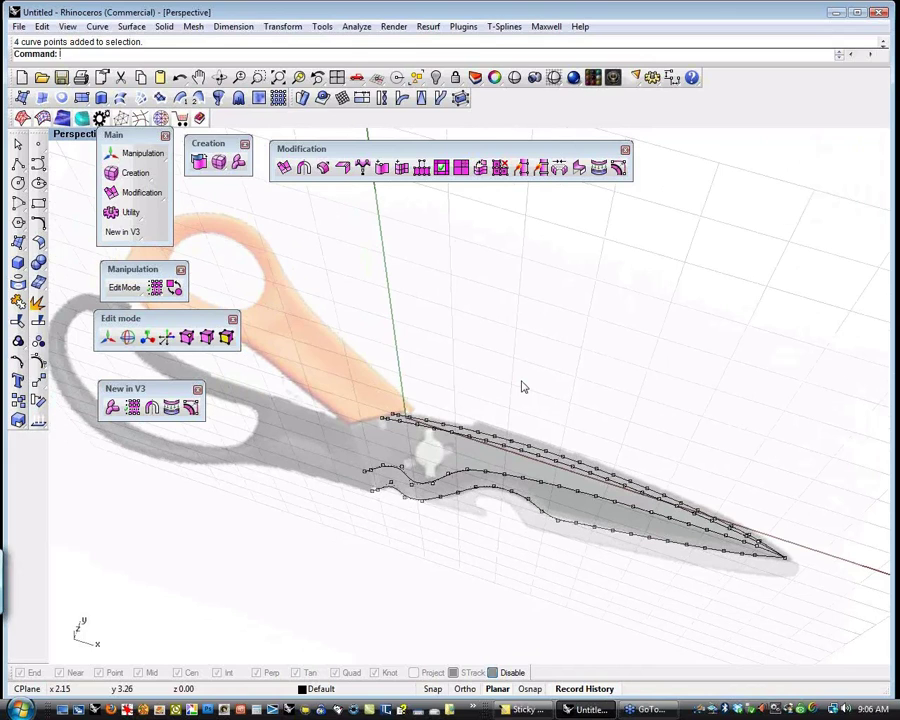
- Switch to the Top view and turn off the control points of the blade curves
shift+right_drag(537, 360, 541, 361)
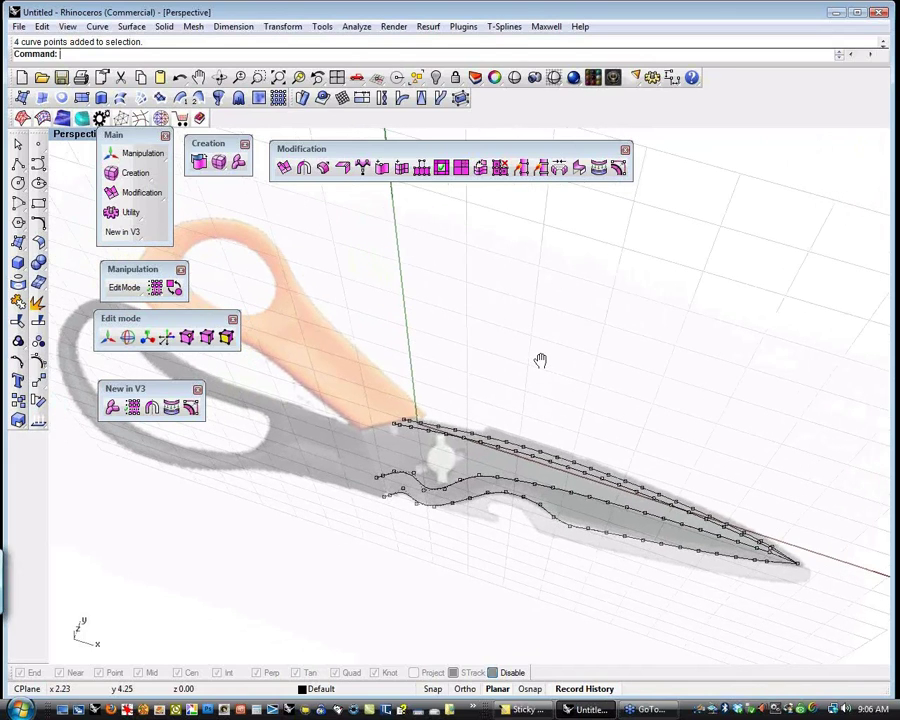
key(ctrl+F1)
mouse_move(478, 383)
right_down()
mouse_move(440, 340)
mouse_move(470, 395)
right_up()
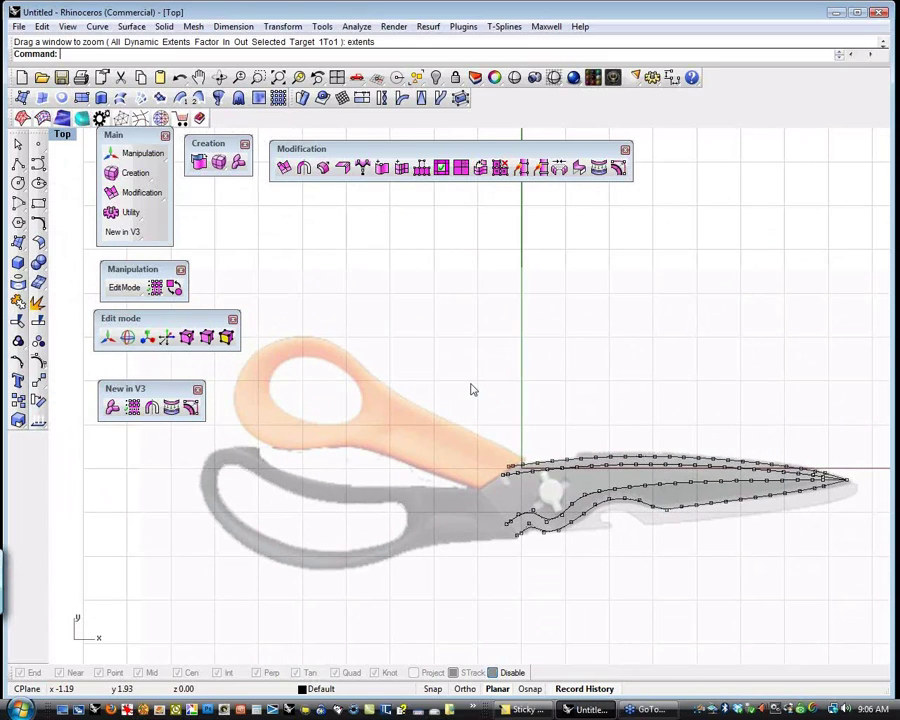
middle_click(472, 389)
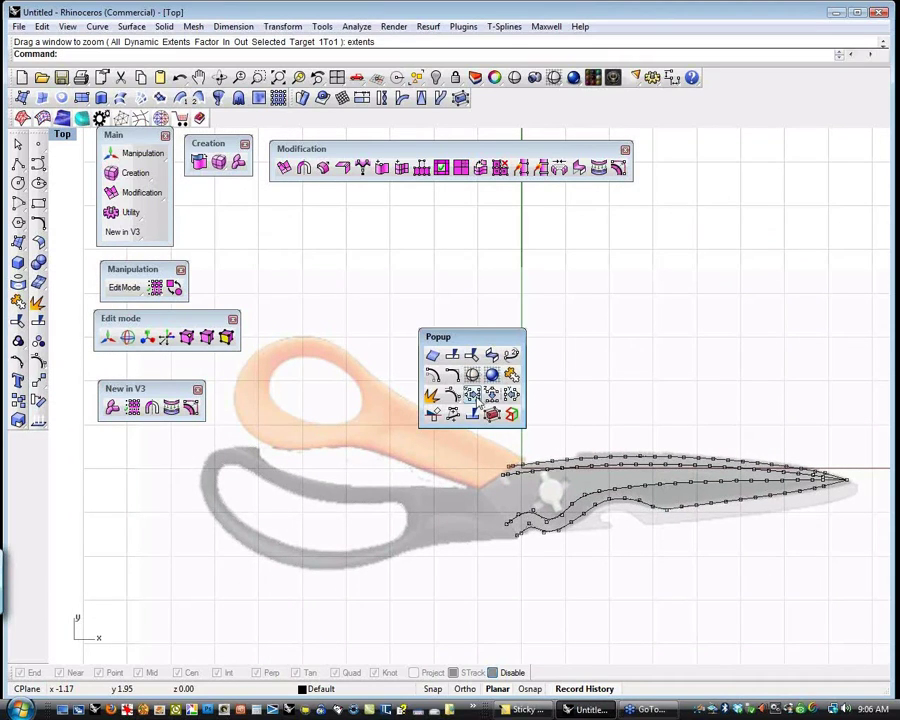
click(453, 395)
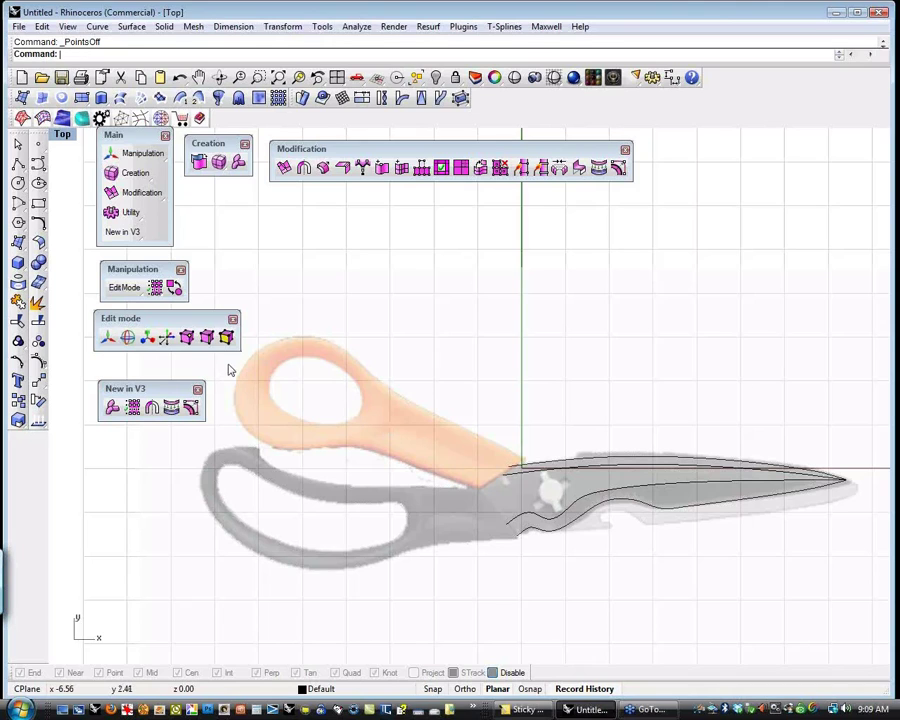
- Draw an open degree-3 curve through three control points along the orange handle, from beyond its loop to the pivot screw
scroll(277, 379, up, 2)
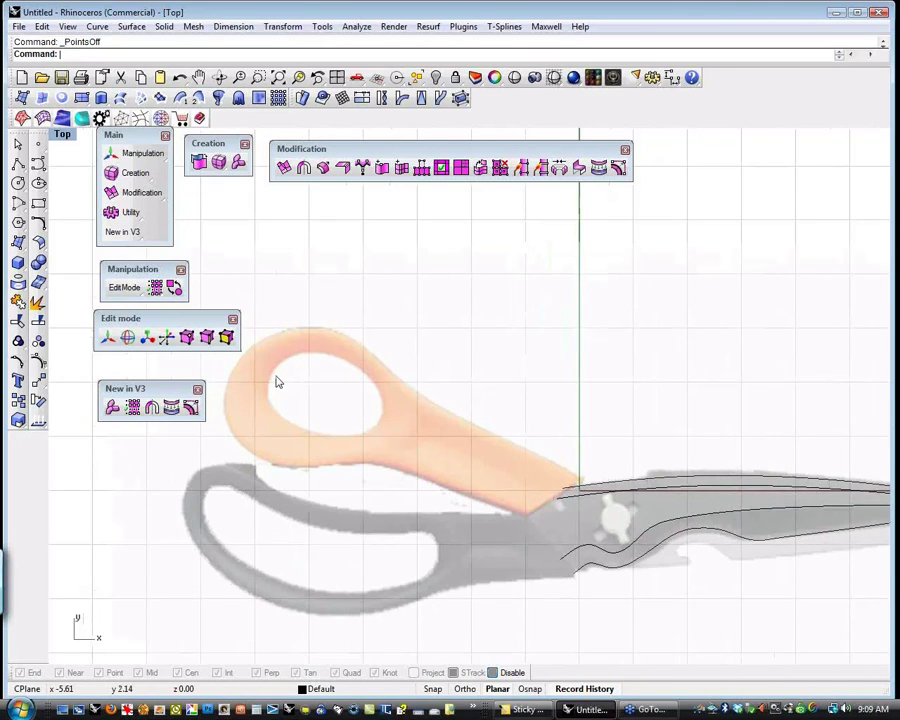
scroll(277, 381, up, 2)
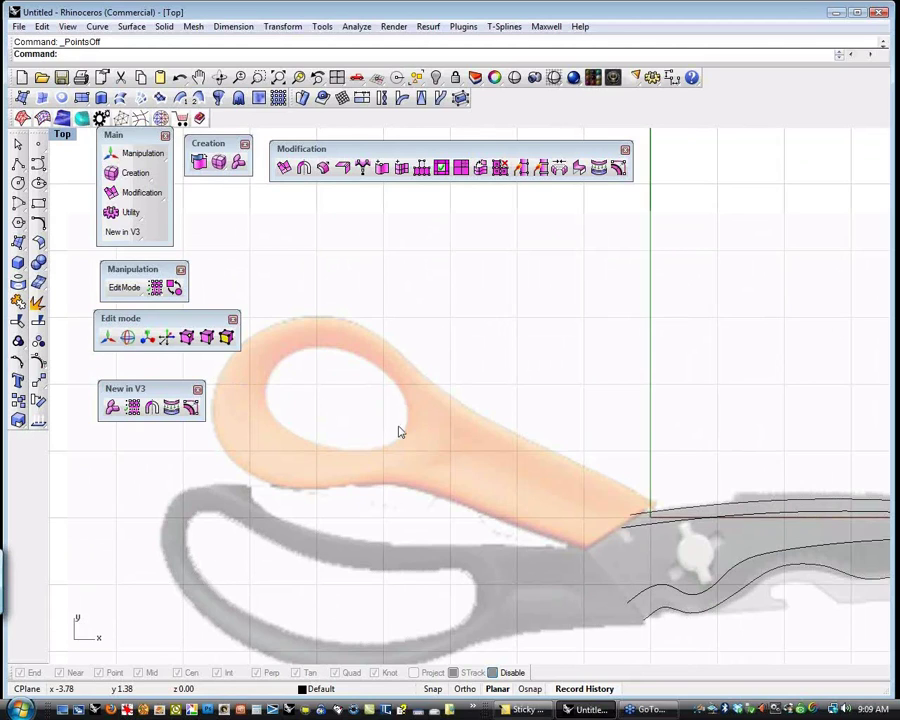
click(37, 164)
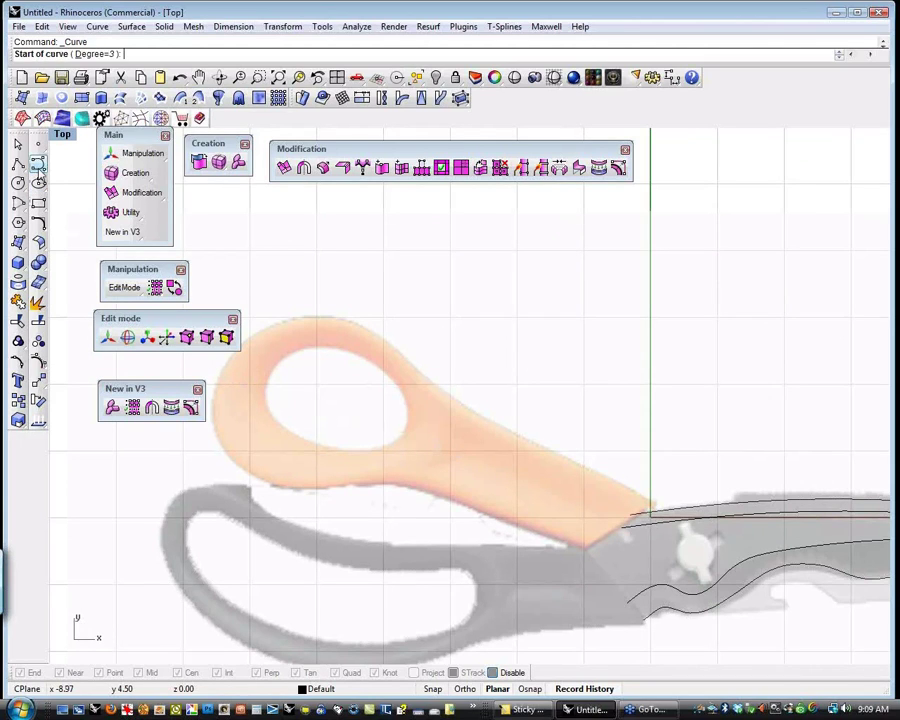
click(203, 367)
click(324, 394)
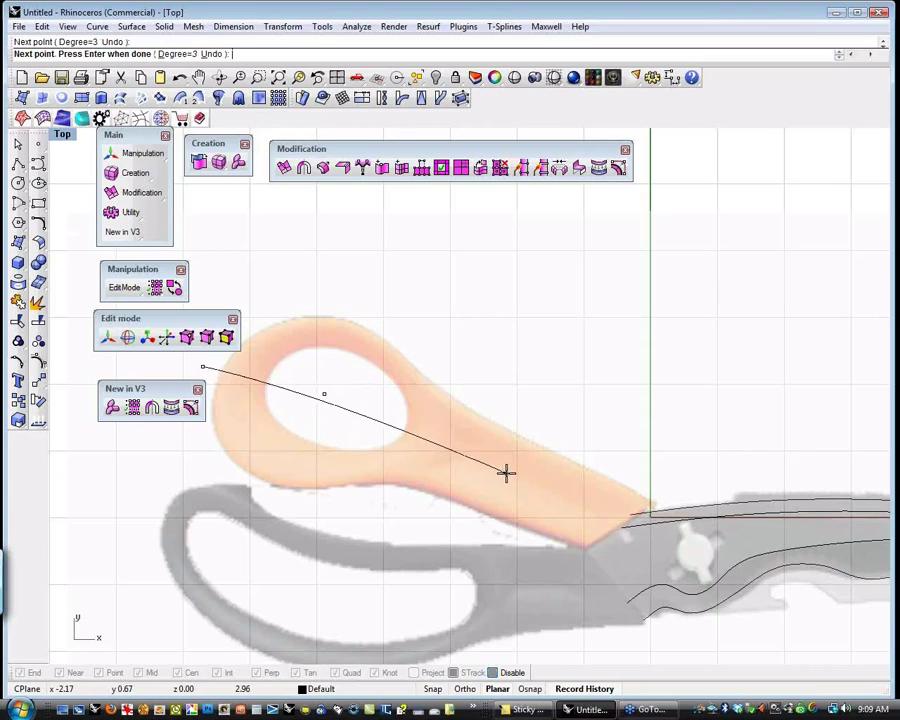
click(677, 541)
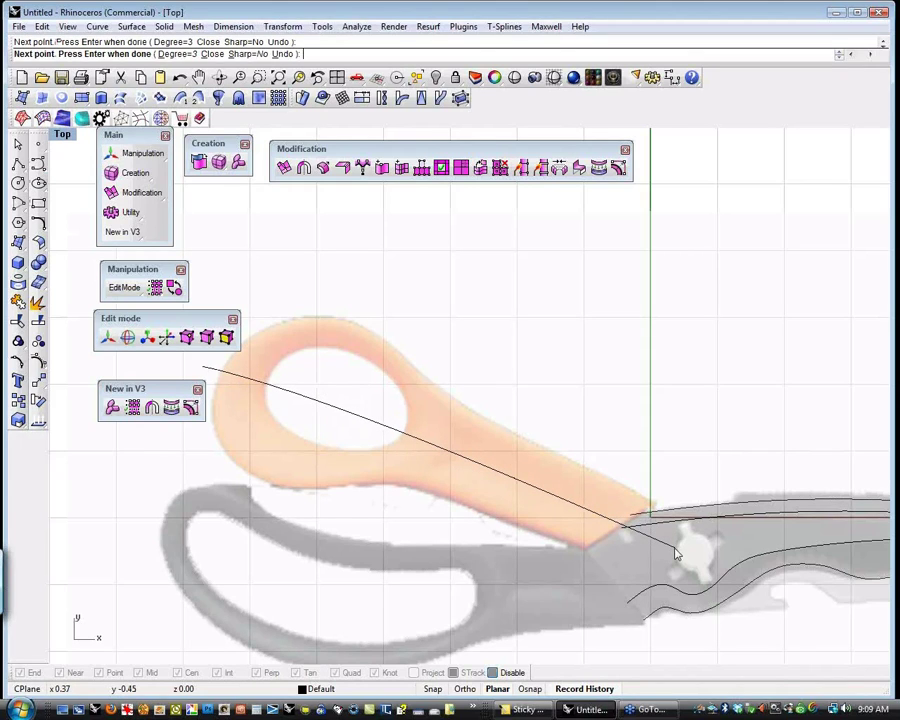
key(Return)
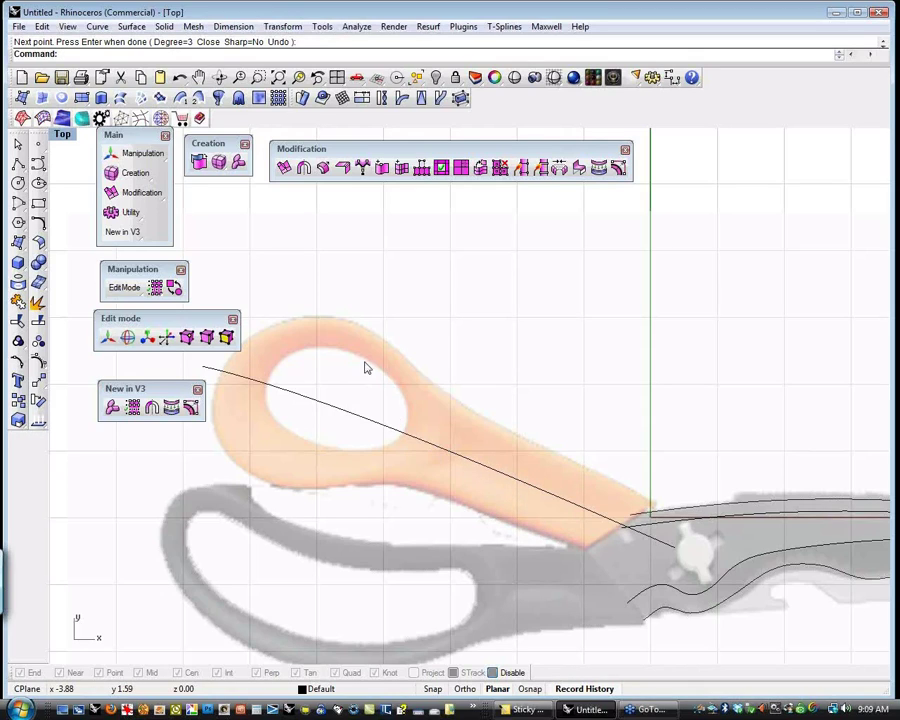
- Select all the blade curves and hide them, leaving only the handle curve
middle_click(617, 474)
right_drag(571, 329, 585, 322)
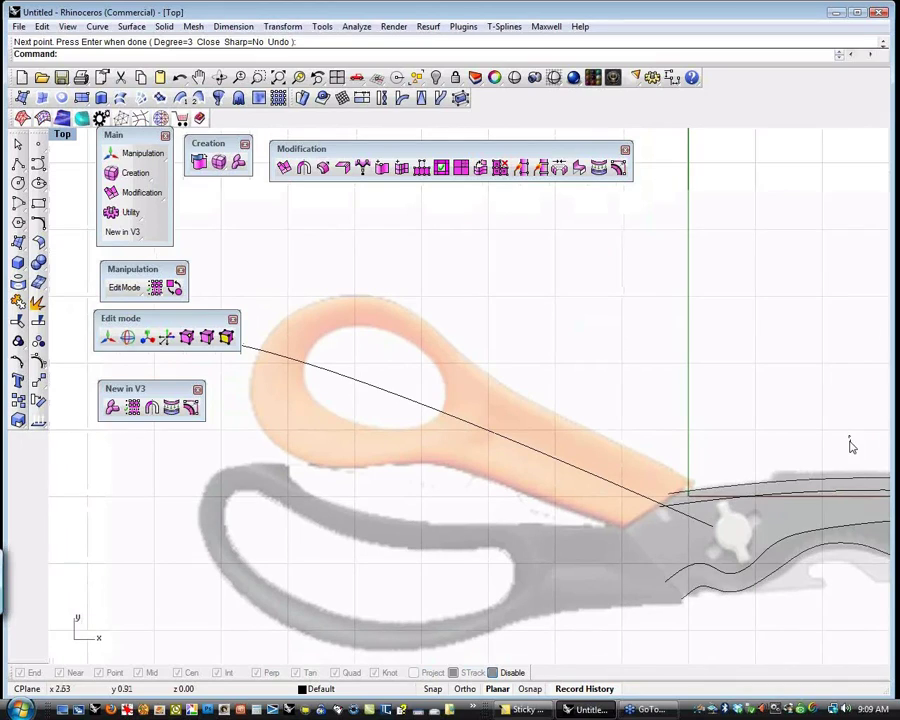
drag(848, 437, 805, 587)
key(ctrl+h)
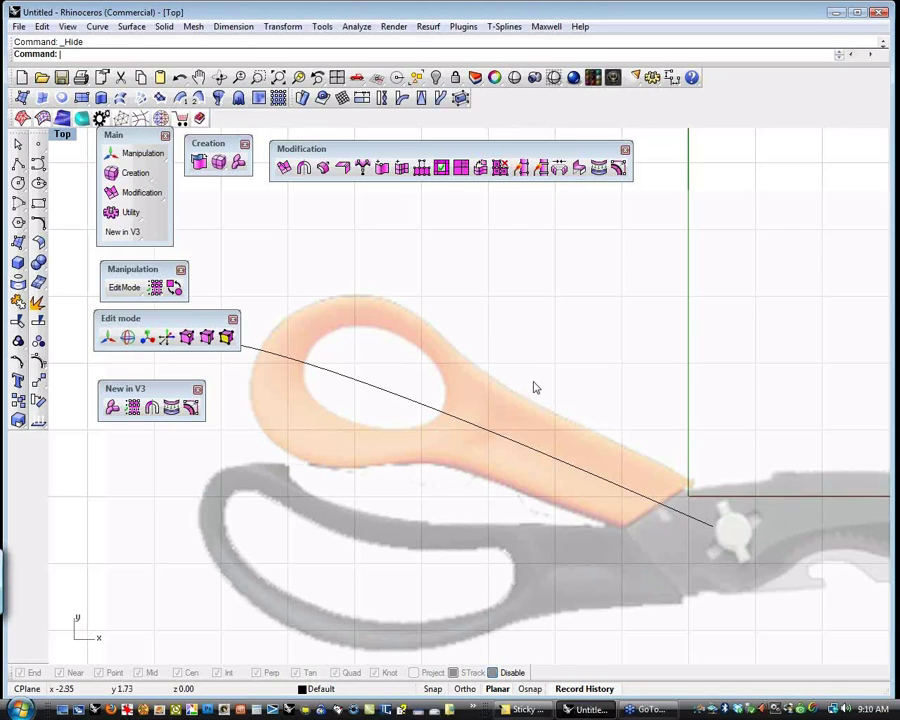
- Turn on the T-Splines edit mode, move the floating T-Splines toolbars clear of the handle and close the New in V3 toolbar
key(Escape)
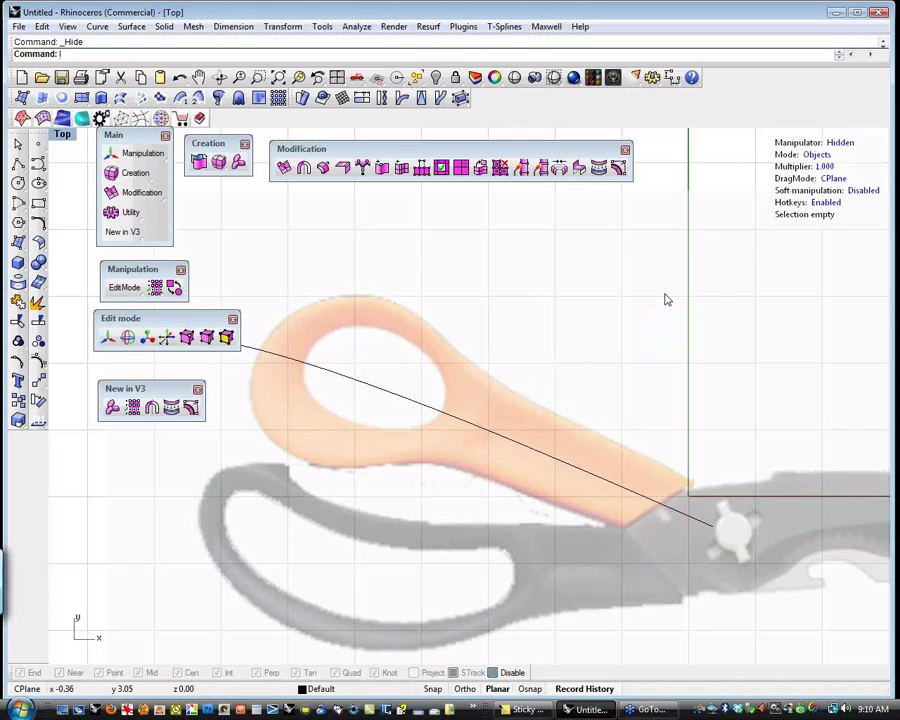
drag(146, 274, 105, 262)
drag(120, 318, 86, 304)
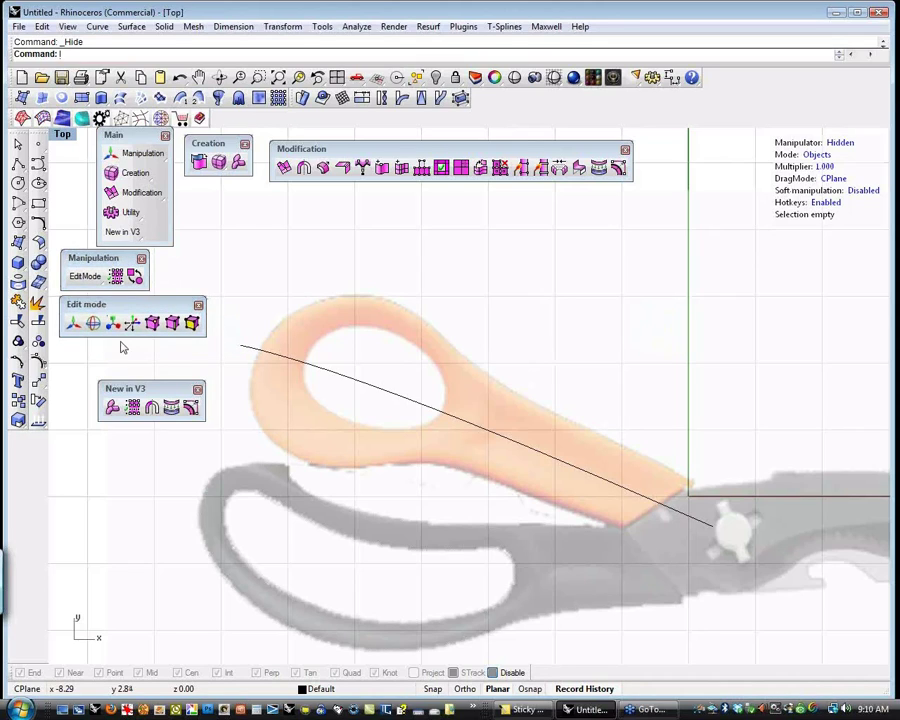
drag(120, 389, 77, 351)
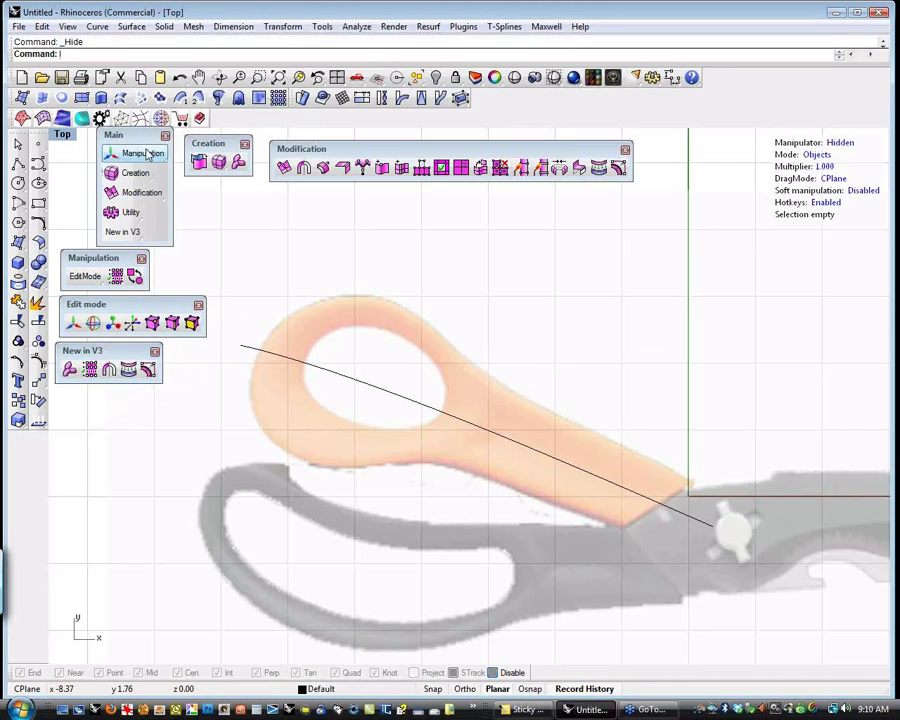
drag(141, 141, 101, 143)
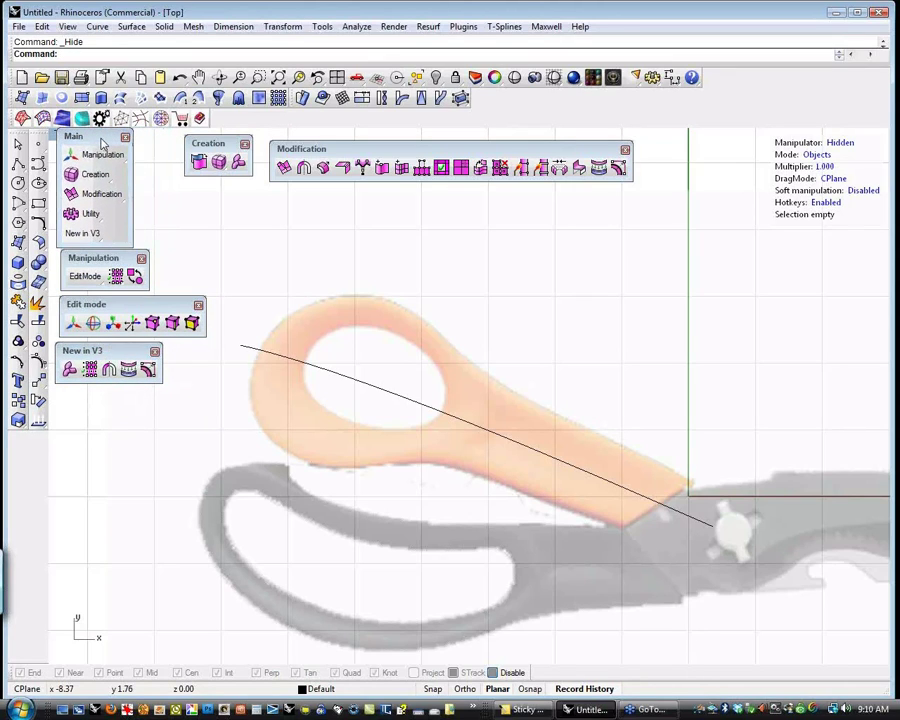
drag(204, 140, 160, 142)
drag(315, 149, 261, 141)
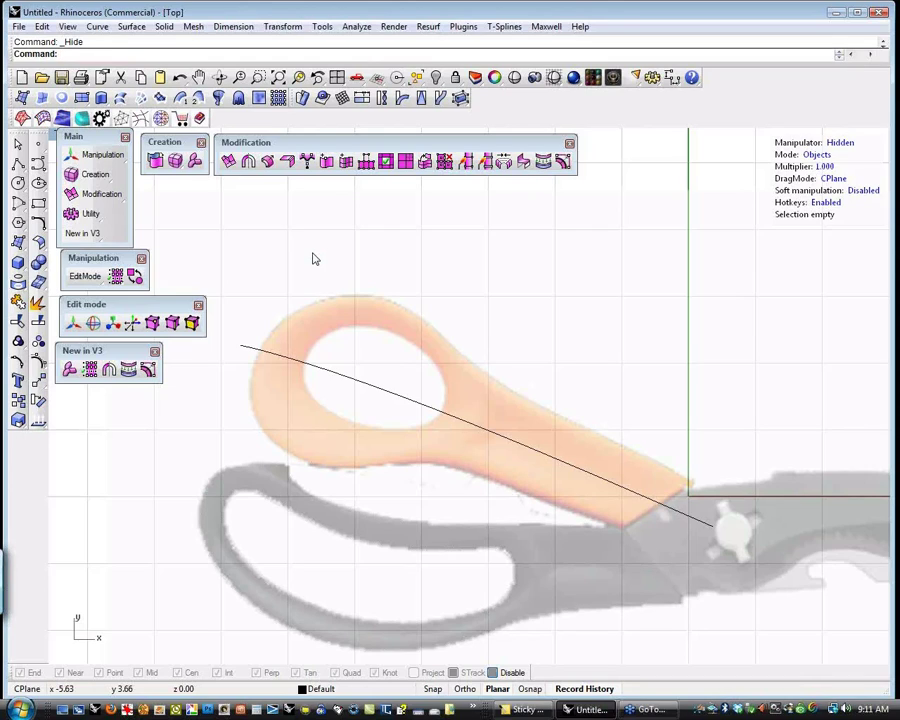
click(155, 352)
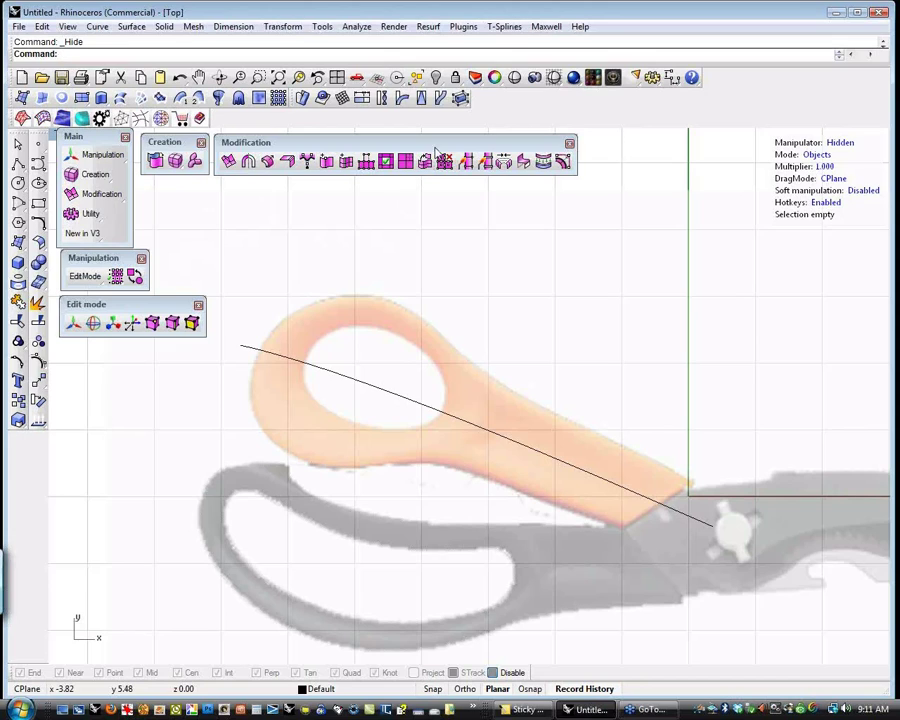
click(510, 28)
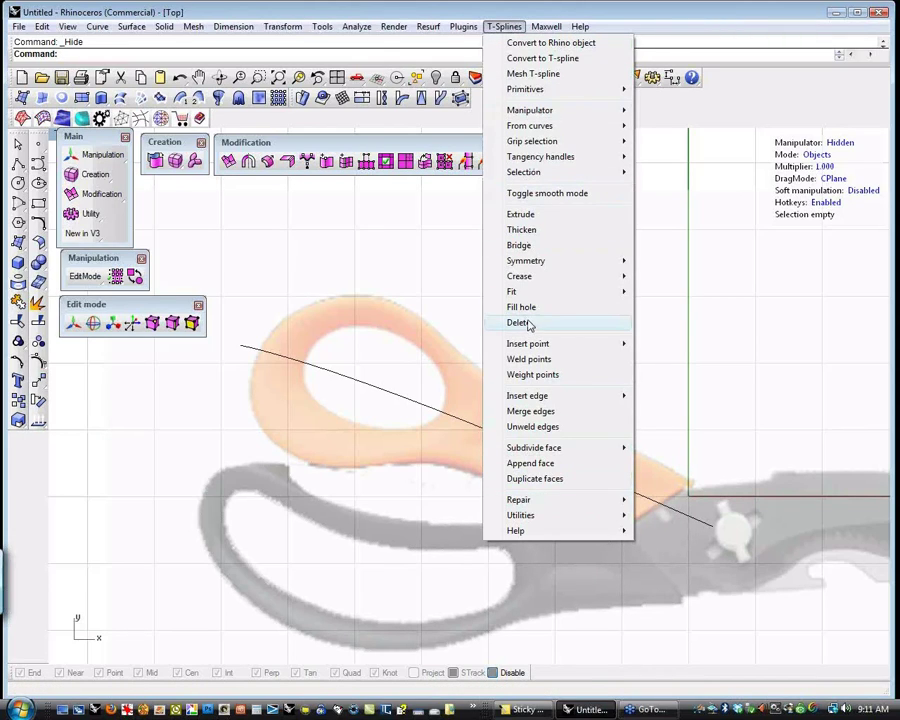
click(430, 262)
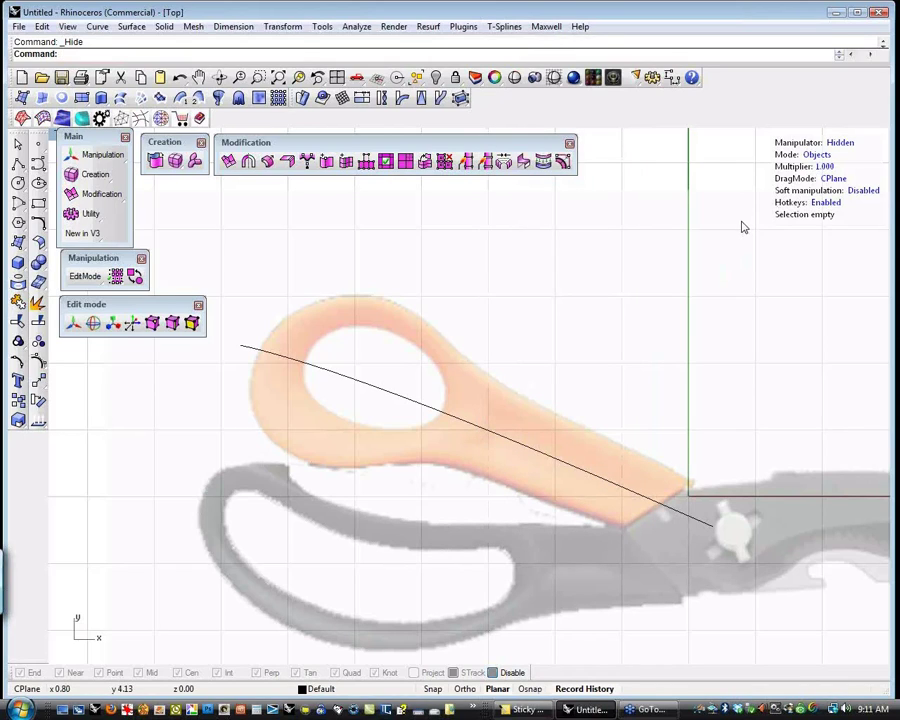
- Toggle the T-Splines edit mode off and on, cycle the manipulator type to Hidden and cycle the selection mode back to Objects
key(Escape)
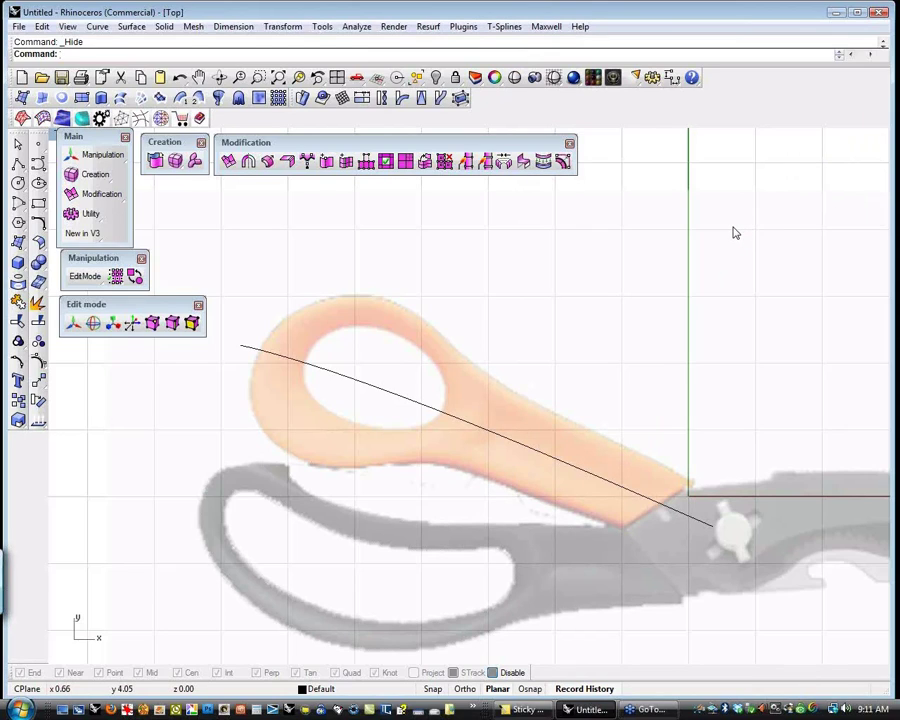
click(97, 157)
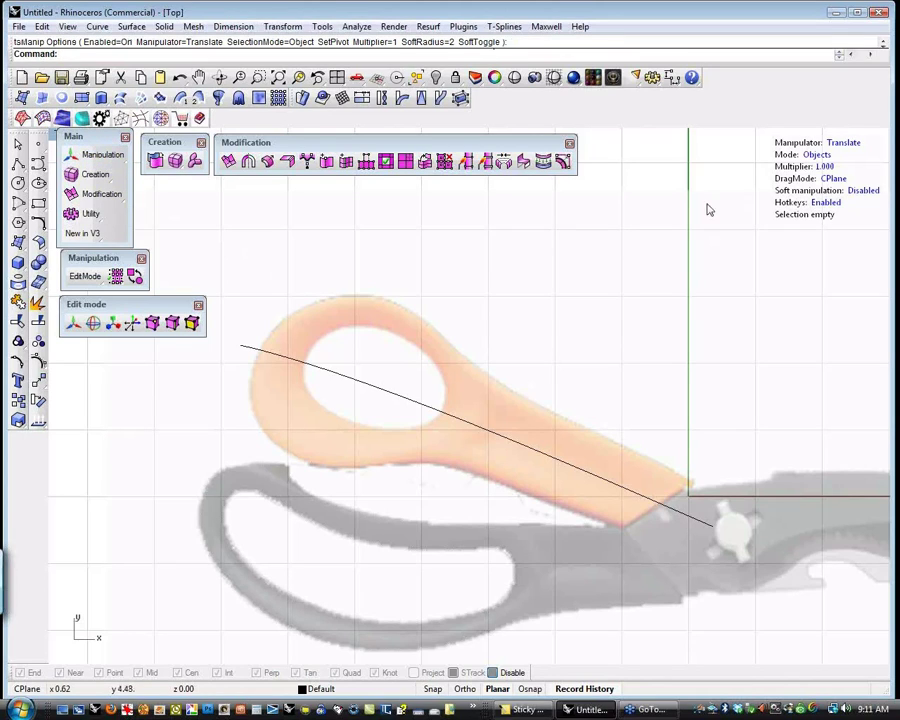
click(846, 144)
click(845, 144)
click(845, 144)
click(818, 155)
click(820, 155)
key(Escape)
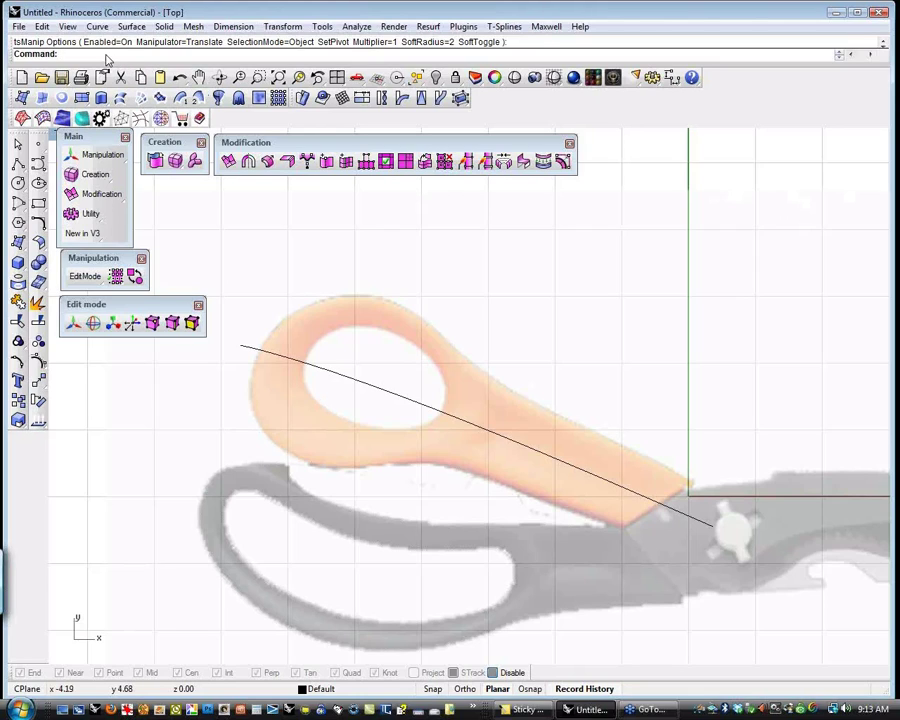
click(607, 294)
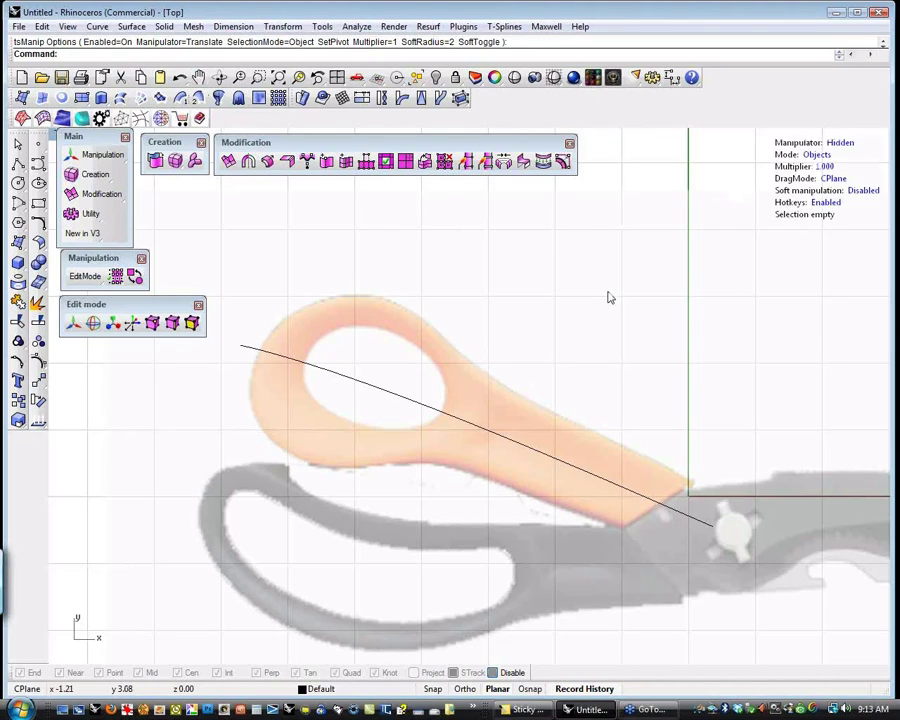
click(84, 57)
key(Escape)
- Select the handle curve and shift it slightly up and left with the Translate manipulator's axis, plane and view-plane handles
click(462, 417)
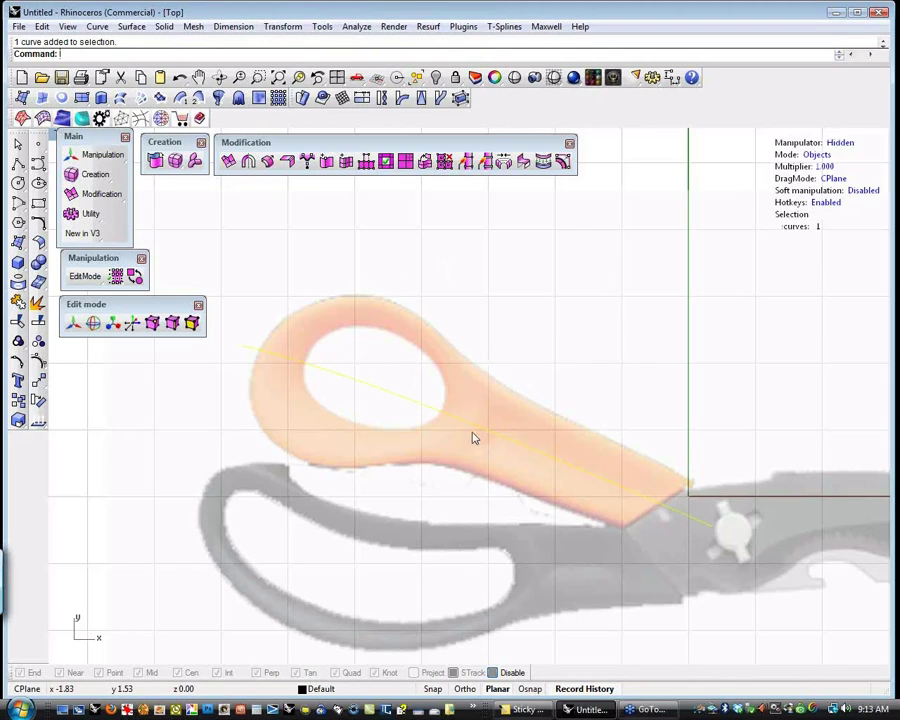
key(Escape)
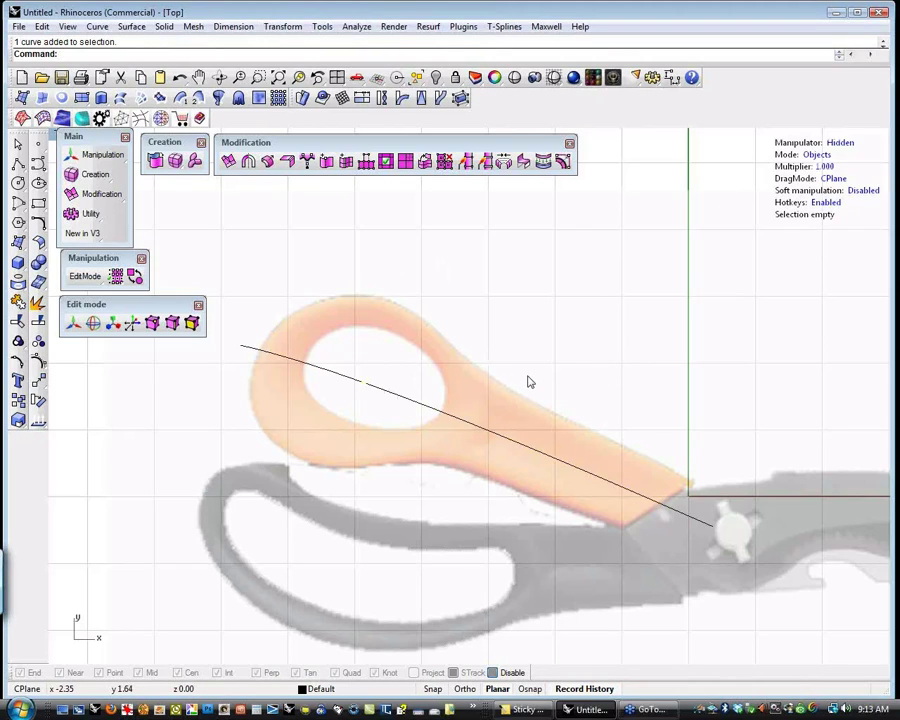
drag(528, 380, 462, 448)
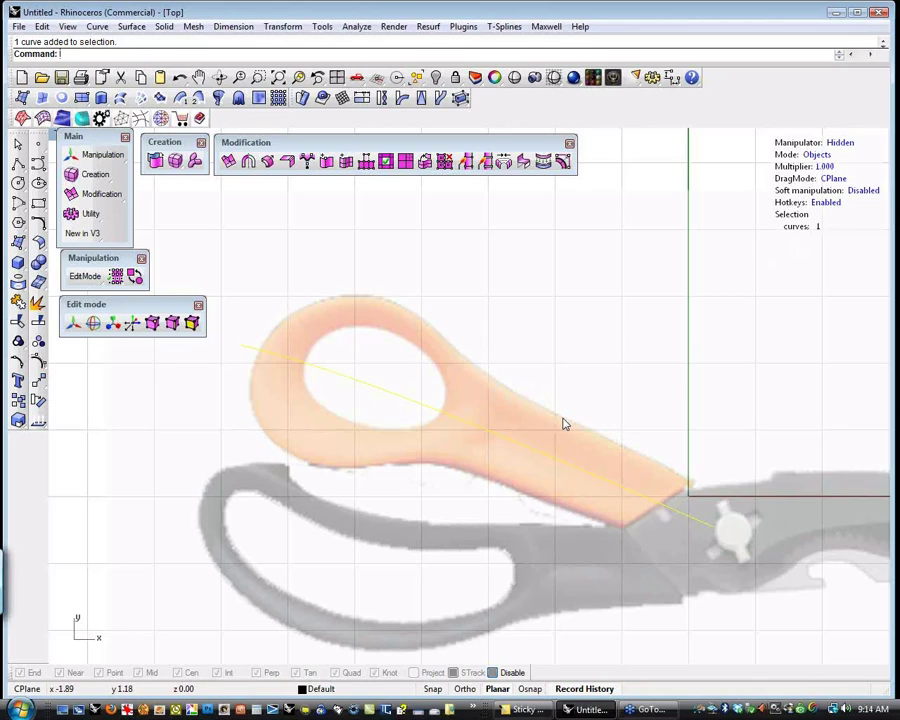
click(840, 145)
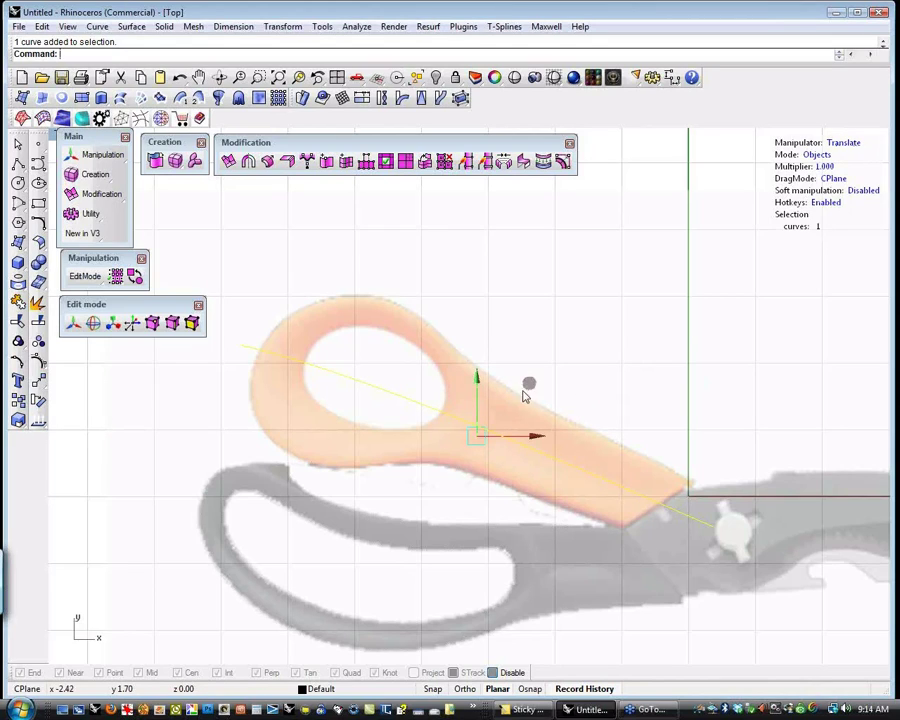
drag(534, 437, 463, 385)
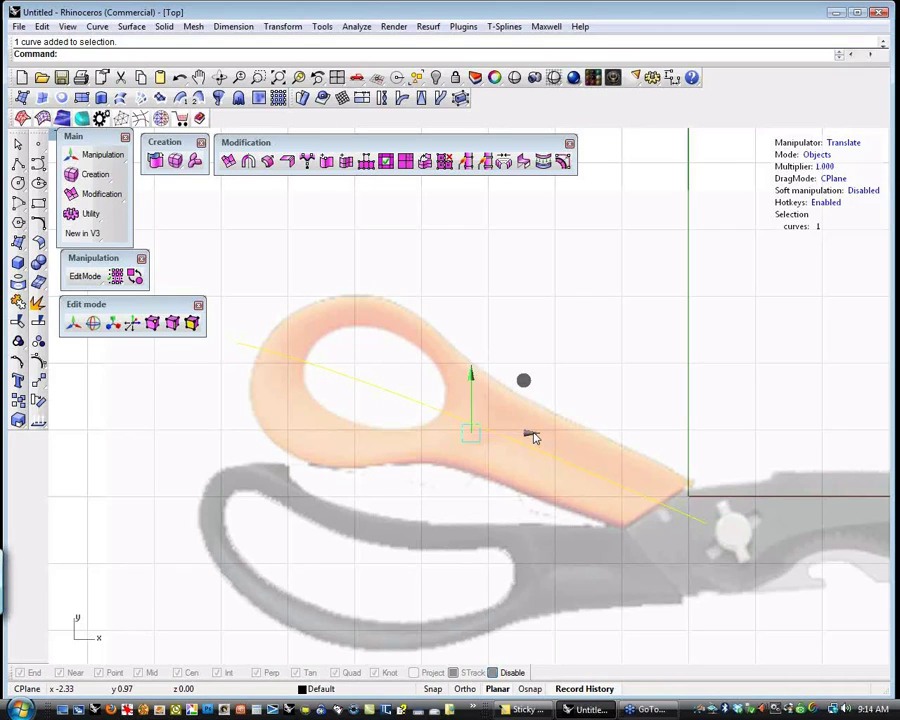
mouse_move(533, 432)
mouse_down()
mouse_move(563, 429)
mouse_move(534, 432)
mouse_up()
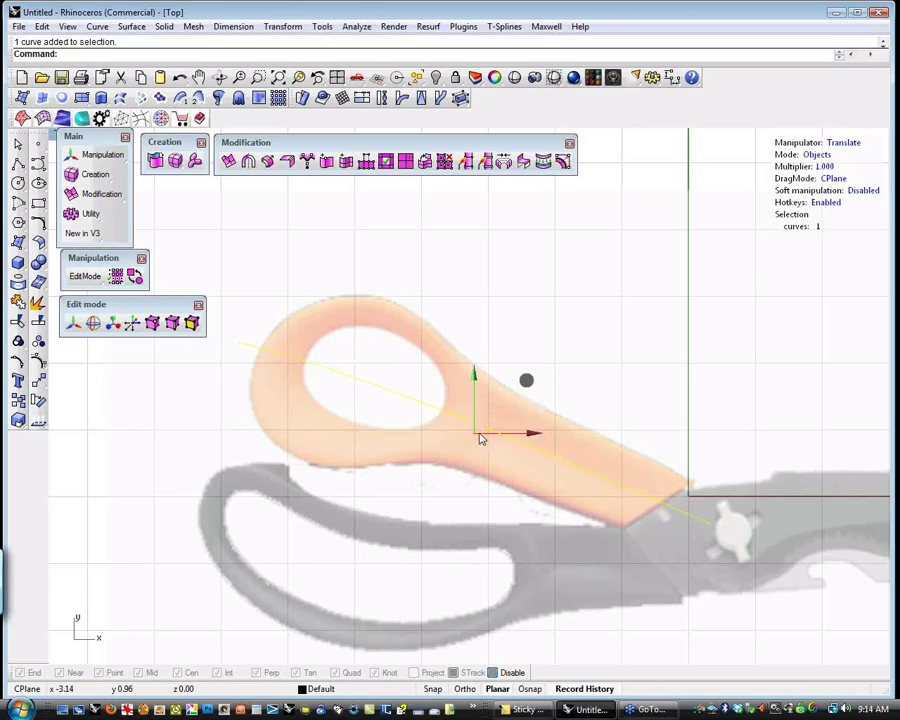
mouse_move(477, 437)
mouse_down()
mouse_move(474, 412)
mouse_move(486, 430)
mouse_move(470, 430)
mouse_up()
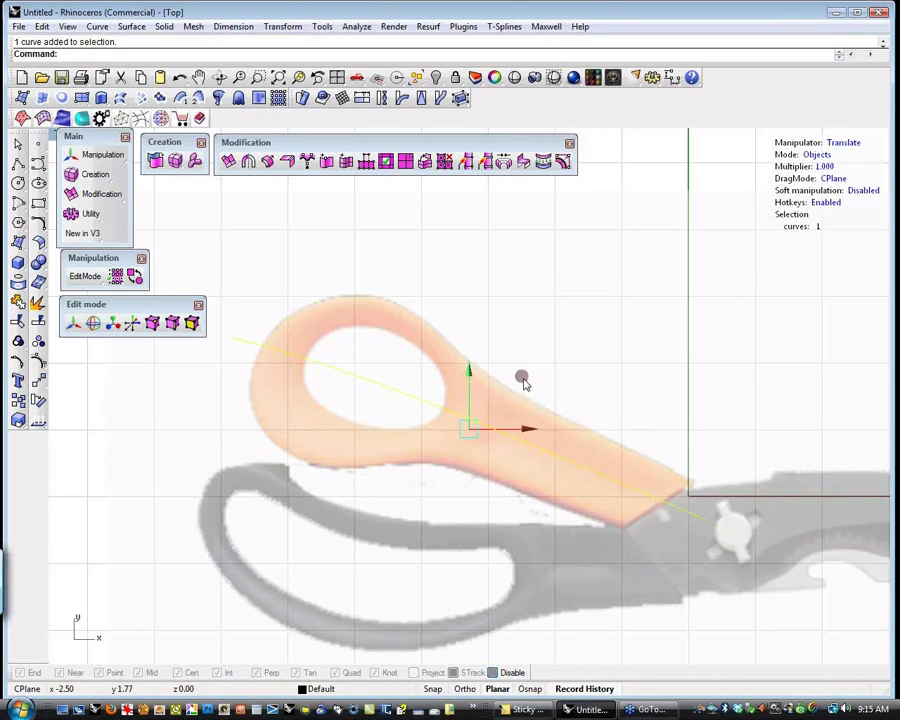
mouse_move(521, 379)
mouse_down()
mouse_move(527, 353)
mouse_move(547, 360)
mouse_move(520, 377)
mouse_up()
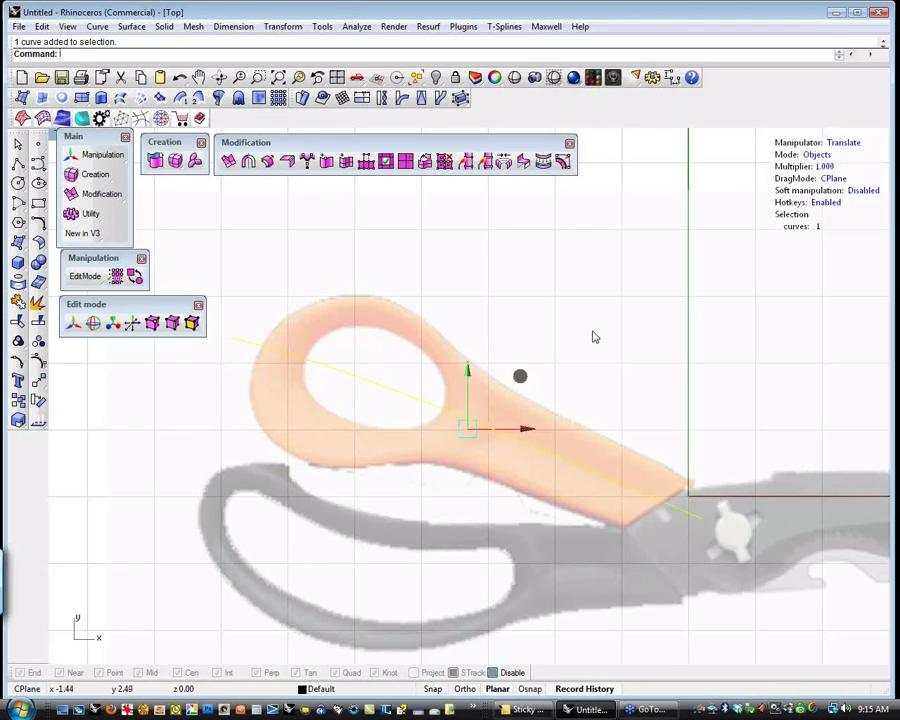
- Switch to the Rotate manipulator, rotate the handle curve slightly about its centre, and deselect and reselect the curve
click(840, 145)
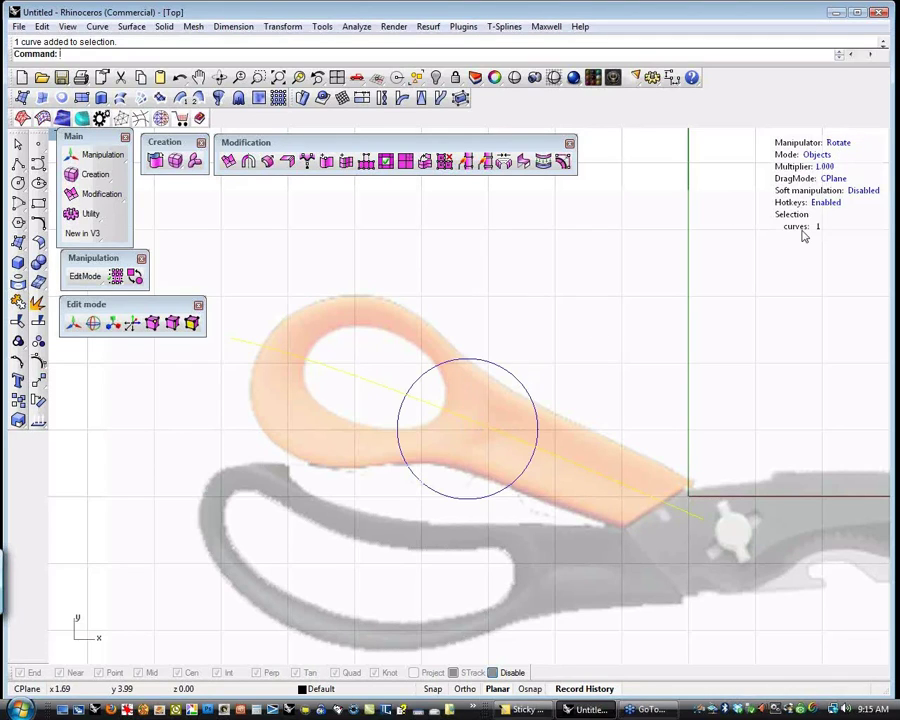
drag(506, 379, 528, 372)
click(544, 368)
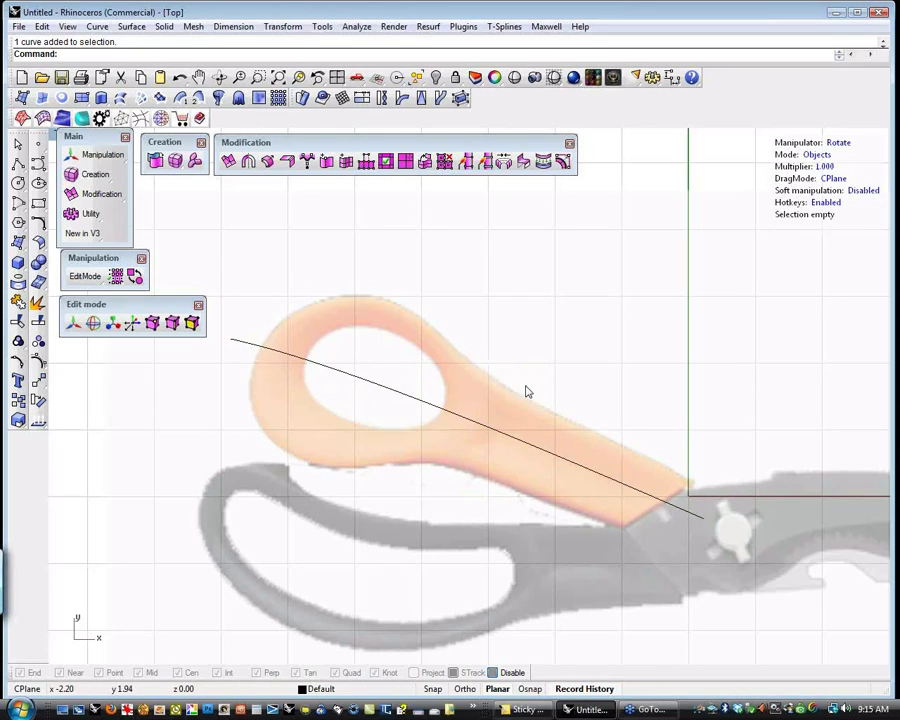
click(510, 440)
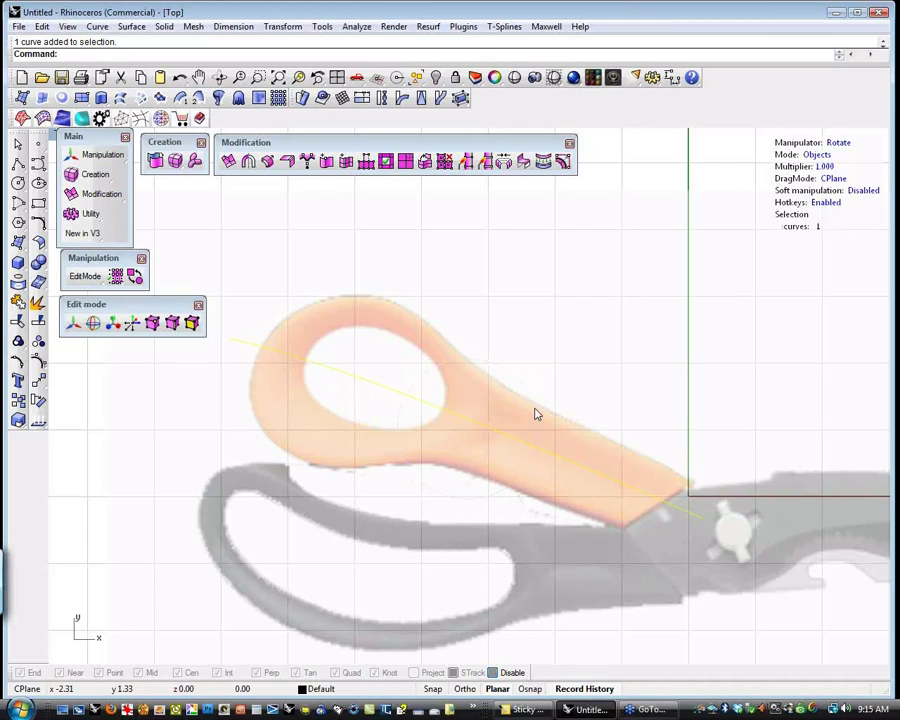
- Rotate the handle curve by exactly 20 degrees about its centre, and undo the rotation
click(535, 413)
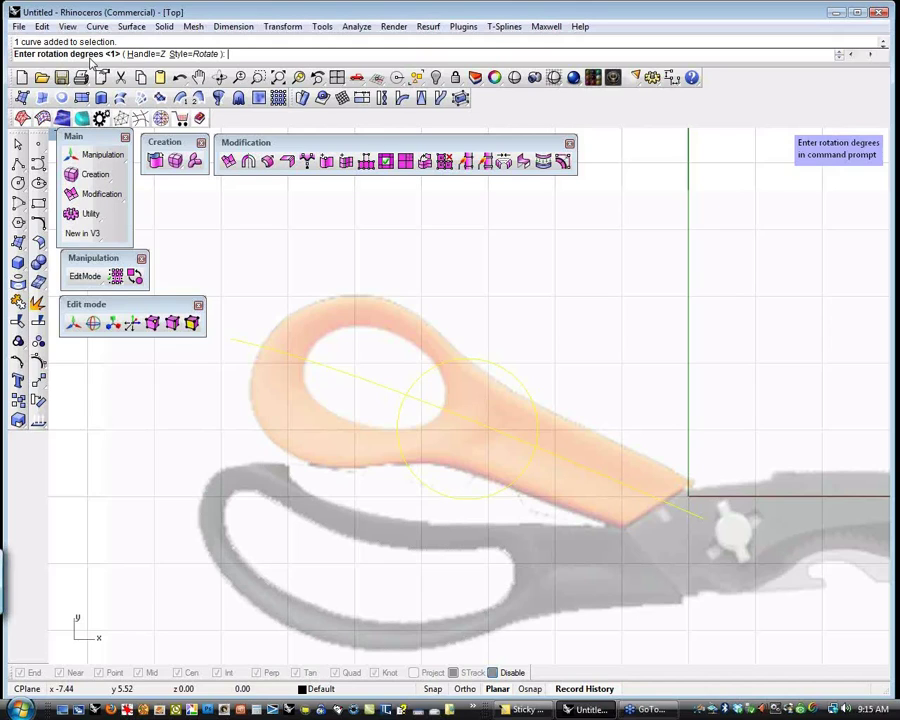
text(20)
key(Return)
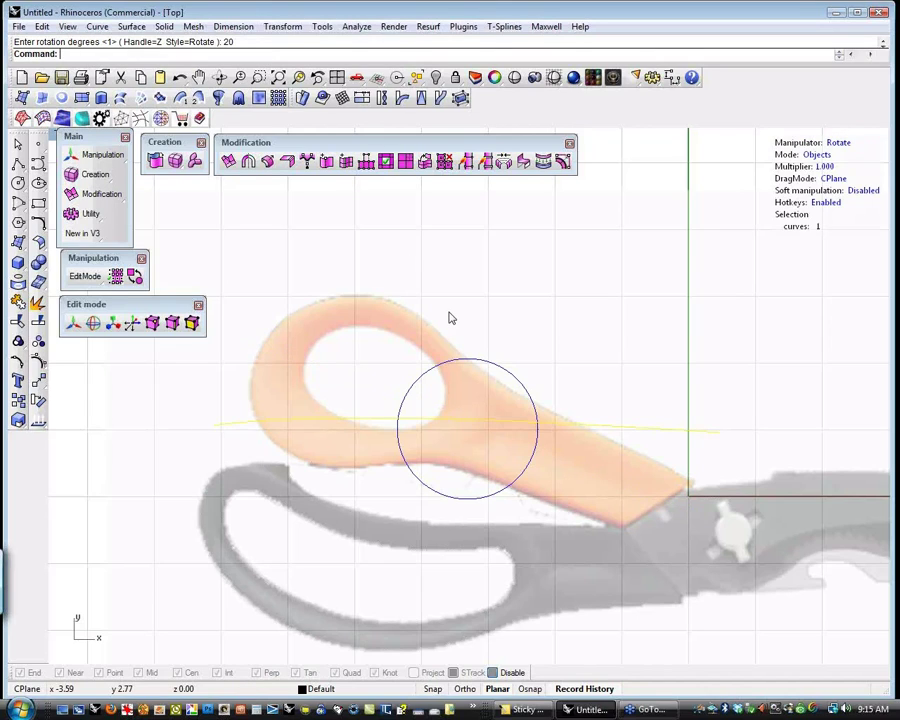
key(ctrl+z)
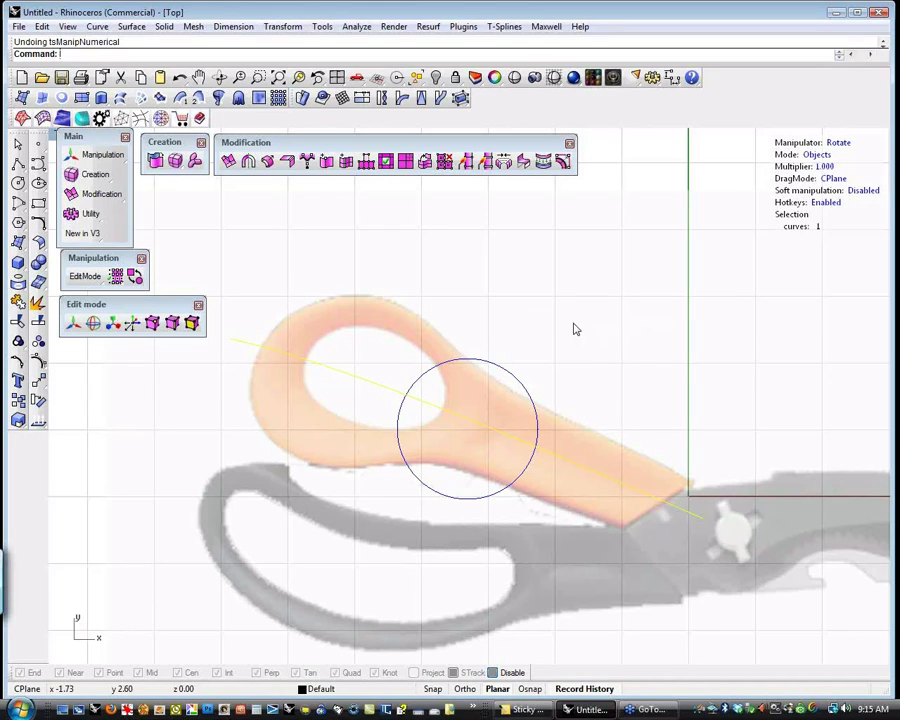
- Switch to the Scale manipulator and scale the handle curve slightly along its X and Y axes
click(840, 143)
mouse_move(537, 428)
mouse_down()
mouse_move(562, 428)
mouse_move(536, 430)
mouse_up()
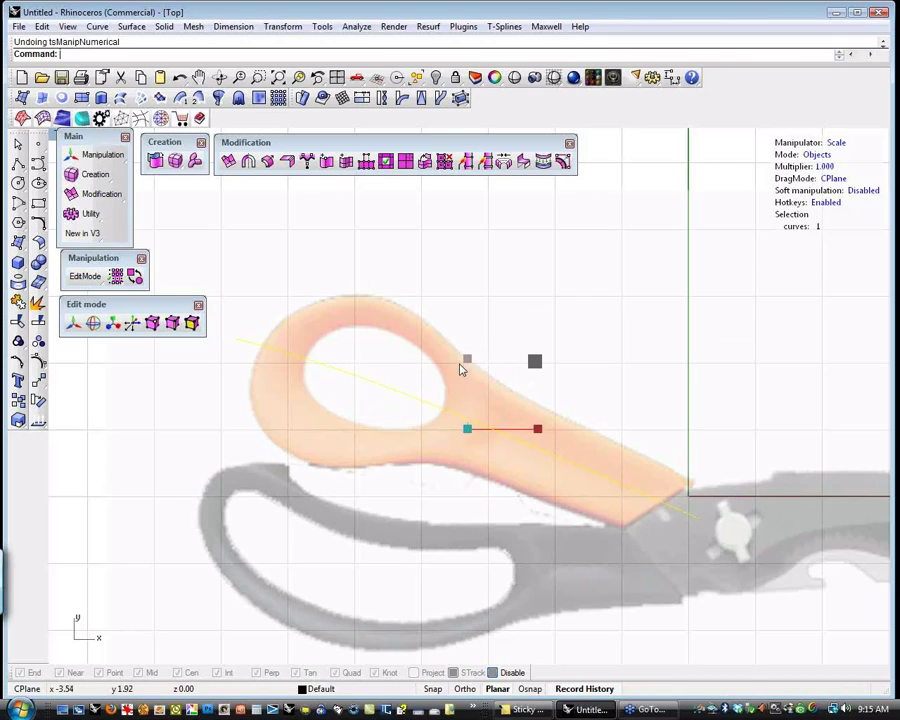
mouse_move(466, 356)
mouse_down()
mouse_move(464, 344)
mouse_move(466, 360)
mouse_up()
- Change to the Perspective view and scale the handle curve slightly with the Scale manipulator's plane and uniform handles
text(P)
key(Return)
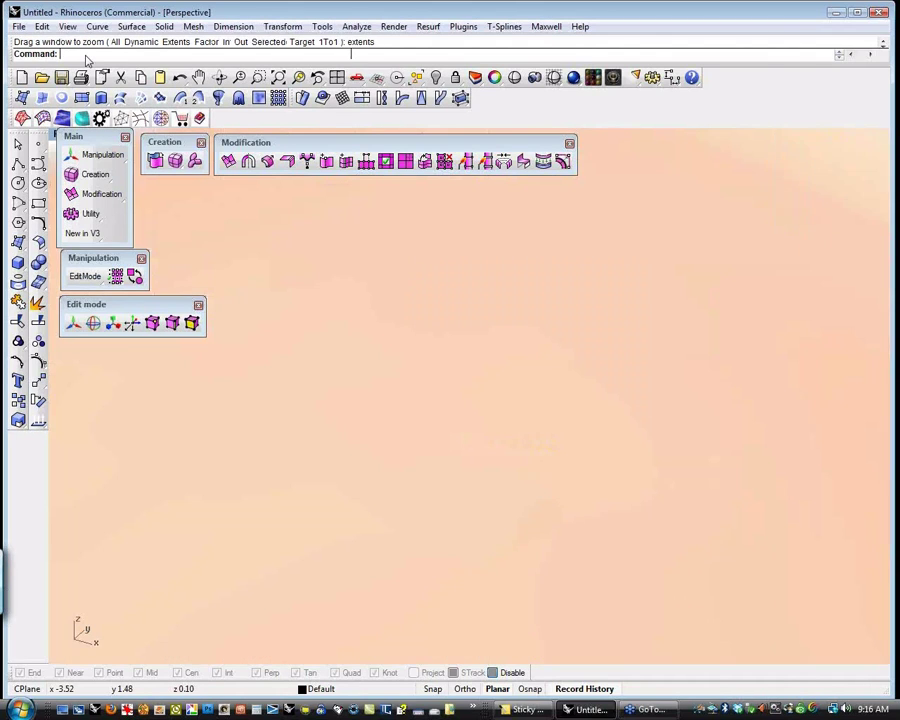
scroll(465, 360, up, 3)
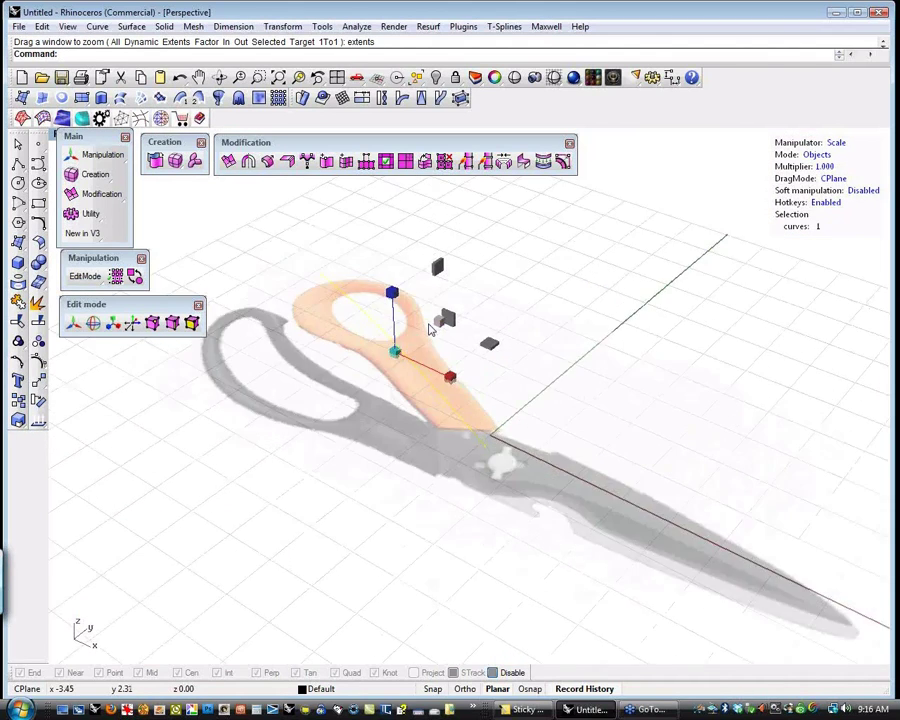
scroll(430, 330, up, 5)
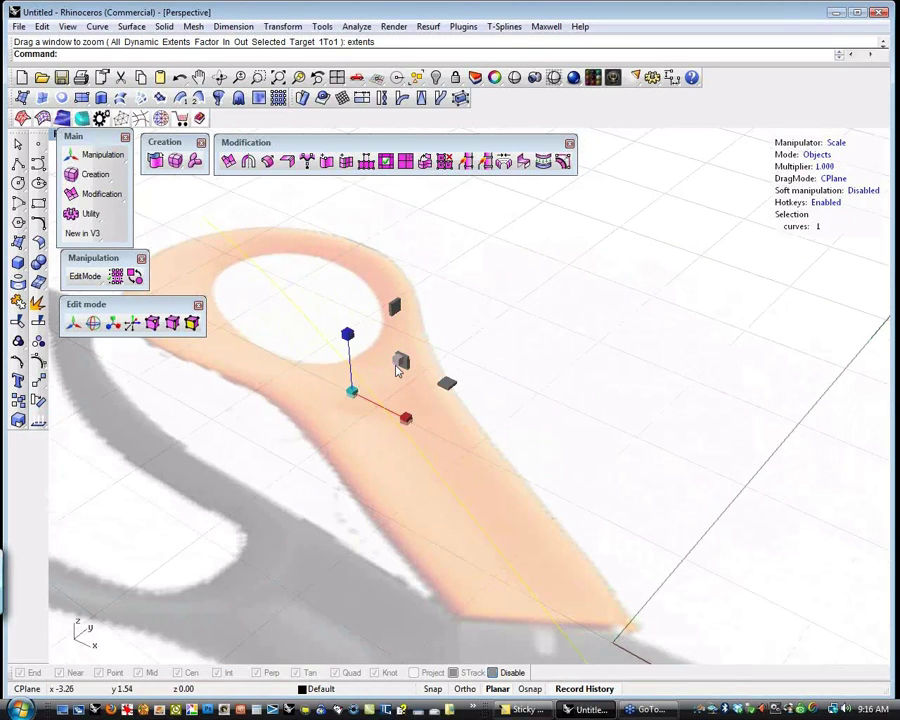
drag(397, 370, 448, 398)
click(385, 430)
mouse_move(358, 393)
mouse_down()
mouse_move(370, 392)
mouse_move(357, 398)
mouse_up()
- Set the manipulator type to Hidden, and switch it through Translate and Rotate back to Scale
click(834, 145)
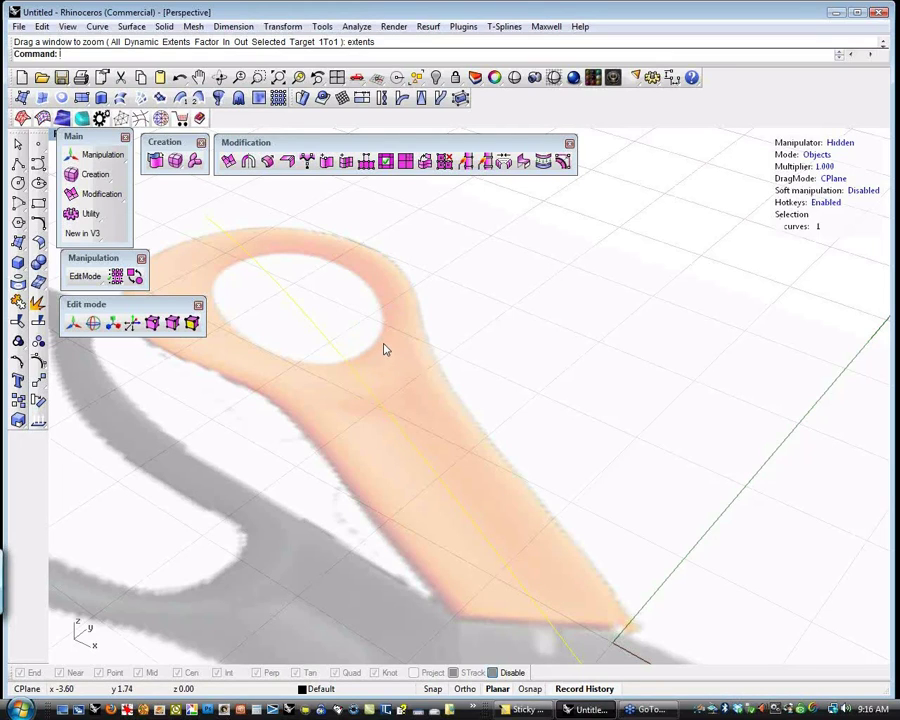
scroll(386, 347, down, 2)
scroll(390, 345, down, 1)
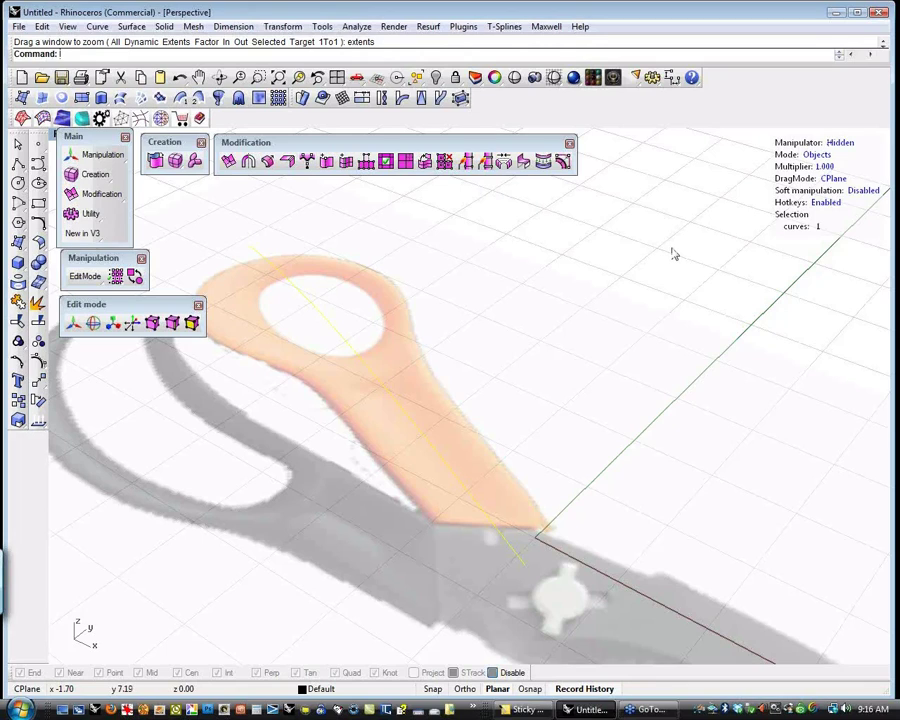
key(w)
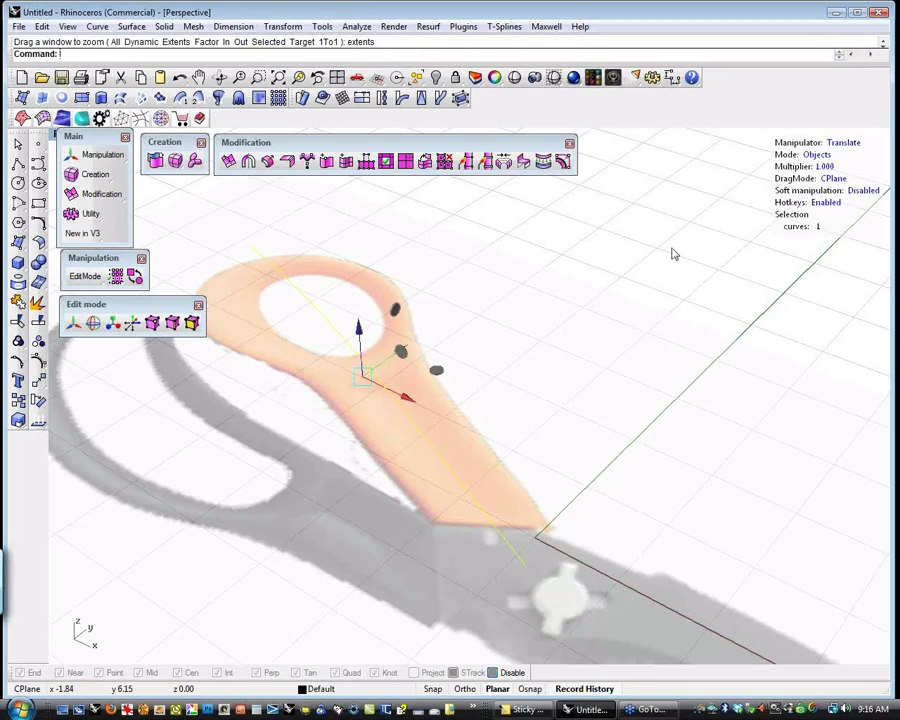
key(e)
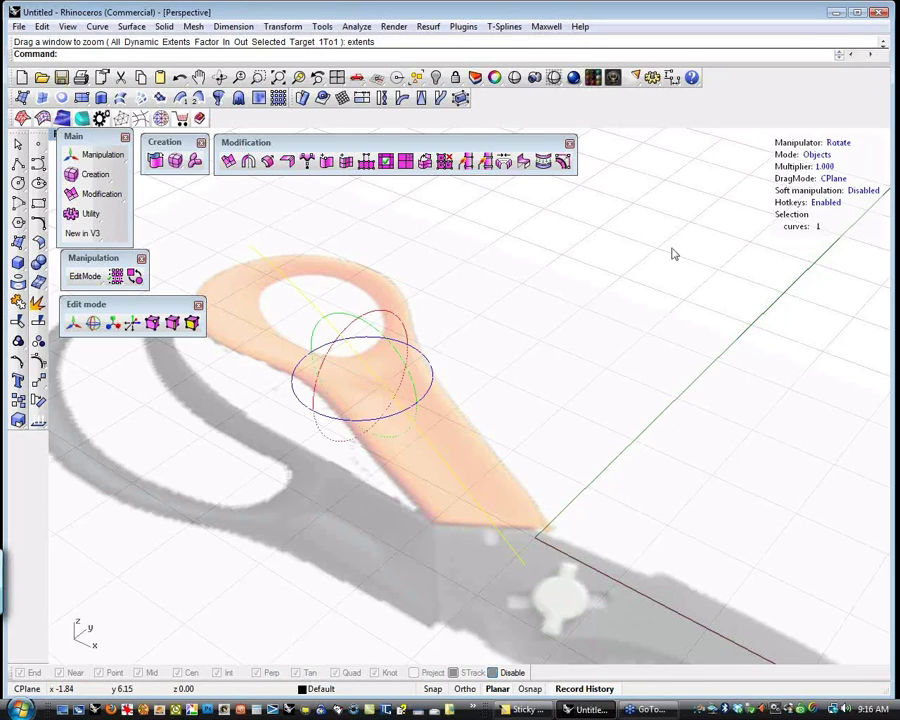
key(r)
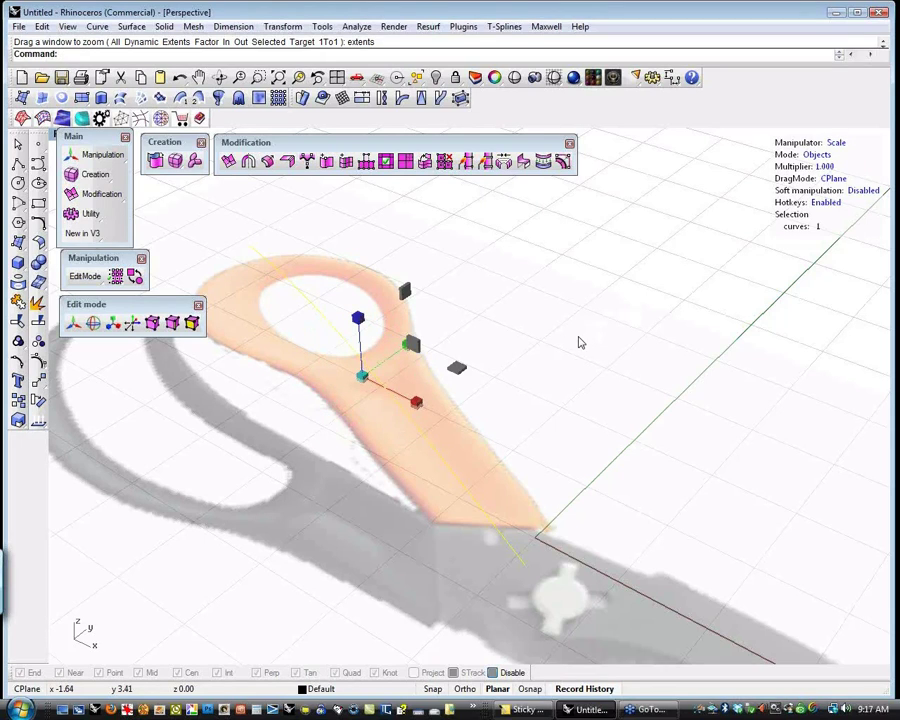
- Set the manipulator pivot at the curve's end beyond the finger loop, and reset it on the curve near the blade end
key(t)
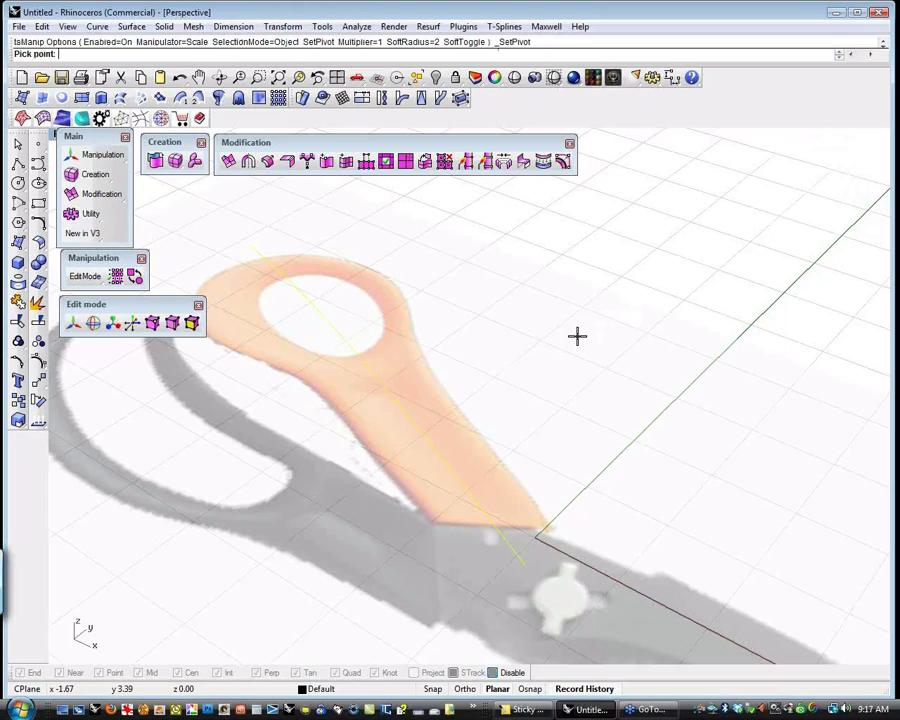
click(258, 250)
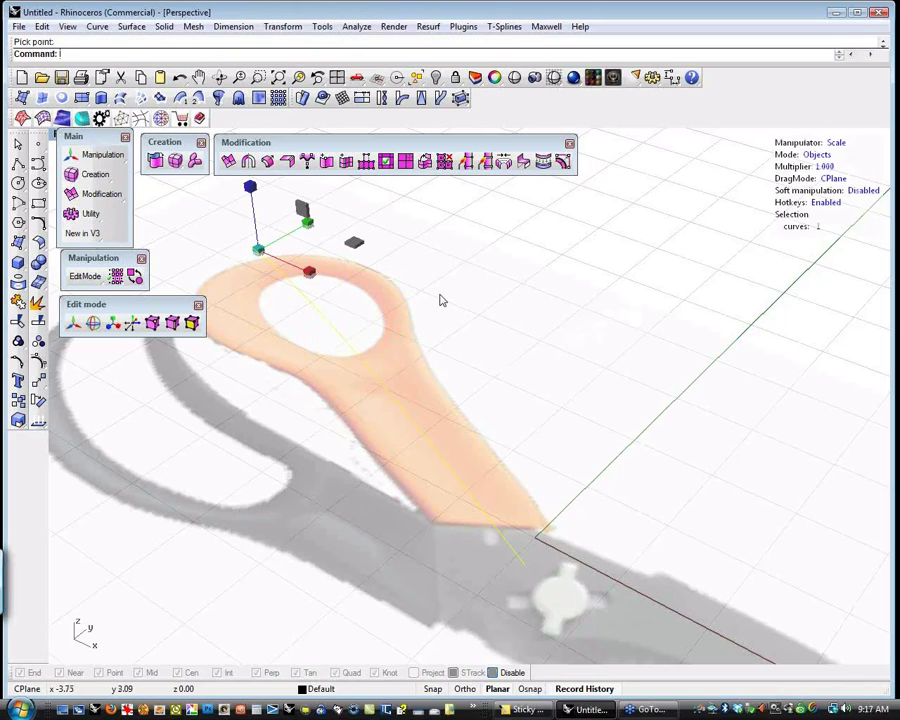
key(e)
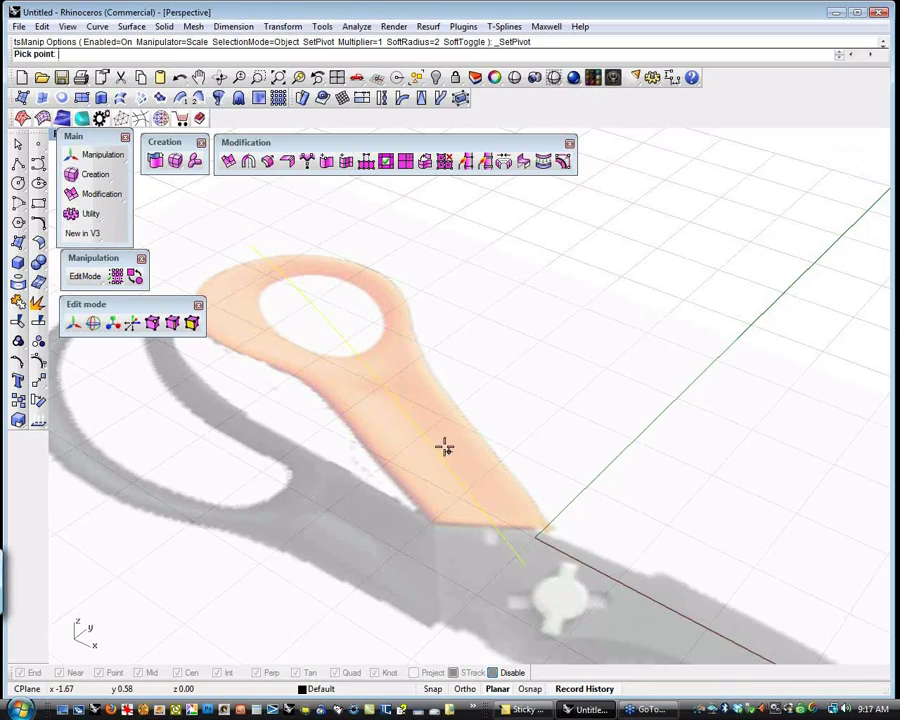
click(484, 505)
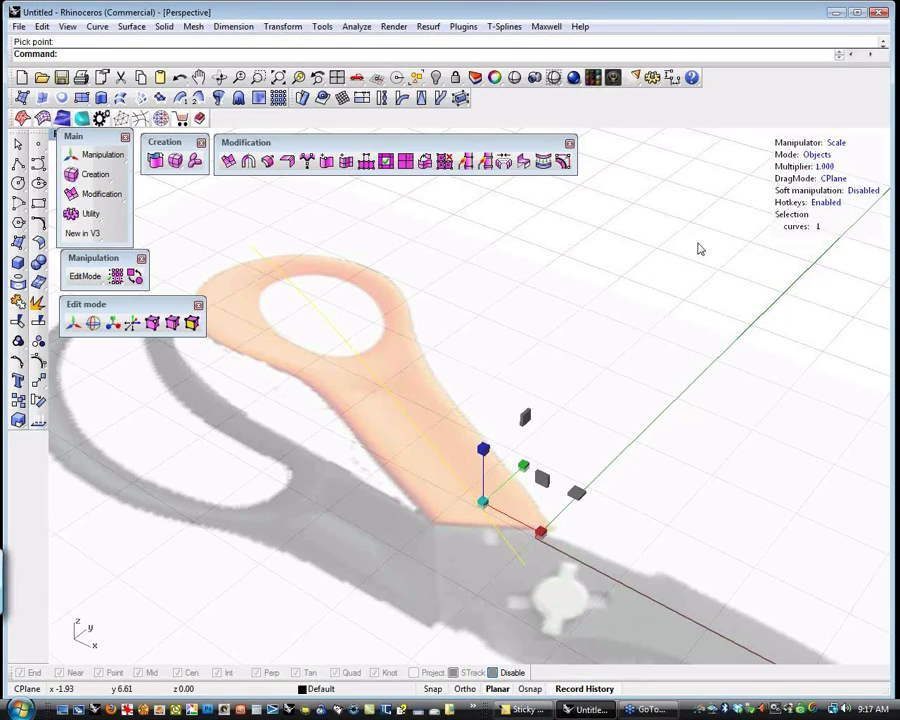
- Set the selection mode to Verts, select the curve's inner control point nearer the blades and try moving it with the Translate manipulator
click(816, 156)
click(815, 156)
middle_click(415, 356)
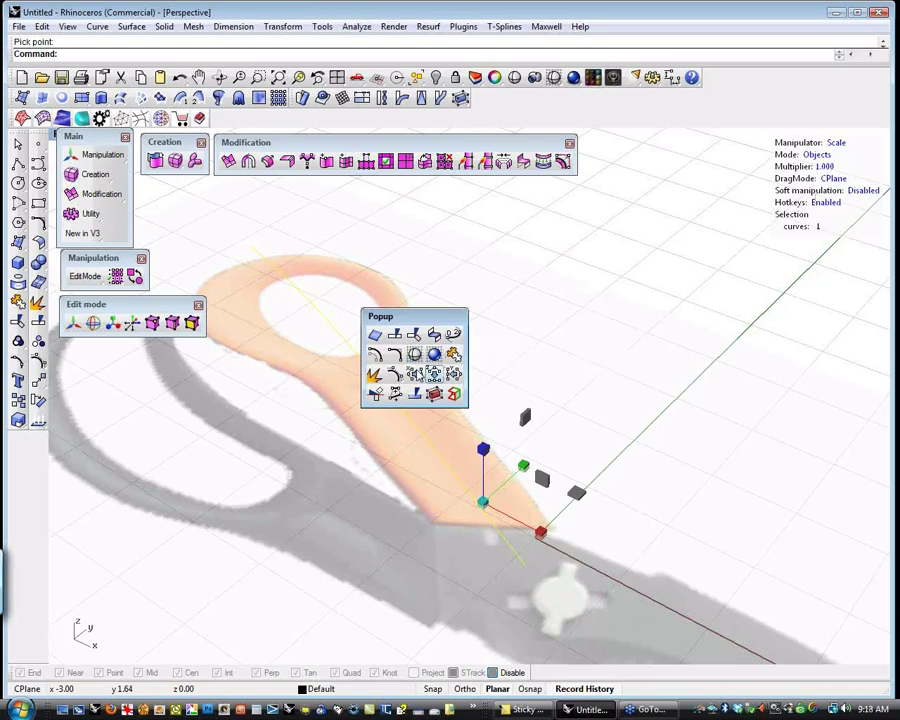
click(415, 354)
drag(446, 393, 400, 456)
key(w)
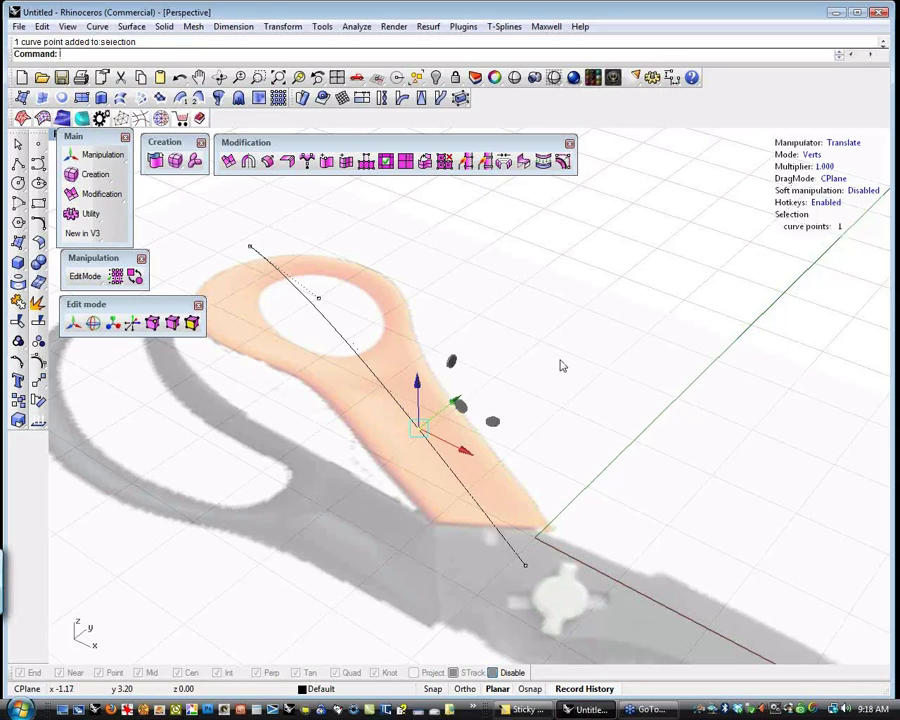
mouse_move(463, 397)
mouse_down()
mouse_move(484, 374)
mouse_move(430, 432)
mouse_move(481, 397)
mouse_move(470, 412)
mouse_up()
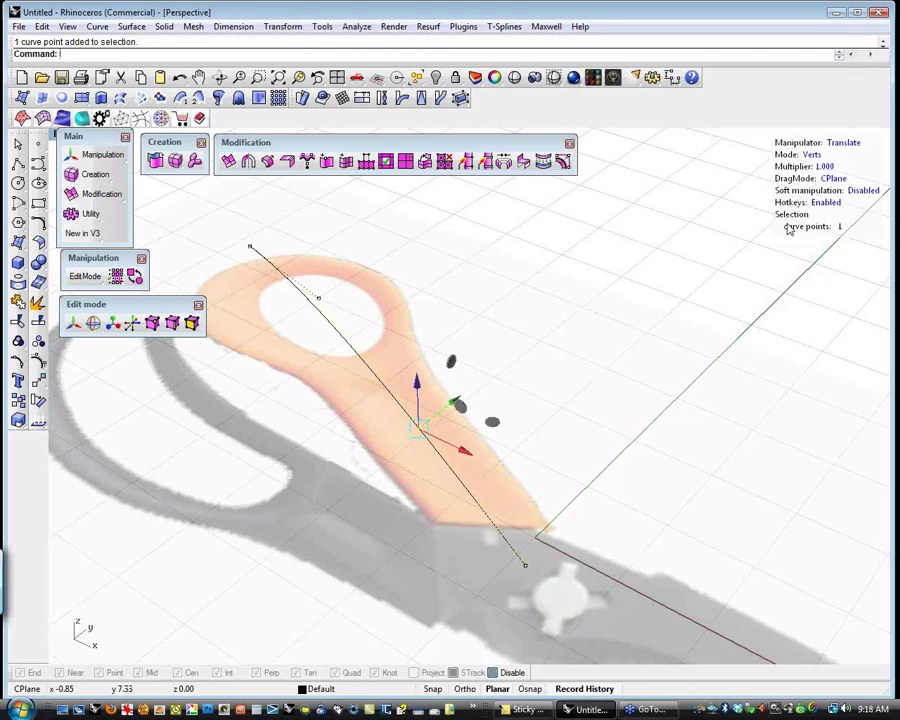
- Set the manipulator multiplier to 5 and try moving the selected control point along the Y axis
click(822, 167)
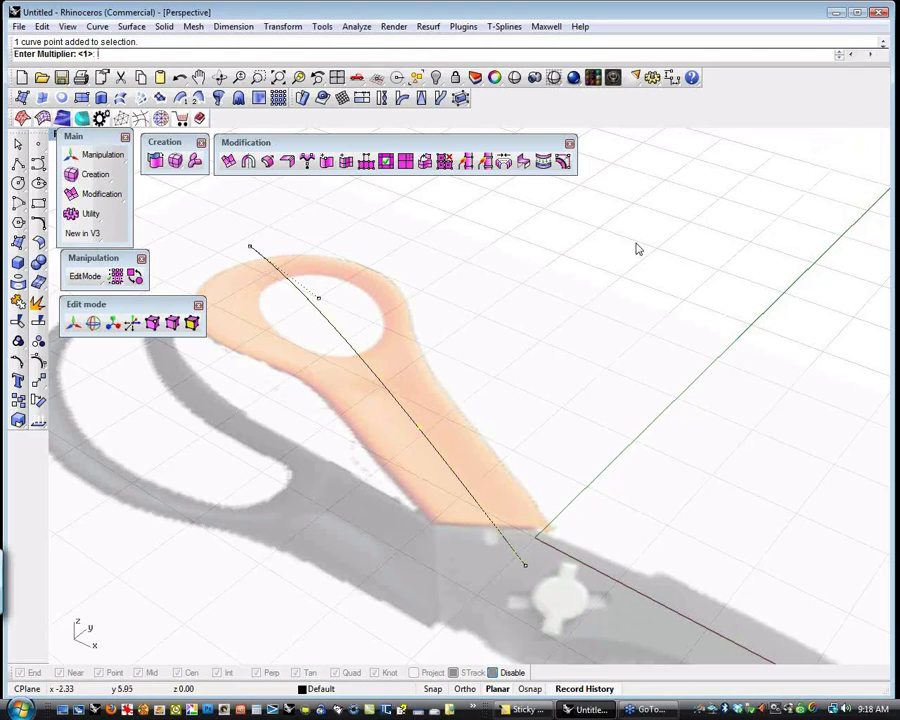
text(5)
key(Return)
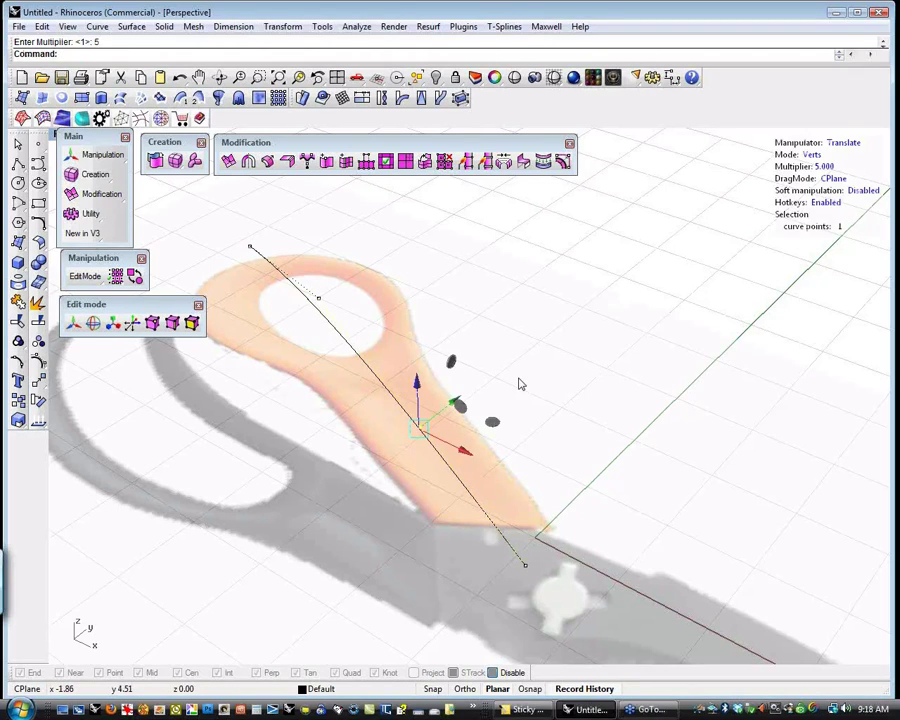
drag(455, 400, 478, 424)
- Set the manipulator multiplier to 0.1 and shift the selected control point slightly along the positive Y axis
click(824, 169)
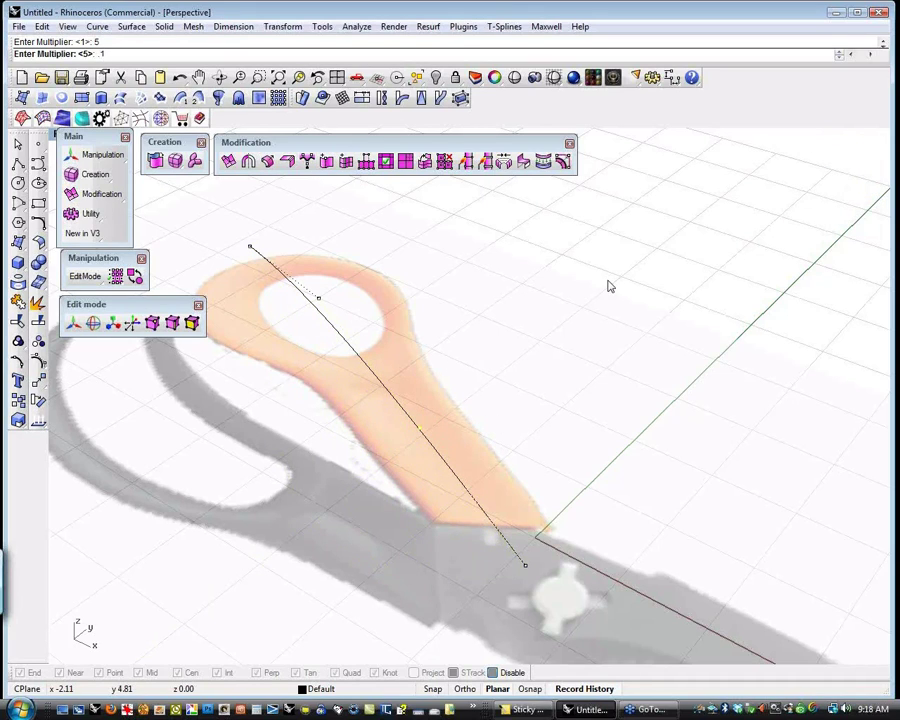
text(.1)
key(Return)
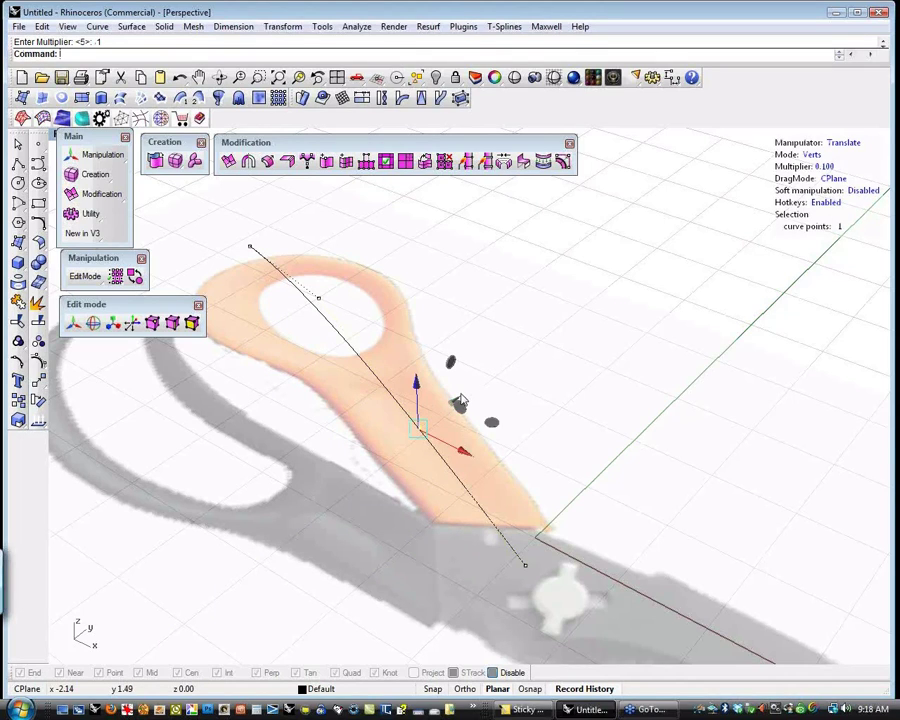
drag(460, 396, 630, 355)
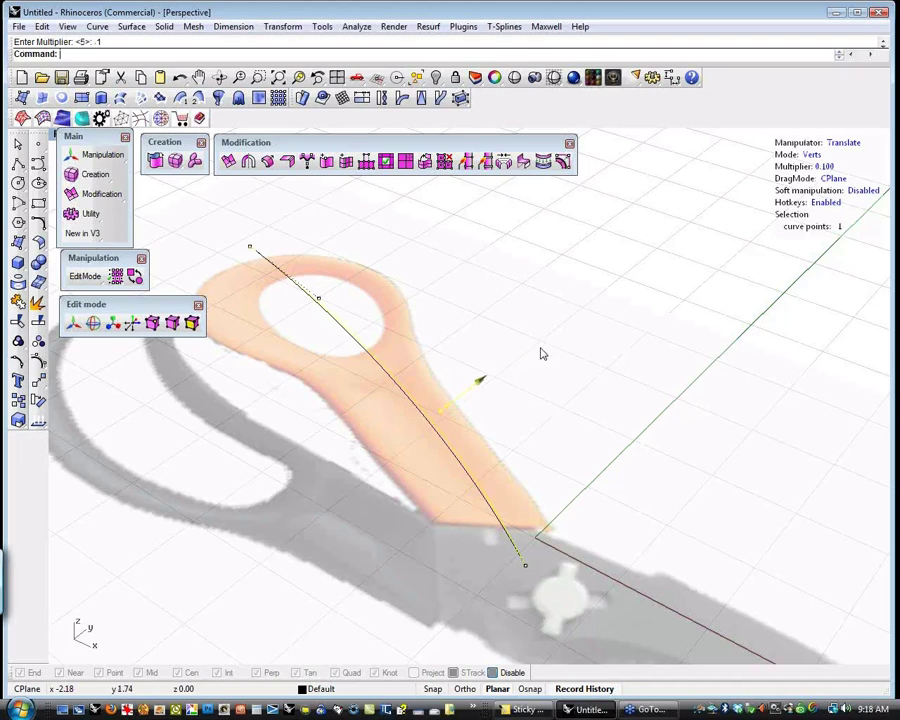
drag(541, 353, 408, 460)
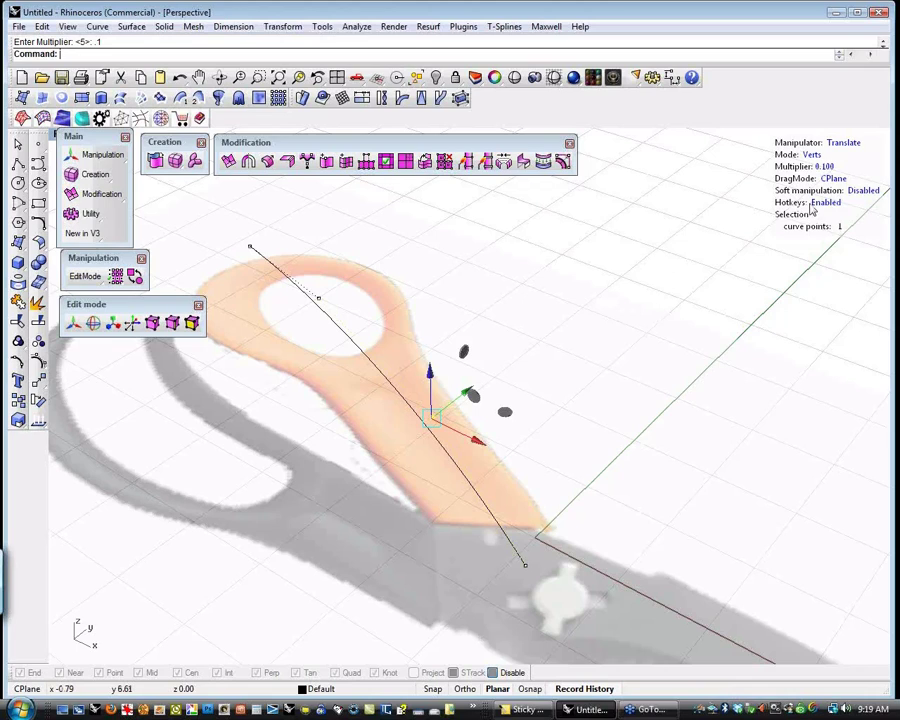
- Reset the manipulator multiplier to 1
click(822, 168)
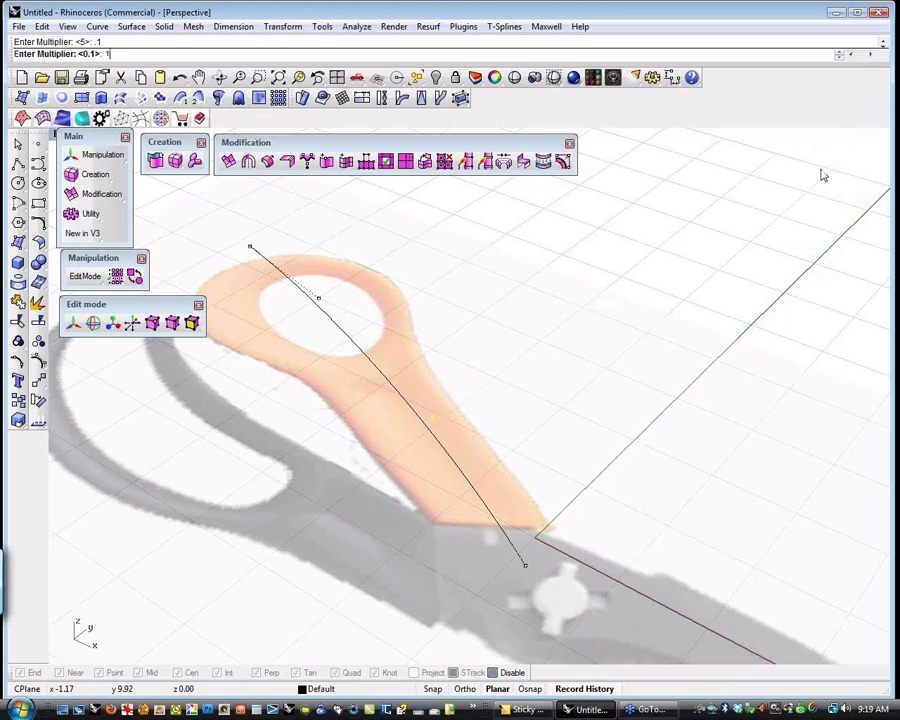
text(1)
key(Return)
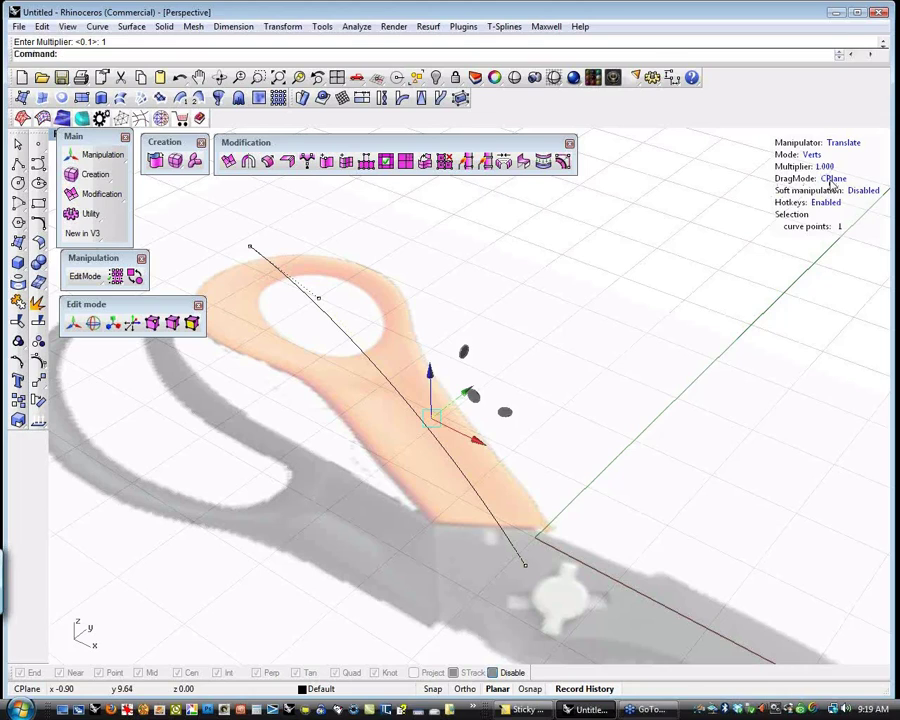
- Cycle the drag mode through View and UVN to World, and deselect the control point
click(831, 179)
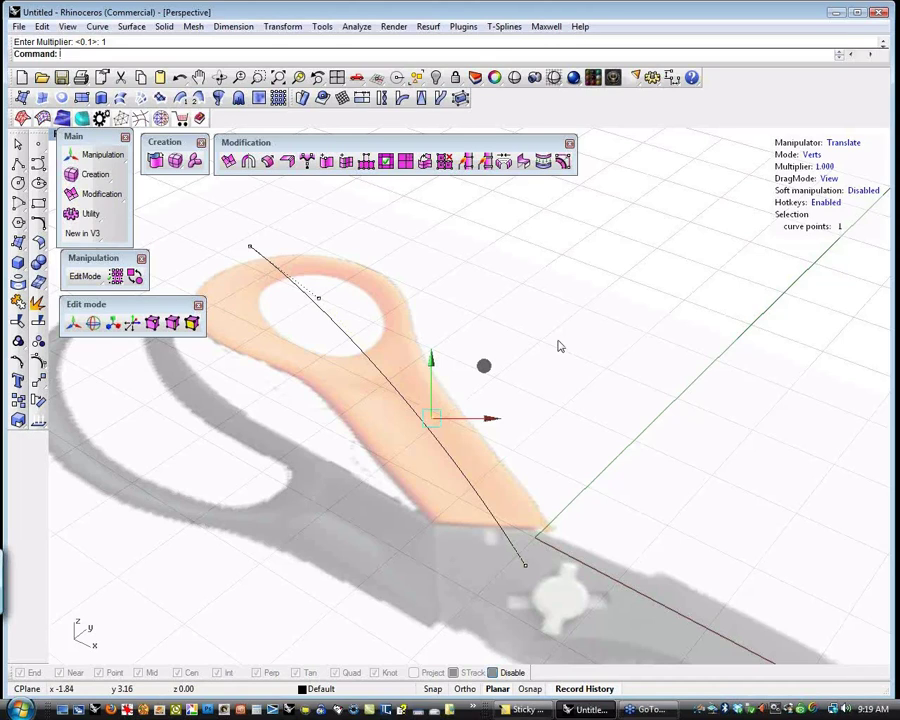
click(828, 180)
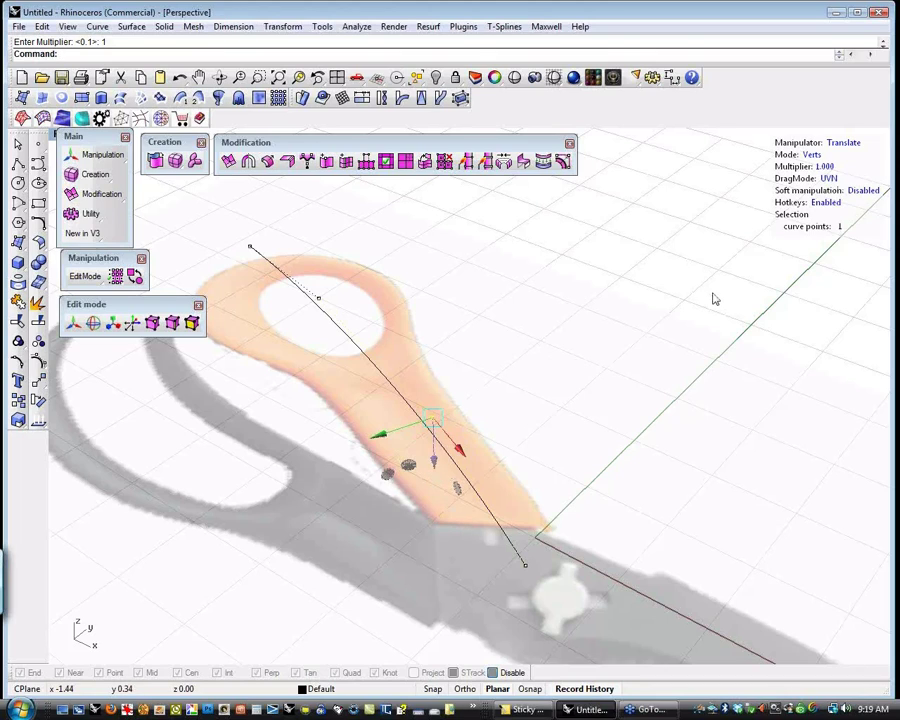
click(830, 180)
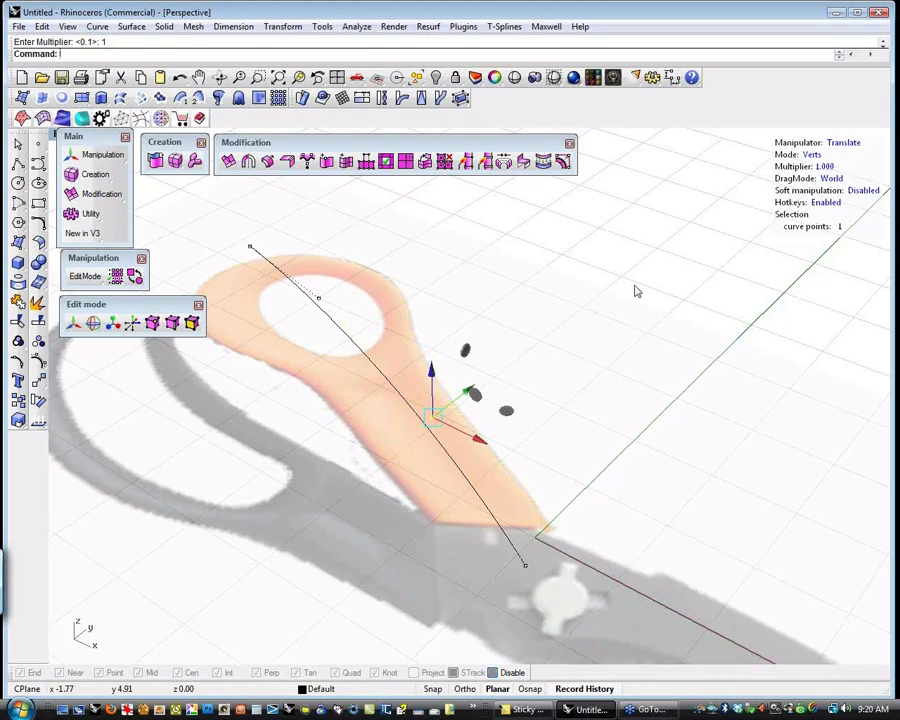
click(742, 266)
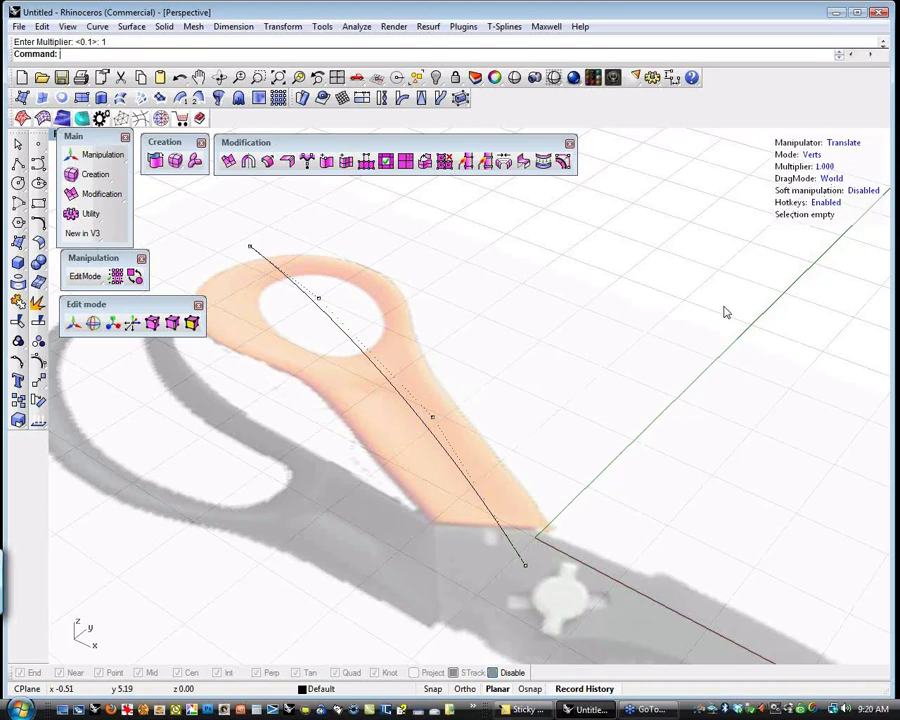
- Toggle the T-Splines edit mode hotkeys off and back on
click(827, 203)
click(829, 204)
click(829, 204)
click(829, 205)
- Change to the Top view and frame the scissors handle with the whole curve
right_drag(533, 408, 550, 424)
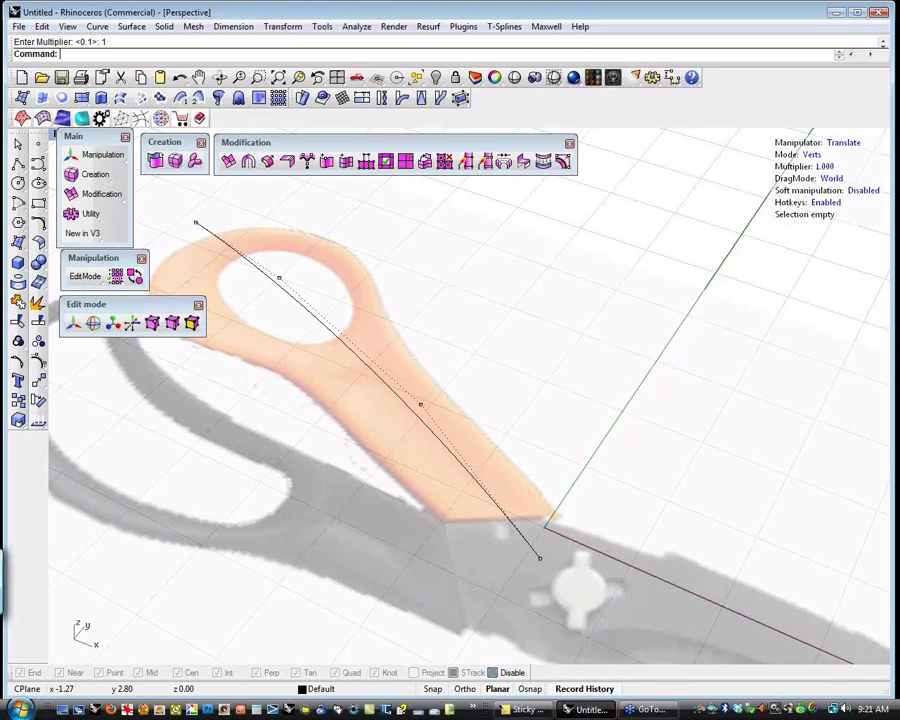
key(ctrl+F1)
key(ctrl+shift+e)
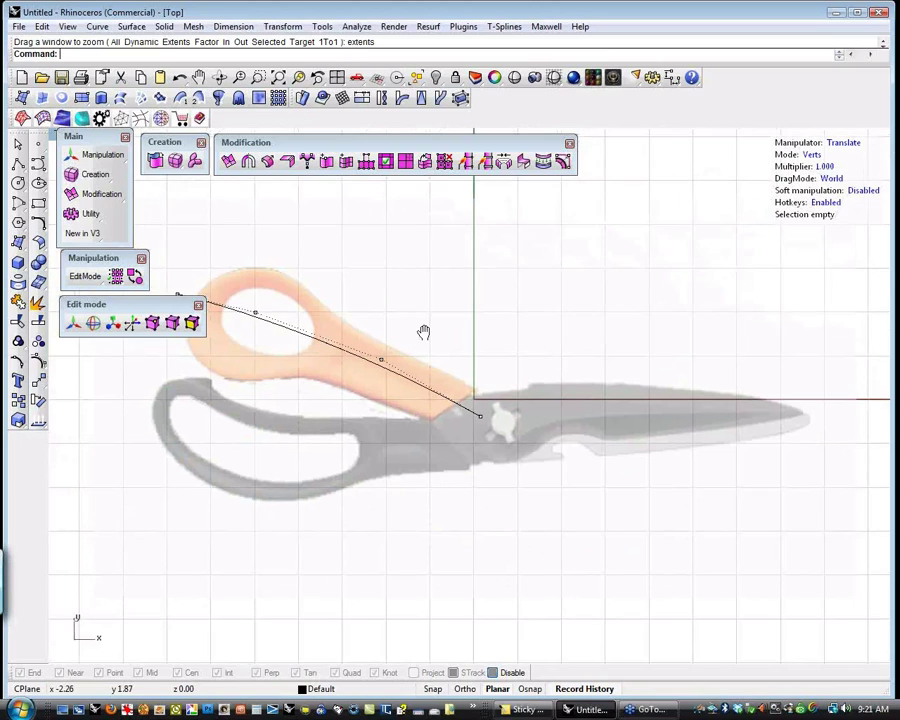
scroll(424, 332, up, 5)
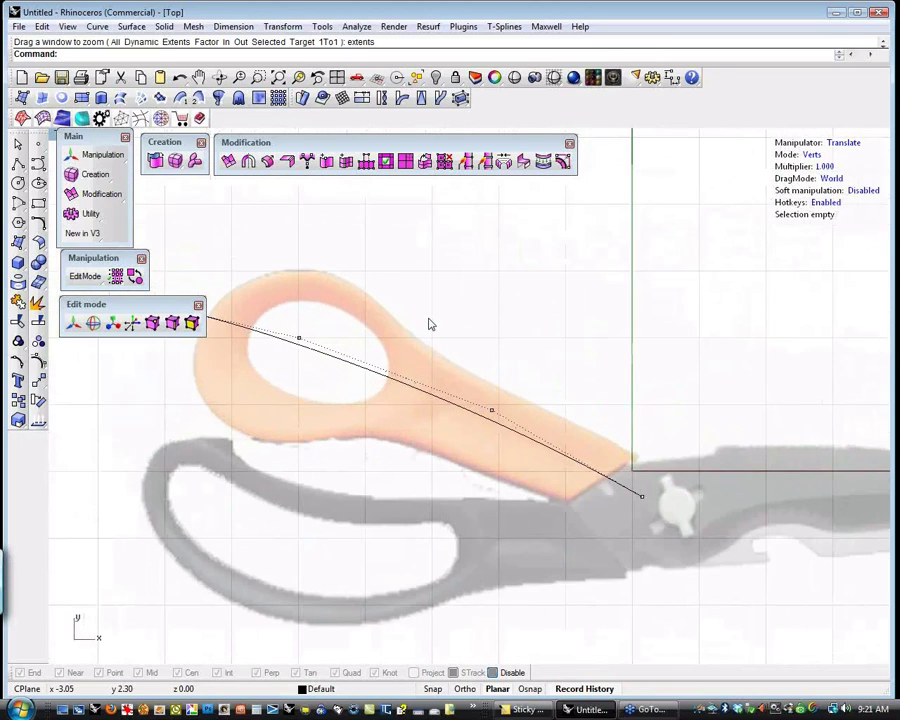
right_drag(465, 314, 492, 306)
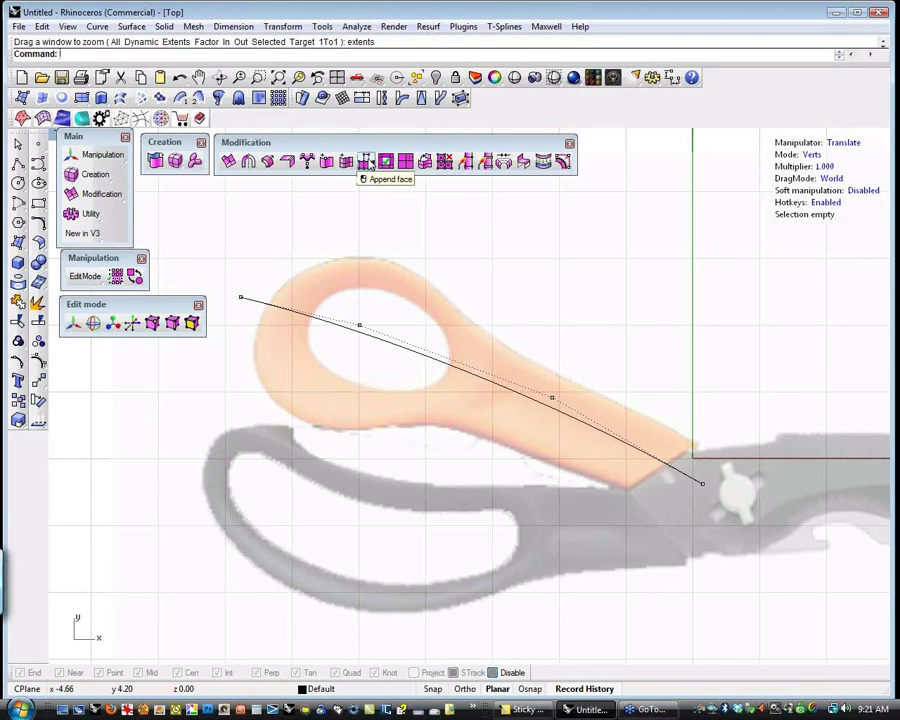
- Append a four-point T-spline face at the blade end of the orange handle, between its upper outline and the curve
click(503, 26)
mouse_move(530, 92)
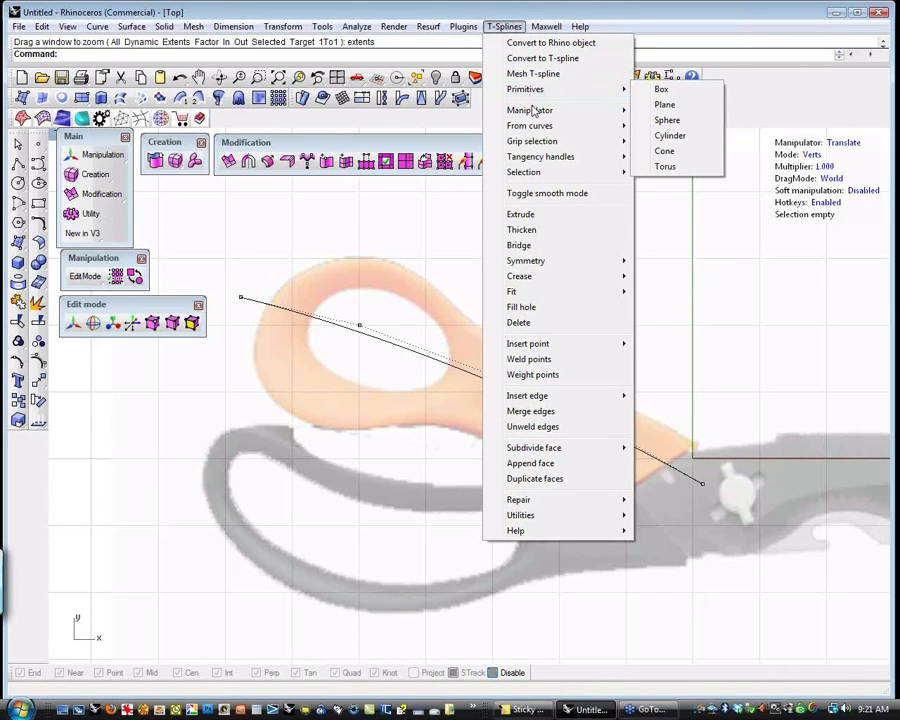
click(537, 466)
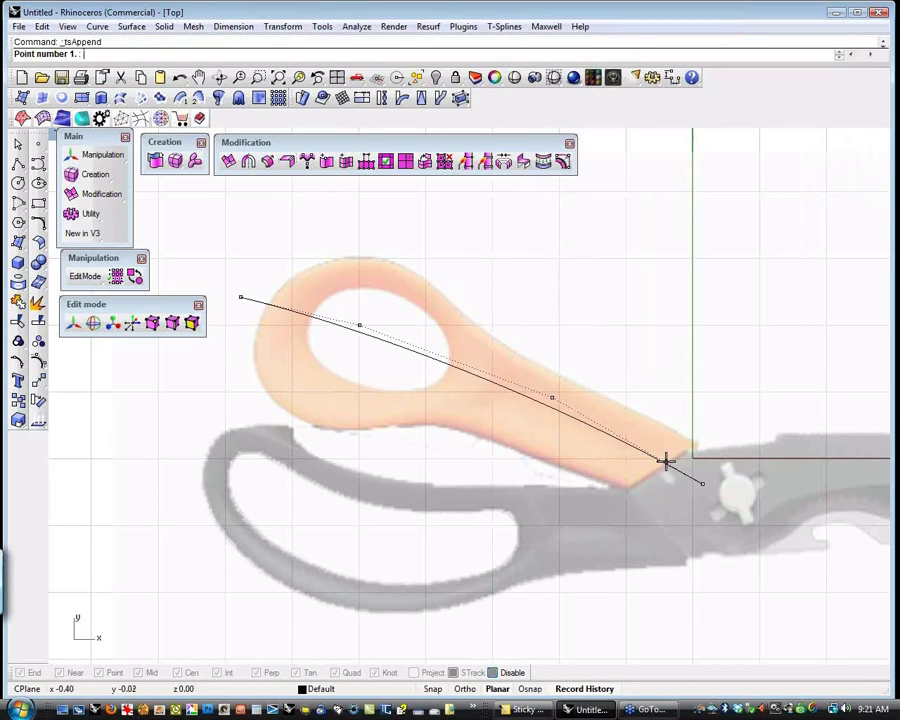
click(693, 444)
click(692, 442)
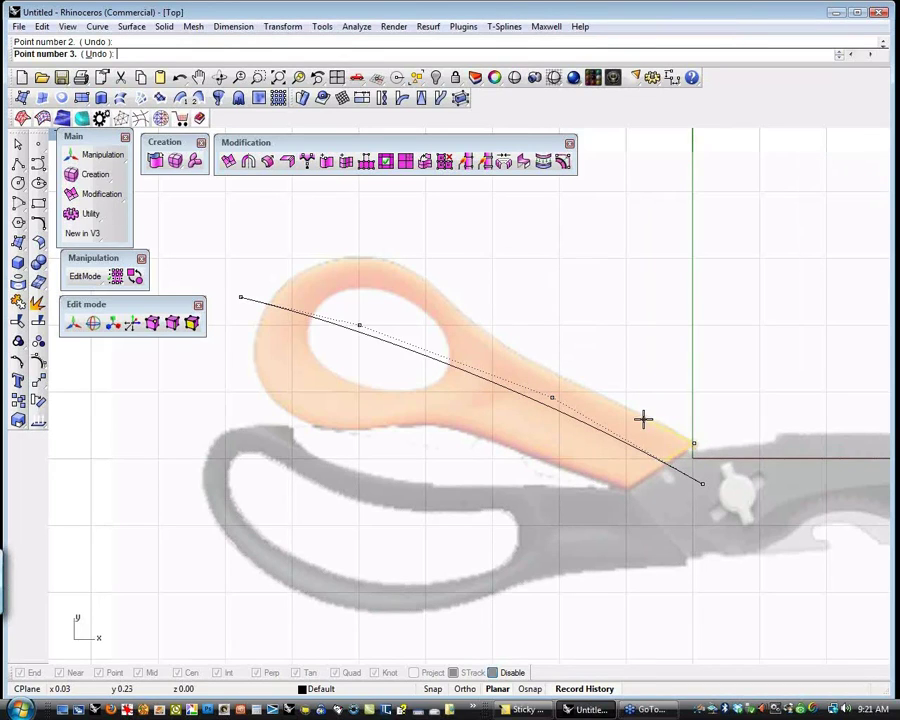
click(647, 418)
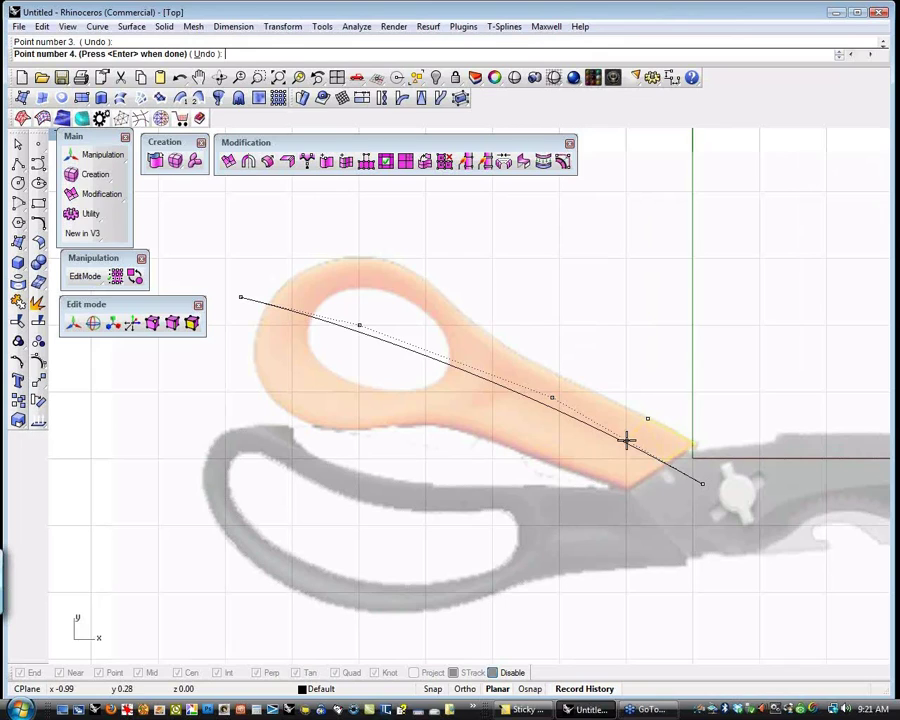
click(625, 440)
key(Return)
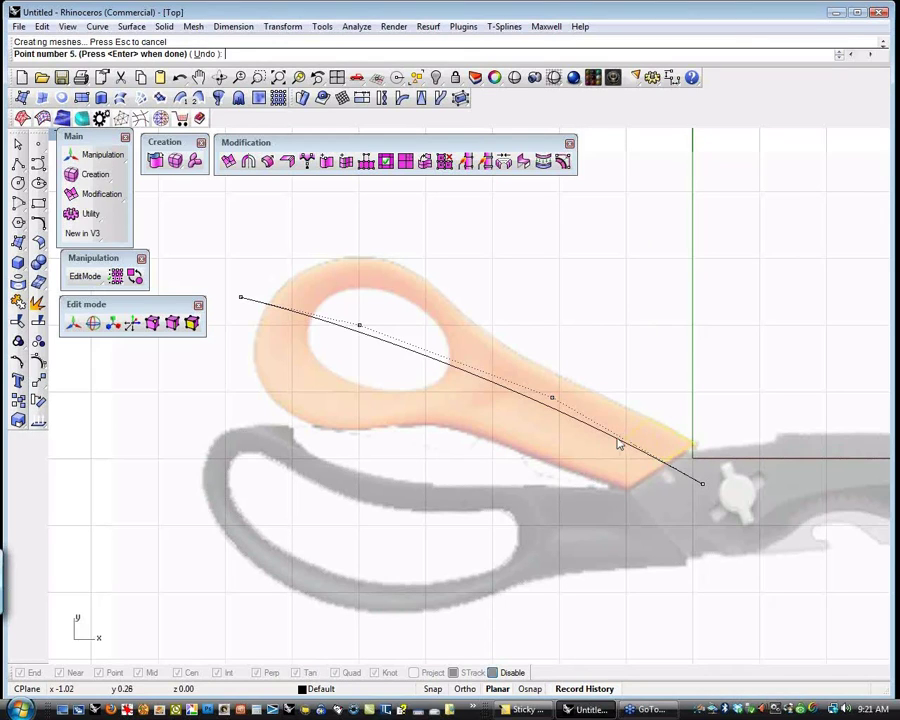
- Move the new face's two lower vertices slightly so they sit on the curve, and clear the selection
scroll(704, 454, up, 1)
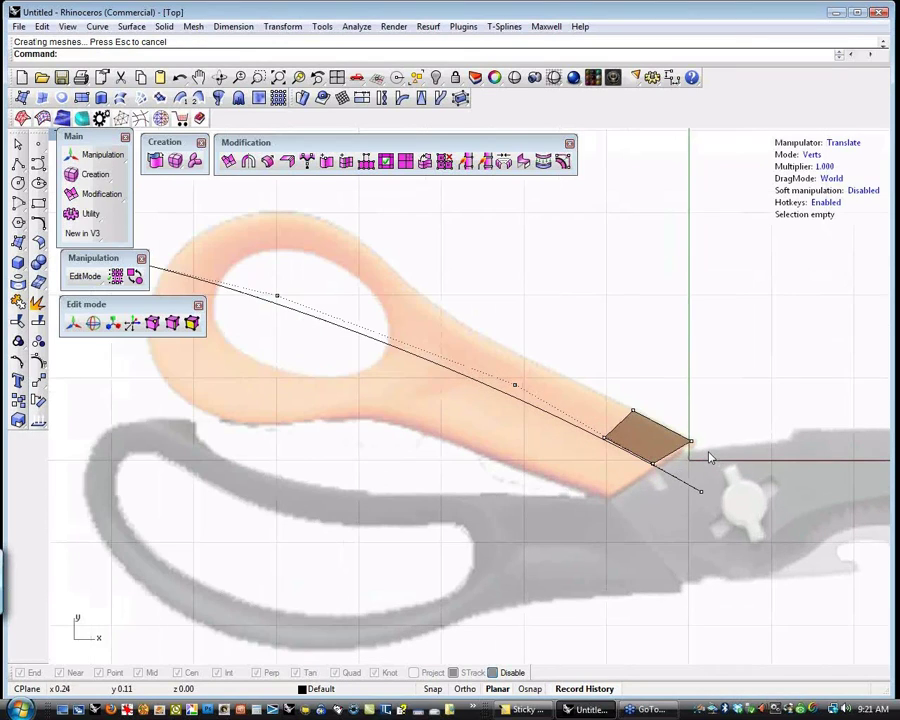
scroll(710, 458, up, 1)
click(641, 466)
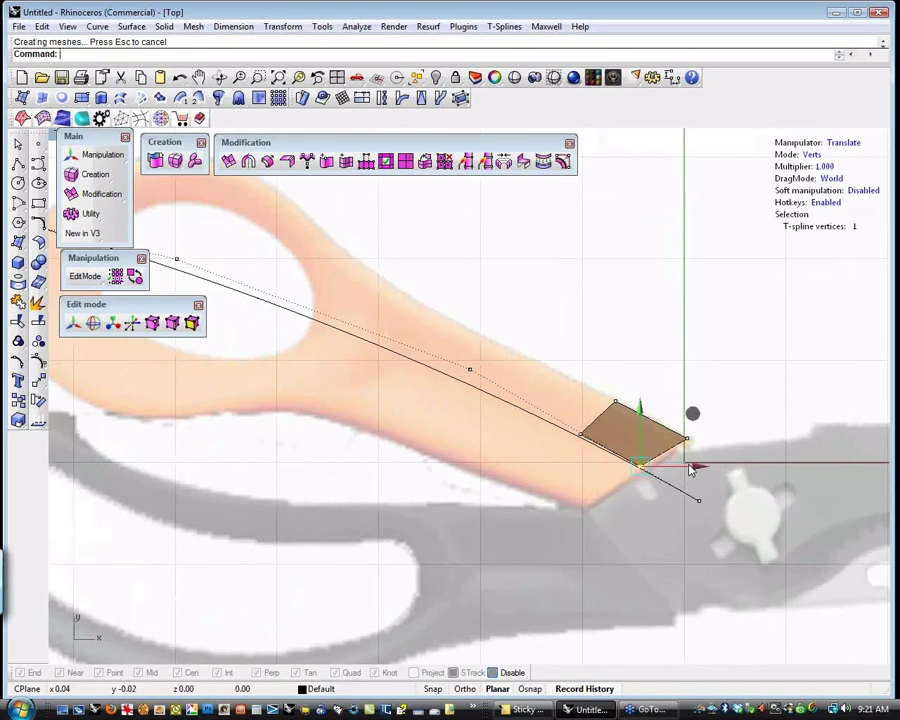
click(694, 418)
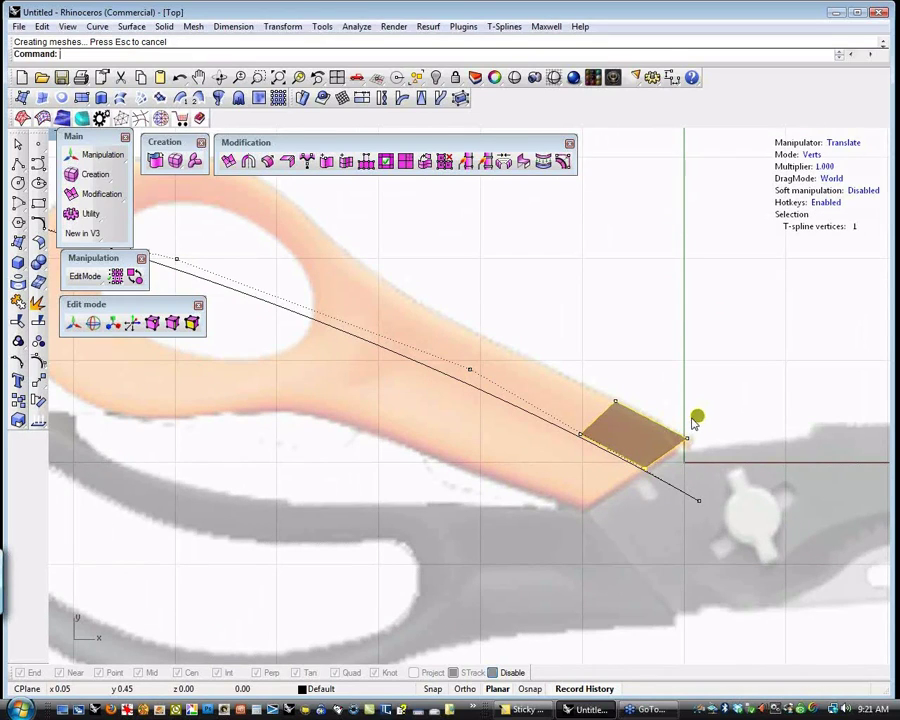
click(635, 381)
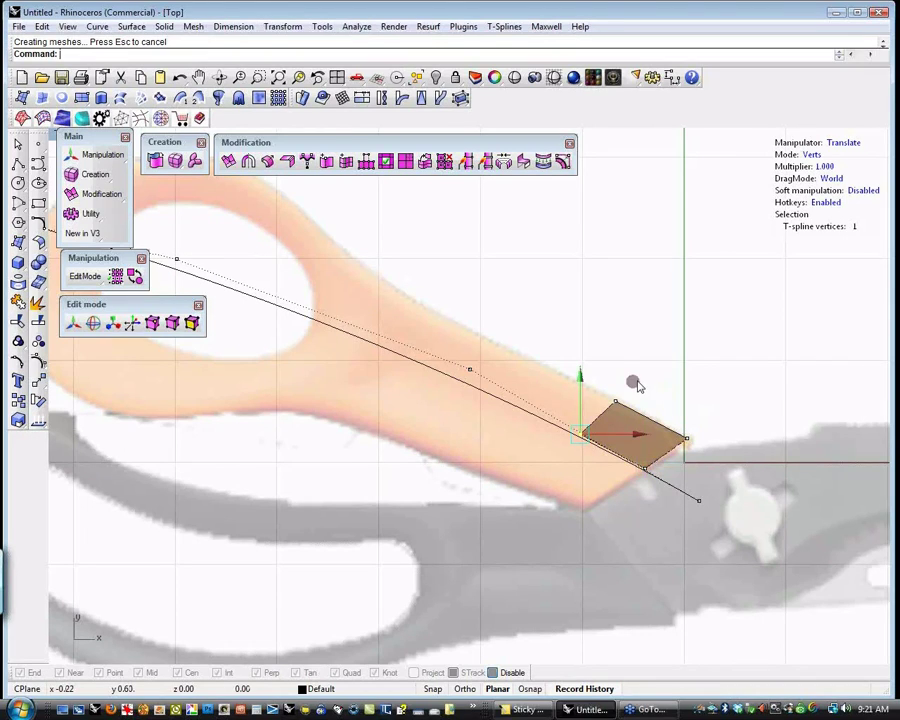
click(632, 385)
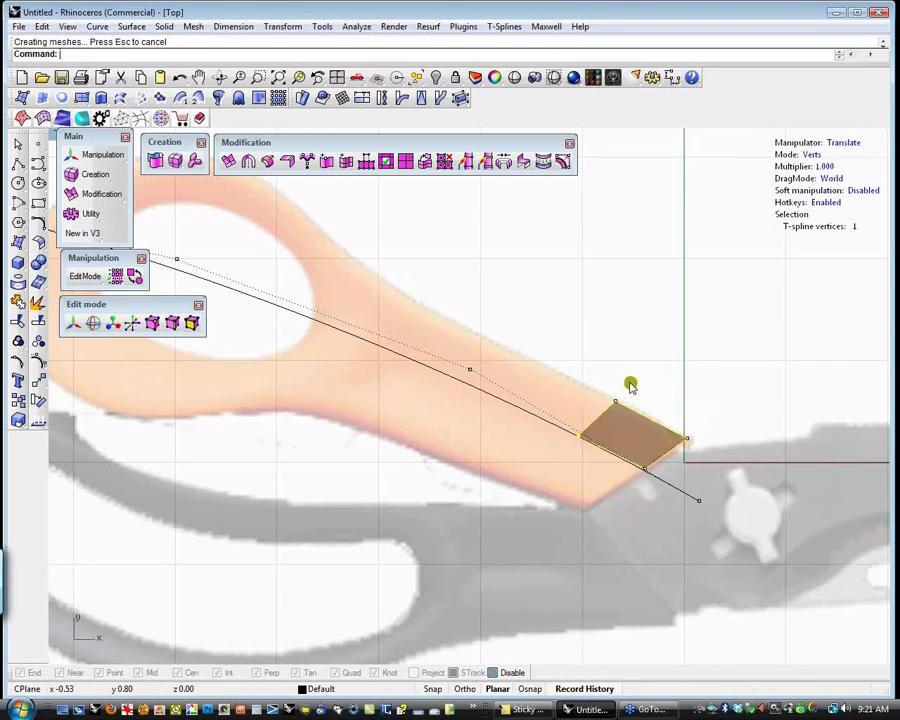
key(Escape)
- In edge selection mode, extrude the face's handle-side edge three times along the handle's upper outline toward the finger loop
scroll(681, 375, down, 2)
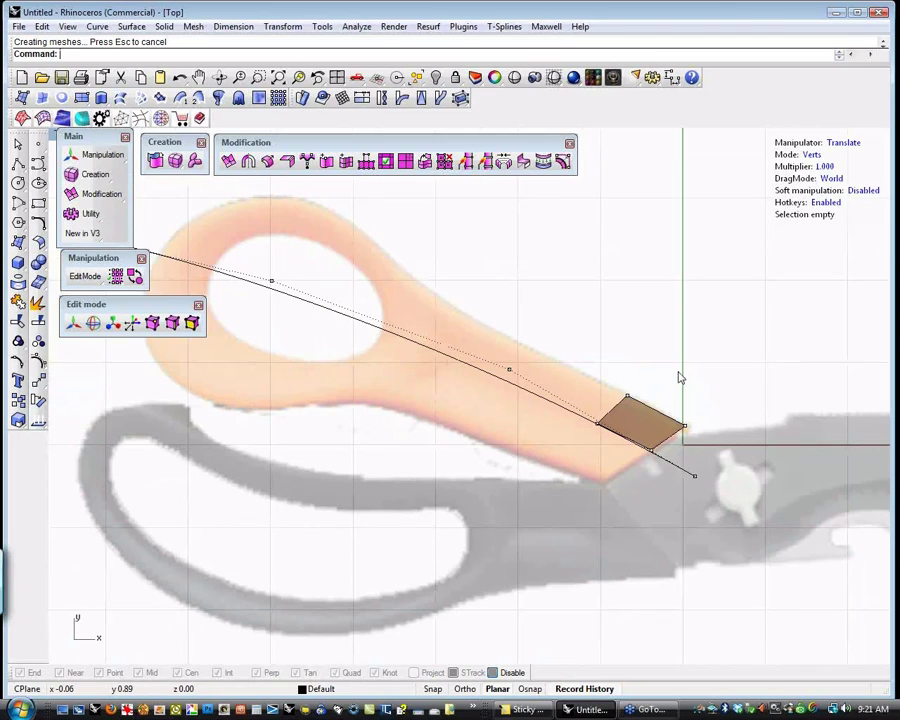
key(s)
click(612, 410)
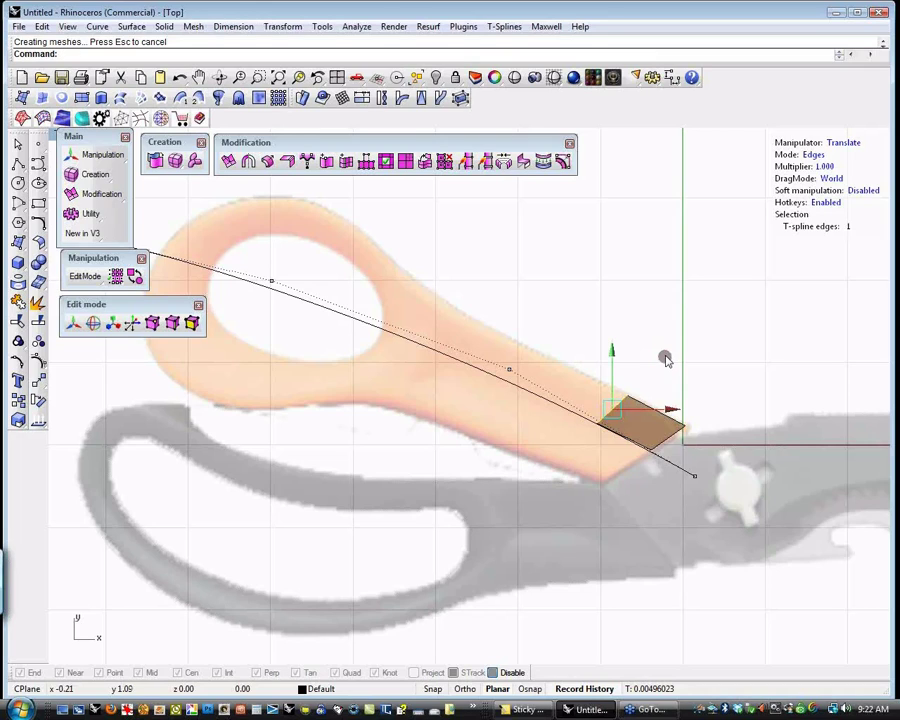
click(658, 354)
alt+drag(646, 350, 597, 321)
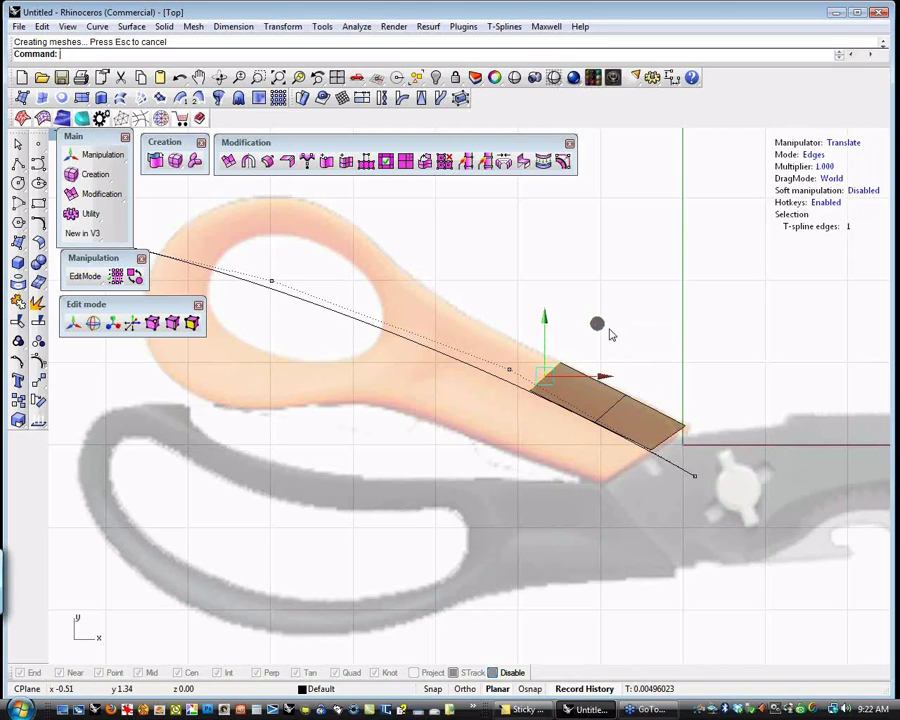
key(Escape)
alt+drag(526, 305, 474, 257)
key(Escape)
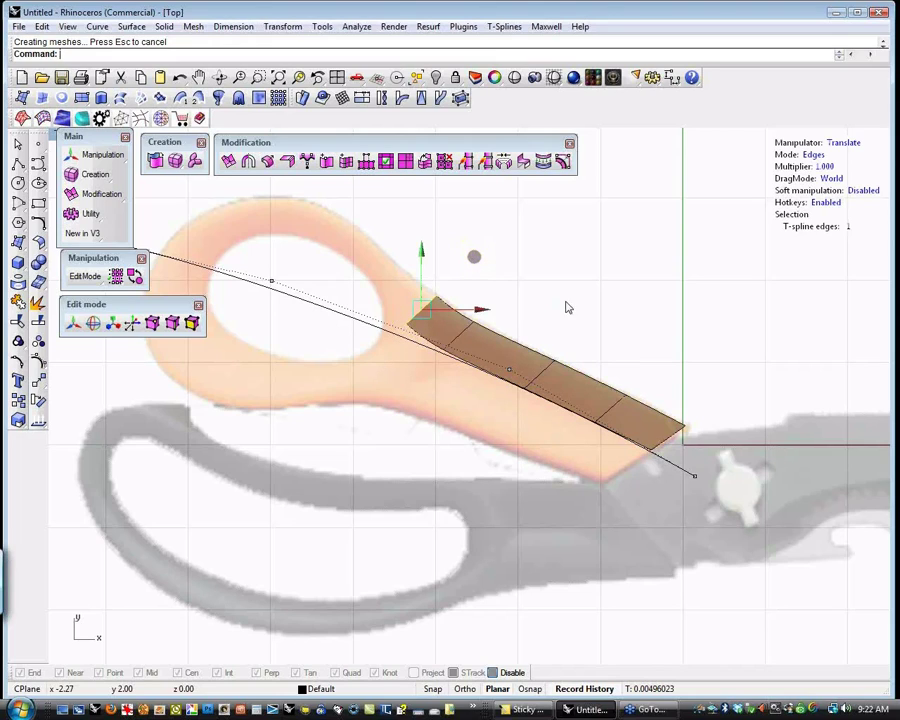
- In vertex selection mode, move the strip's lower end vertex along the curve to the inner edge of the finger loop
key(a)
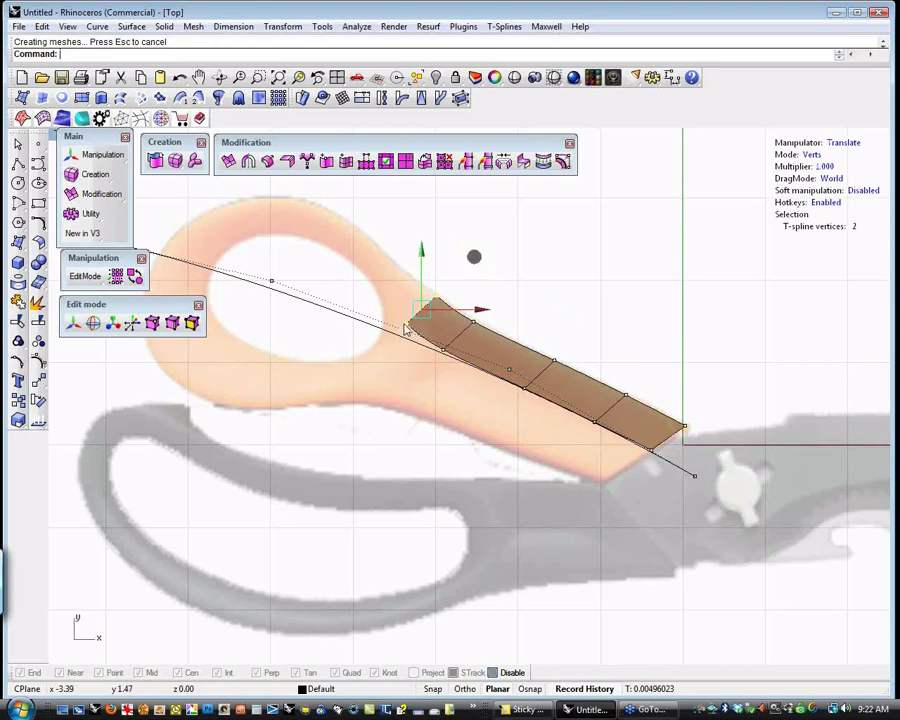
click(408, 324)
drag(451, 273, 431, 283)
click(484, 290)
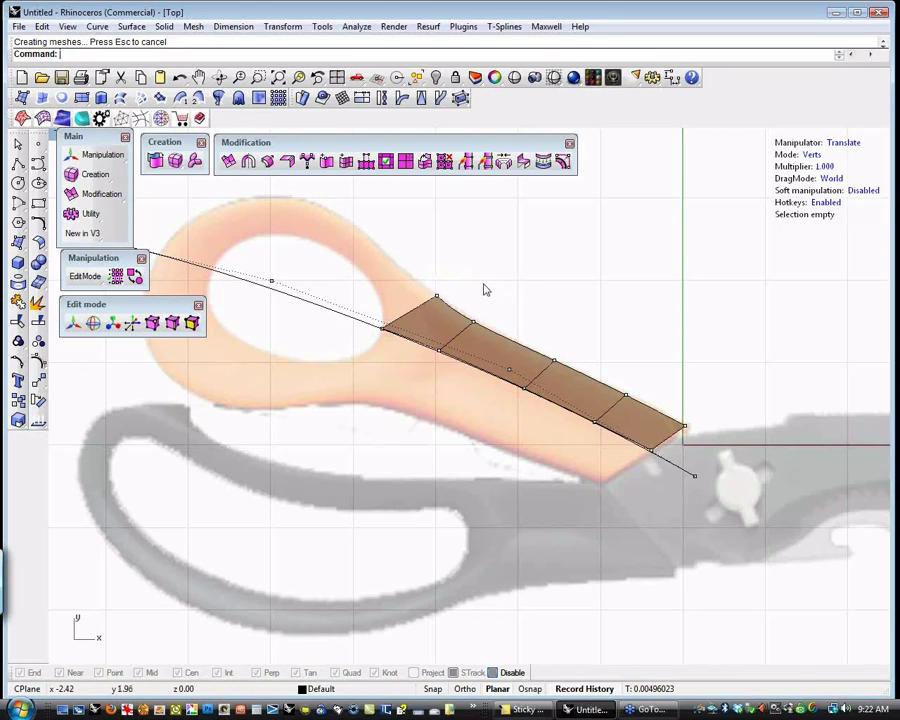
- Extrude the strip's end edge twice more in edge mode, following the upper outline of the finger loop
key(2)
click(426, 304)
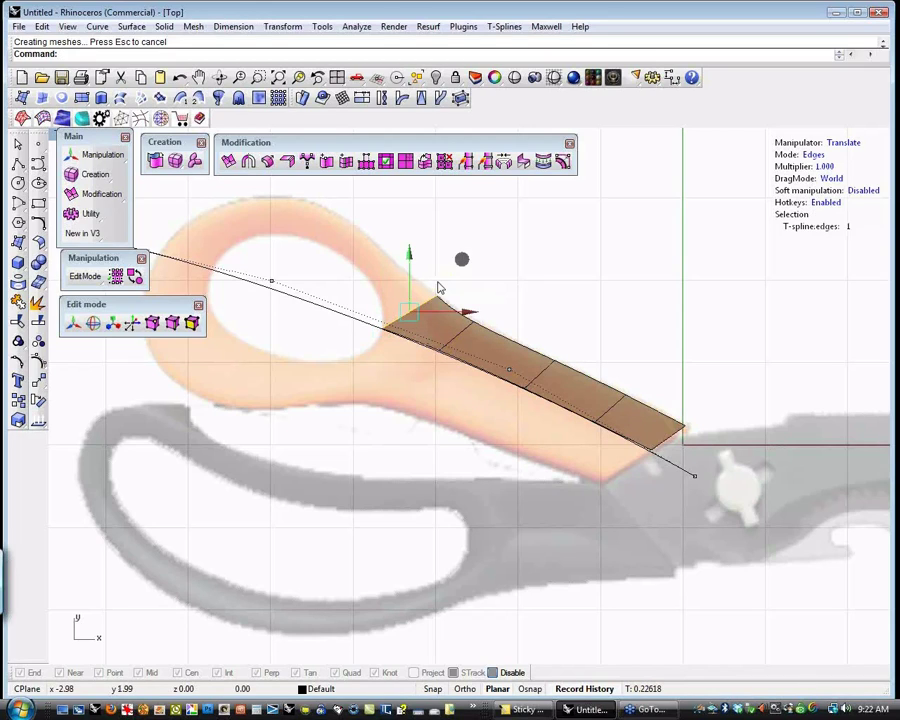
click(450, 251)
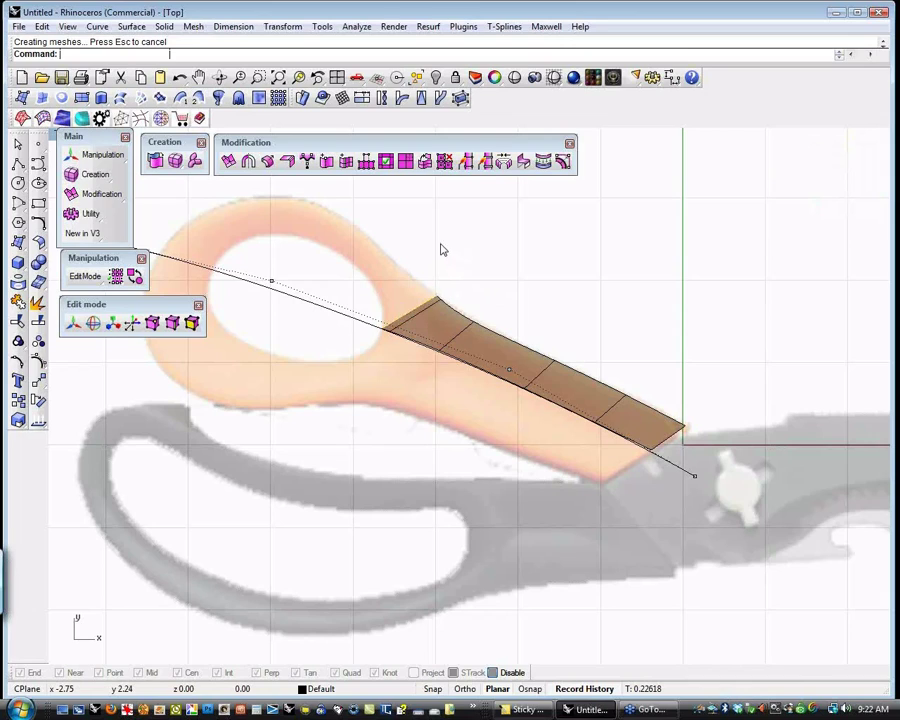
drag(443, 249, 407, 211)
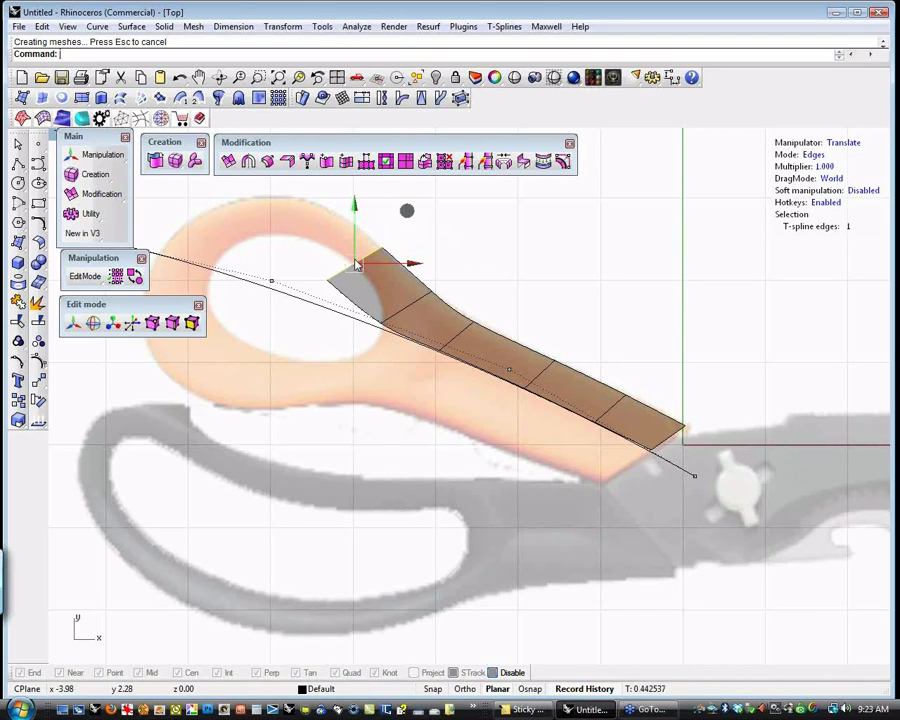
drag(403, 210, 340, 183)
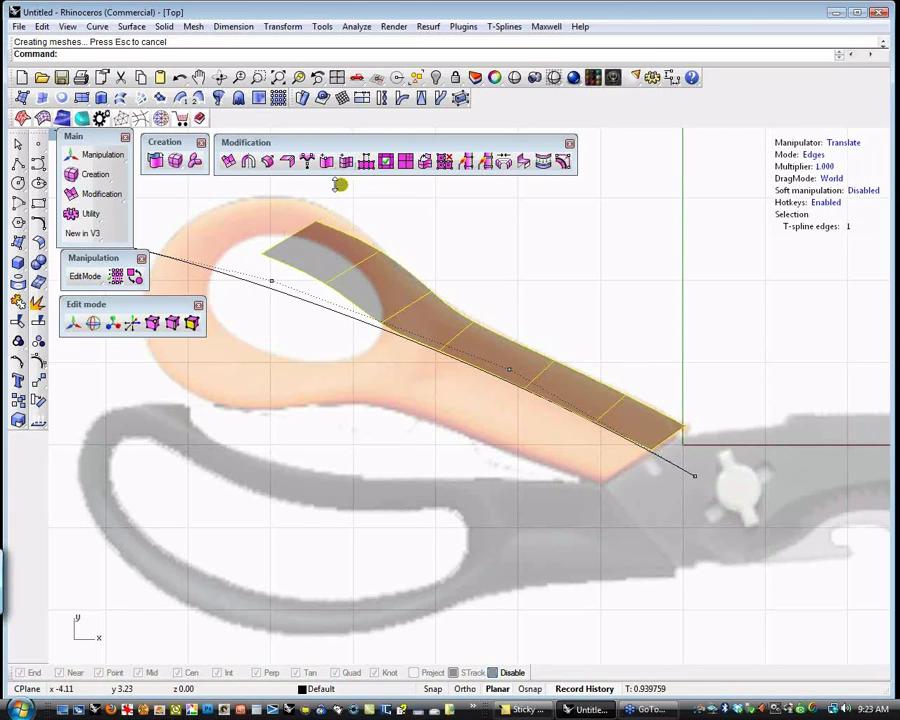
- Rotate the strip's end edge to a steeper angle across the finger loop band and shift it slightly into place
middle_click(396, 226)
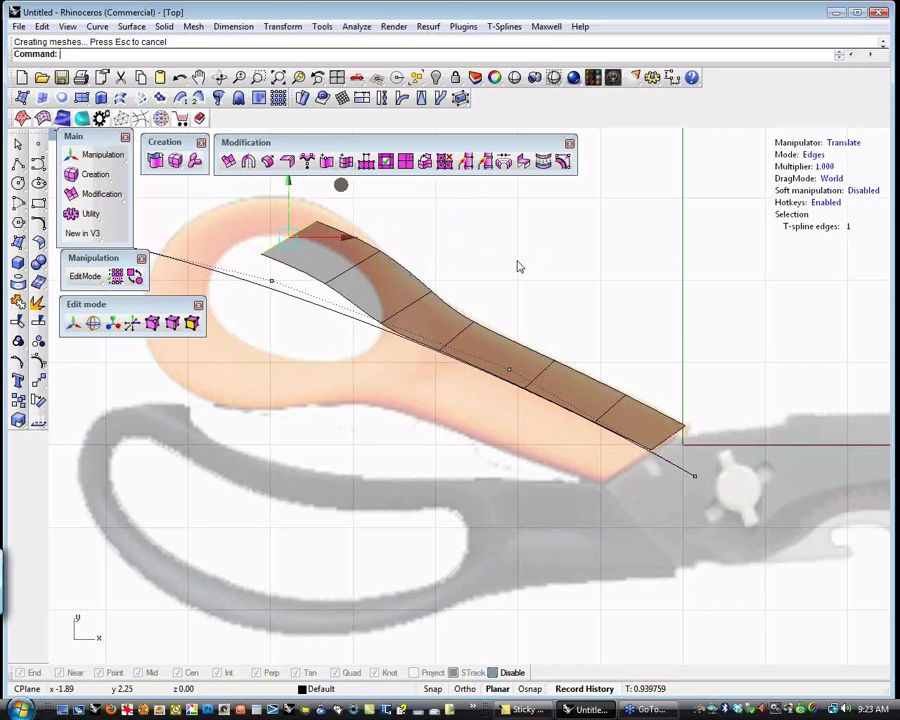
right_drag(548, 309, 690, 470)
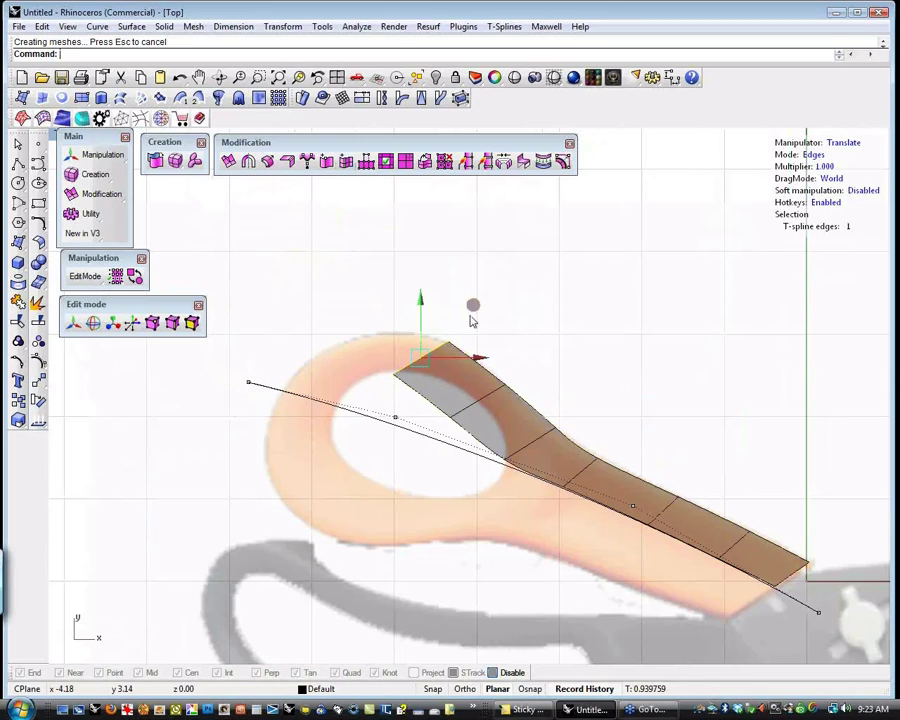
key(r)
key(e)
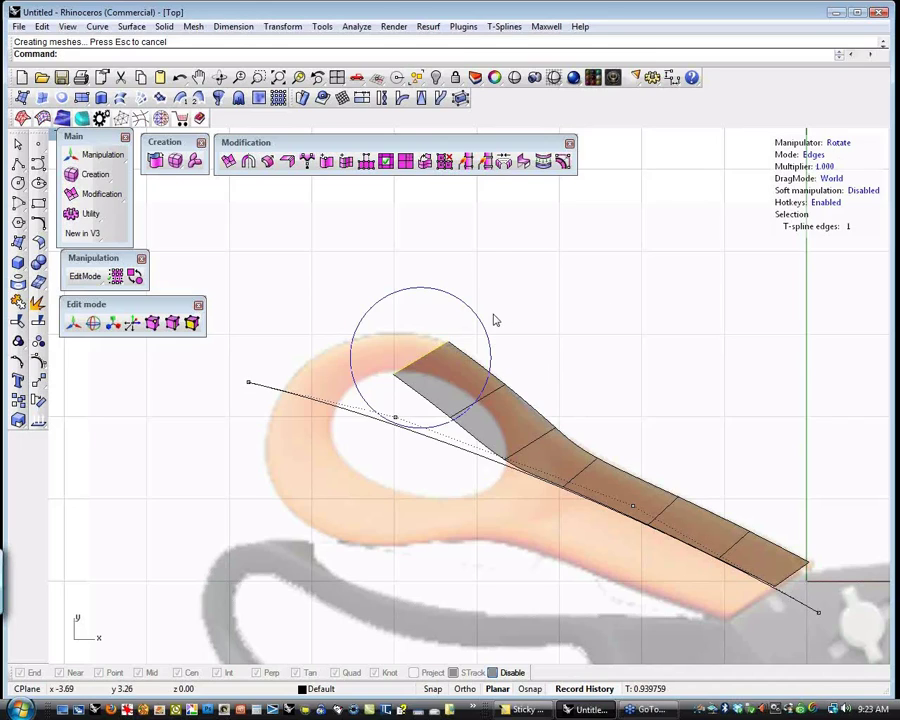
drag(484, 318, 440, 301)
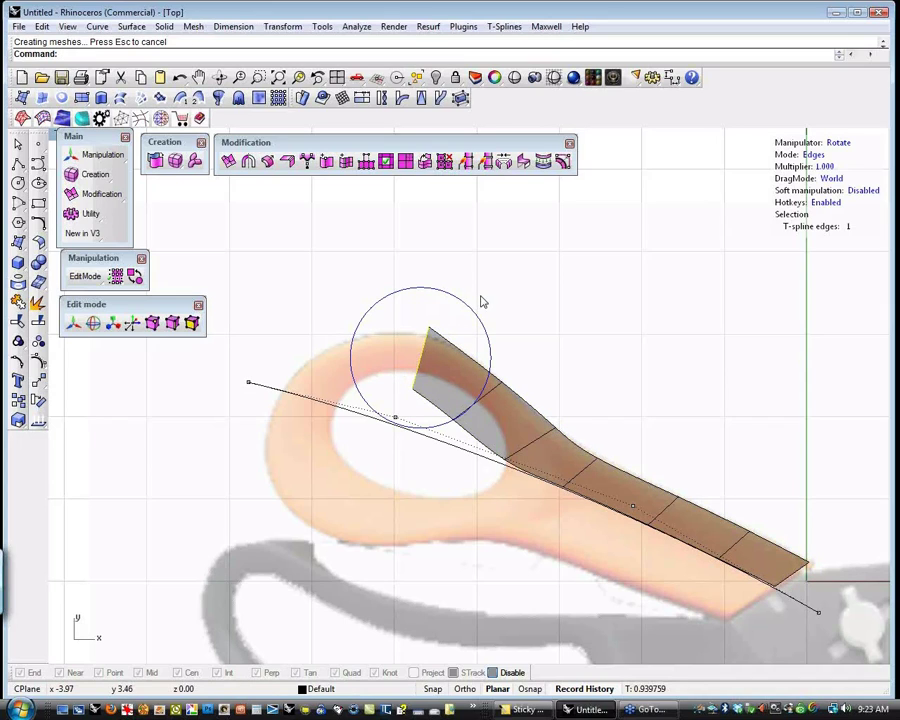
key(w)
middle_drag(473, 306, 477, 310)
- Move the strip's inner vertices onto the inner outline of the finger loop
key(a)
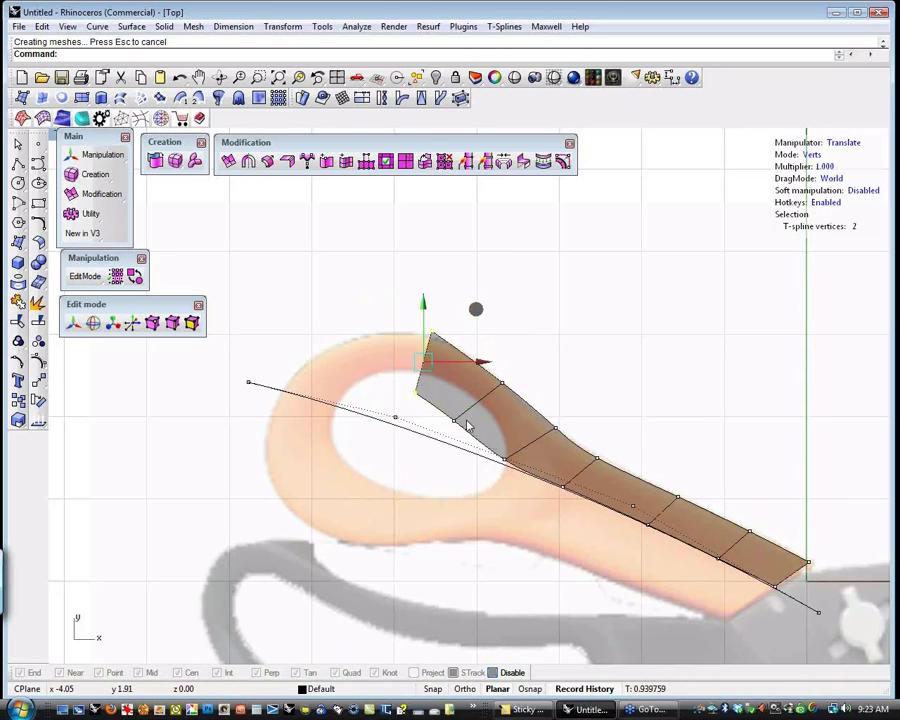
click(455, 422)
middle_drag(504, 366, 538, 342)
click(415, 393)
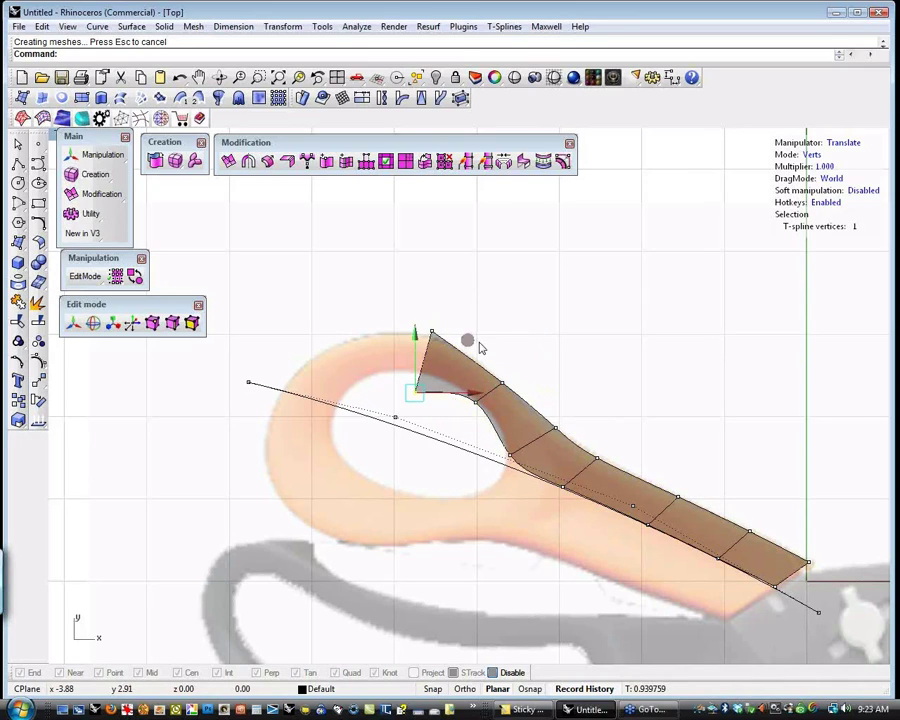
mouse_move(479, 342)
middle_down()
mouse_move(474, 316)
mouse_move(482, 330)
middle_up()
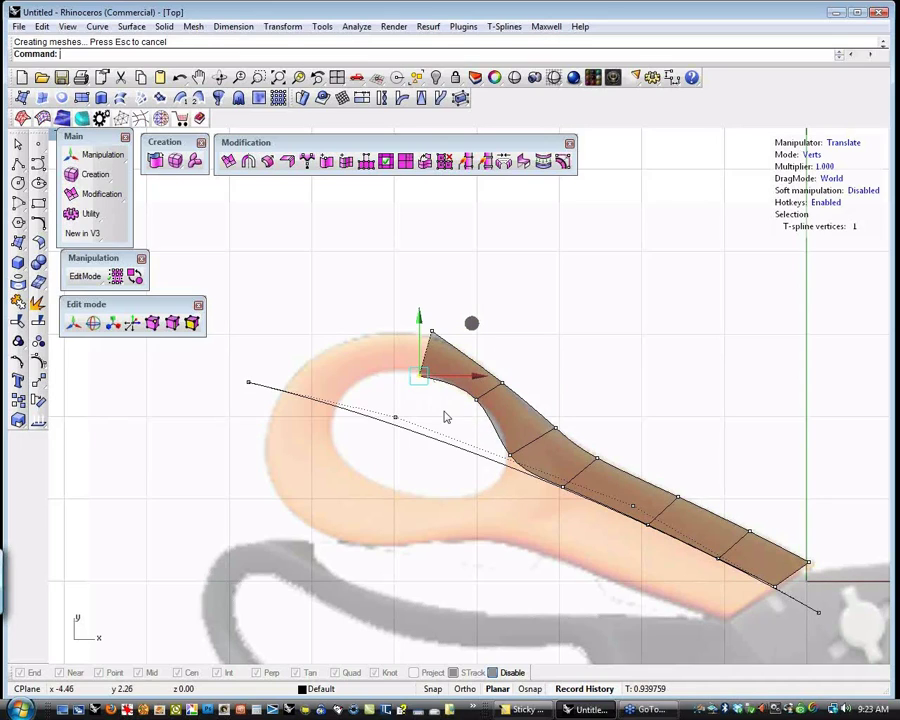
- Extrude the strip's end edge along the top of the finger loop and rotate it square to the band
key(Escape)
key(s)
click(426, 350)
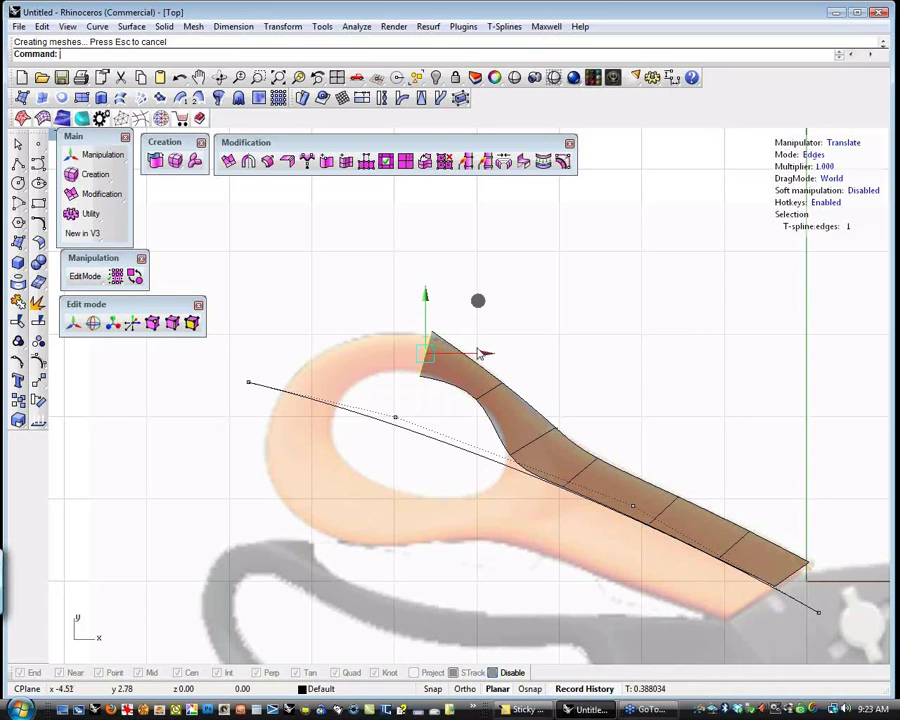
drag(471, 304, 402, 309)
key(e)
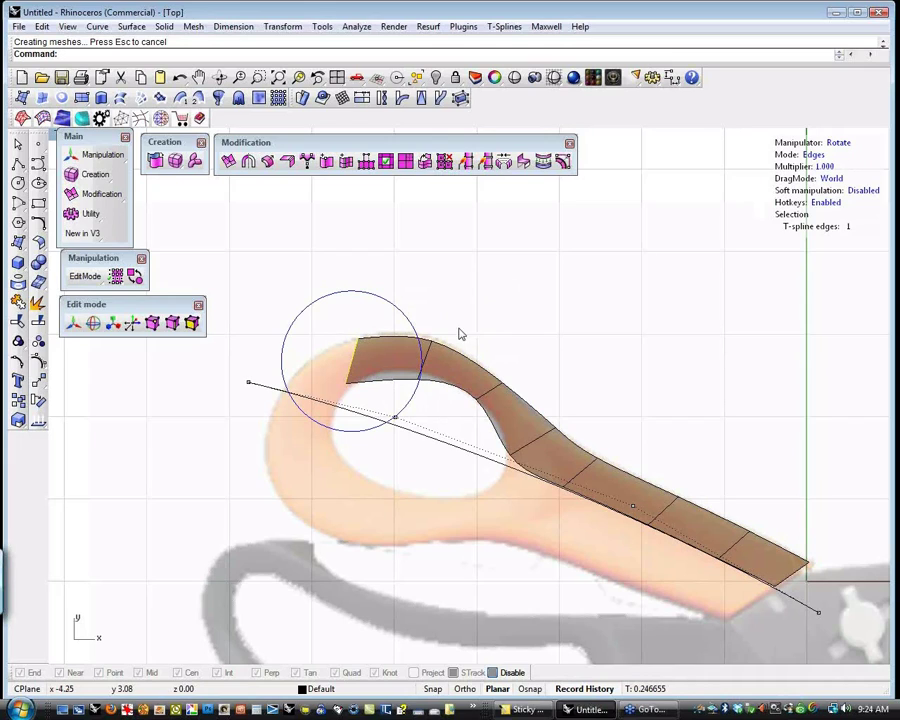
drag(405, 308, 340, 306)
key(w)
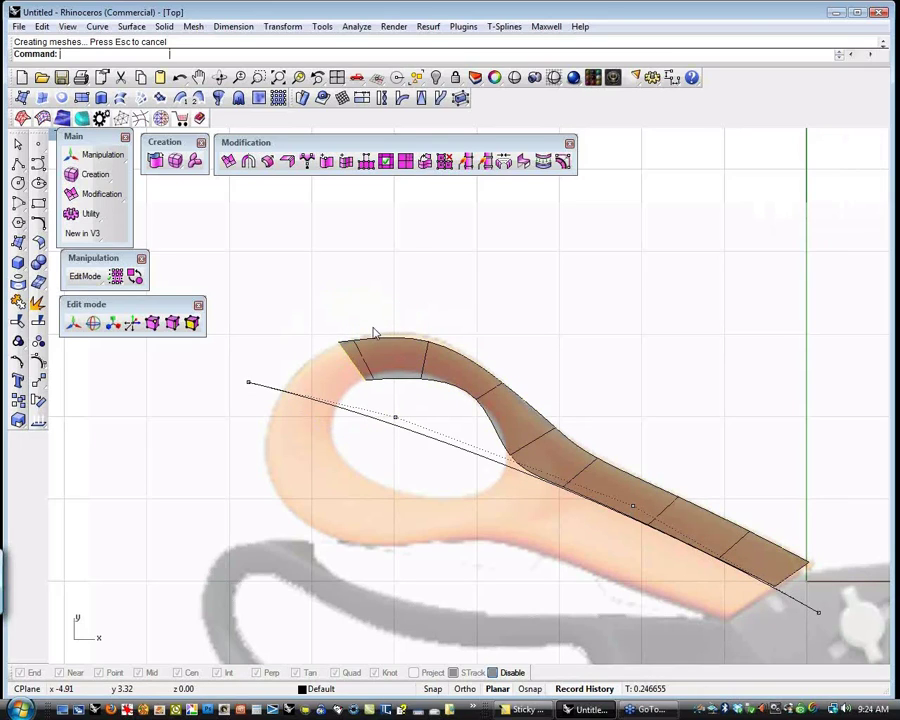
- Extrude the end edge further down around the finger loop and rotate it to follow the band's direction
drag(355, 349, 354, 354)
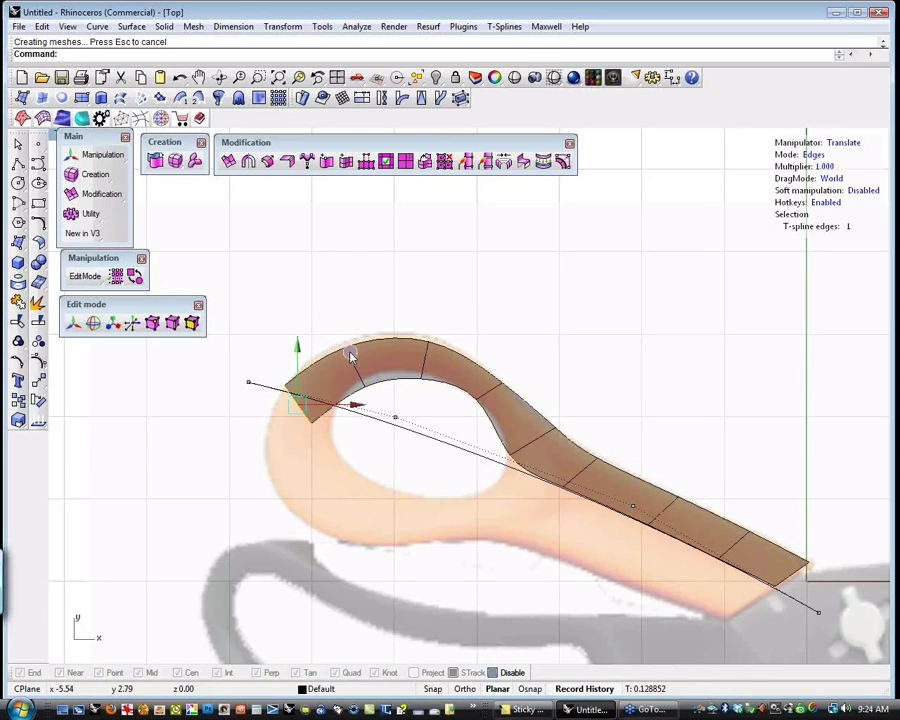
key(e)
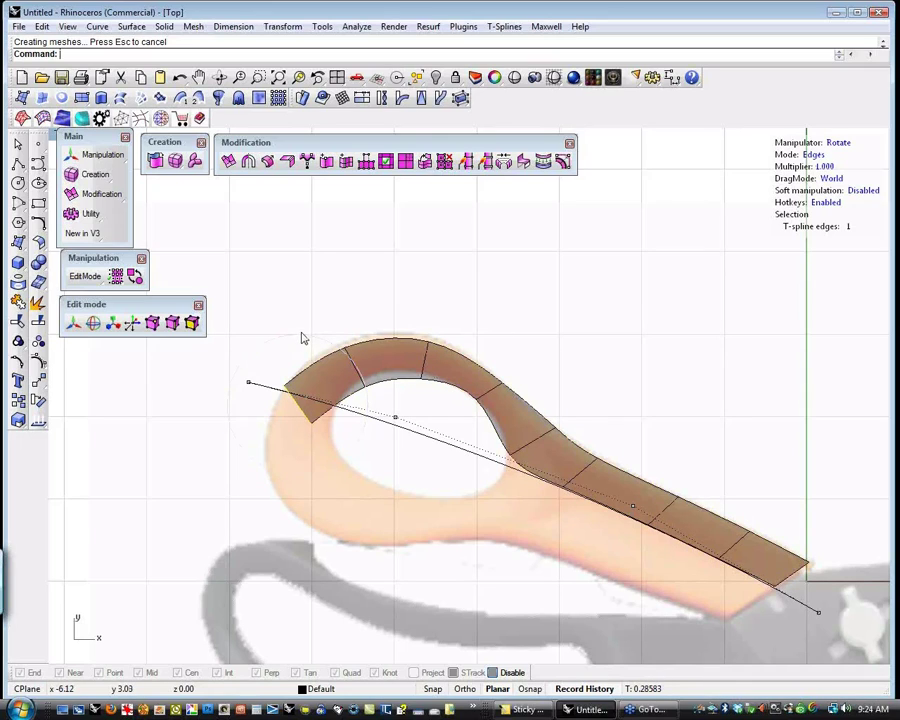
drag(301, 338, 256, 355)
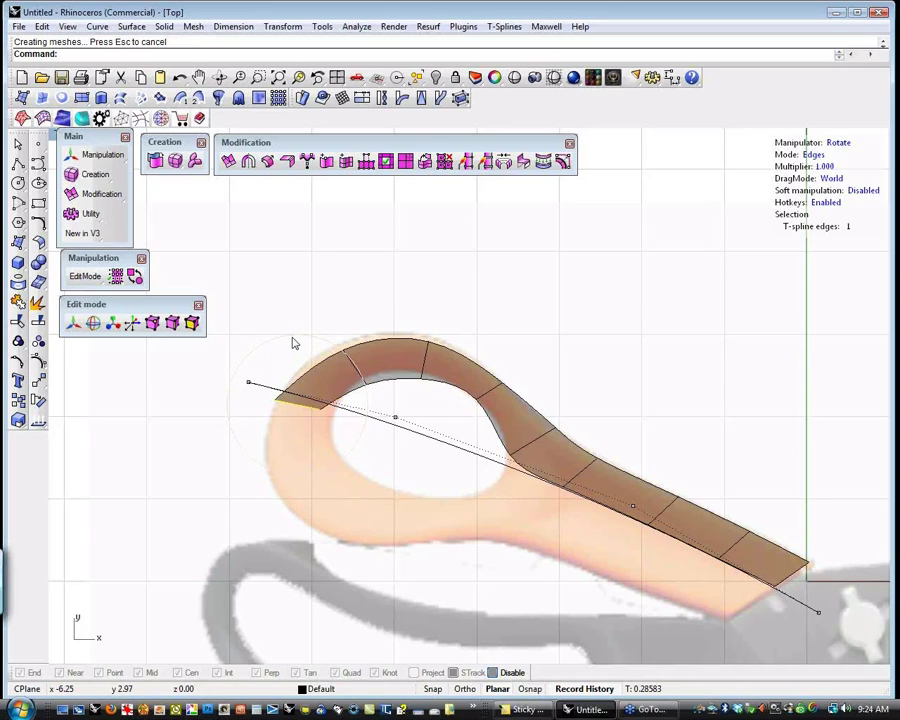
- Move the strip's outer and inner vertices along the top of the finger loop onto the reference outlines
key(w)
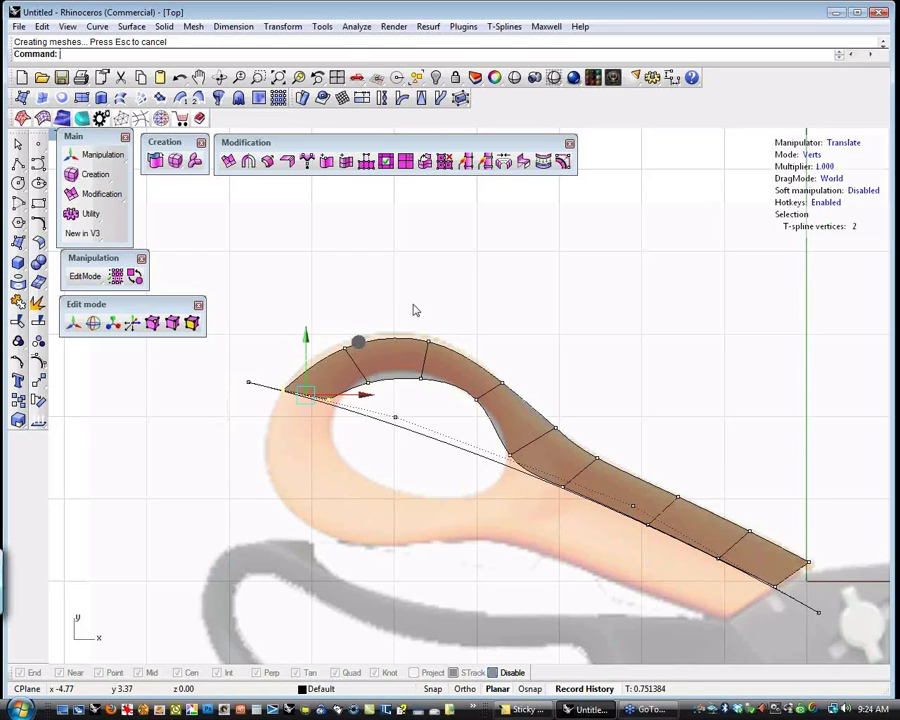
drag(333, 315, 370, 347)
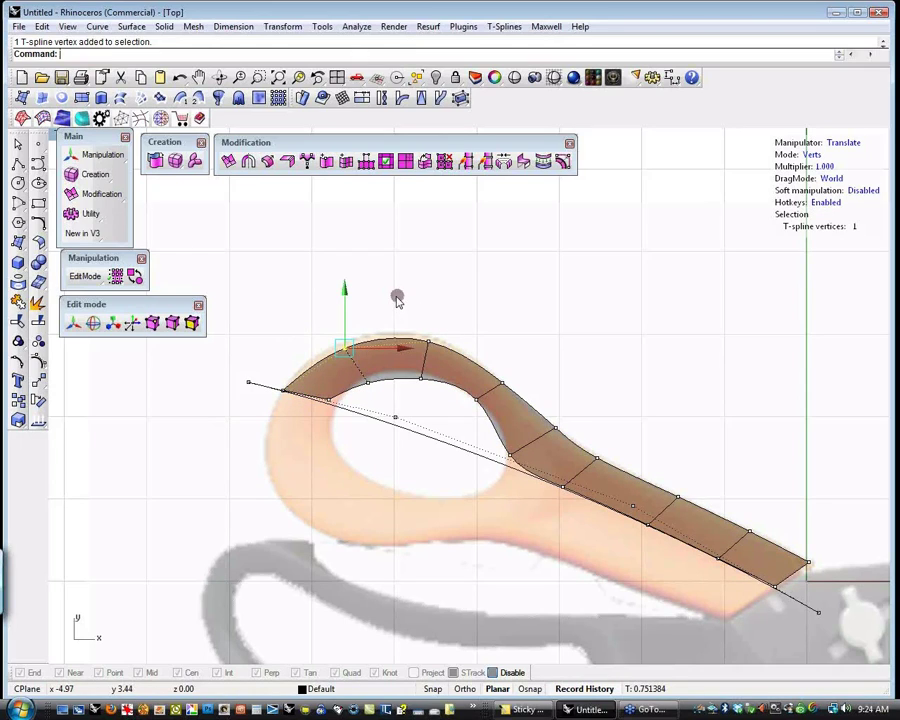
click(430, 345)
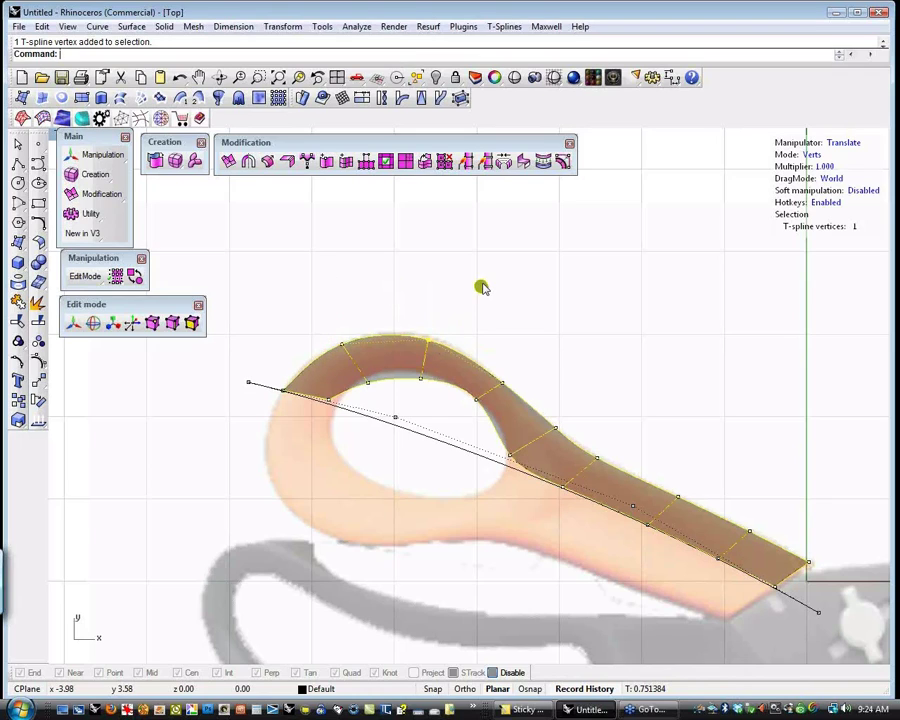
click(421, 379)
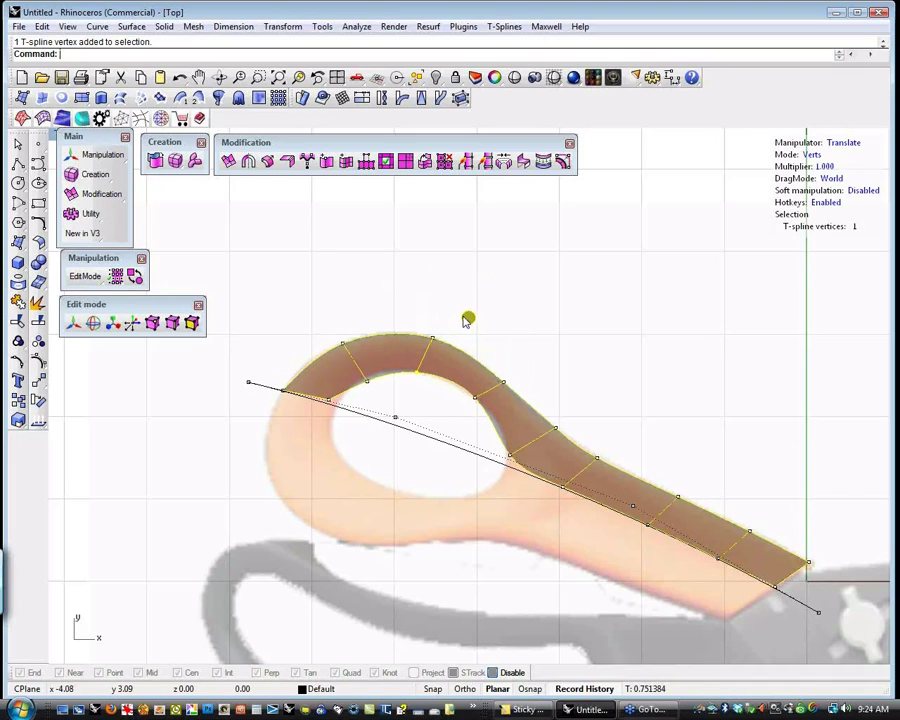
click(367, 381)
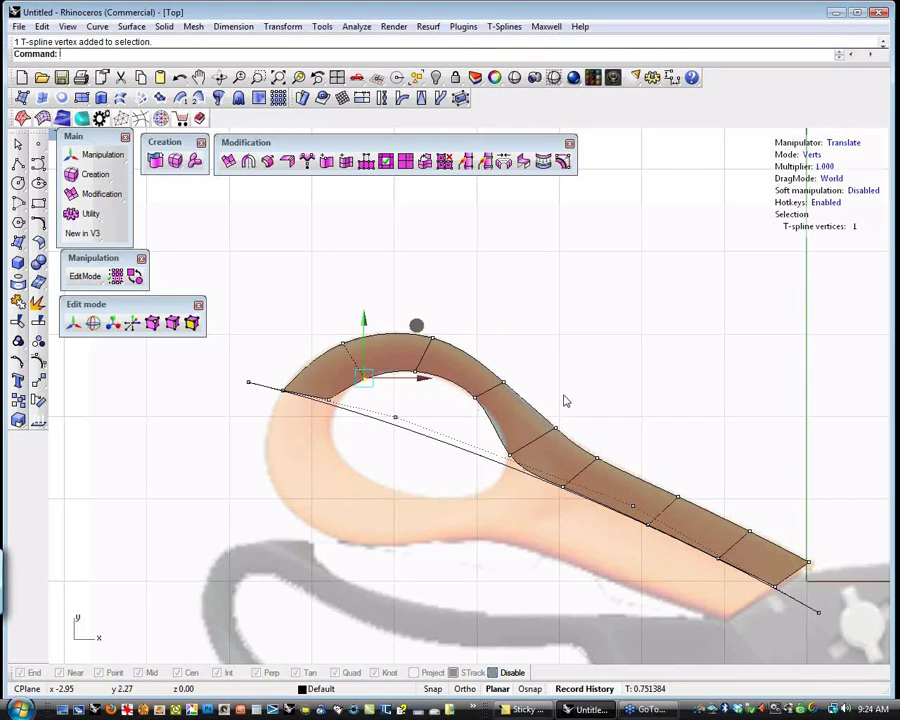
key(Escape)
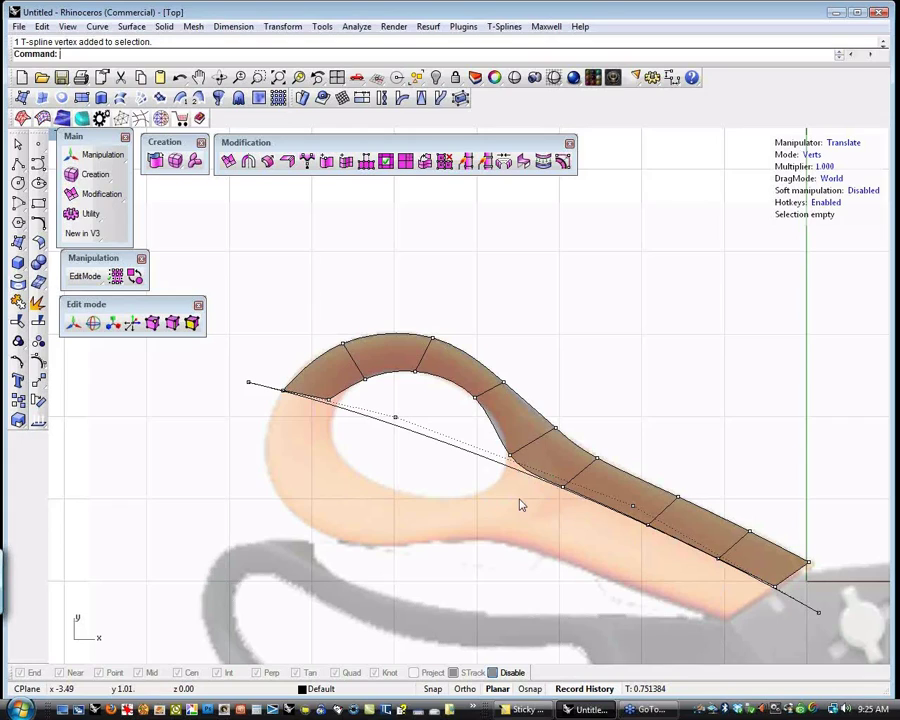
- Hide the guide curve running through the finger loop and along the handle
key(Escape)
click(451, 451)
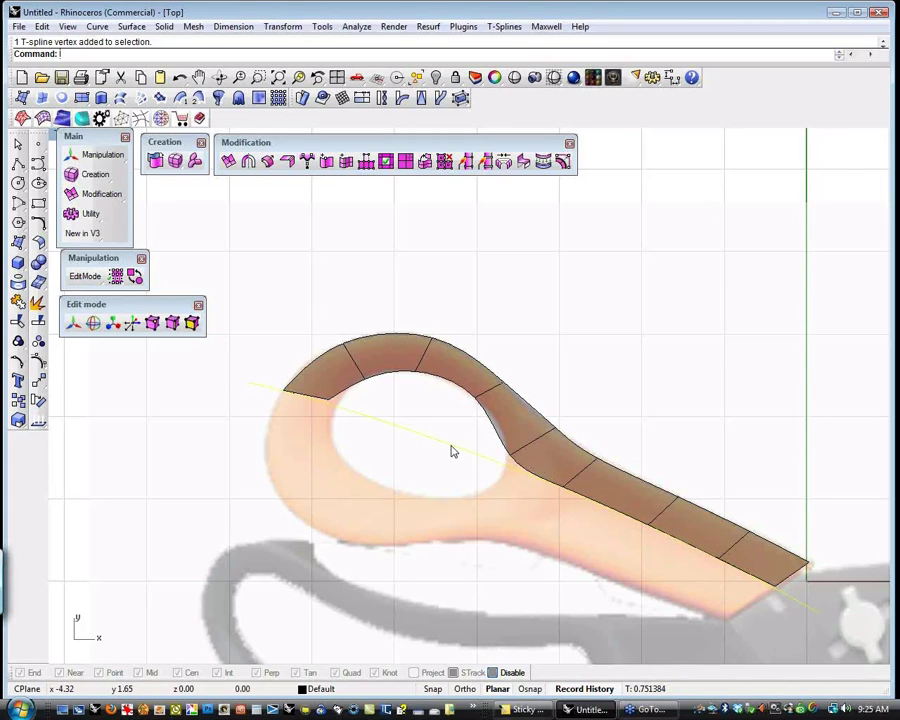
key(ctrl+h)
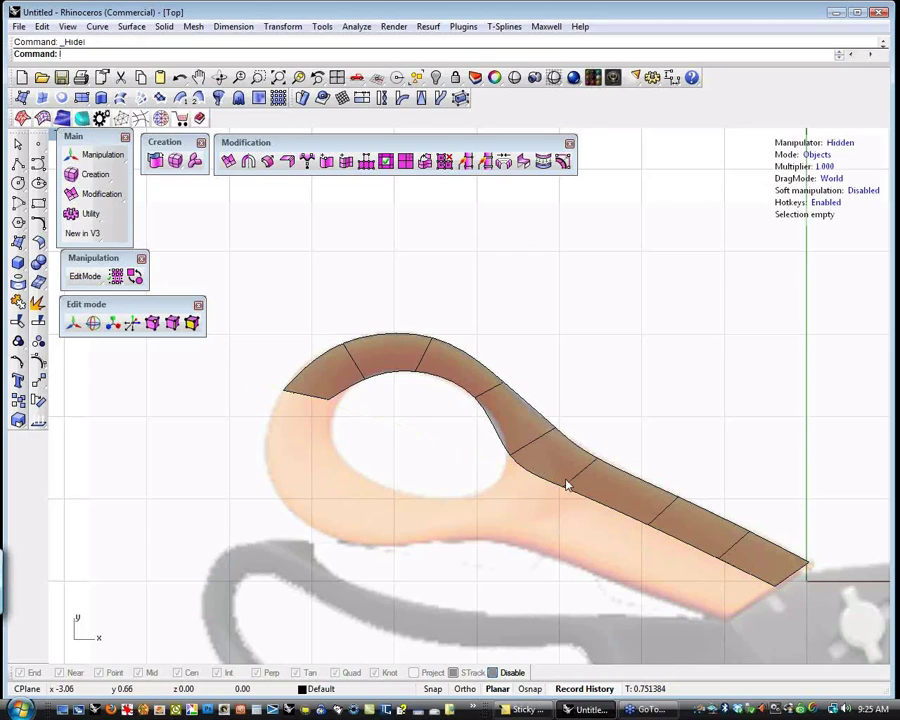
- Extrude the four lower edges of the handle's straight section across to the handle's lower outline
ctrl+shift+click(541, 486)
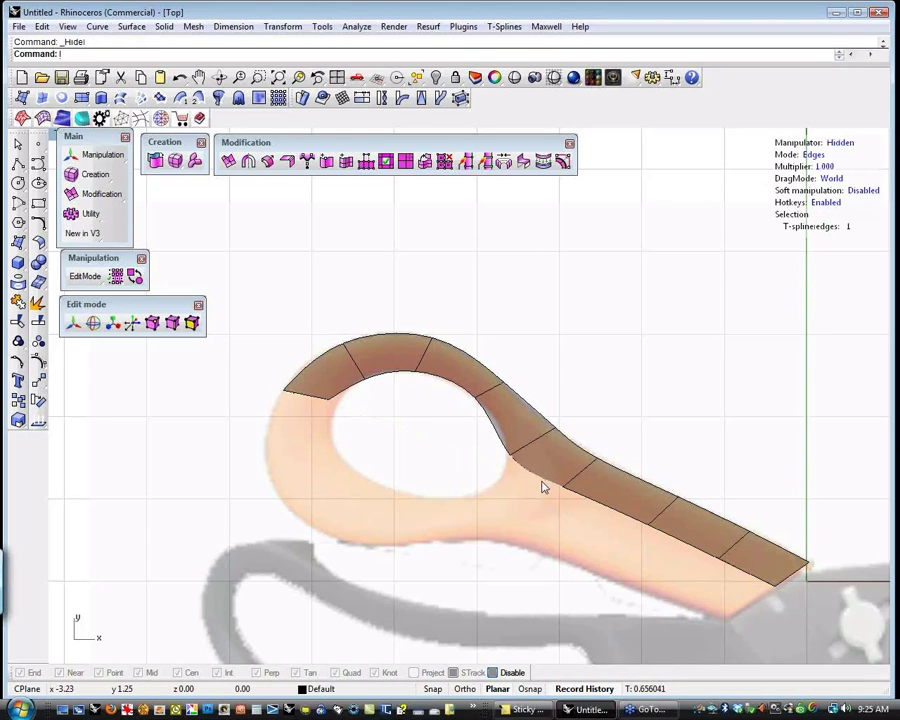
ctrl+shift+click(628, 524)
ctrl+shift+click(745, 578)
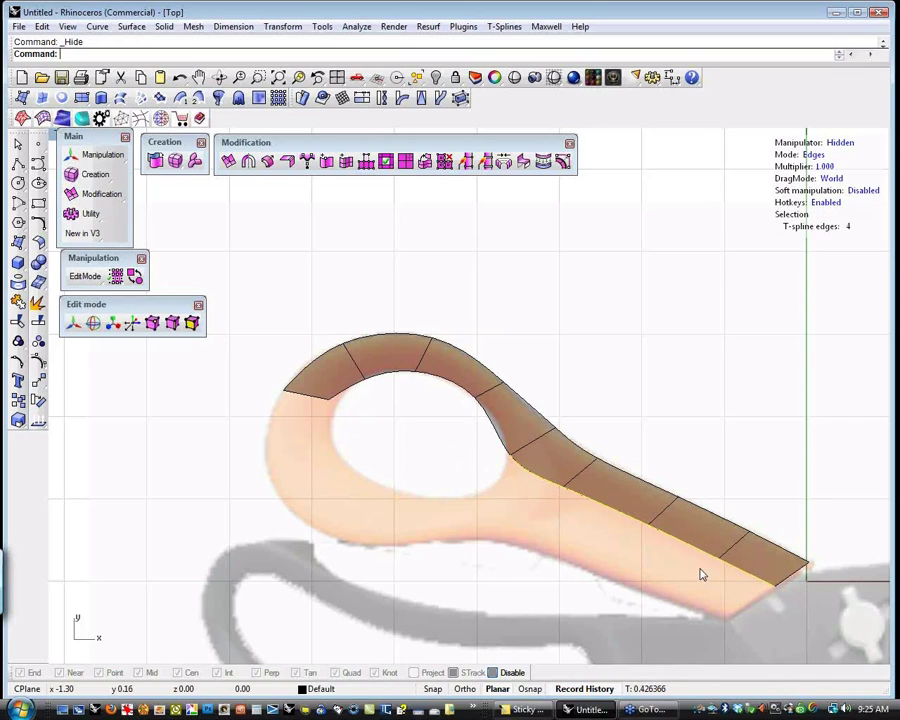
key(w)
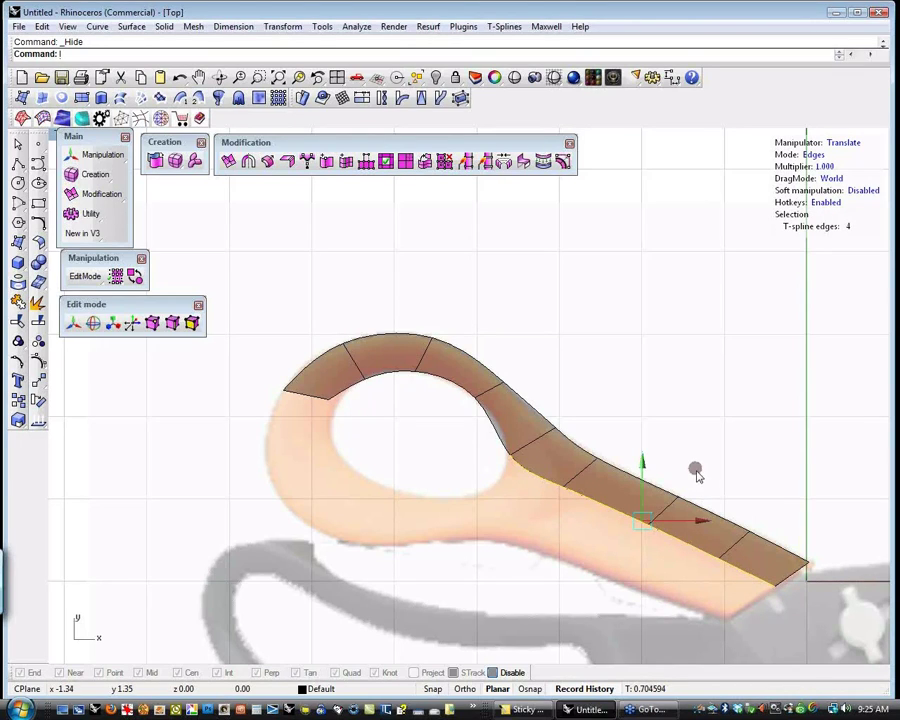
drag(696, 472, 653, 508)
click(625, 606)
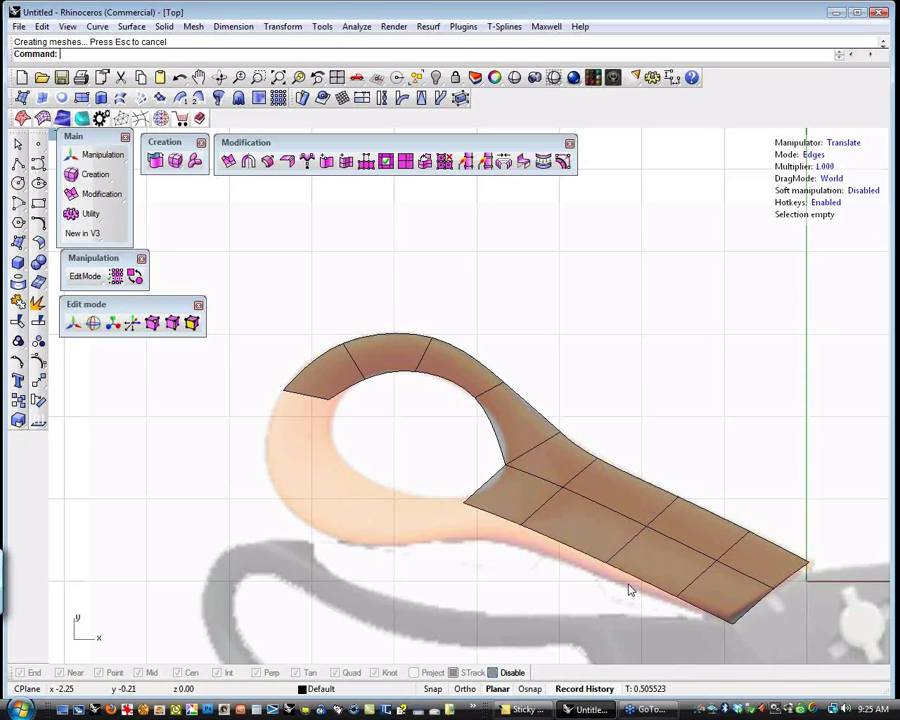
- Move the lower outer edges of the straight section individually so they follow the handle's lower outline toward the finger loop
click(633, 583)
drag(696, 529, 650, 550)
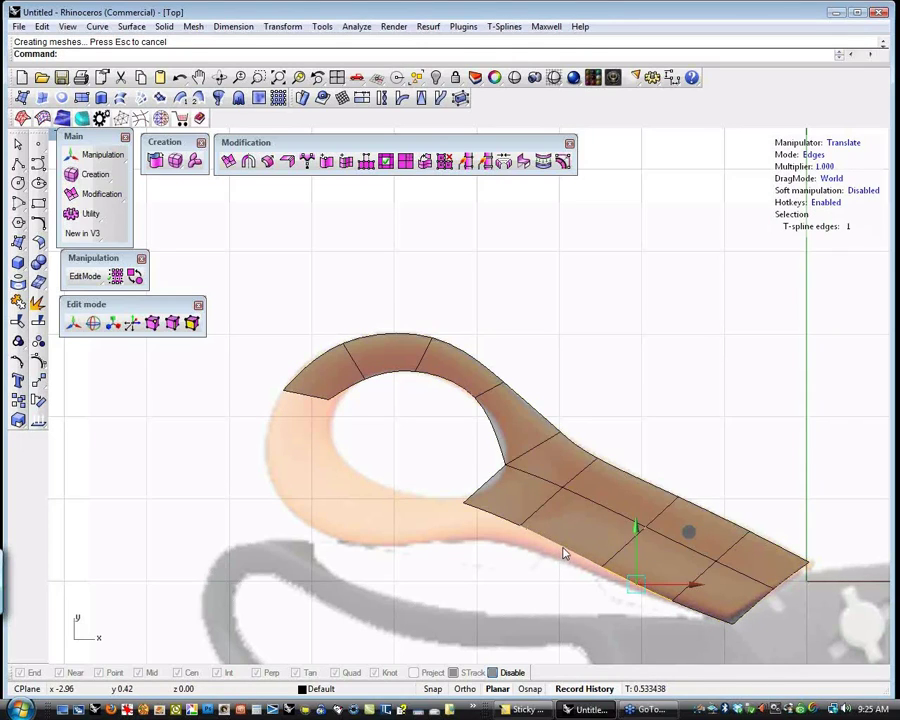
click(567, 548)
drag(611, 496, 604, 498)
click(502, 529)
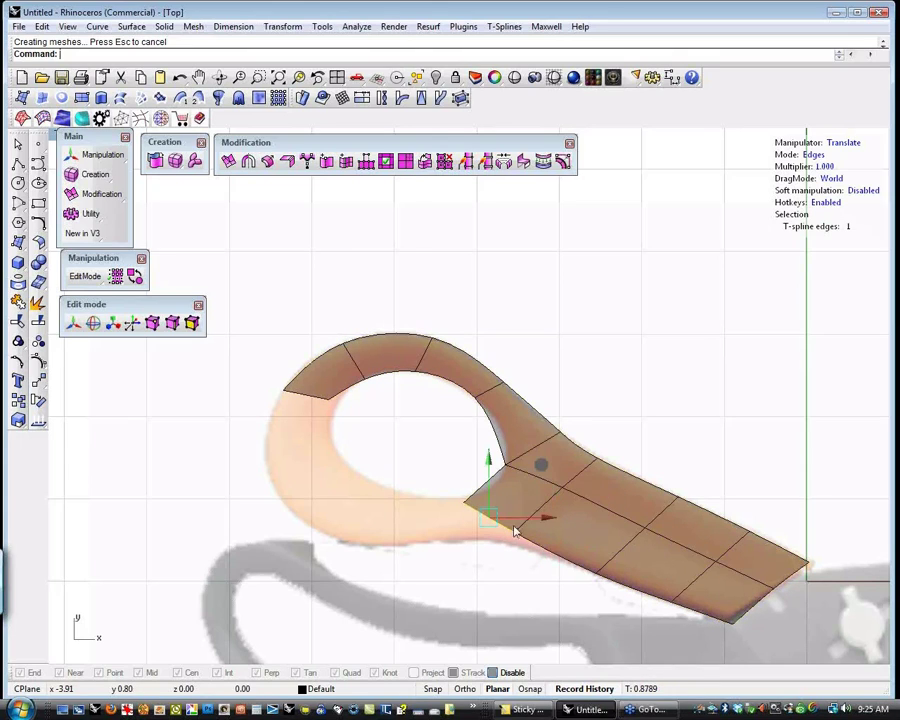
drag(540, 470, 544, 503)
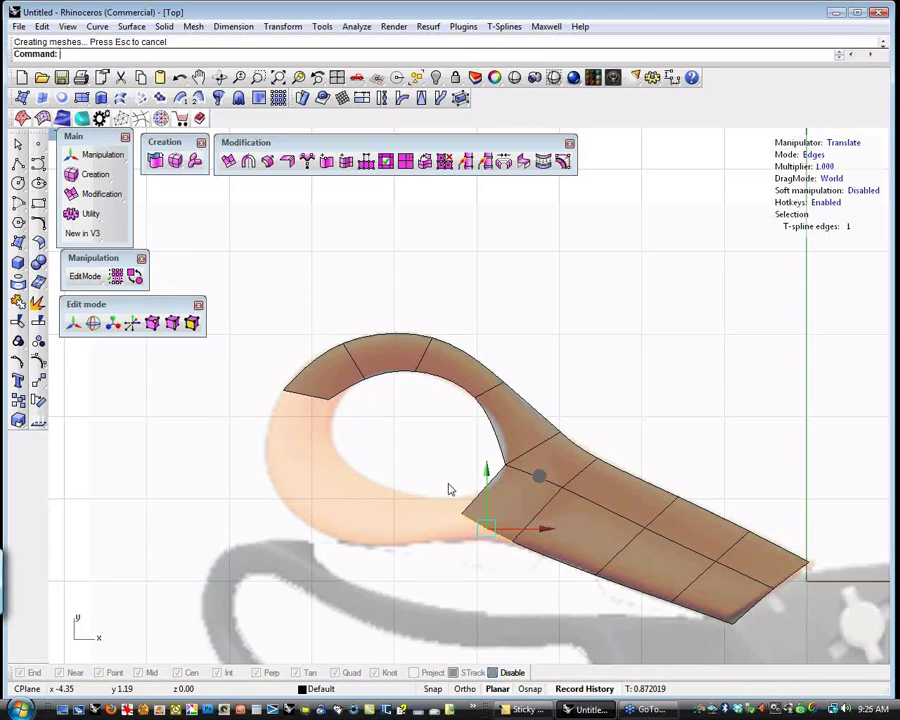
- Rotate the outer edge nearest the finger loop to face the loop's lower band and shift it closer to the junction
key(e)
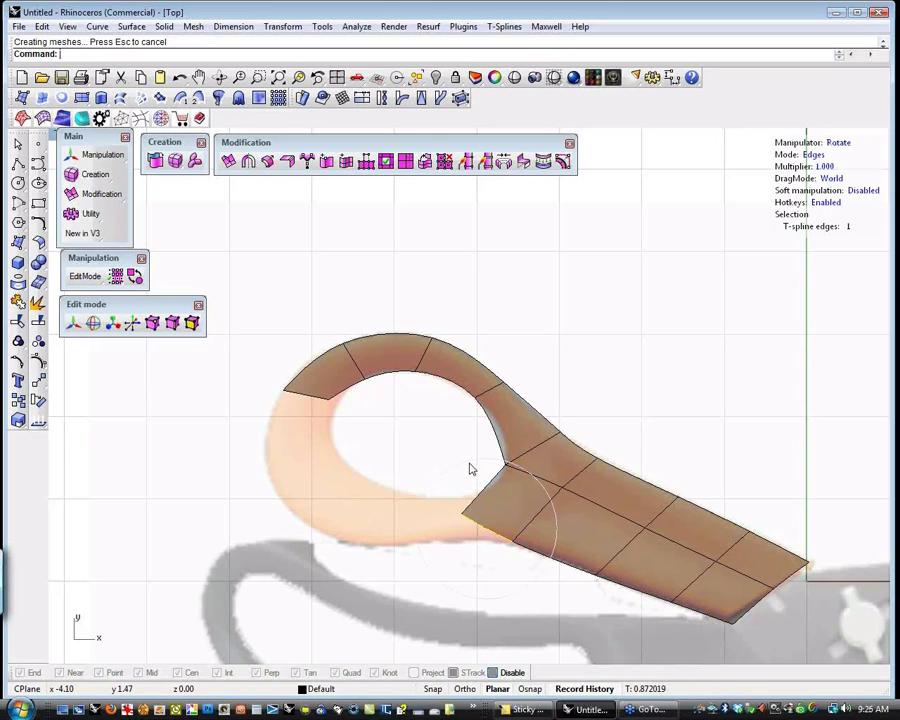
drag(470, 469, 521, 501)
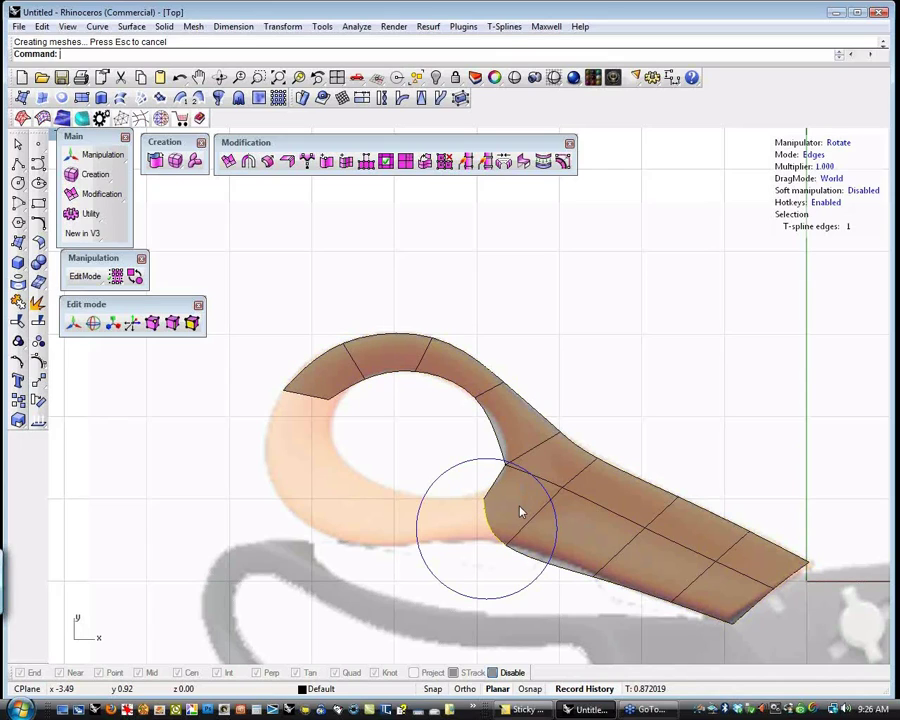
key(w)
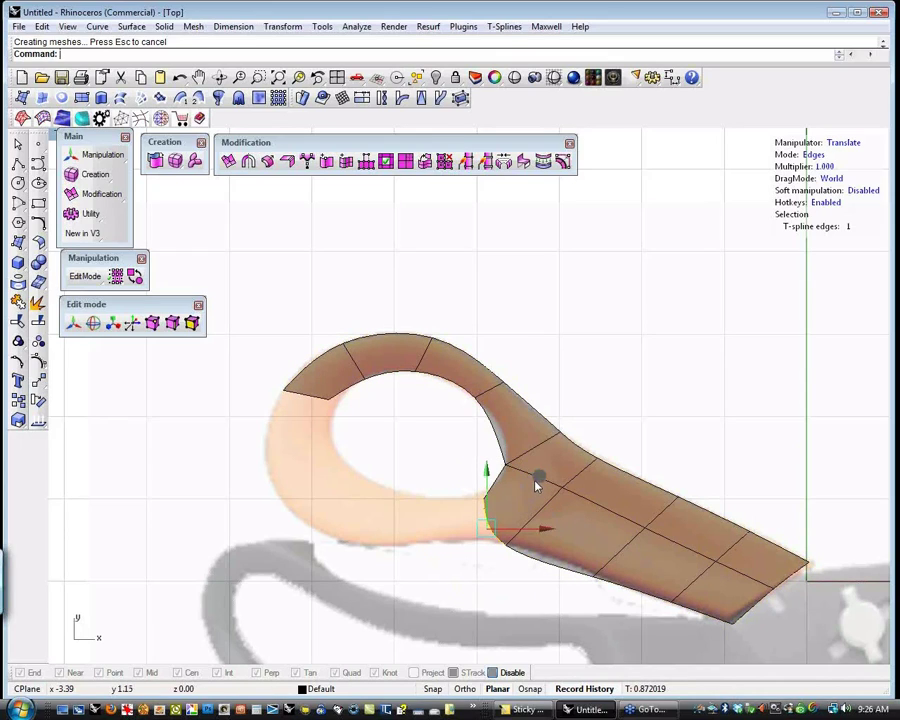
drag(538, 481, 546, 464)
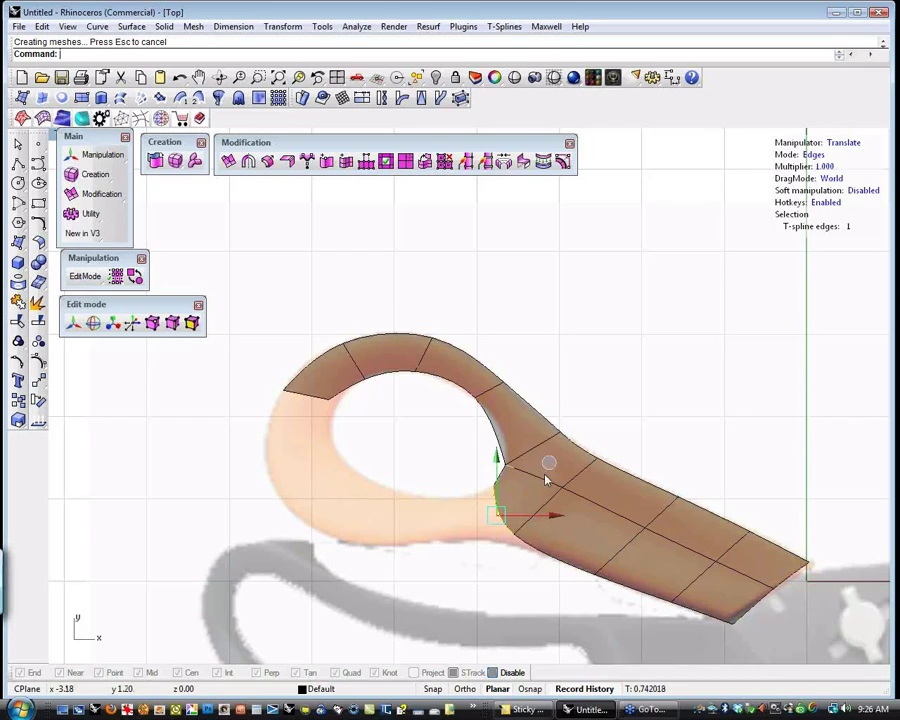
key(Escape)
- Extrude the edge in two segments along the bottom of the finger loop and tilt its end to follow the band
drag(530, 478, 432, 472)
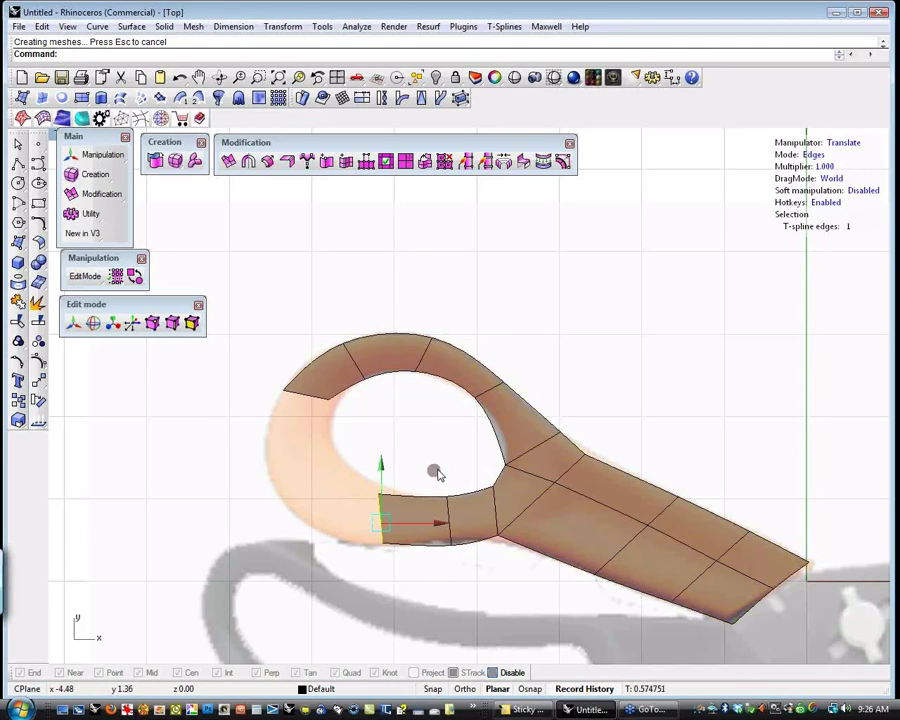
key(e)
drag(418, 464, 448, 482)
key(w)
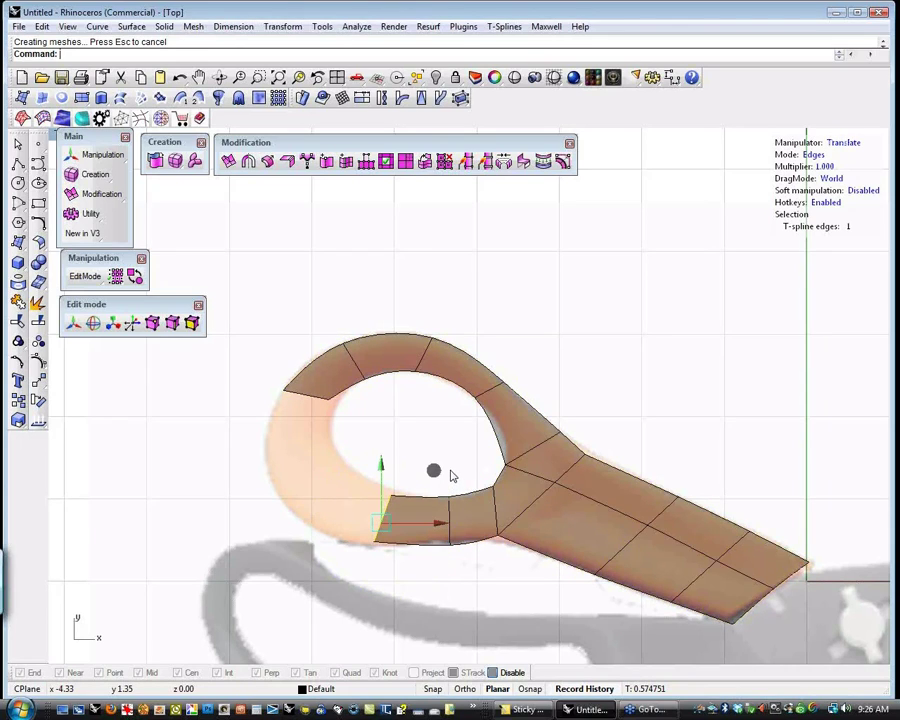
- Extrude the end edge in two more segments around the loop's lower corner, rotating it to follow the band's curve
key(Escape)
alt+drag(384, 458, 405, 457)
key(e)
key(w)
key(e)
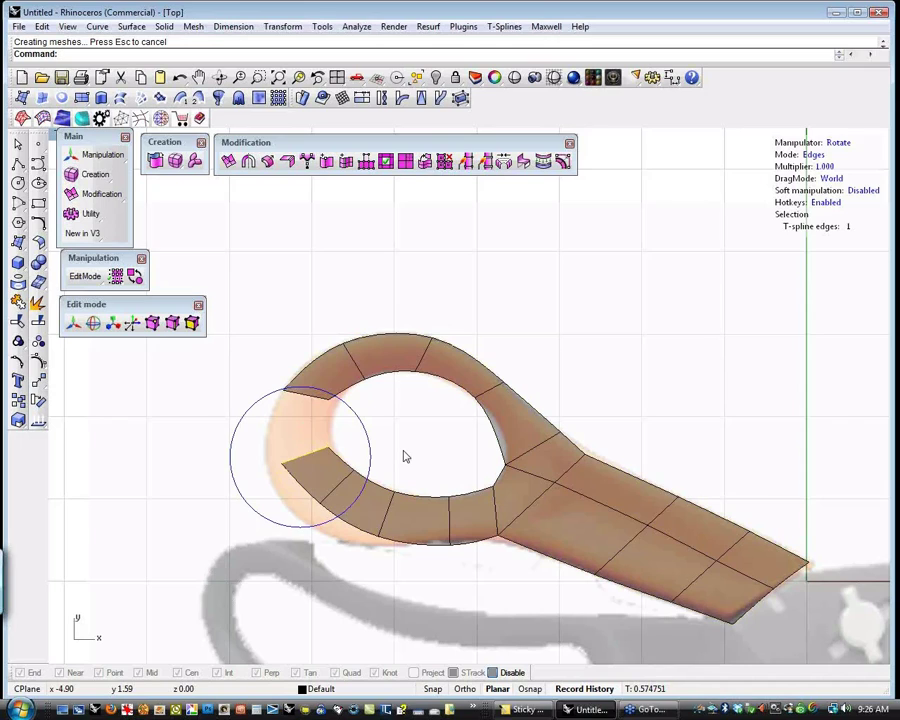
key(w)
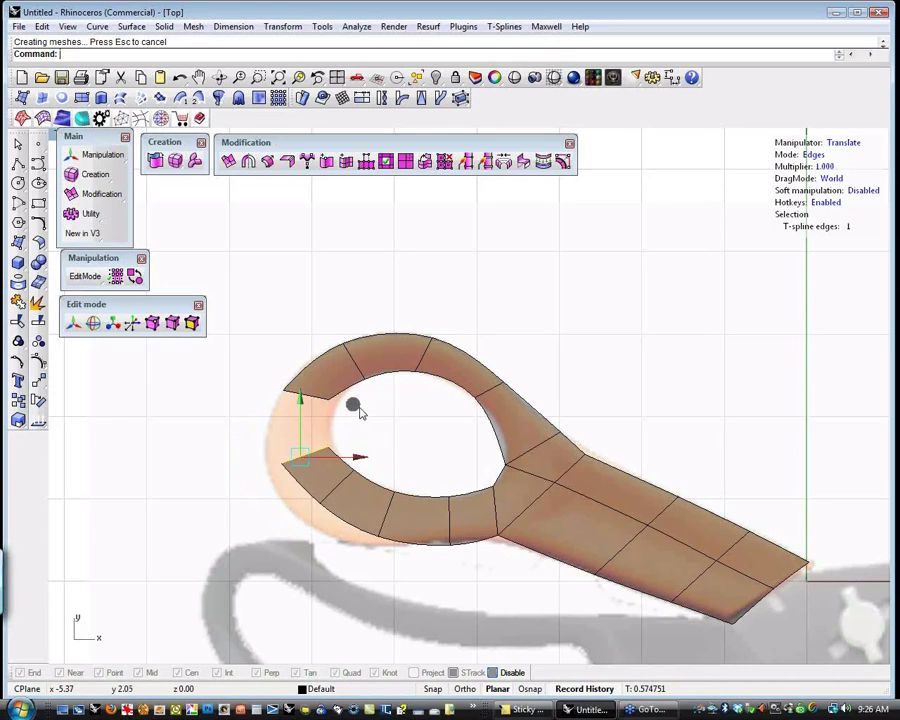
- Extrude the end edge once more up toward the open end of the upper strip
key(Escape)
click(349, 374)
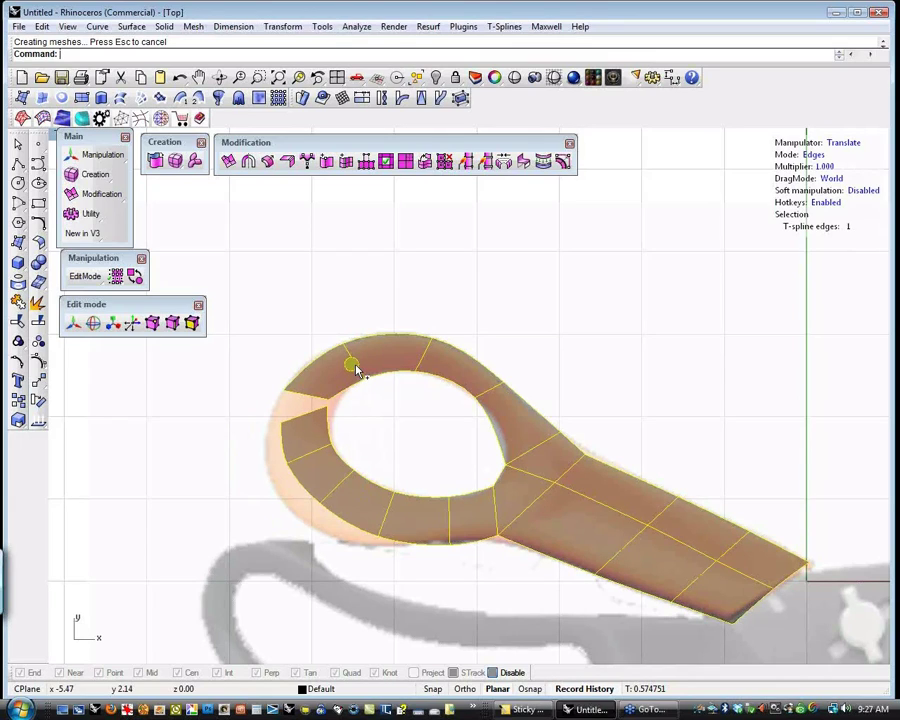
click(397, 462)
- Move the outer vertices along the bottom and lower corner of the finger loop onto its outer outline
key(a)
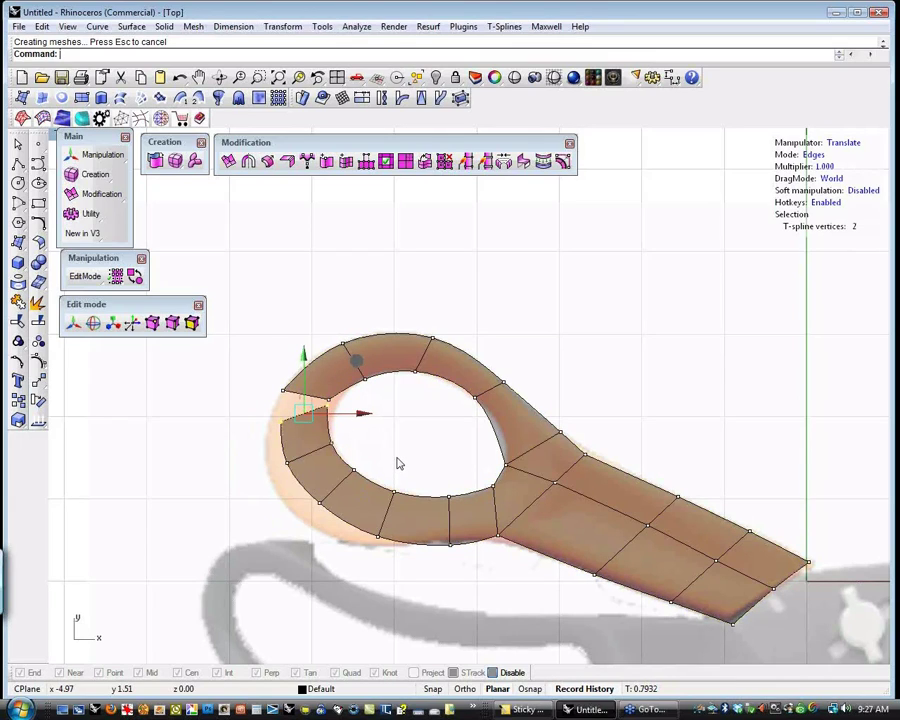
click(455, 552)
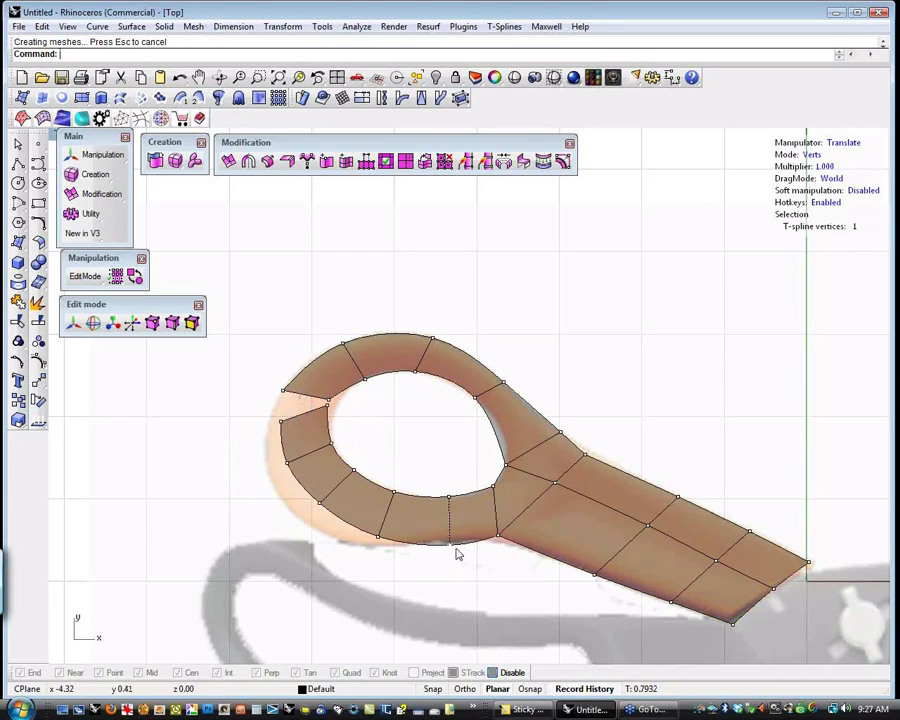
click(500, 491)
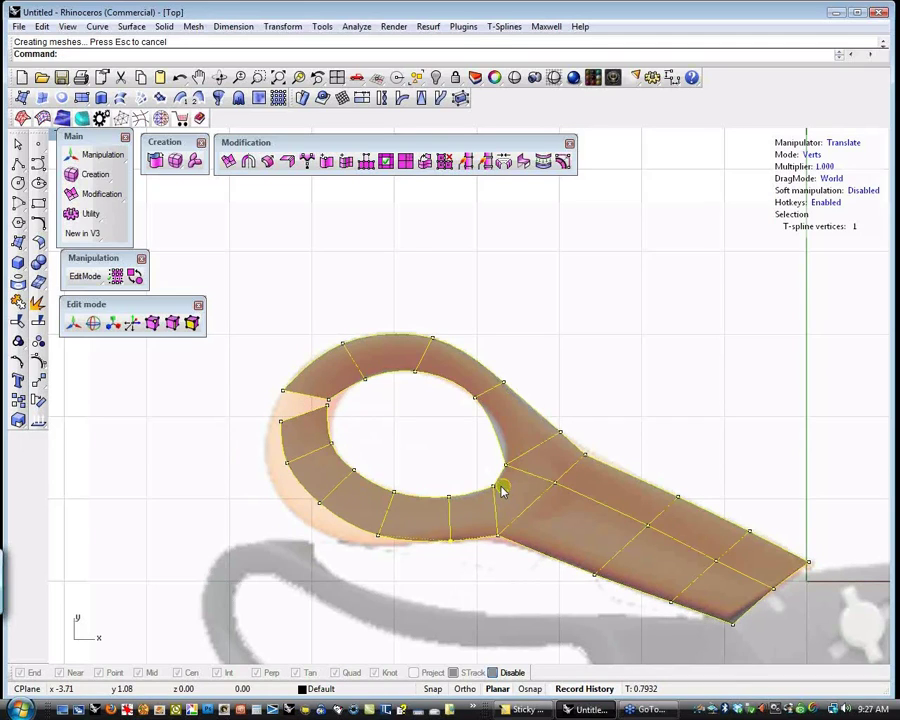
click(378, 537)
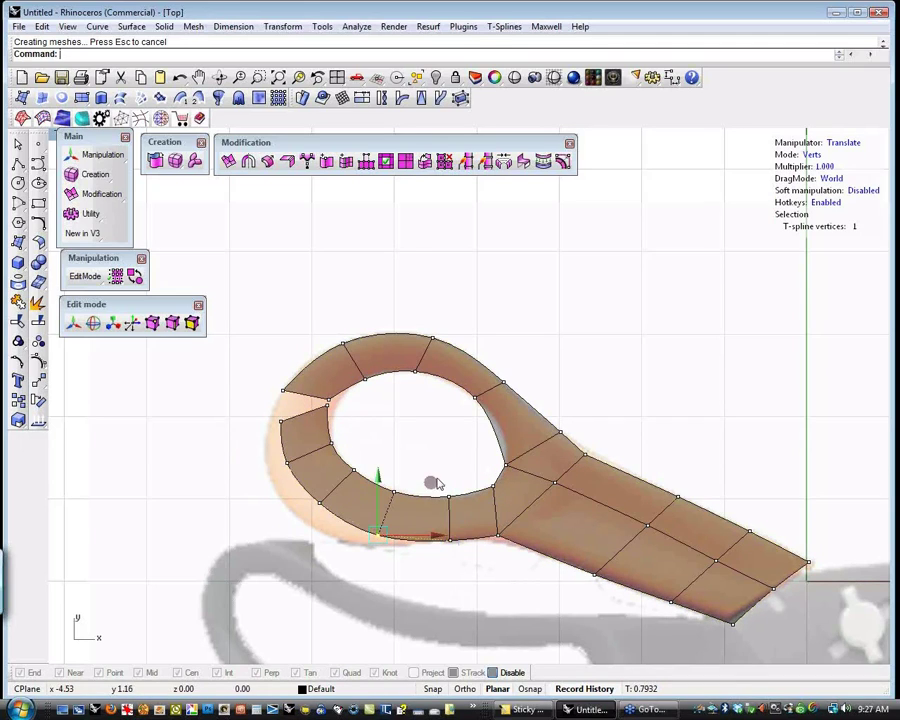
drag(393, 488, 313, 508)
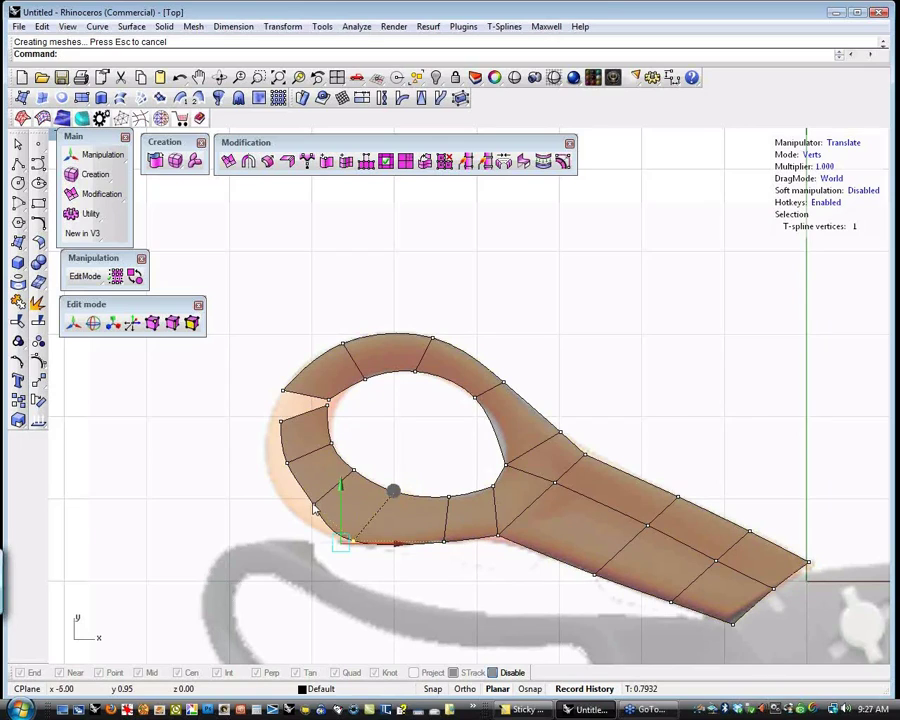
click(350, 463)
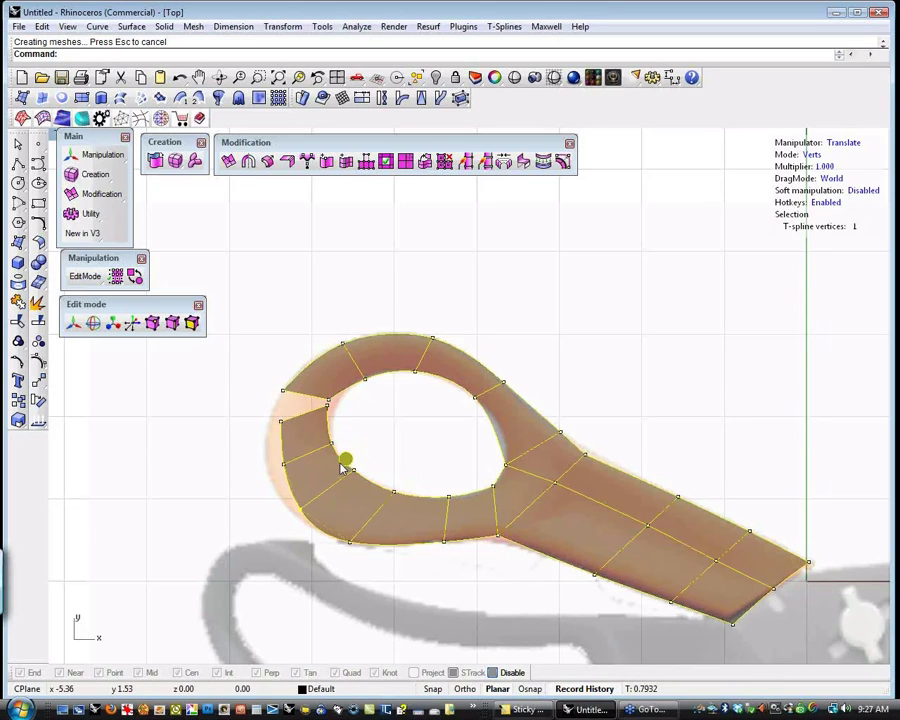
- Move the outer vertices on the far side of the finger loop onto the outline, bringing the last one near the upper strip's end
click(279, 468)
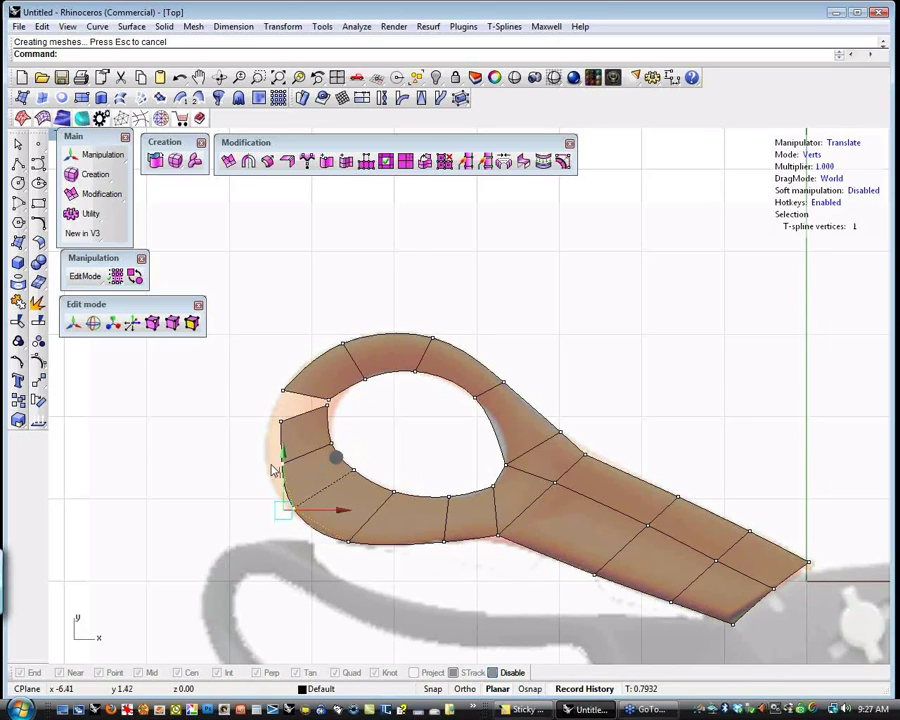
click(244, 452)
drag(242, 444, 296, 478)
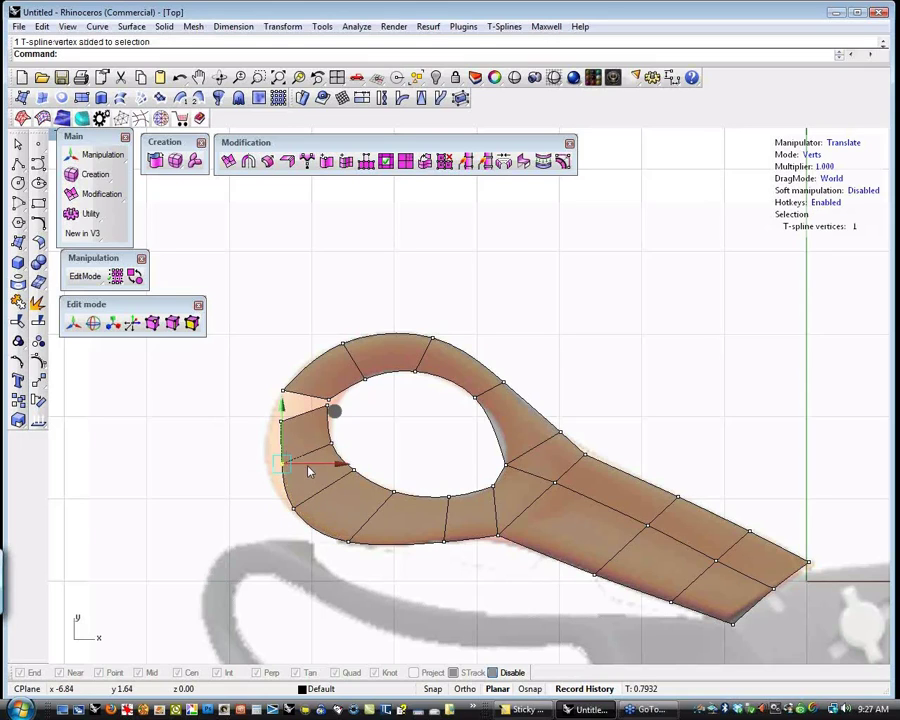
drag(339, 416, 318, 418)
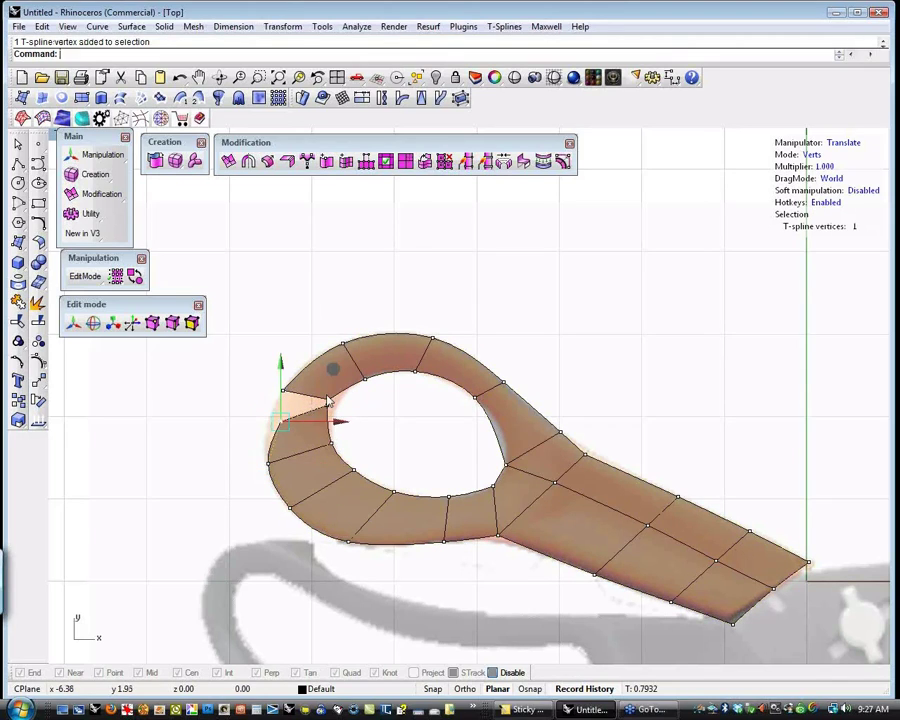
drag(335, 374, 329, 348)
- Bring the lower band's outer end vertex up close to the upper strip's outer end vertex
click(394, 448)
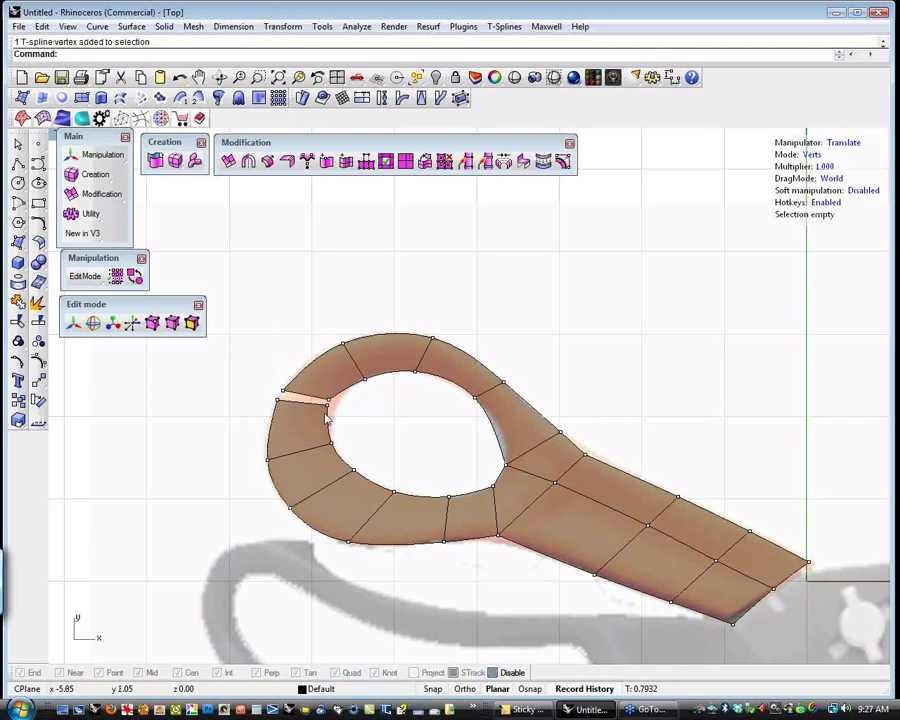
drag(262, 374, 294, 412)
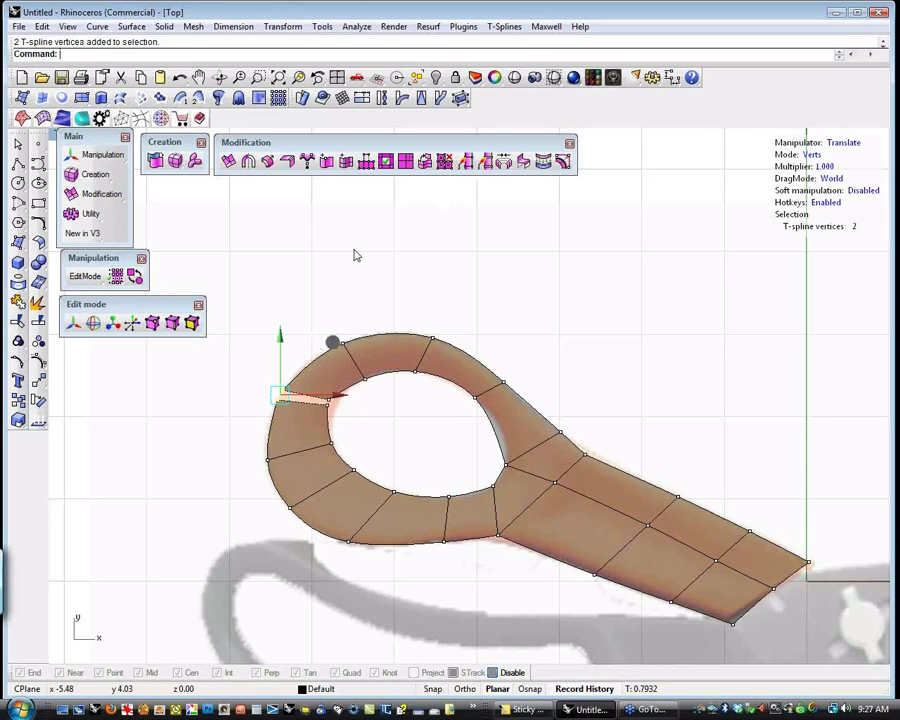
click(253, 412)
scroll(266, 401, up, 2)
scroll(266, 401, up, 3)
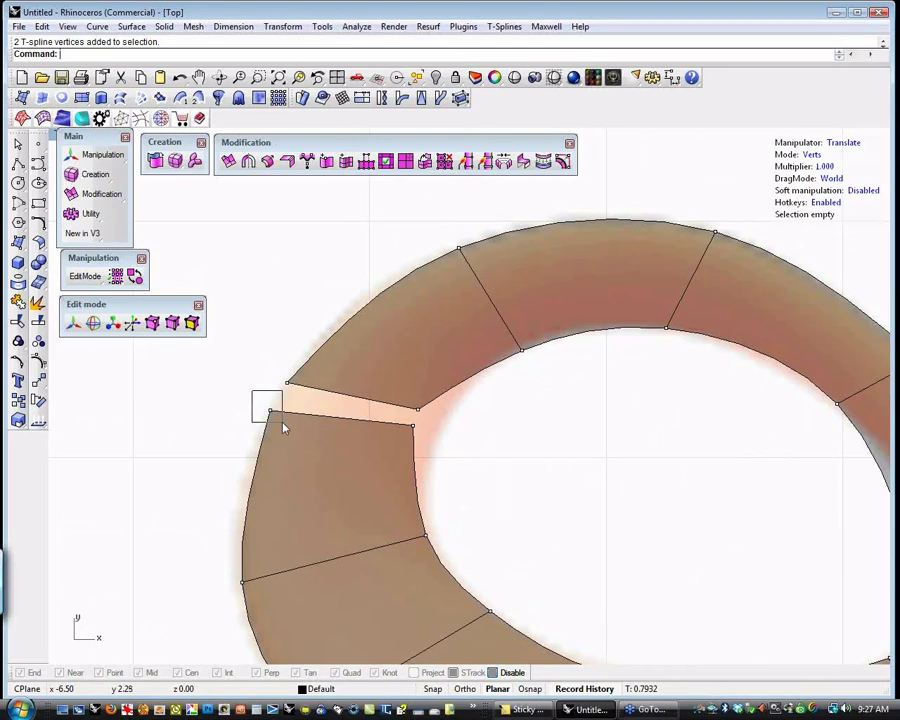
- Try welding the lower band's outer end vertex onto the upper strip's outer end vertex, and undo the weld
drag(283, 428, 283, 428)
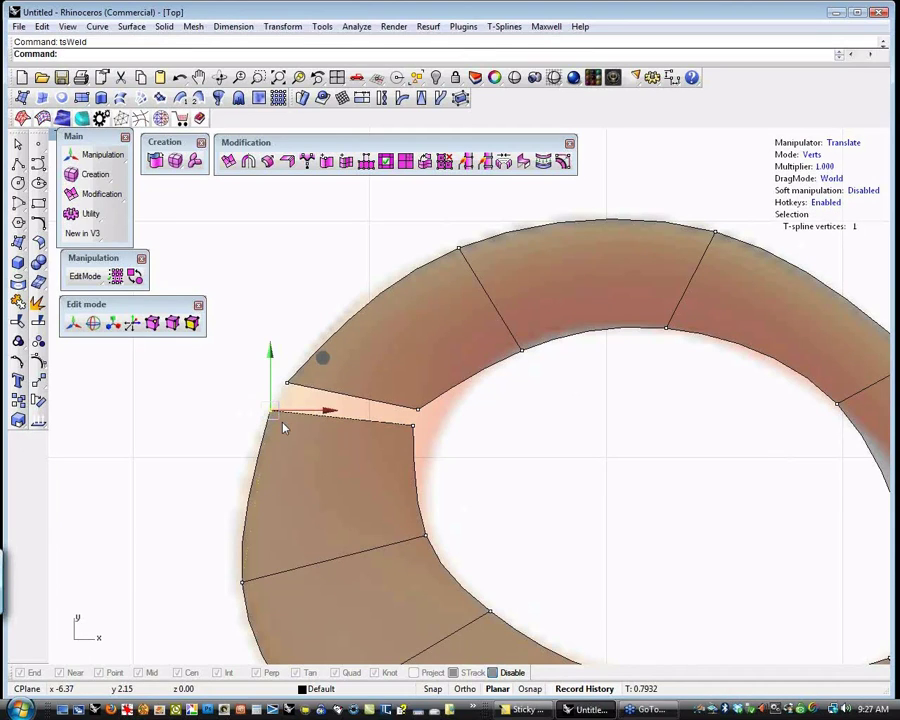
click(444, 161)
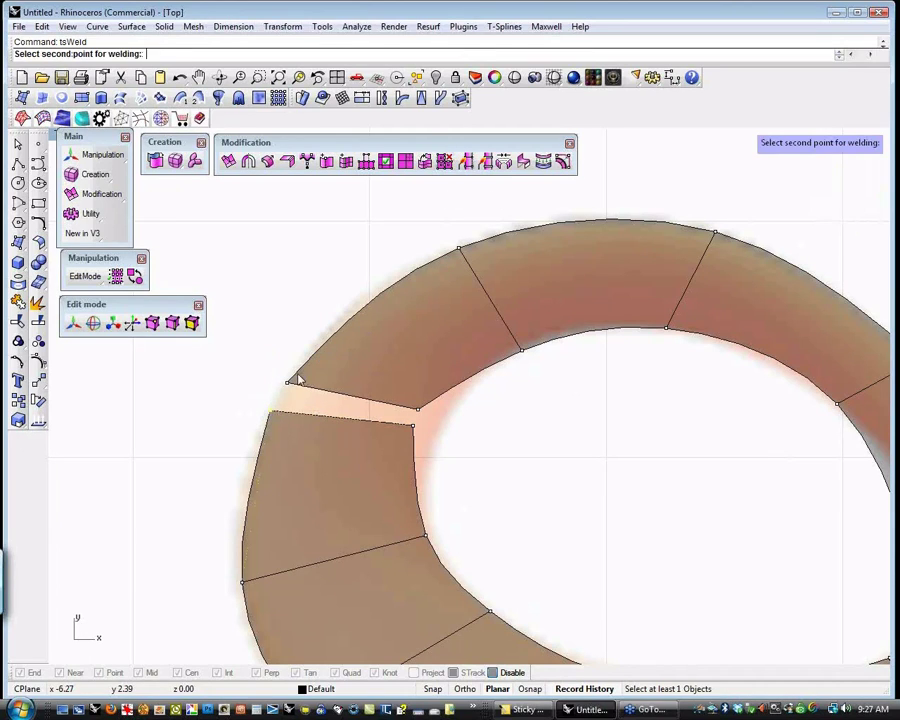
click(290, 383)
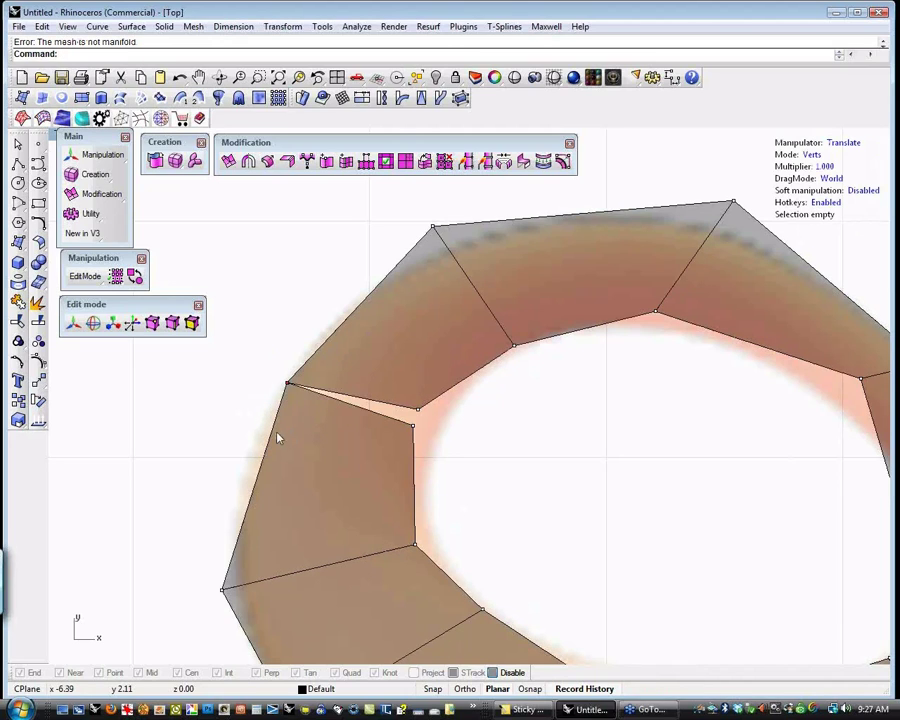
key(ctrl+z)
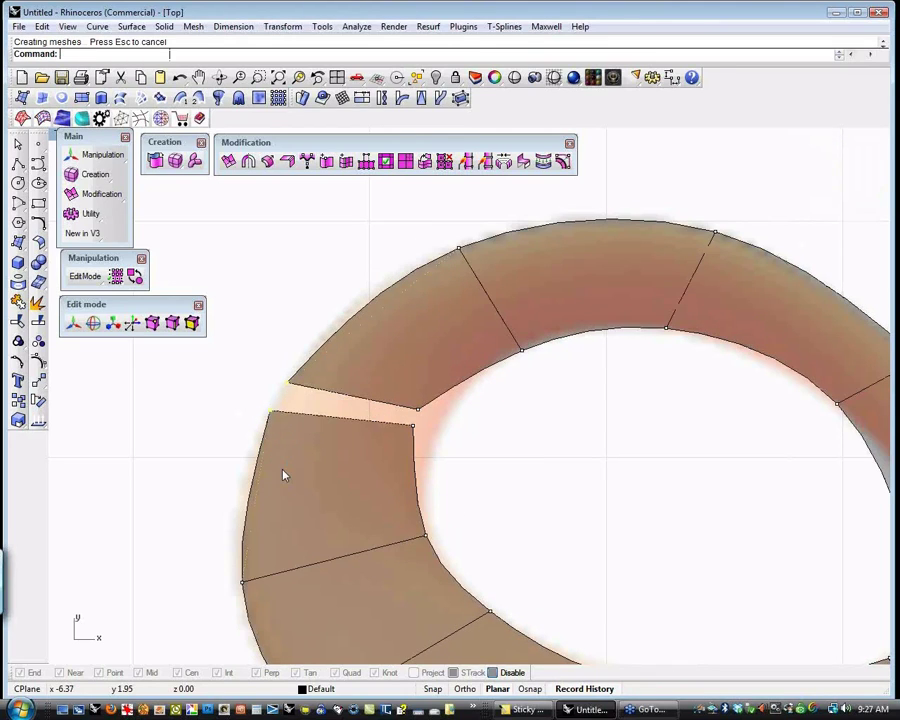
- Try the weld in the opposite order, from the upper strip's outer end vertex to the lower band's, and undo it
click(287, 381)
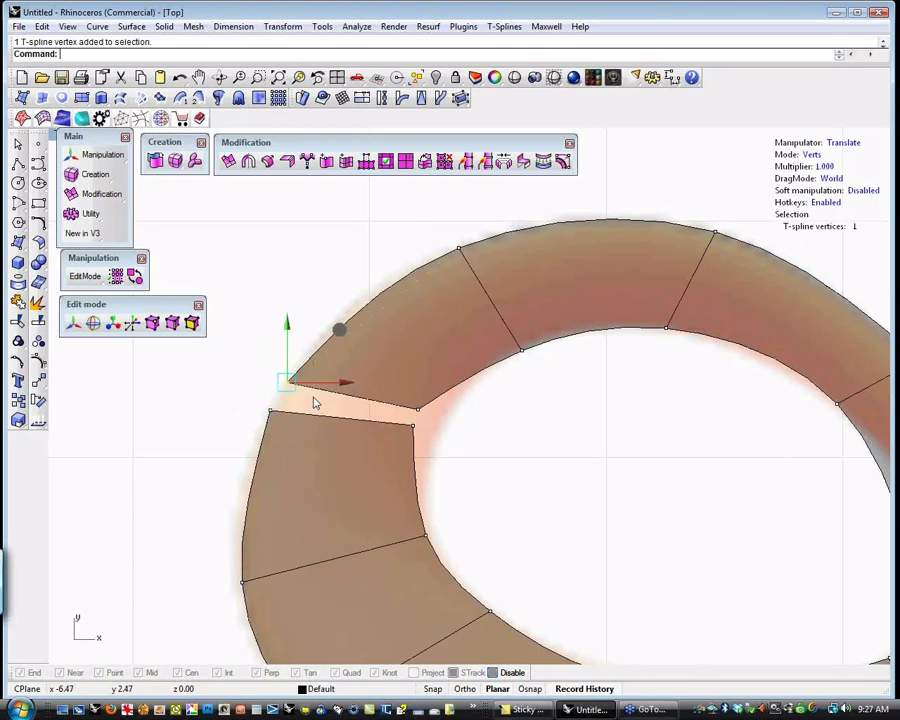
click(465, 161)
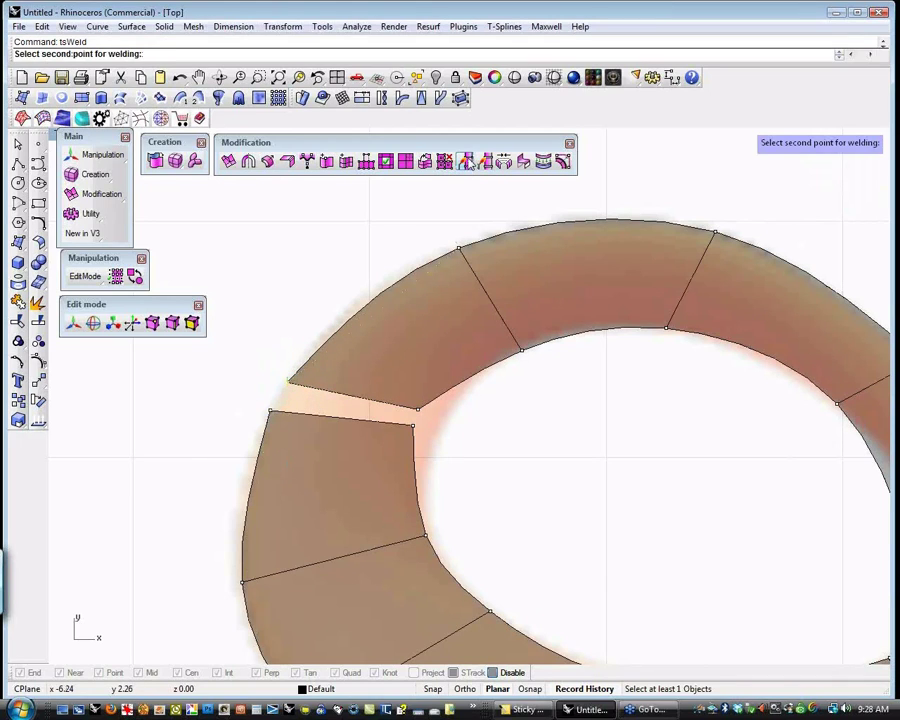
click(272, 414)
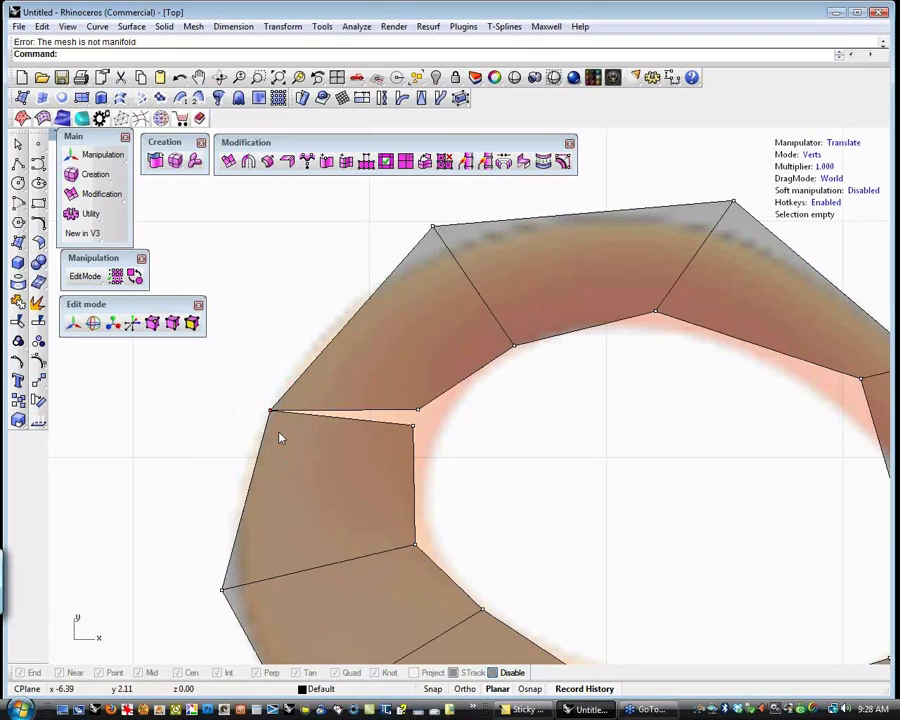
key(ctrl+z)
- Select both outer end vertices at the gap together and weld them at their midpoint
drag(249, 360, 302, 433)
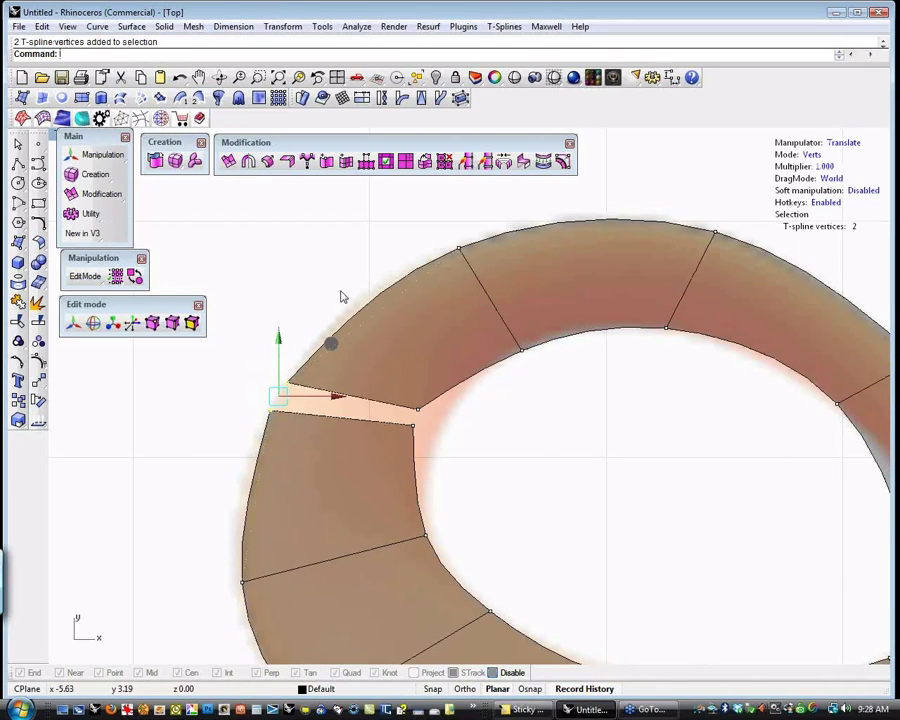
key(Return)
key(Tab)
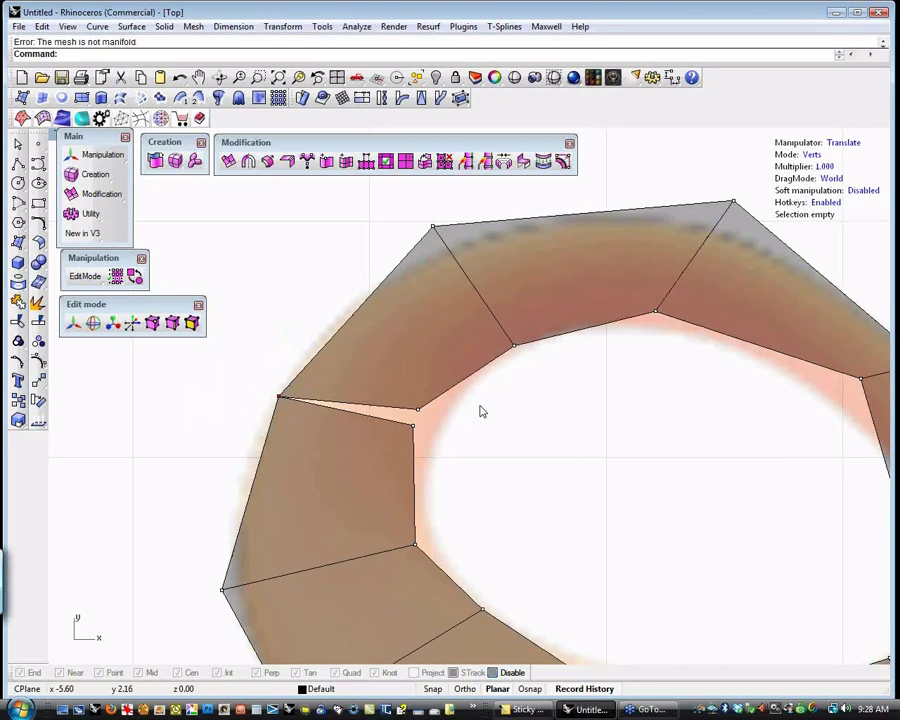
- Weld the two inner end vertices at the gap at their midpoint and view the whole handle
drag(479, 406, 404, 442)
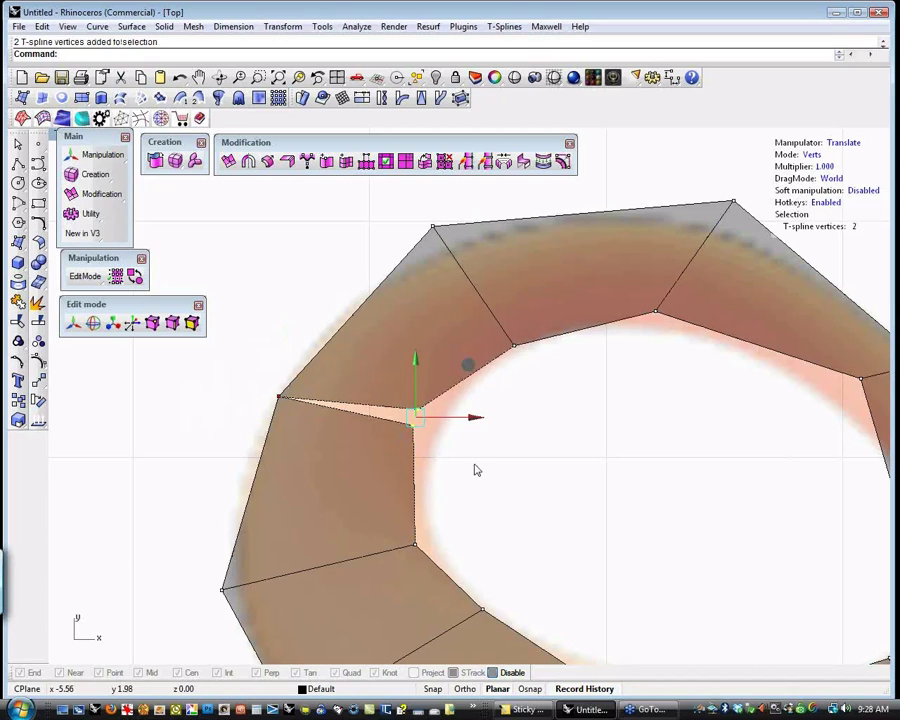
key(Return)
scroll(476, 470, down, 5)
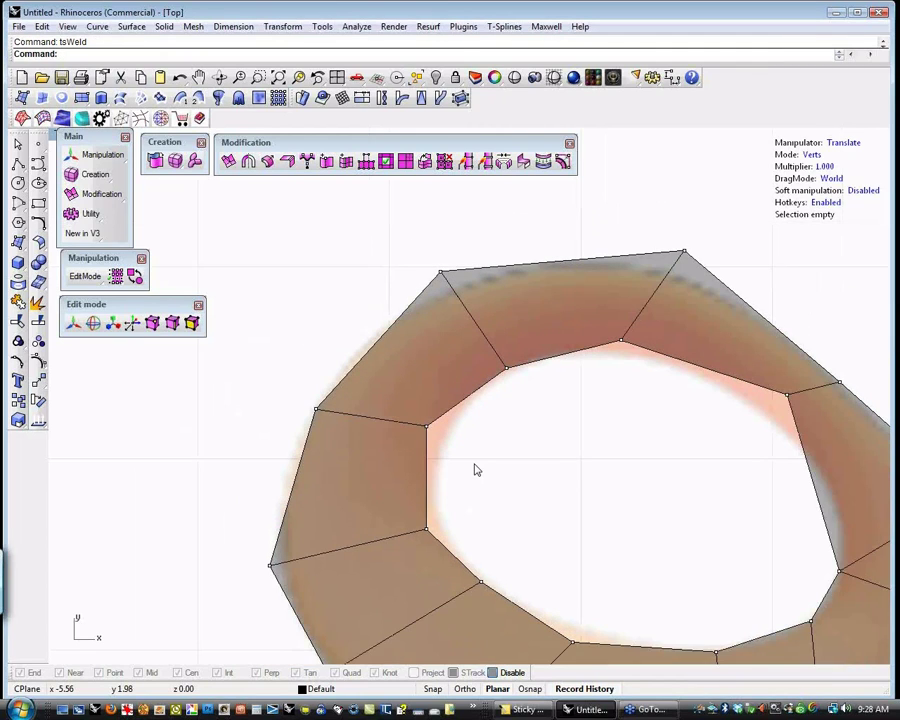
right_drag(552, 500, 416, 414)
scroll(432, 419, down, 1)
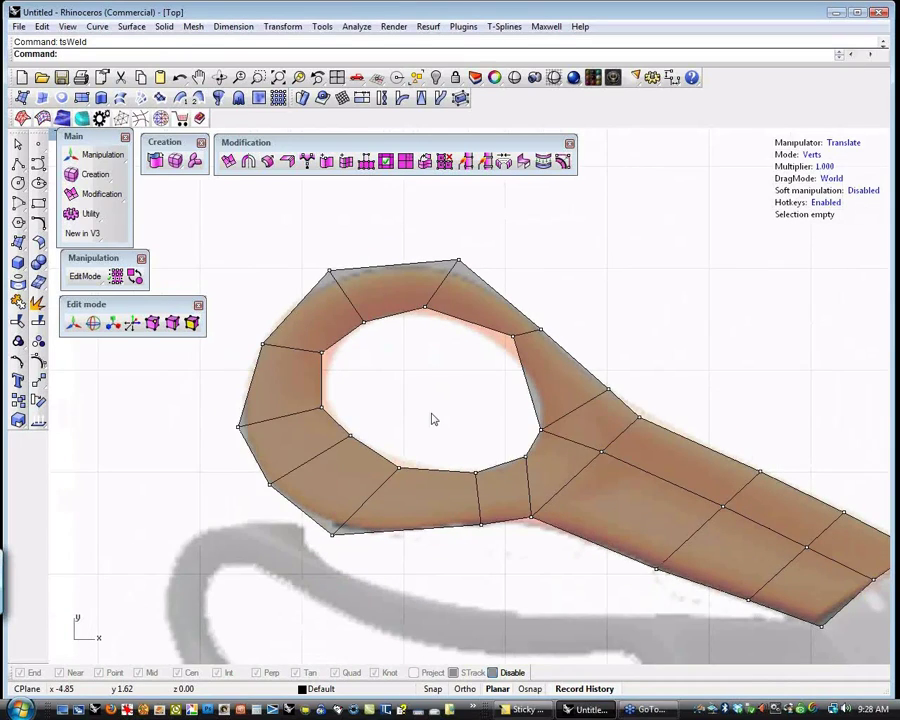
scroll(432, 419, down, 1)
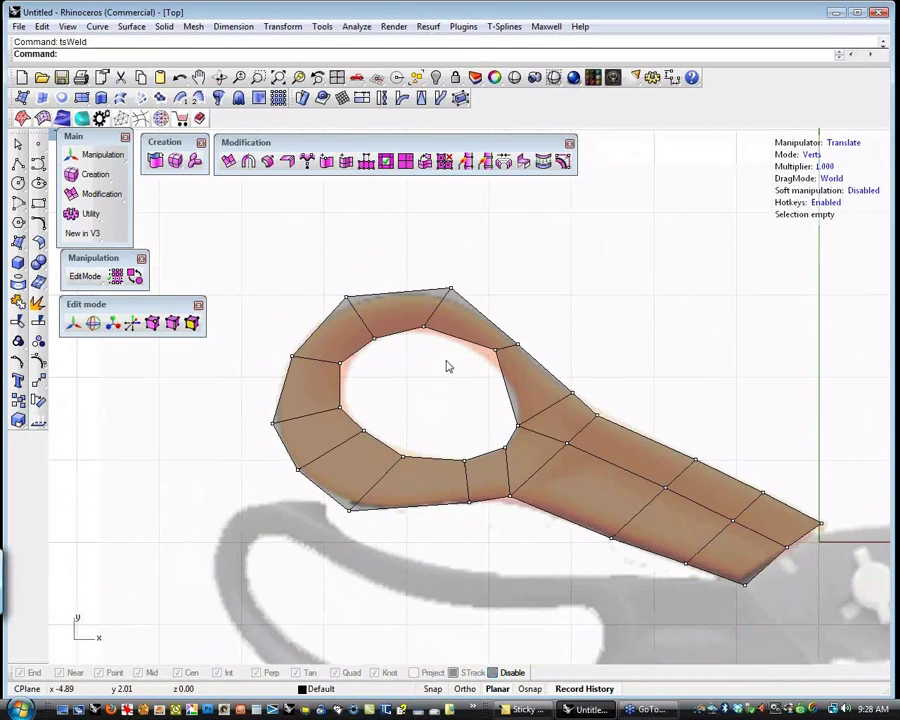
- Move the inner vertex near the loop's upper junction with the handle, then undo this move and the inner weld
click(494, 352)
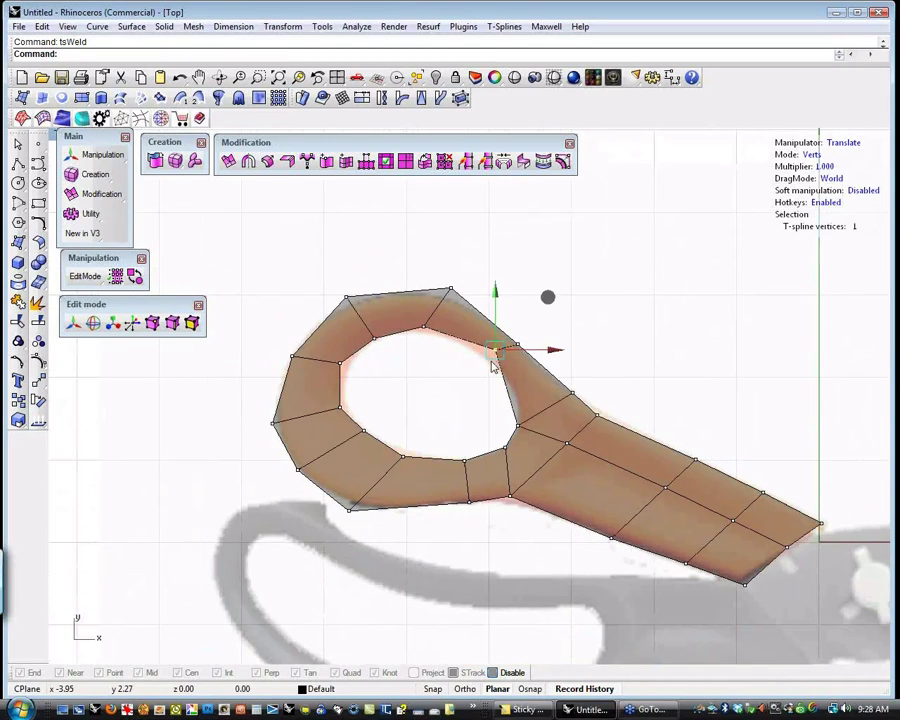
click(548, 308)
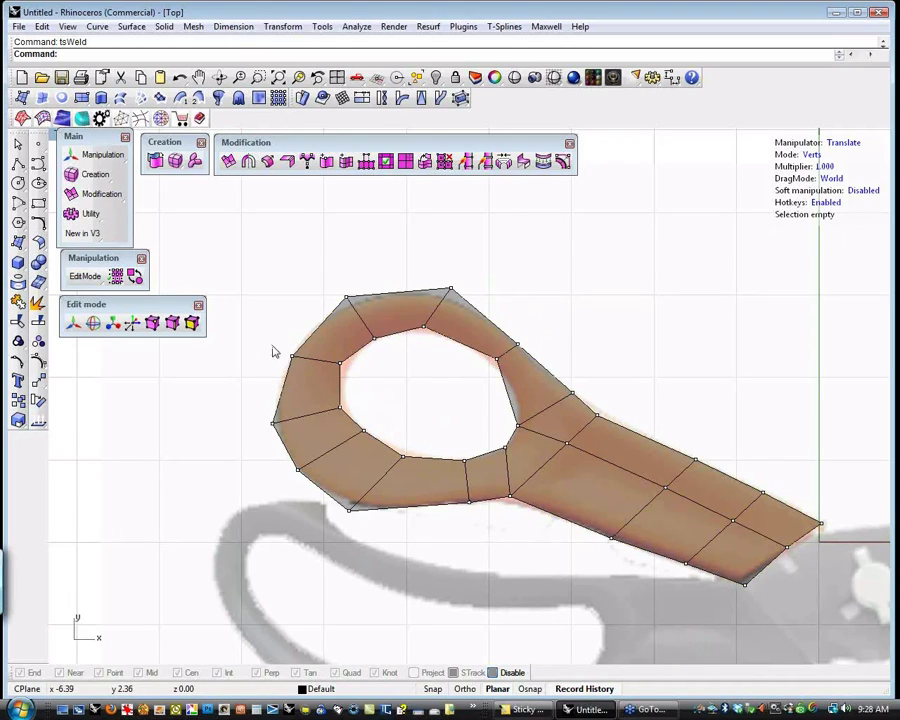
key(ctrl+z)
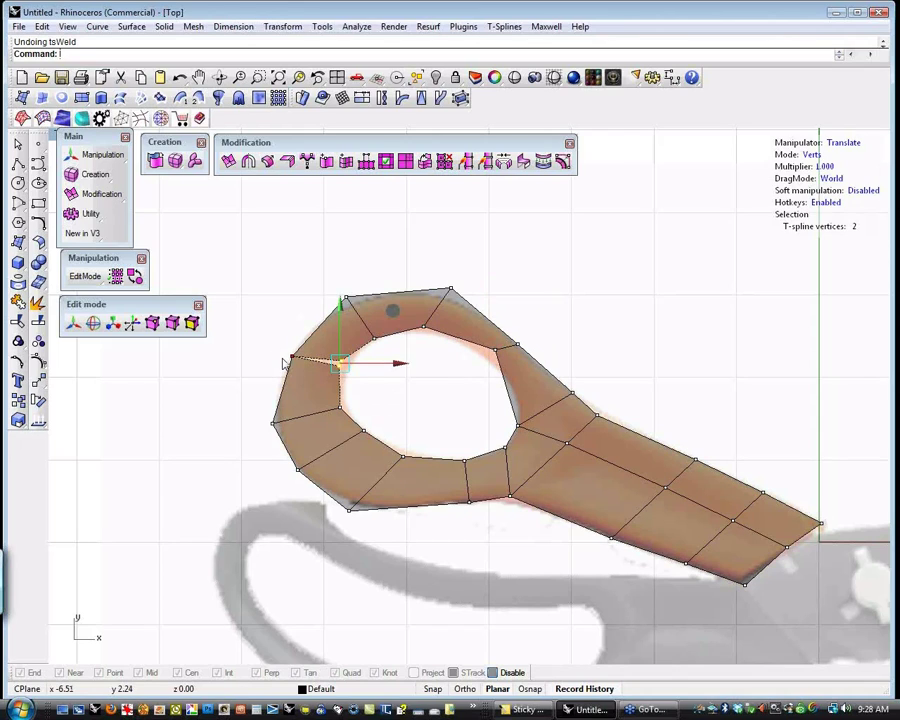
- Weld the selected pair of inner end vertices again to close the finger loop into a continuous band
scroll(284, 364, up, 3)
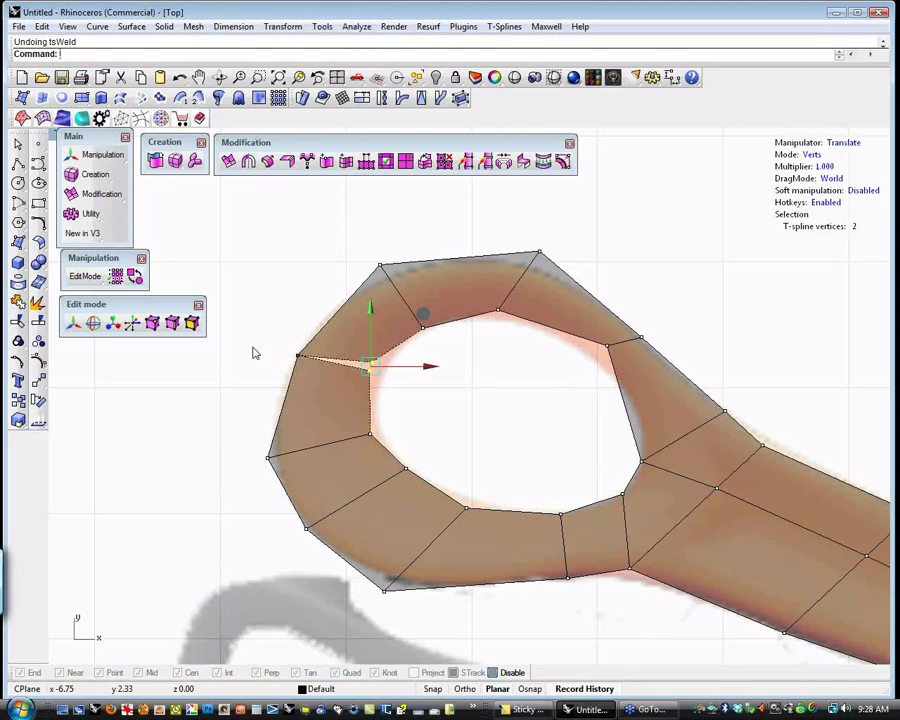
right_click(437, 417)
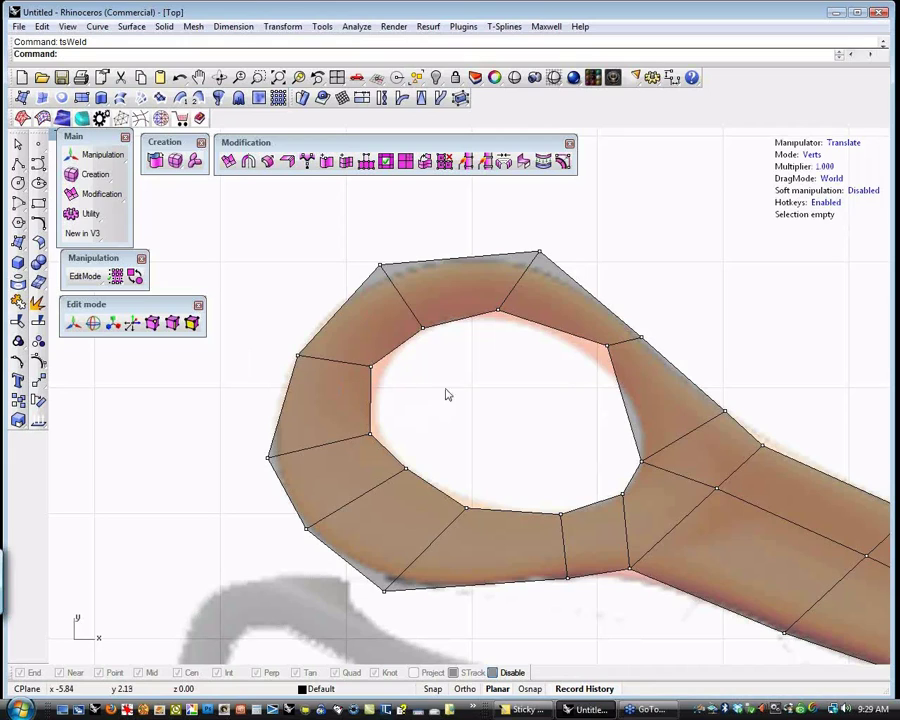
scroll(470, 402, down, 1)
scroll(470, 398, down, 1)
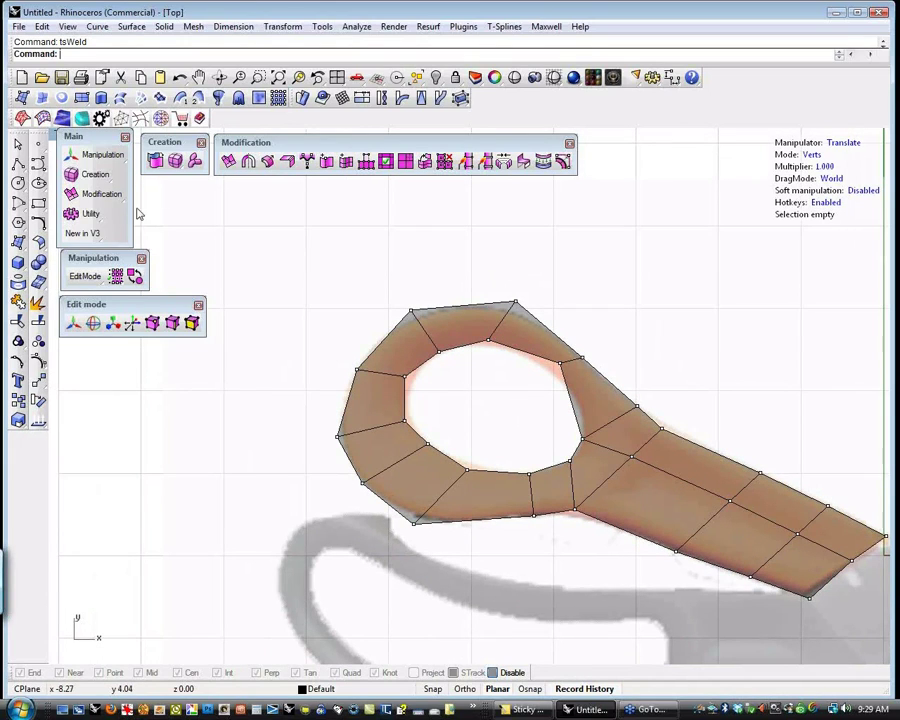
- Toggle the handle's T-spline display back to smooth
click(134, 277)
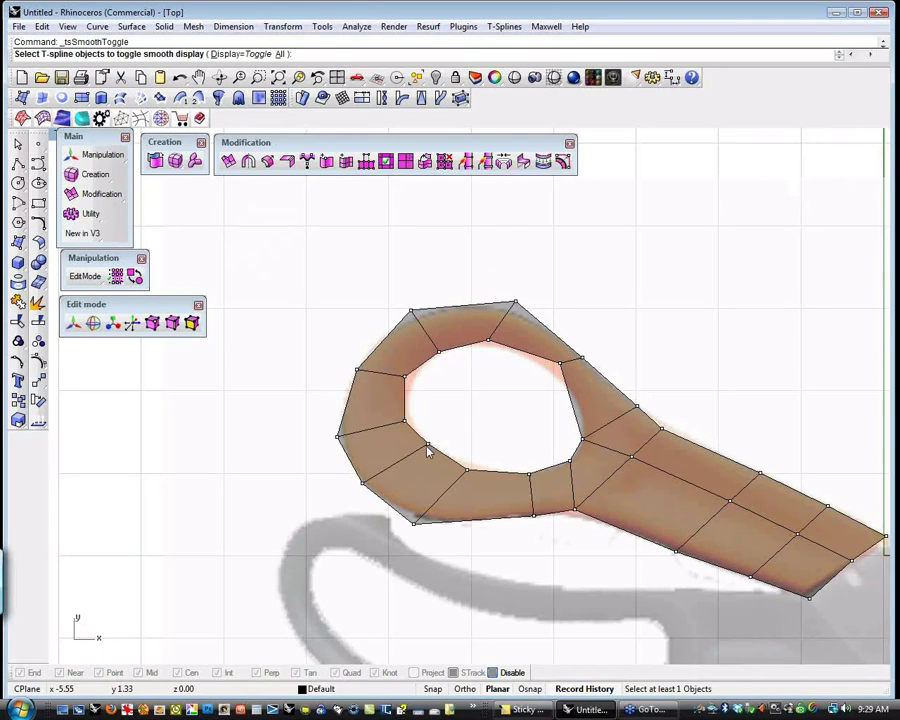
click(427, 452)
key(Return)
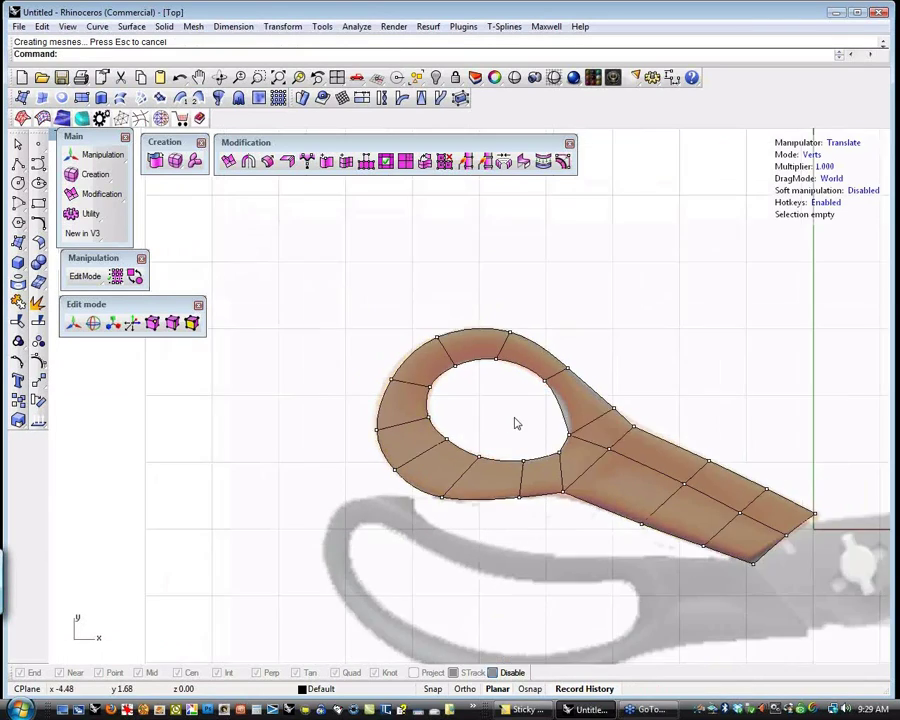
- Nudge the inner vertex at the loop's junction with the handle and the welded outer vertex onto the reference outline
click(567, 437)
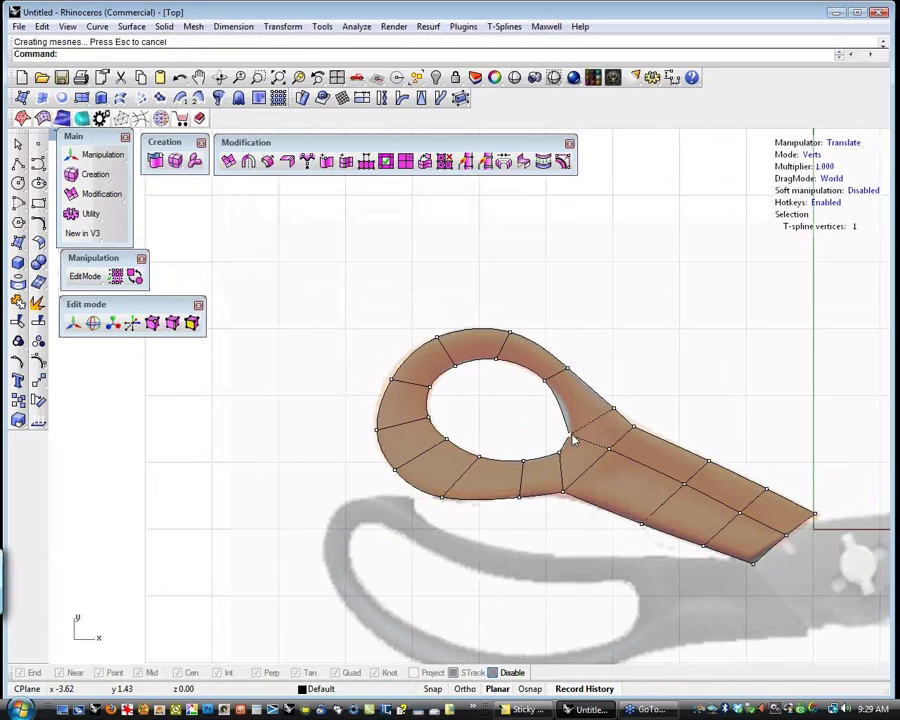
click(623, 390)
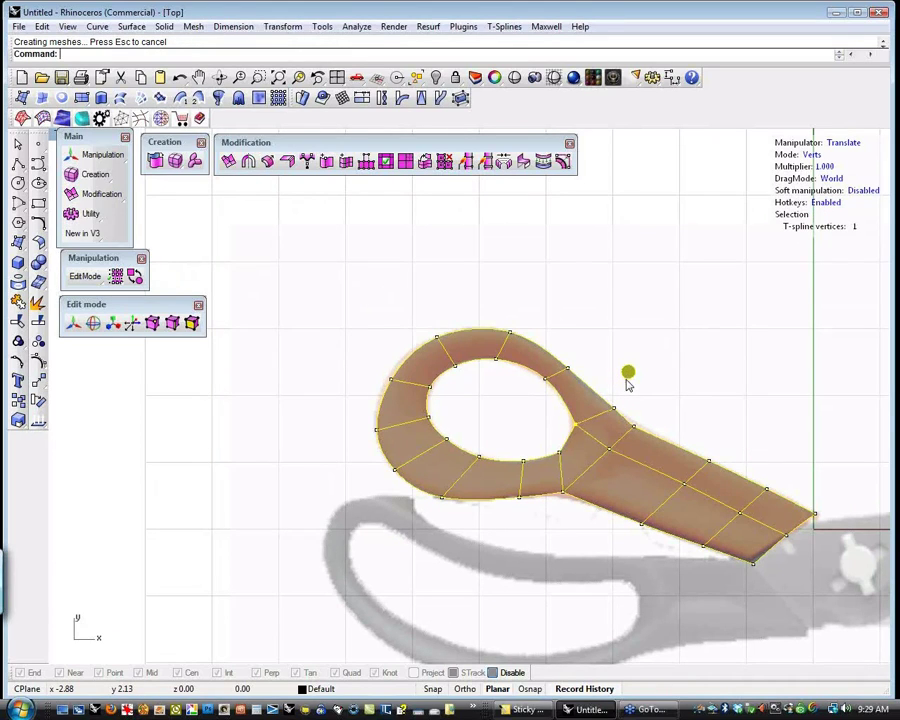
drag(622, 384, 624, 388)
click(364, 390)
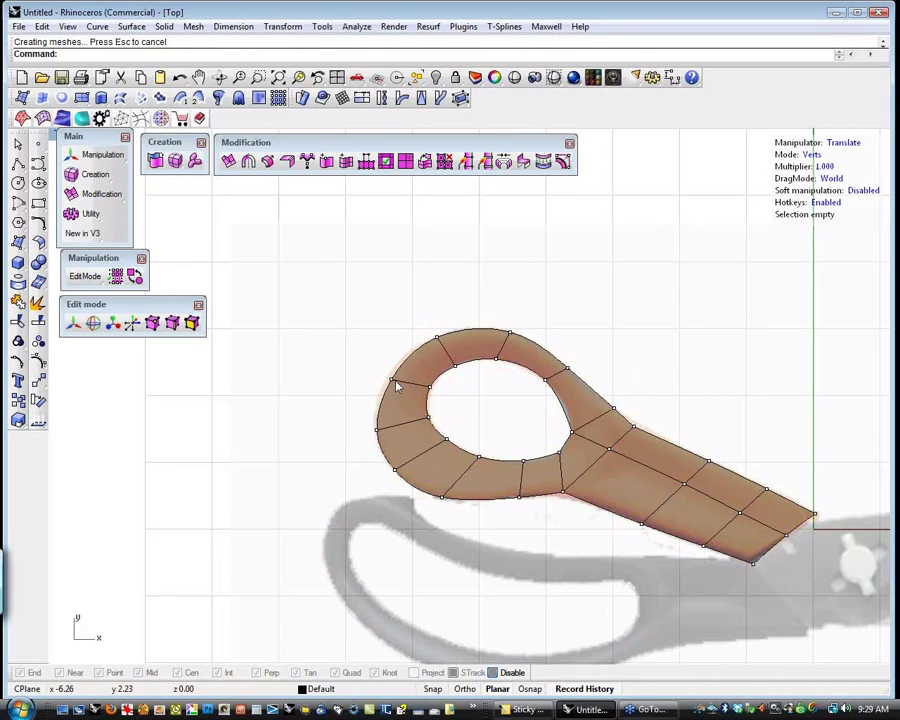
click(394, 381)
click(441, 328)
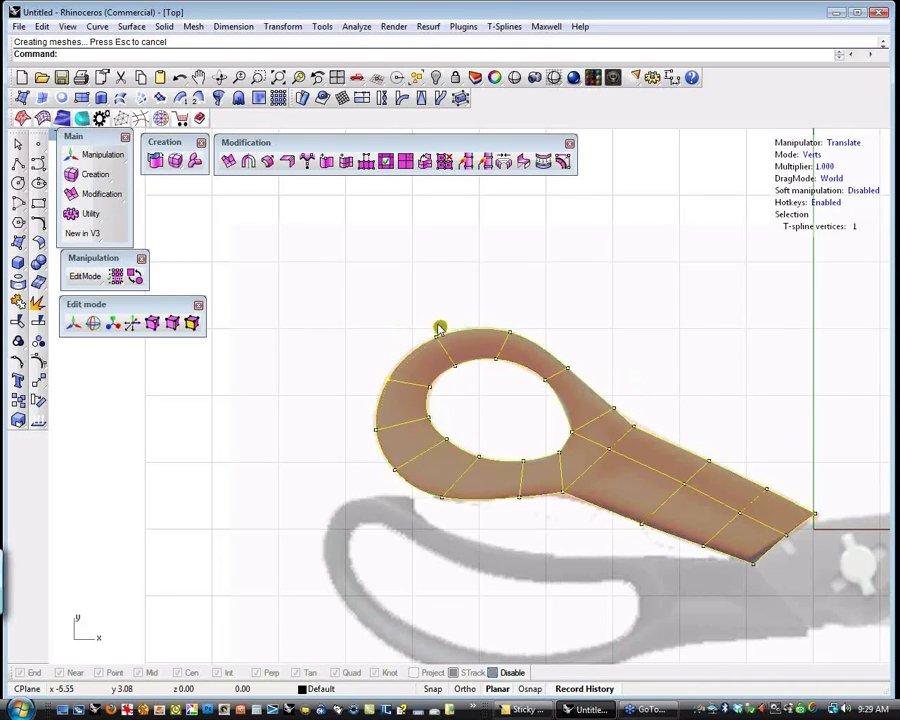
click(253, 420)
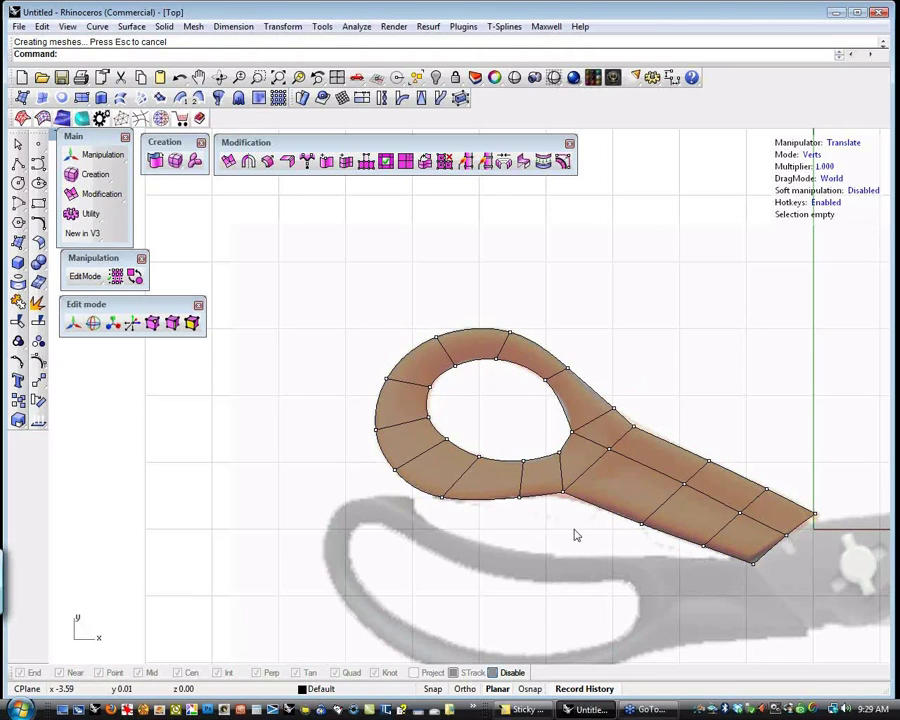
- Adjust the vertices along the handle's upper edge just past the finger loop to follow the reference outline
click(635, 428)
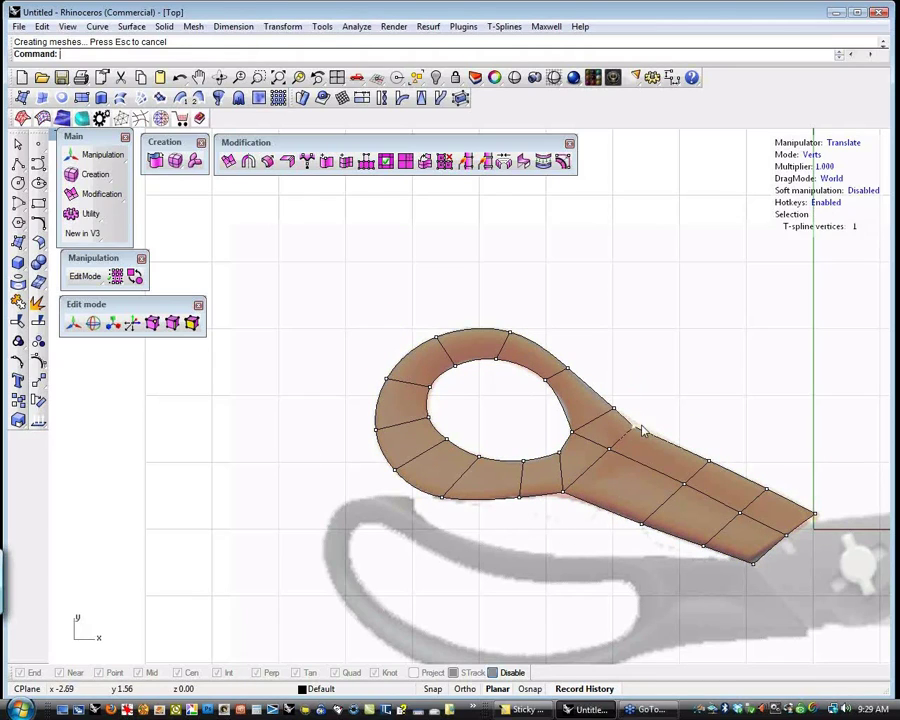
drag(687, 375, 697, 396)
click(764, 444)
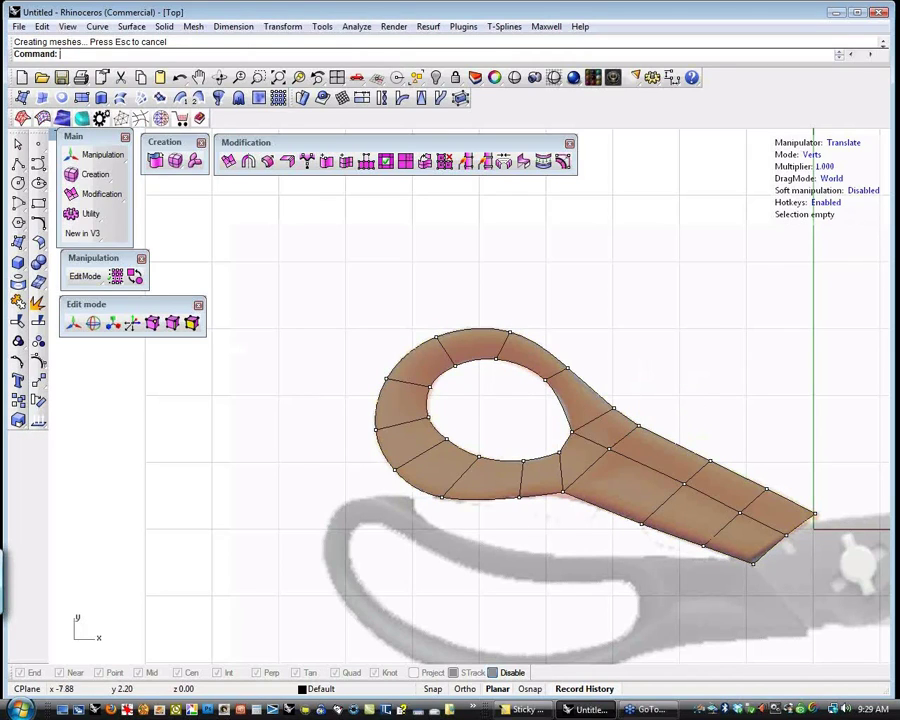
- Show the handle close up in the Perspective view and set the T-Splines selection mode to Objects
key(Return)
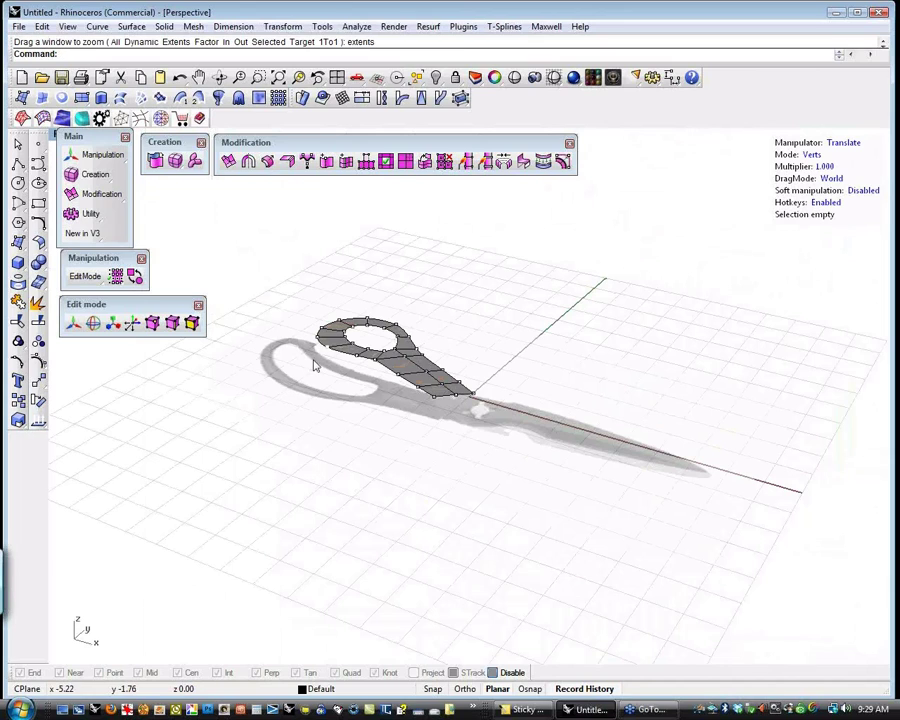
scroll(348, 322, up, 2)
scroll(352, 316, up, 5)
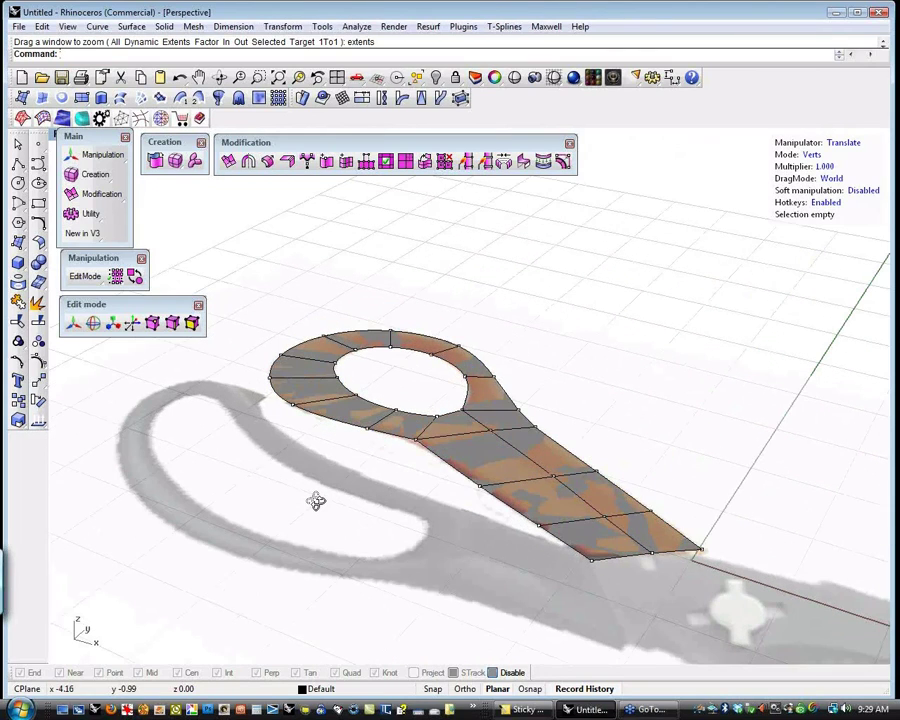
right_drag(348, 523, 393, 535)
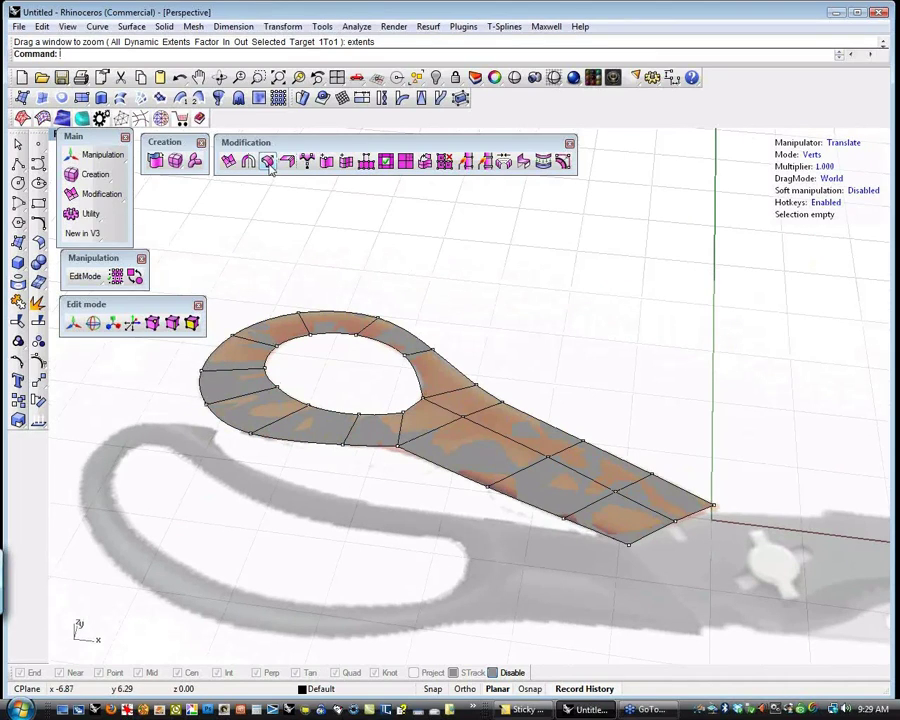
click(813, 155)
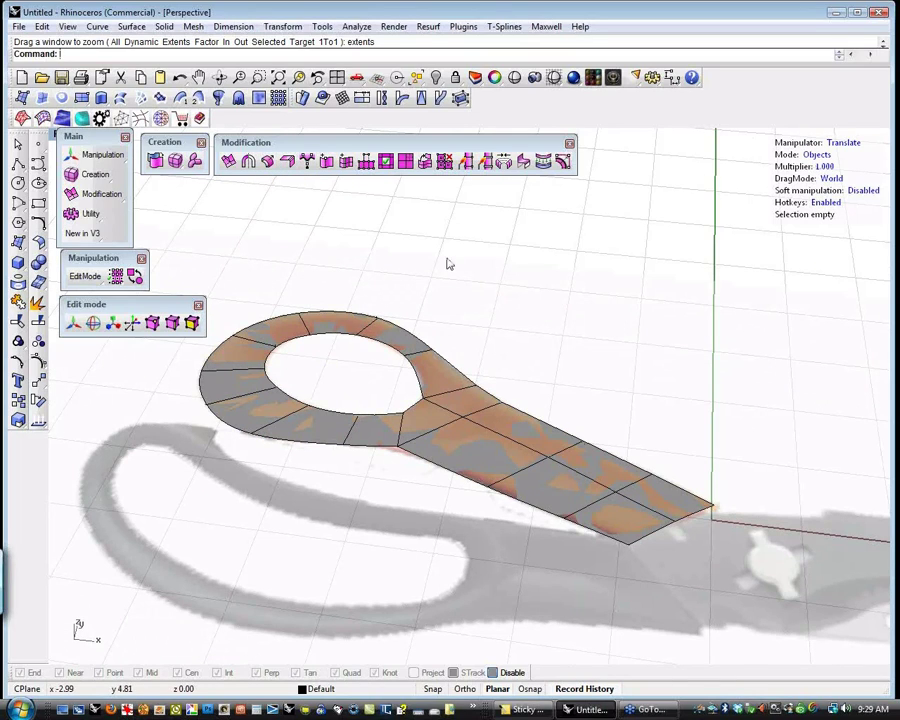
- Thicken the flat handle T-spline to about 0.4 units with uncreased edges and deselect the resulting body
click(267, 161)
click(455, 419)
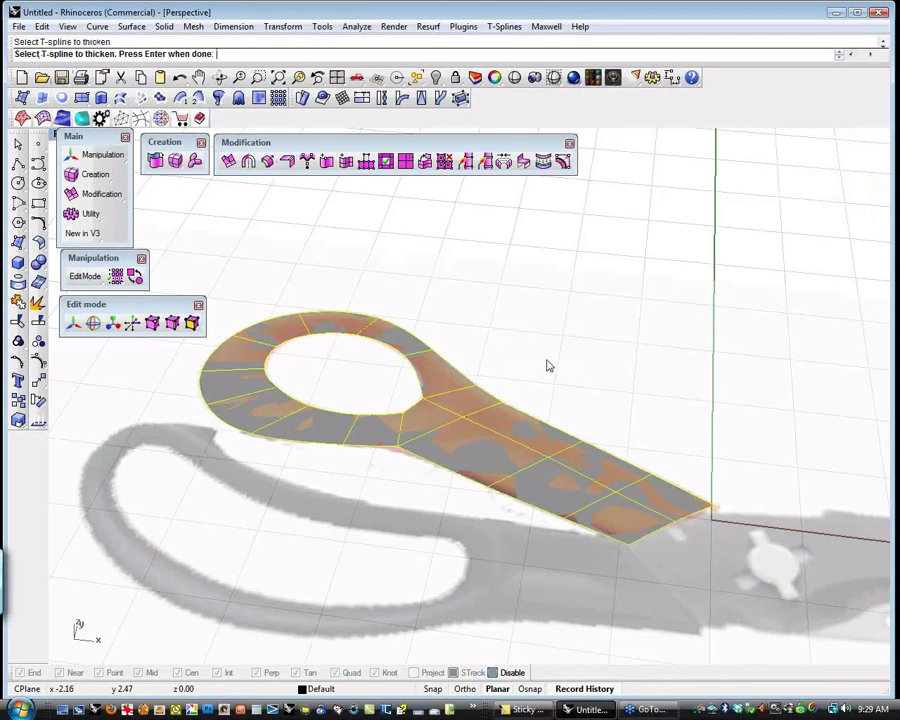
key(Return)
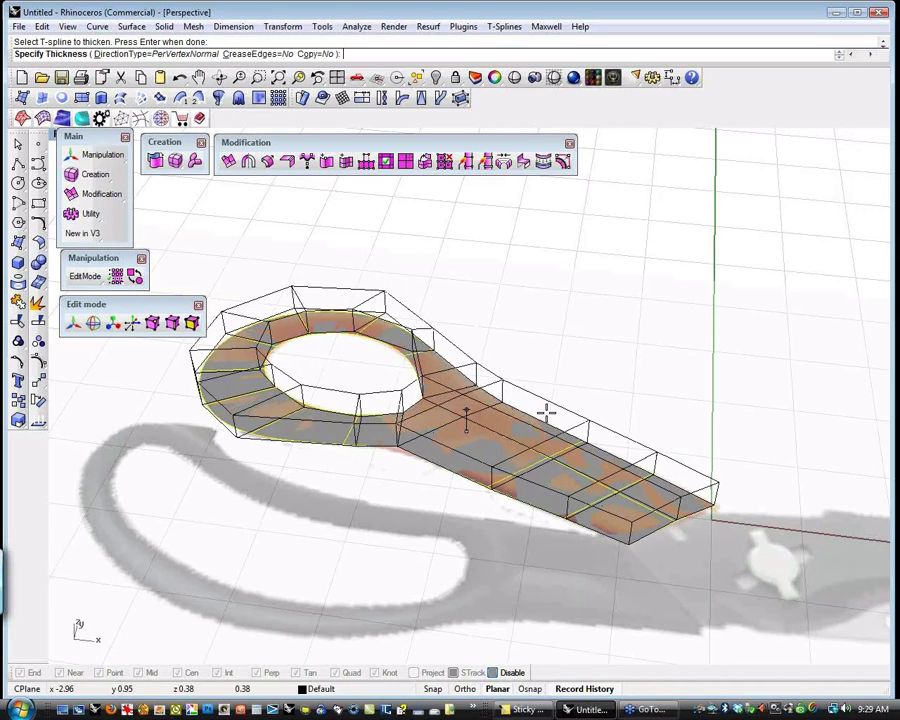
click(548, 420)
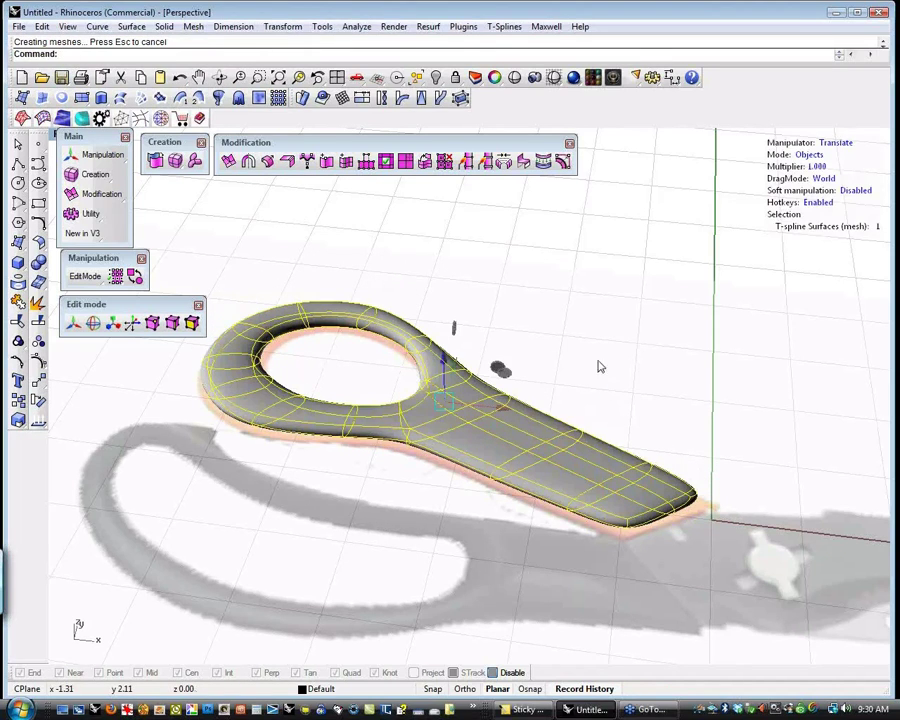
right_drag(552, 354, 597, 378)
right_drag(398, 463, 402, 462)
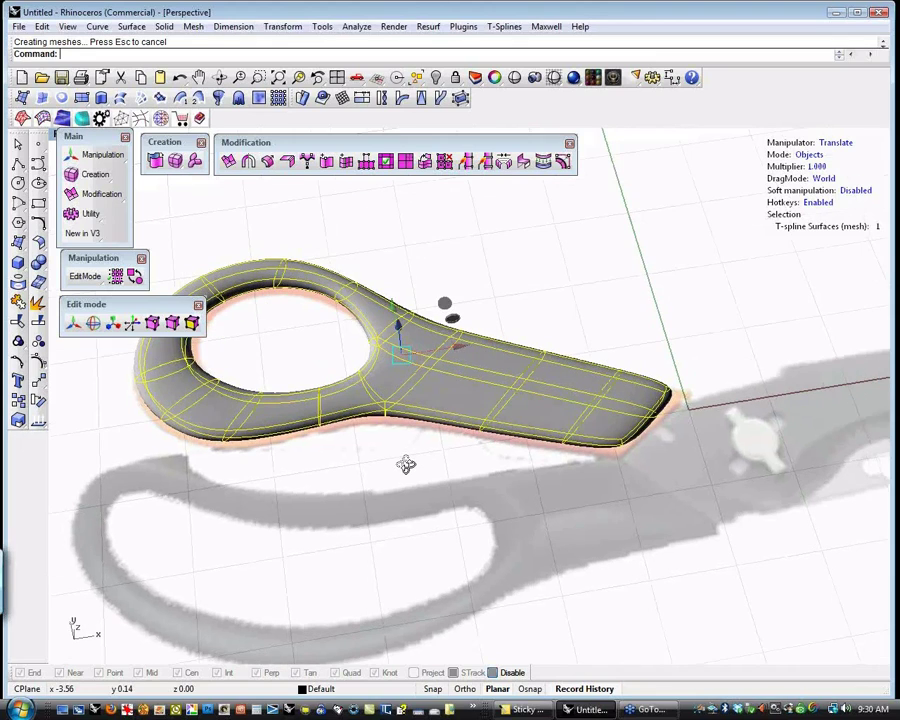
click(405, 459)
right_drag(456, 485, 483, 530)
- In the Top view, move the outer edges at the upper far end of the finger loop out to the reference outline
key(ctrl+F1)
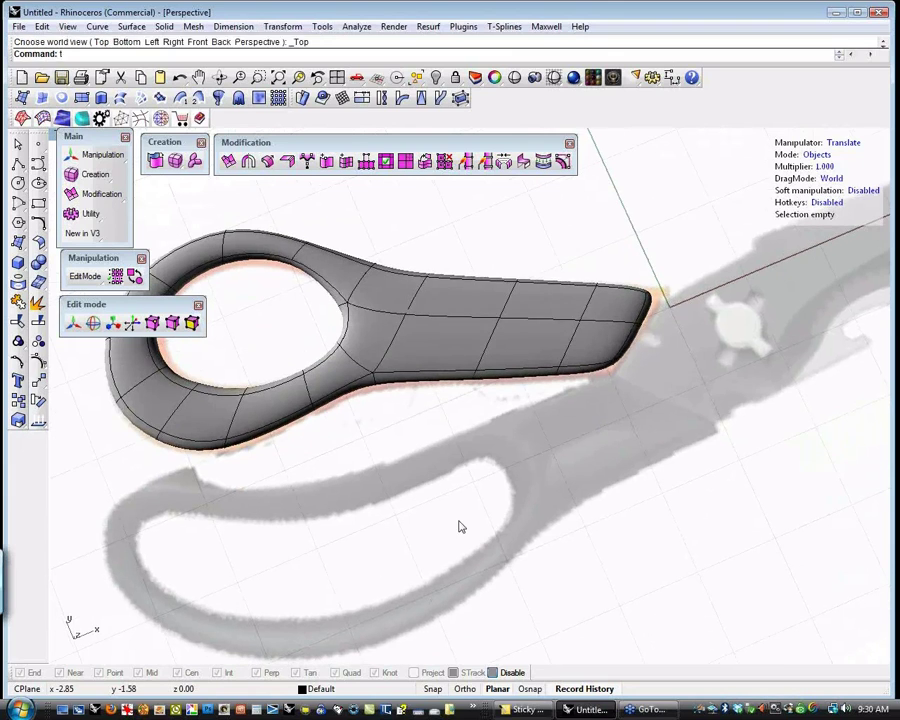
scroll(288, 324, up, 6)
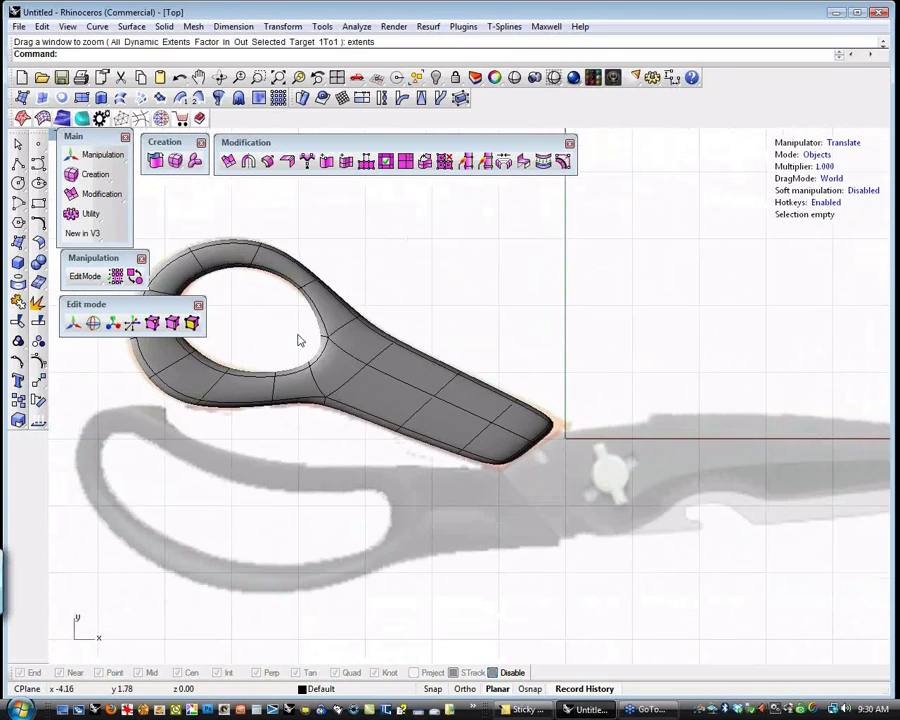
right_drag(288, 382, 420, 406)
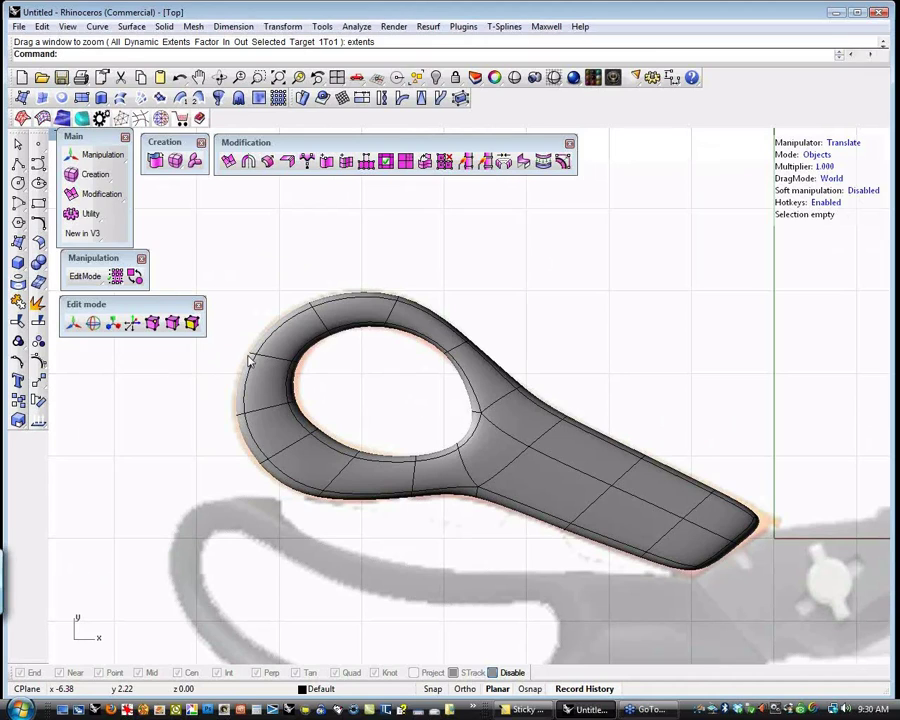
key(s)
drag(211, 327, 270, 368)
click(301, 303)
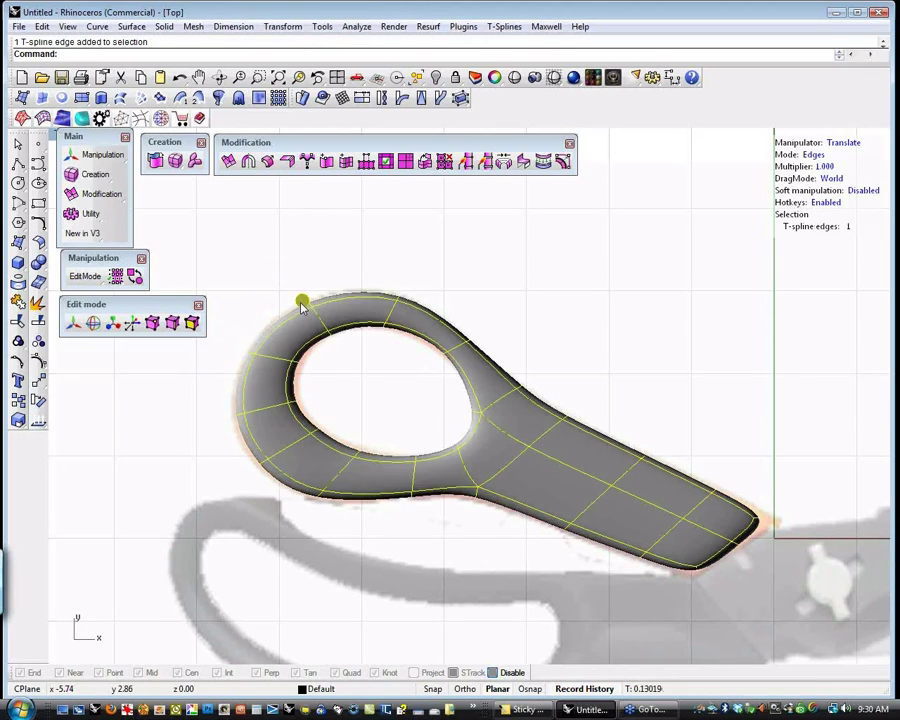
- Move the outer edges at the middle and lower part of the finger loop's far end onto the reference outline
click(200, 400)
drag(197, 402, 270, 426)
click(290, 363)
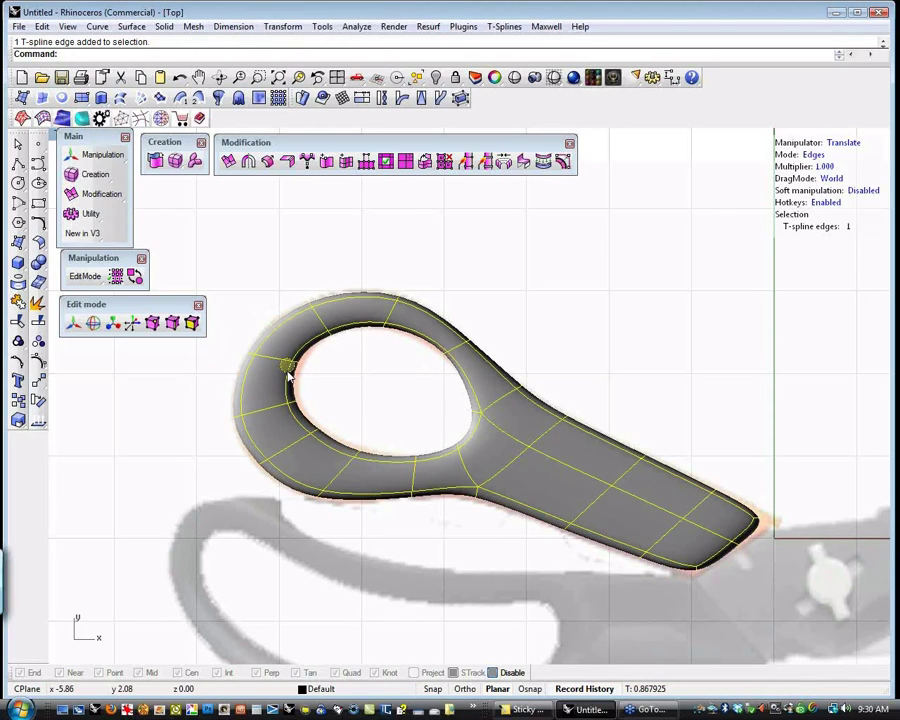
click(236, 483)
click(301, 445)
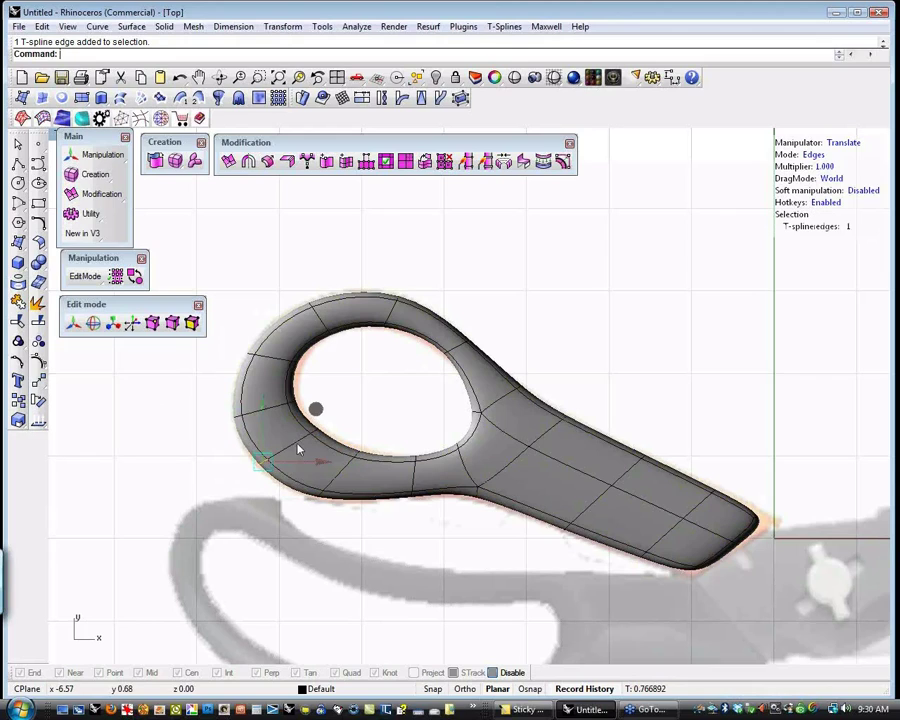
click(315, 412)
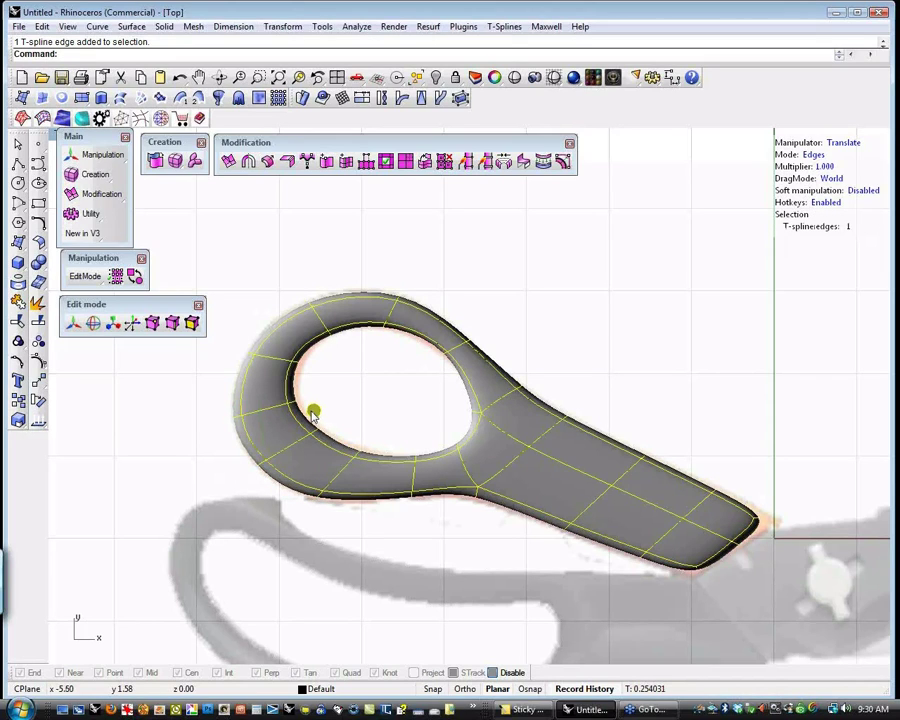
- Adjust the edges along the finger loop's lower outer side and at its junction with the handle to match the reference
drag(302, 516, 337, 482)
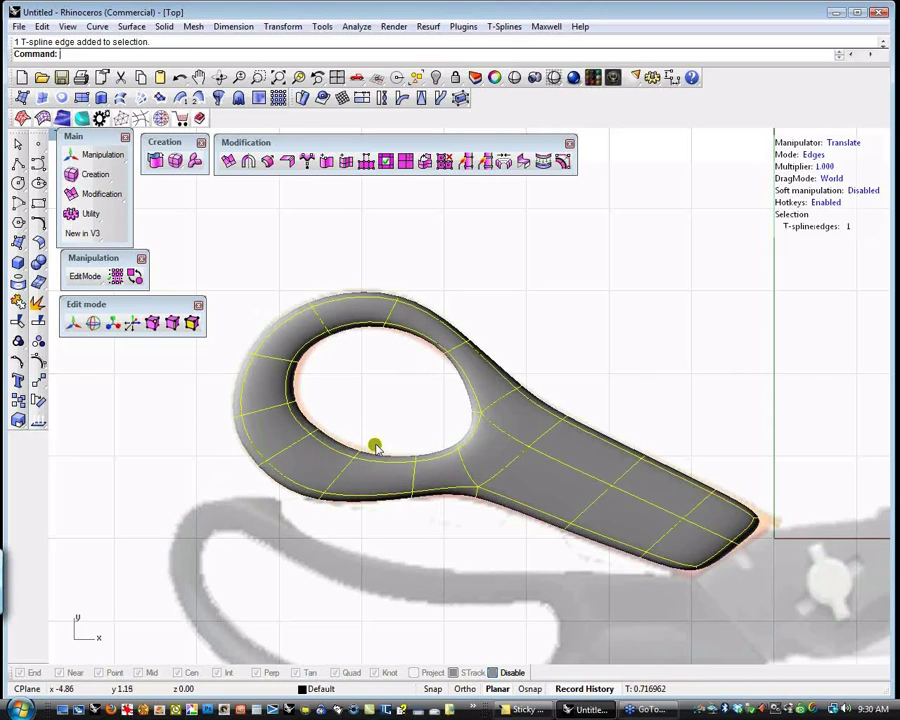
click(400, 527)
drag(400, 527, 432, 482)
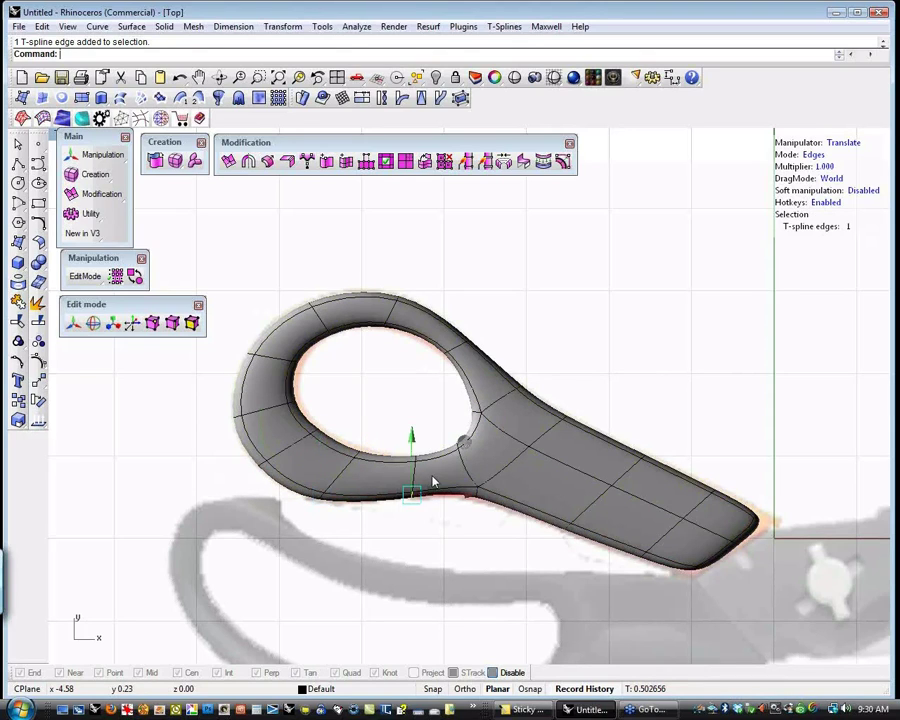
click(463, 447)
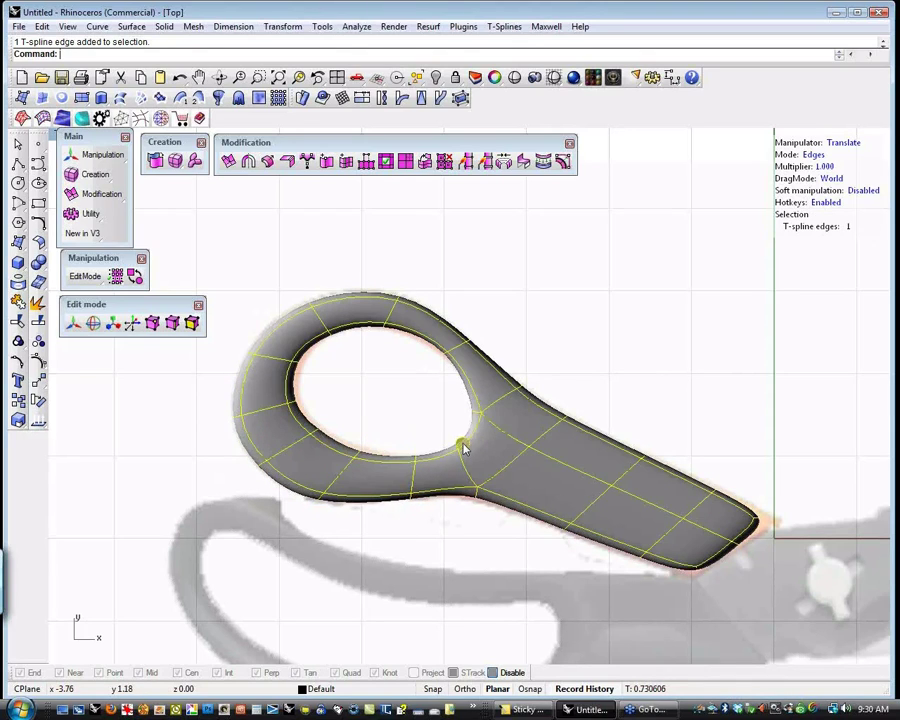
drag(456, 529, 496, 479)
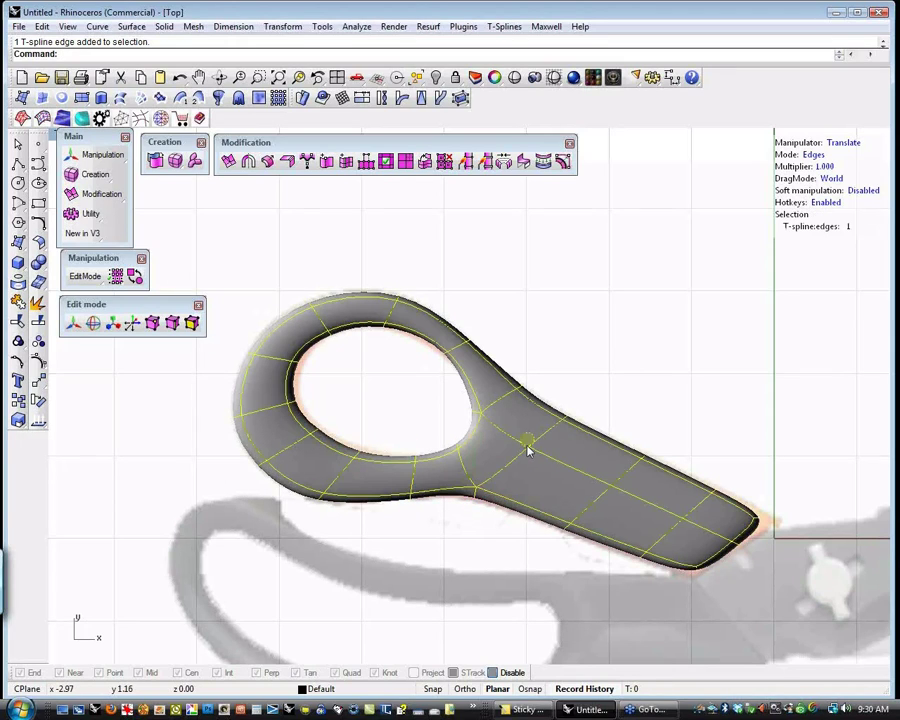
click(581, 593)
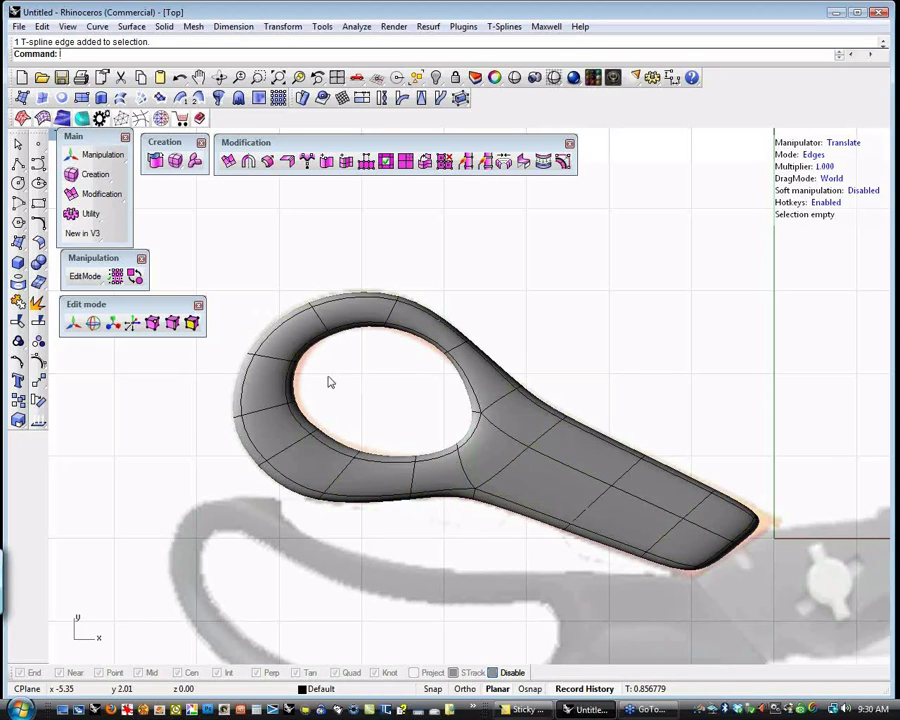
- Nudge the finger hole's inner edges at its far end and upper handle side to follow the reference opening
drag(332, 352, 282, 378)
ctrl+drag(328, 238, 316, 346)
ctrl+drag(247, 365, 248, 366)
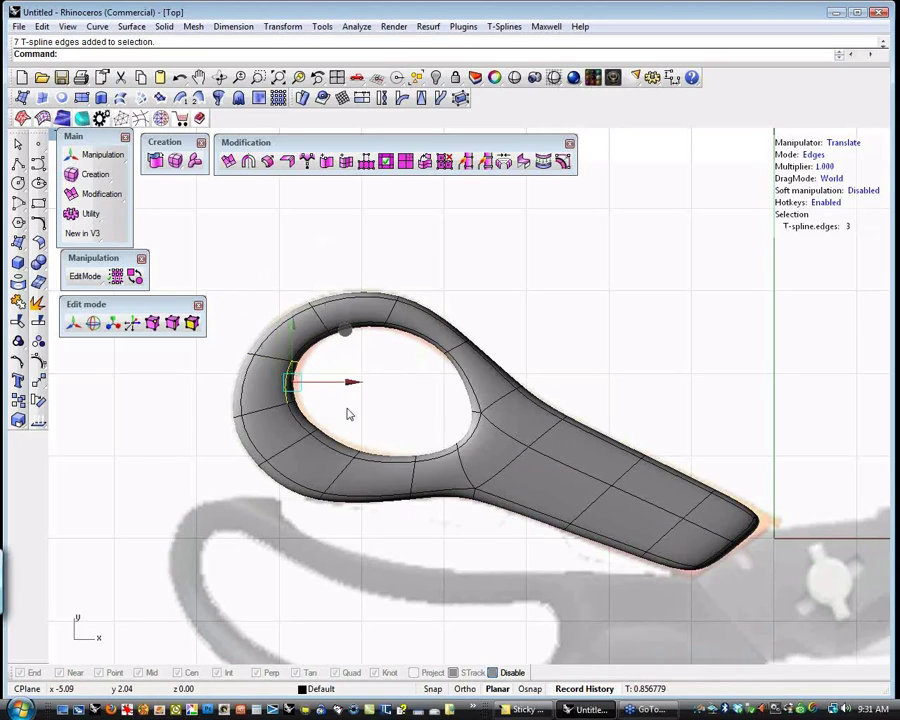
ctrl+drag(265, 397, 305, 392)
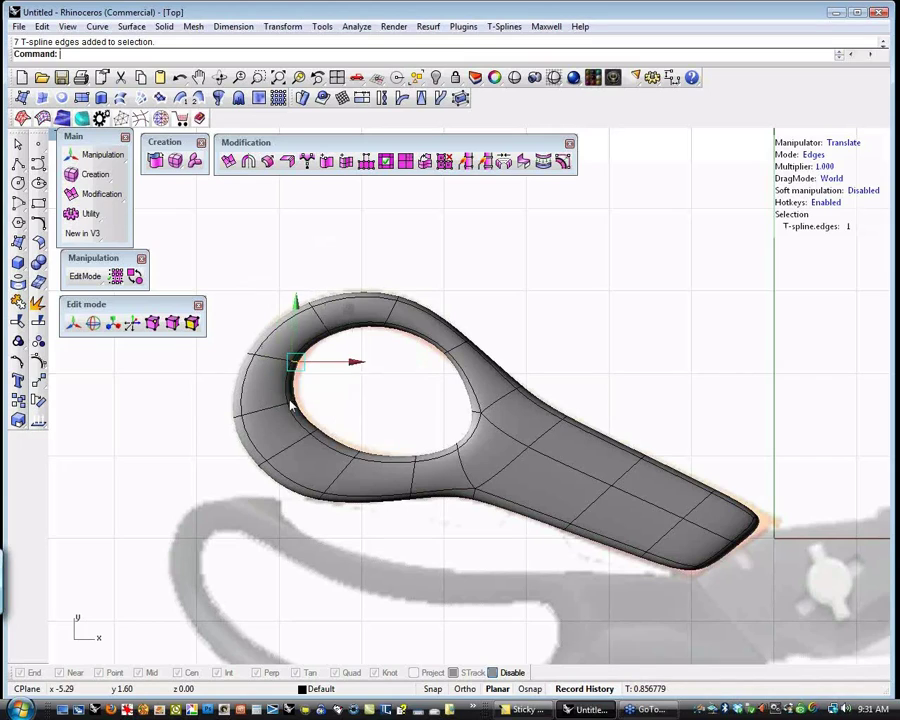
click(358, 313)
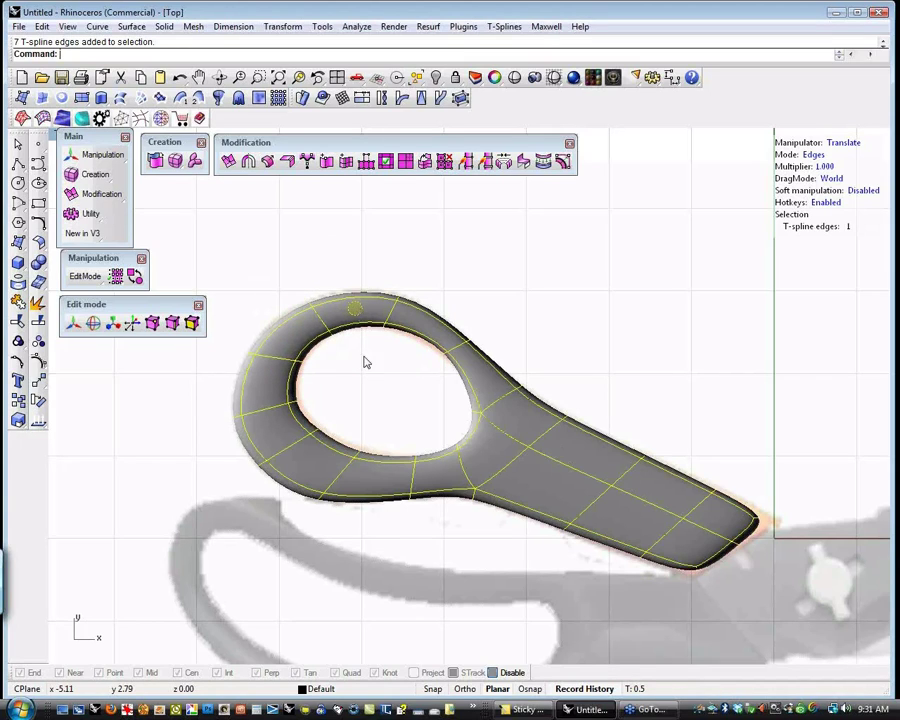
click(404, 411)
drag(419, 382, 456, 345)
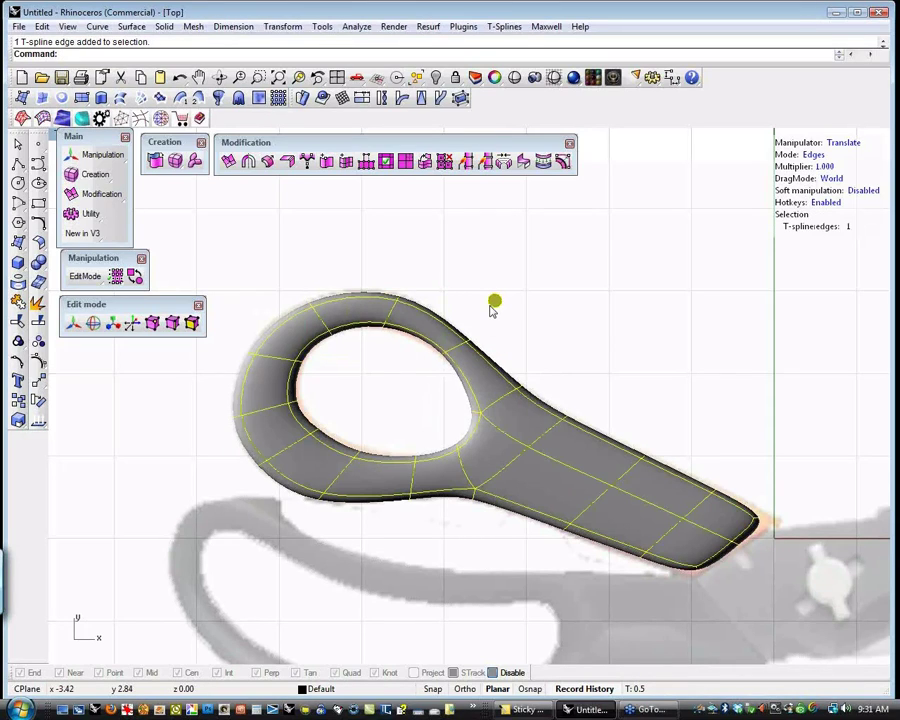
click(376, 352)
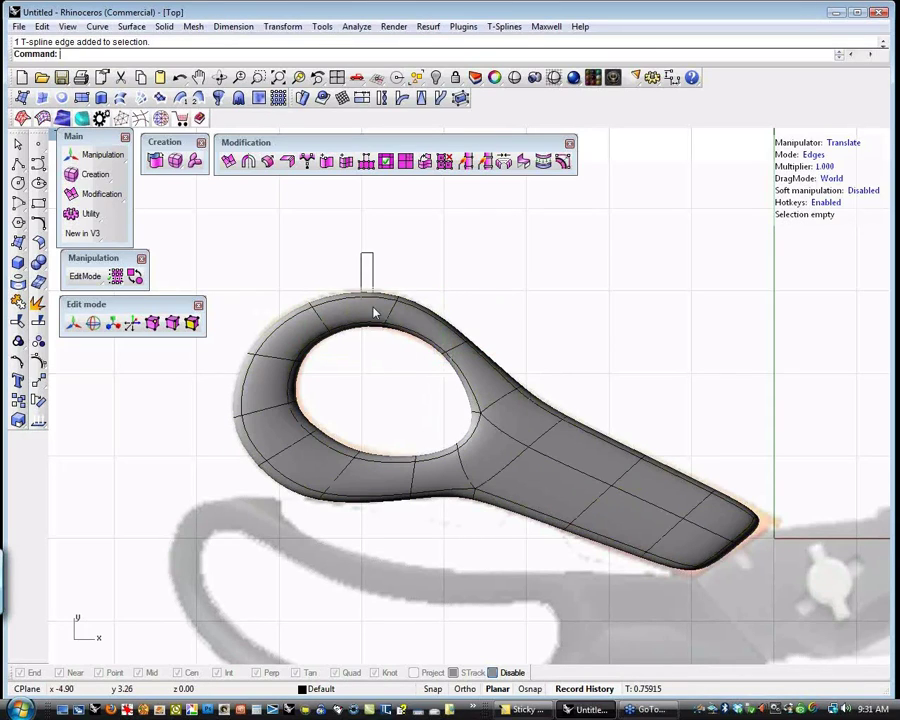
- Rotate the radial edges across the finger loop's upper band and lower band to even out their spacing
double_click(414, 372)
key(e)
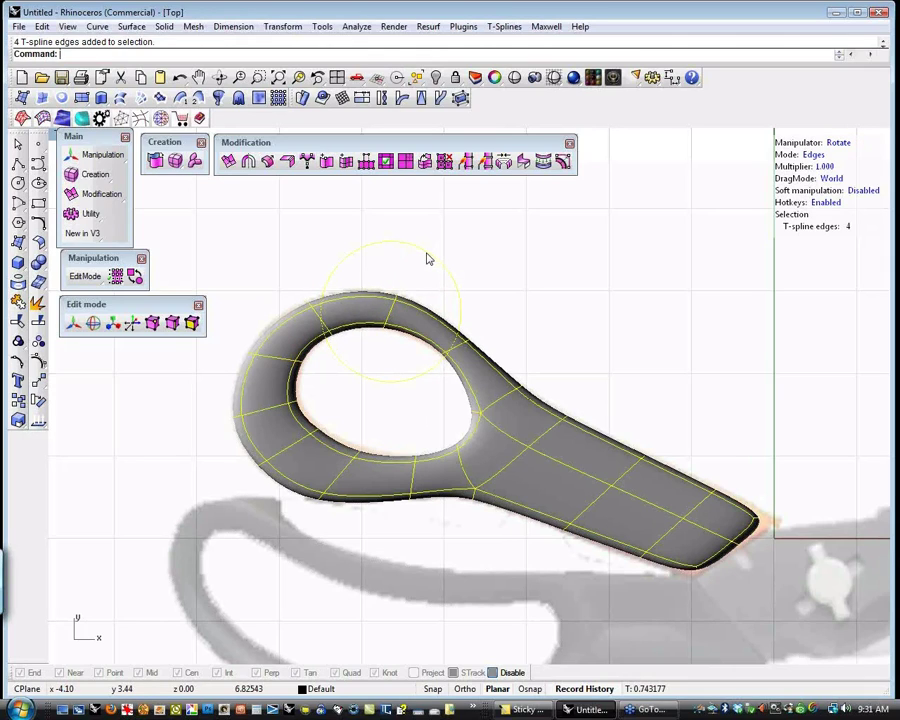
click(516, 342)
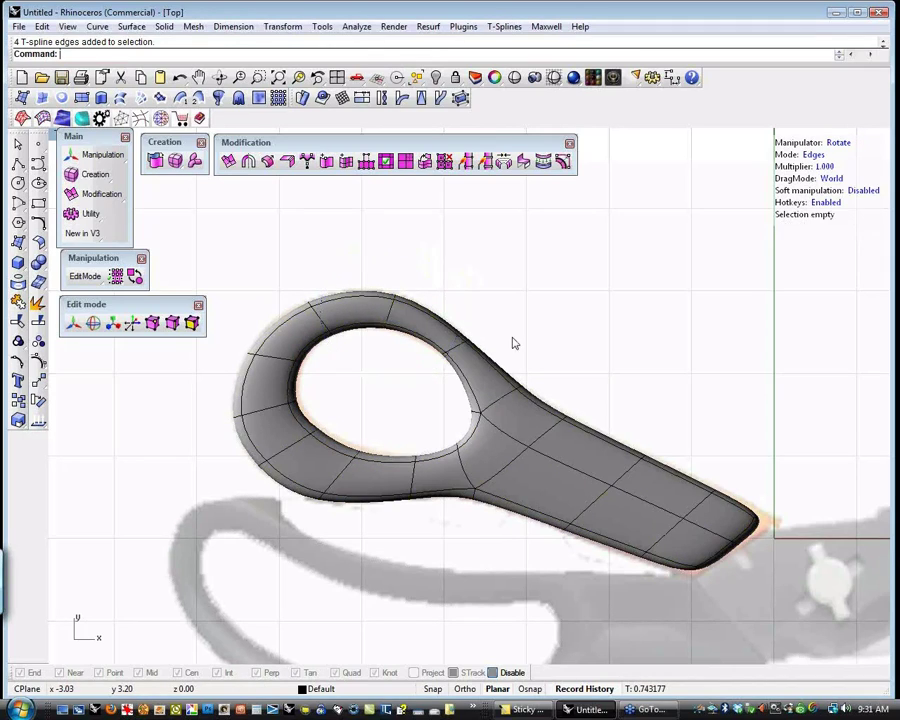
drag(291, 521, 370, 440)
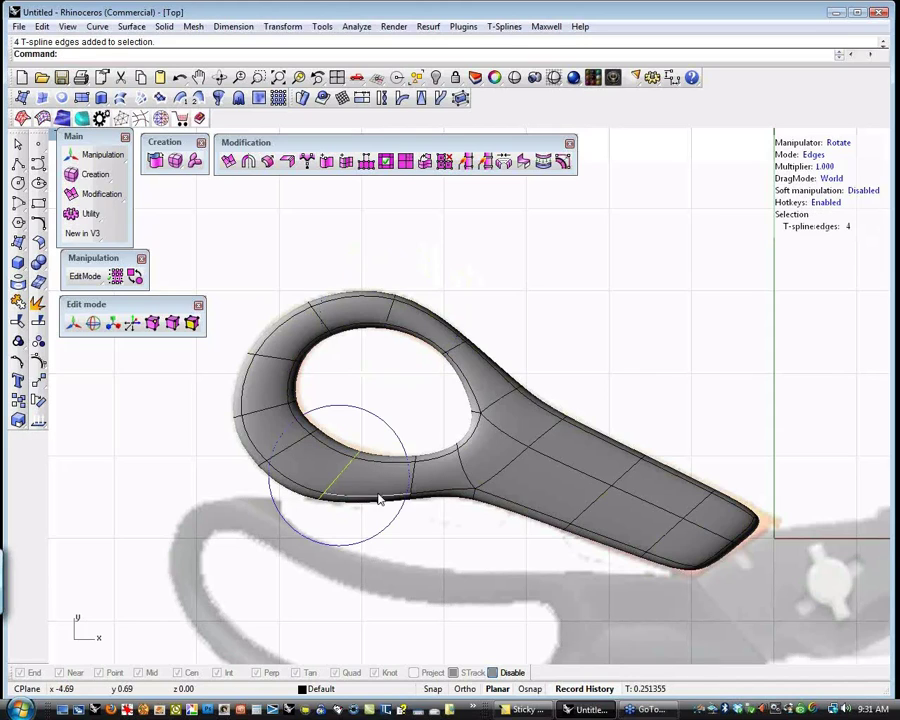
click(366, 546)
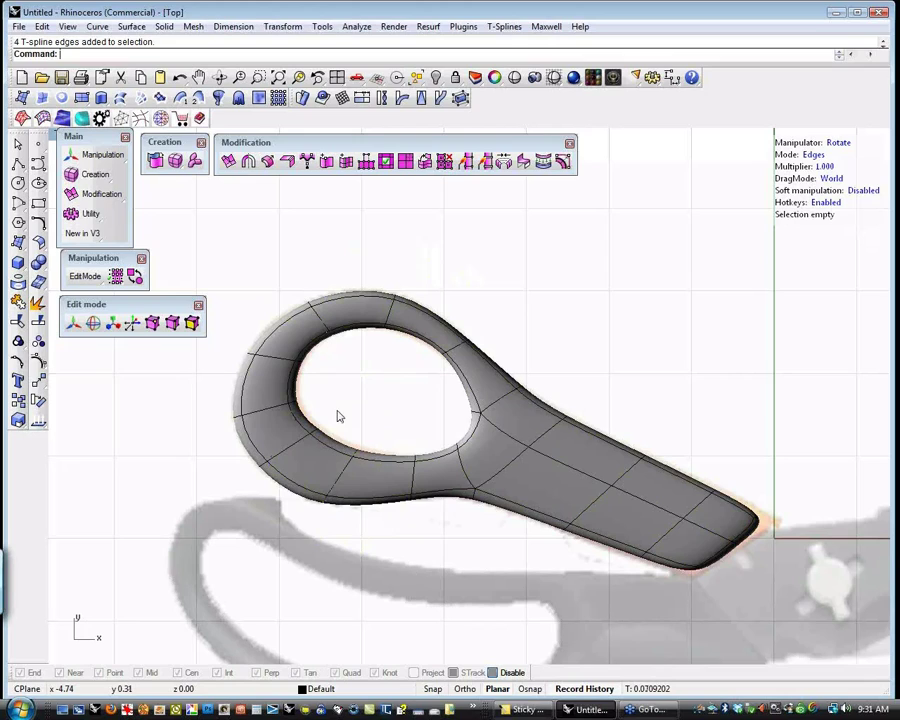
- Move the inner and outer edges on the finger loop's lower band to follow the reference outline
drag(330, 398, 395, 430)
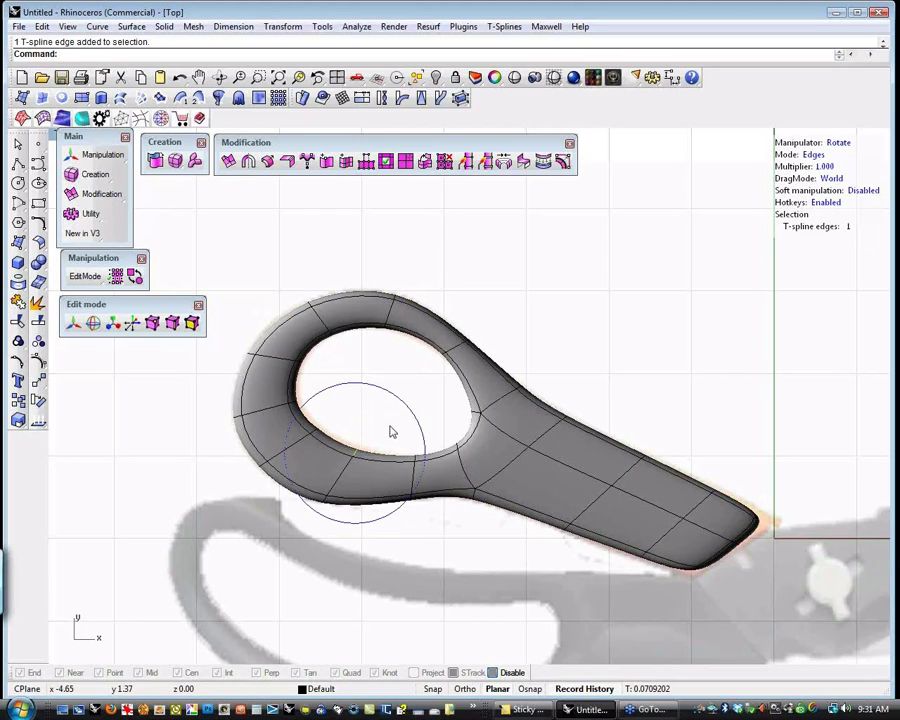
key(w)
click(409, 401)
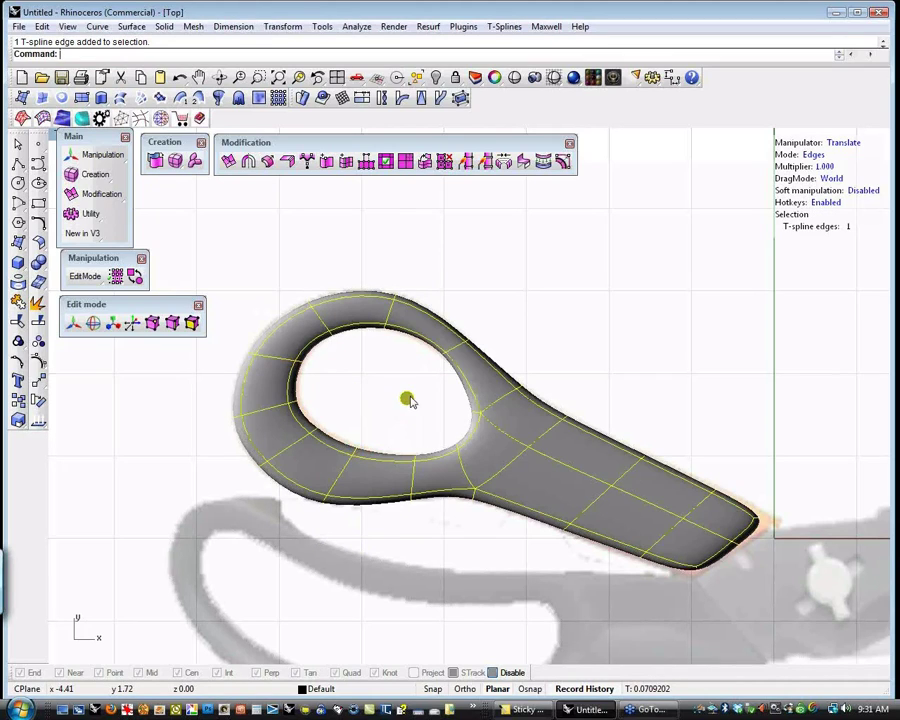
click(351, 548)
drag(301, 530, 347, 483)
click(378, 446)
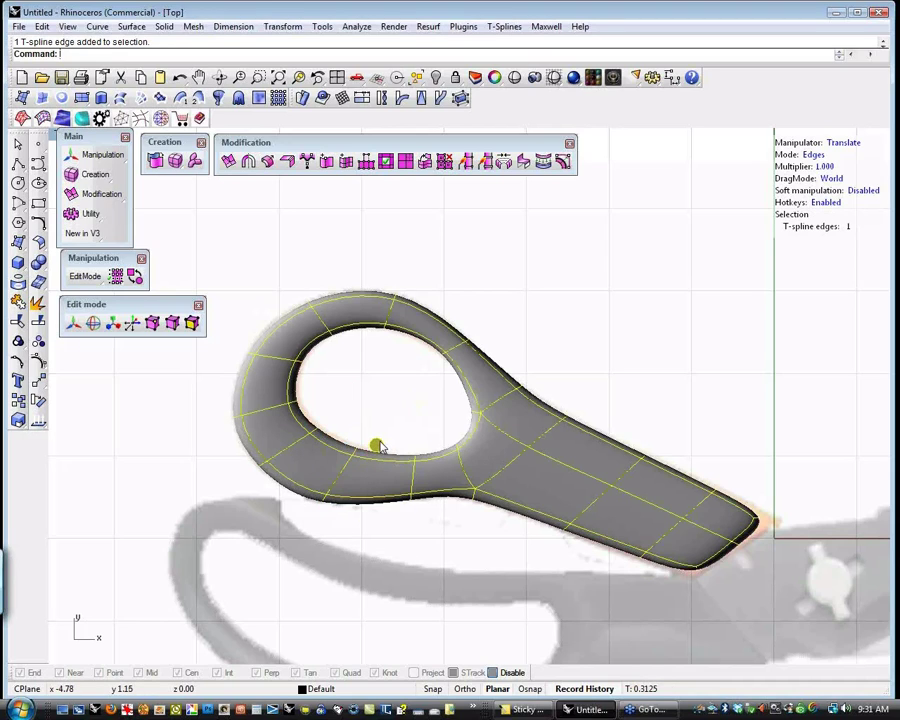
drag(381, 441, 381, 447)
click(372, 534)
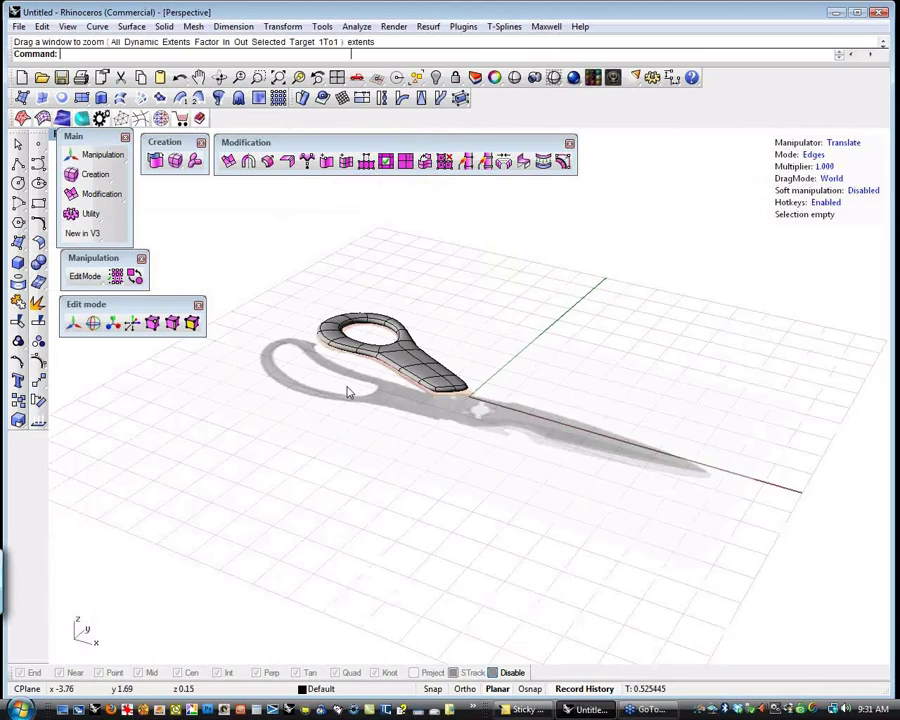
right_drag(329, 388, 356, 396)
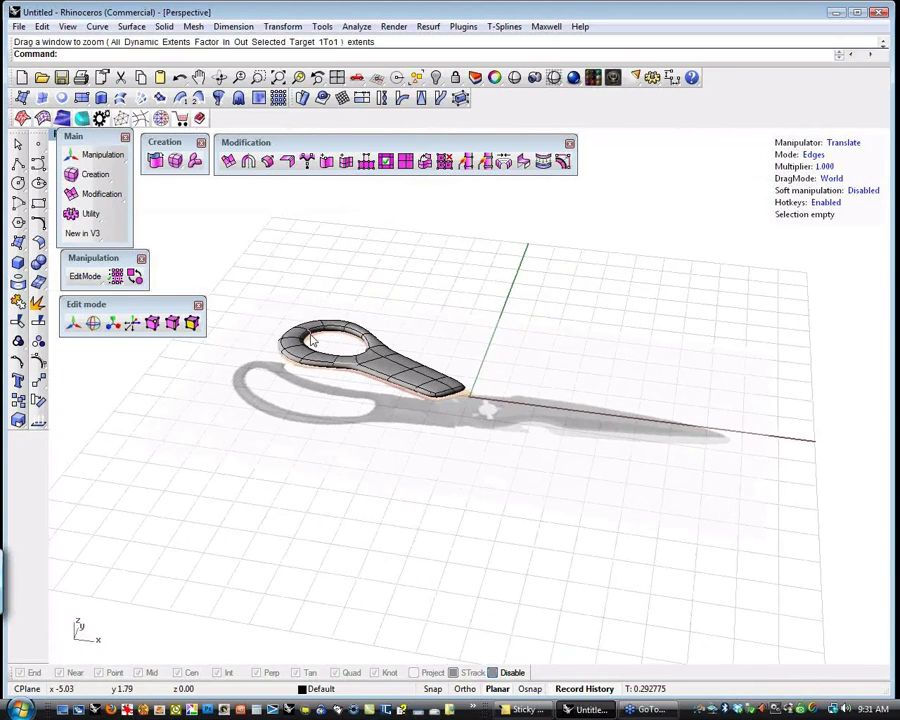
scroll(330, 350, up, 5)
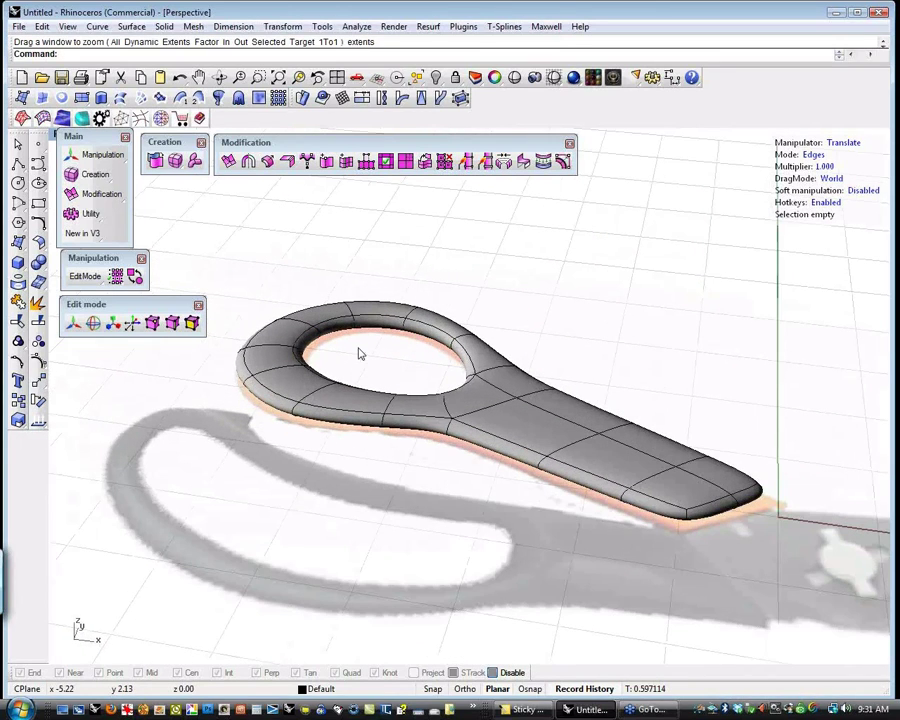
shift+right_drag(361, 353, 406, 419)
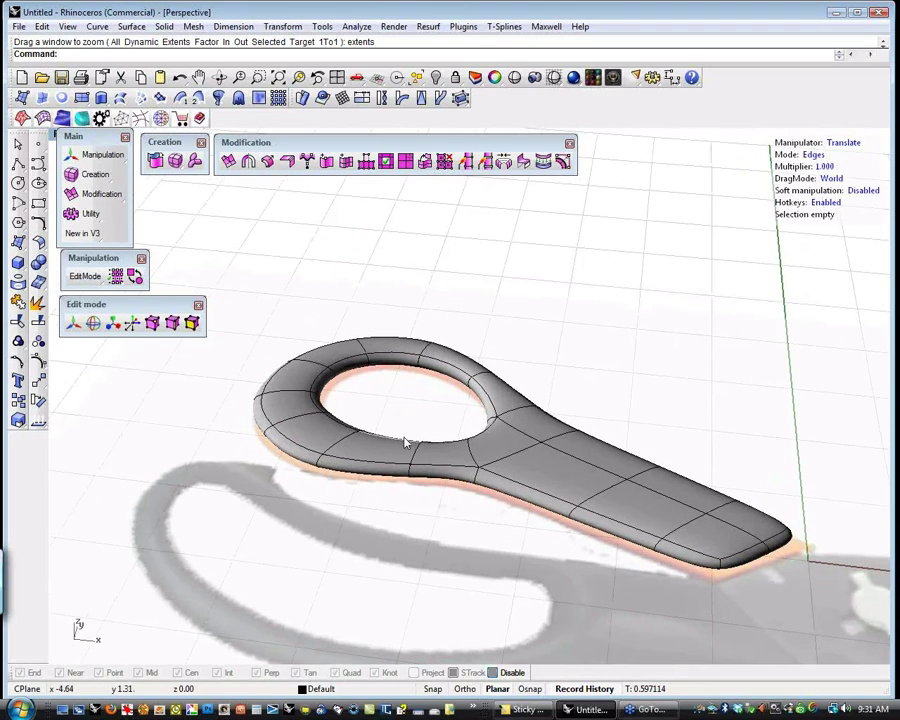
double_click(406, 443)
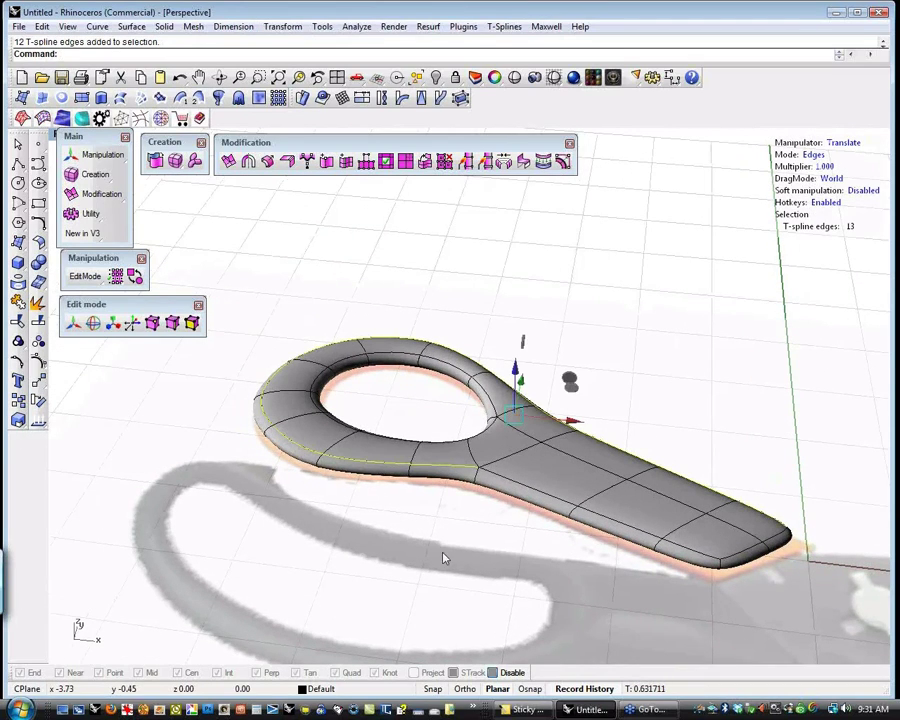
click(387, 541)
right_drag(387, 541, 400, 559)
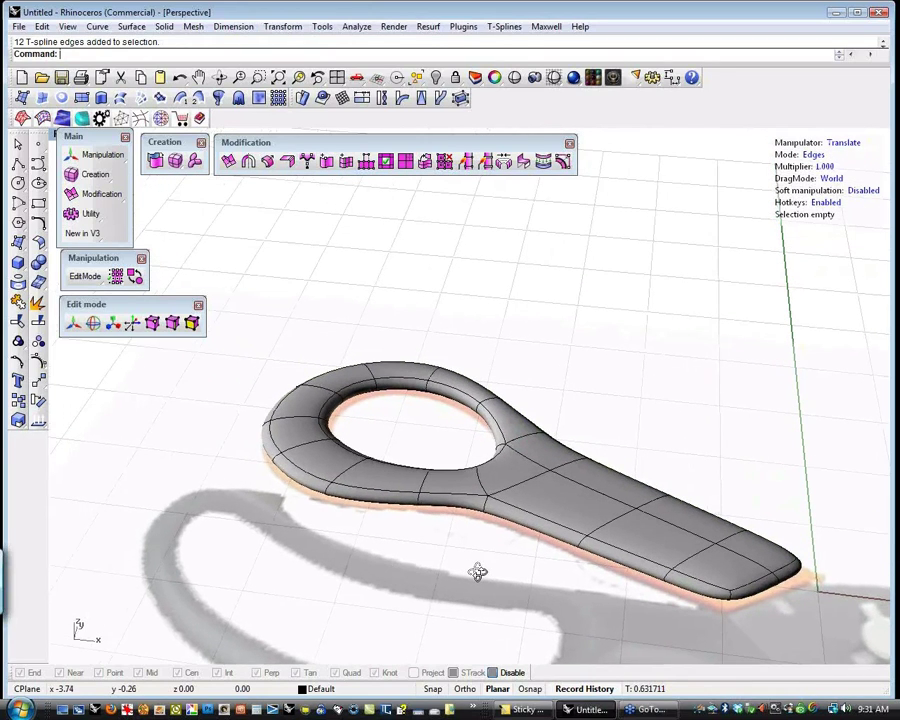
- Raise the nine upper outer edges around the finger loop, leaving the edges along the straight handle out of the selection
right_drag(478, 573, 546, 548)
double_click(432, 520)
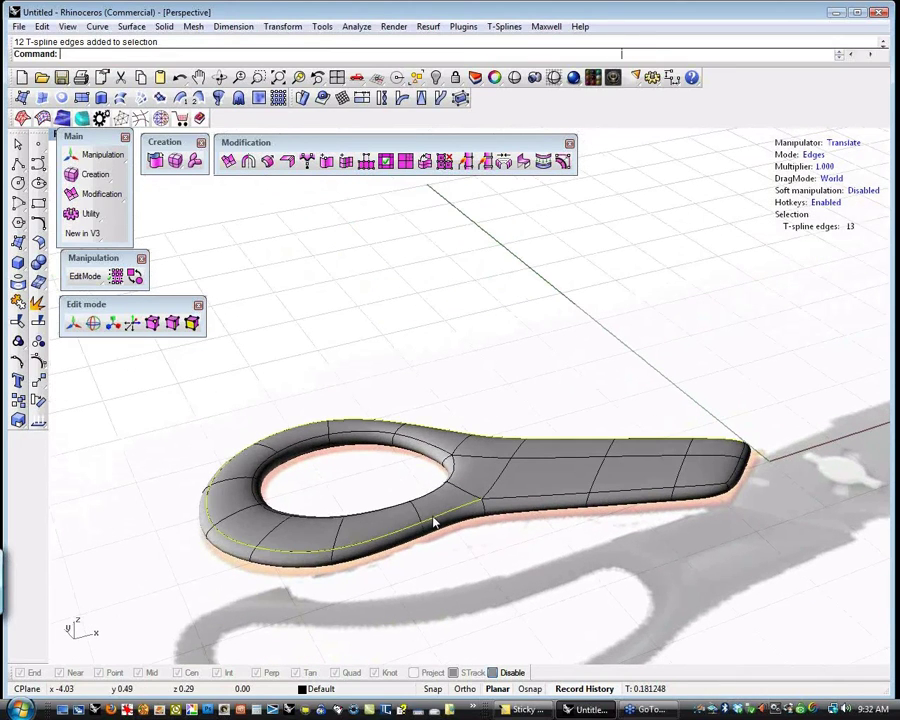
right_drag(620, 567, 356, 509)
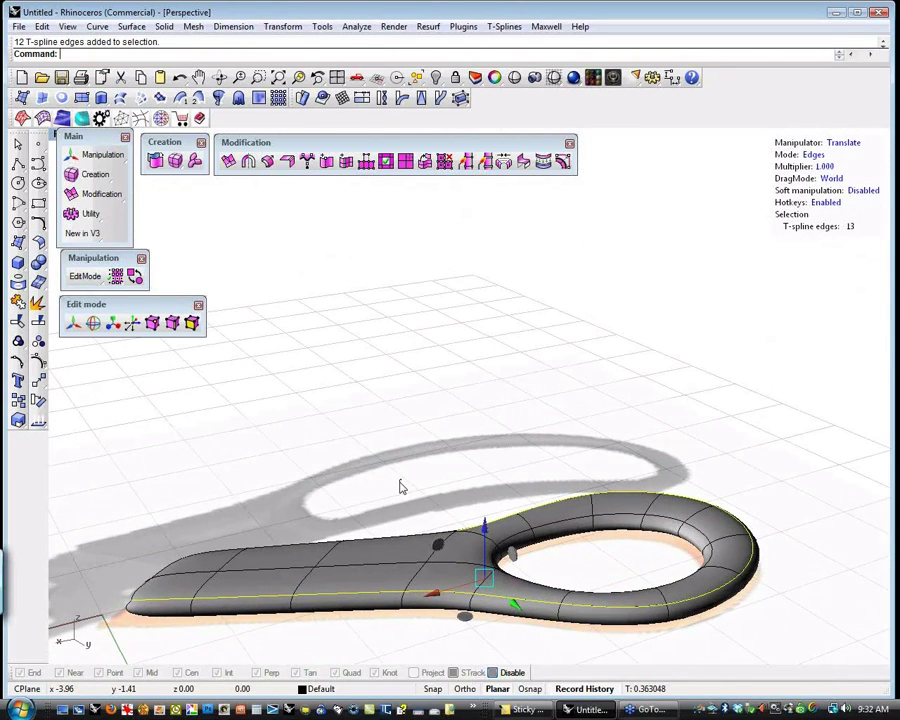
ctrl+drag(399, 487, 122, 602)
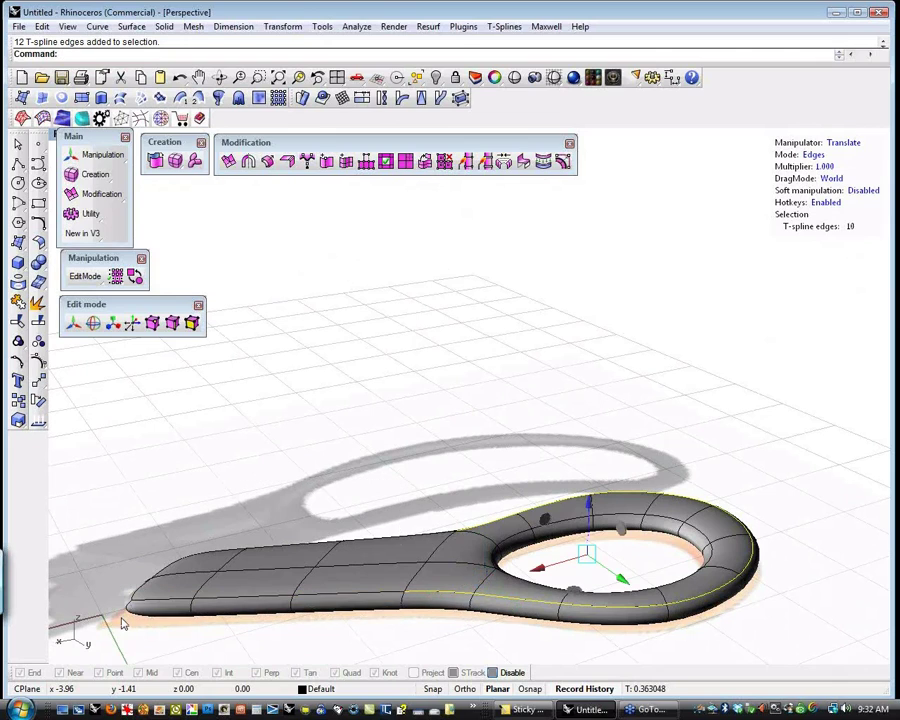
ctrl+click(441, 597)
right_drag(436, 594, 431, 436)
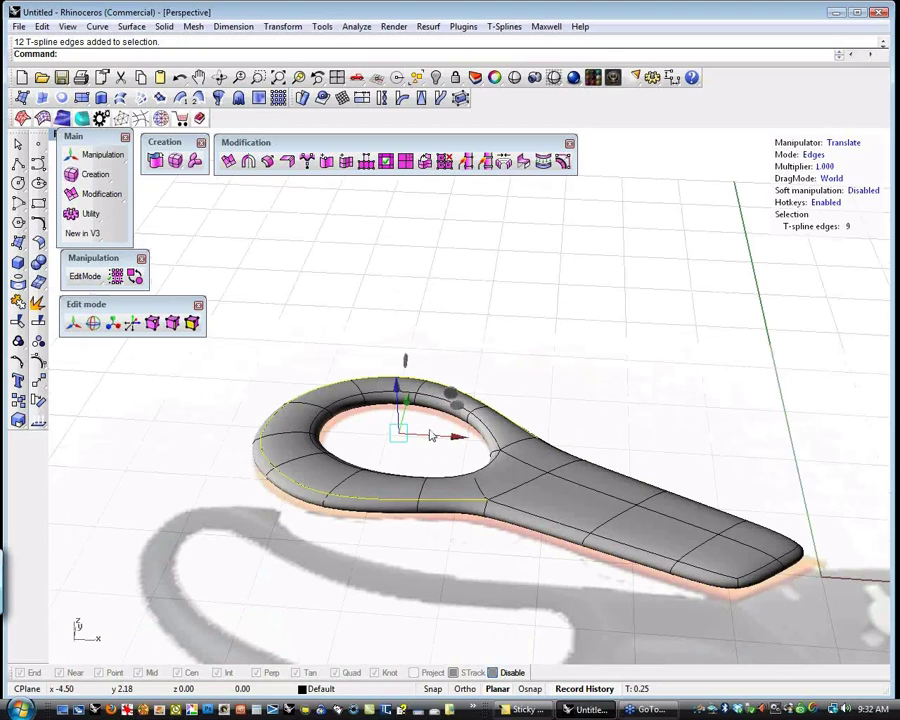
click(395, 377)
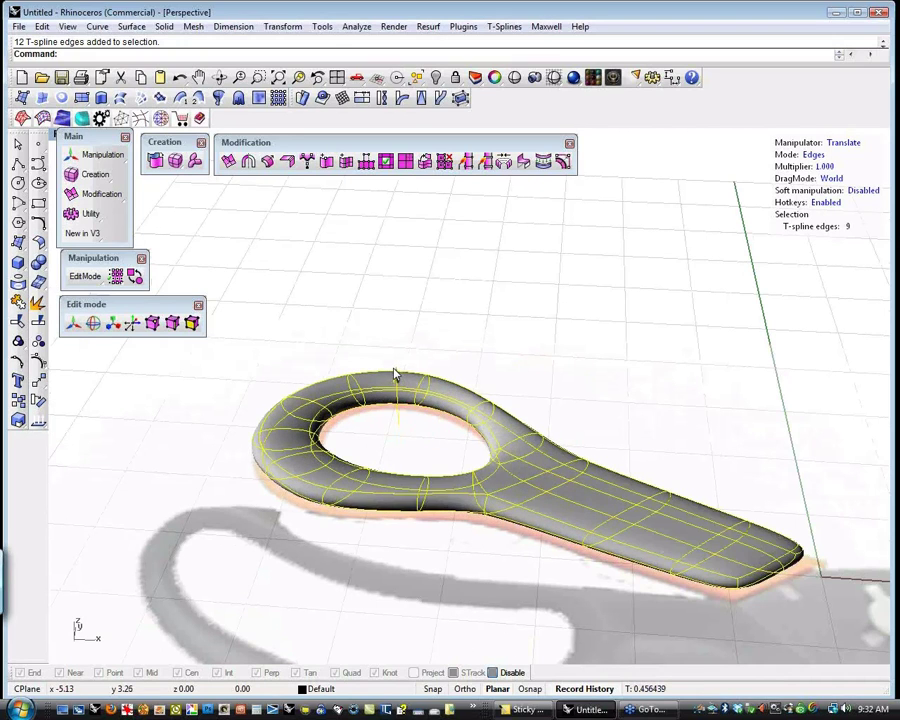
mouse_move(395, 375)
mouse_down()
mouse_move(393, 349)
mouse_move(406, 344)
mouse_up()
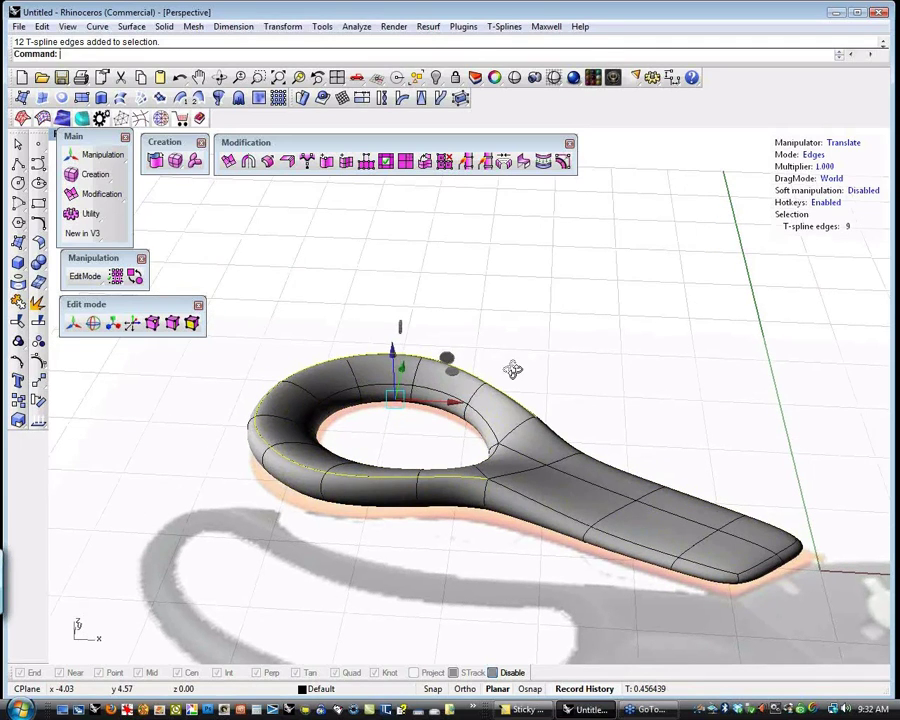
- Lower two upper outer vertices on the far side of the finger loop near its junction with the handle
right_drag(512, 370, 493, 491)
scroll(493, 491, up, 5)
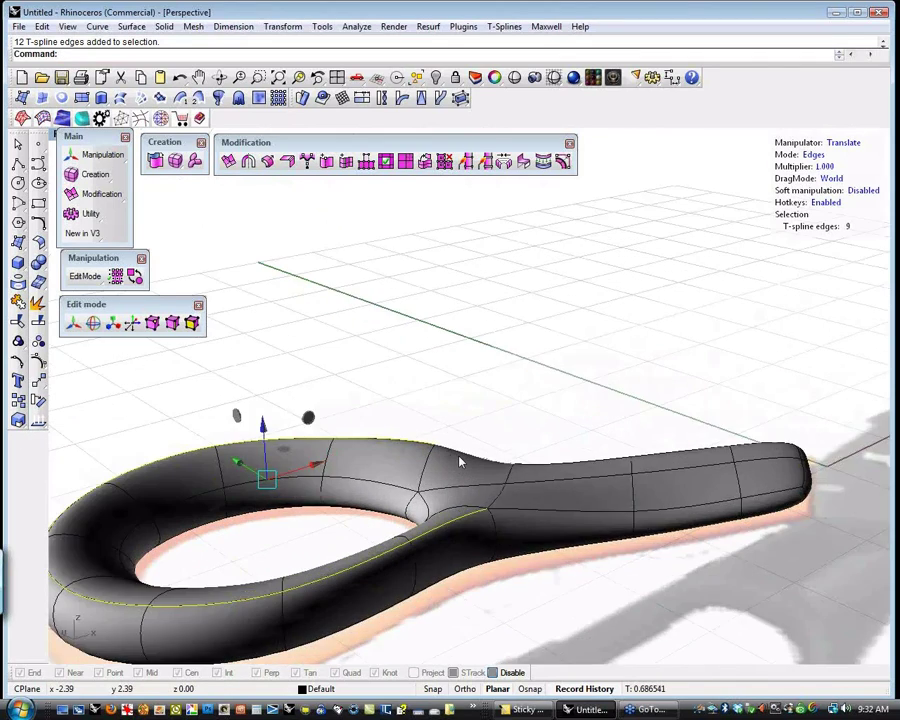
key(F9)
click(412, 412)
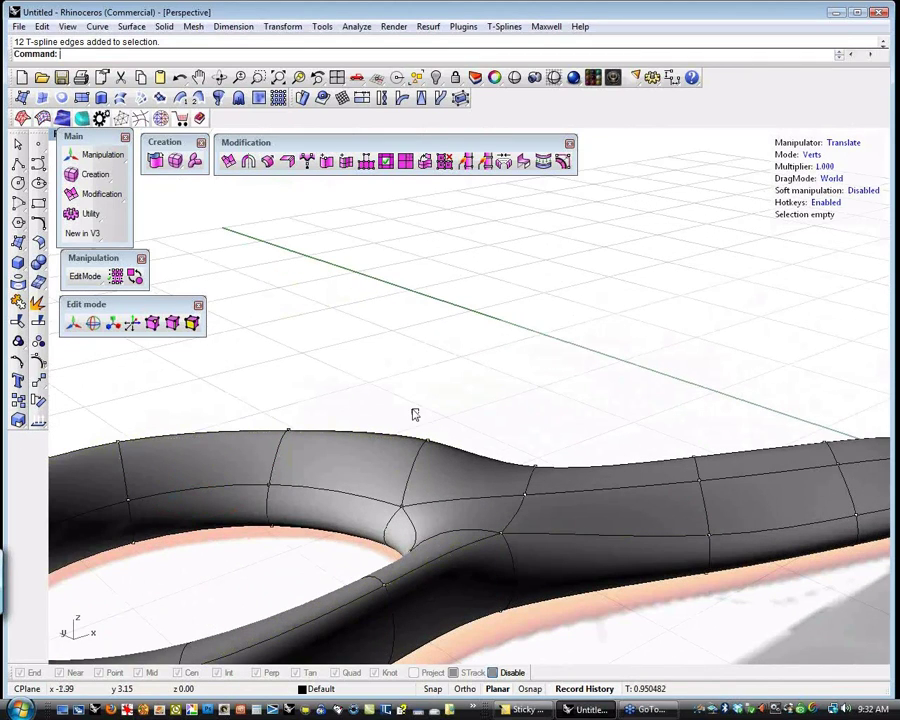
click(427, 440)
drag(430, 393, 430, 430)
click(350, 400)
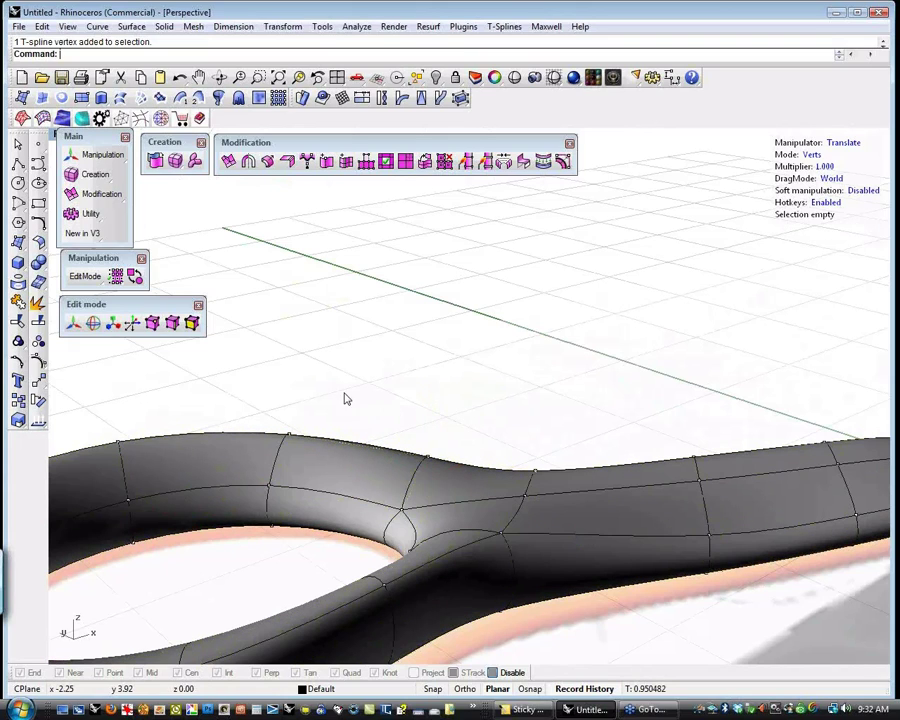
click(288, 434)
drag(288, 434, 285, 388)
click(426, 378)
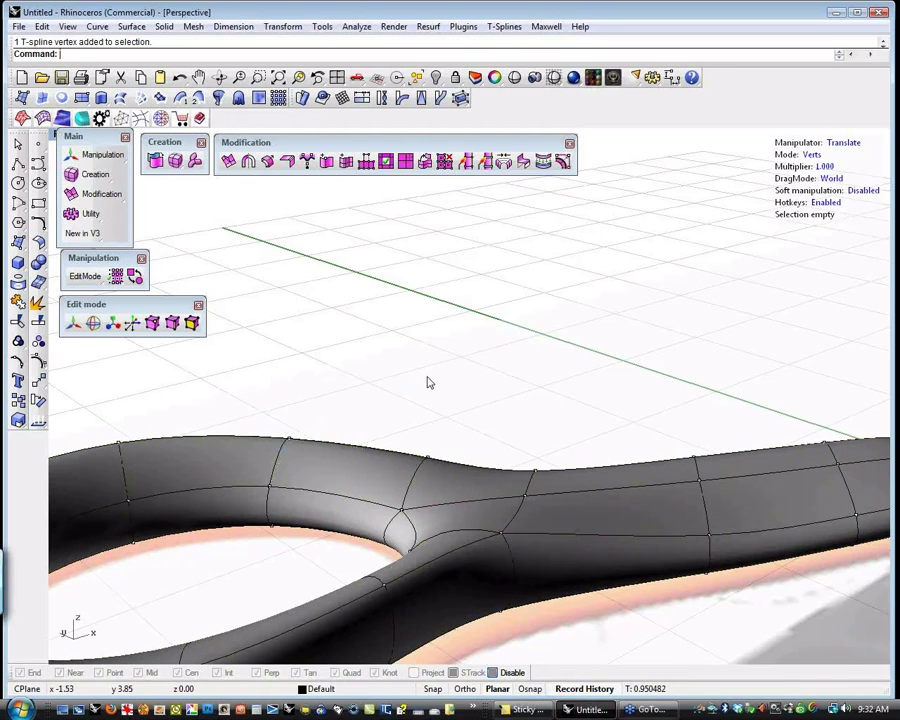
- Lower two upper outer vertices on the opposite side of the finger loop to smooth its transition into the handle
key(Left)
key(Left)
right_drag(473, 520, 785, 488)
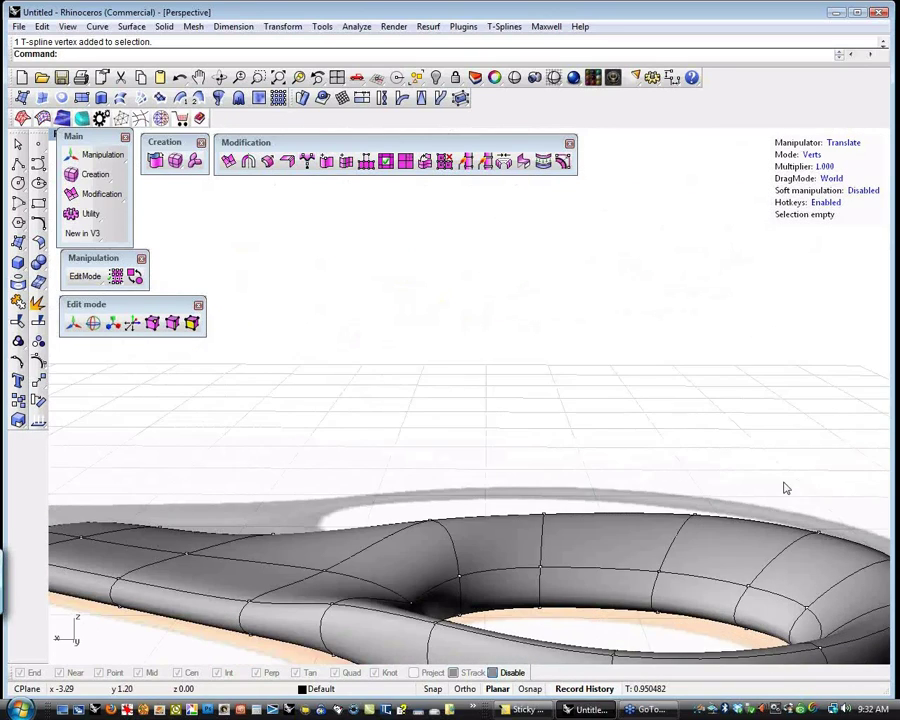
click(430, 521)
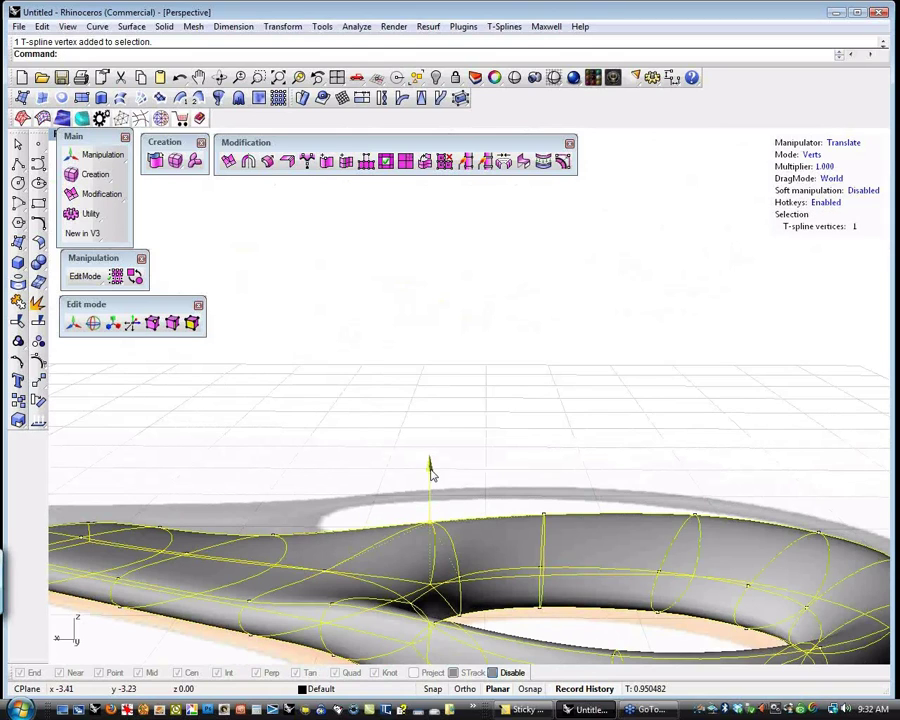
drag(432, 474, 438, 503)
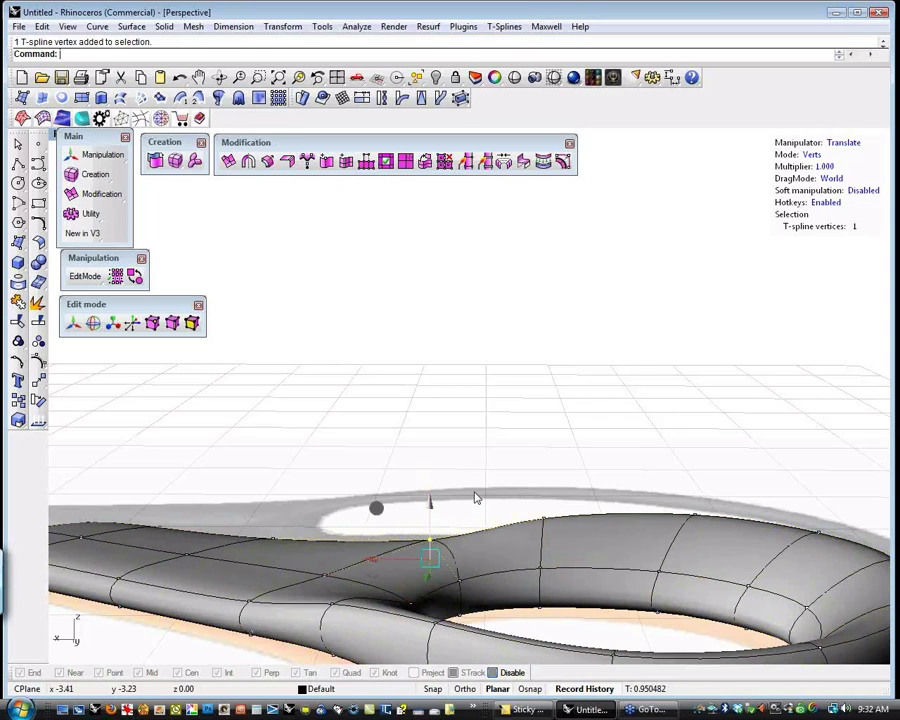
drag(528, 472, 566, 534)
mouse_move(545, 460)
mouse_down()
mouse_move(546, 470)
mouse_move(528, 466)
mouse_up()
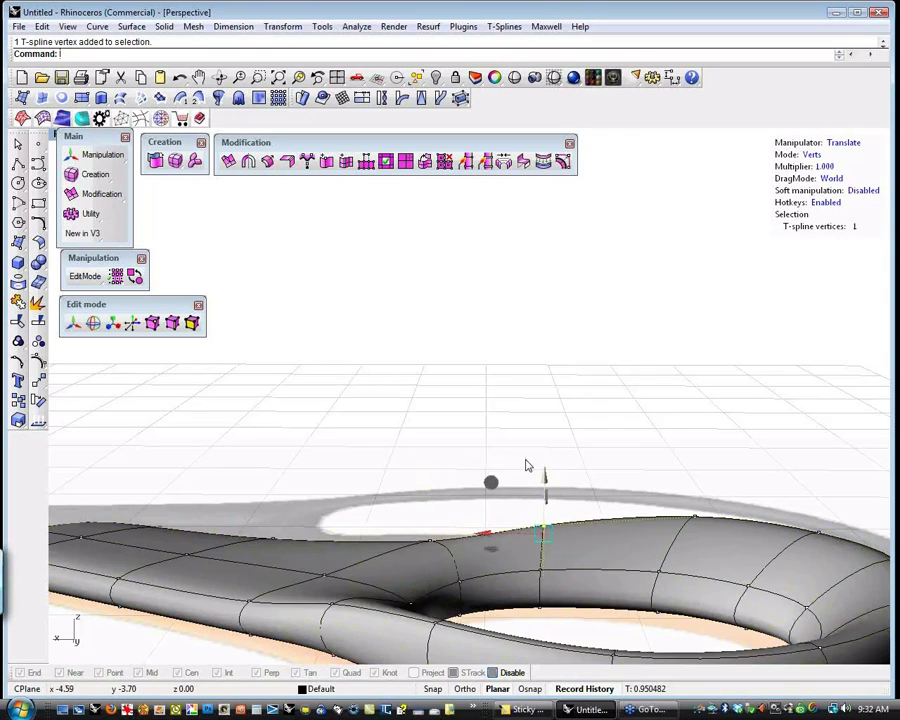
click(472, 438)
- Move four upper inner edges along one side of the finger hole outward to widen the opening
scroll(522, 440, down, 4)
right_drag(524, 441, 362, 425)
right_drag(352, 513, 460, 581)
key(s)
click(430, 495)
shift+click(447, 550)
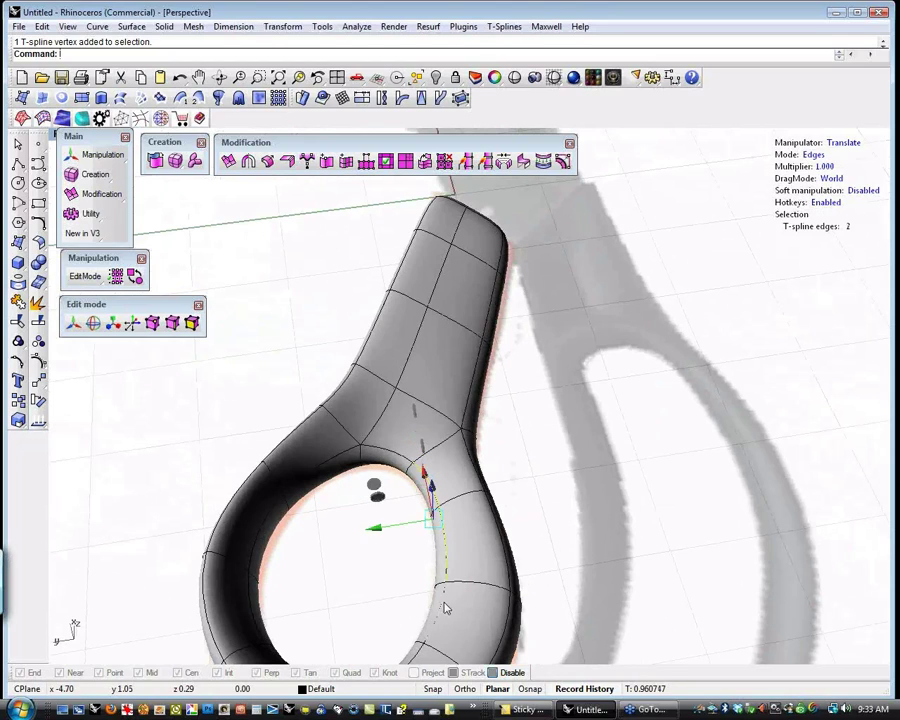
shift+click(443, 608)
shift+click(420, 650)
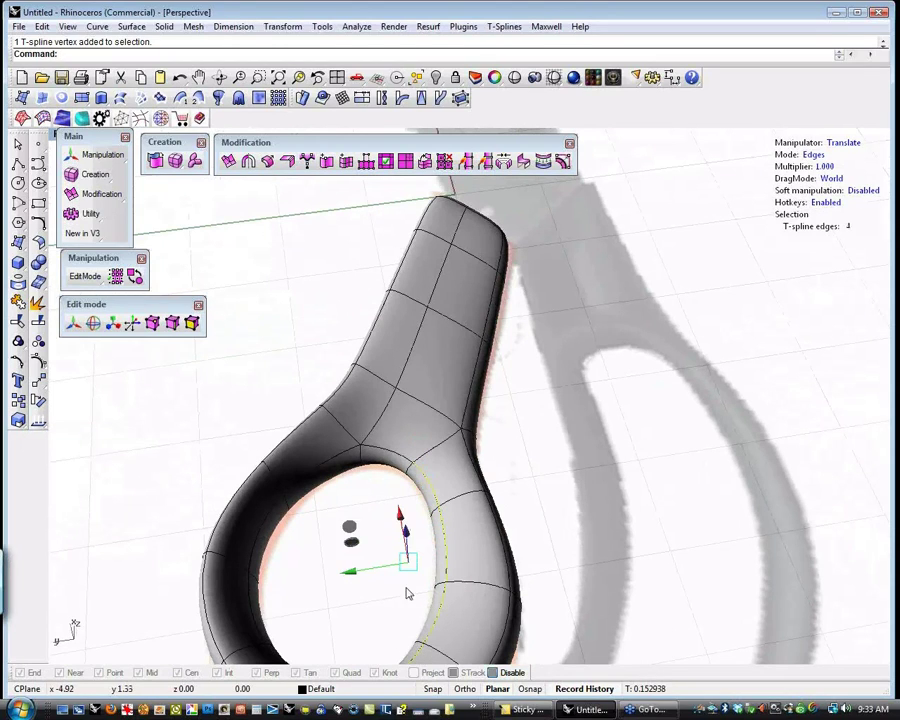
drag(353, 527, 386, 540)
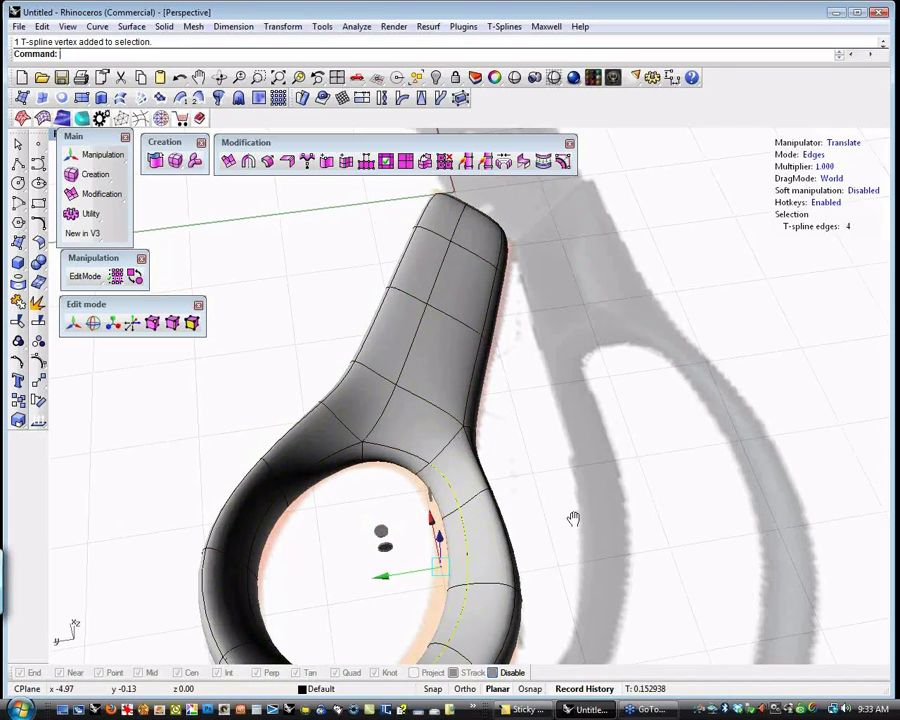
- Shift the four lower inner edges along the same side of the finger hole to adjust its inner wall
shift+right_drag(573, 518, 440, 610)
mouse_move(502, 531)
right_down()
mouse_move(536, 556)
mouse_move(489, 545)
right_up()
click(484, 461)
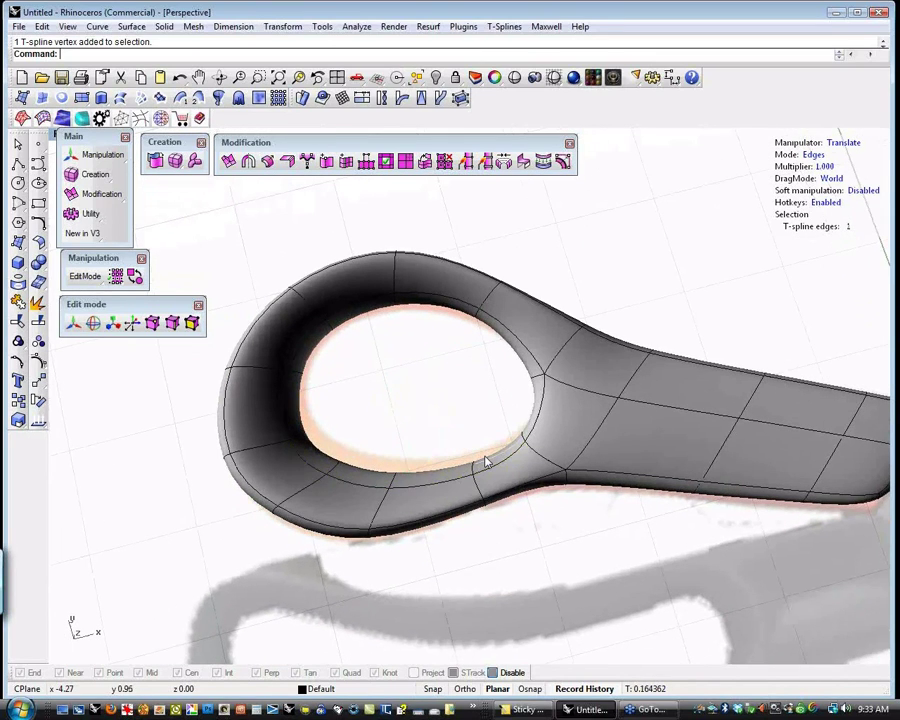
shift+click(446, 474)
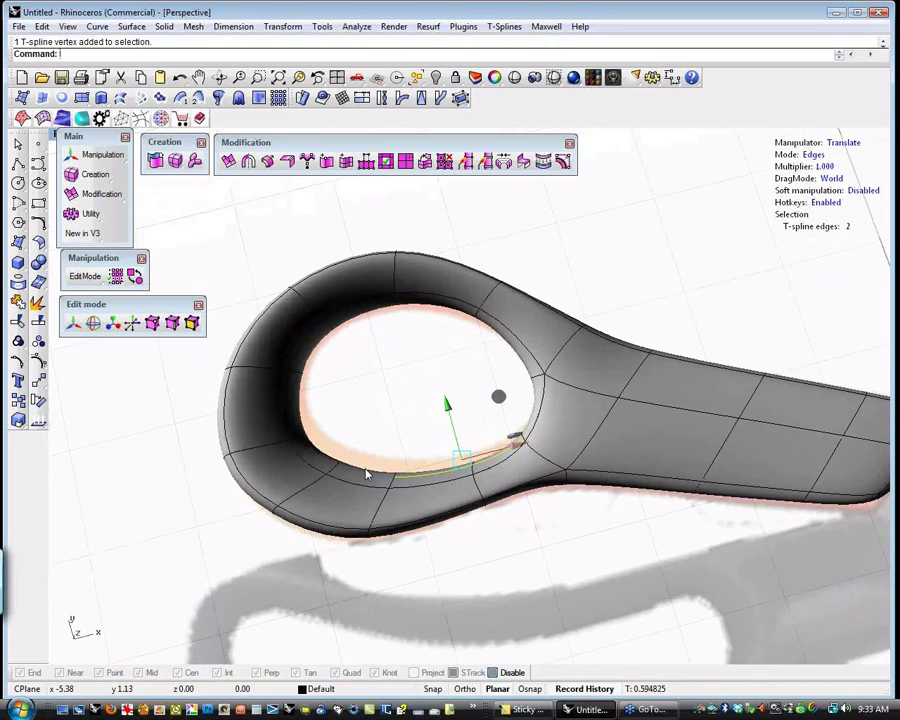
shift+click(328, 459)
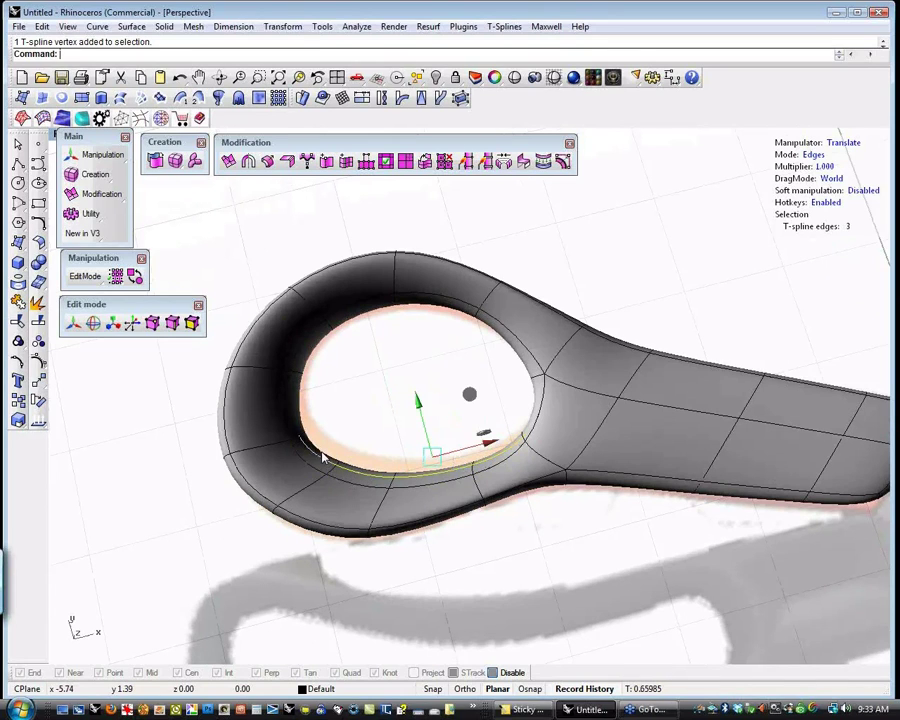
shift+click(376, 456)
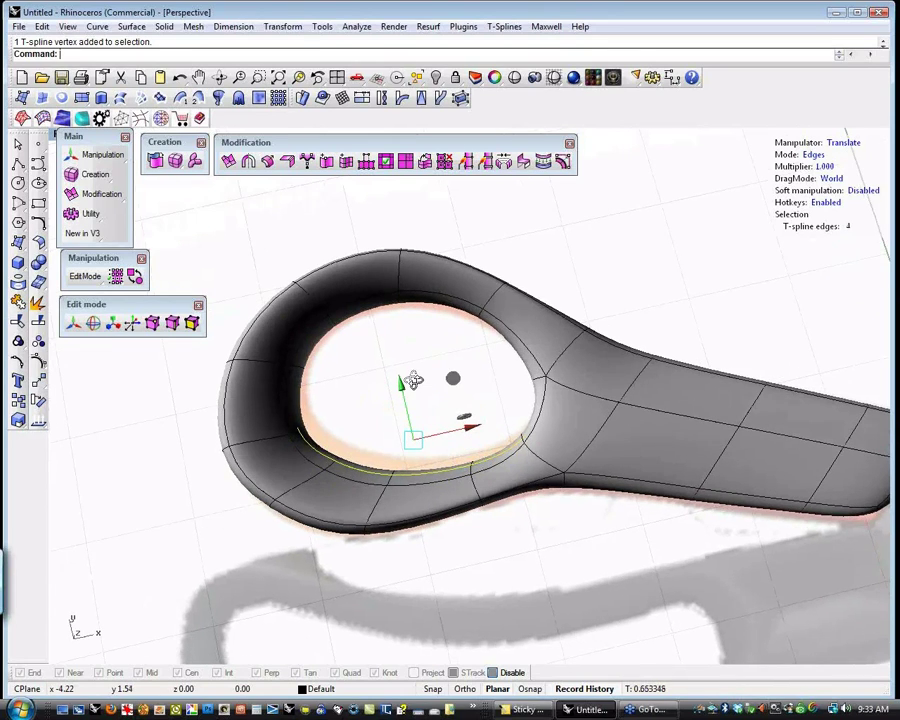
right_drag(413, 381, 518, 433)
scroll(517, 430, up, 2)
drag(448, 405, 458, 404)
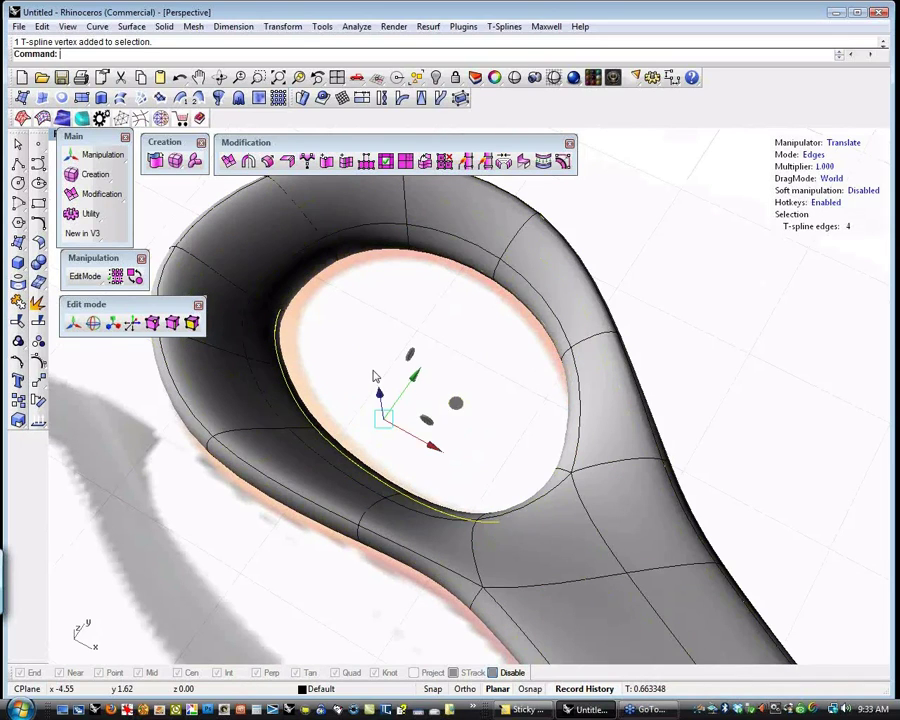
click(367, 377)
scroll(427, 452, down, 1)
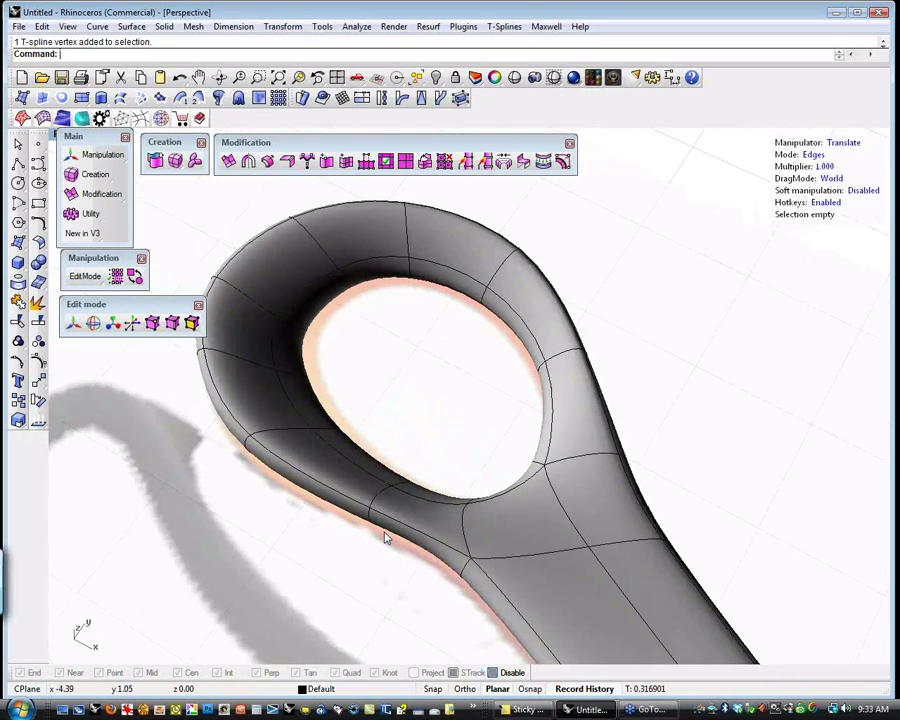
- Raise the underside inner edge of the finger hole next to its junction with the handle
shift+right_drag(366, 570, 368, 358)
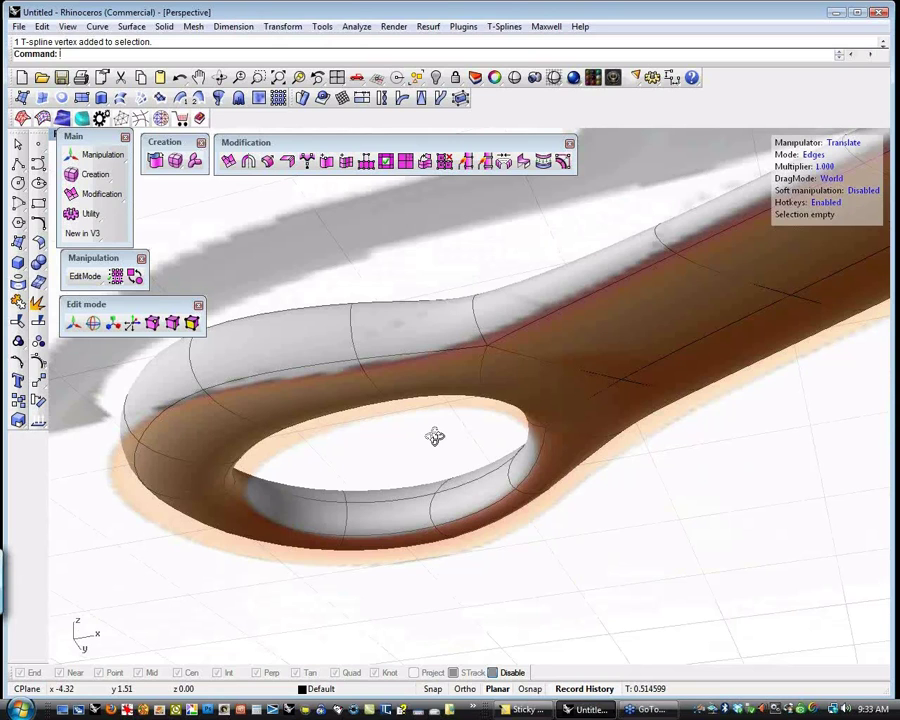
right_drag(434, 434, 529, 376)
right_drag(585, 416, 583, 498)
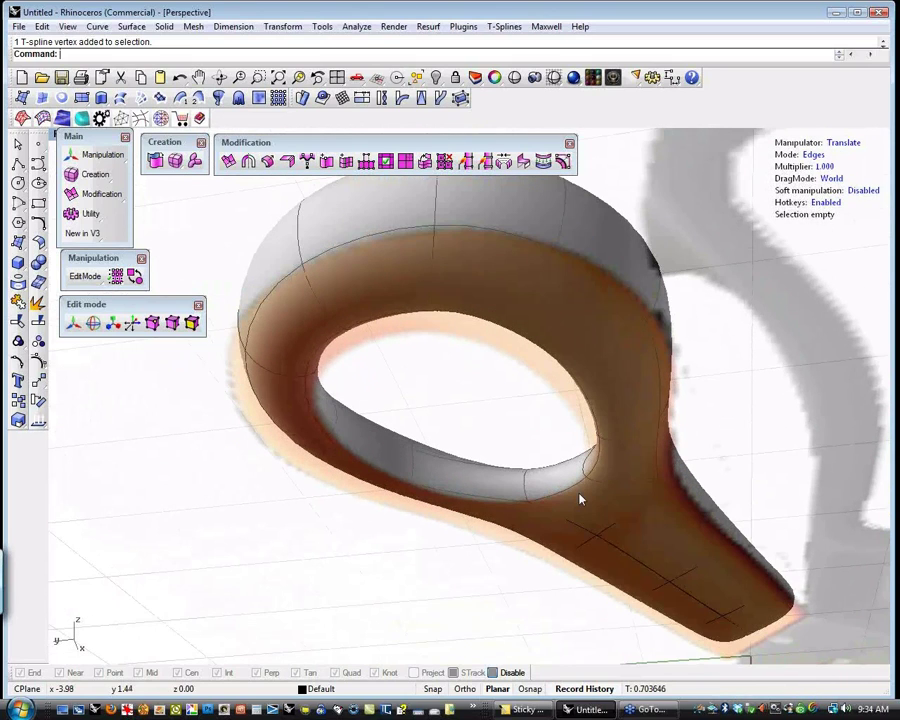
click(565, 500)
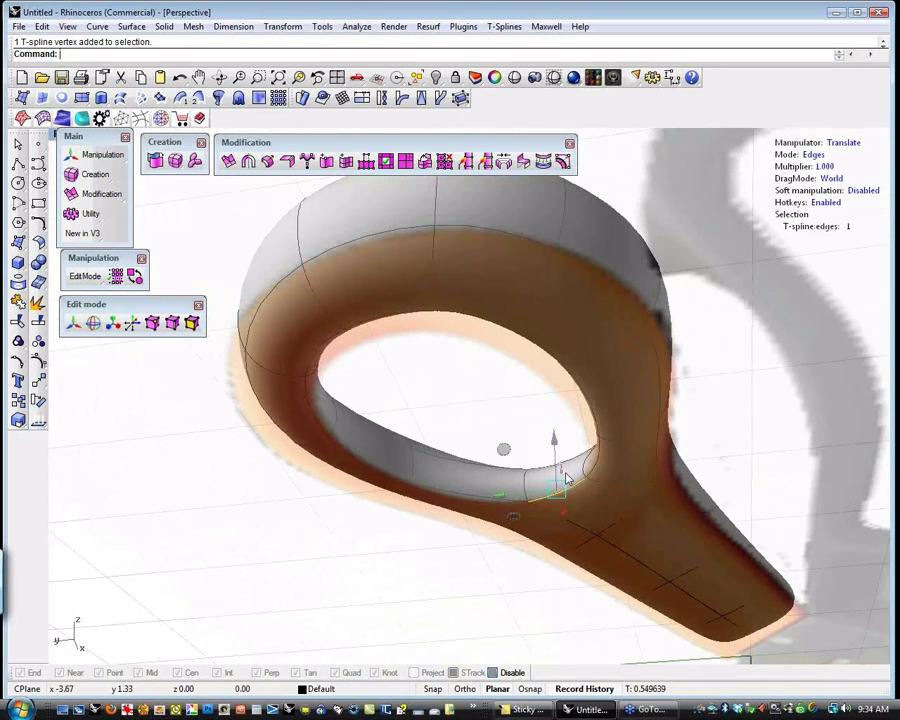
click(557, 435)
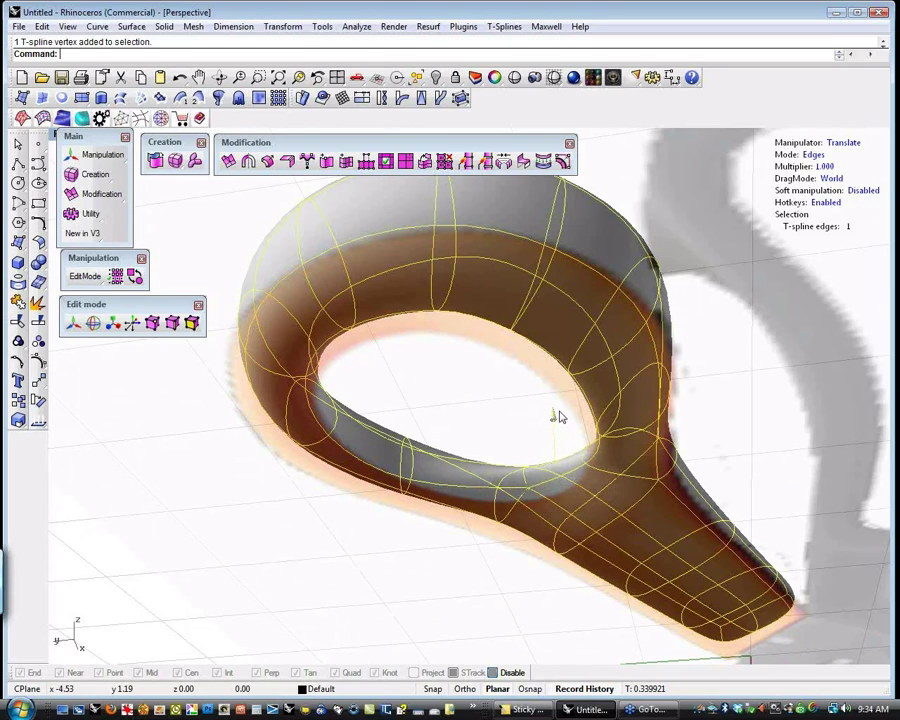
click(558, 416)
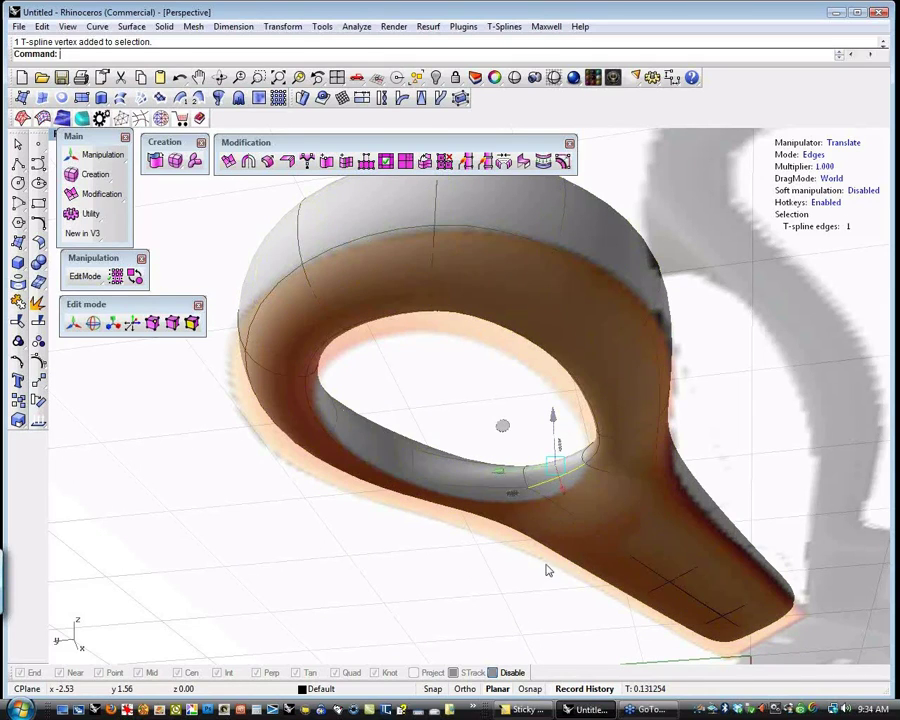
- Raise two lower inner vertices of the finger hole, one on its side wall and one near the handle junction
click(411, 481)
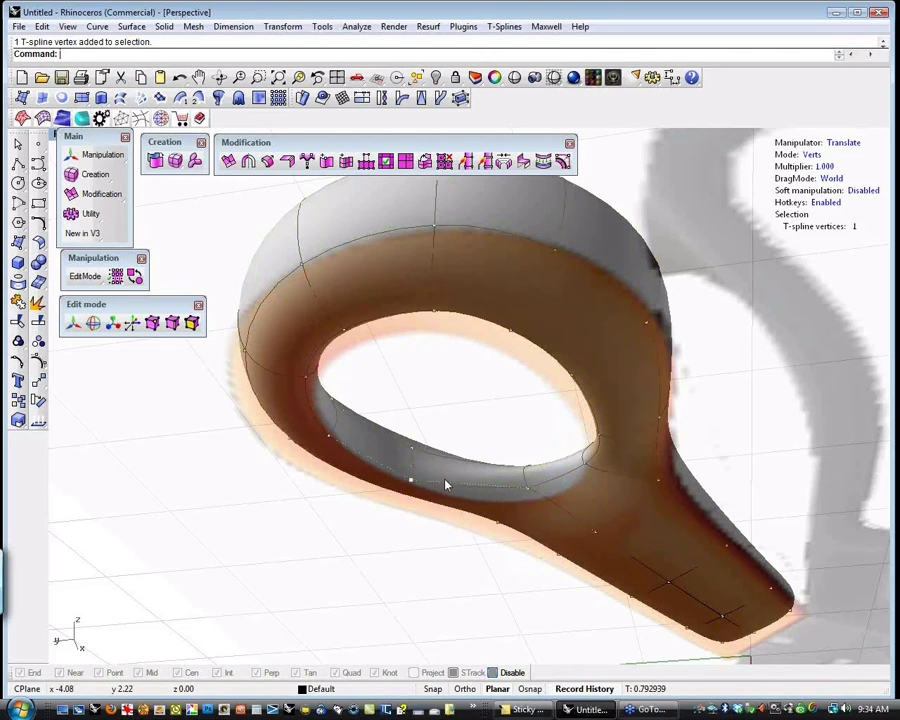
shift+click(598, 434)
key(Escape)
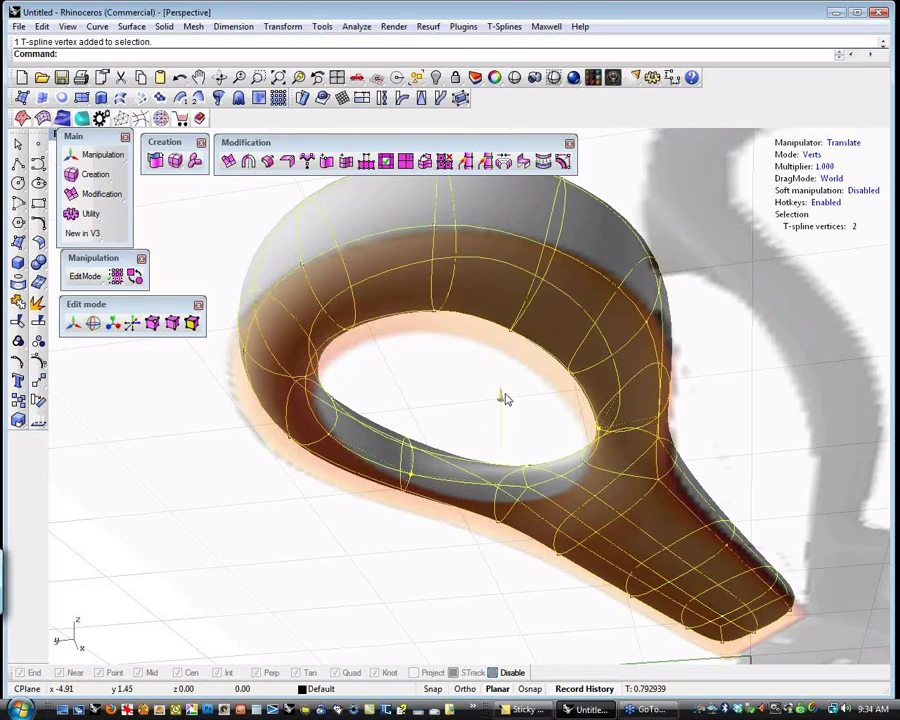
key(Escape)
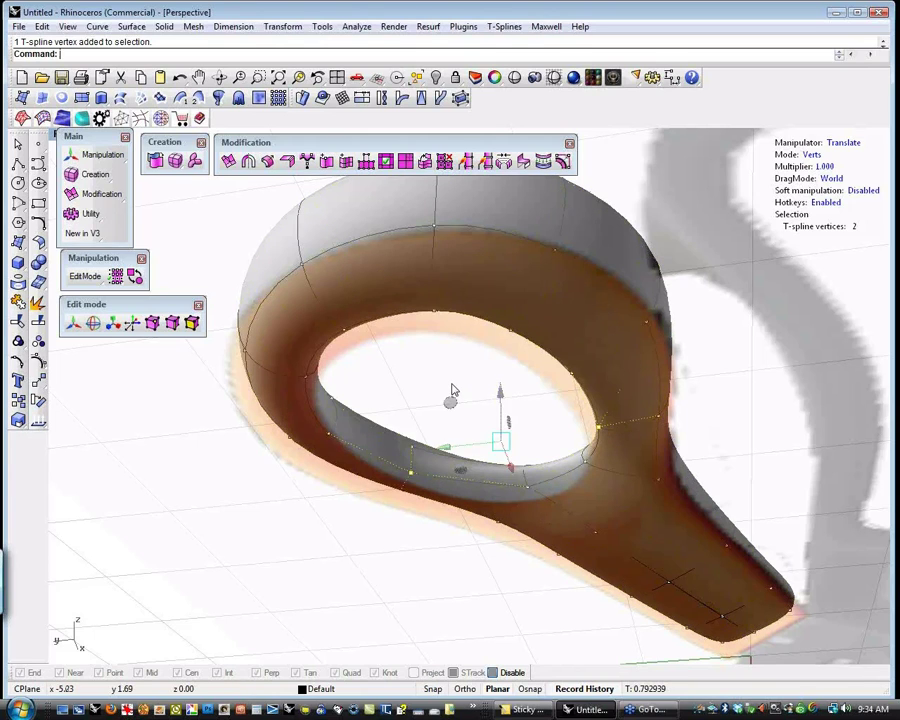
- Apply the yellow car paint material to the whole scissors handle
scroll(470, 398, down, 2)
right_drag(476, 398, 575, 530)
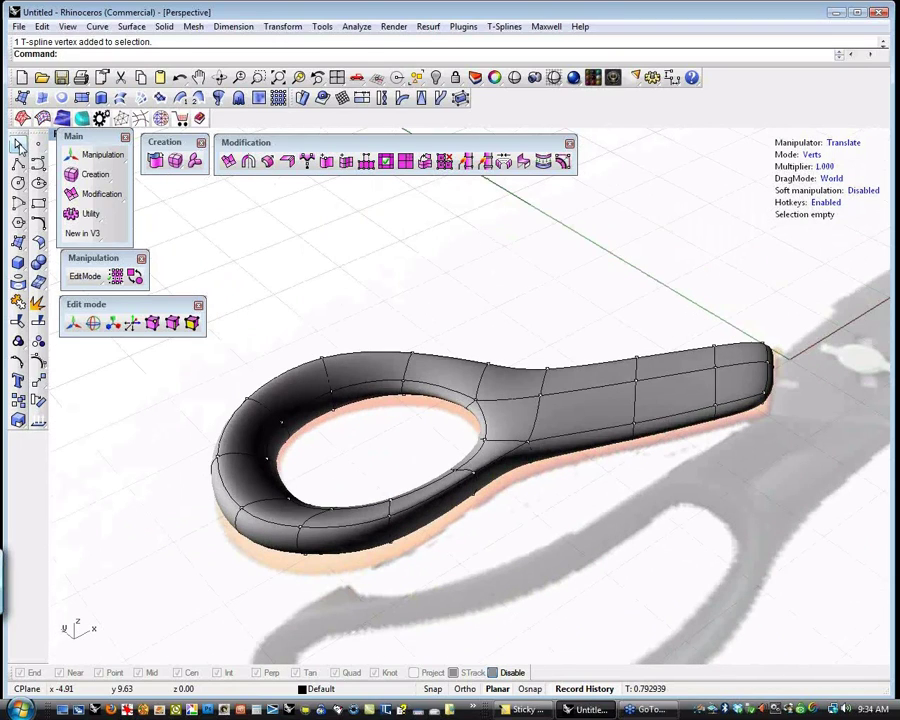
click(812, 155)
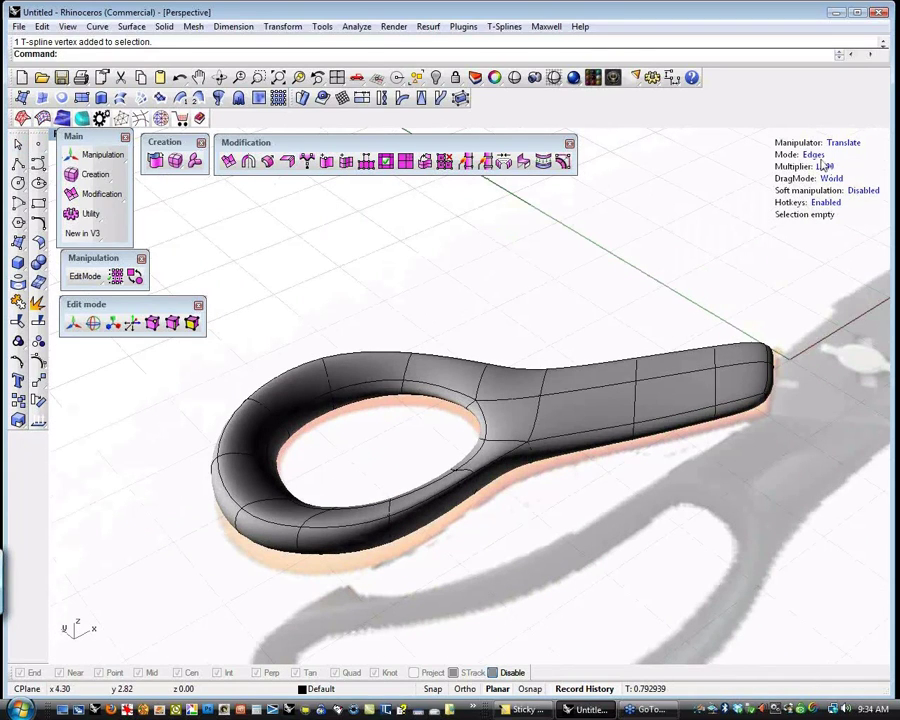
key(Tab)
key(Tab)
click(613, 79)
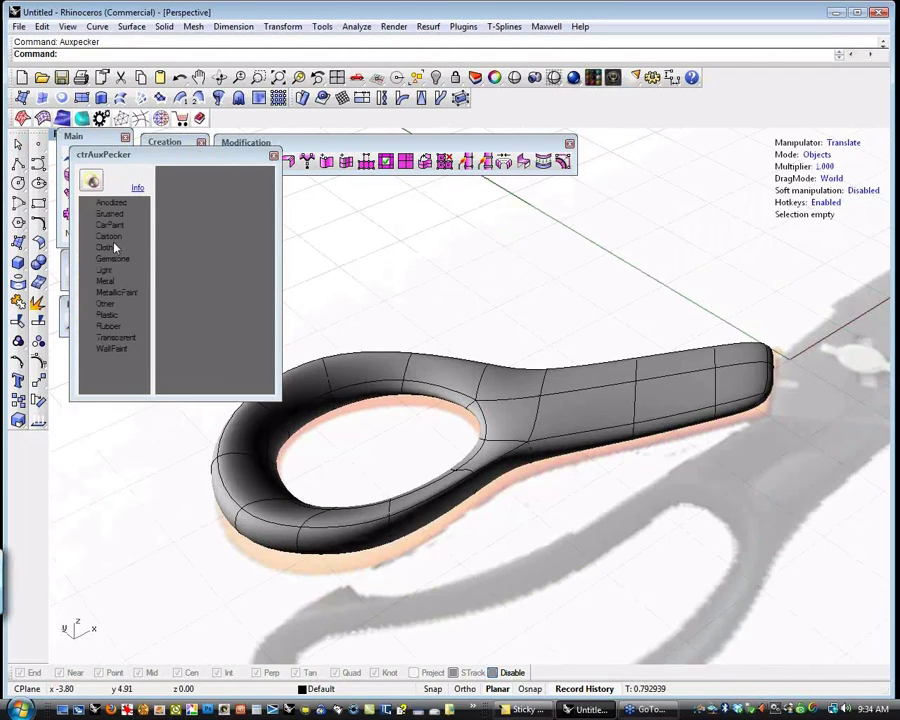
click(110, 226)
scroll(270, 300, down, 2)
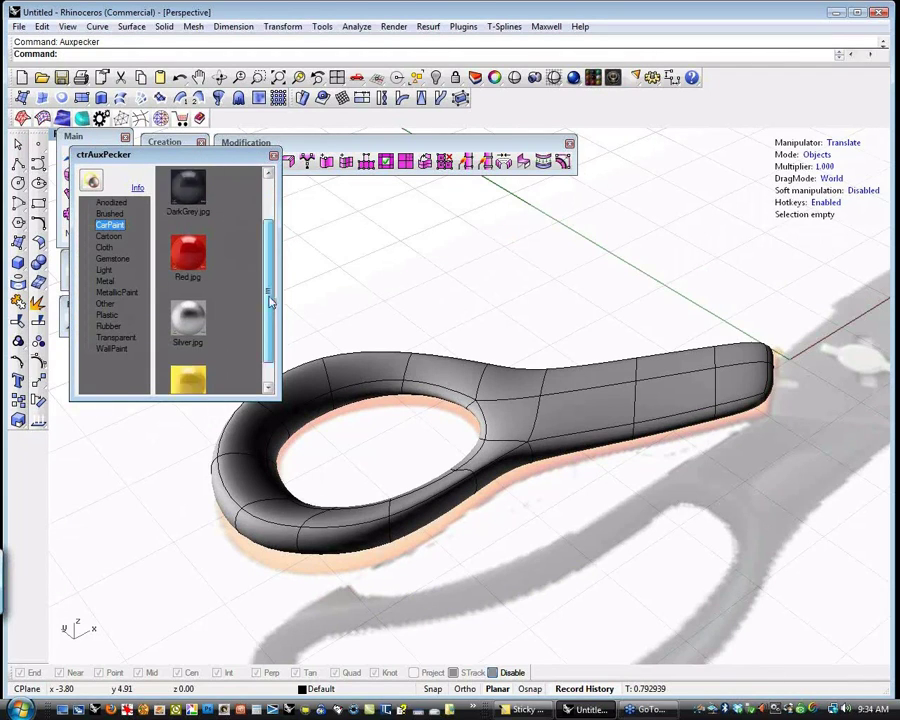
scroll(270, 300, down, 1)
click(494, 388)
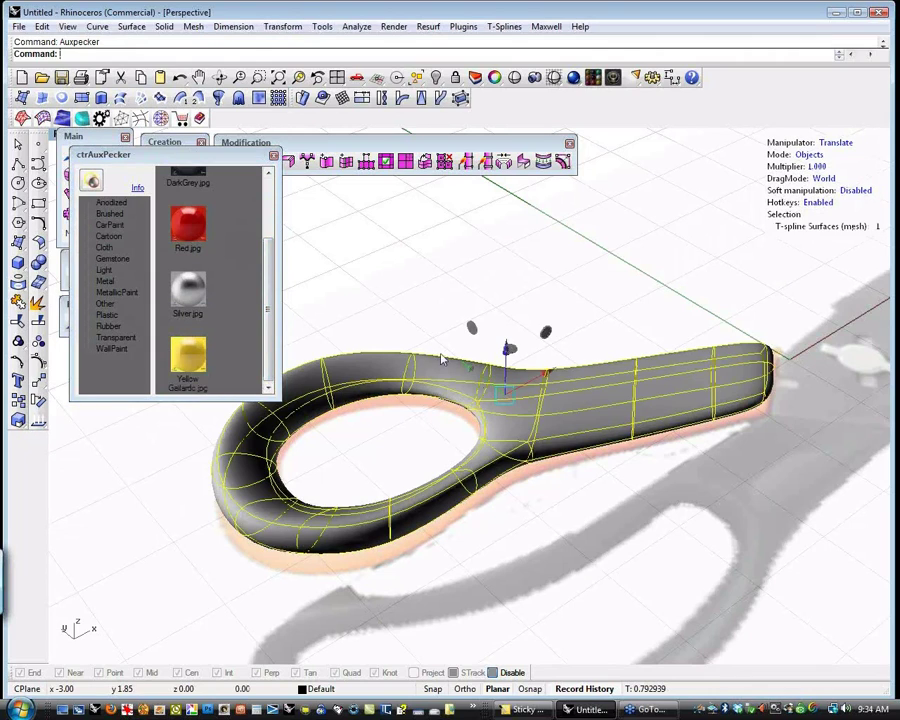
click(188, 355)
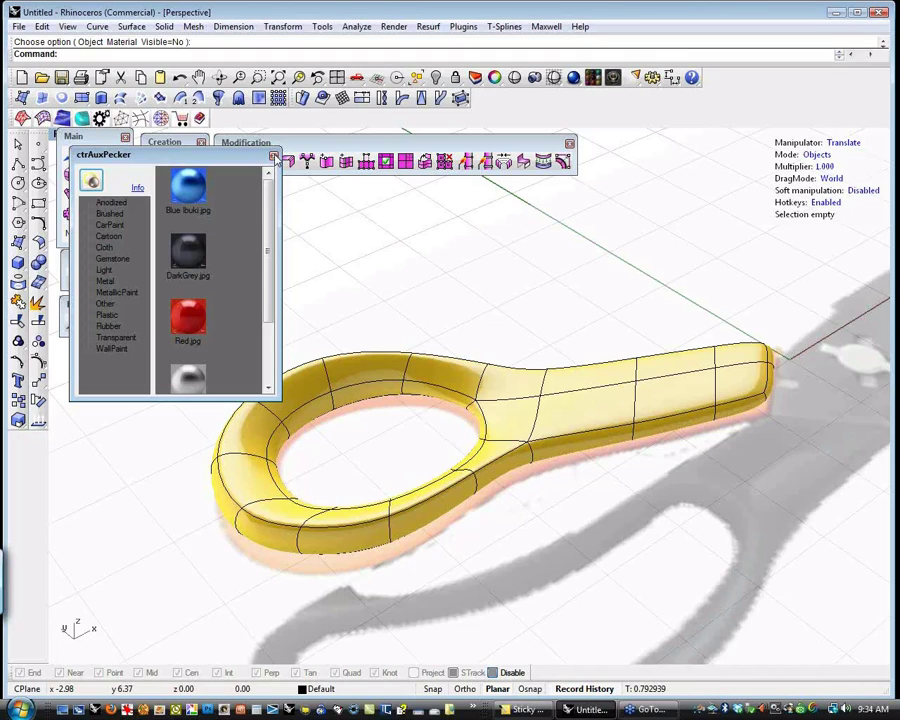
click(274, 157)
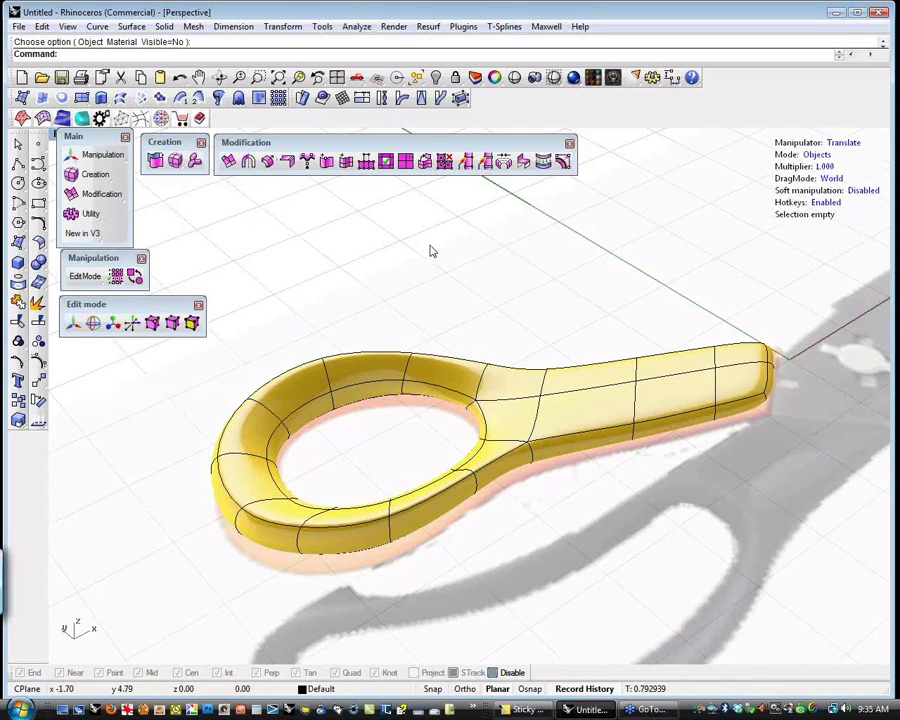
- Lower the two inner edges where the finger hole meets the handle
right_drag(346, 342, 446, 331)
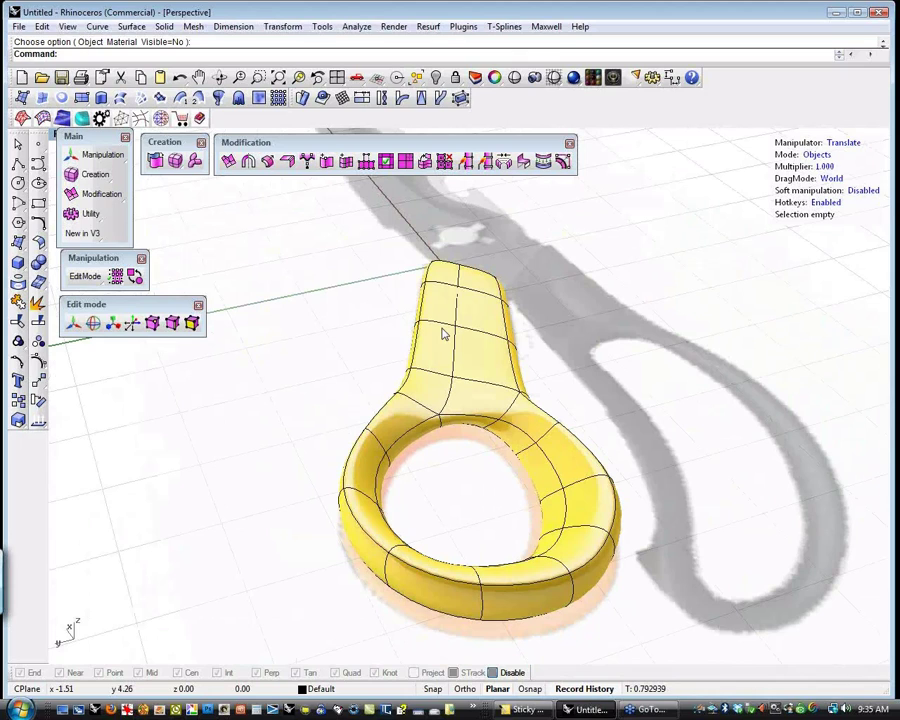
click(492, 416)
click(458, 474)
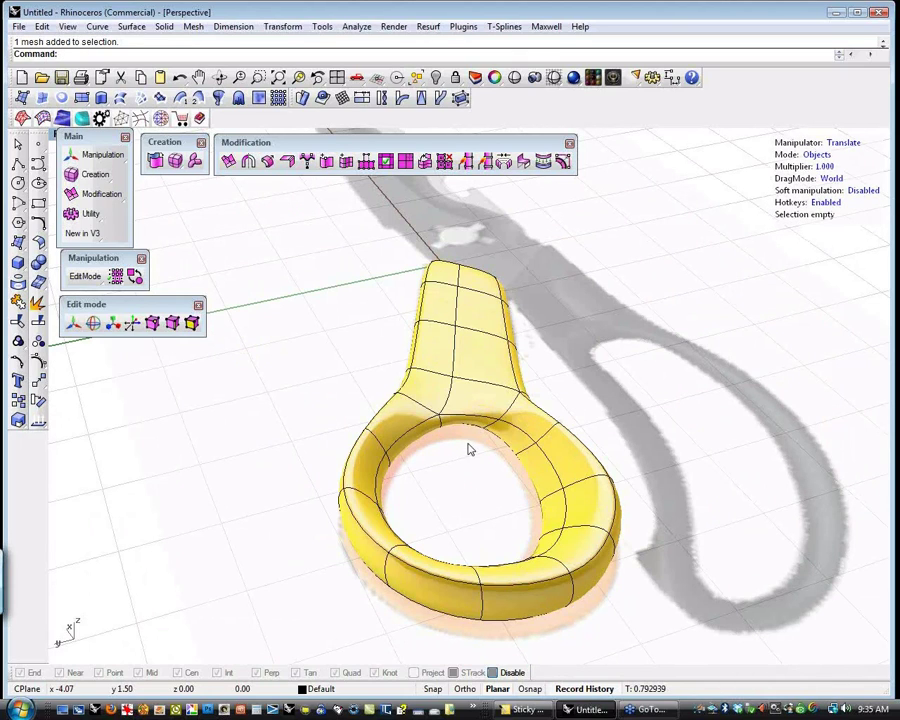
key(s)
drag(468, 438, 460, 405)
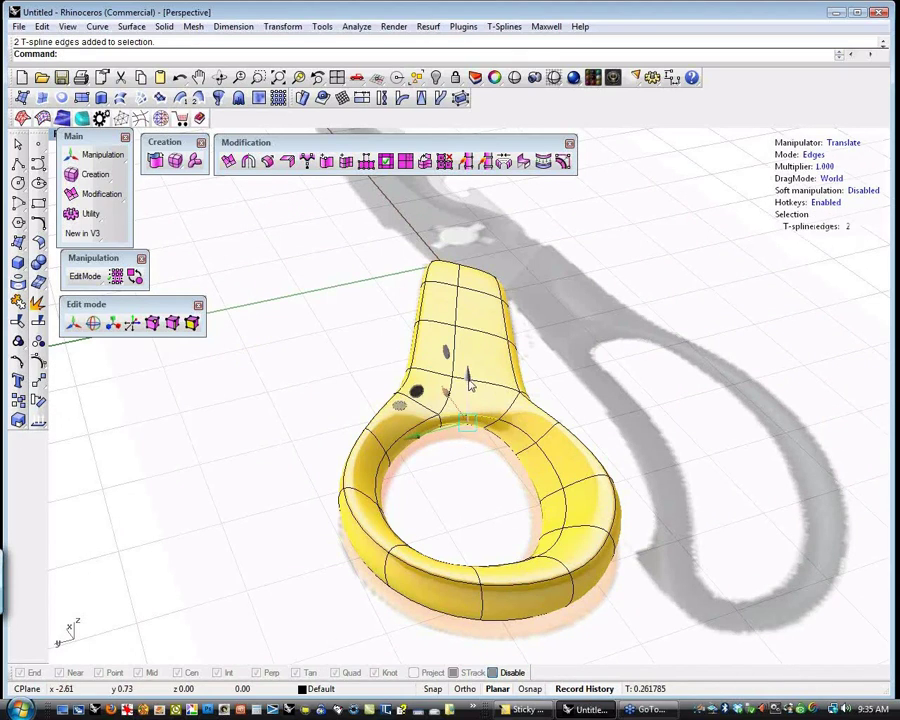
key(Tab)
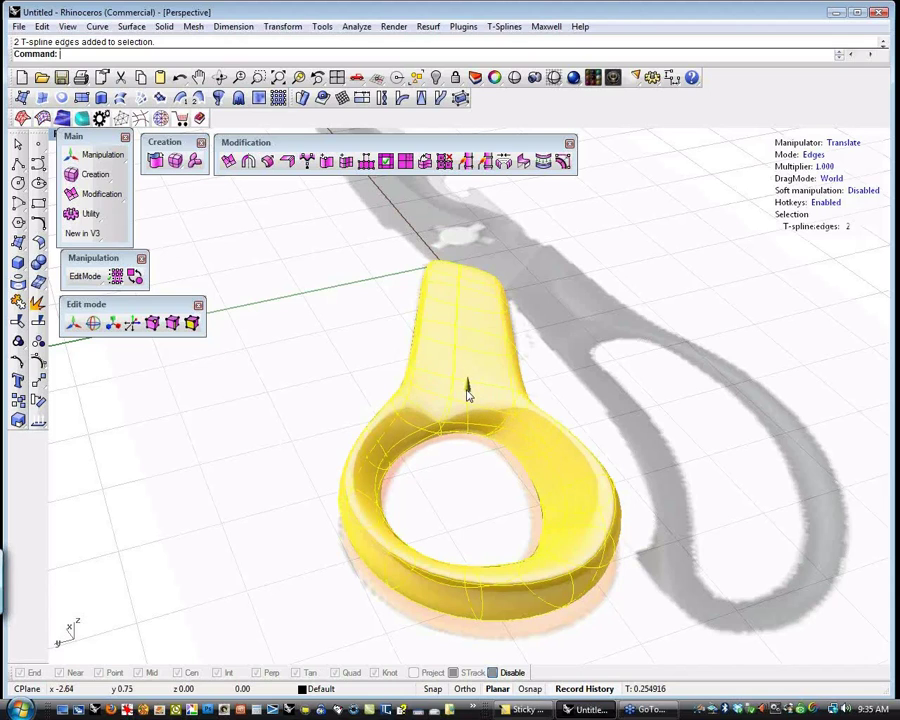
click(460, 480)
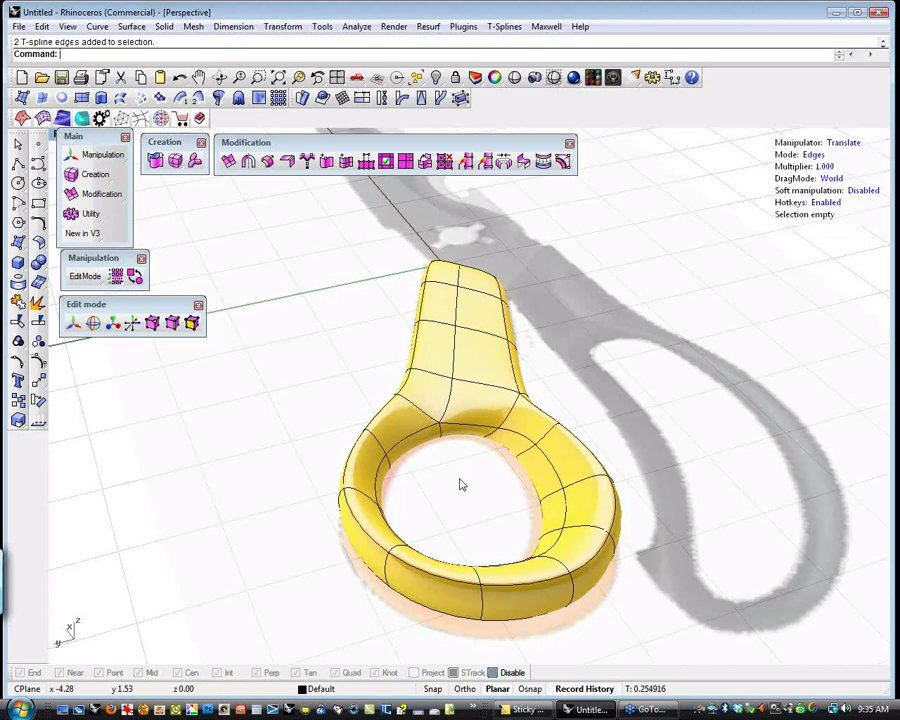
- Move the upper inner vertex at the finger hole's handle junction horizontally toward the handle
right_drag(430, 489, 506, 481)
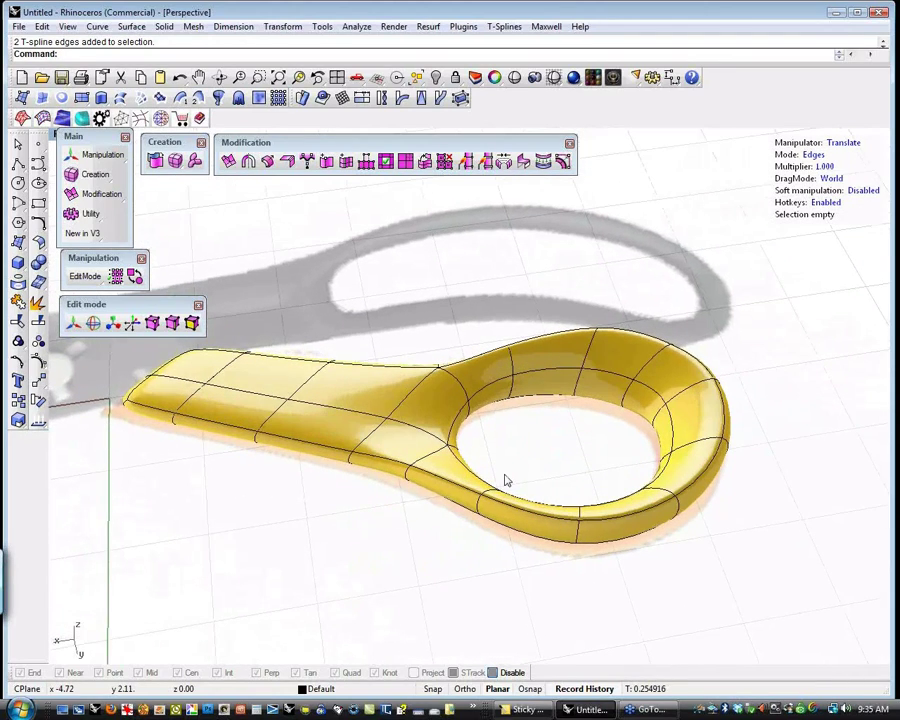
click(446, 445)
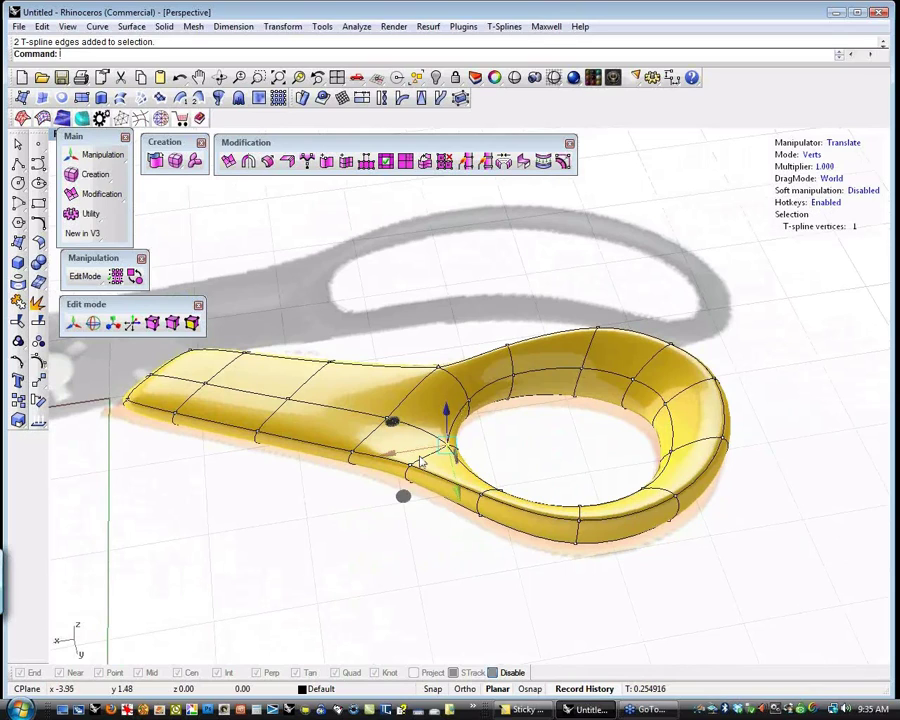
click(398, 495)
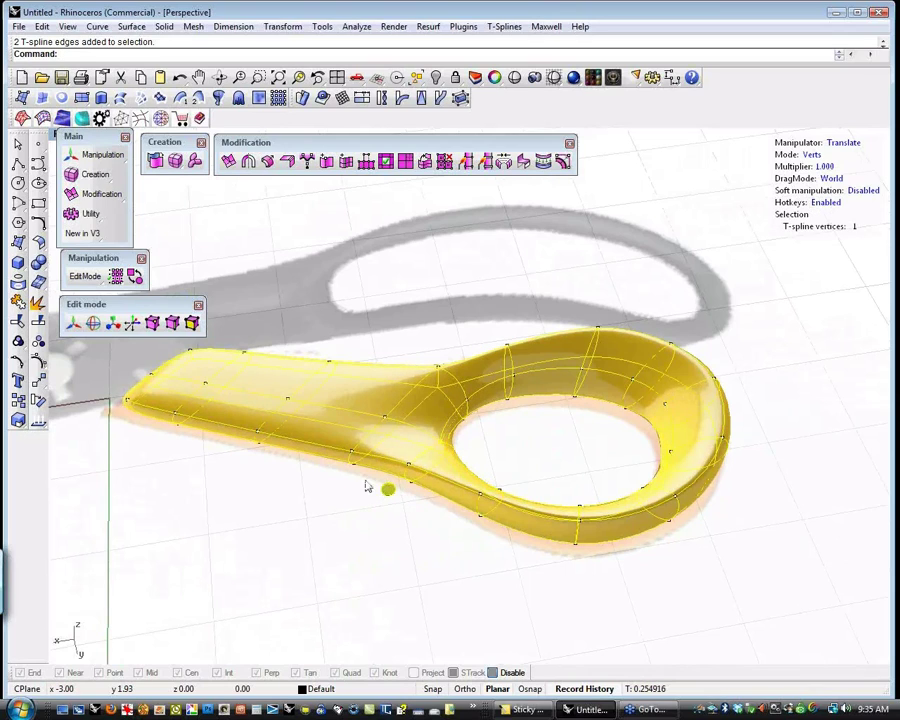
drag(367, 487, 340, 480)
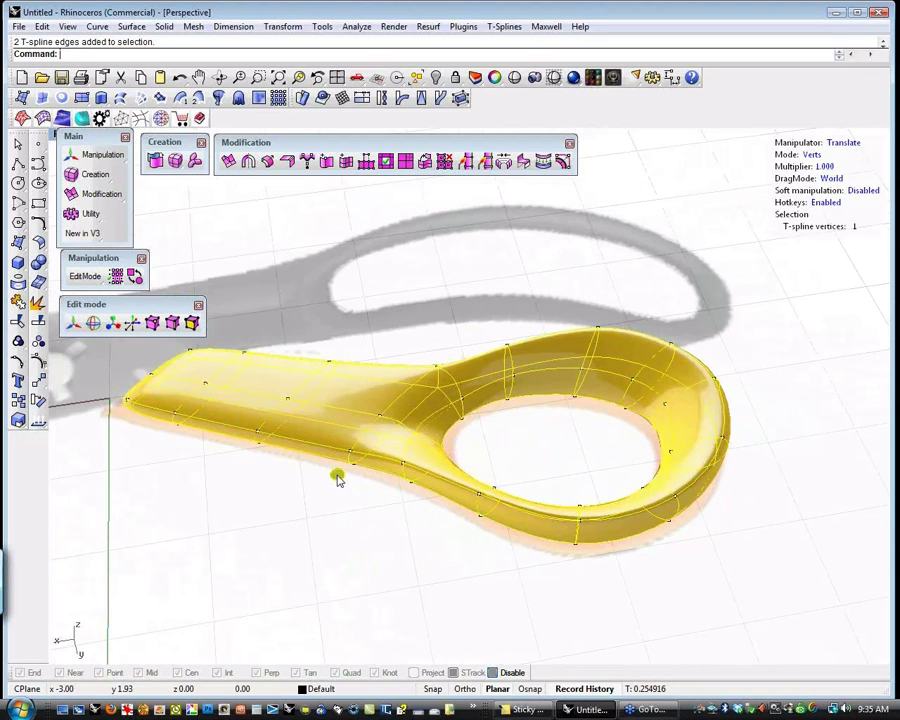
click(350, 526)
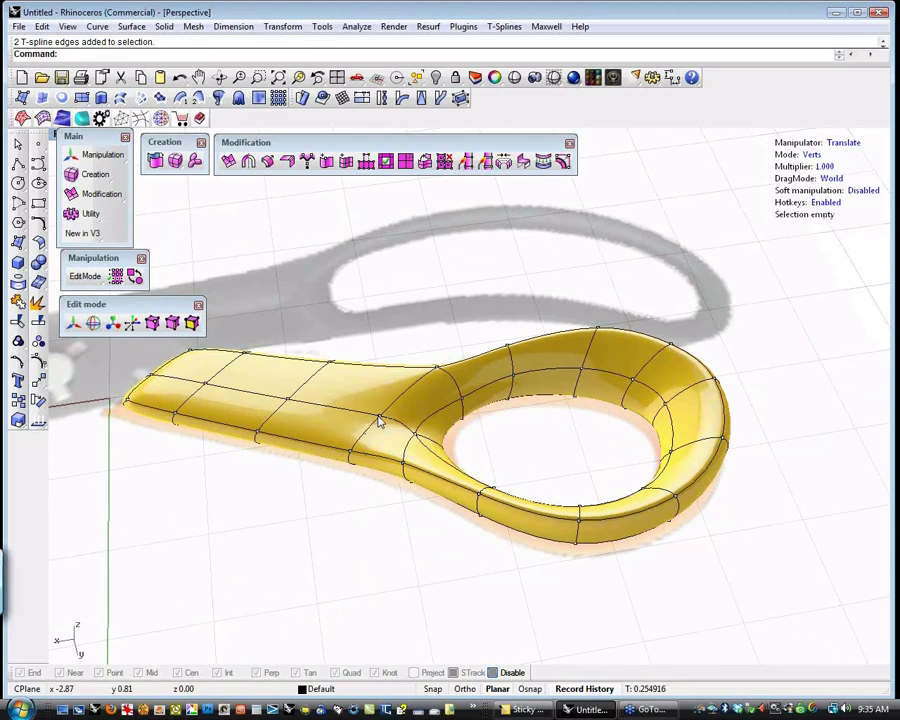
- Shift the upper centreline vertices of the handle toward its tip to space them out from the finger hole
click(380, 421)
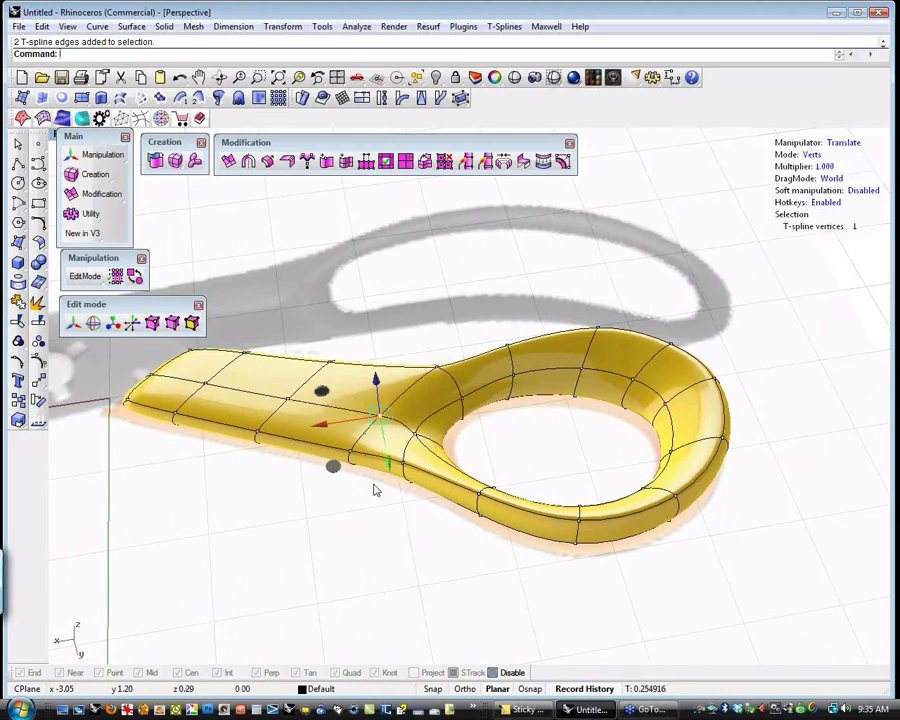
click(321, 471)
drag(310, 471, 176, 442)
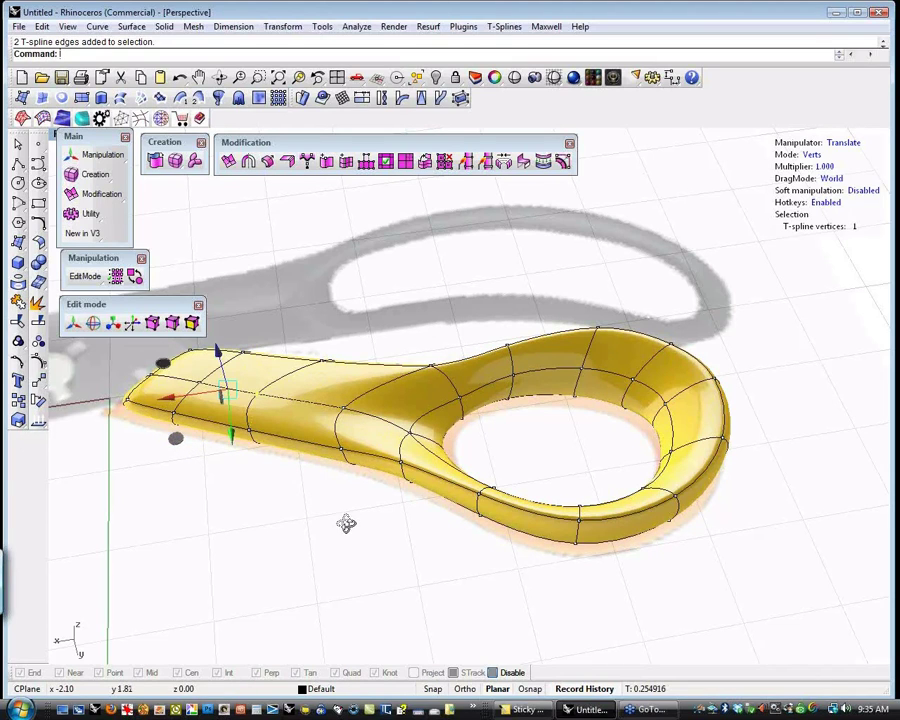
- Insert a simple edge row along the outer wall of the finger loop, below the seven upper rim edges, leaving the handle edges out
right_drag(352, 530, 516, 295)
shift+right_drag(580, 297, 506, 290)
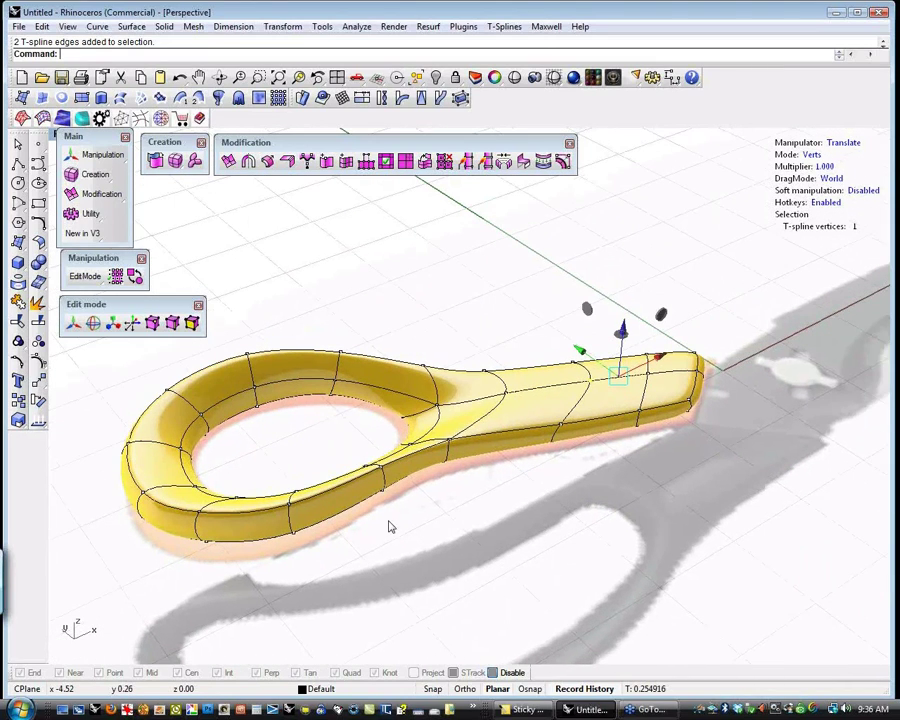
shift+right_drag(370, 440, 373, 439)
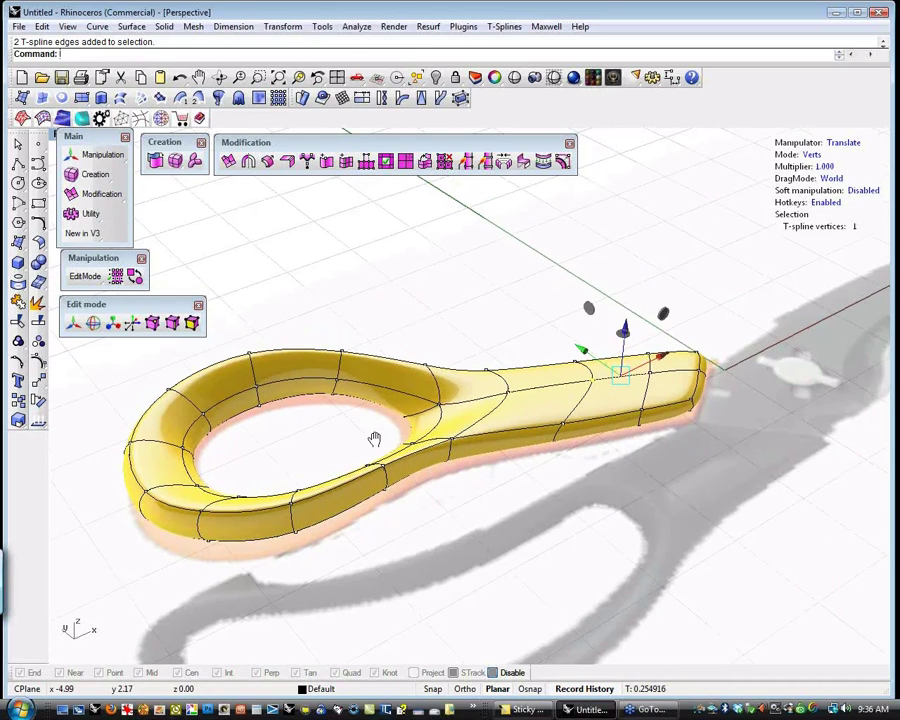
right_drag(397, 477, 357, 422)
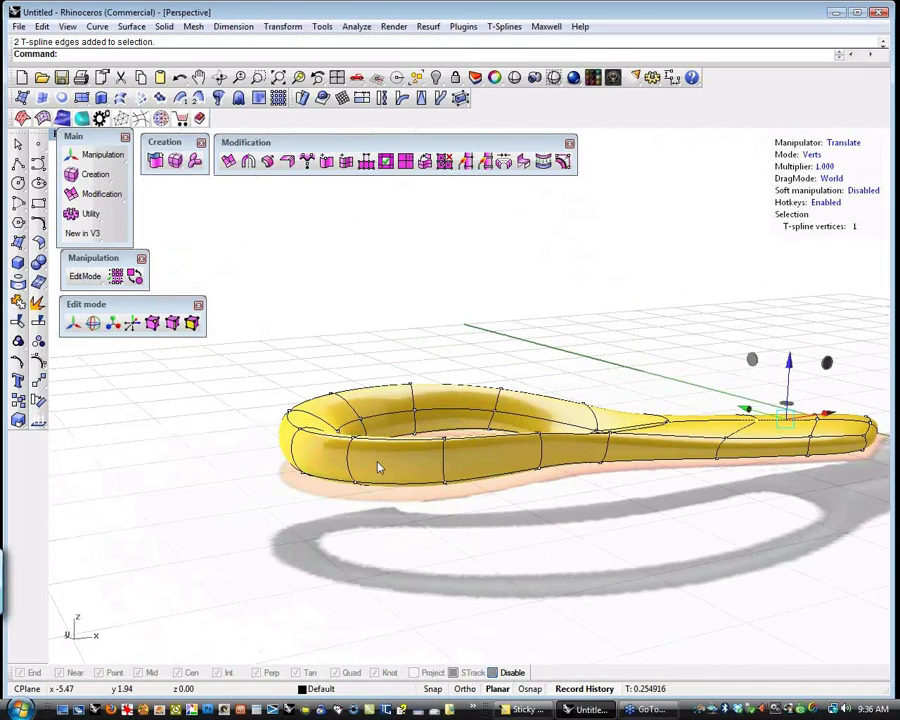
right_drag(424, 460, 436, 485)
key(s)
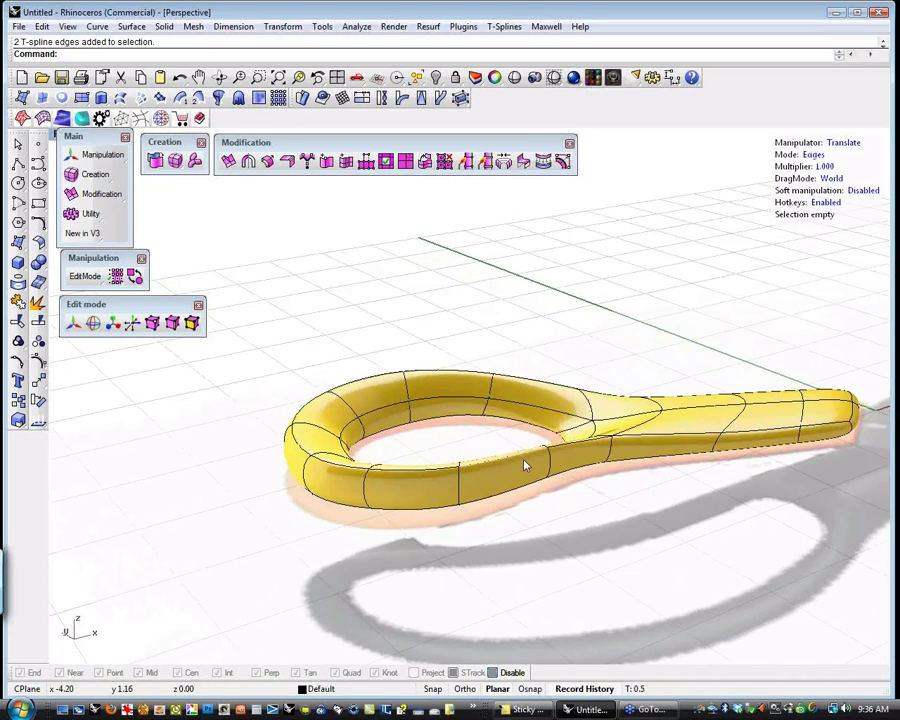
double_click(525, 465)
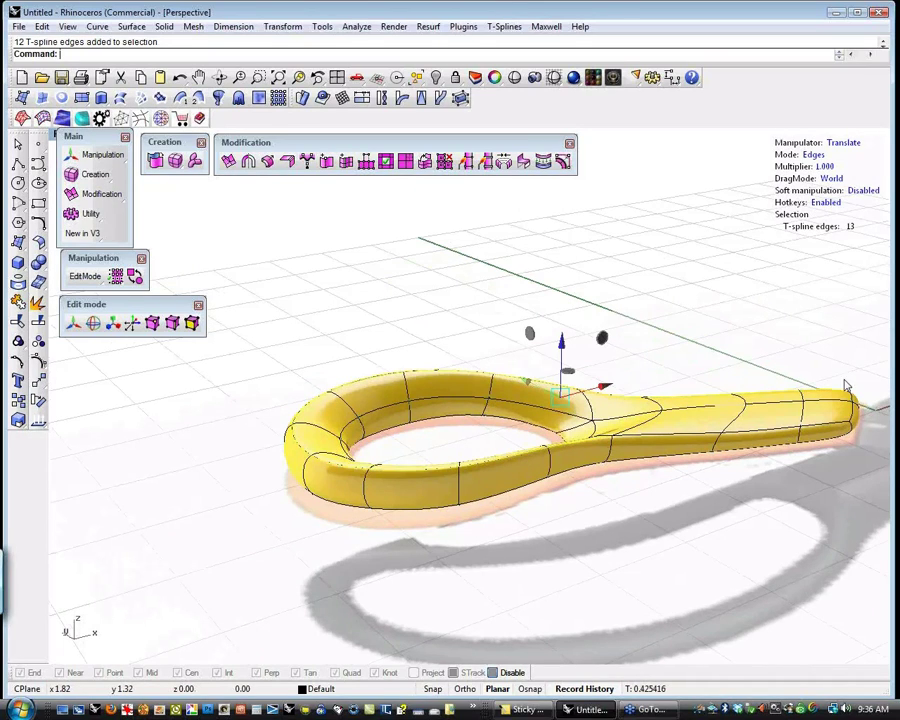
ctrl+drag(878, 350, 620, 413)
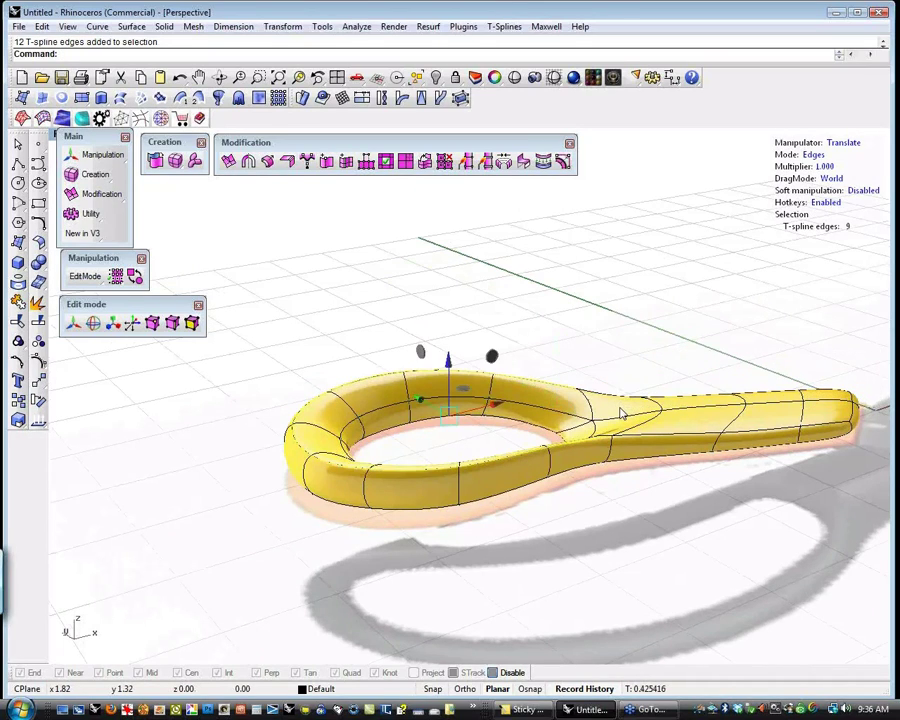
ctrl+drag(606, 367, 558, 402)
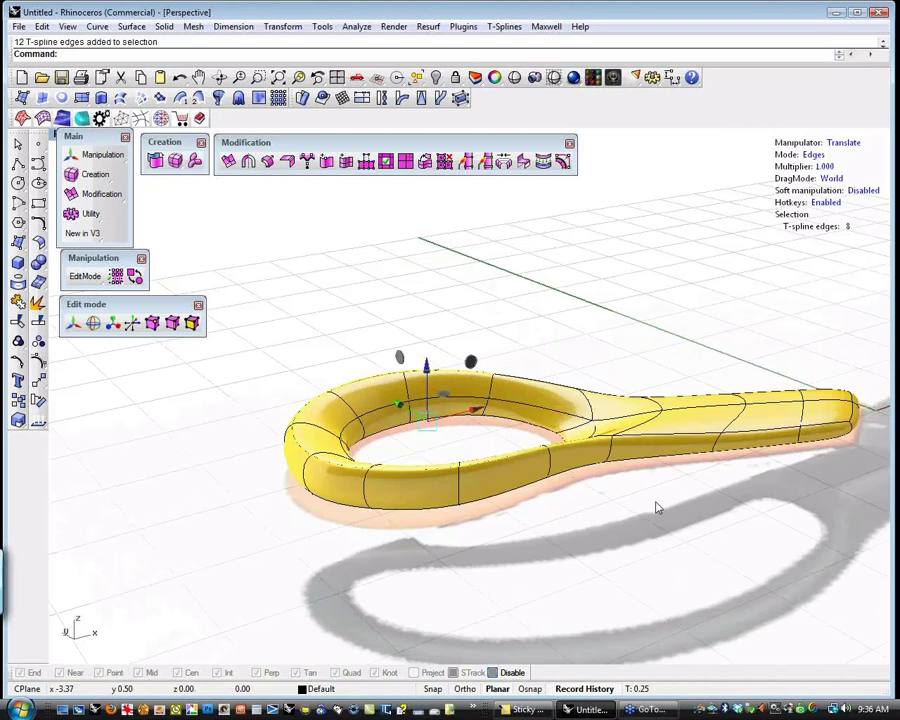
ctrl+drag(657, 517, 597, 441)
right_drag(558, 522, 585, 513)
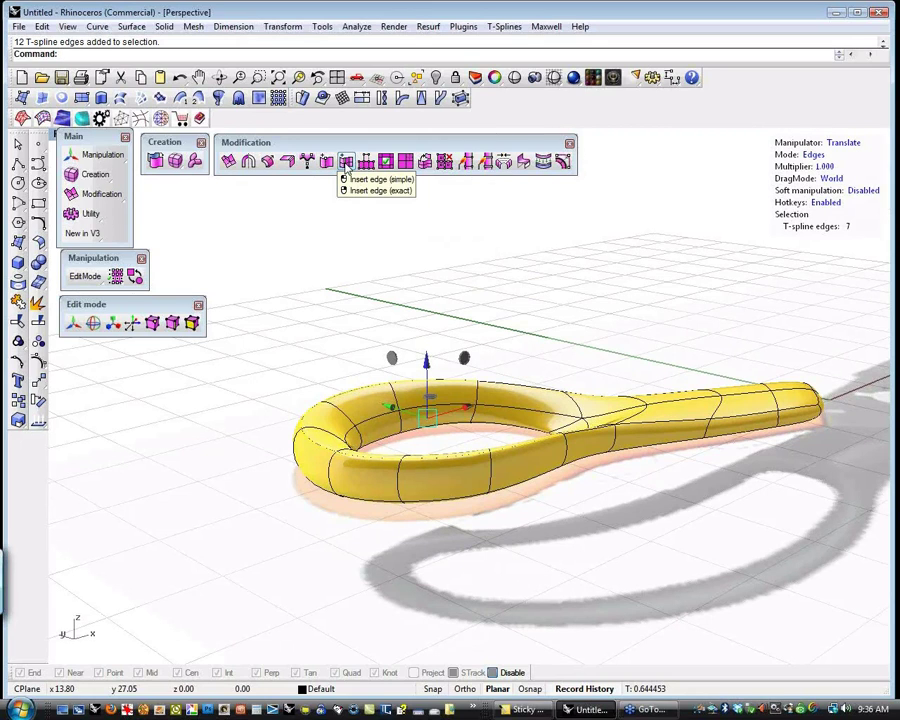
click(346, 162)
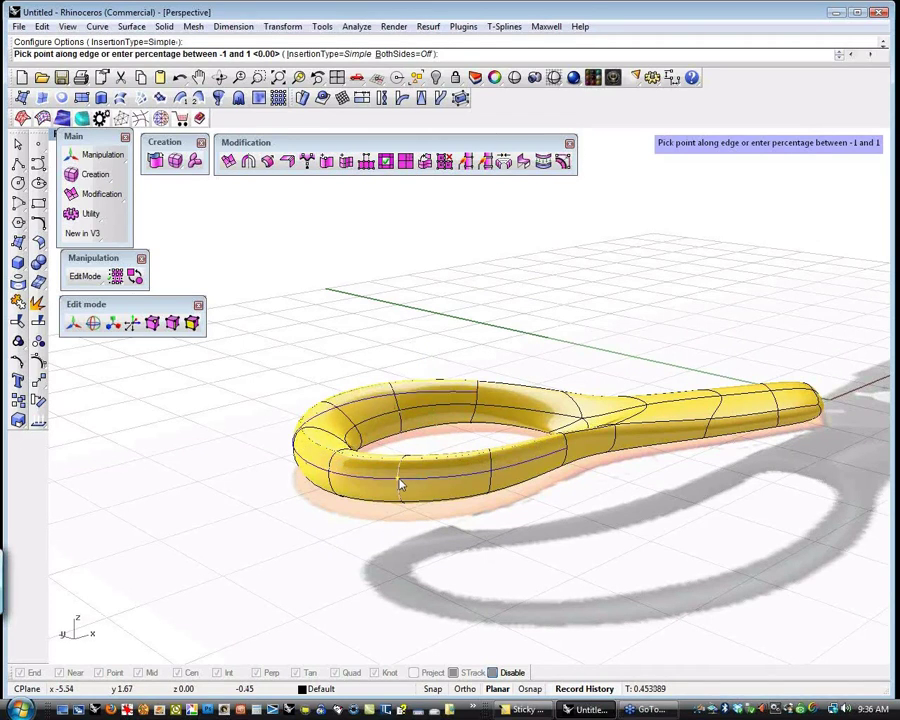
click(568, 458)
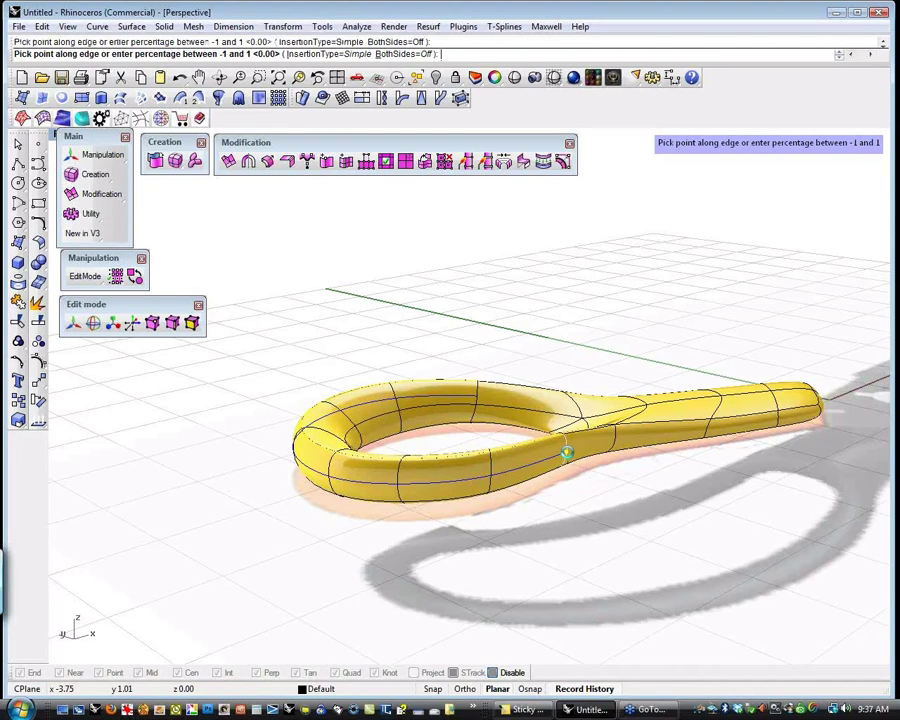
key(Return)
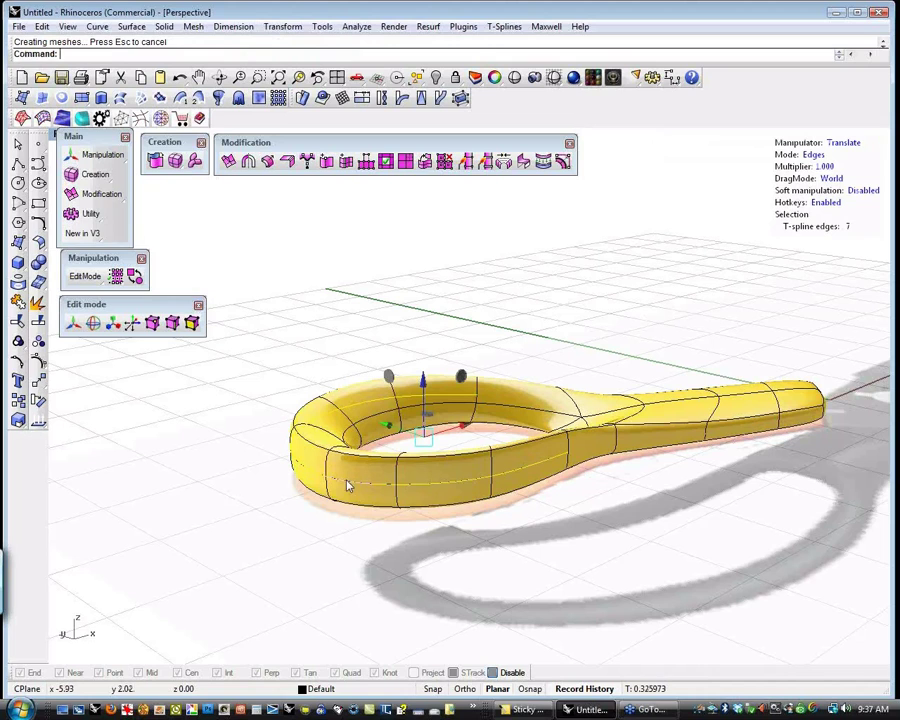
right_drag(412, 543, 304, 466)
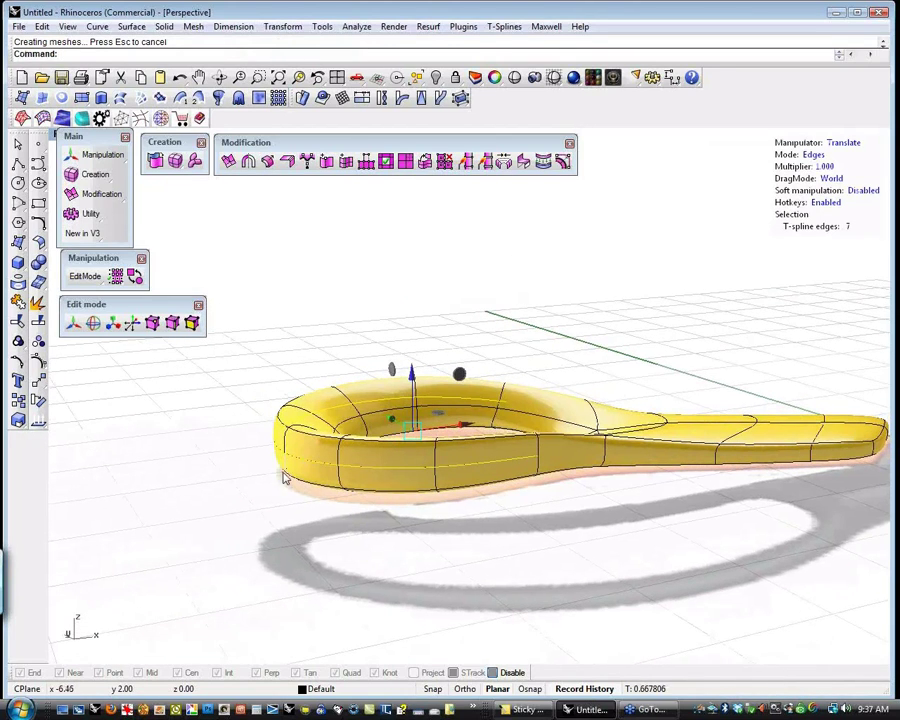
click(408, 537)
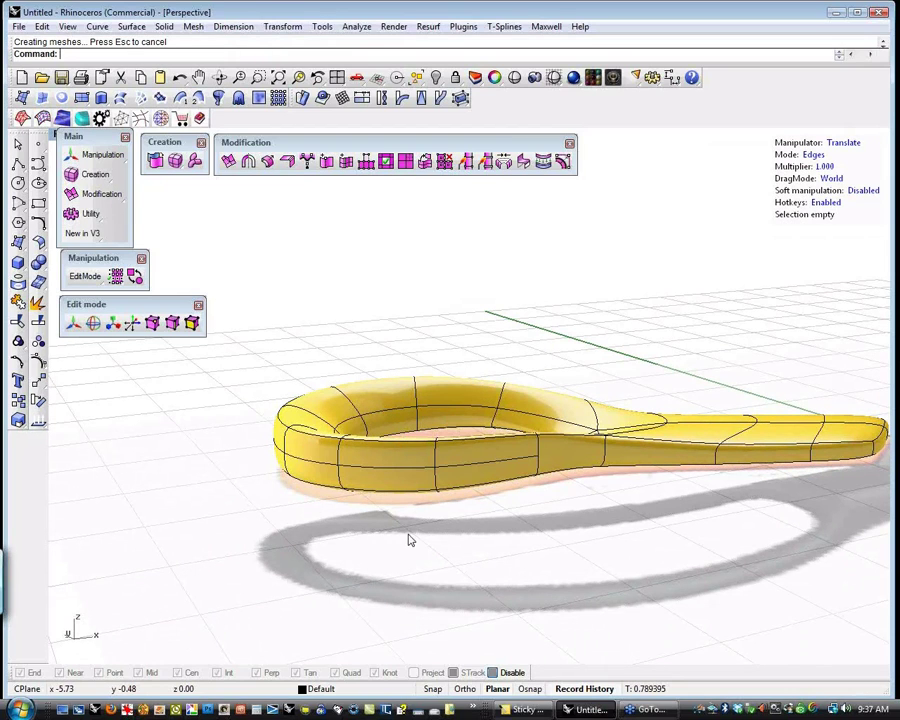
- Move the three edges of the new outer-wall row at the finger loop's rounded end inward toward the finger hole
click(305, 462)
shift+click(282, 456)
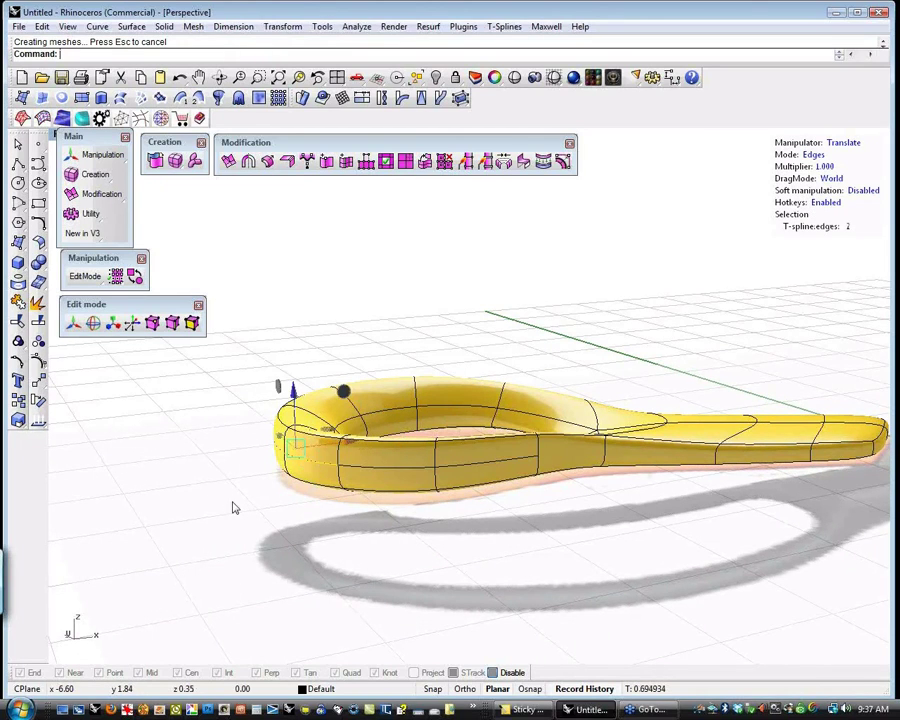
right_drag(235, 504, 550, 555)
shift+click(542, 532)
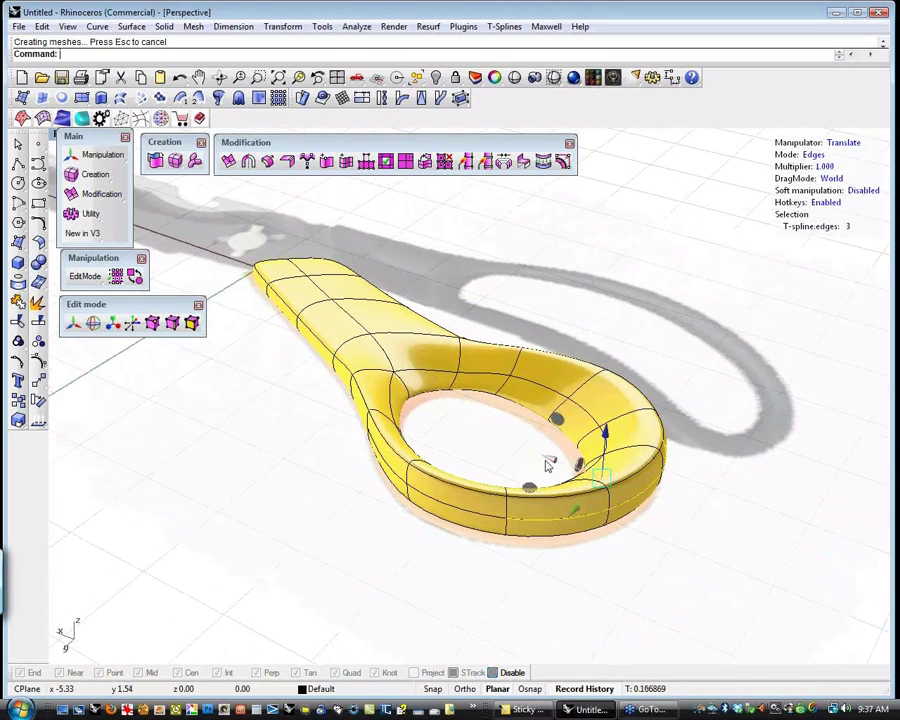
drag(546, 462, 520, 464)
click(584, 576)
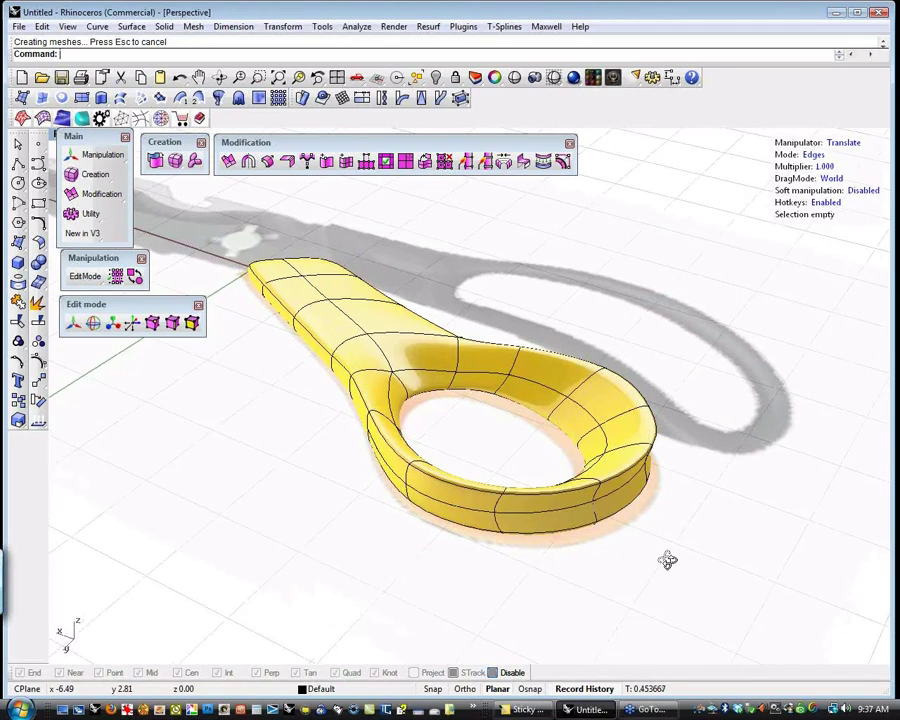
- Lower the three middle edges on the outer wall at the finger loop's rounded end slightly
right_drag(667, 560, 334, 497)
click(333, 496)
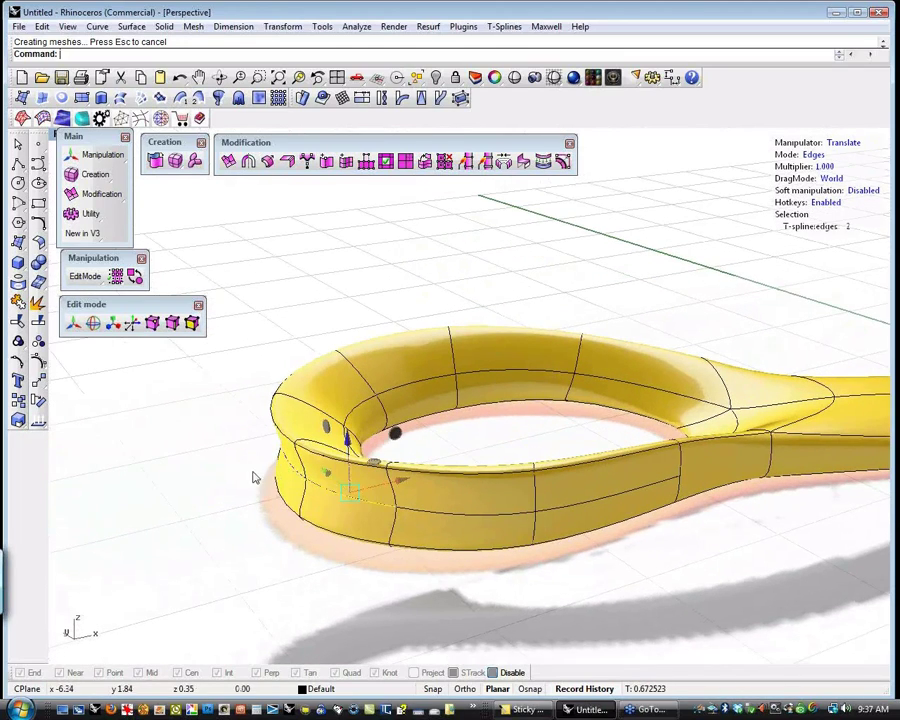
right_drag(254, 477, 460, 493)
shift+click(419, 487)
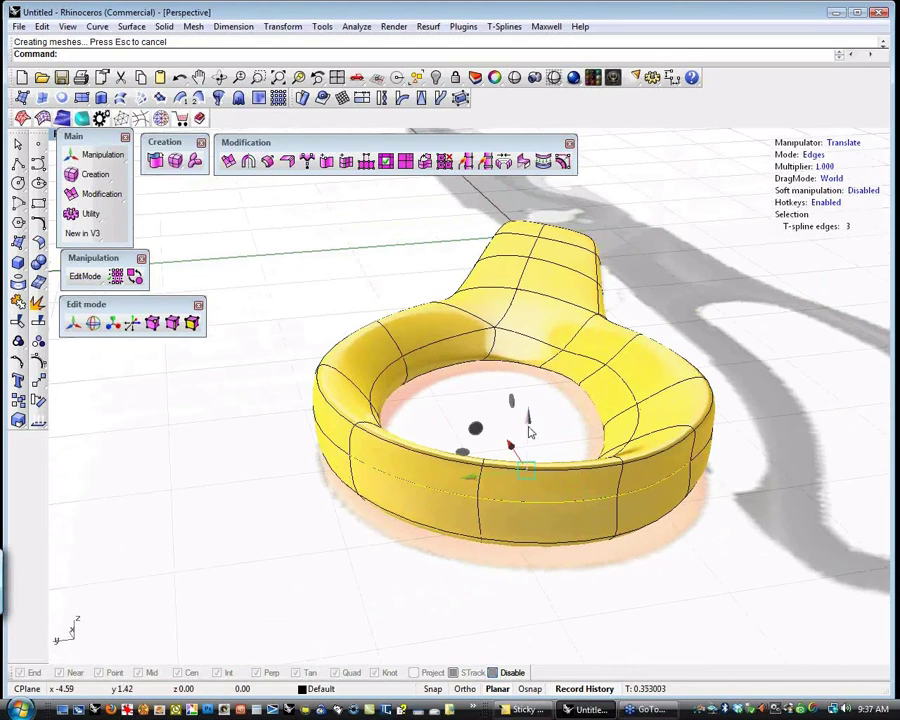
mouse_move(530, 432)
mouse_down()
mouse_move(529, 445)
mouse_move(528, 434)
mouse_up()
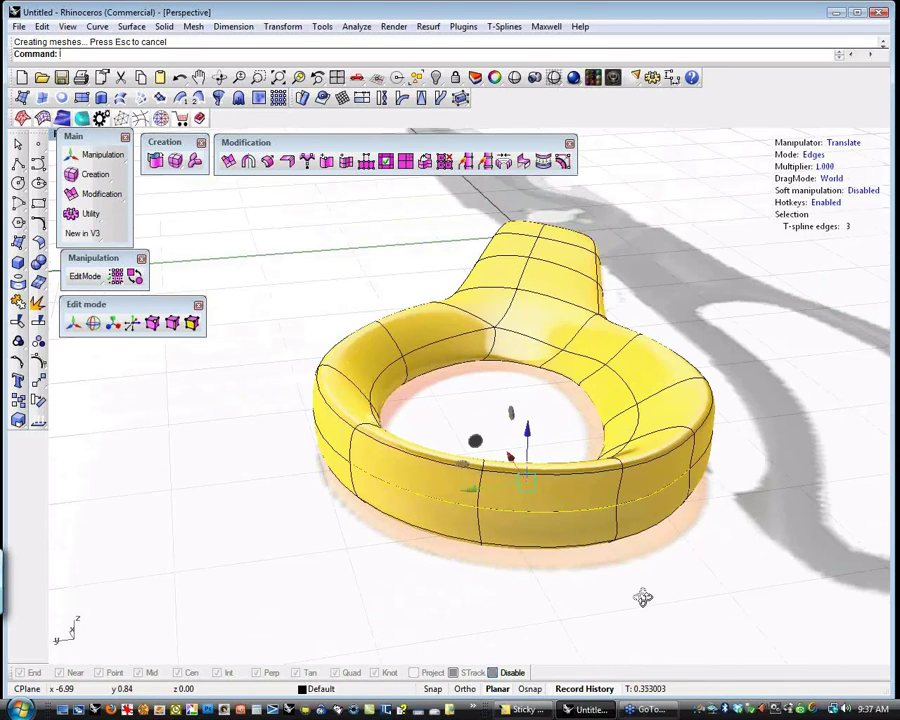
- Insert a simple edge row on the loop's underside, inward of the seven lower outer rim edges, leaving the handle edges out
right_drag(603, 596, 502, 589)
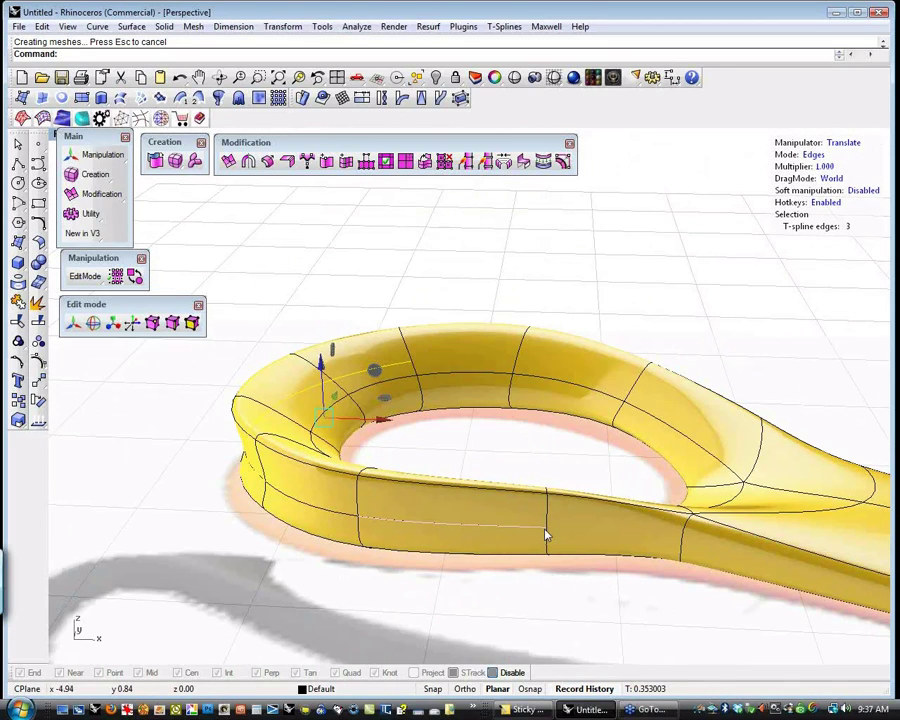
right_drag(277, 556, 272, 515)
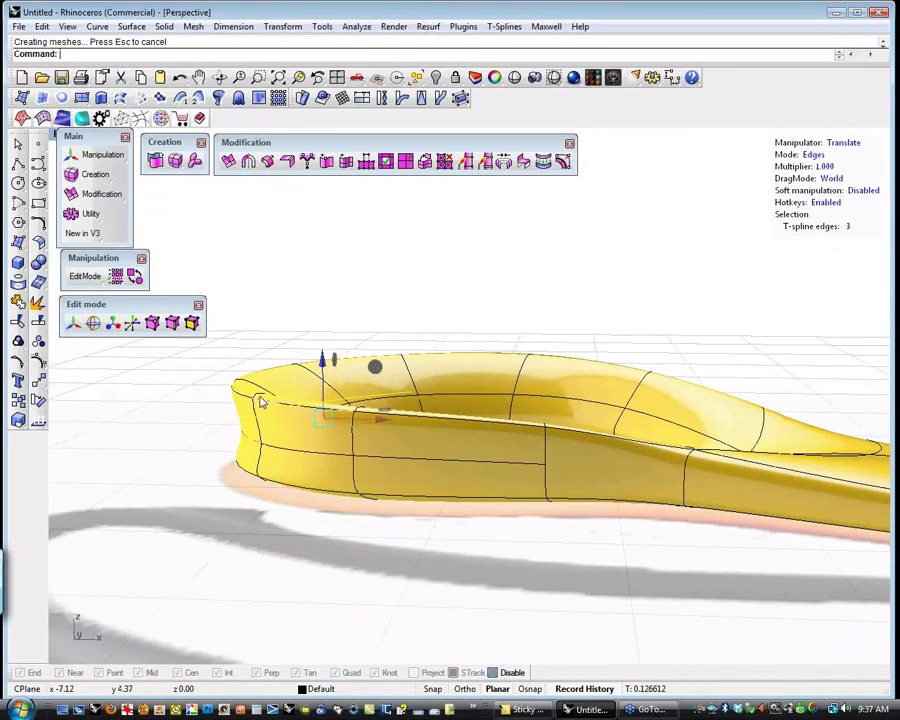
right_drag(625, 533, 685, 583)
right_drag(540, 503, 622, 438)
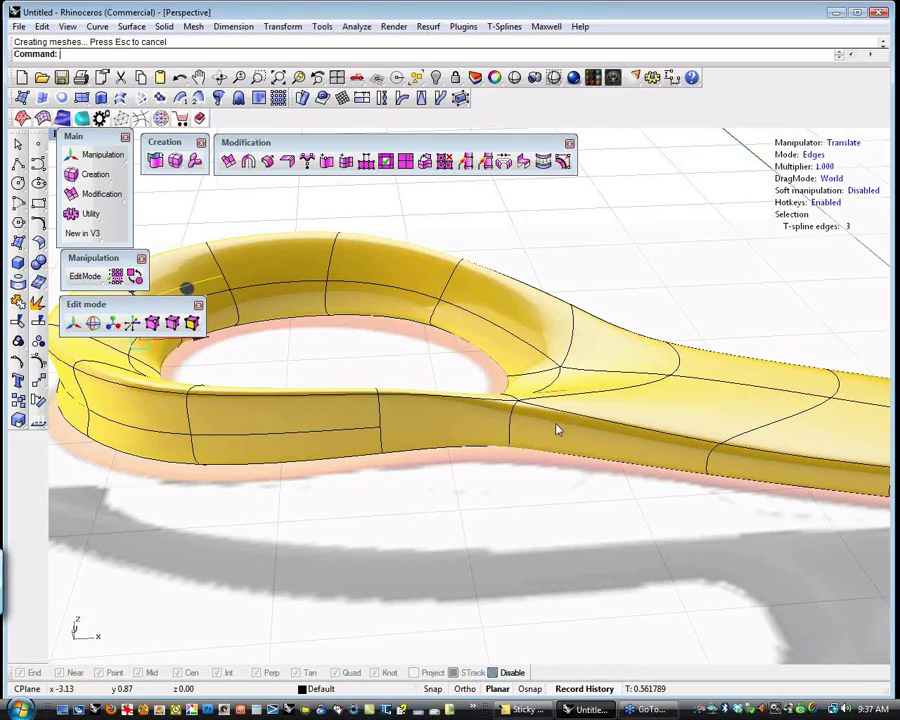
right_drag(556, 428, 479, 381)
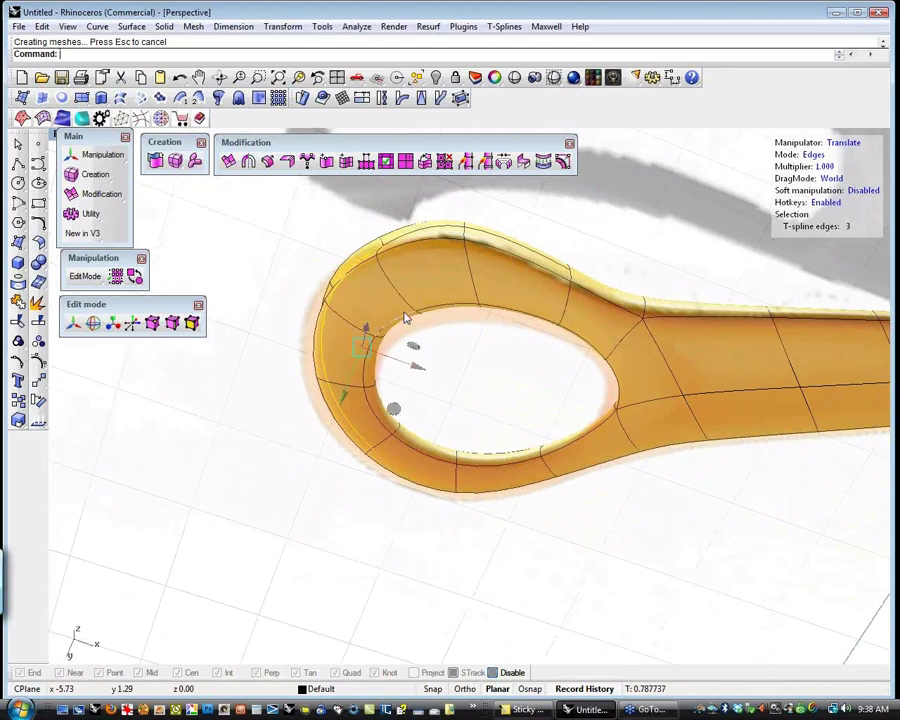
click(592, 297)
click(583, 297)
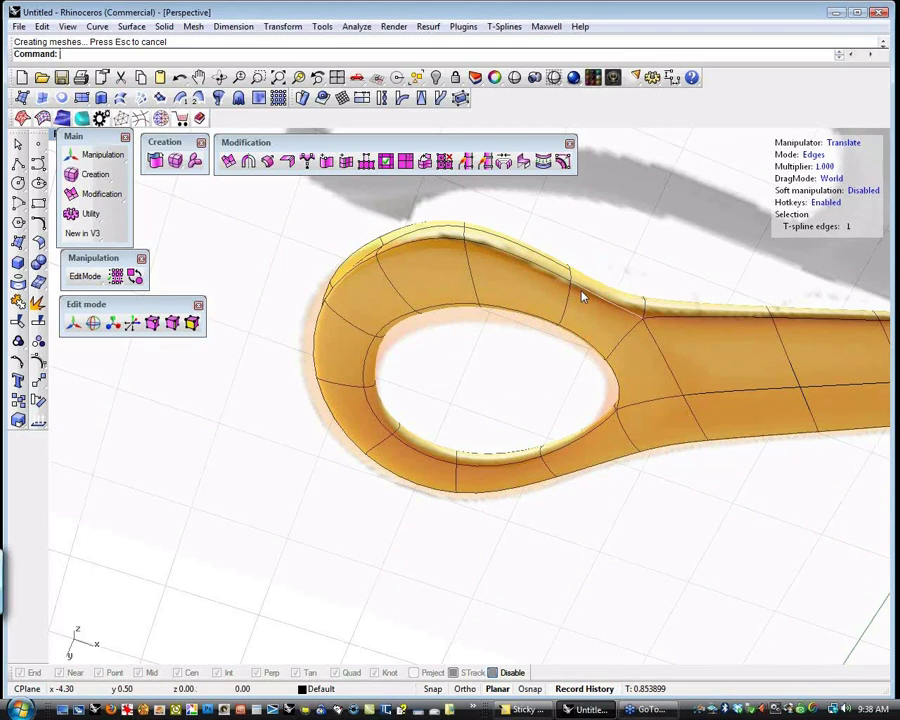
double_click(583, 297)
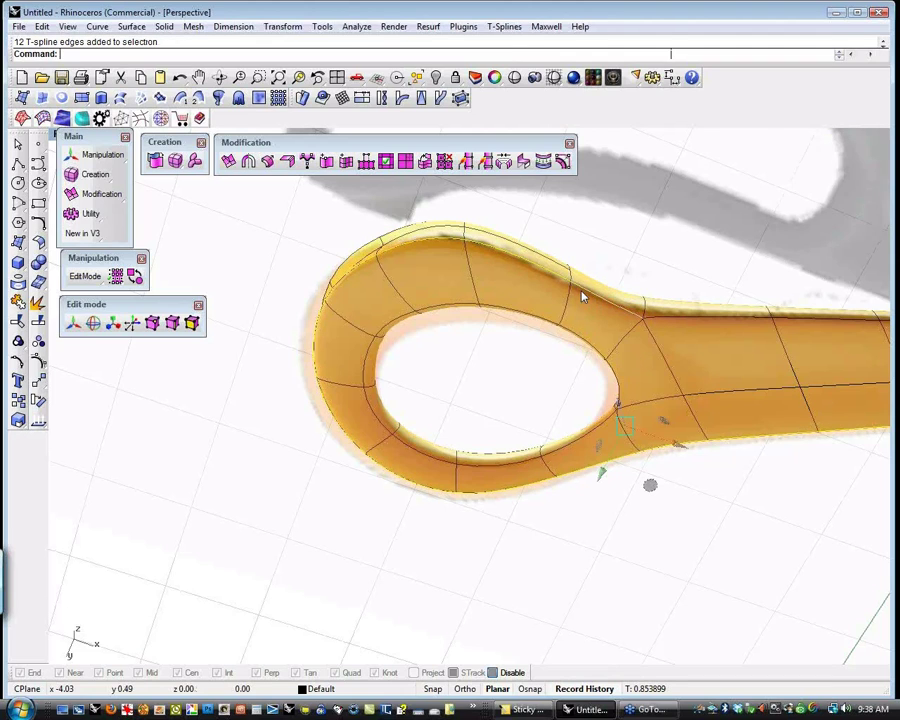
right_drag(745, 487, 836, 408)
ctrl+drag(828, 353, 576, 484)
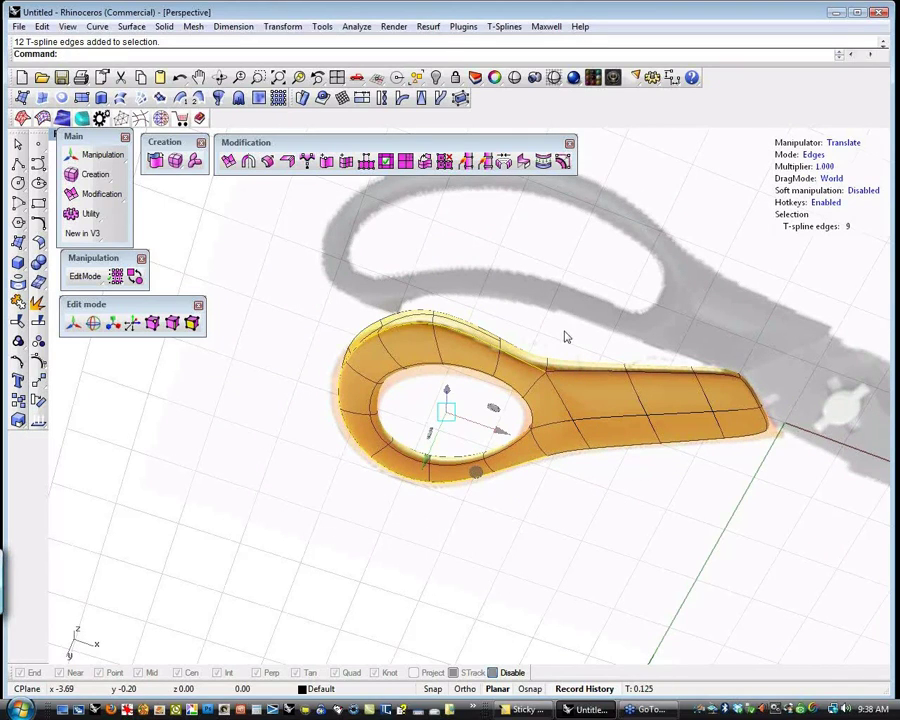
ctrl+drag(535, 388, 562, 495)
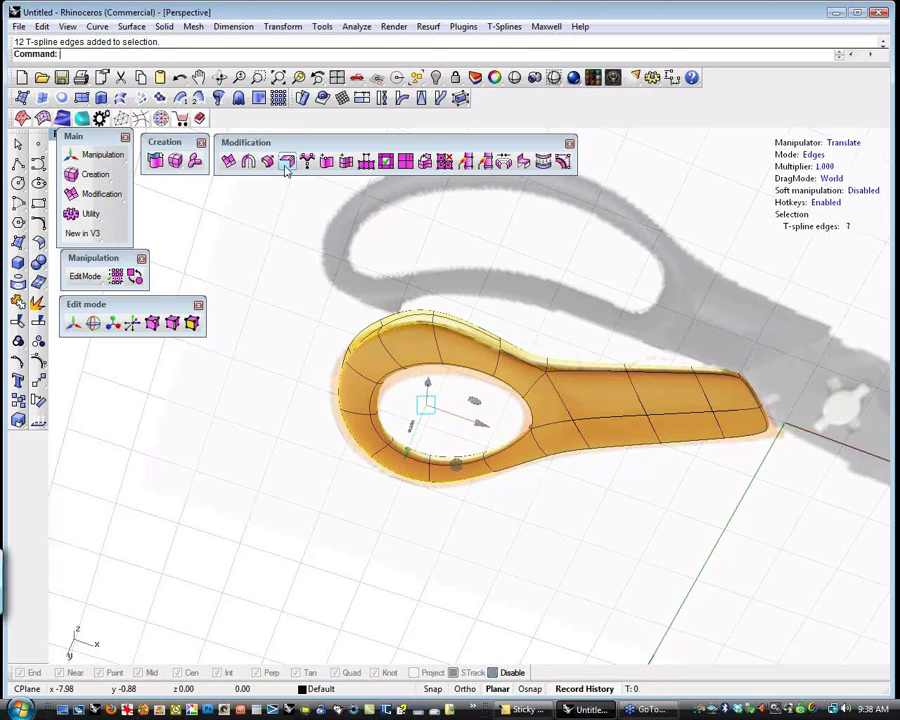
click(326, 160)
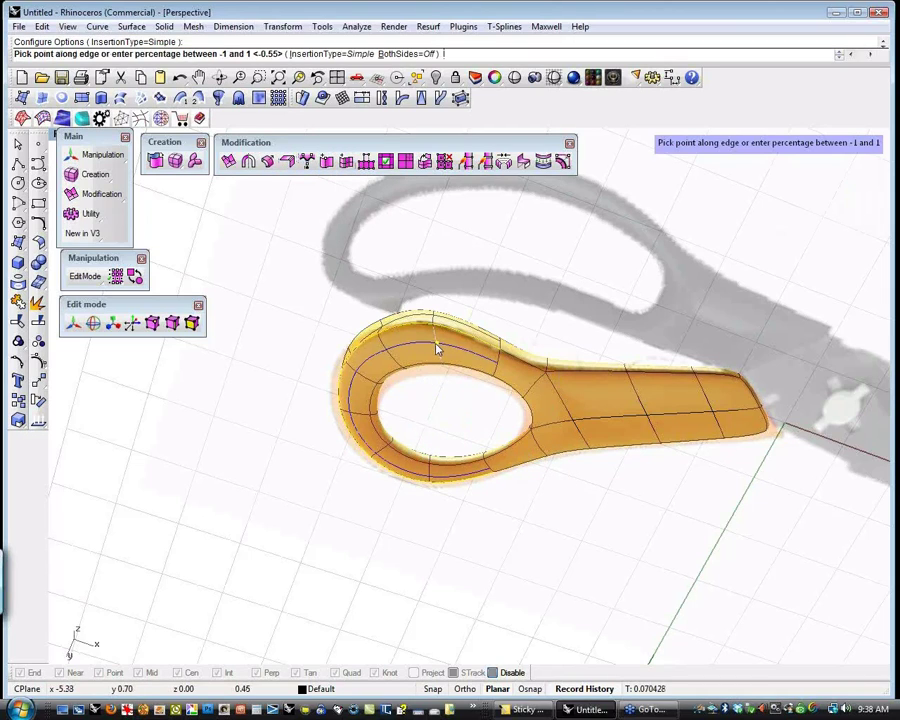
click(436, 350)
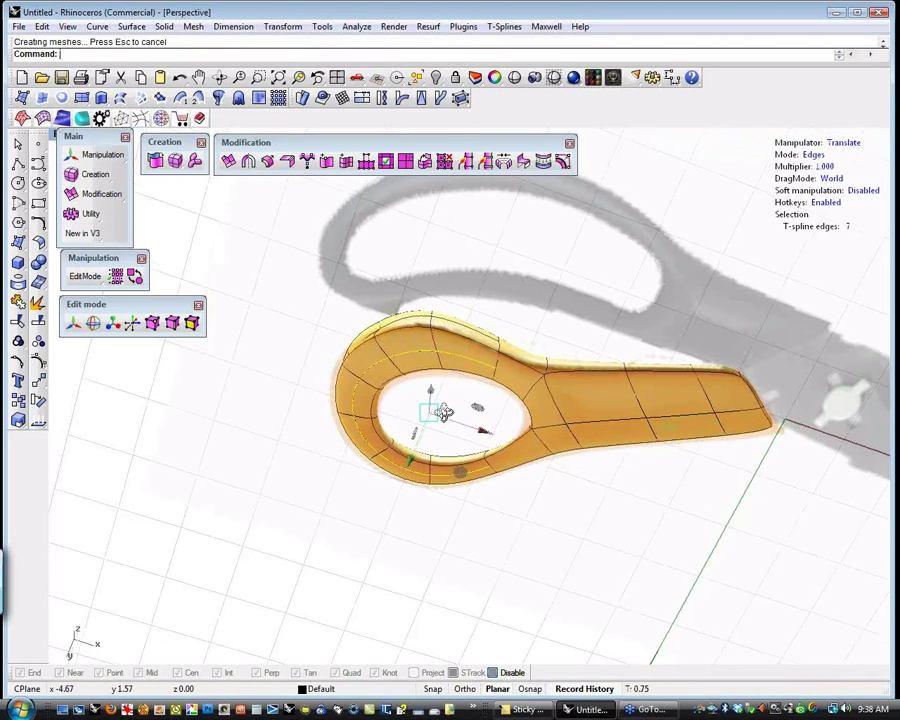
- Move the new edge row on the finger loop's underside vertically to reshape the surface
mouse_move(443, 412)
mouse_down()
mouse_move(437, 434)
mouse_move(430, 412)
mouse_up()
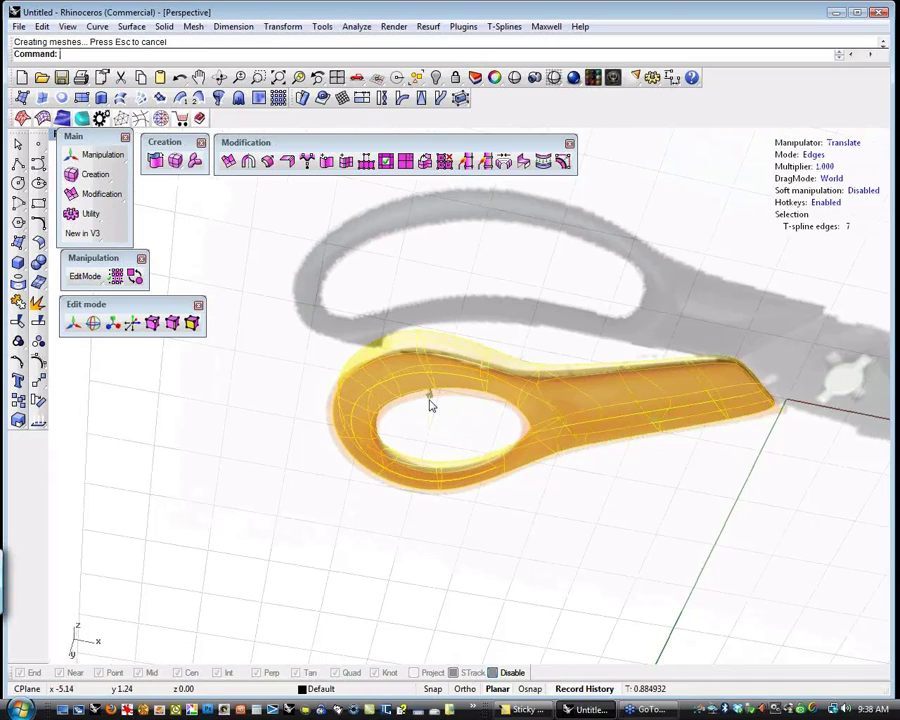
click(458, 551)
right_drag(458, 551, 565, 568)
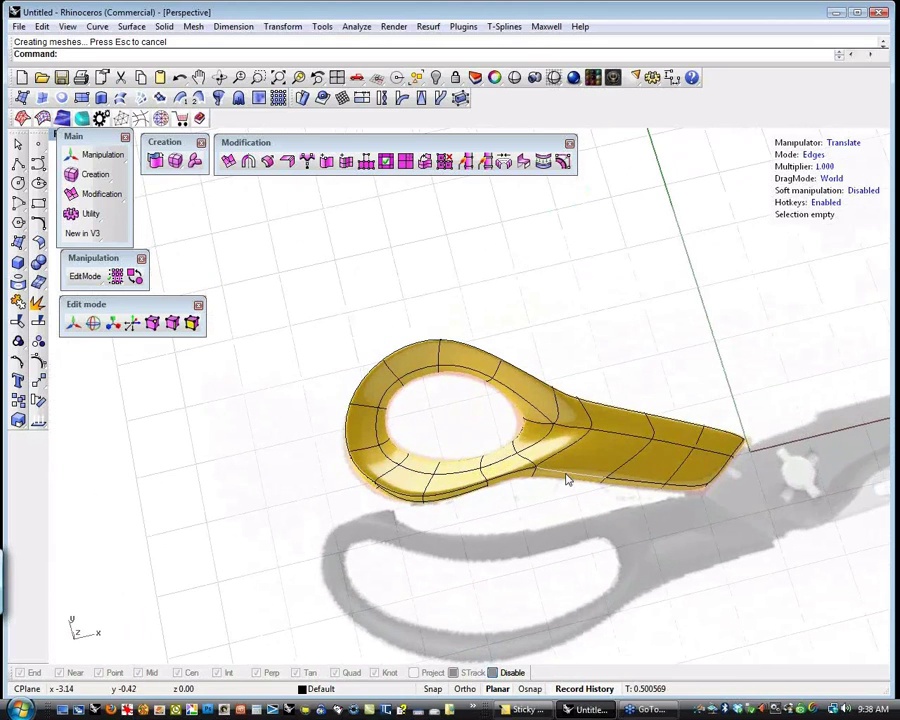
- Switch to vertex editing and adjust the heights of two vertices where the finger loop meets the handle
right_drag(567, 481, 650, 575)
key(a)
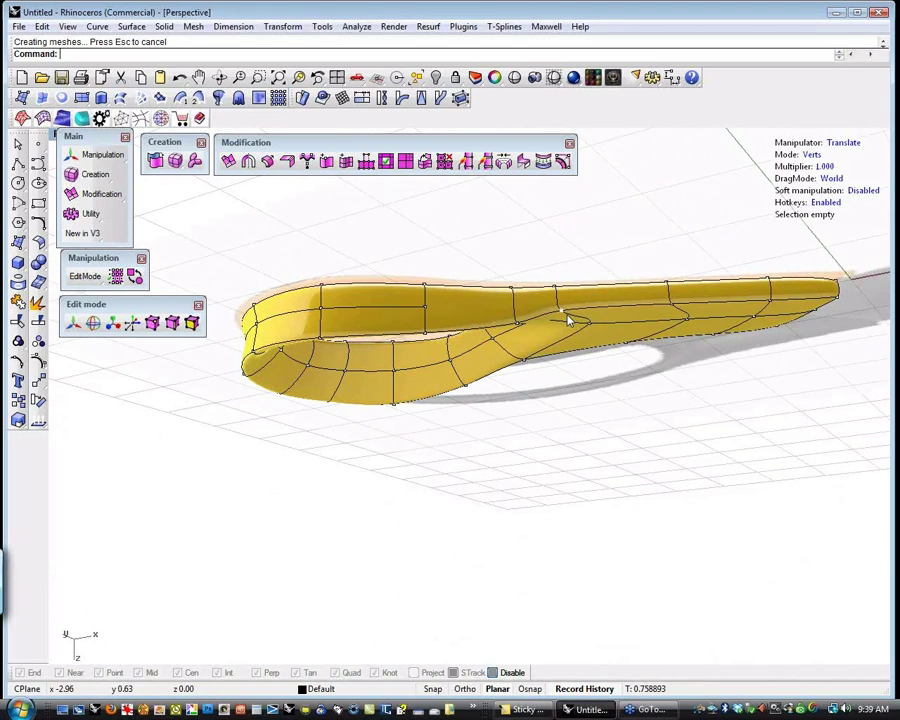
click(566, 317)
drag(563, 371, 585, 390)
click(548, 482)
right_drag(548, 482, 545, 390)
click(538, 366)
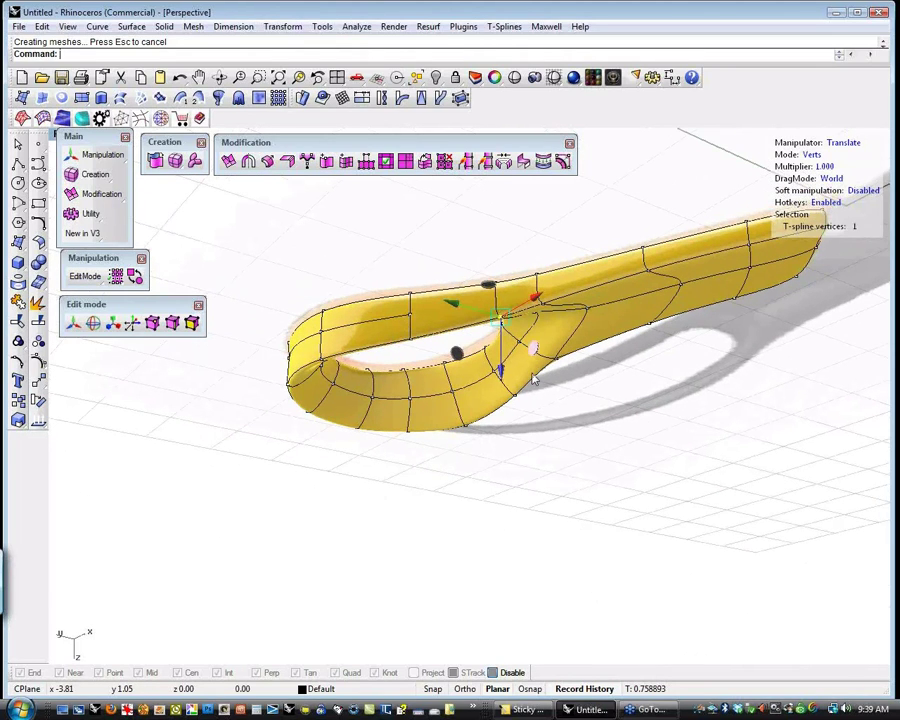
key(Escape)
click(497, 372)
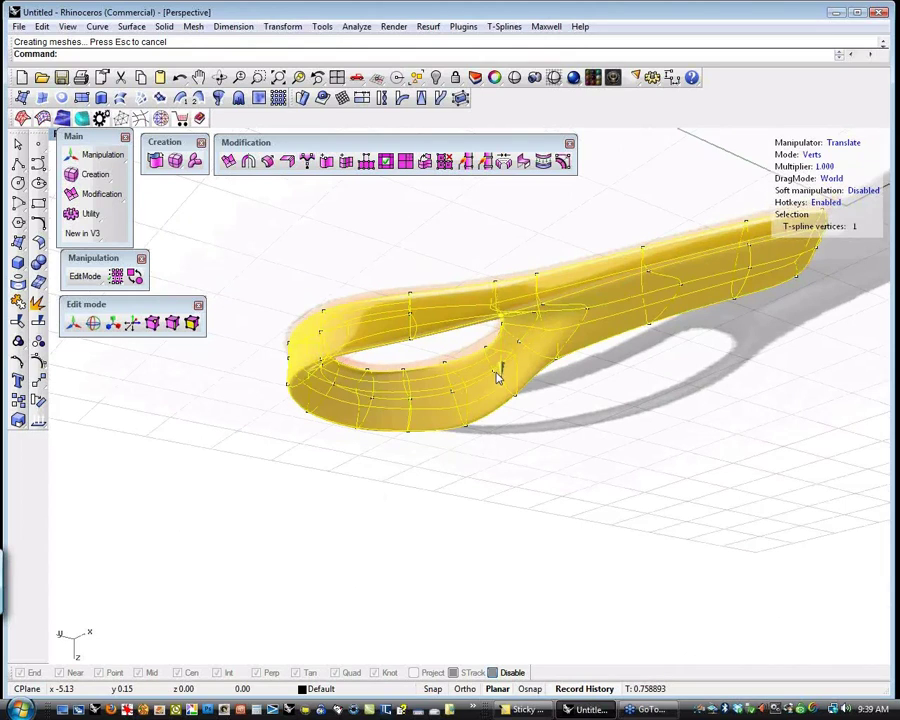
click(557, 407)
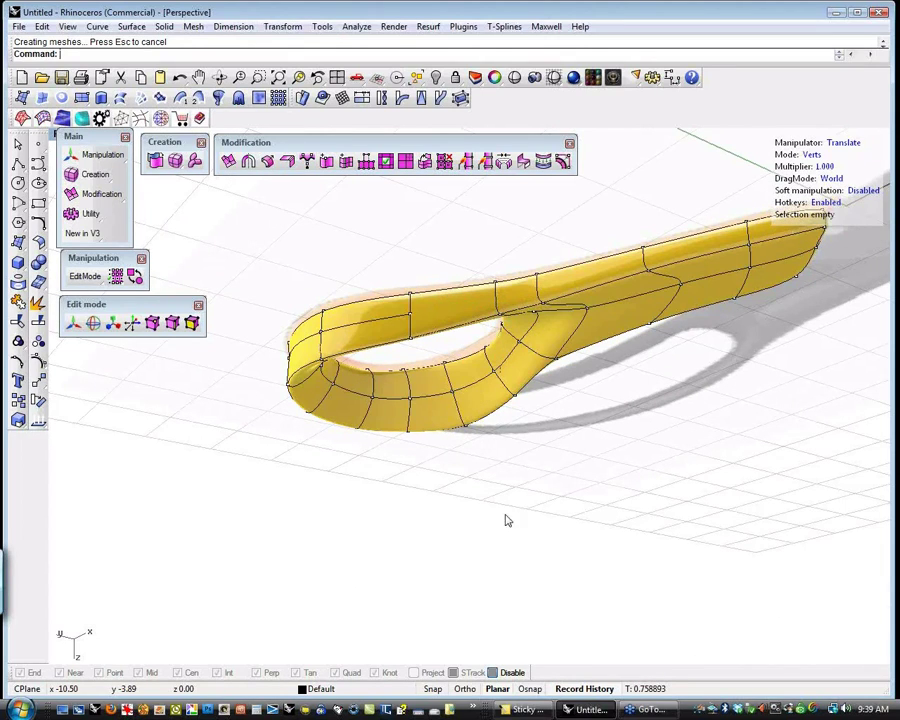
- In the Top view, move the outermost vertices at the finger loop's rounded end outward to the reference outline
right_drag(504, 519, 424, 438)
key(t)
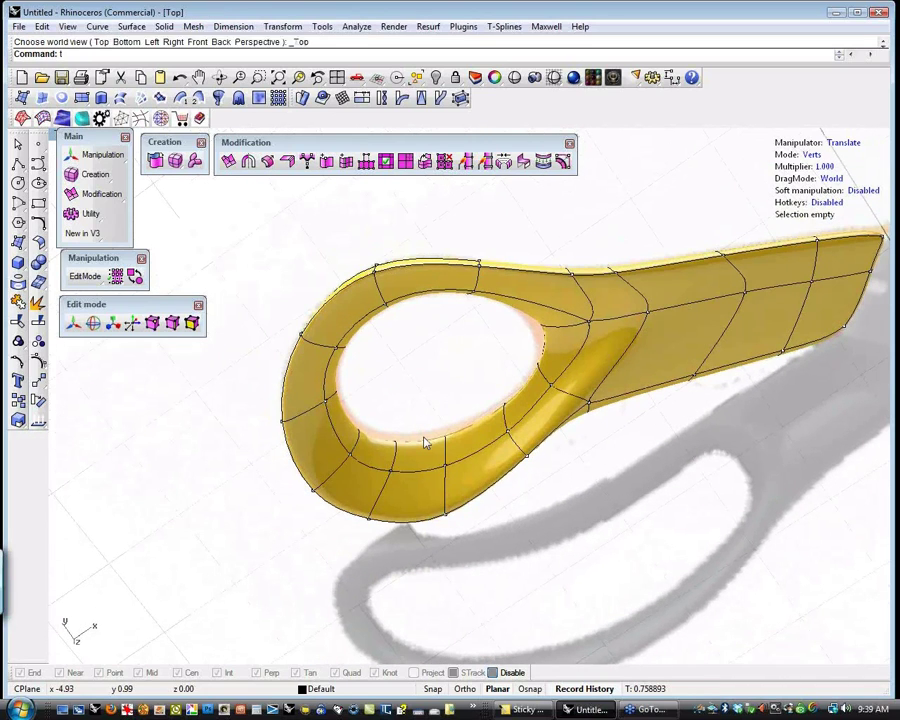
key(Return)
scroll(264, 329, up, 2)
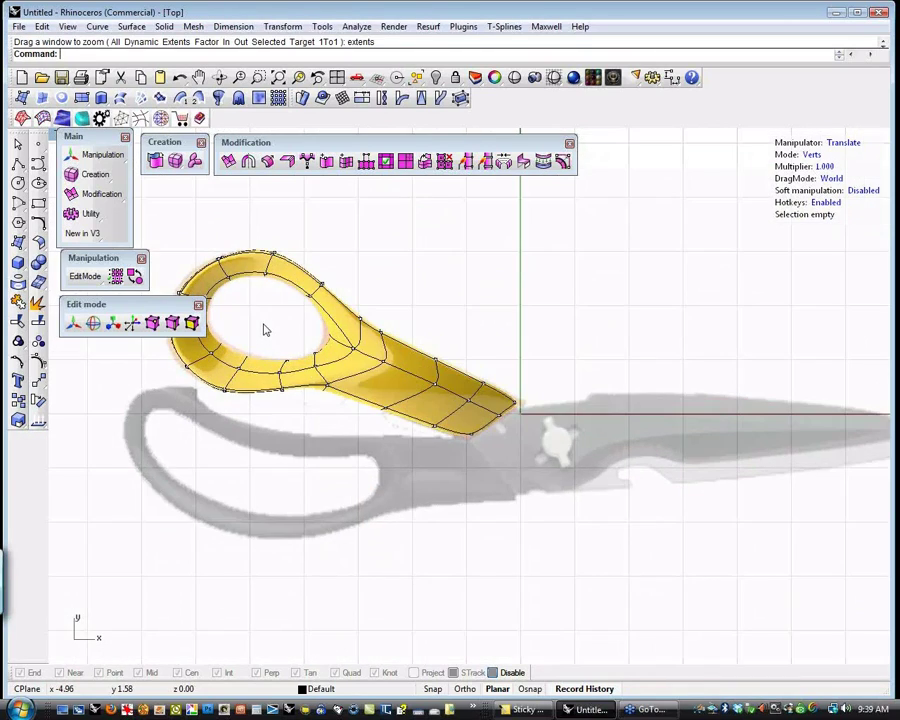
scroll(264, 329, up, 1)
right_drag(406, 390, 464, 418)
scroll(364, 414, up, 4)
drag(234, 382, 303, 440)
drag(330, 372, 322, 373)
click(261, 311)
- Shift the outer rim vertices along the loop's upper rounded end outward to follow the reference outline
drag(256, 302, 325, 355)
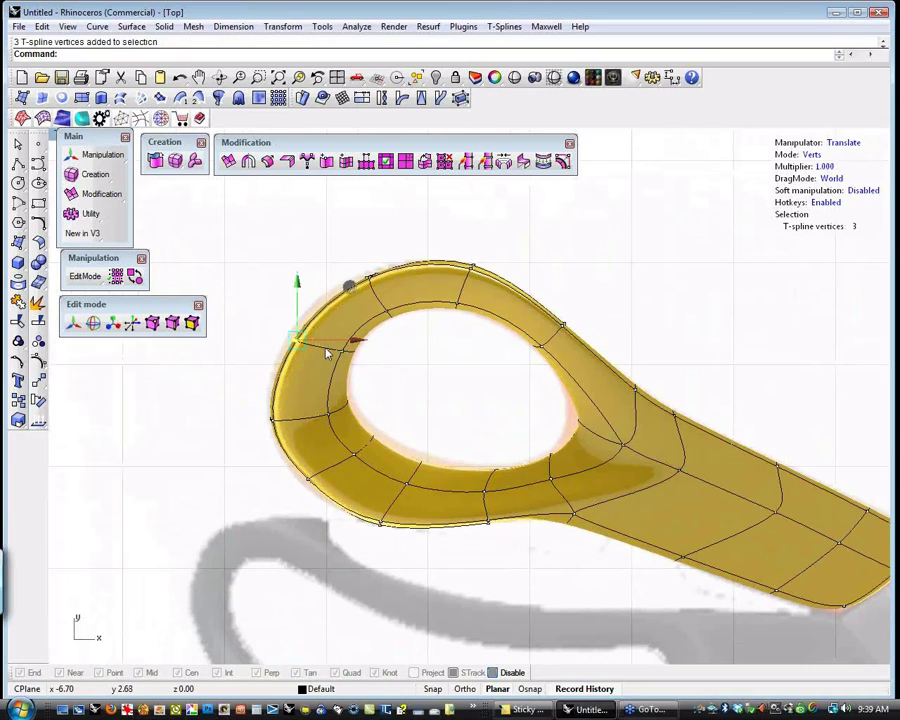
drag(352, 305, 377, 292)
click(341, 247)
drag(421, 226, 419, 222)
click(560, 232)
- Align the finger hole's inner rim vertices at the handle junction and along its lower side with the reference image
drag(540, 403, 608, 432)
mouse_move(624, 368)
mouse_down()
mouse_move(613, 365)
mouse_move(618, 356)
mouse_up()
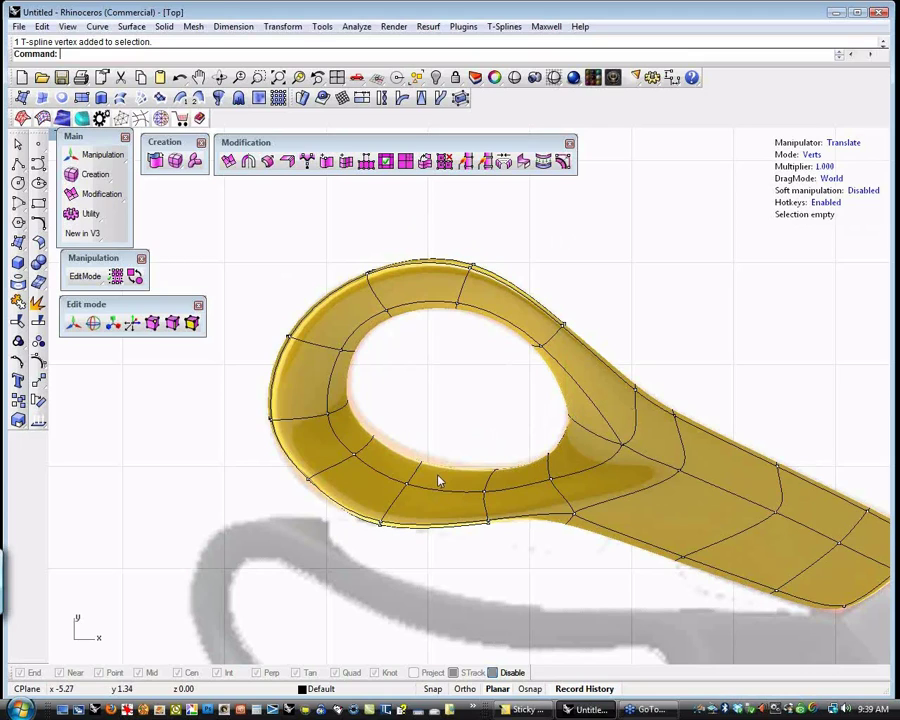
drag(402, 432, 448, 472)
click(472, 415)
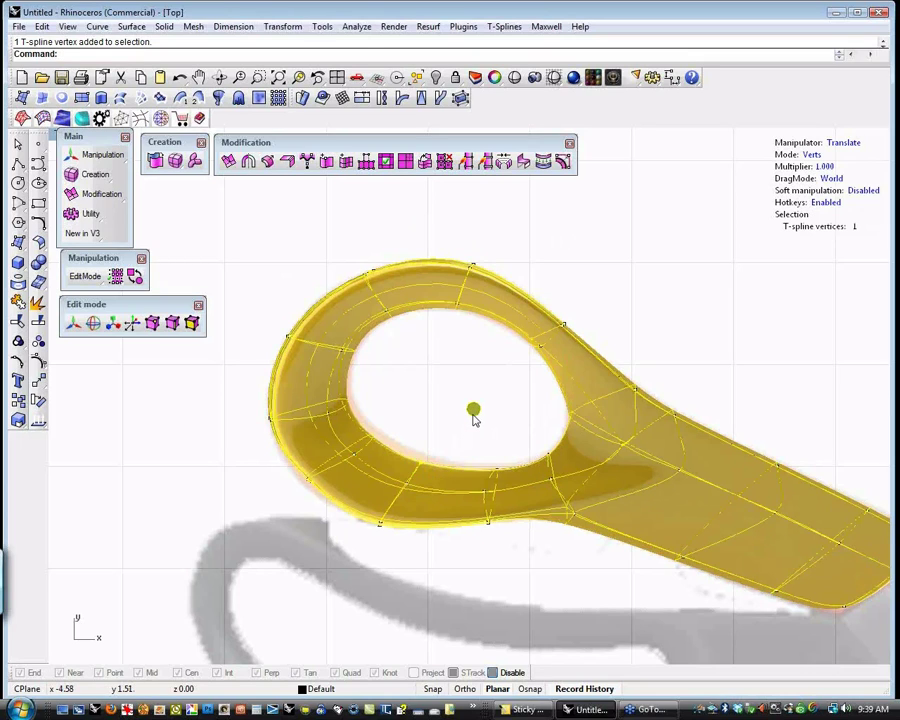
- Move the two inner rim vertices at the hole's lower rounded end slightly toward the opening to match the reference
click(410, 412)
drag(402, 404, 364, 450)
click(423, 397)
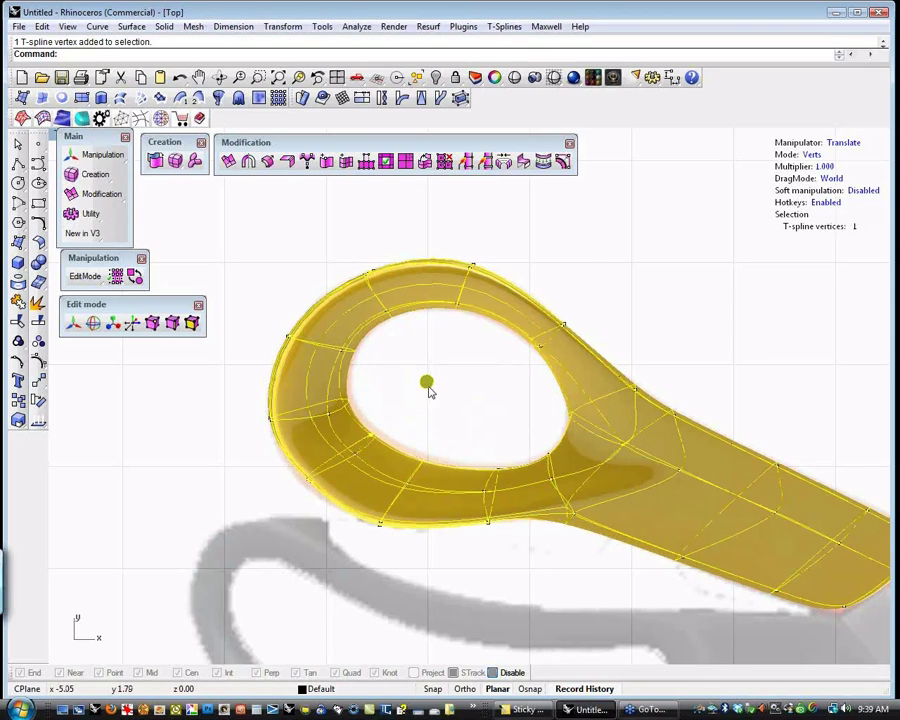
drag(435, 391, 440, 395)
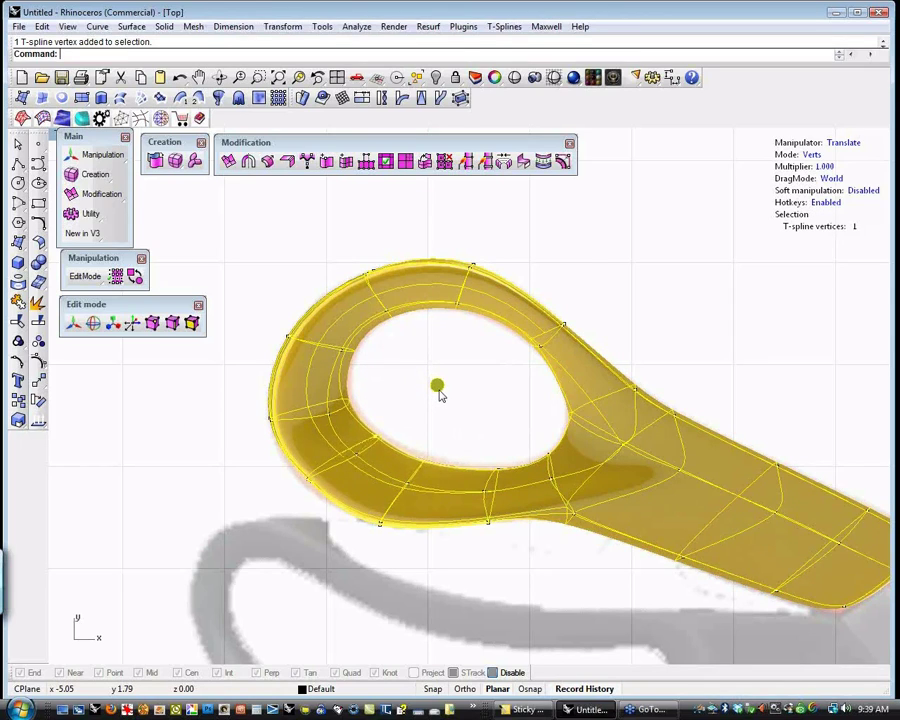
click(440, 396)
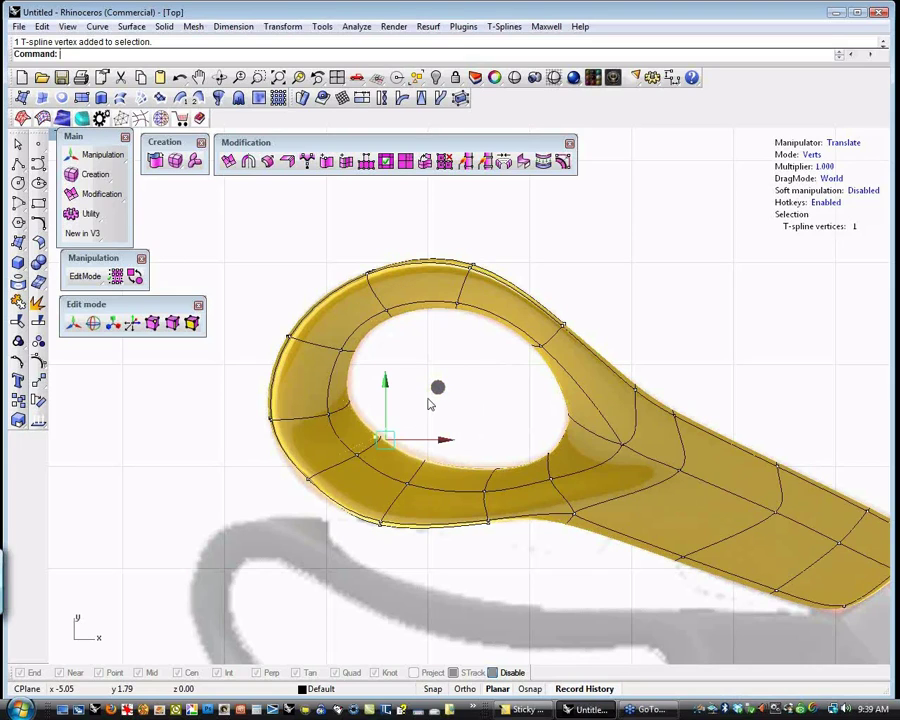
click(373, 387)
drag(352, 378, 380, 410)
drag(393, 361, 399, 359)
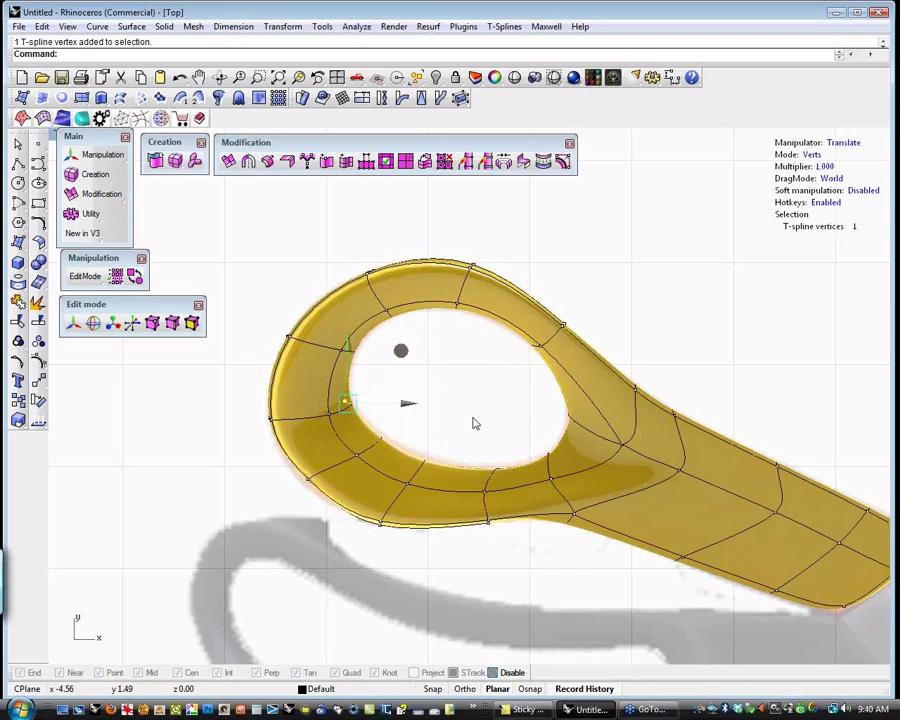
click(473, 420)
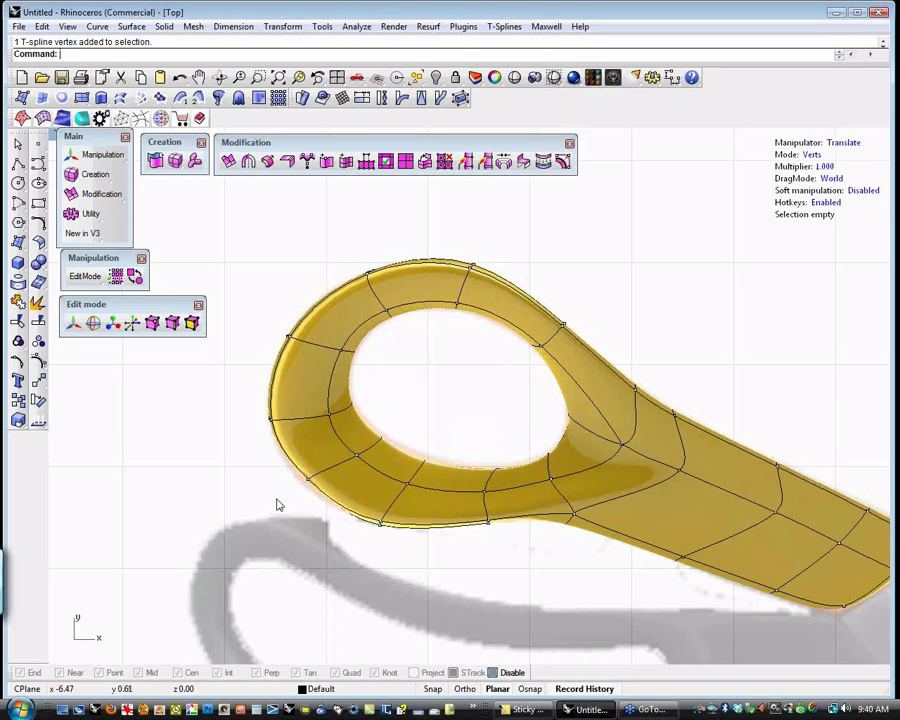
- Move the three stacked outer rim vertices at the loop's lower rounded end outward to the reference outline
drag(277, 500, 352, 440)
click(472, 557)
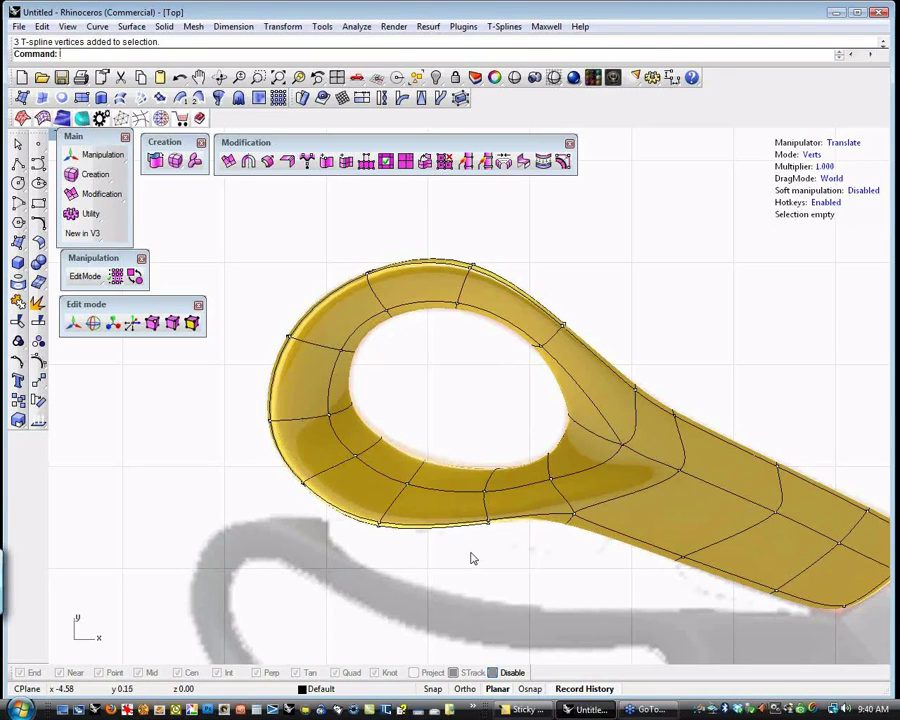
scroll(472, 557, down, 4)
right_drag(518, 578, 498, 505)
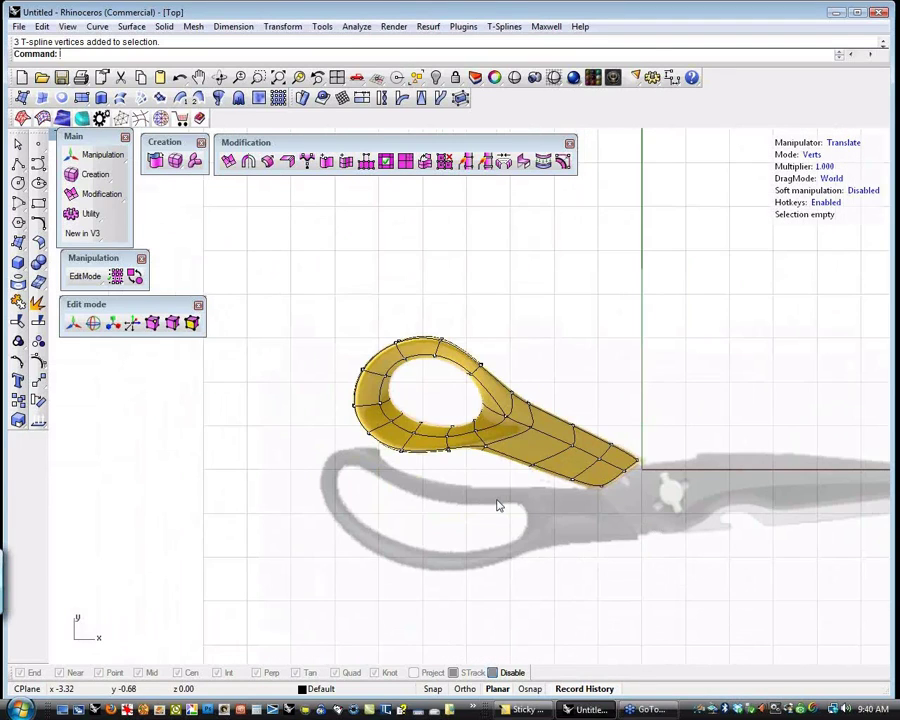
scroll(506, 498, up, 3)
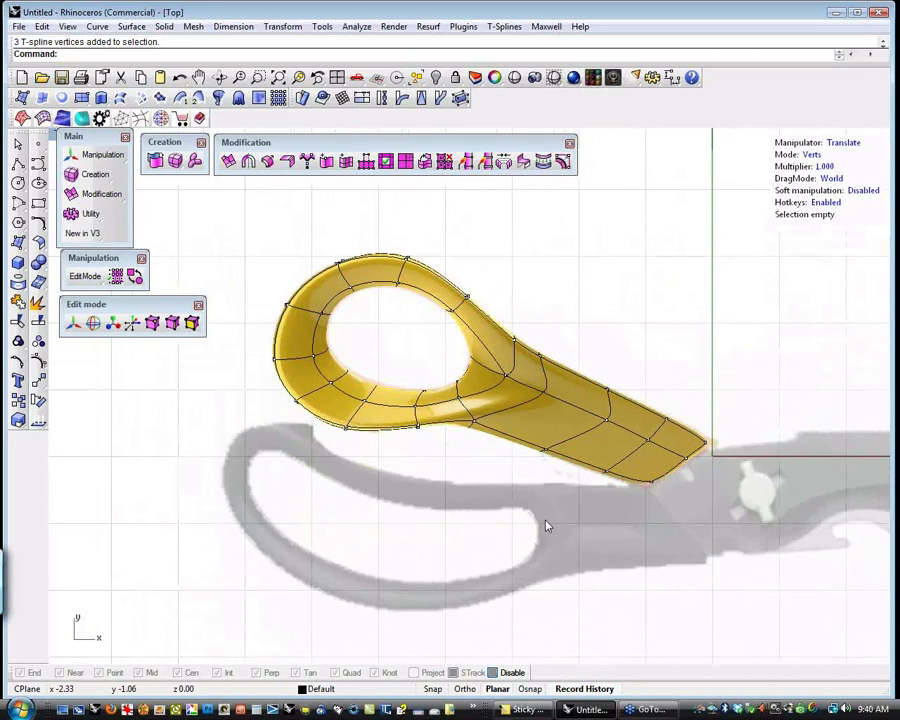
- Move the middle vertex on the yellow handle's neck, just past the loop junction, slightly down the handle toward the pivot
right_drag(547, 525, 511, 468)
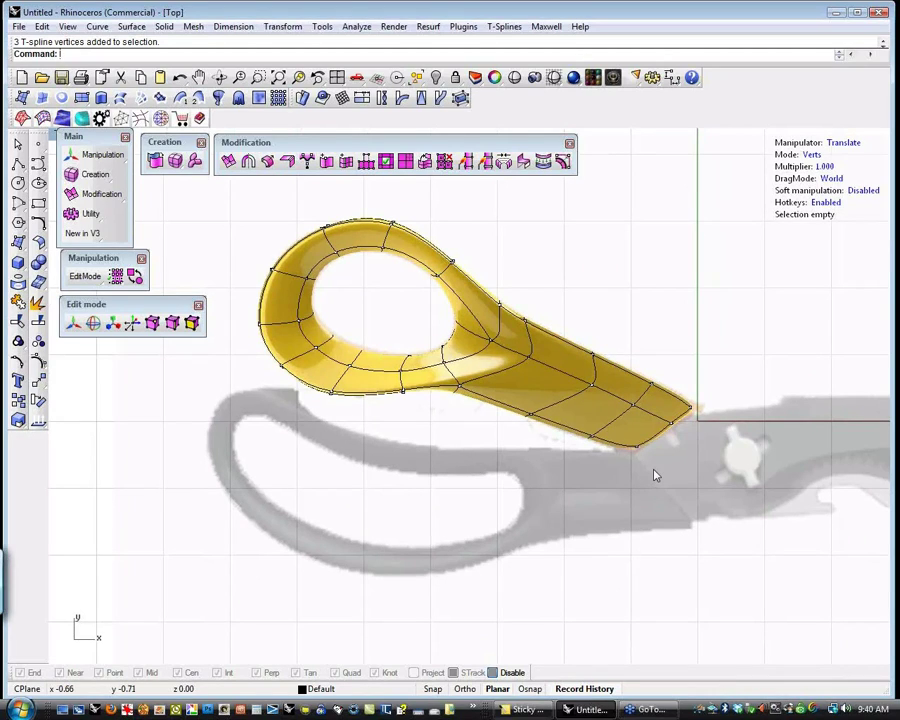
click(529, 358)
drag(581, 308, 608, 330)
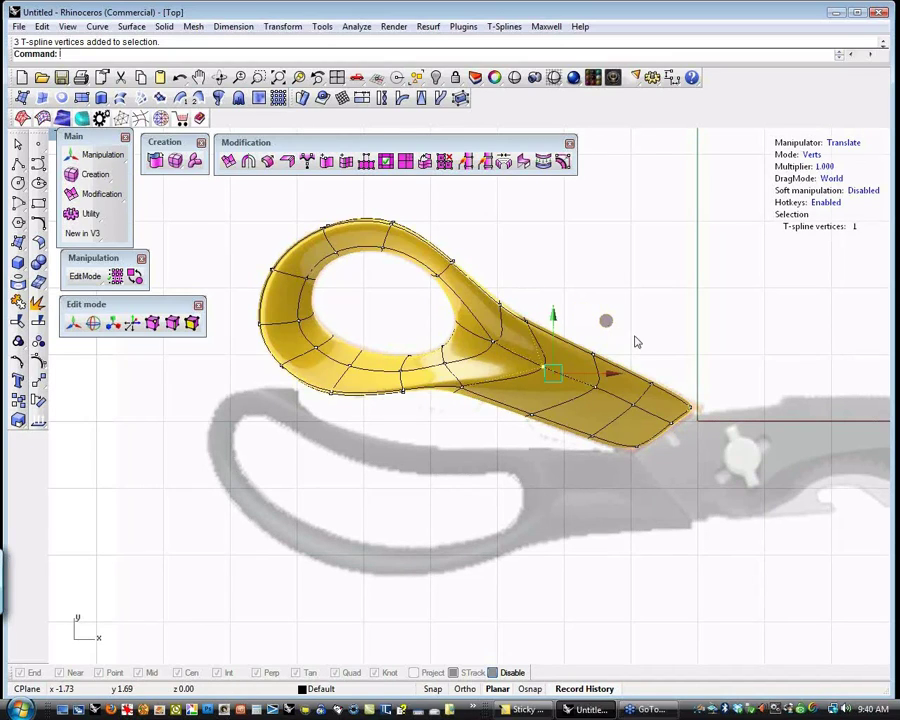
click(689, 342)
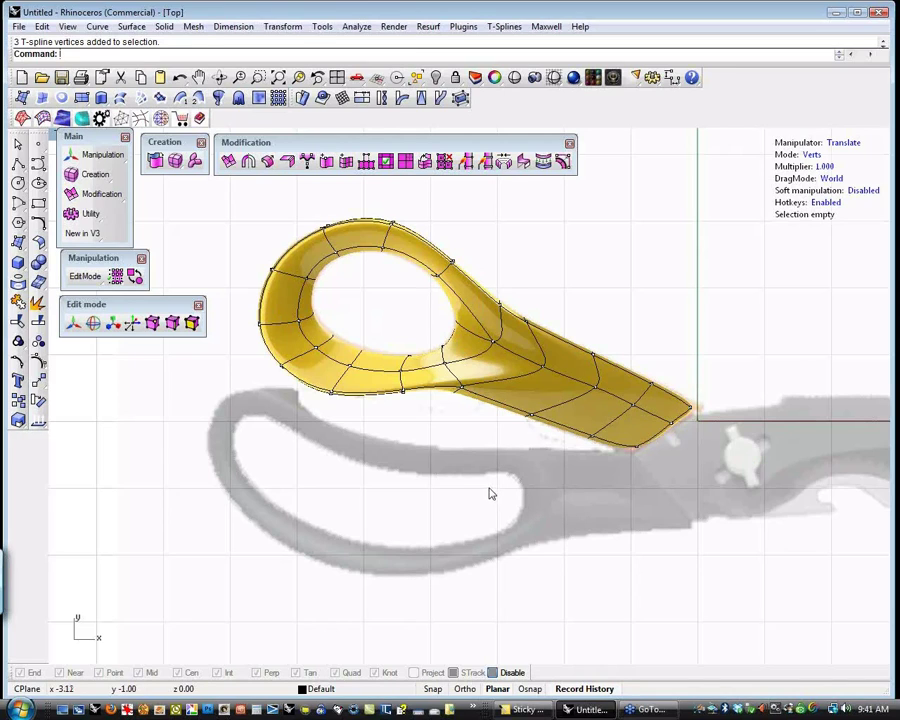
- Draw a closed degree-3 control point curve around the outer outline of the lower grey handle's finger loop in the reference image
right_drag(477, 476, 447, 446)
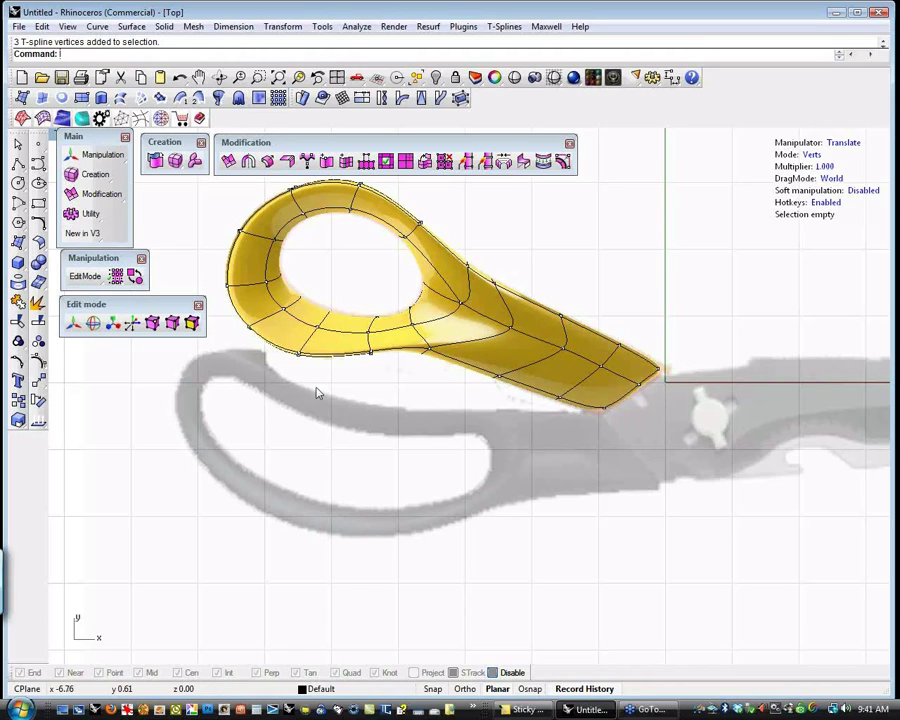
click(39, 165)
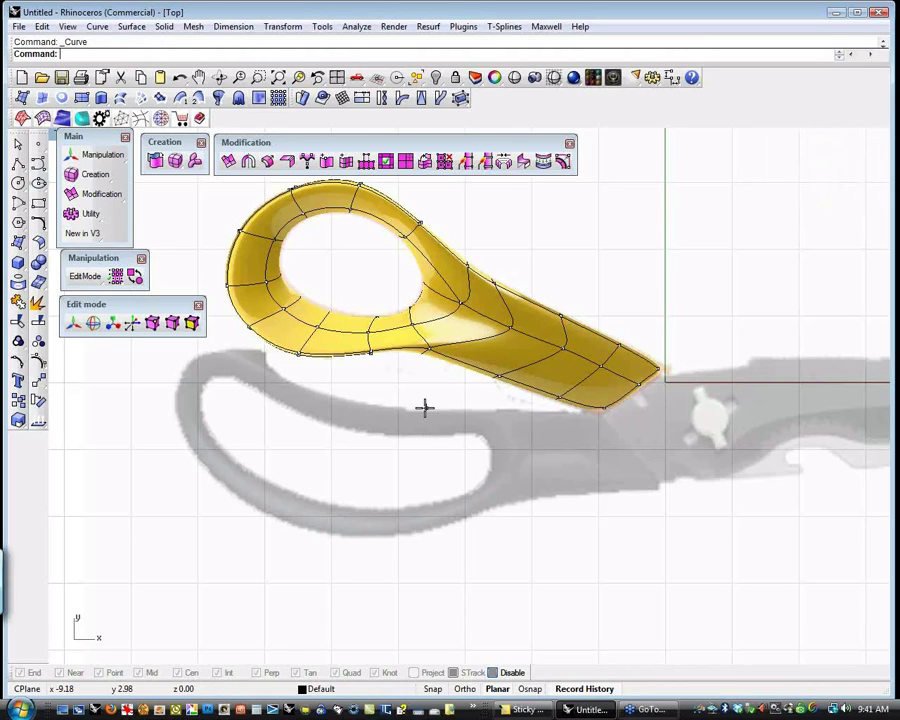
click(366, 407)
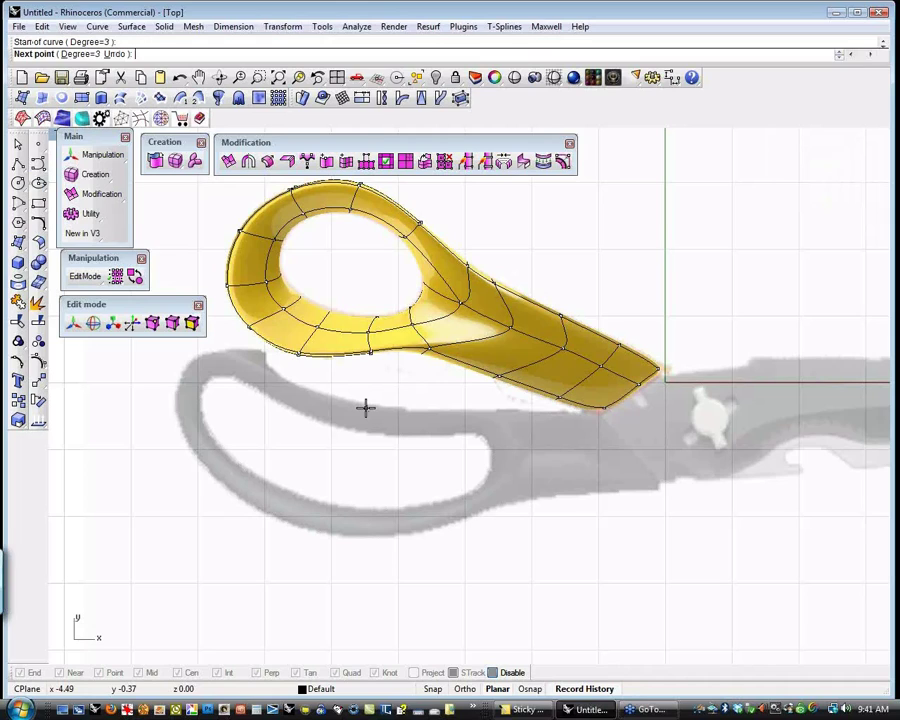
click(316, 396)
click(268, 370)
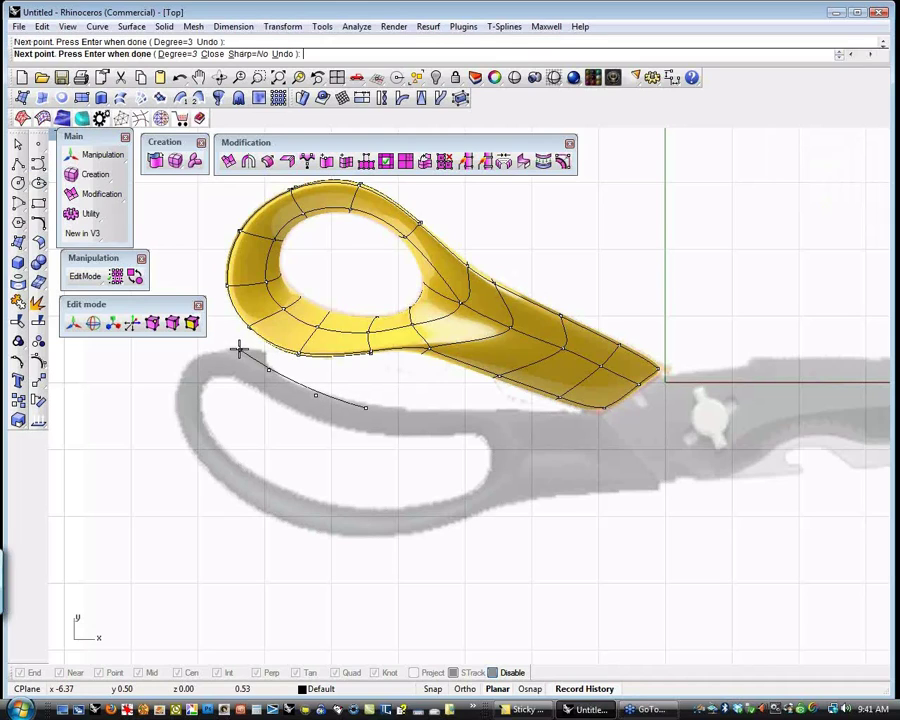
click(240, 349)
click(197, 345)
click(166, 395)
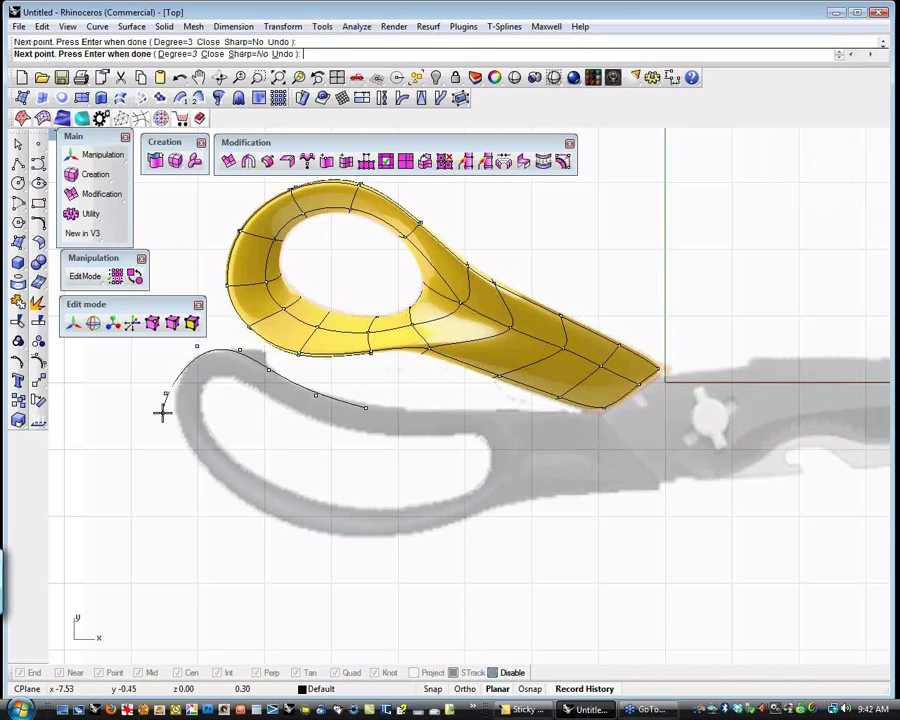
click(191, 468)
click(269, 519)
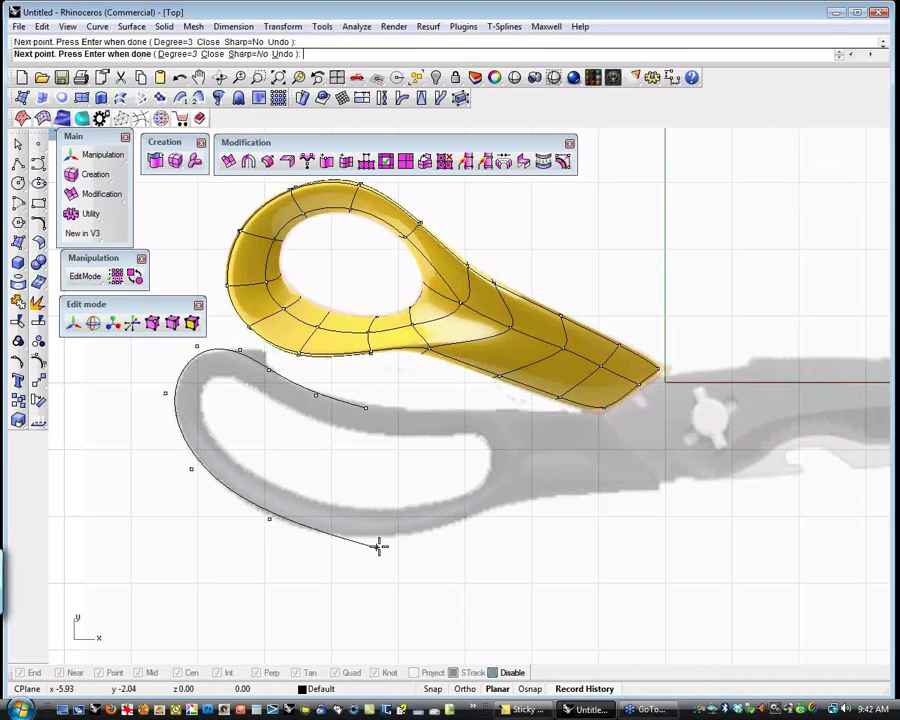
click(366, 547)
click(443, 530)
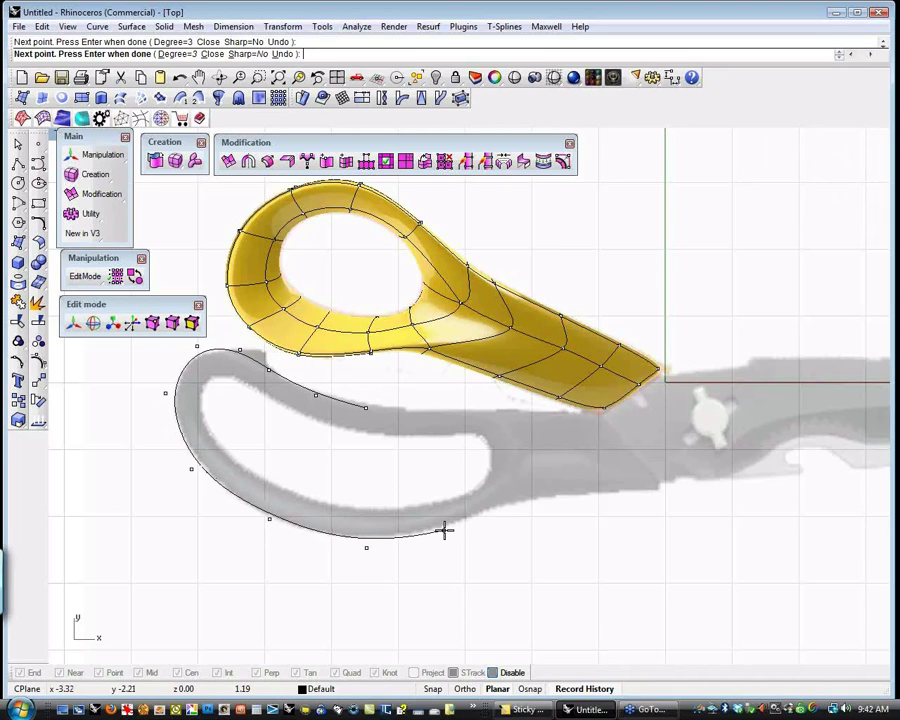
click(516, 497)
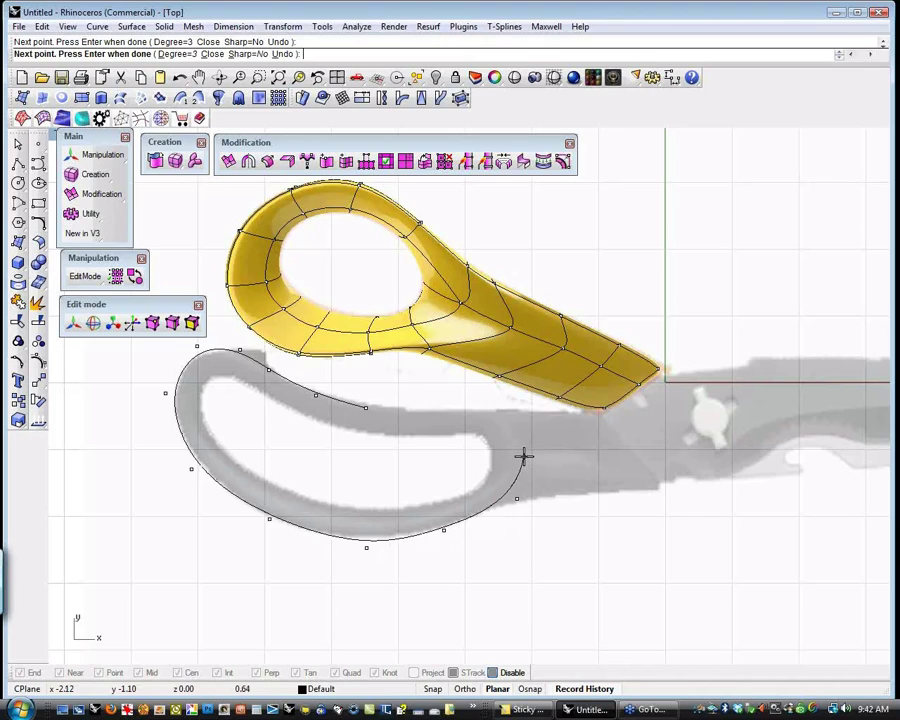
click(523, 457)
click(508, 416)
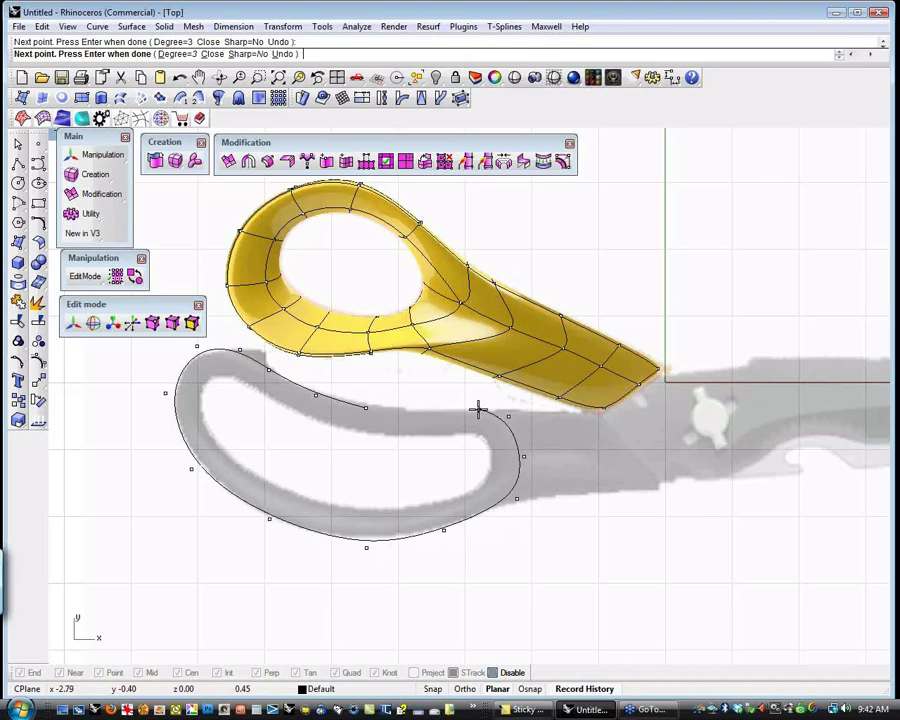
click(478, 409)
click(416, 411)
click(364, 402)
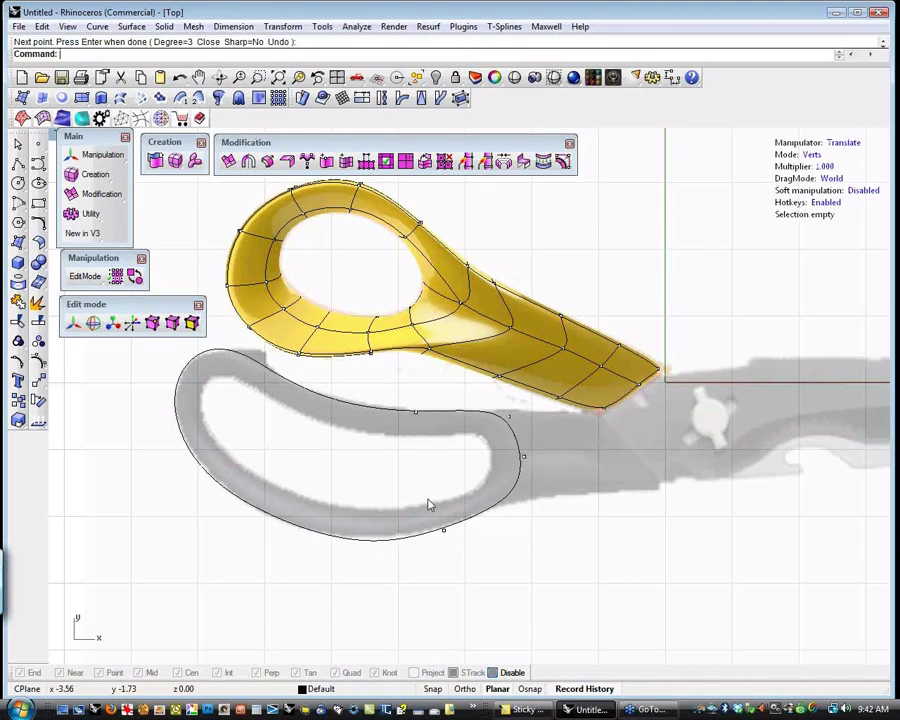
- Show the loop curve's control points and nudge the one on its upper edge near the handle junction onto the outline
middle_click(508, 563)
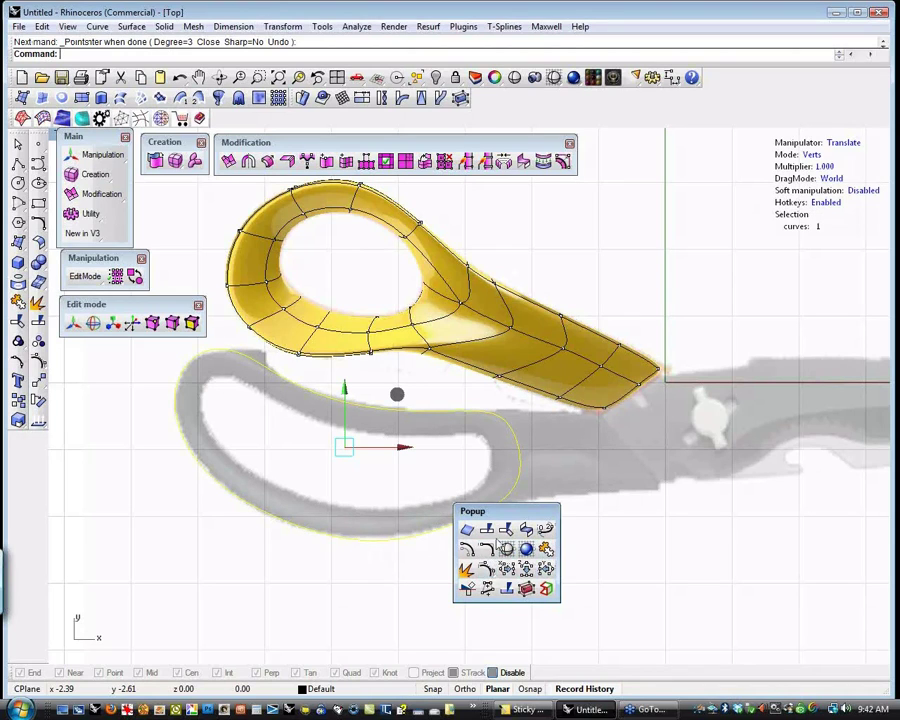
click(504, 546)
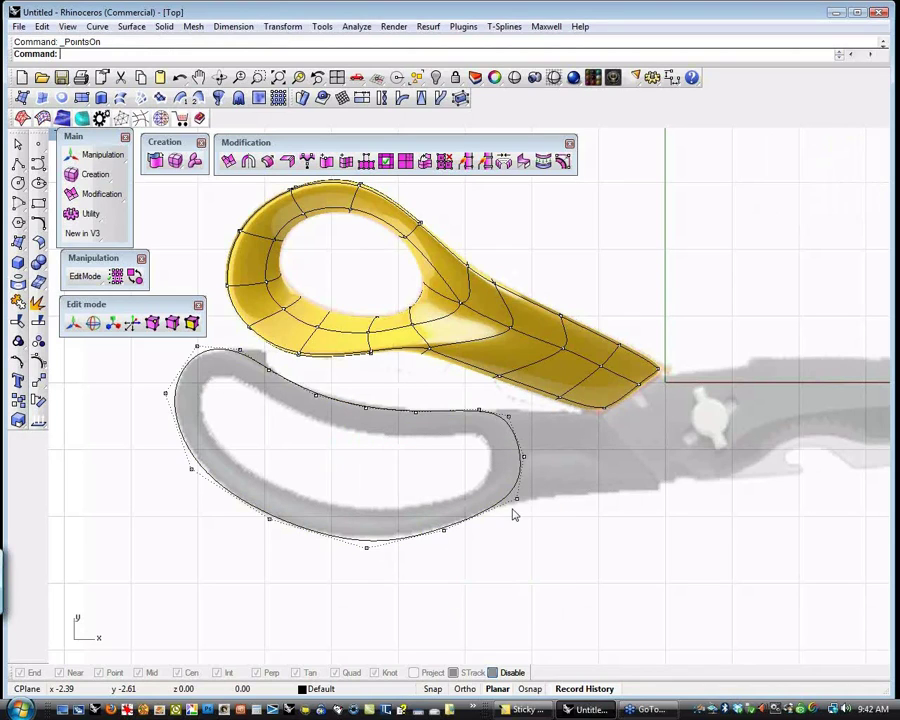
click(479, 408)
drag(530, 355, 524, 358)
click(235, 406)
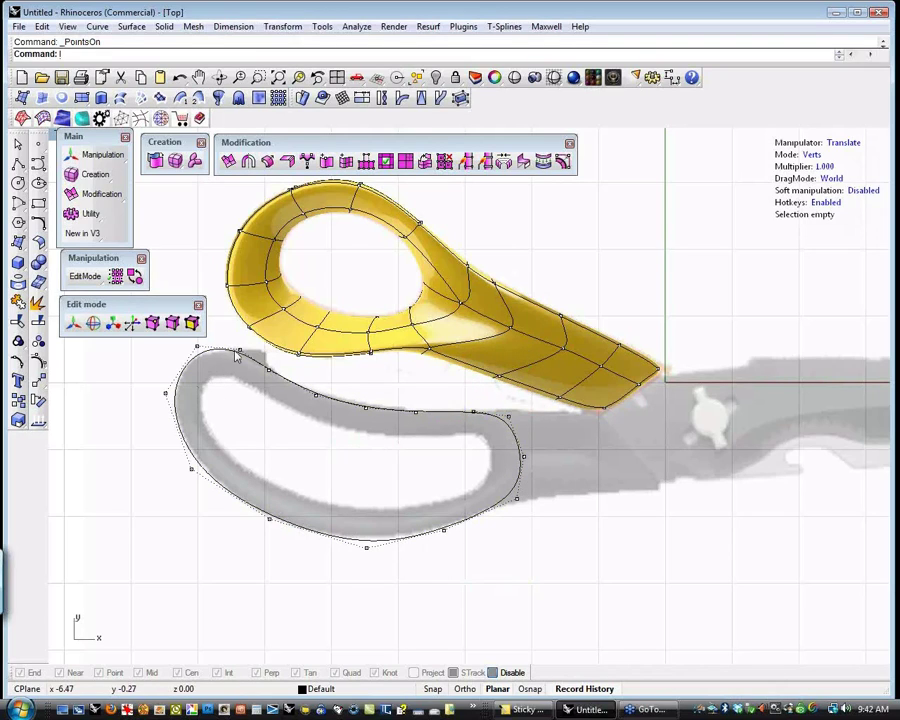
- Adjust the control points at the loop curve's upper rounded end and lowest point to follow the grey outline
click(198, 349)
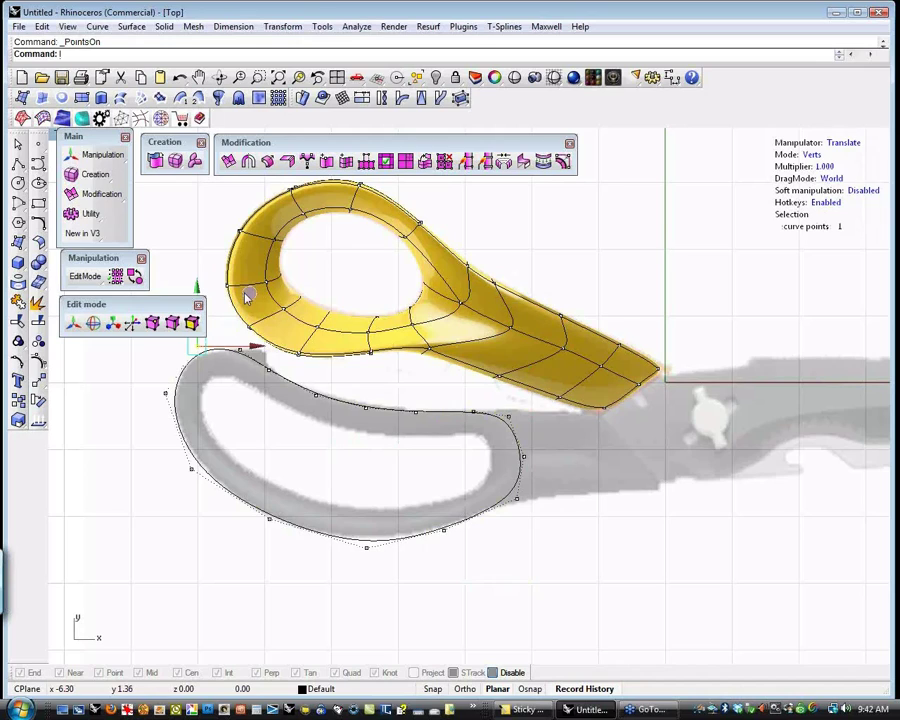
click(290, 450)
click(366, 549)
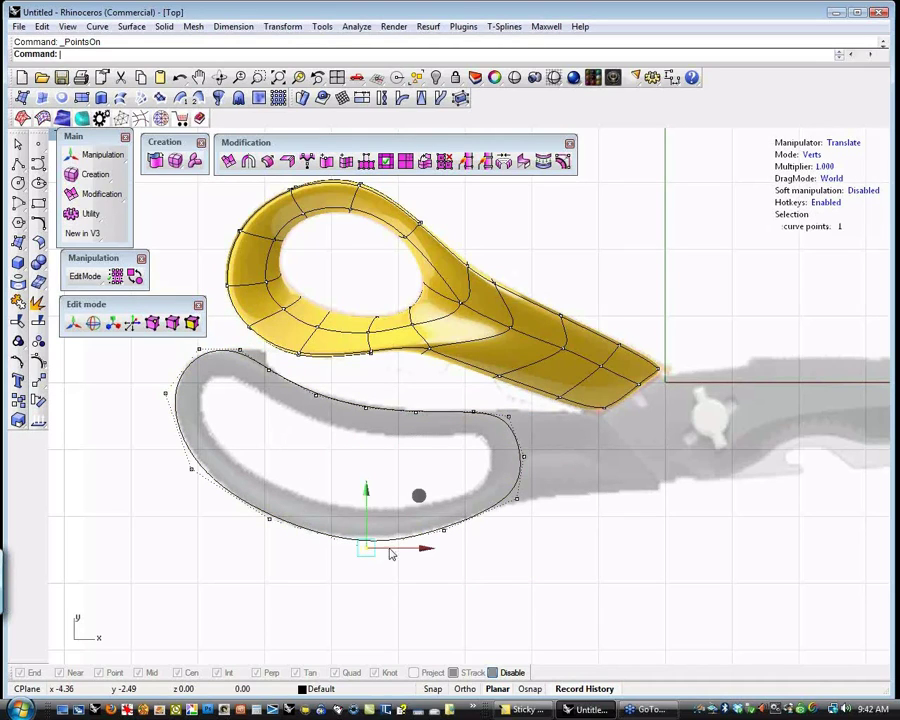
drag(410, 499, 409, 490)
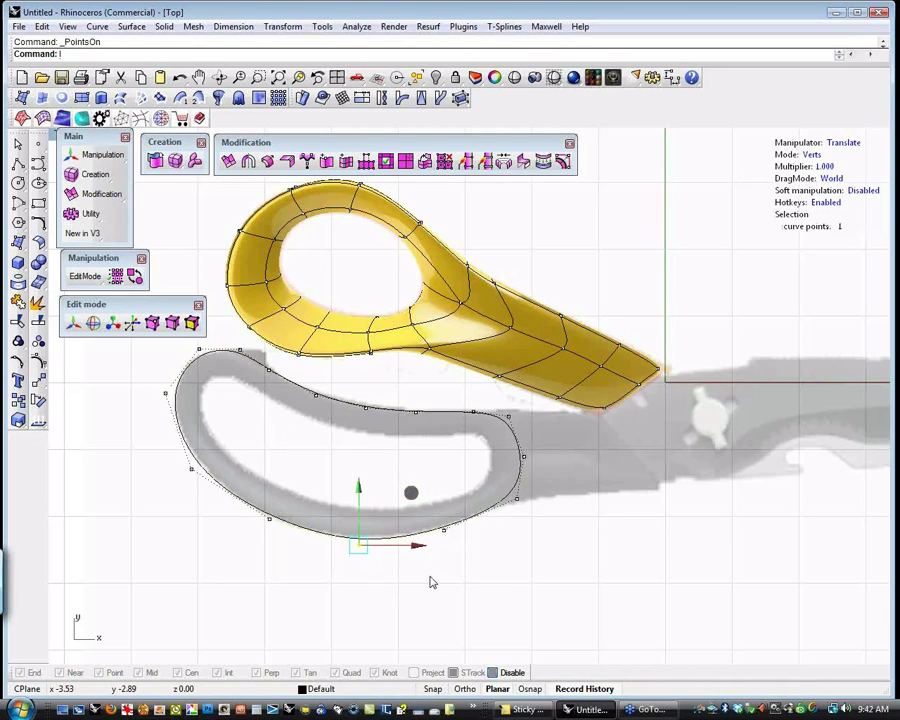
click(431, 581)
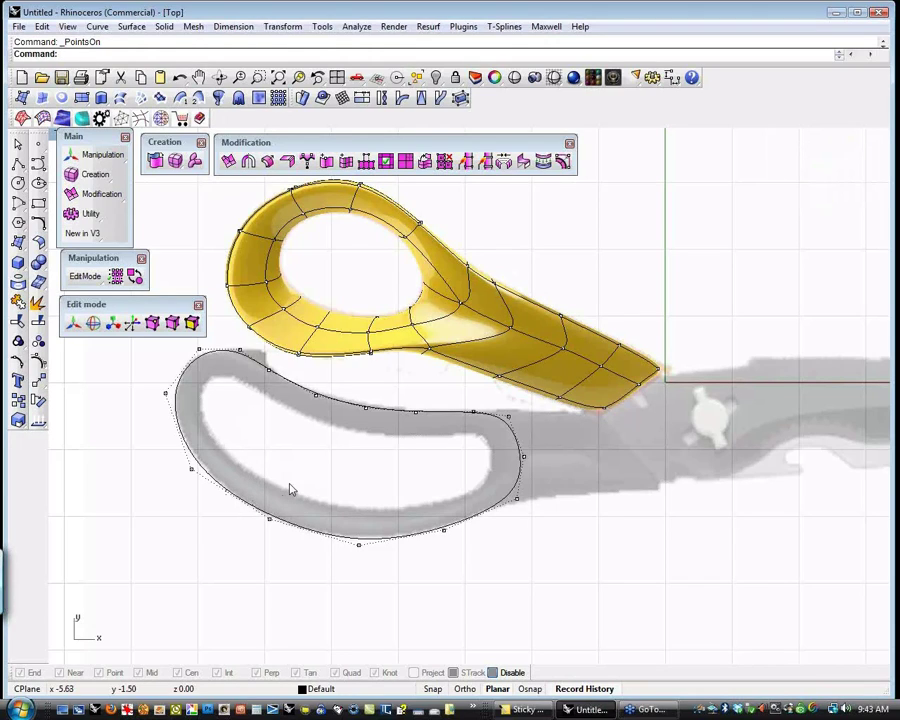
- Rebuild the loop curve with 15 points at degree 3, deleting the input curve
click(240, 495)
text(Rebuild)
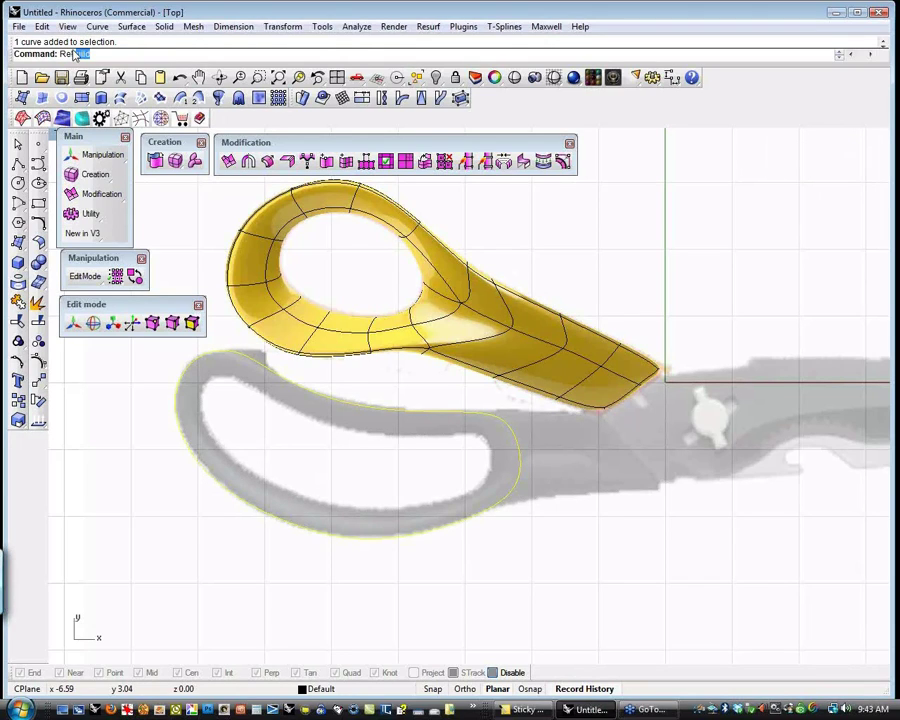
key(Return)
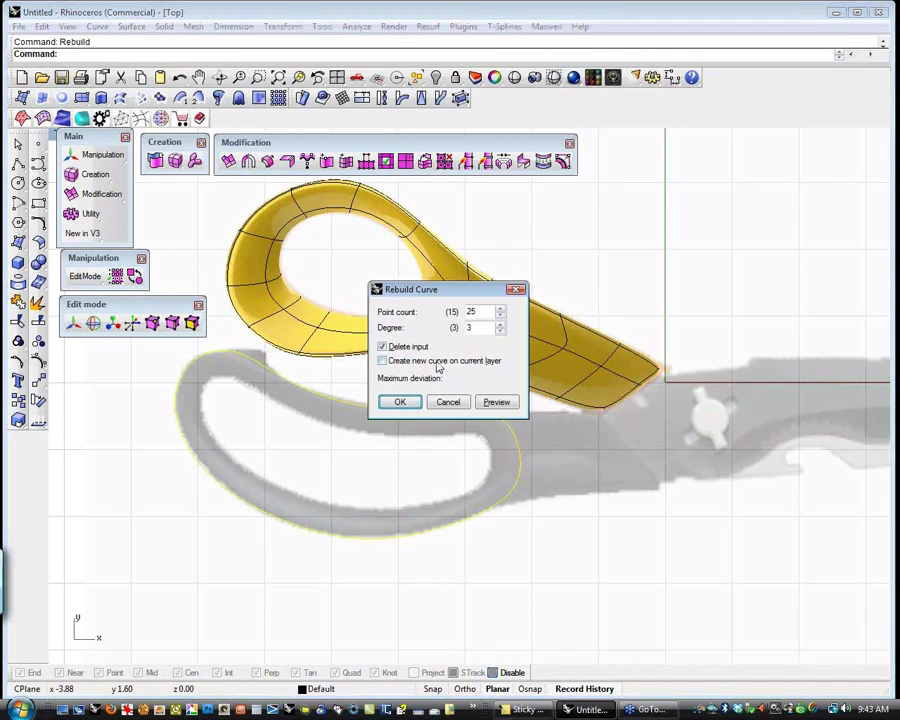
click(497, 403)
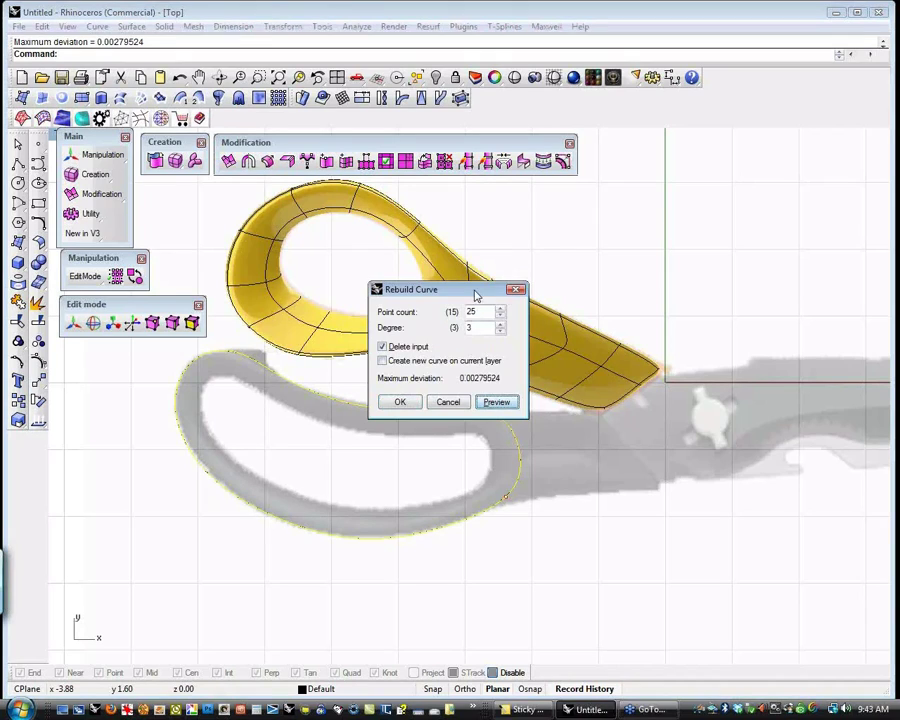
drag(476, 296, 618, 211)
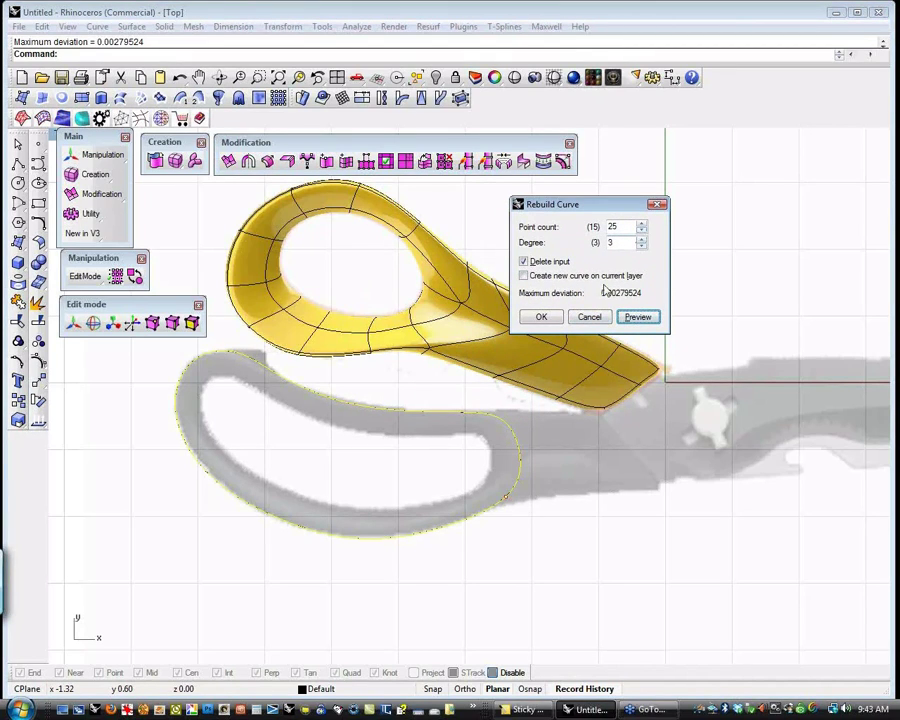
double_click(623, 226)
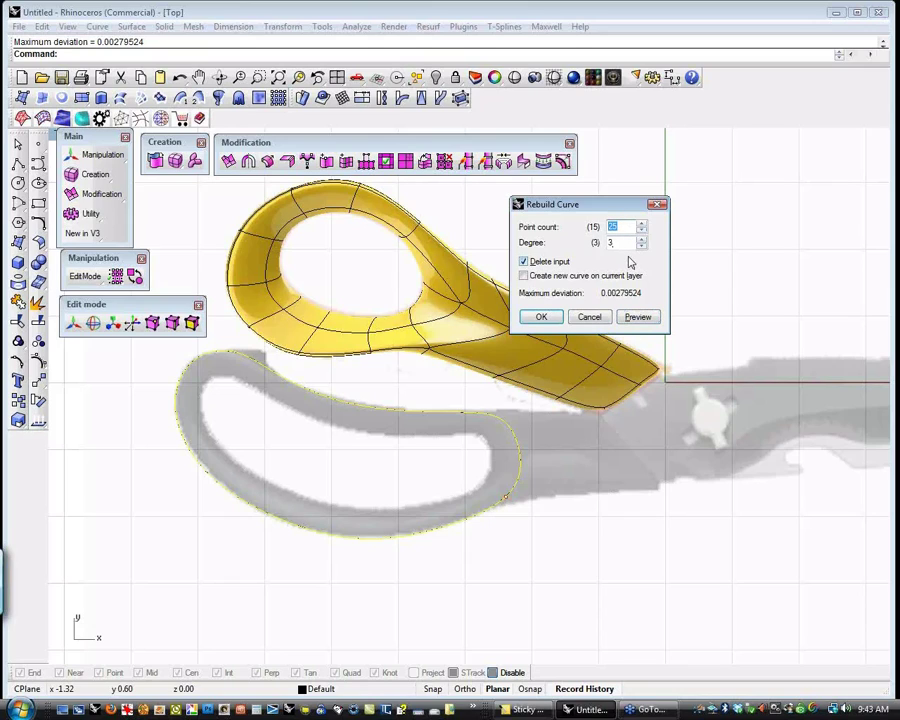
click(637, 317)
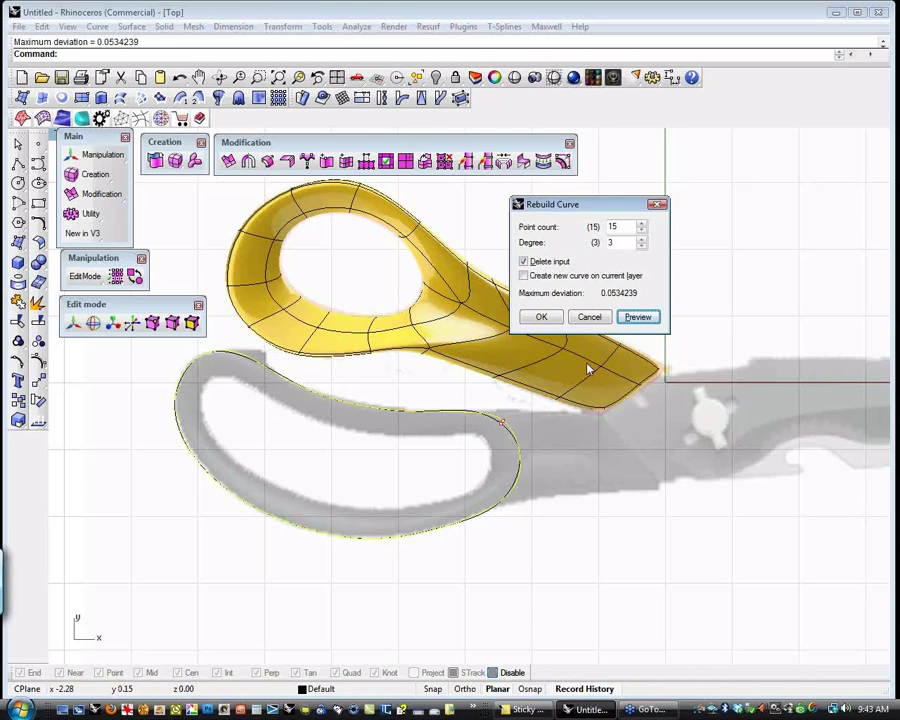
click(540, 316)
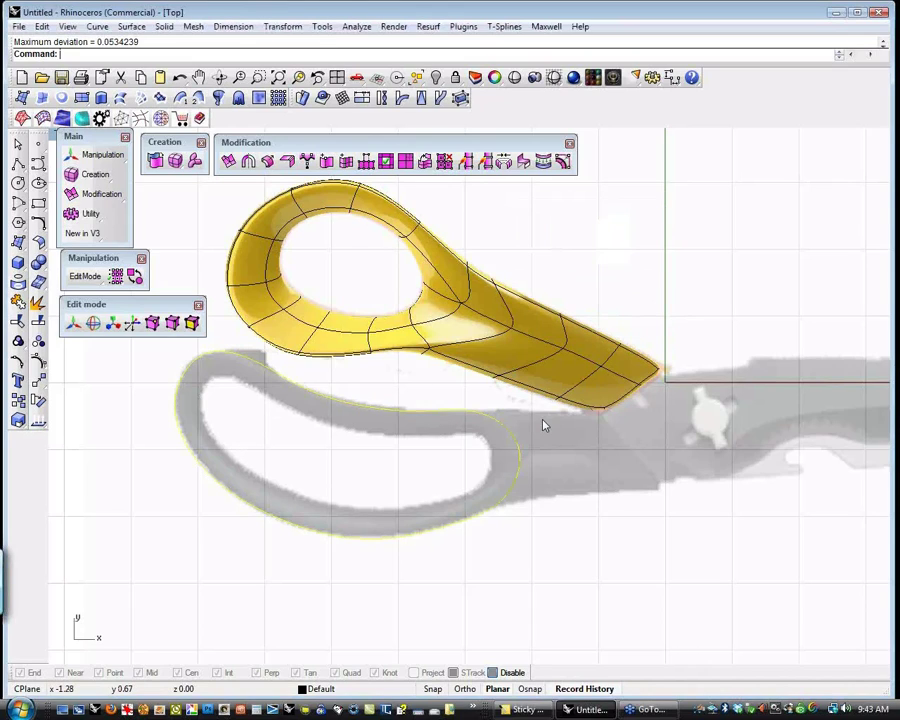
- Show the rebuilt curve's control points and move the one at the lower handle junction slightly inward to match the outline
middle_click(290, 402)
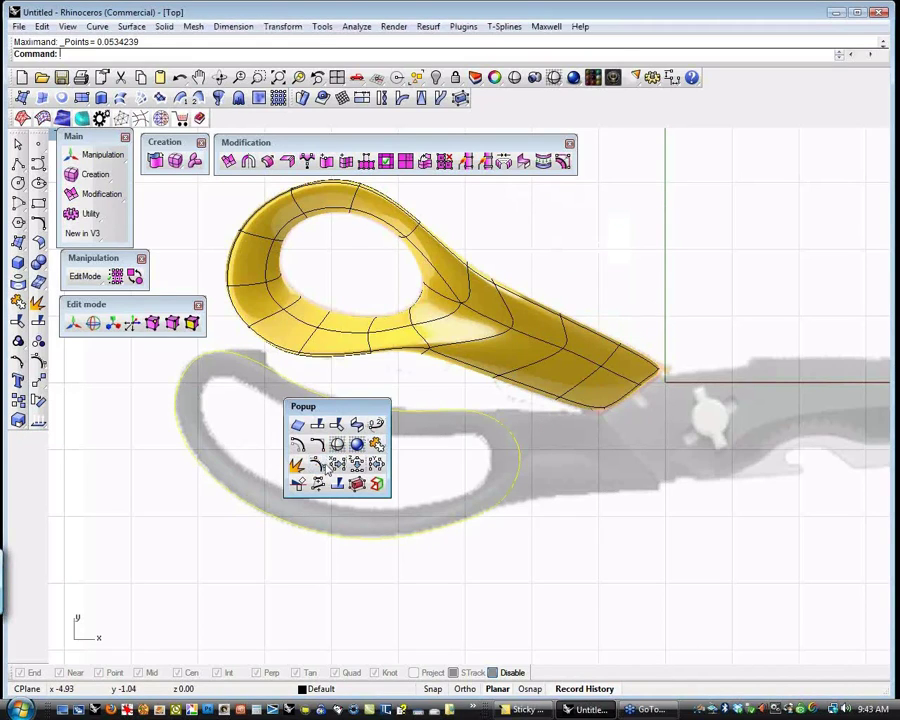
click(330, 466)
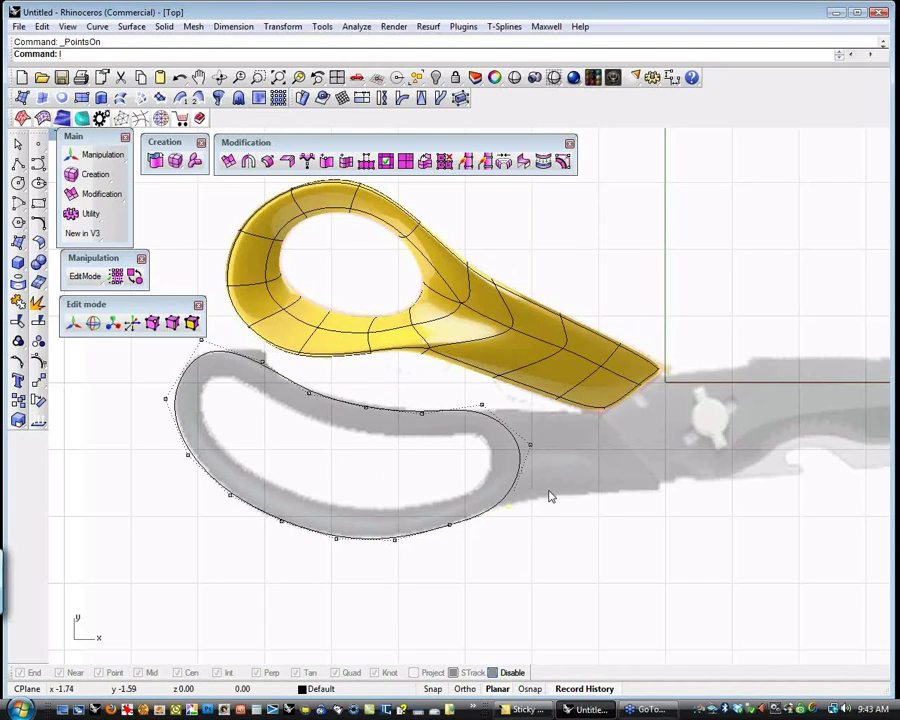
key(w)
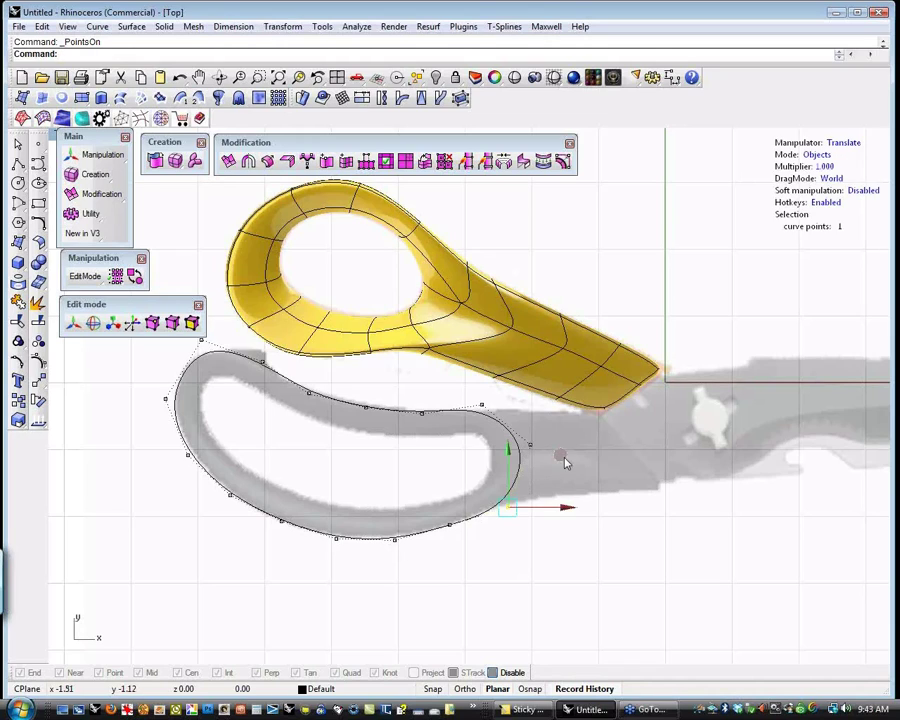
drag(562, 457, 573, 476)
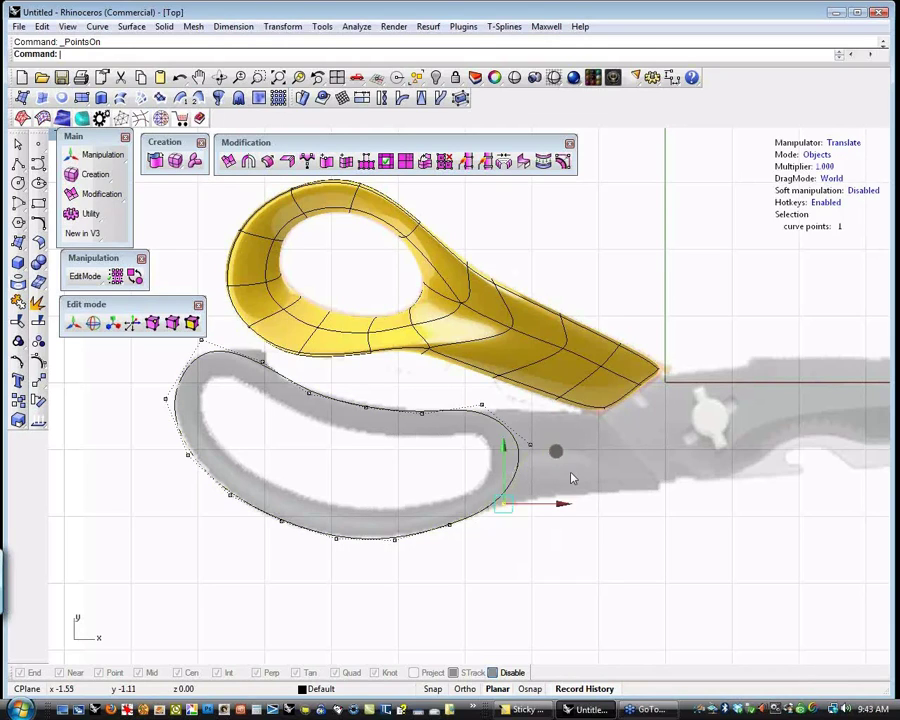
click(581, 516)
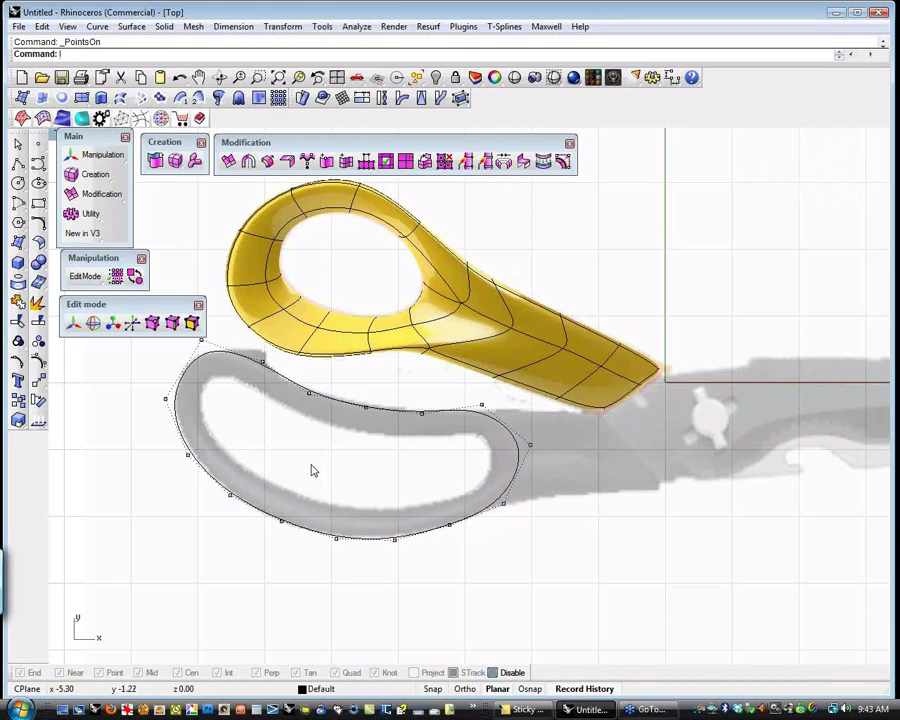
- Hide the control points, select the whole loop curve and switch the manipulator to Scale
key(Escape)
click(296, 516)
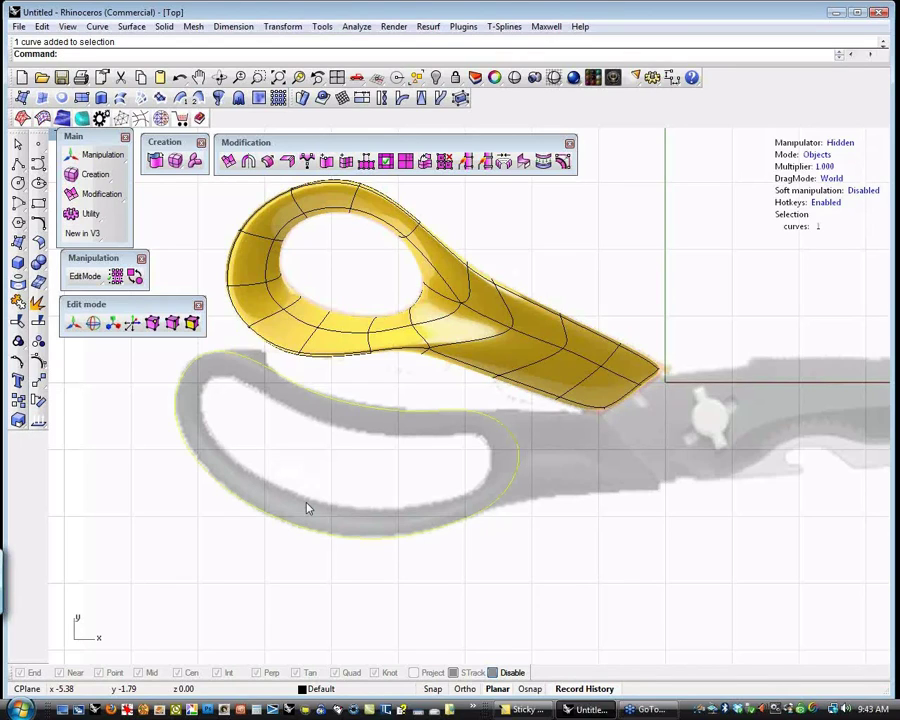
click(840, 143)
click(843, 146)
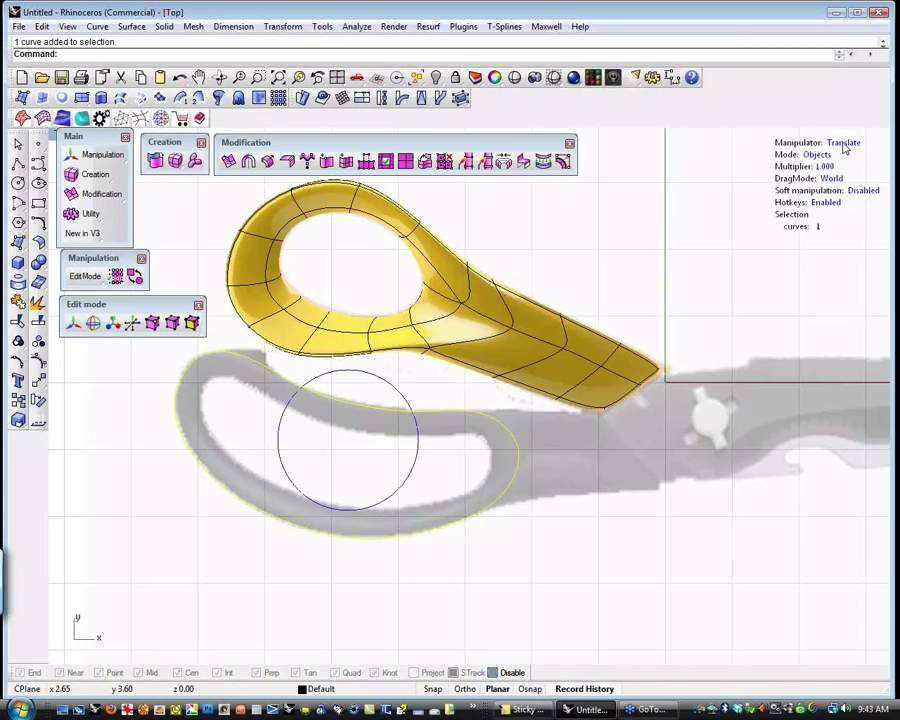
click(843, 146)
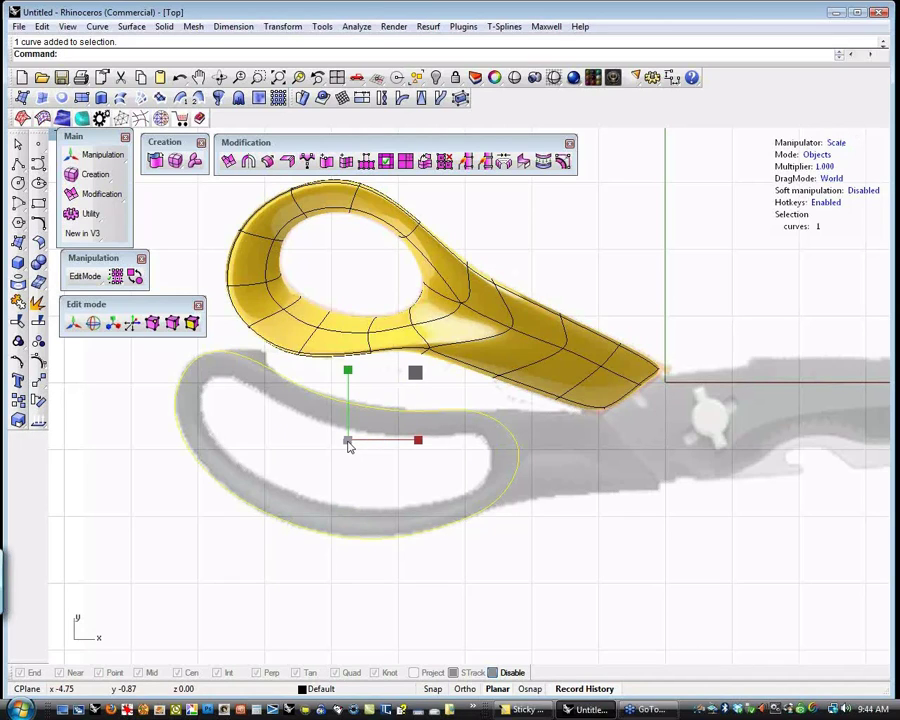
- Extrude the lower handle's outline inward into a ring surface by scaling, and shift its two inner edges at the rear end outward
mouse_move(347, 442)
alt+mouse_down()
mouse_move(297, 459)
mouse_move(295, 471)
alt+mouse_up()
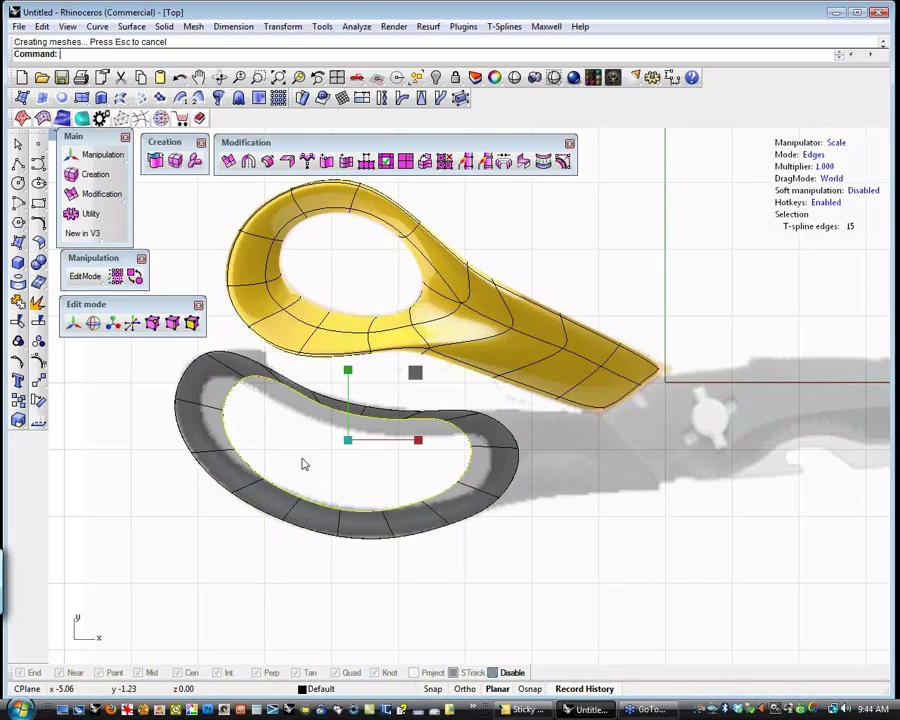
click(246, 447)
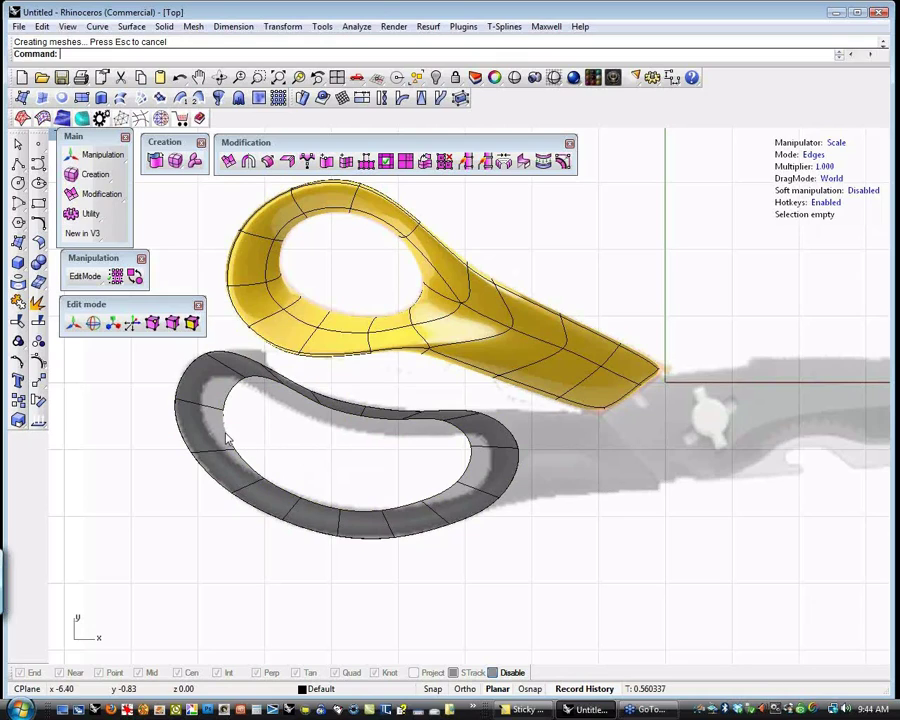
click(228, 437)
shift+click(231, 388)
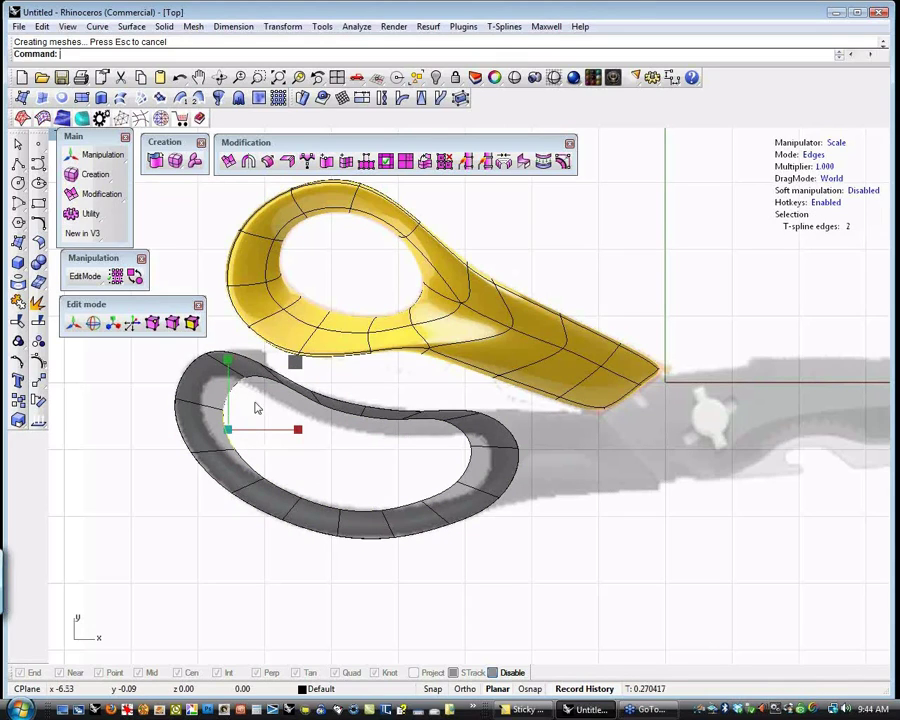
key(w)
drag(285, 368, 266, 358)
key(Escape)
- Move the six inner edges along the ring's upper side down so that side matches the handle thickness in the reference image
click(297, 402)
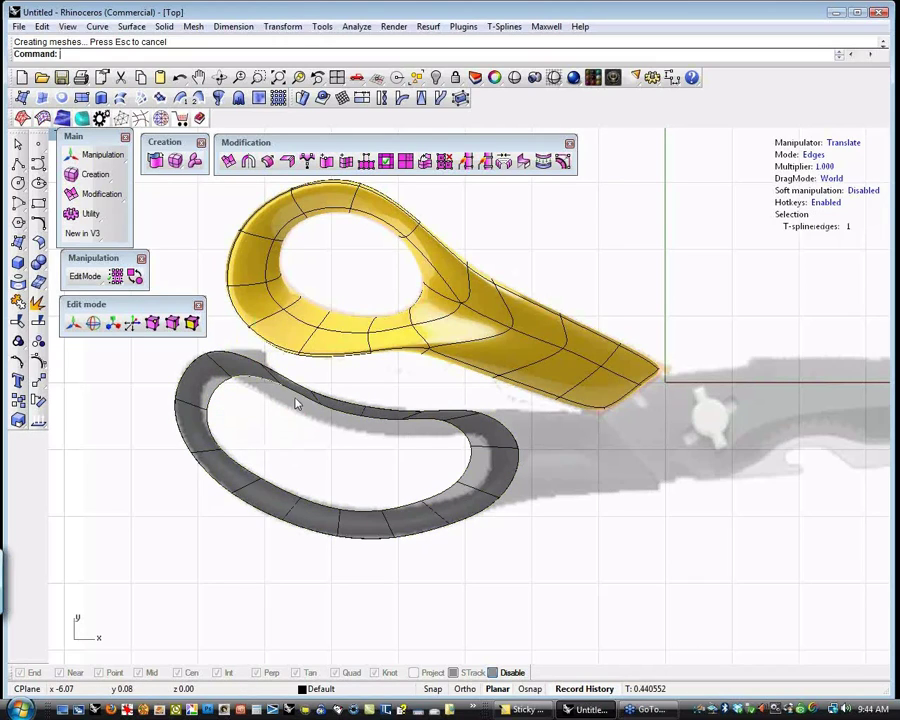
shift+click(301, 396)
shift+click(396, 426)
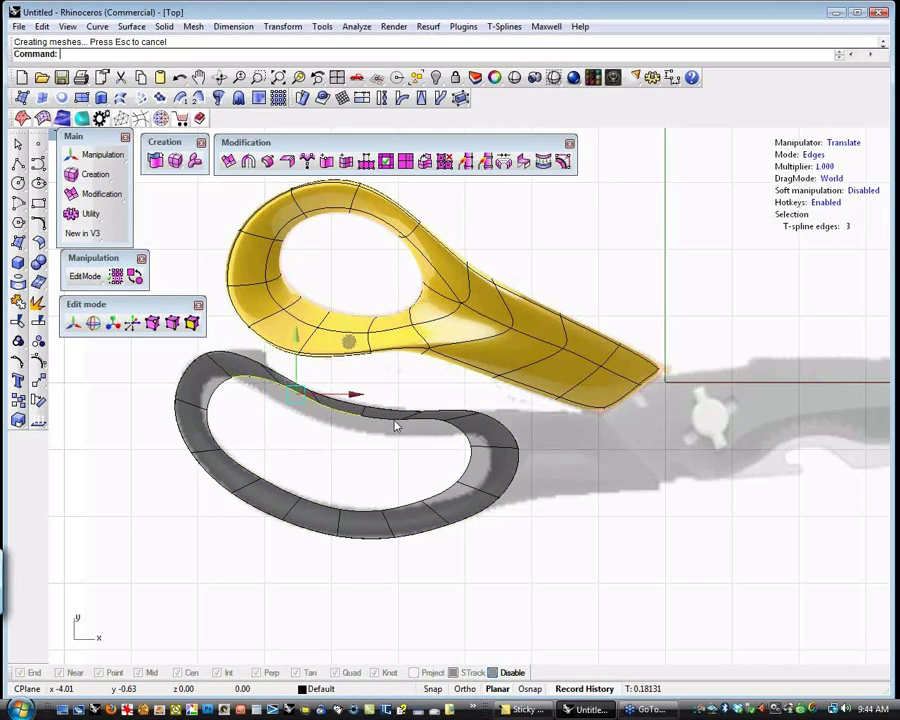
shift+click(430, 424)
shift+click(457, 432)
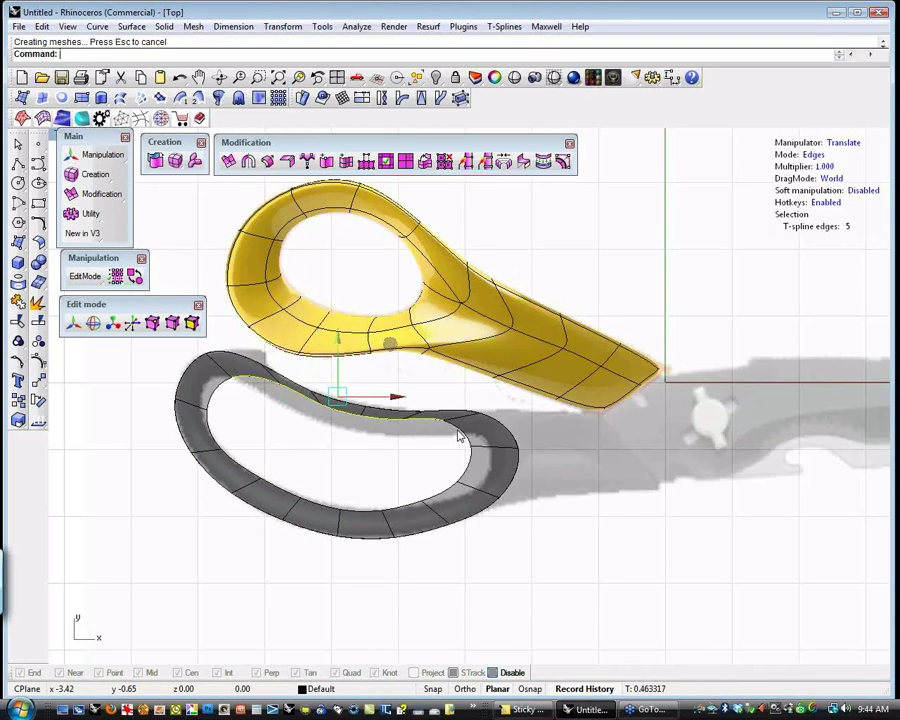
shift+click(450, 449)
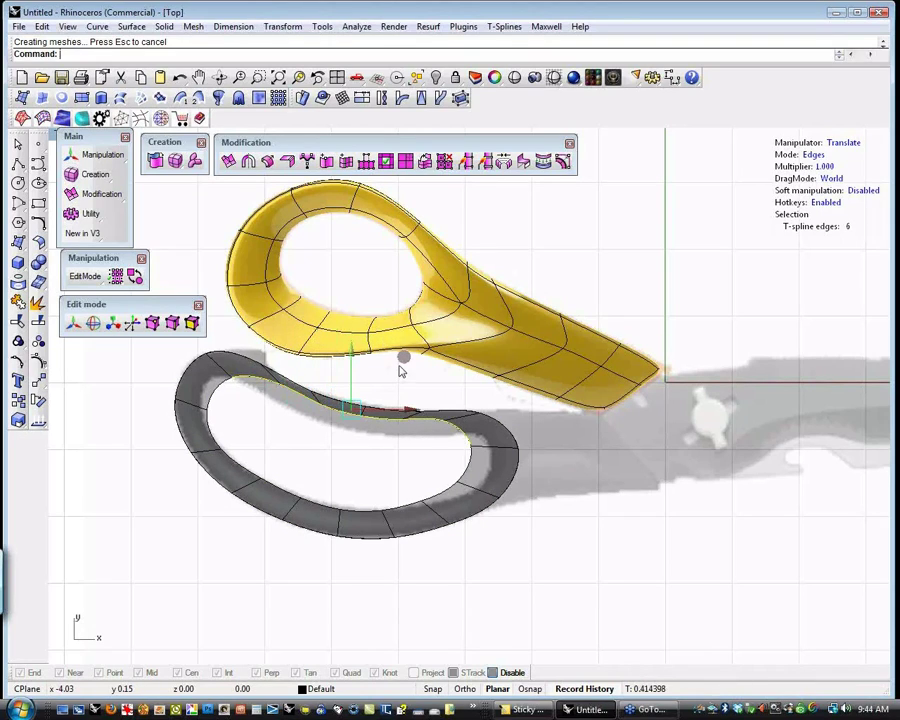
drag(401, 368, 398, 378)
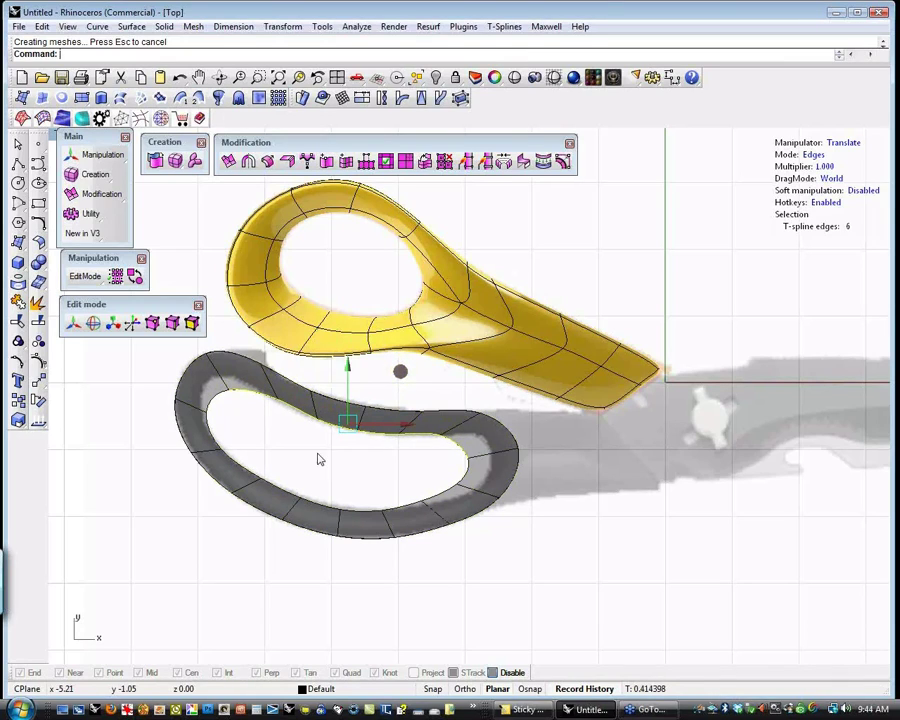
click(297, 454)
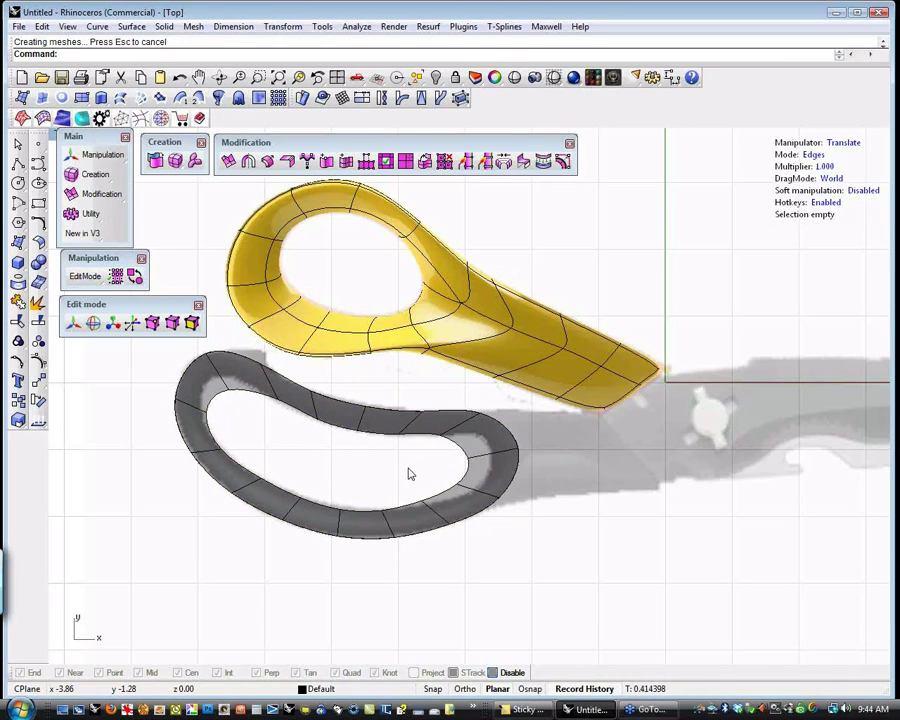
- Reposition the ring's two inner vertices at the upper part of the blade-side end to follow the reference image
click(467, 459)
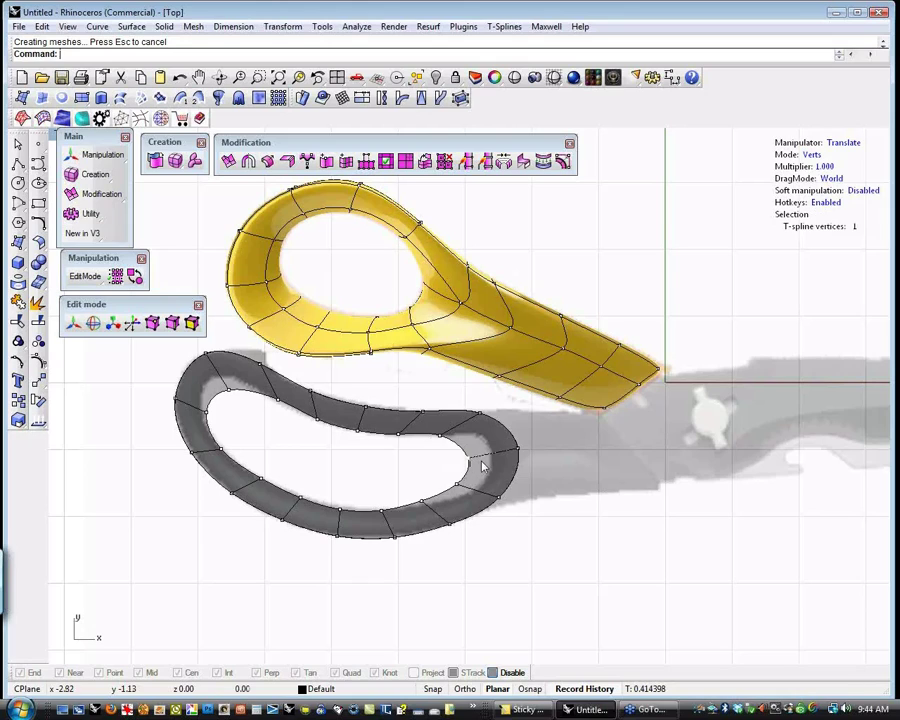
click(522, 402)
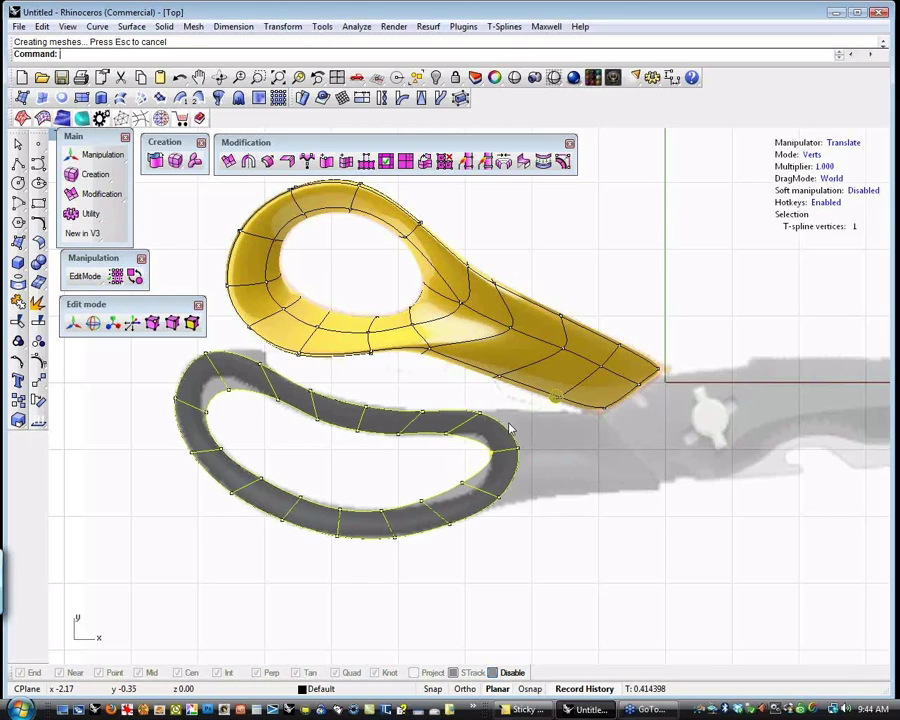
click(498, 444)
click(446, 432)
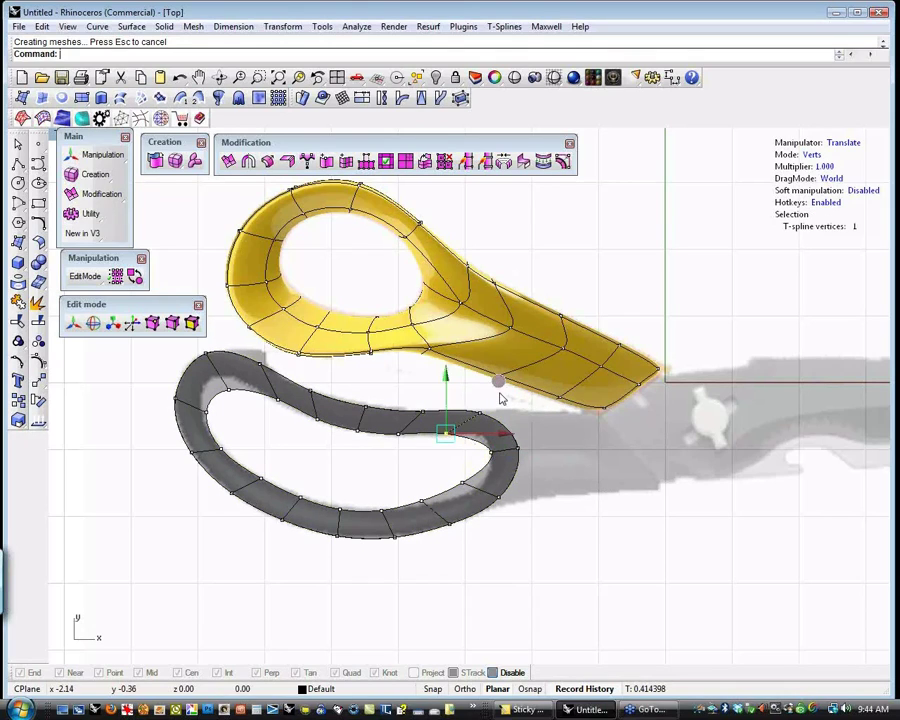
click(504, 396)
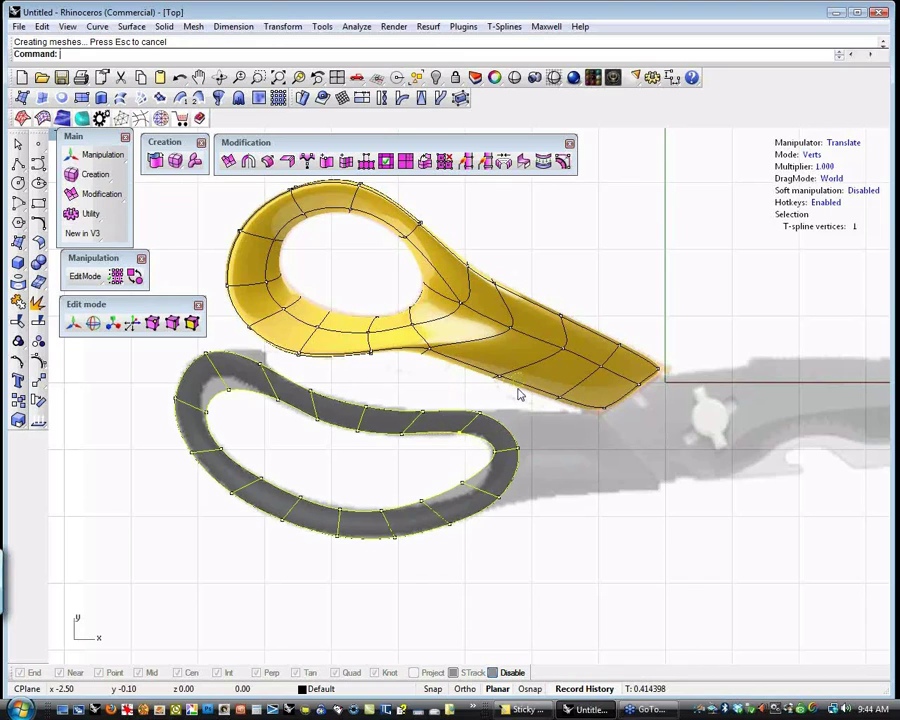
drag(518, 390, 519, 392)
click(494, 453)
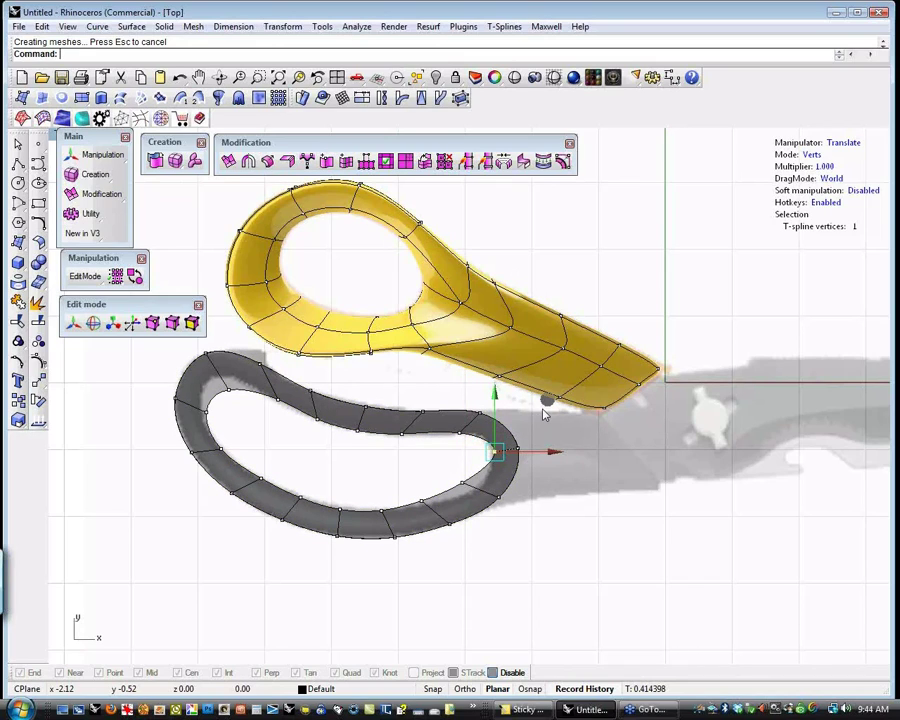
click(540, 417)
click(490, 450)
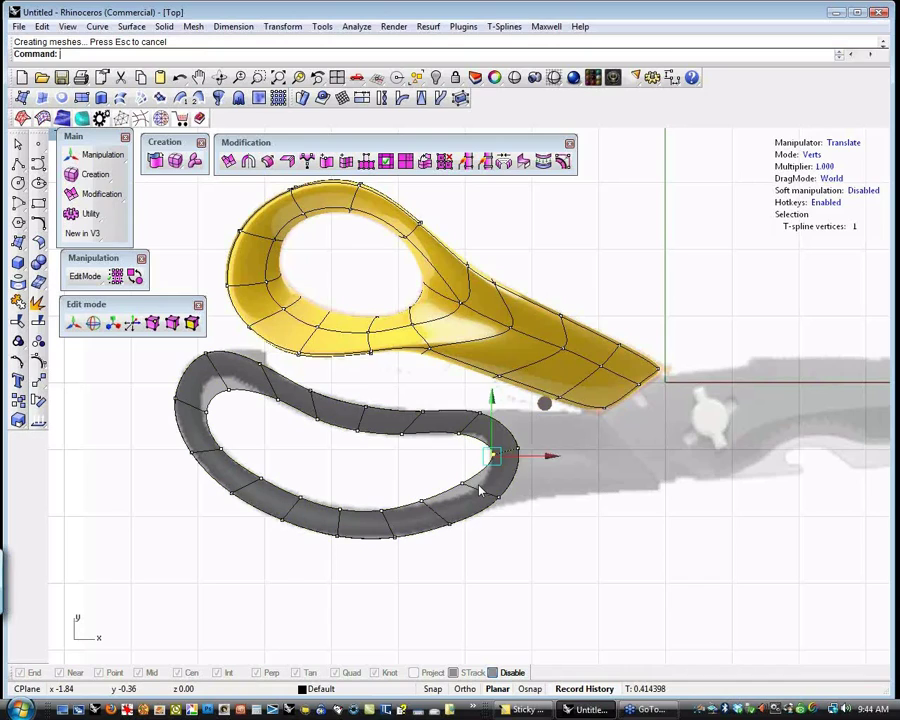
- Adjust the two inner vertices at the lower part of the ring's blade-side end to match the reference opening
click(462, 483)
click(516, 433)
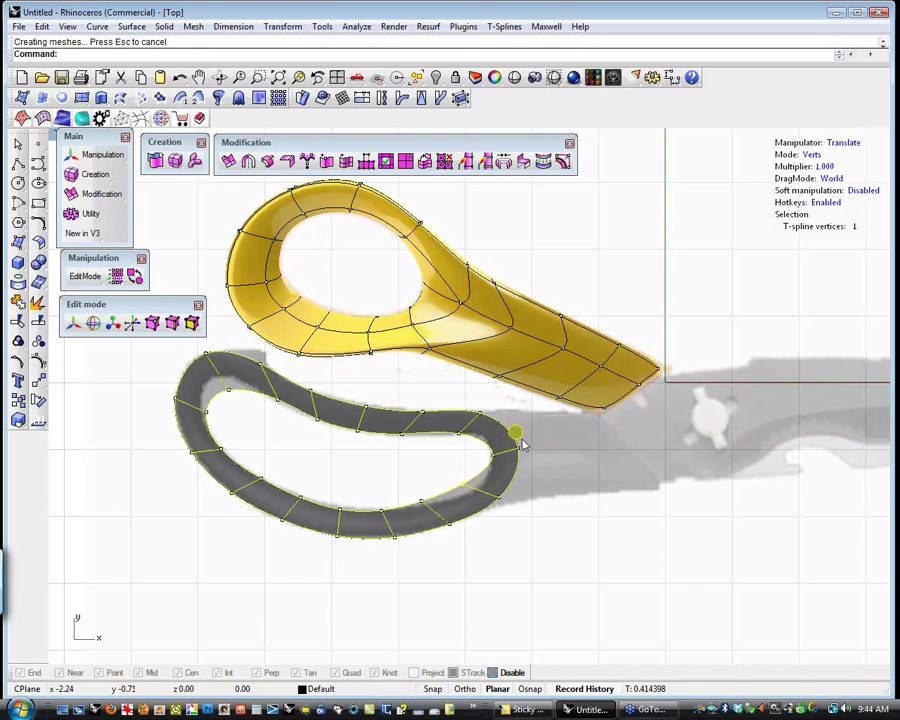
click(464, 488)
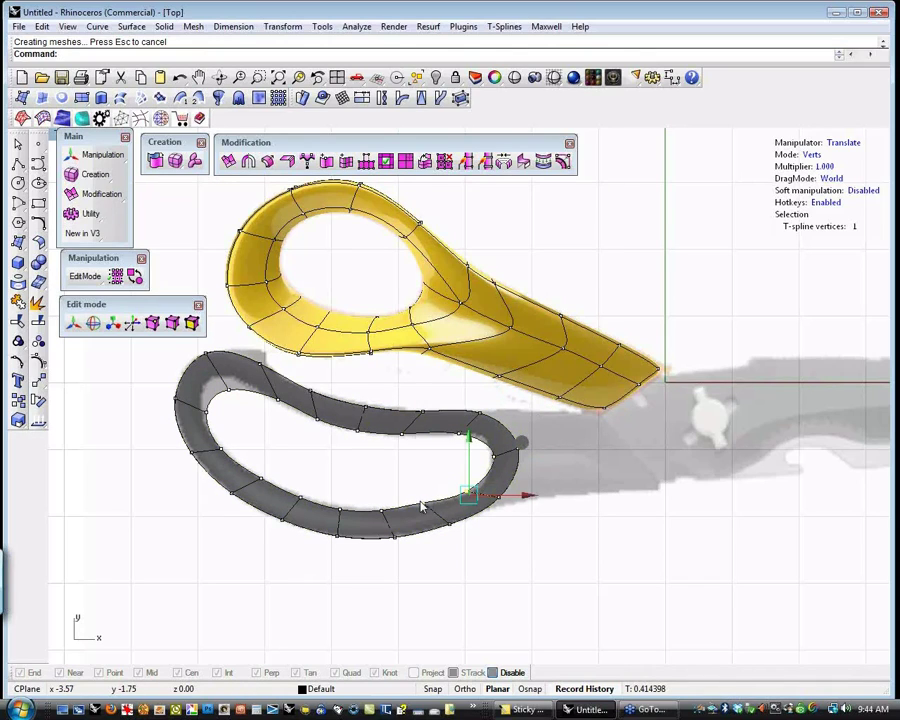
click(422, 503)
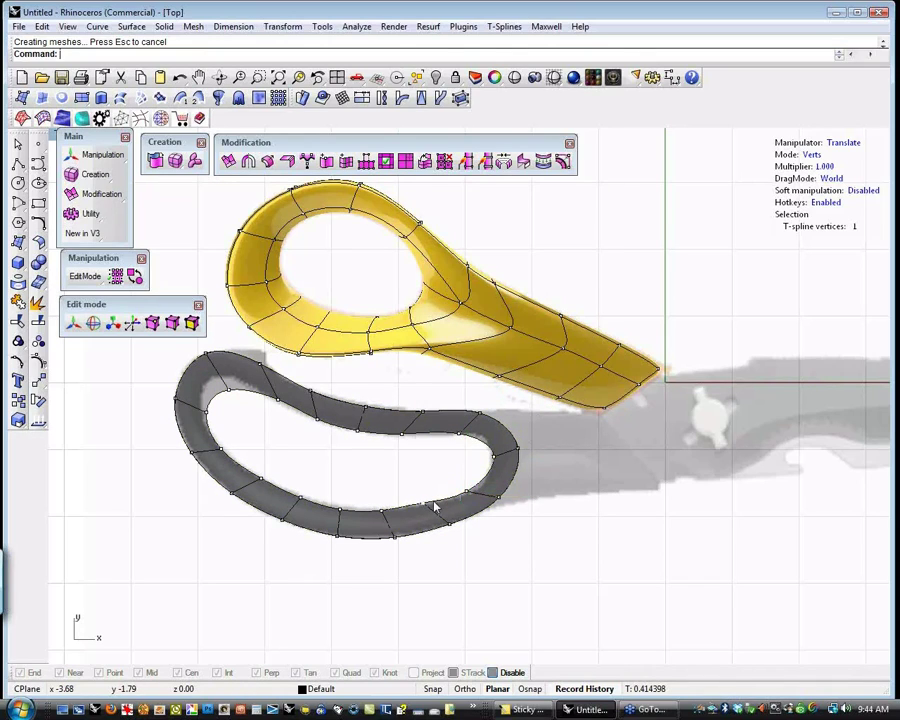
click(474, 458)
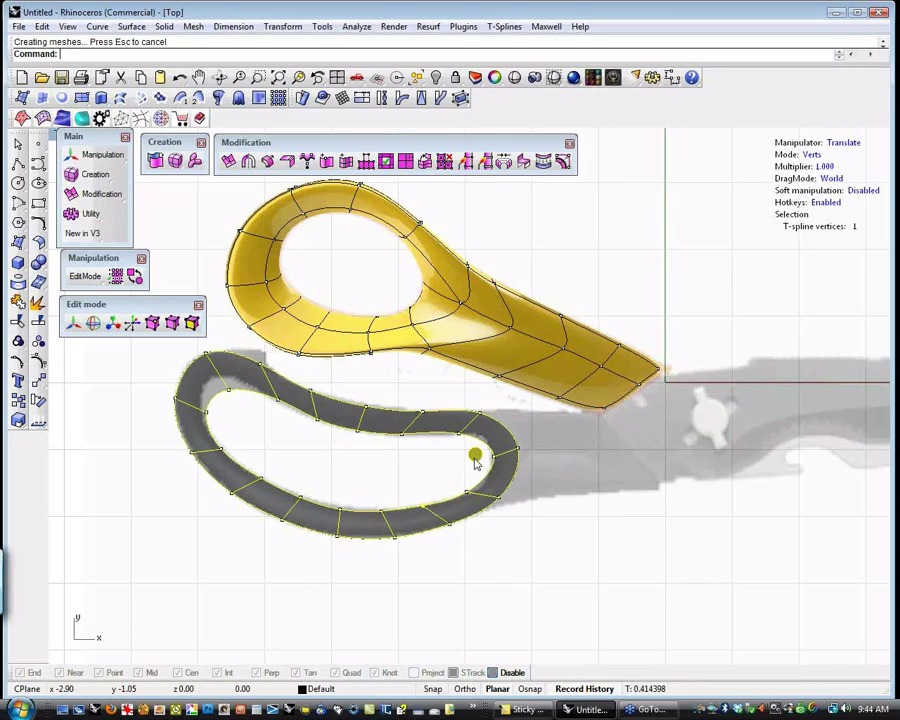
click(290, 440)
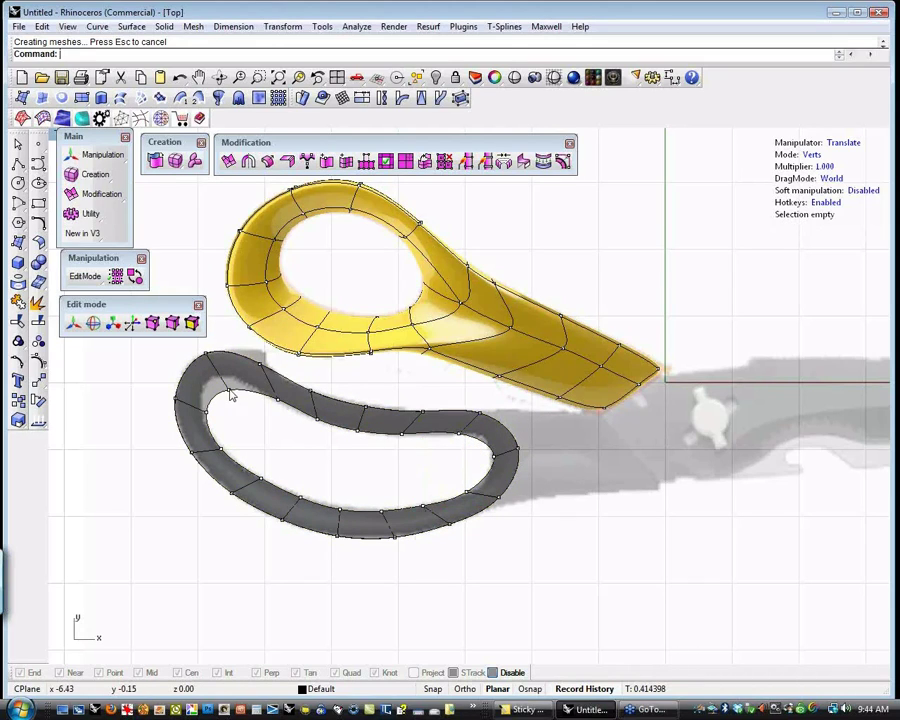
- Adjust the inner vertices around the ring's rear end and its upper side to fit the handle opening in the reference image
click(229, 392)
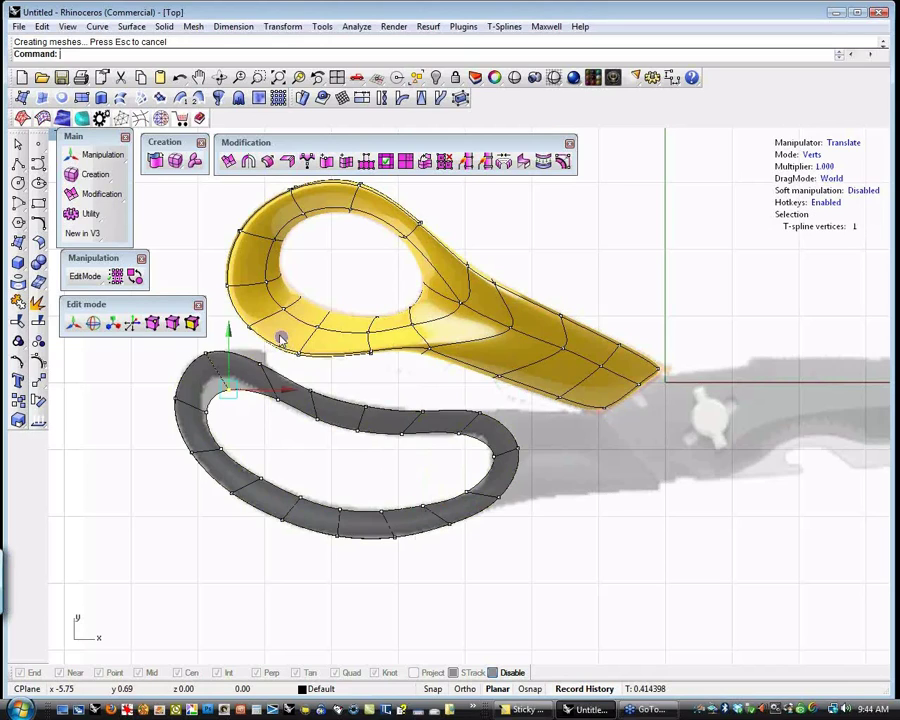
key(ctrl+z)
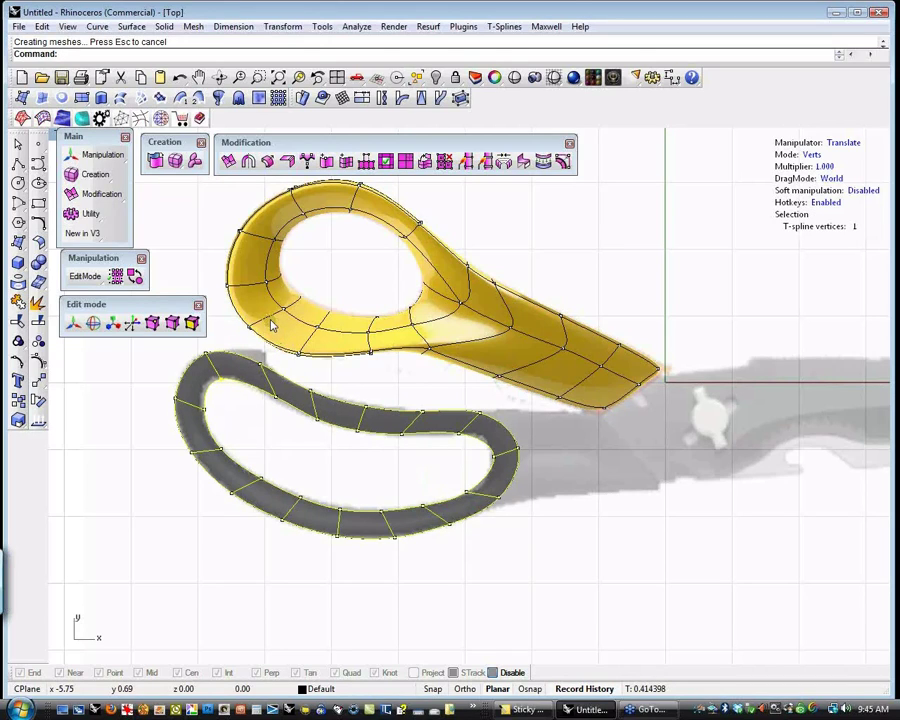
click(278, 397)
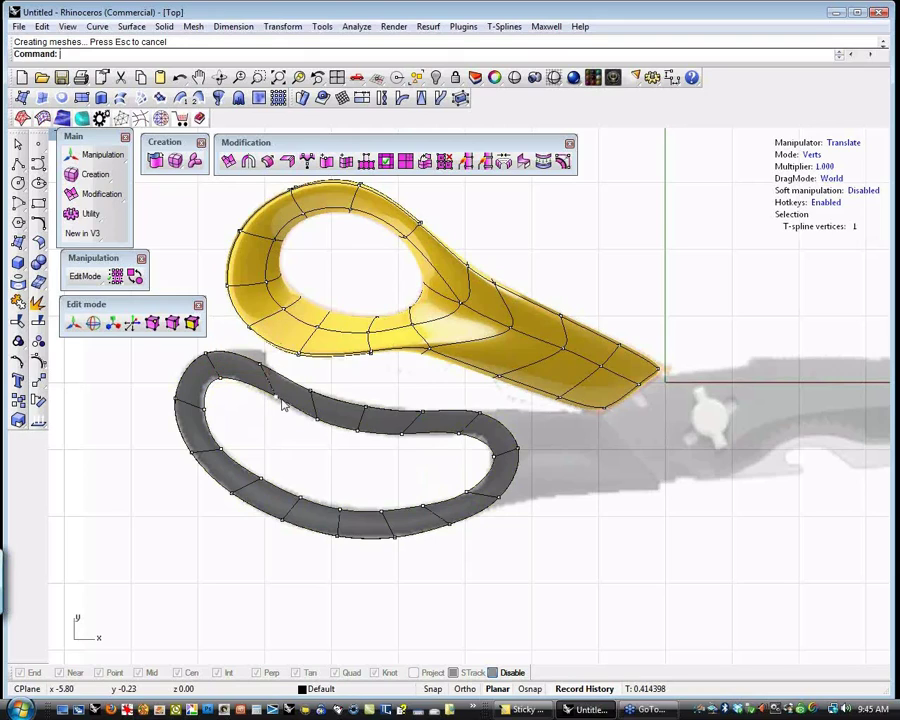
key(ctrl+z)
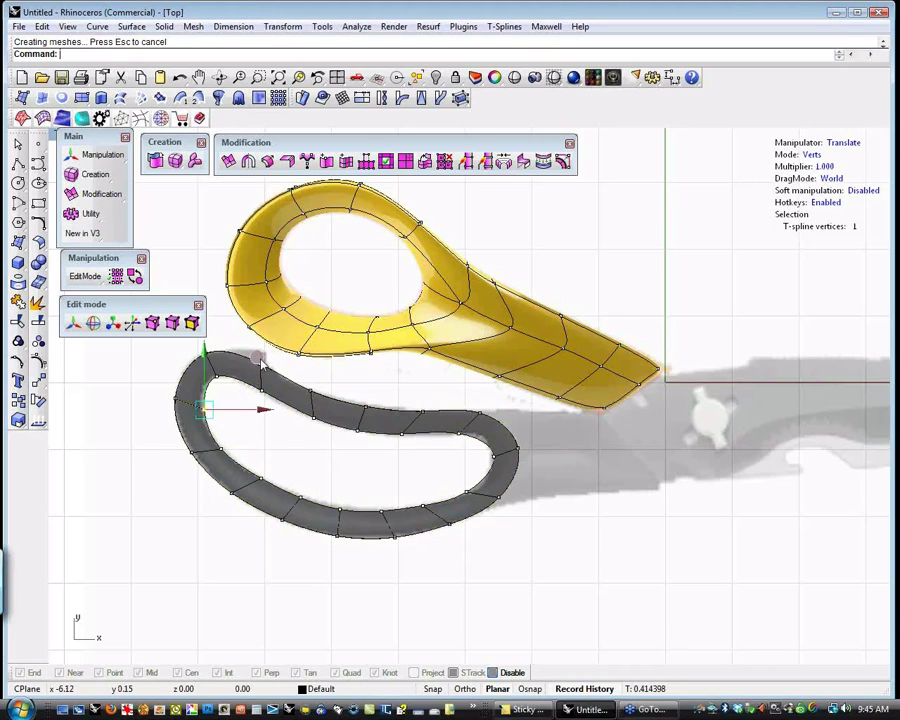
click(255, 362)
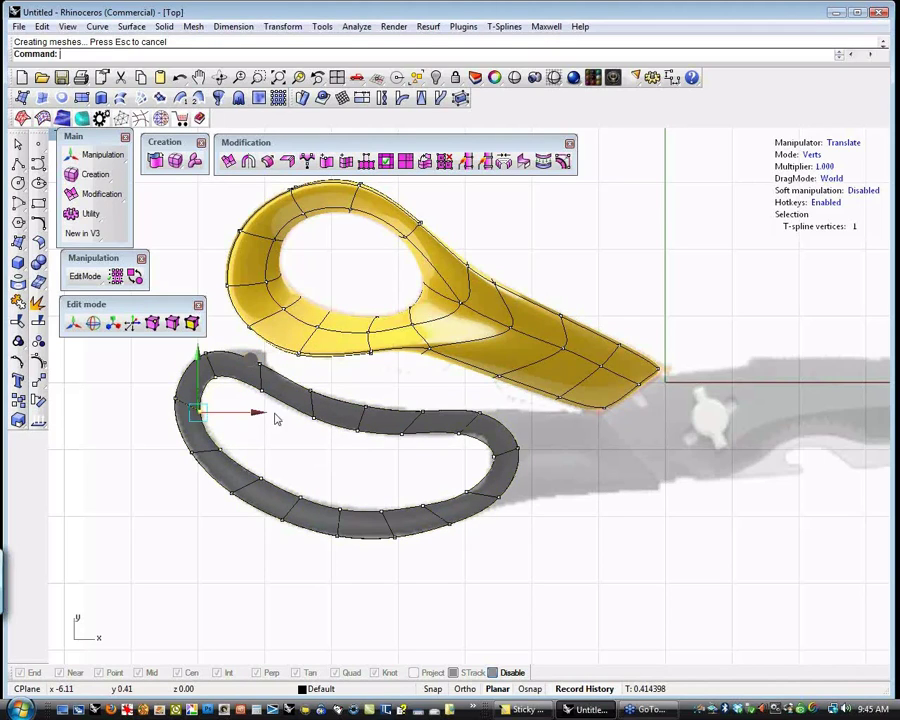
click(355, 478)
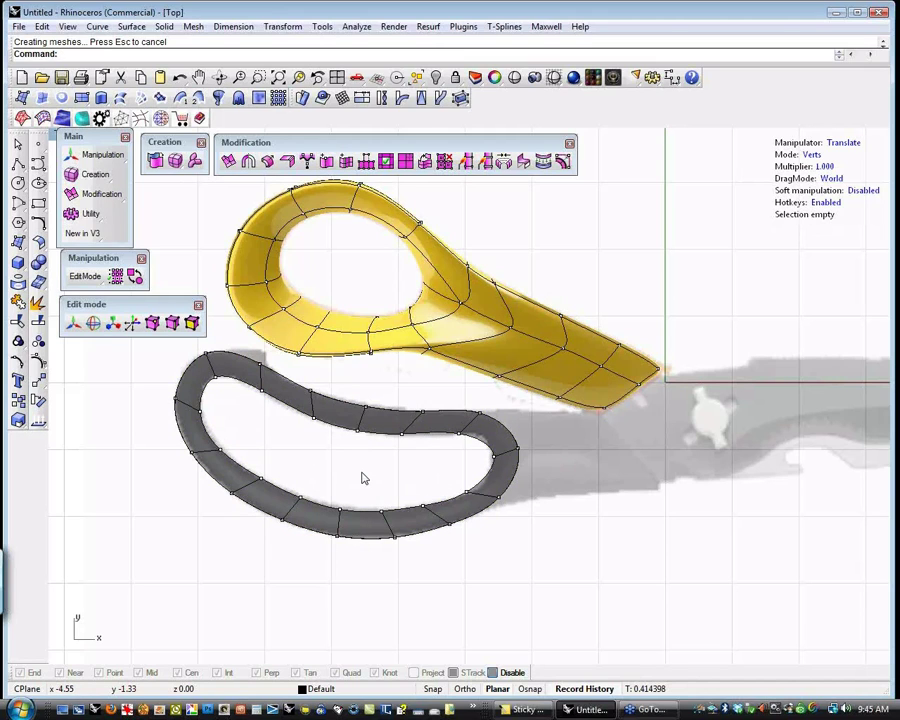
- Show the whole model in the Perspective view and thicken the ring surface by about 0.37 with uncreased edges
key(ctrl+F4)
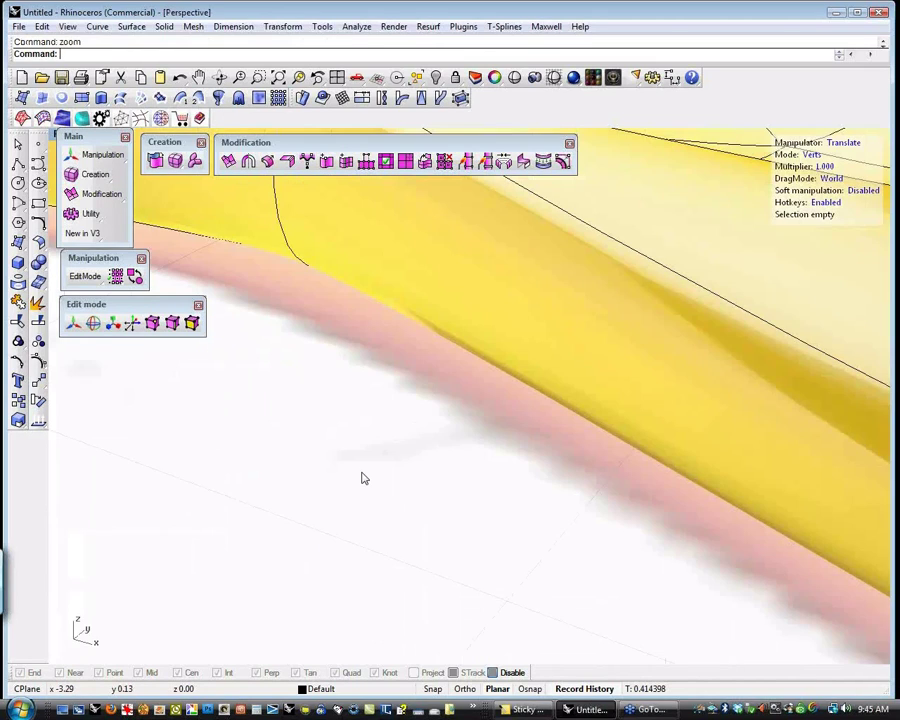
key(ctrl+alt+e)
scroll(355, 453, up, 5)
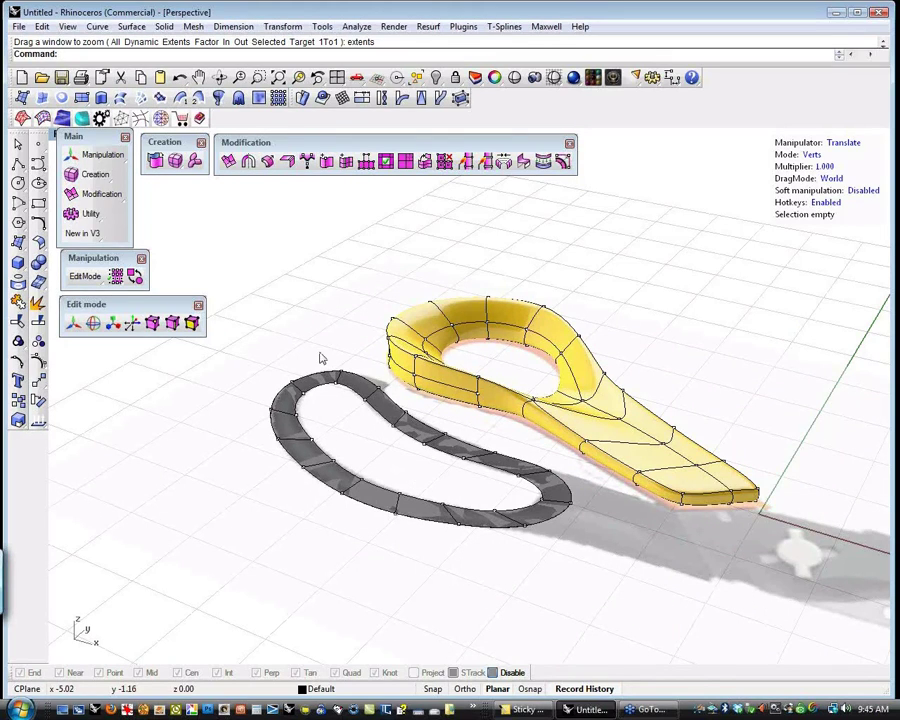
click(183, 117)
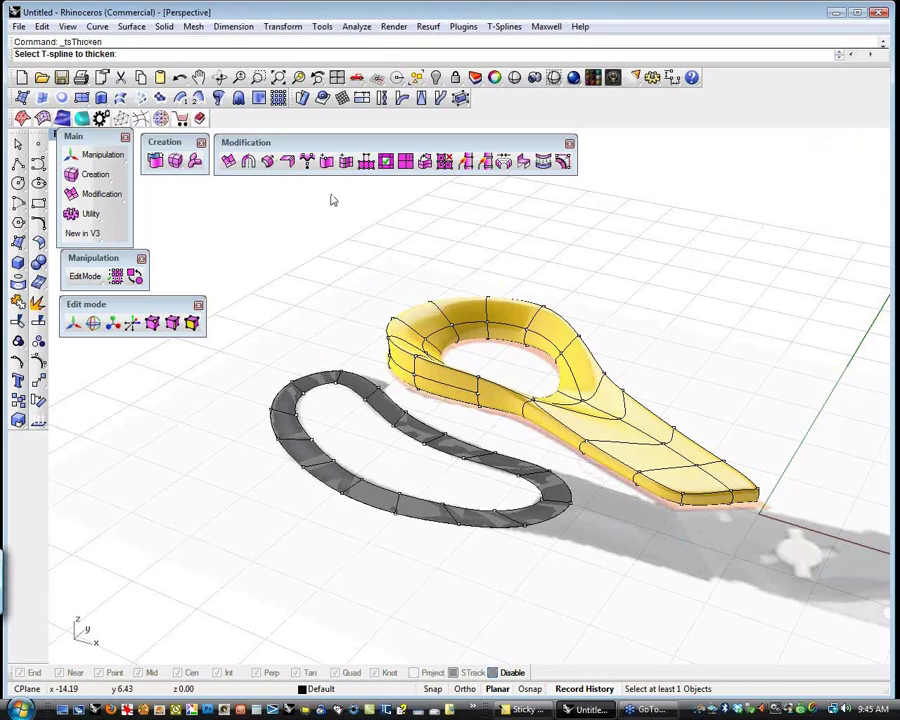
click(316, 388)
key(Return)
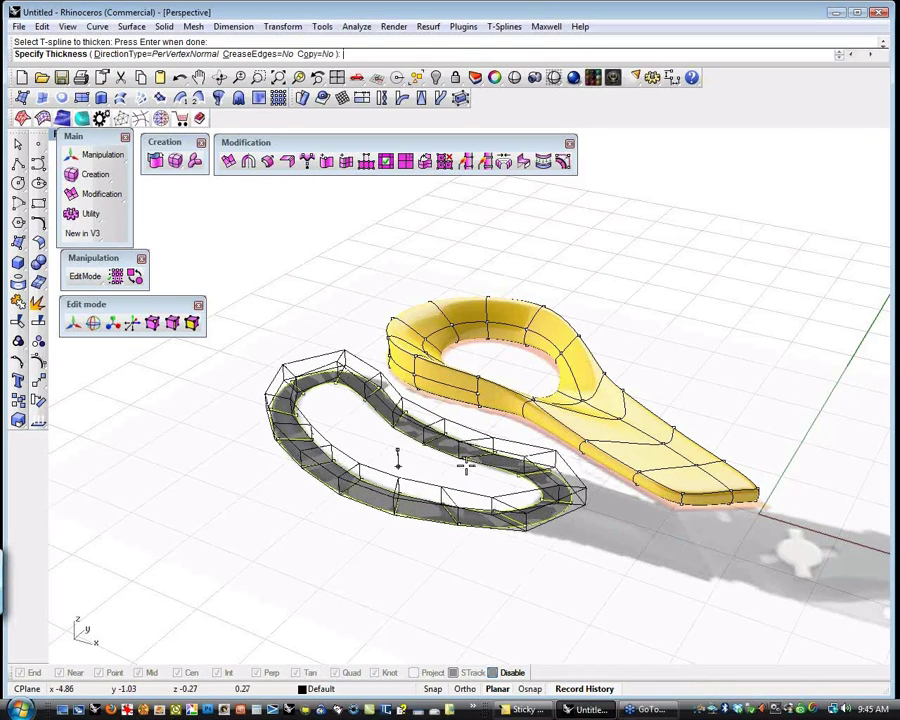
click(469, 472)
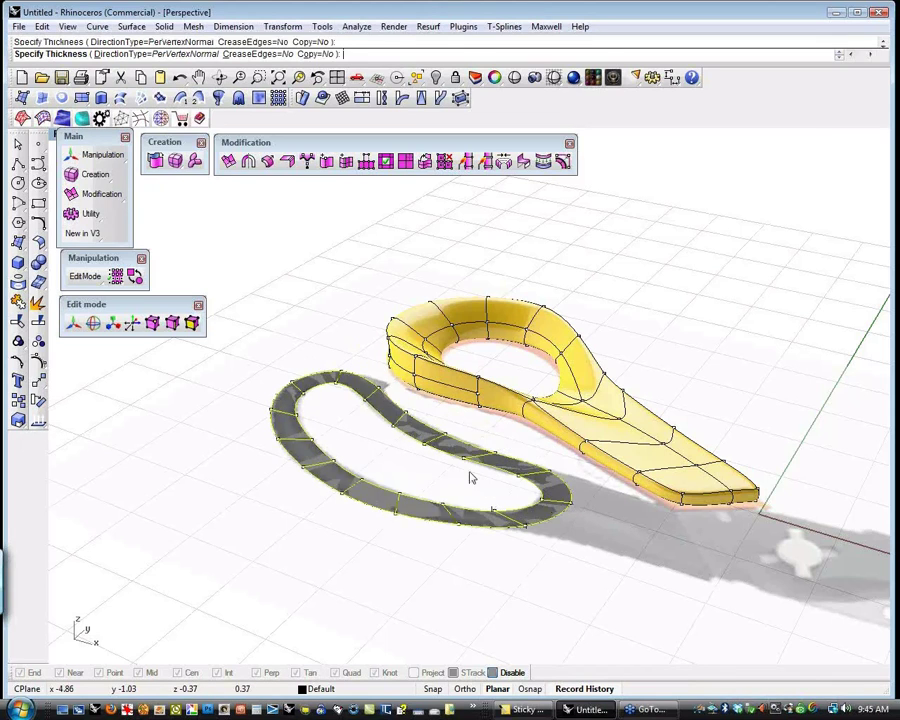
- Extrude the two faces at the ring's blade-side end a first section toward the blade
right_drag(322, 508, 426, 476)
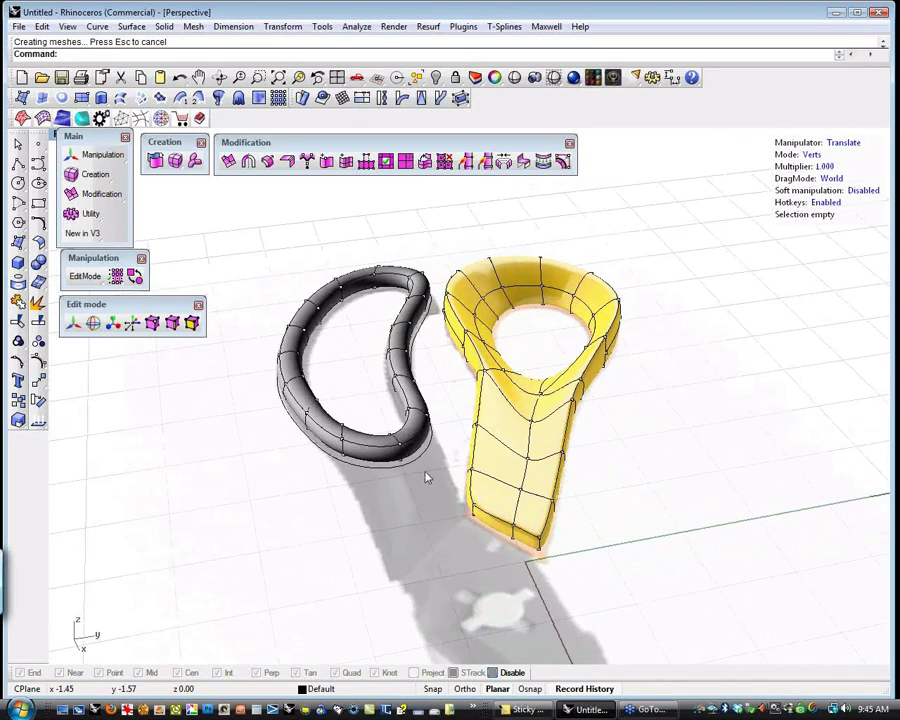
key(2)
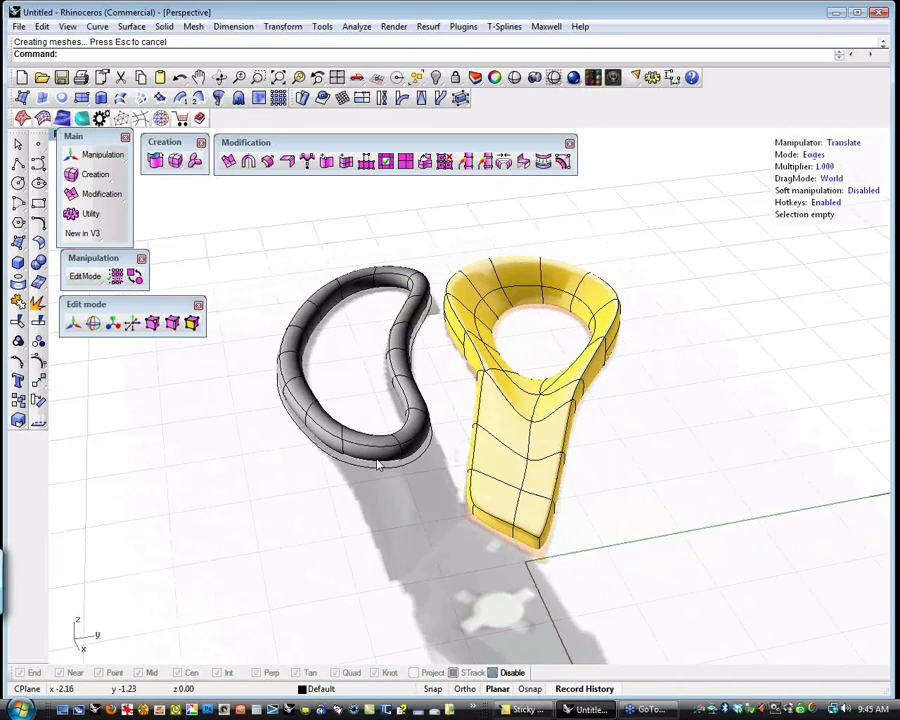
key(3)
click(368, 448)
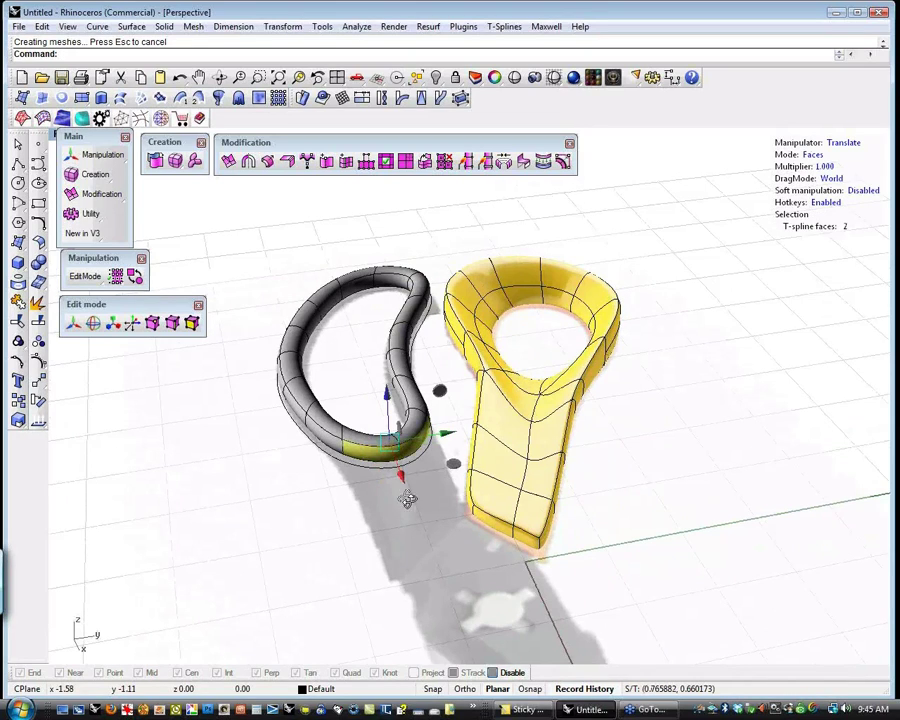
right_drag(410, 513, 490, 547)
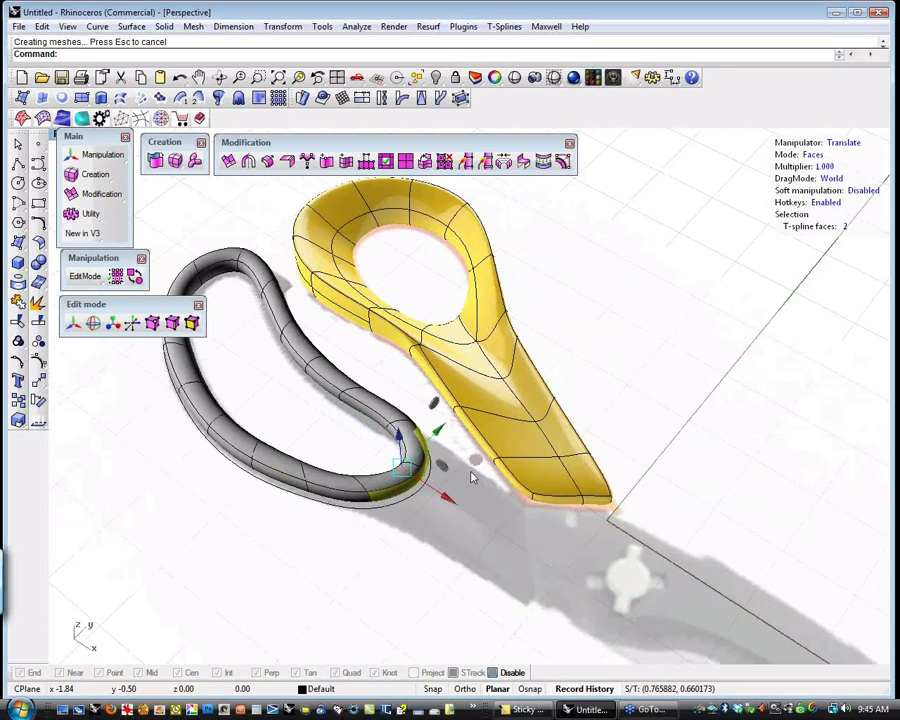
click(496, 476)
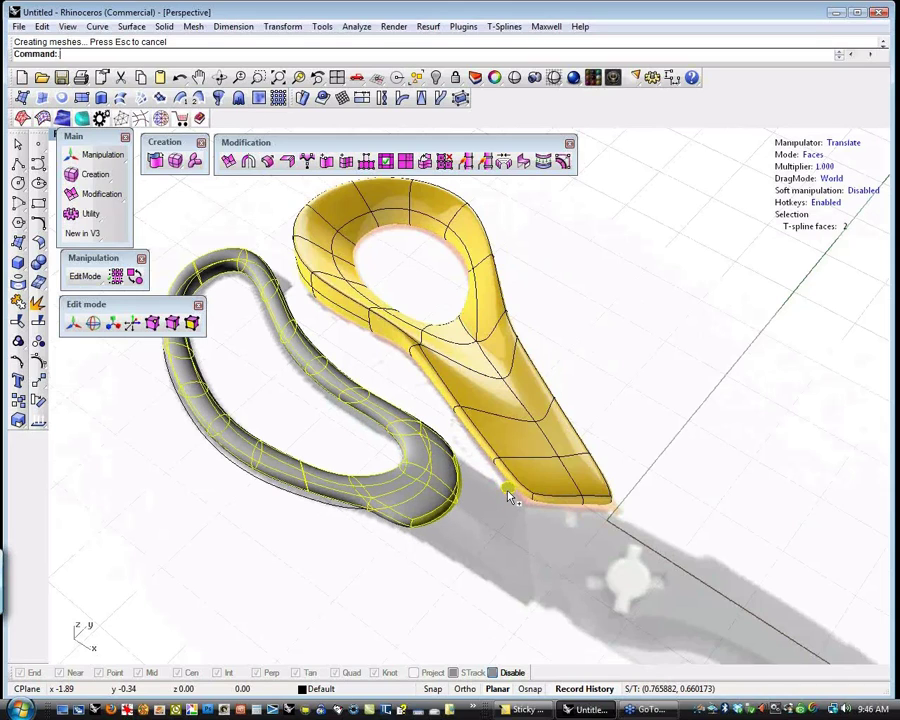
- Extrude the handle's end faces two more sections toward the scissor pivot and clear the selection
click(560, 530)
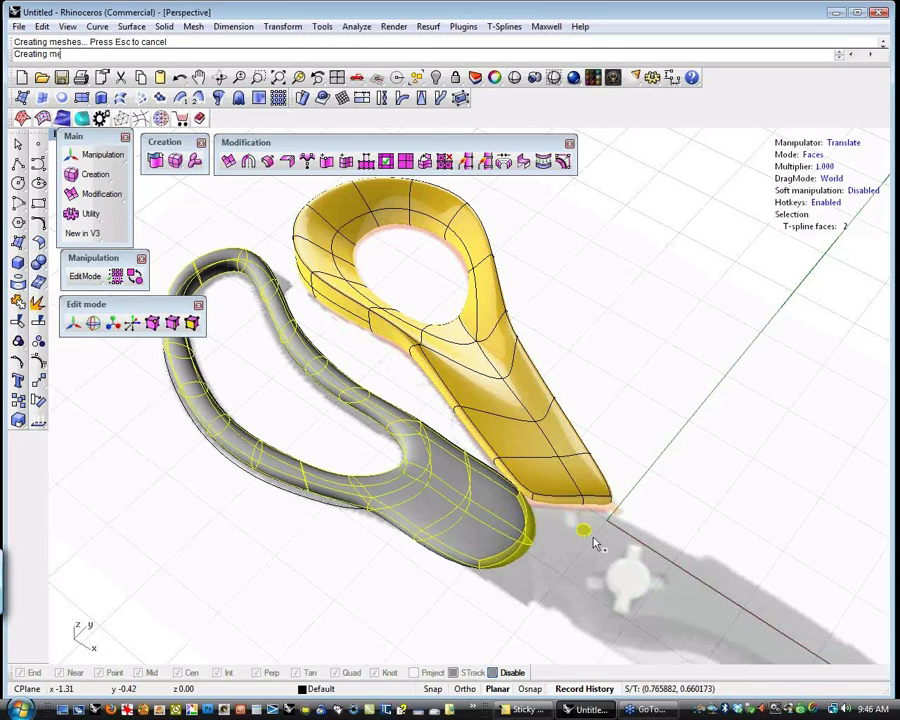
drag(598, 542, 566, 524)
click(584, 532)
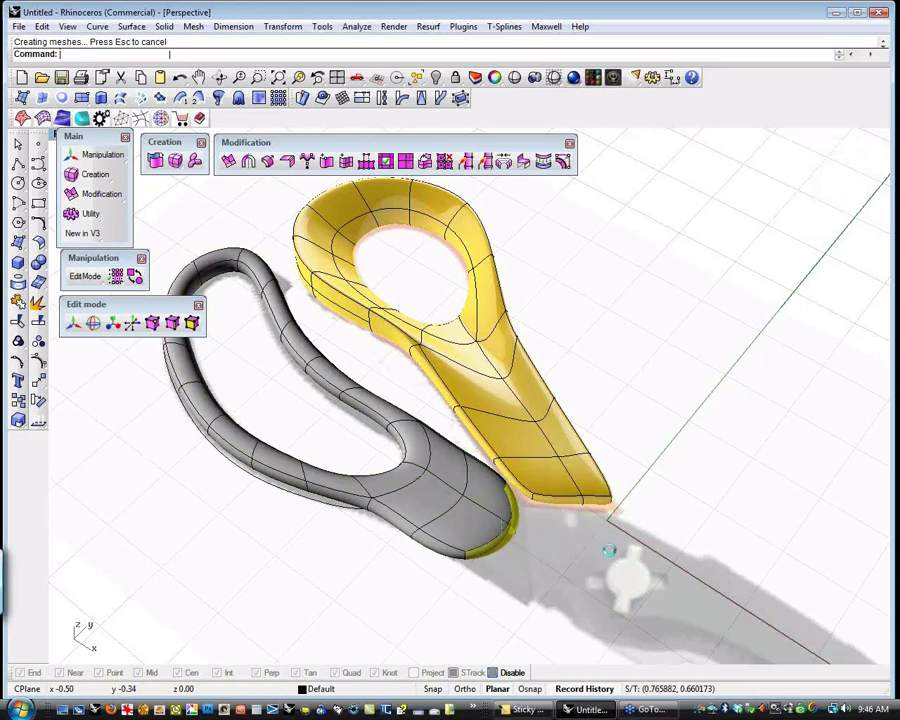
key(ctrl+z)
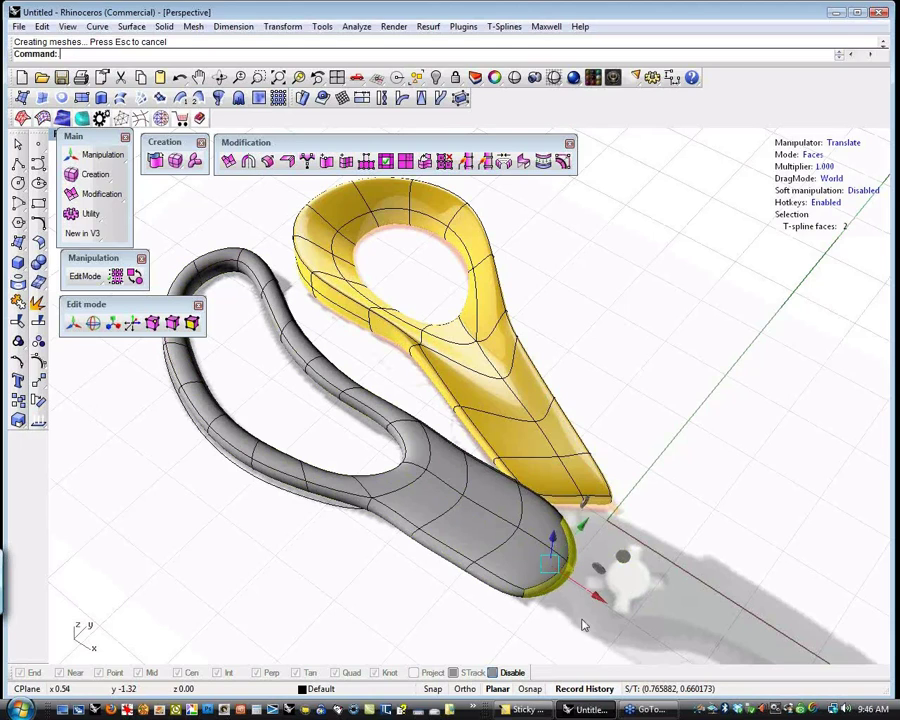
click(409, 586)
- Show the handle in the Top view with wireframe display over the reference image
key(ctrl+F1)
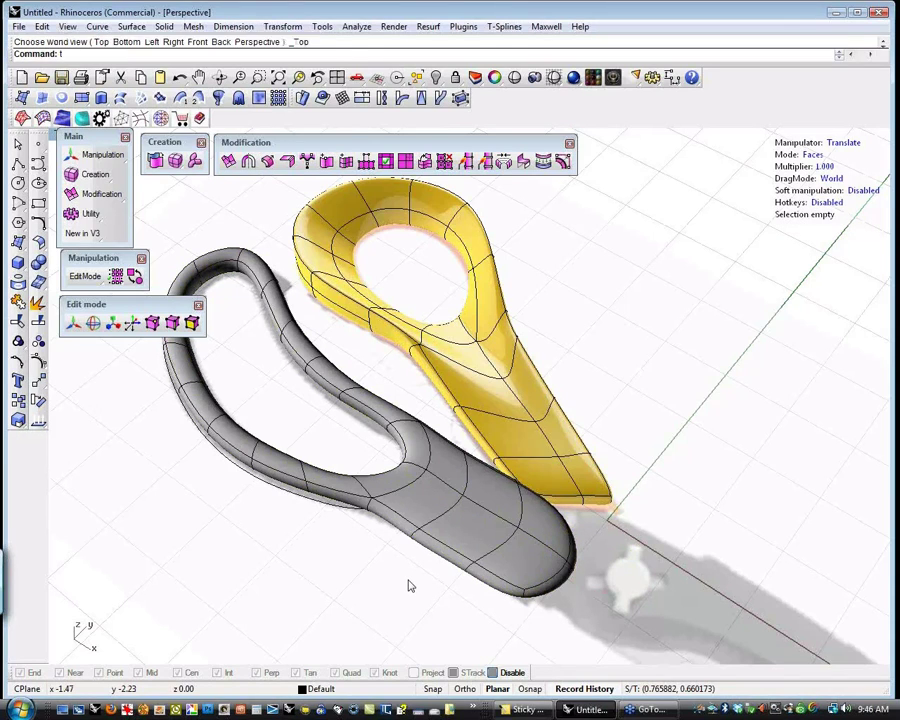
click(410, 586)
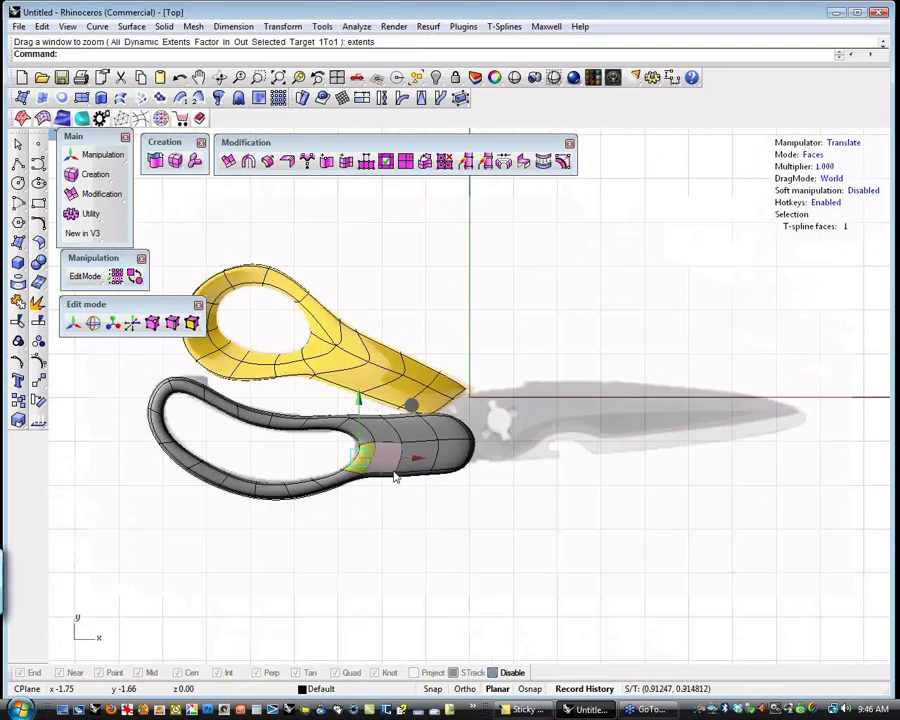
scroll(393, 471, up, 4)
right_drag(382, 535, 405, 575)
key(ctrl+alt+w)
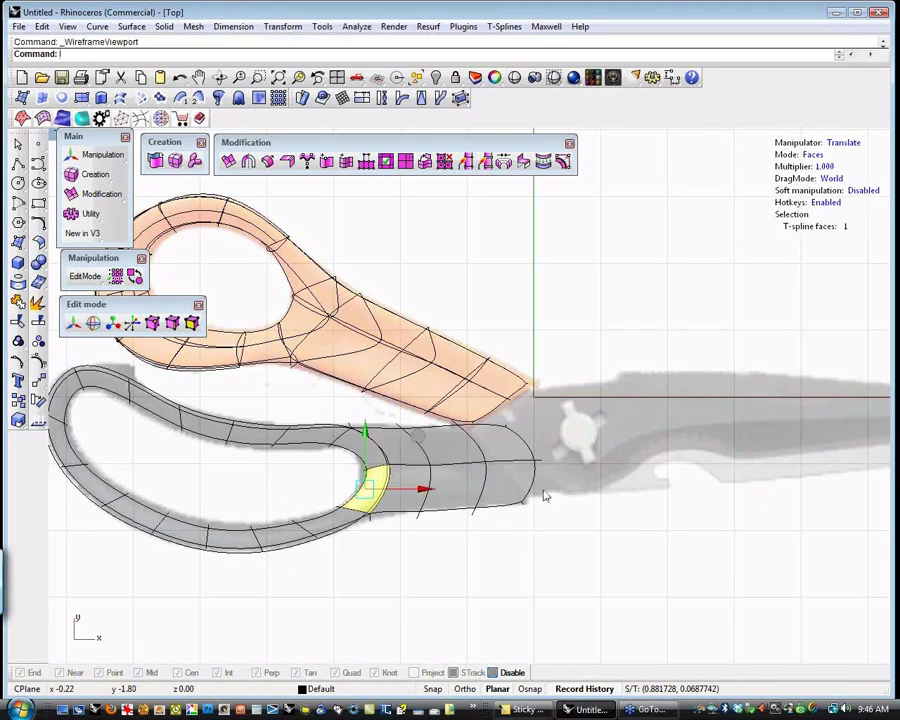
- Scale the centre lengthwise edges of the blade-side end along X toward the loop, using the cross-section nearest the loop as pivot
click(512, 470)
drag(512, 467, 476, 475)
key(s)
ctrl+drag(580, 440, 456, 445)
ctrl+drag(577, 488, 468, 512)
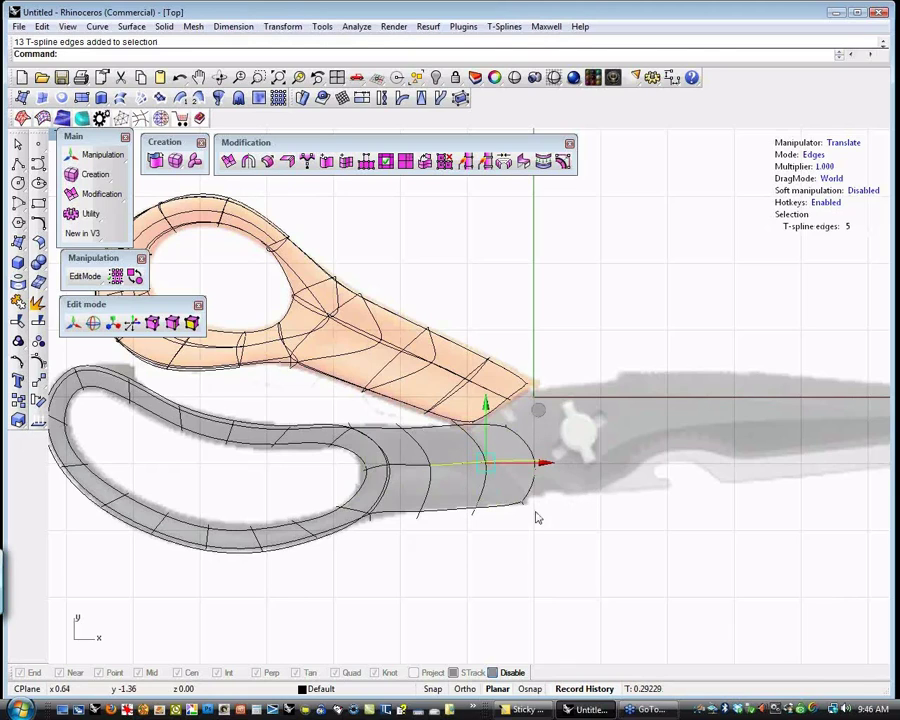
key(r)
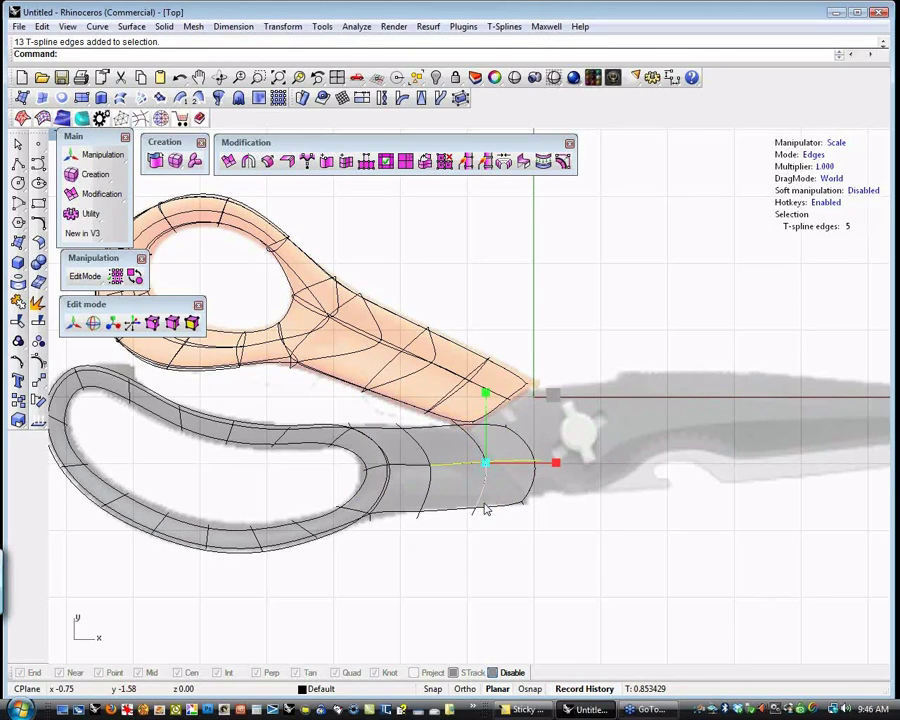
key(t)
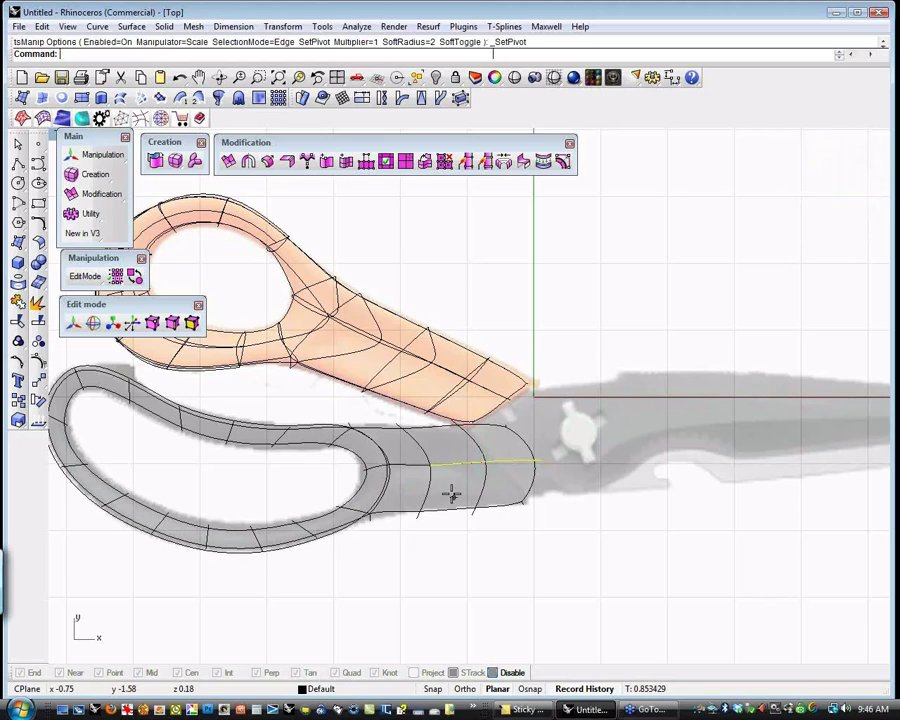
click(429, 464)
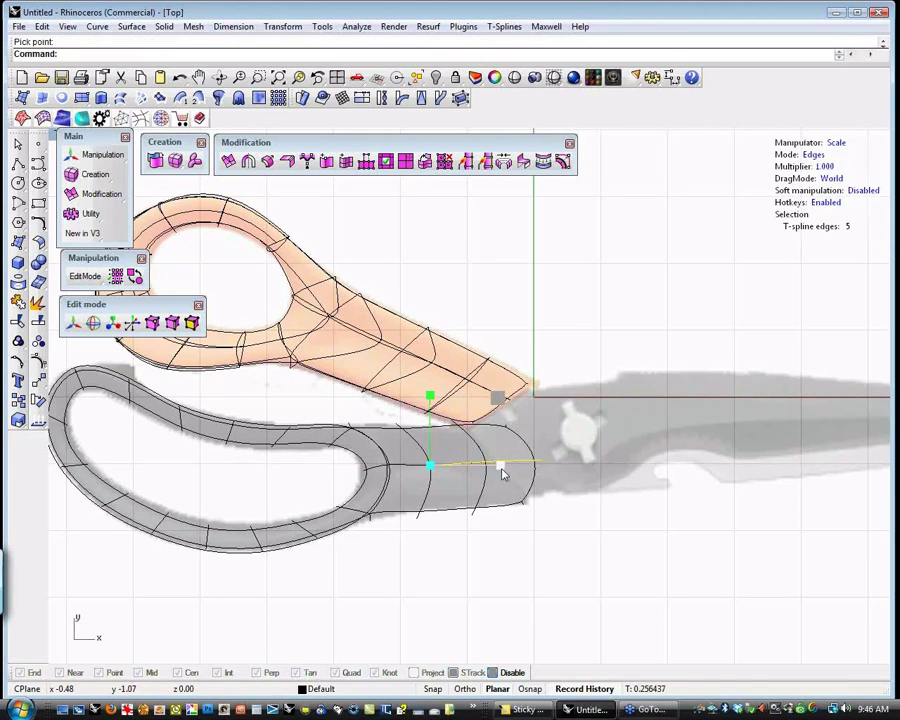
drag(495, 470, 466, 476)
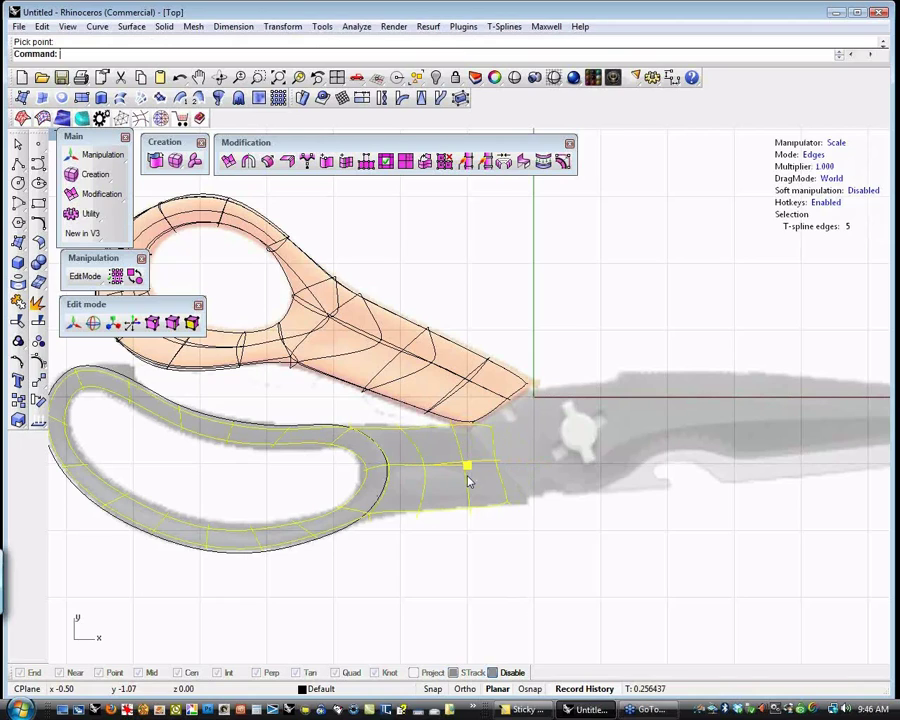
click(508, 543)
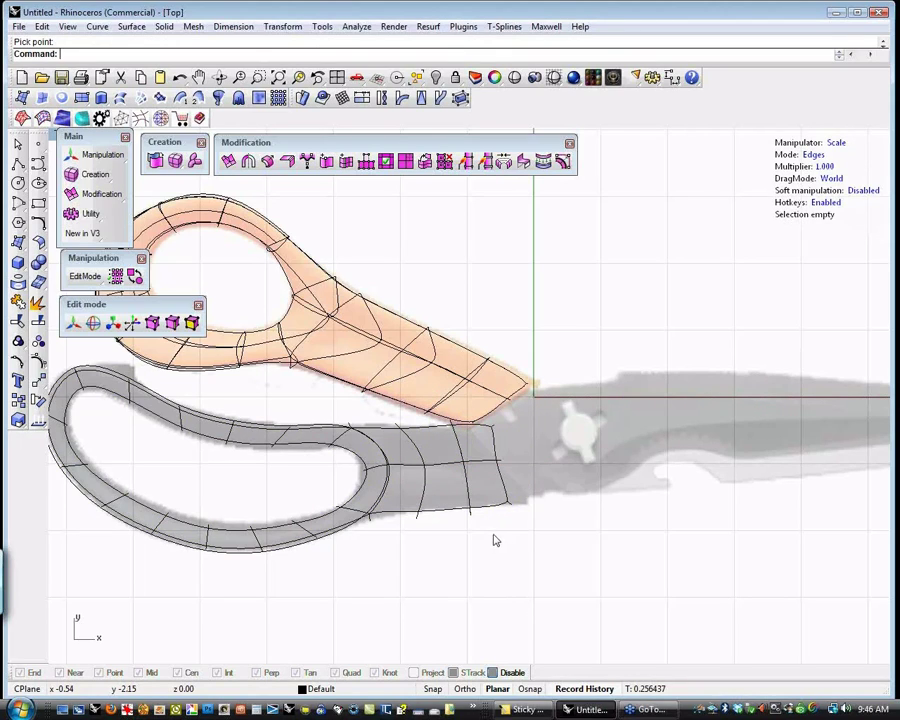
- Move the lower corner edge of the handle's tip toward the blade to meet the reference outline
drag(493, 533, 536, 494)
key(w)
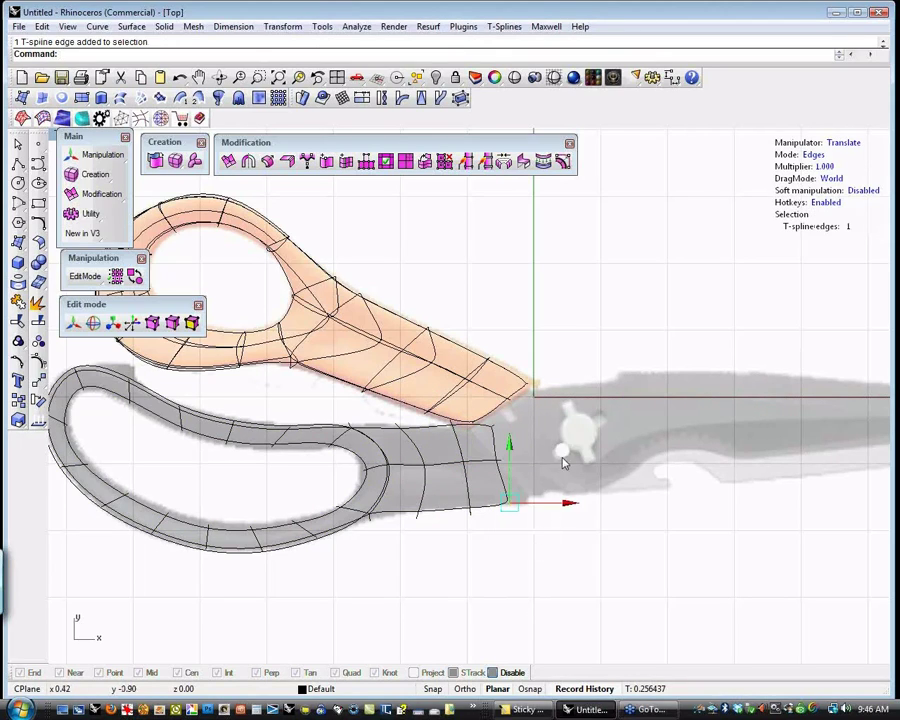
drag(571, 454, 591, 450)
key(Escape)
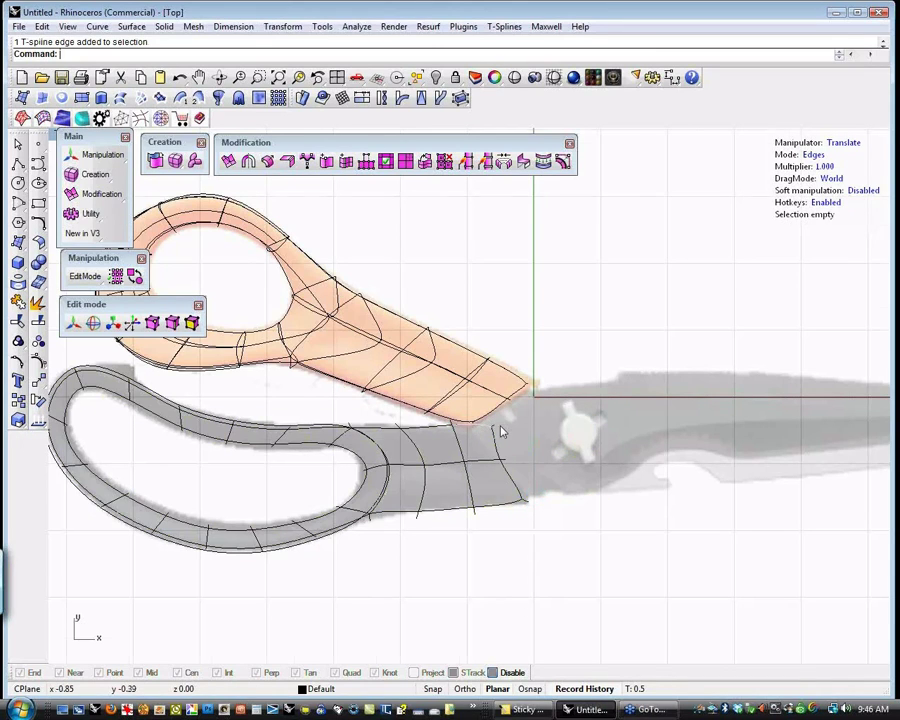
- Move the upper corner edge of the handle's tip back toward the loop so the end slants like the reference
scroll(502, 430, up, 2)
scroll(502, 430, up, 1)
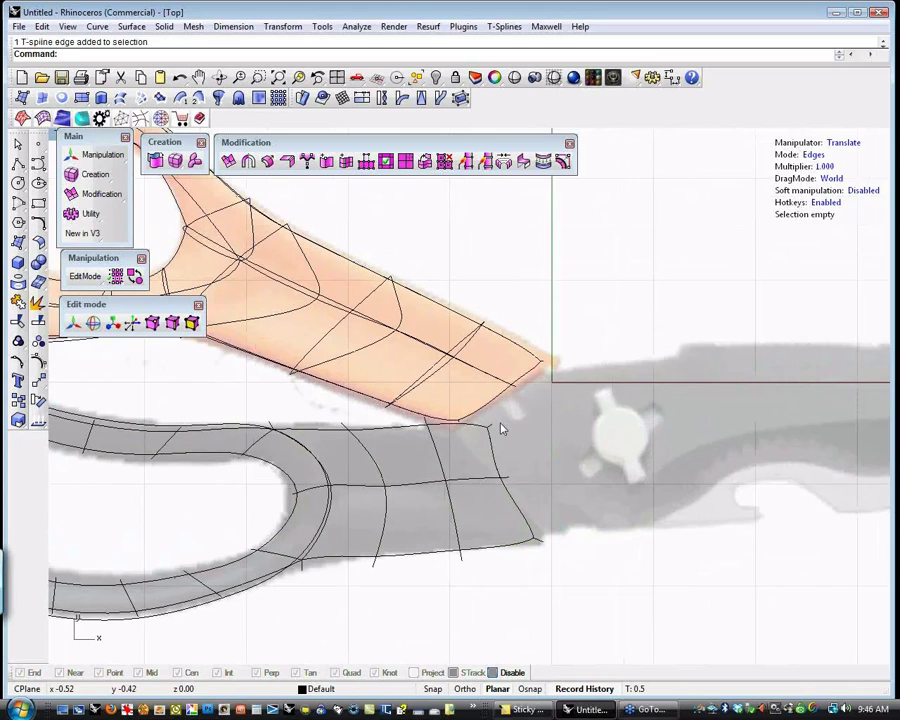
click(492, 426)
drag(541, 374, 486, 386)
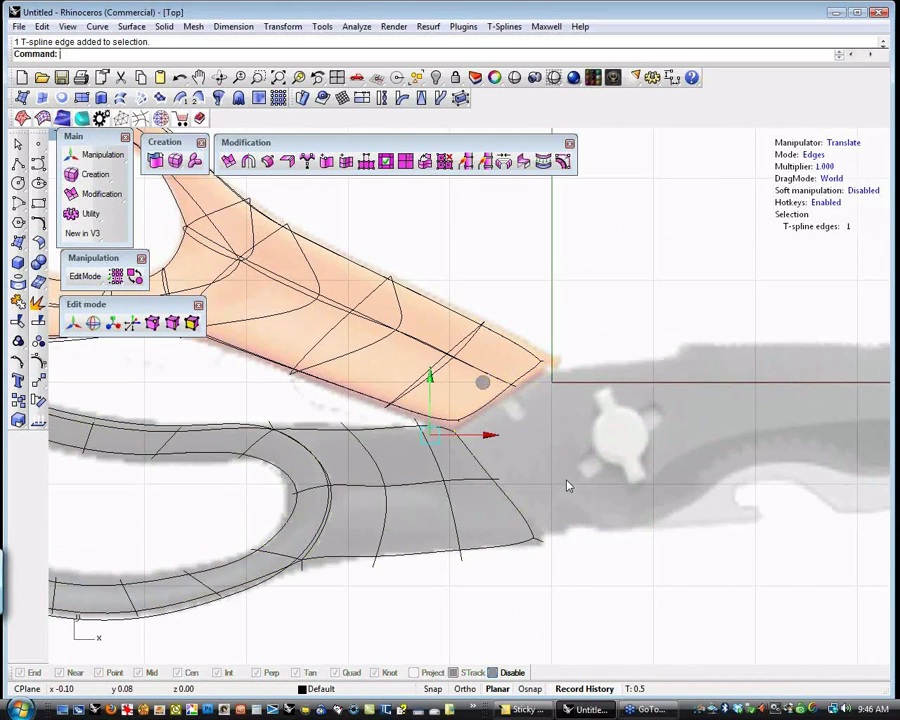
click(385, 446)
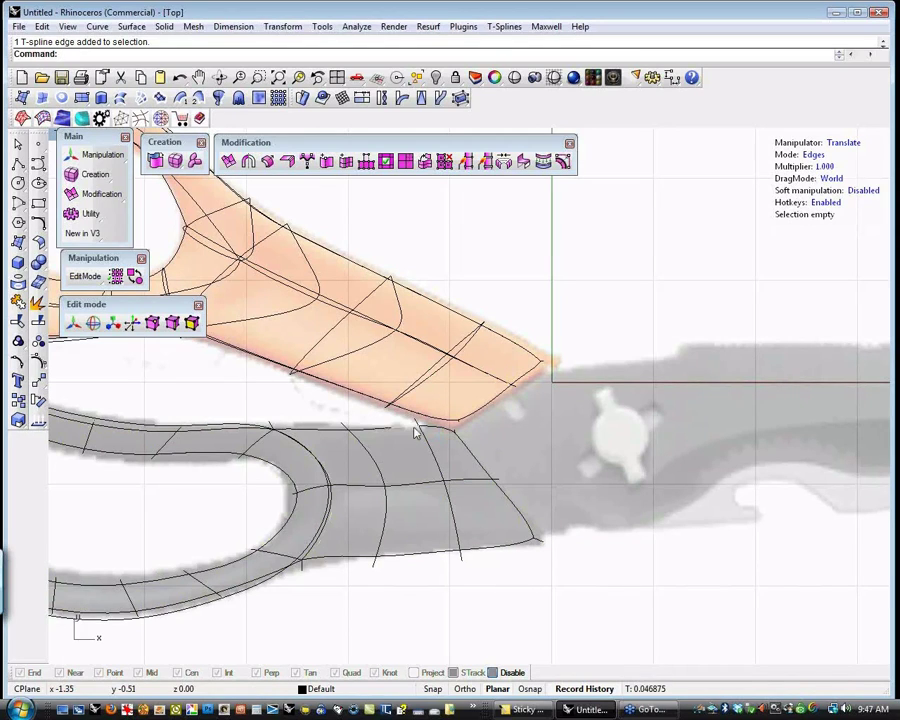
- Adjust the upper and lower outer edges of the cross-section next to the tip to follow the reference outline
click(416, 425)
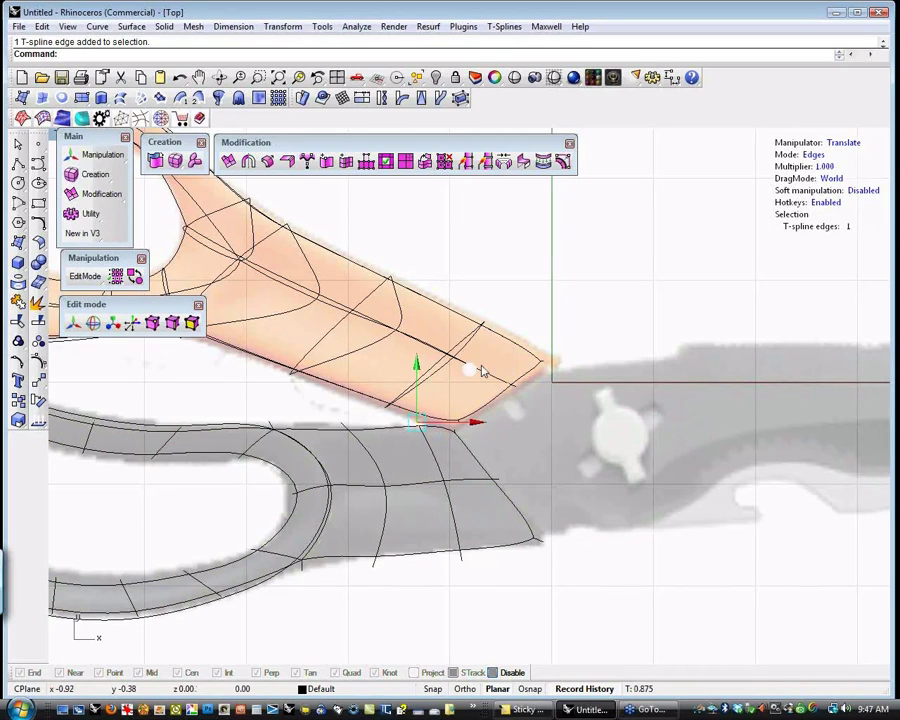
drag(464, 371, 434, 374)
click(452, 593)
drag(434, 587, 507, 511)
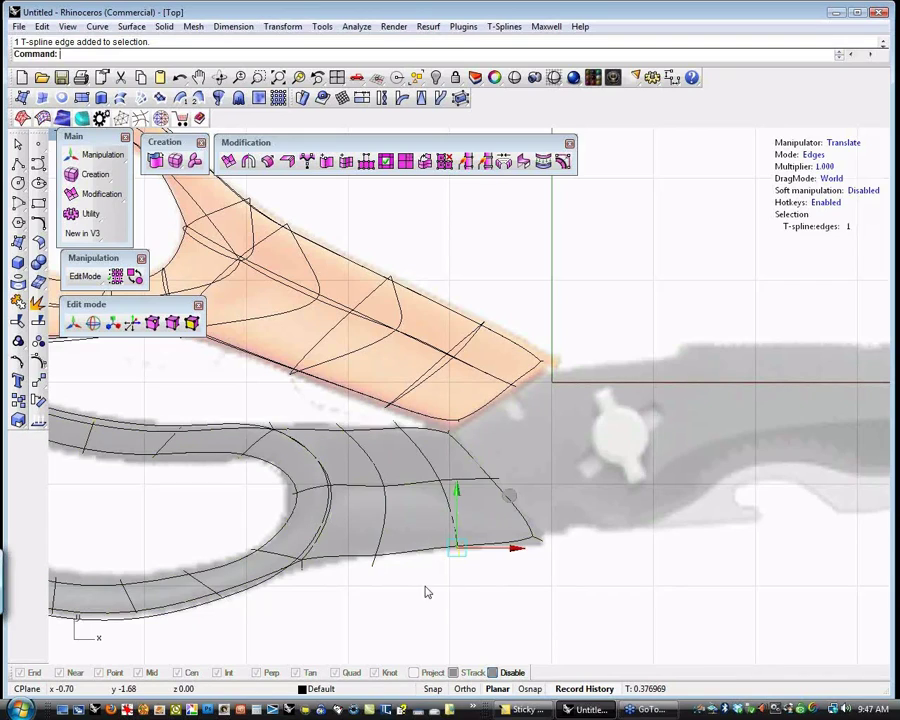
click(420, 585)
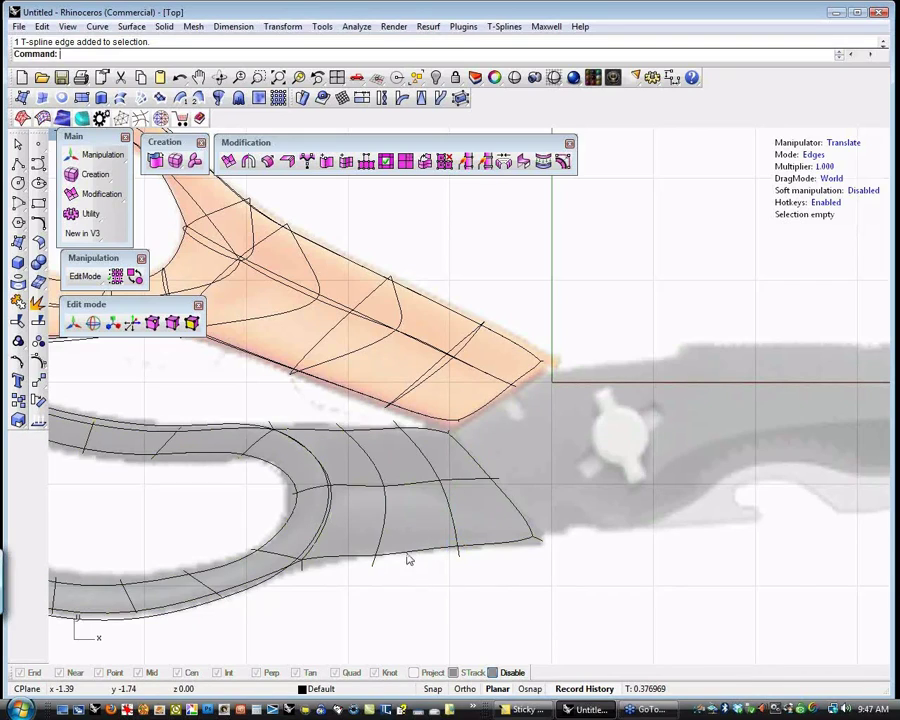
- Shift the two centre vertices of the neck's first cross-section slightly toward the loop to even out the curve
click(376, 508)
drag(433, 441, 423, 435)
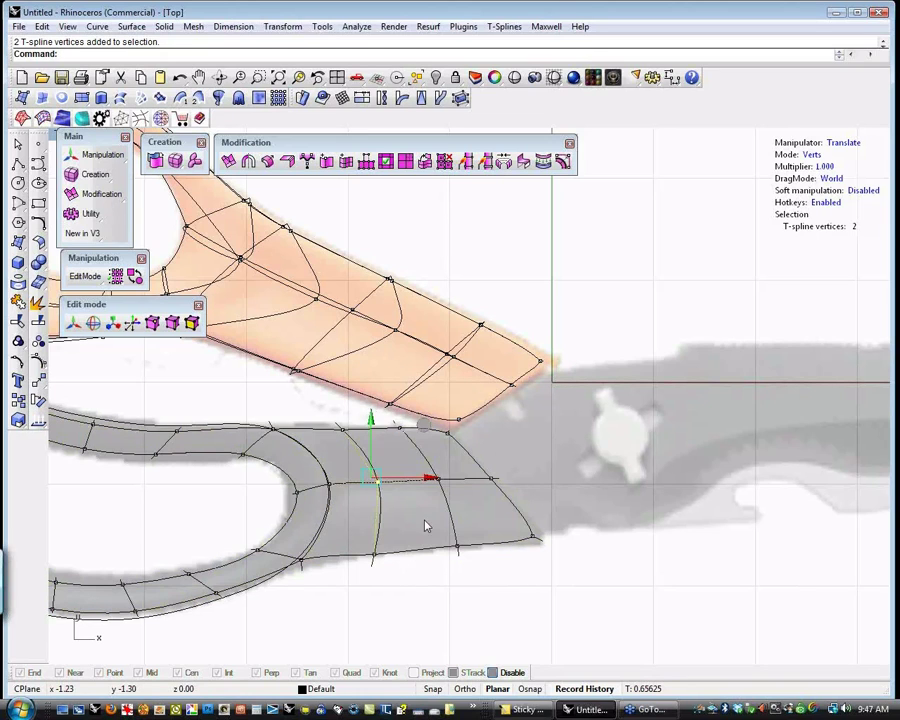
click(414, 579)
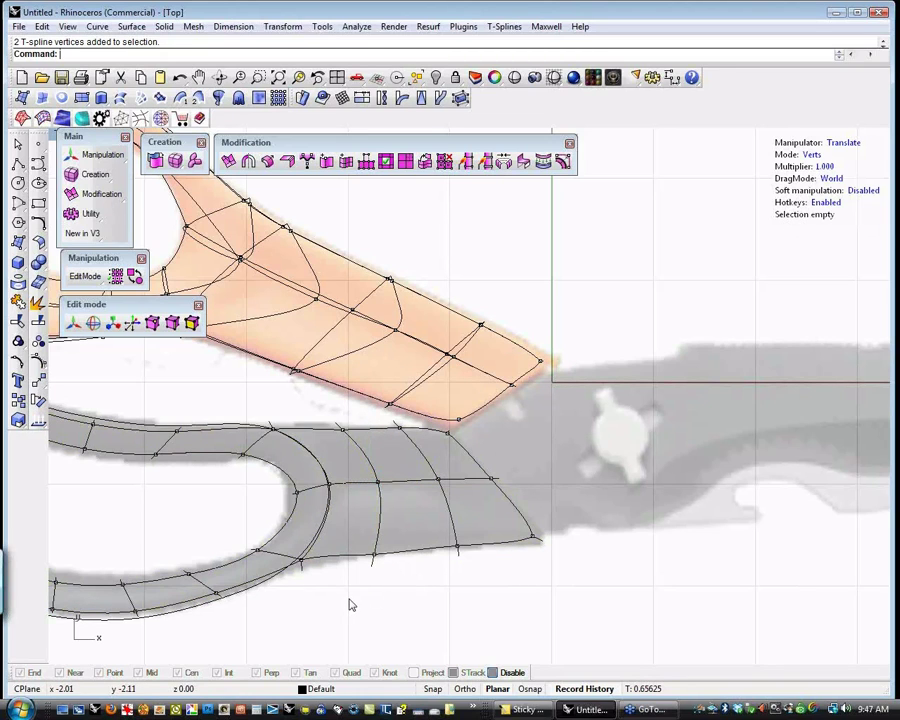
- Examine how the lower handle's loop and neck outline fit the reference image
scroll(351, 605, down, 4)
right_drag(364, 605, 611, 596)
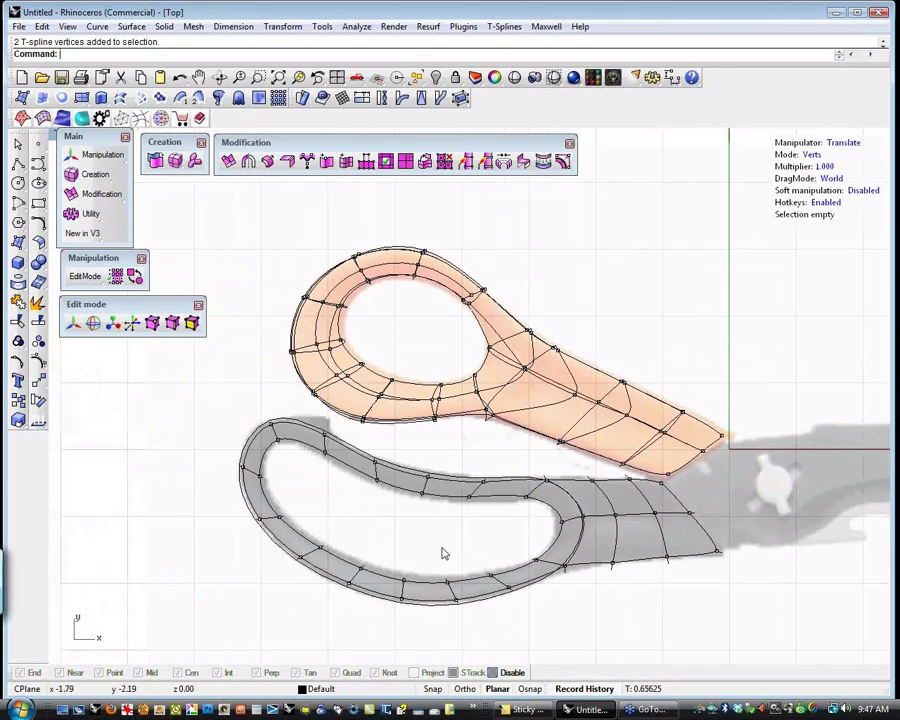
scroll(312, 427, up, 2)
scroll(312, 427, up, 3)
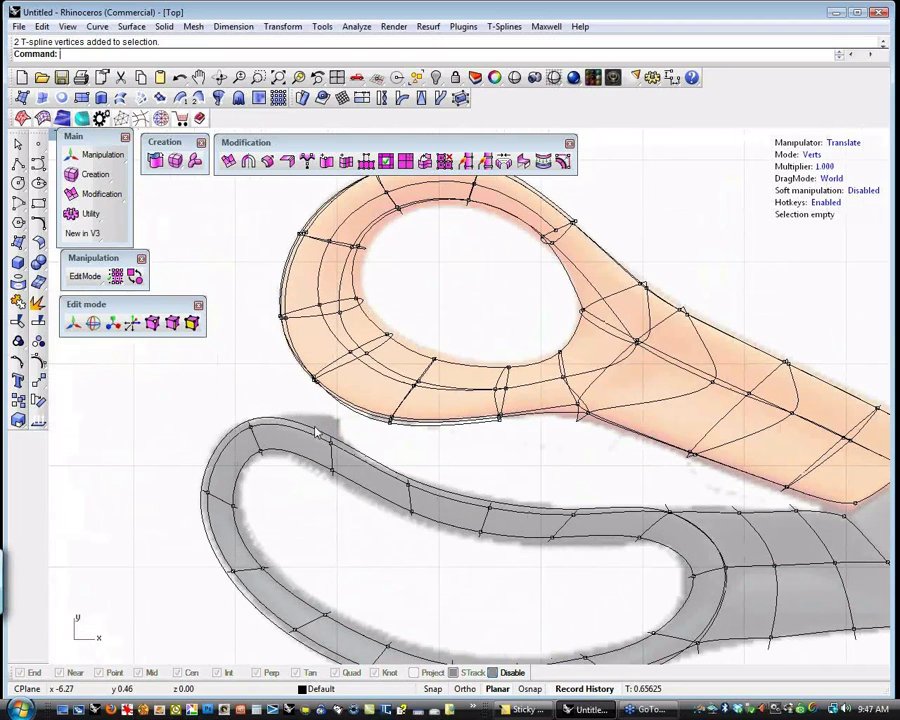
scroll(351, 549, down, 1)
scroll(355, 550, down, 3)
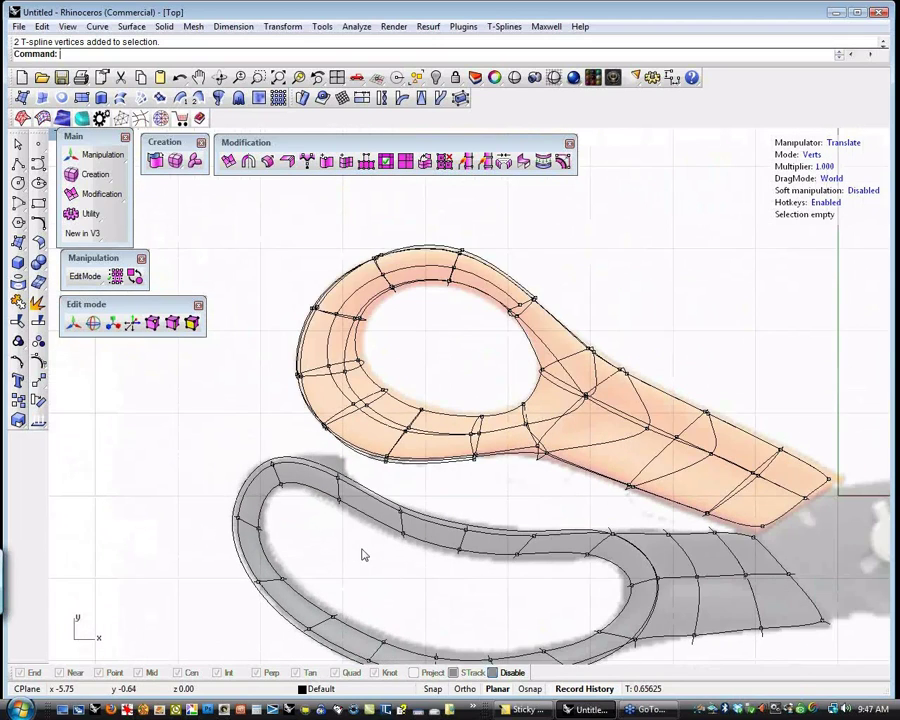
scroll(413, 590, up, 1)
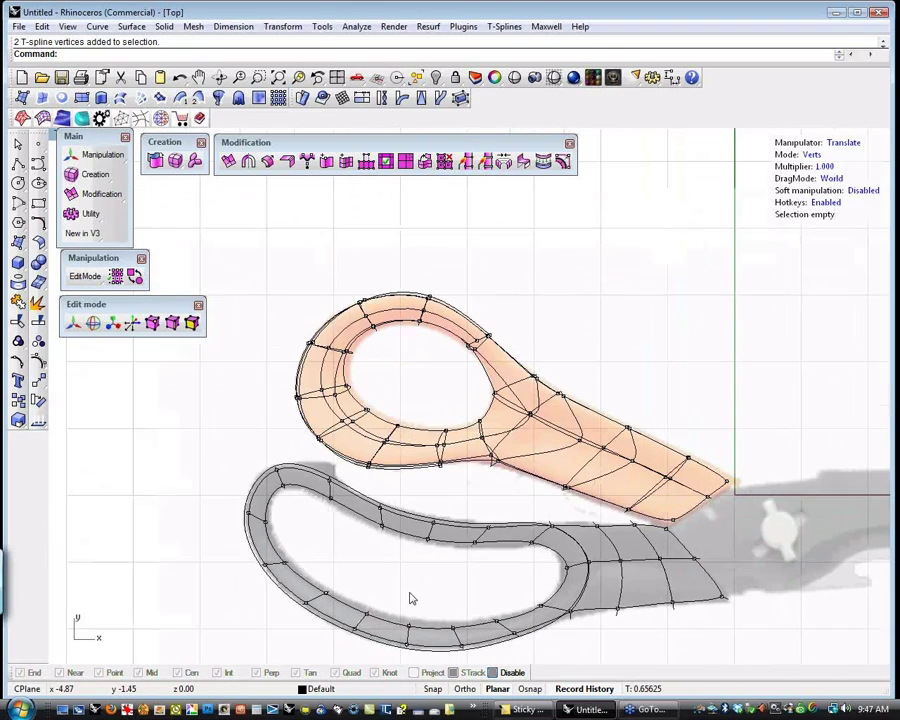
scroll(410, 598, up, 1)
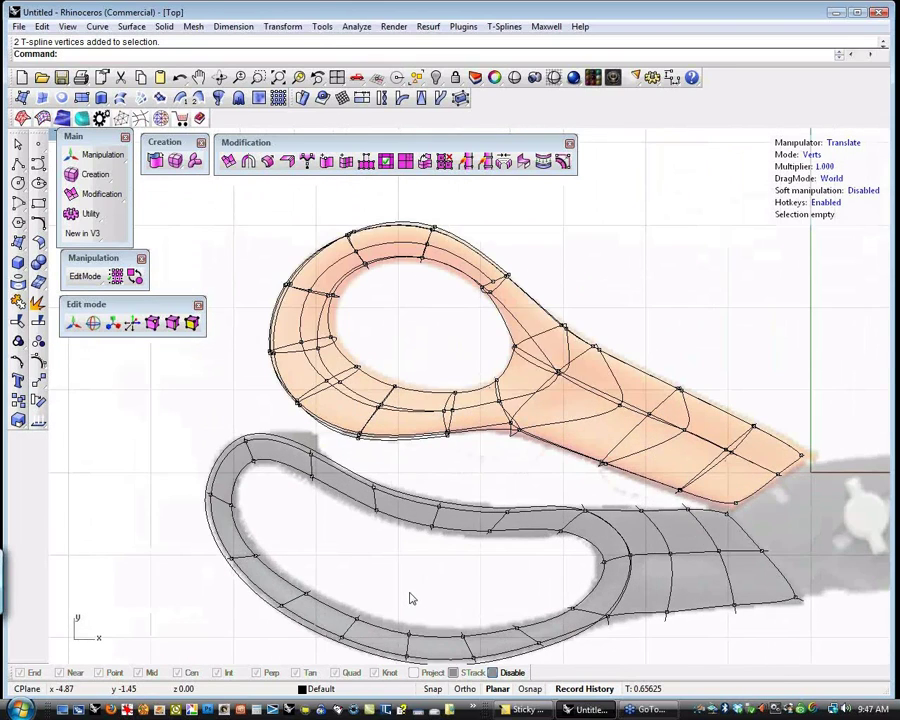
- Show the whole model in the Perspective view with shaded display and frame both handles
key(ctrl+F4)
key(ctrl+shift+e)
scroll(331, 381, up, 2)
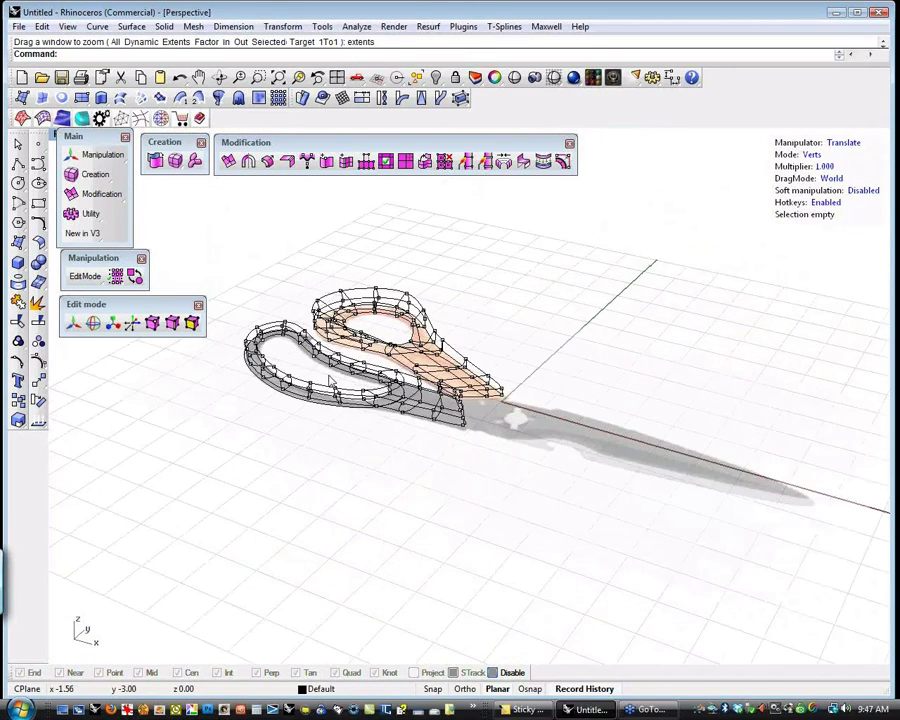
scroll(331, 381, up, 2)
middle_click(331, 381)
click(330, 366)
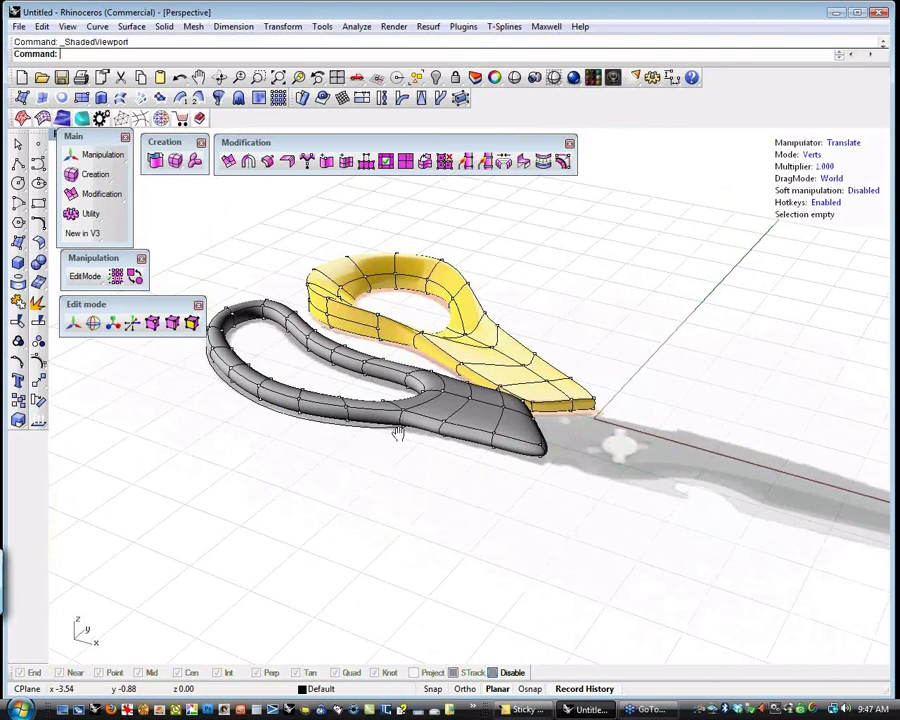
shift+right_drag(398, 433, 440, 525)
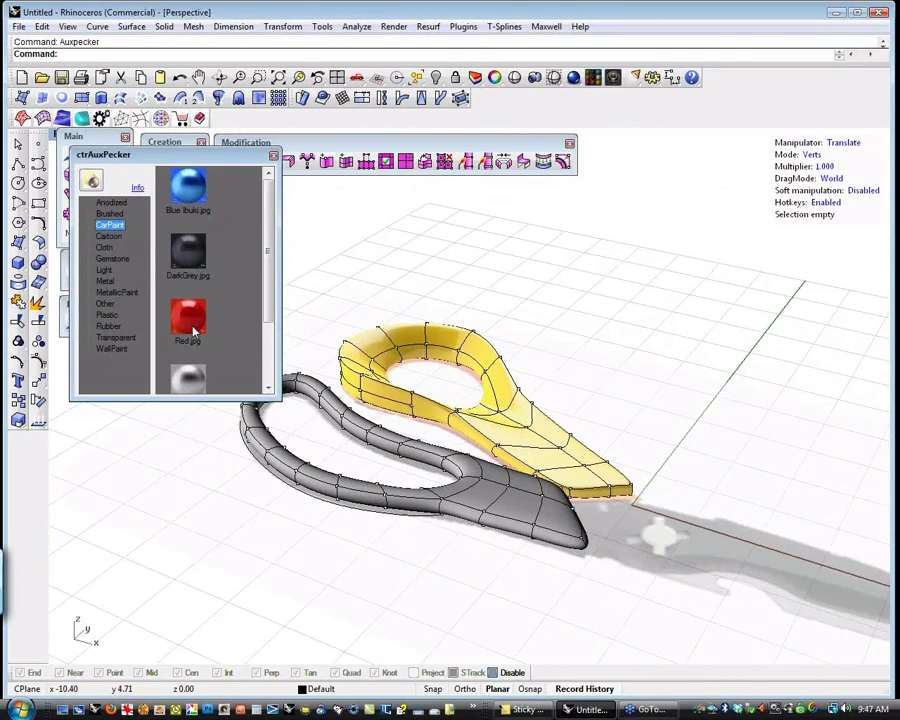
- Apply the Red car paint material to the lower handle and close the material library
click(816, 156)
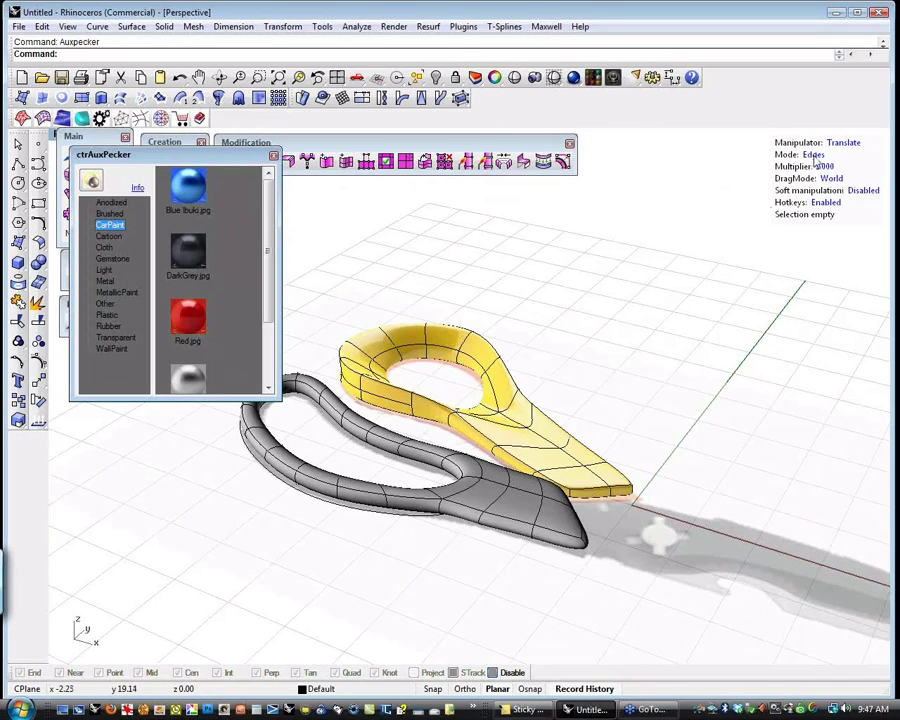
click(816, 156)
click(813, 155)
click(530, 496)
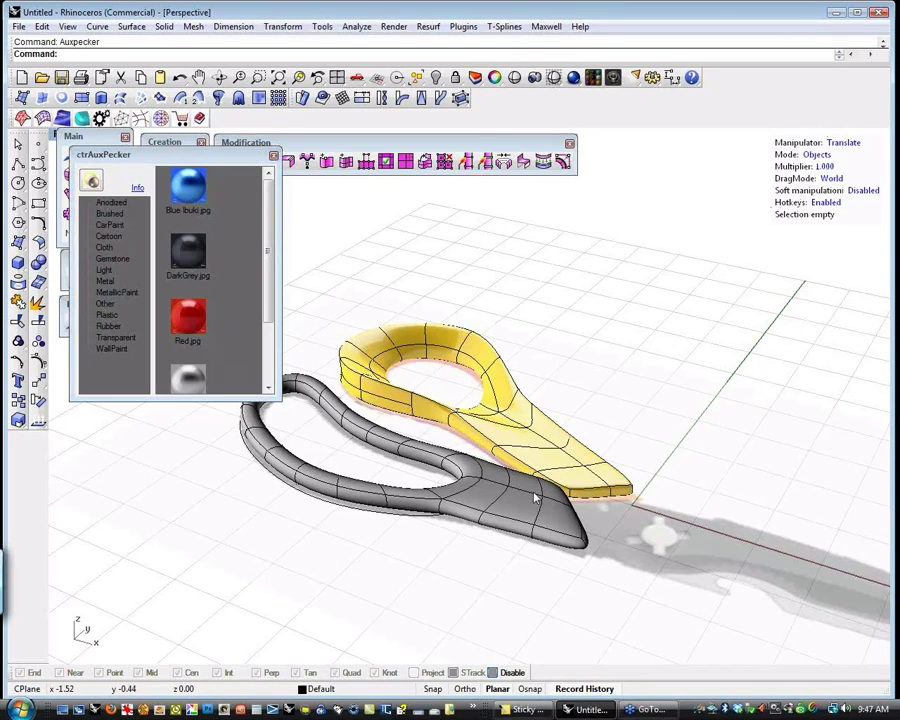
click(188, 316)
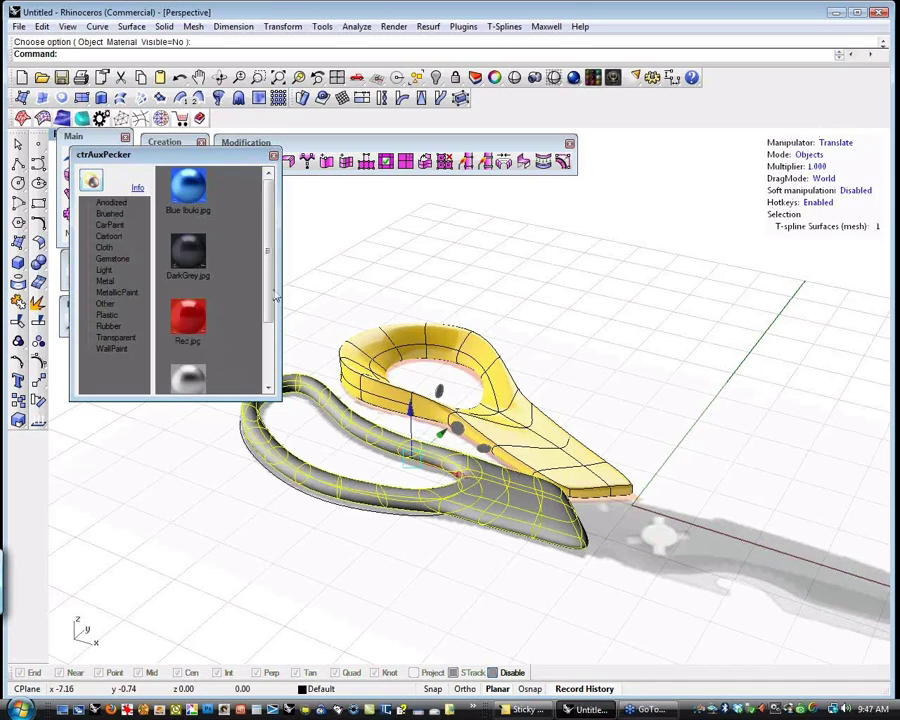
key(Return)
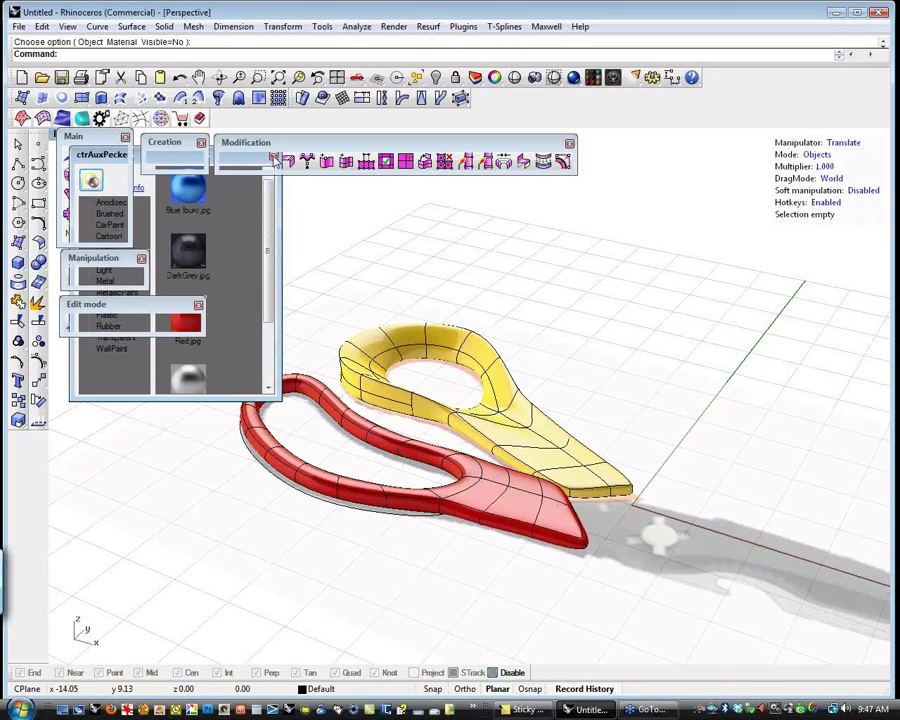
- Lock the upper handle so that it cannot be selected
drag(584, 340, 472, 380)
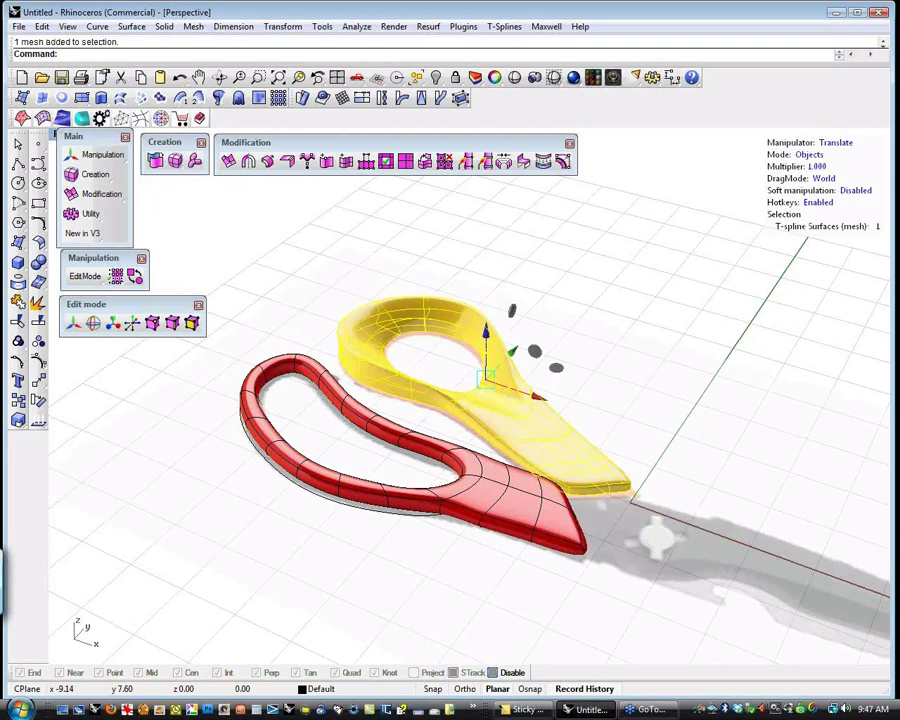
text(Lock)
key(Return)
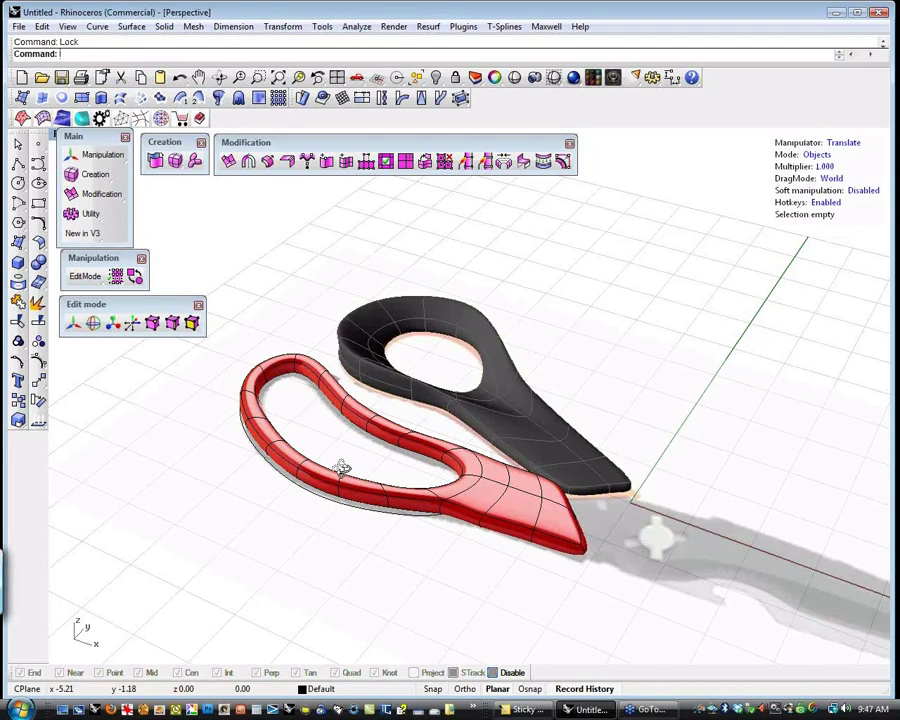
- Extrude one outer face at the rear end of the lower handle's loop toward the upper handle to form a spur
right_drag(342, 466, 567, 315)
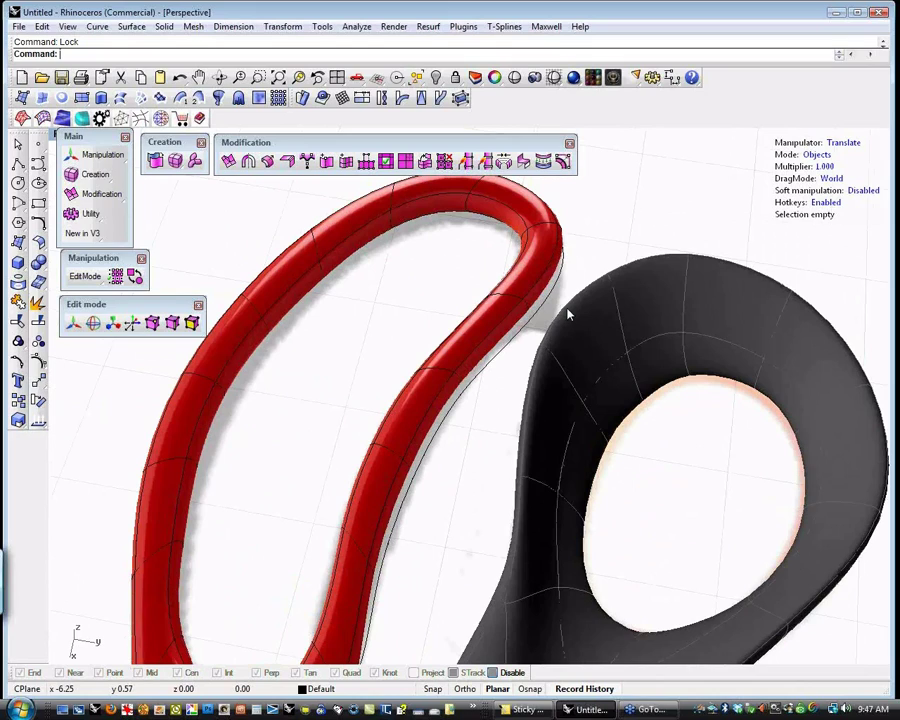
key(2)
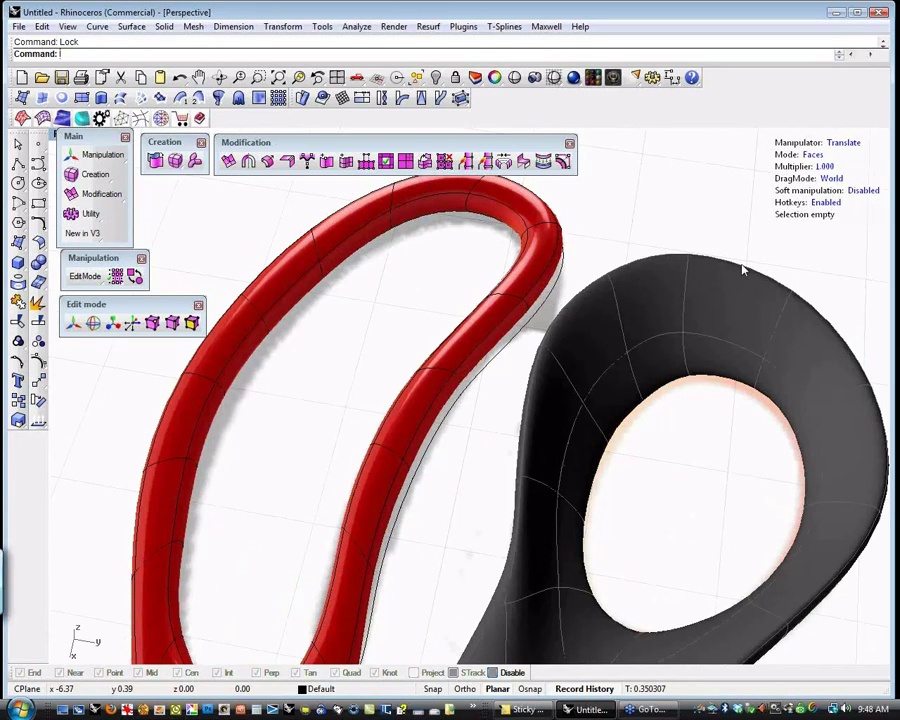
click(537, 297)
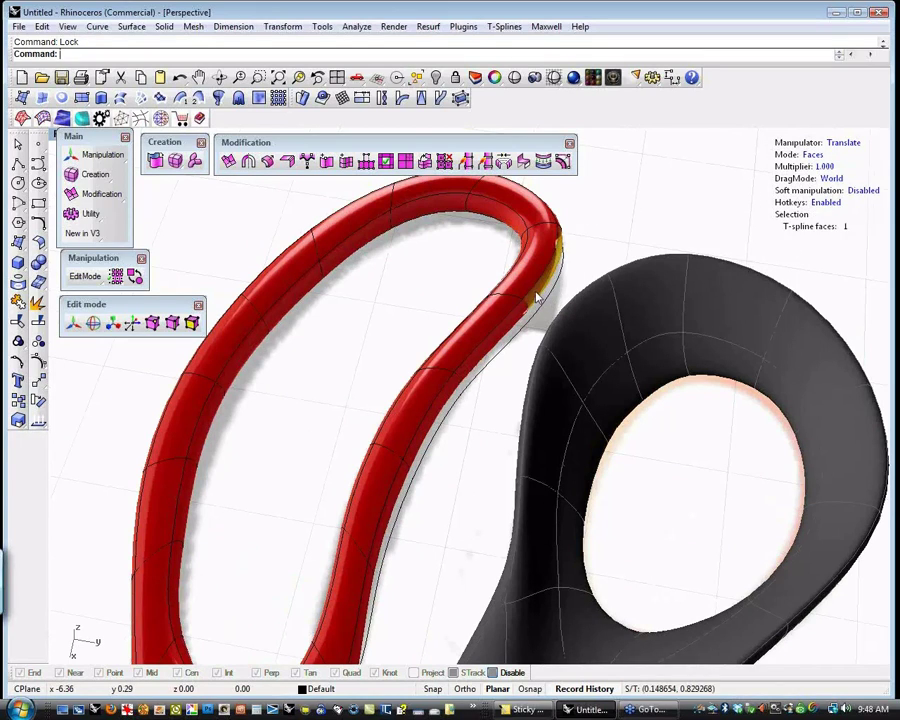
right_click(594, 331)
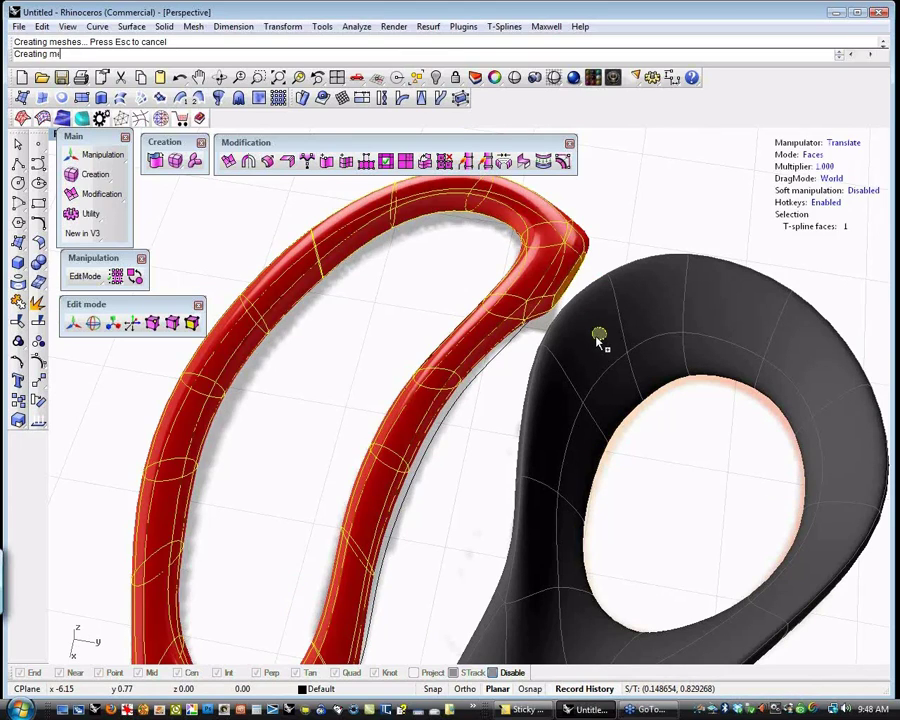
drag(594, 352, 594, 362)
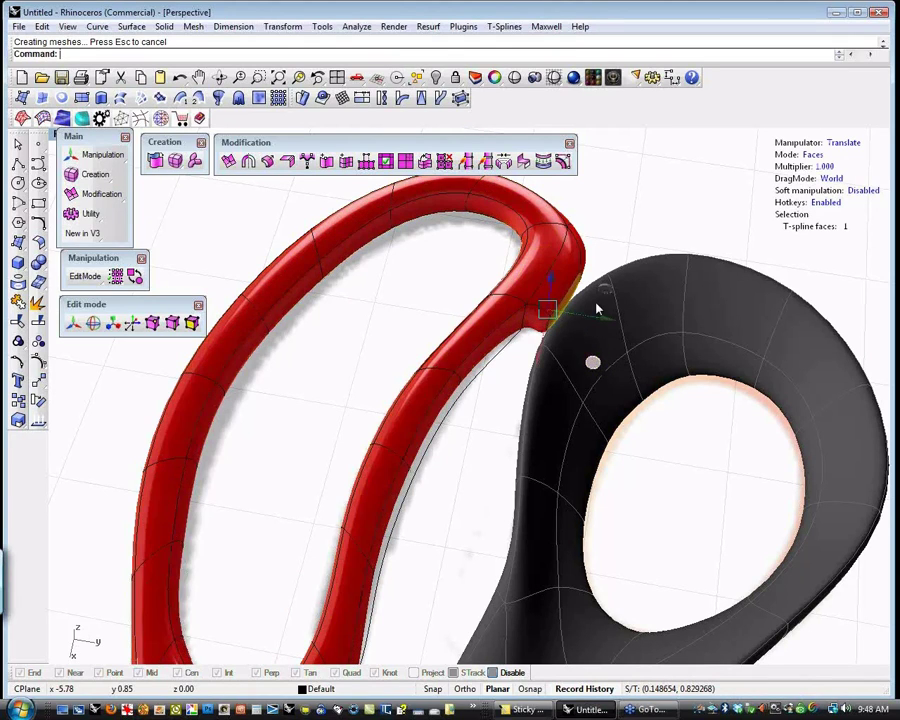
- Pull the spur's rear edge back into the loop and adjust its front edge to shape a pointed stop against the upper handle
scroll(545, 300, up, 3)
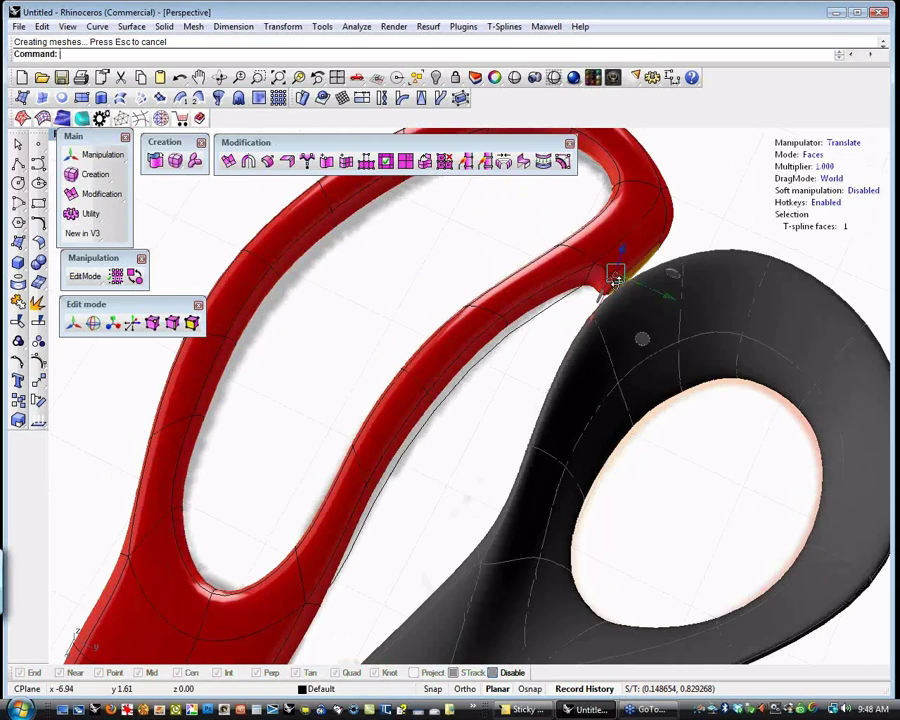
right_drag(615, 280, 697, 496)
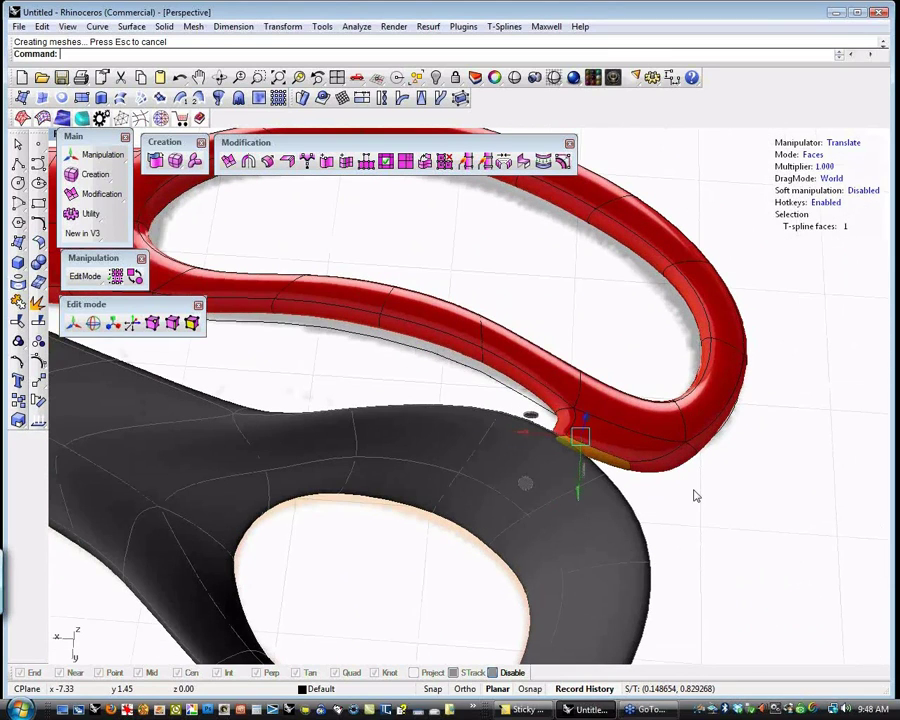
scroll(697, 496, up, 3)
key(s)
click(608, 467)
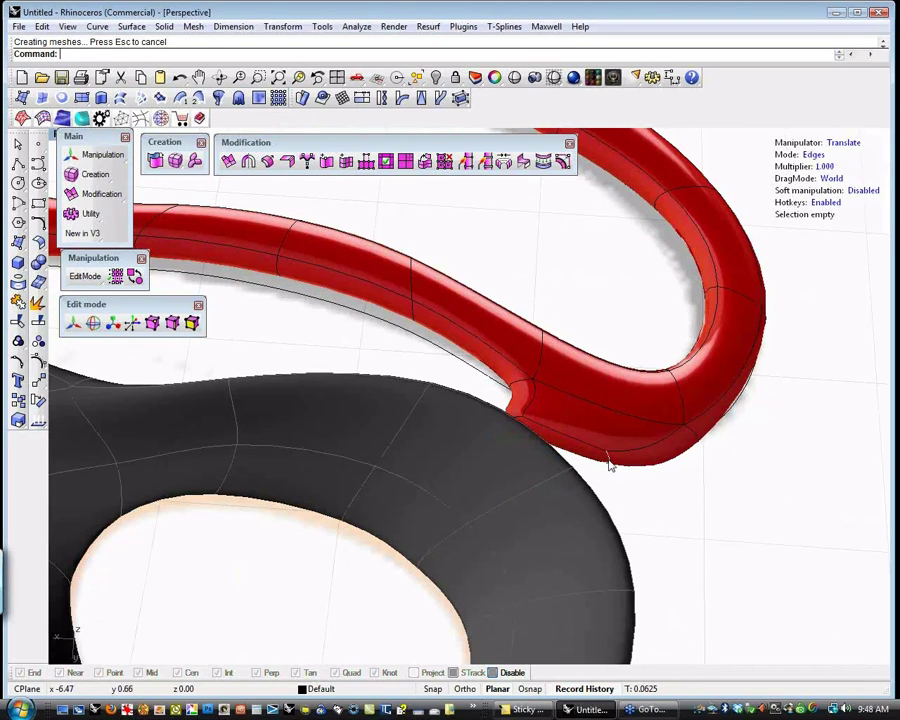
click(608, 460)
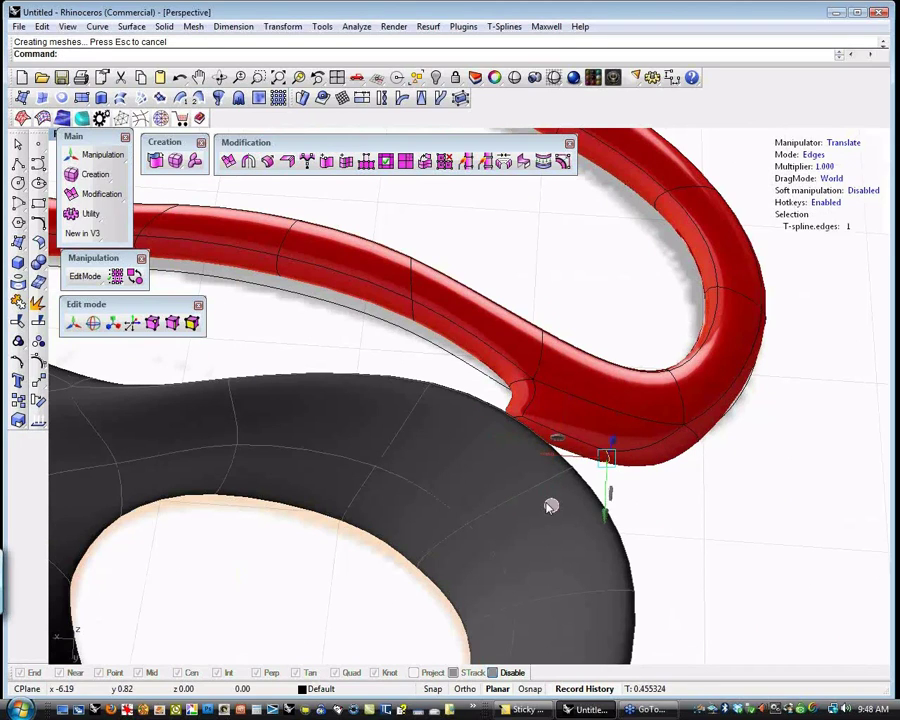
drag(541, 497, 522, 450)
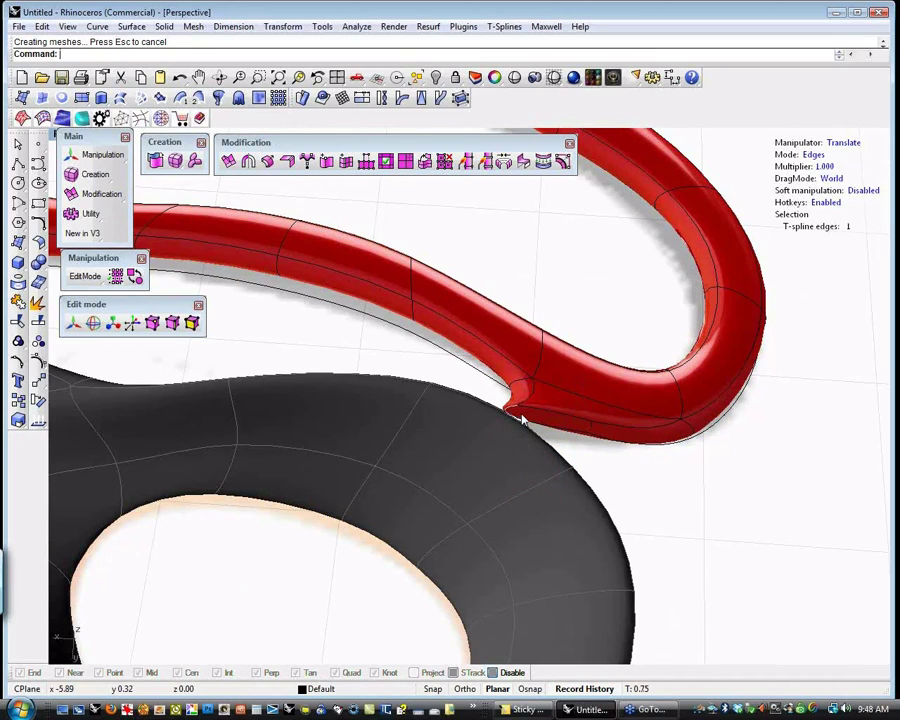
mouse_move(456, 470)
mouse_down()
mouse_move(450, 488)
mouse_move(466, 489)
mouse_up()
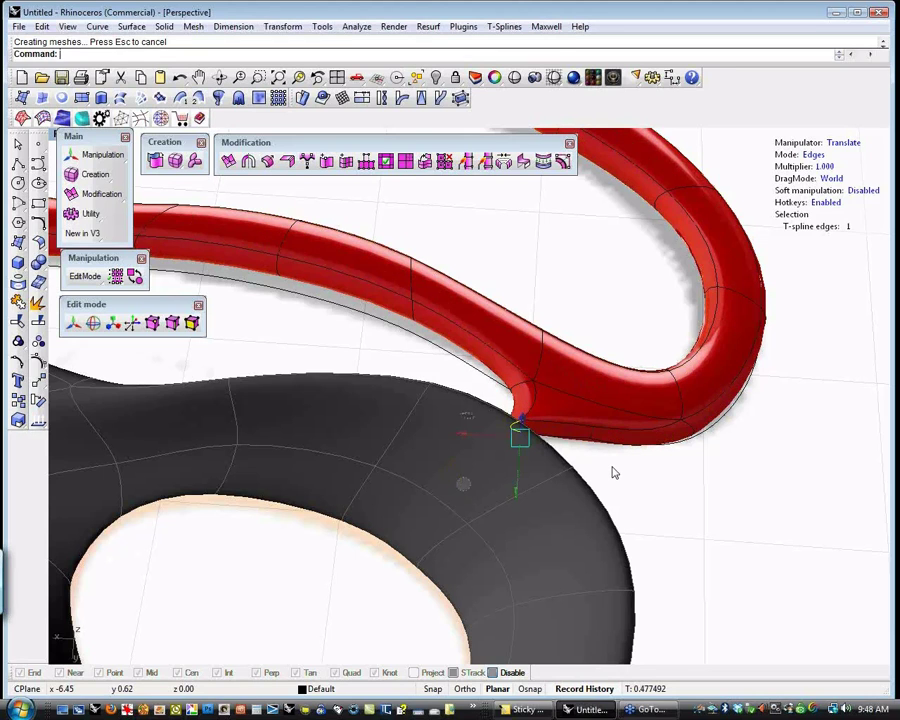
right_drag(657, 508, 556, 561)
- In the Top view, shift single inner edges on the loop's upper and lower arms to follow the reference outline
key(ctrl+F1)
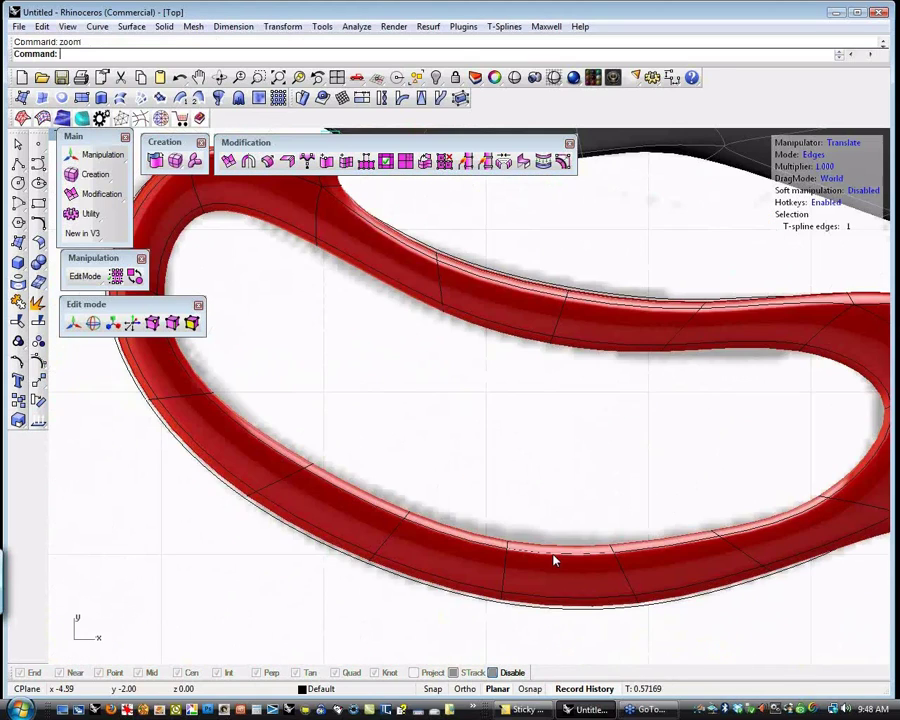
key(ctrl+shift+e)
scroll(300, 426, up, 4)
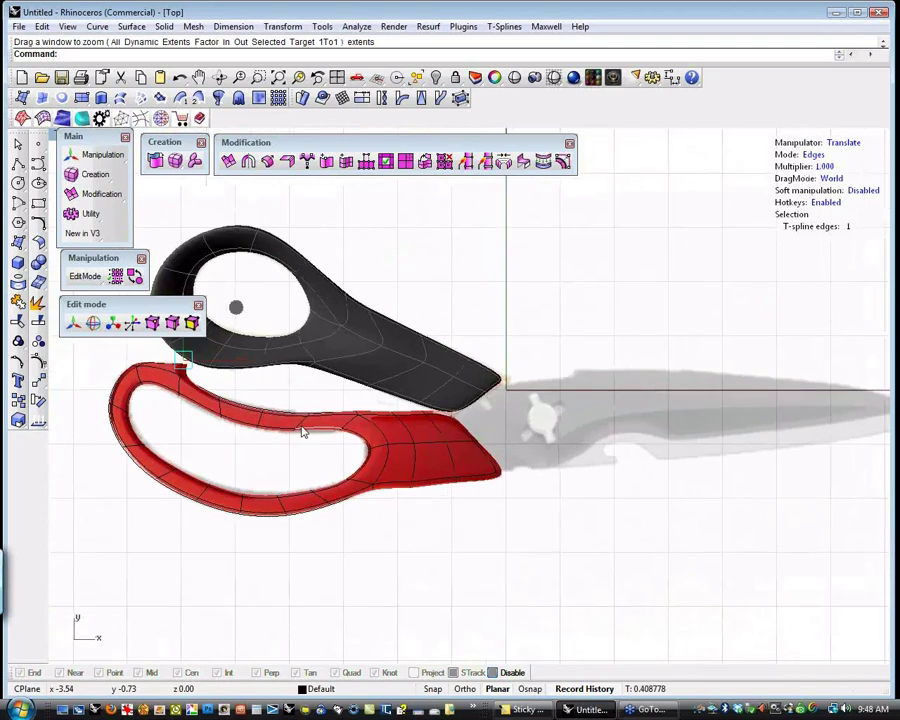
scroll(300, 457, up, 4)
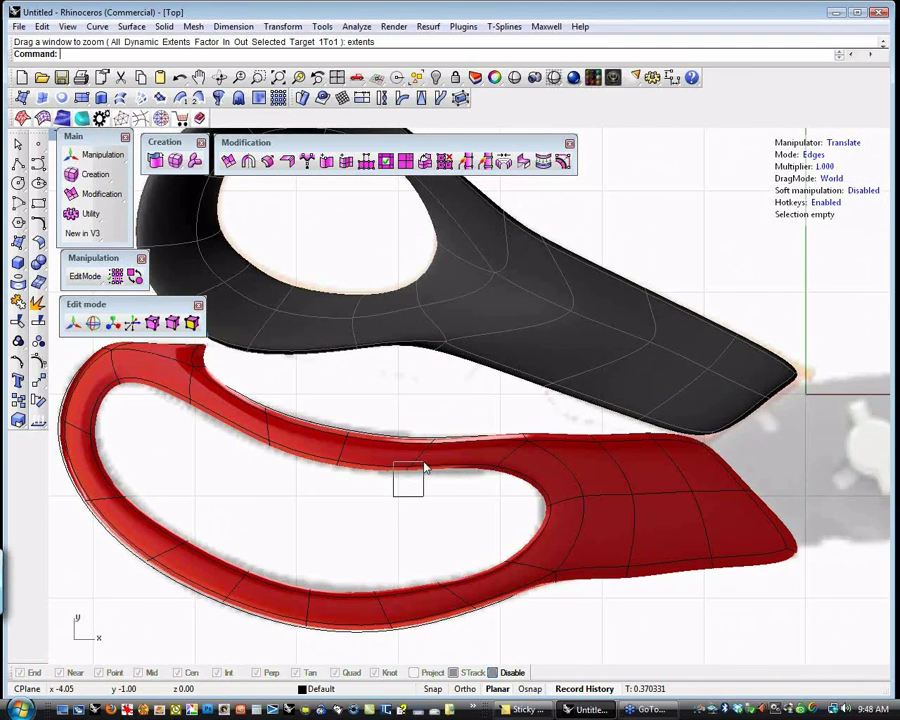
click(424, 466)
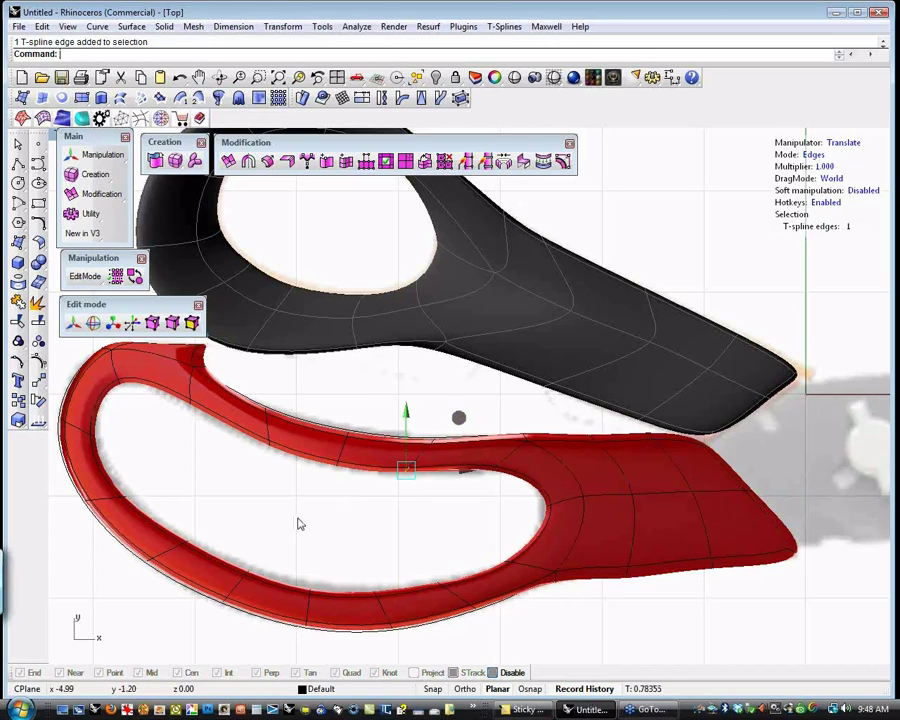
click(395, 556)
drag(293, 570, 334, 598)
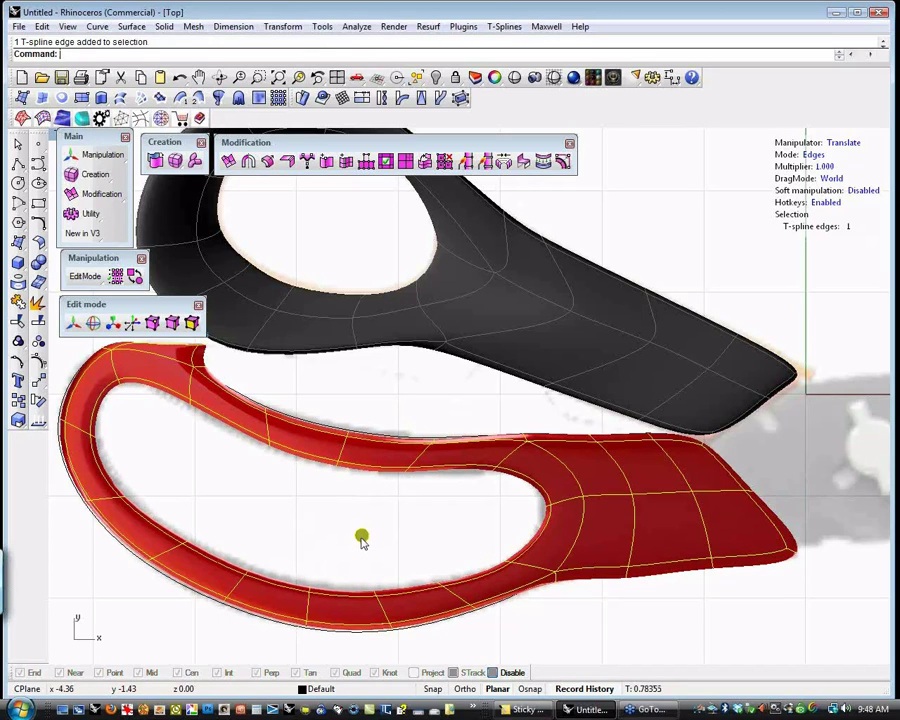
click(441, 542)
drag(242, 545, 268, 585)
drag(298, 528, 295, 526)
click(416, 546)
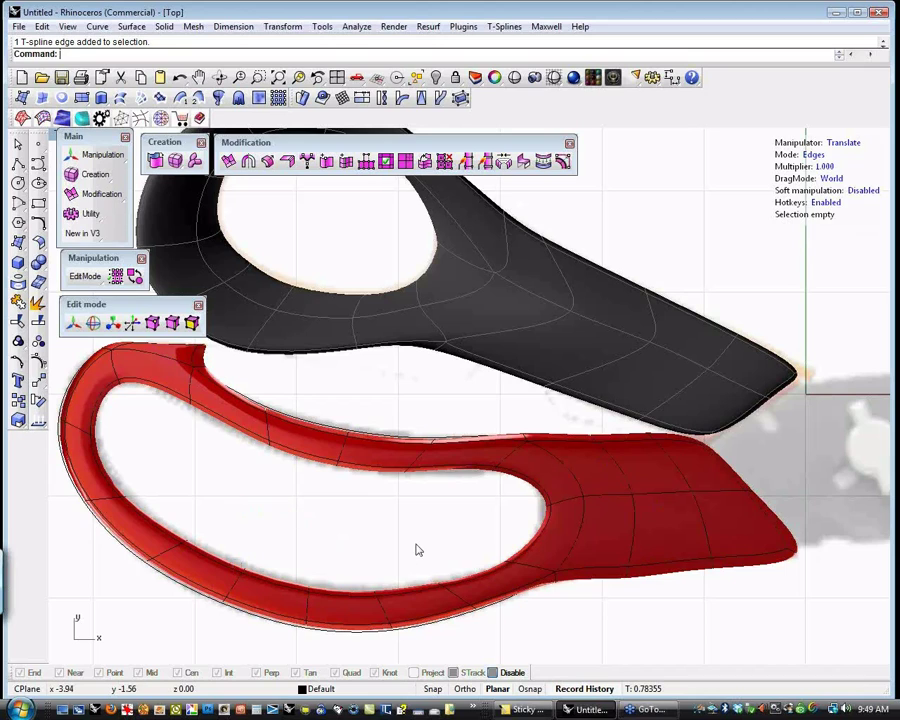
- Move two inner edges of the finger hole next to the neck slightly to refine its rounded end
scroll(441, 544, down, 2)
scroll(441, 544, down, 2)
drag(460, 538, 490, 570)
click(535, 513)
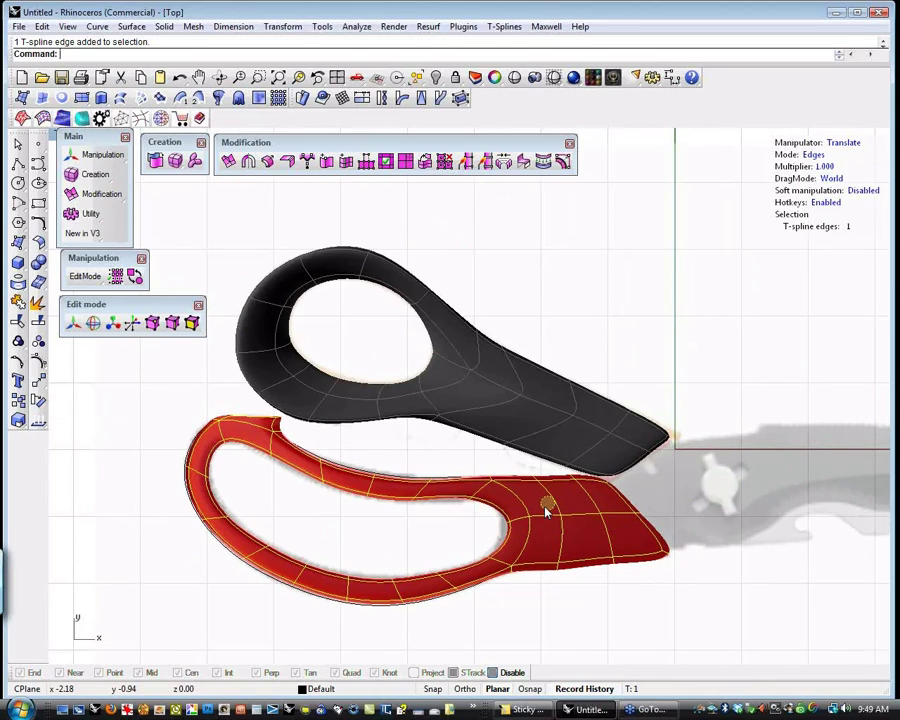
click(472, 538)
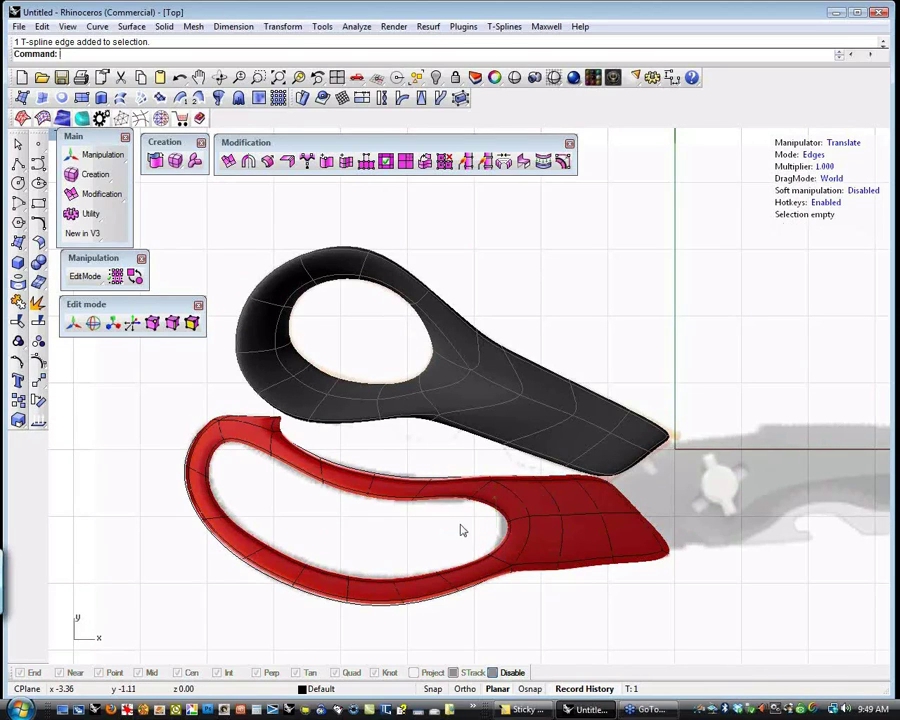
click(521, 521)
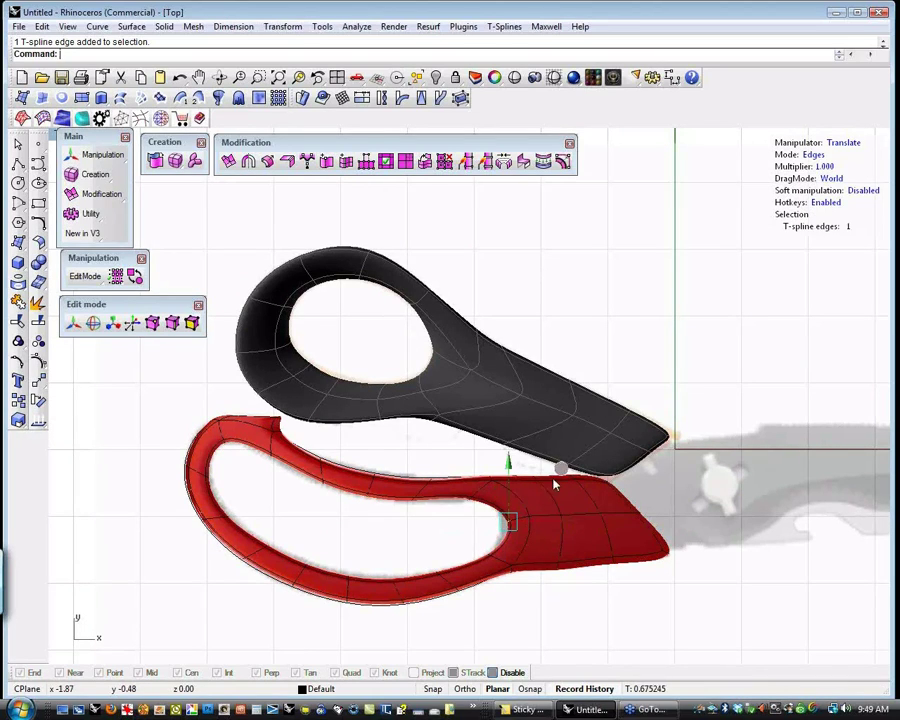
drag(553, 475, 545, 474)
click(380, 537)
right_drag(345, 536, 322, 551)
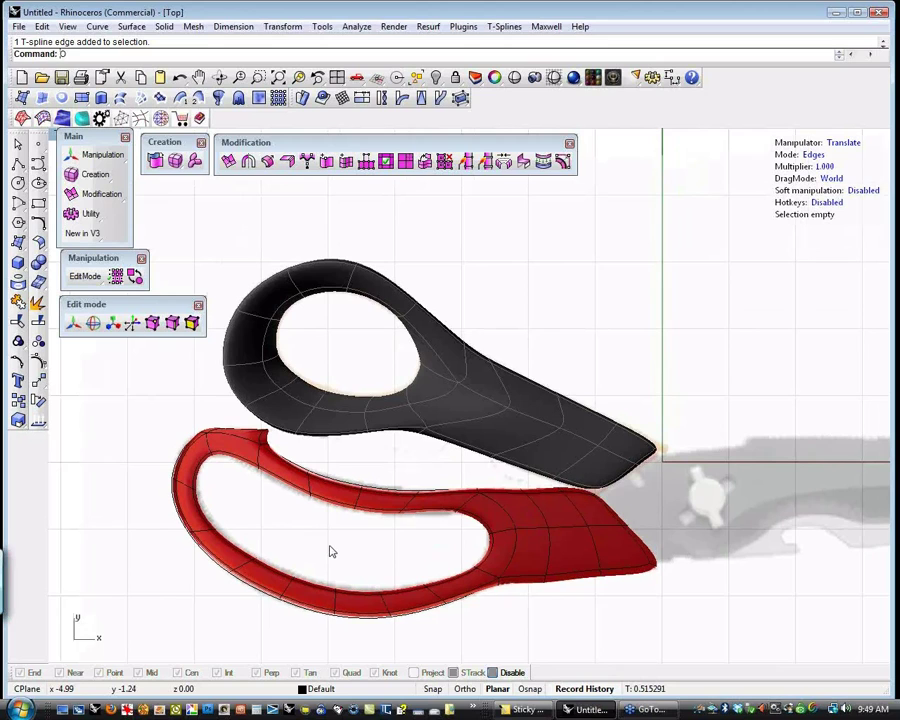
- In the Perspective view, select the complete edge loop around the finger hole and lower it slightly along the vertical axis
key(ctrl+F4)
key(ctrl+shift+e)
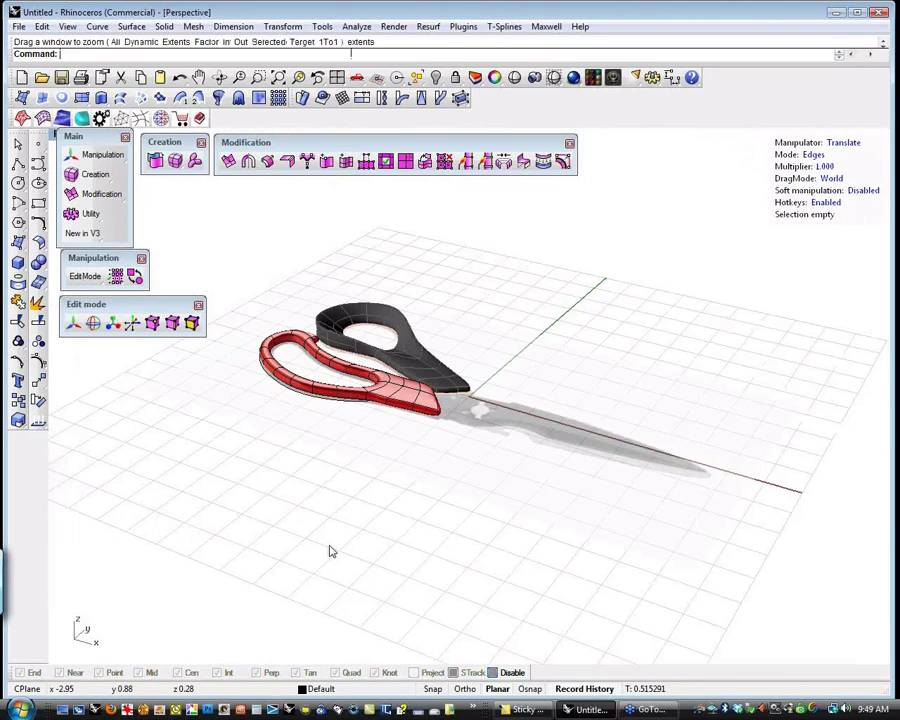
scroll(293, 348, up, 2)
scroll(291, 350, up, 4)
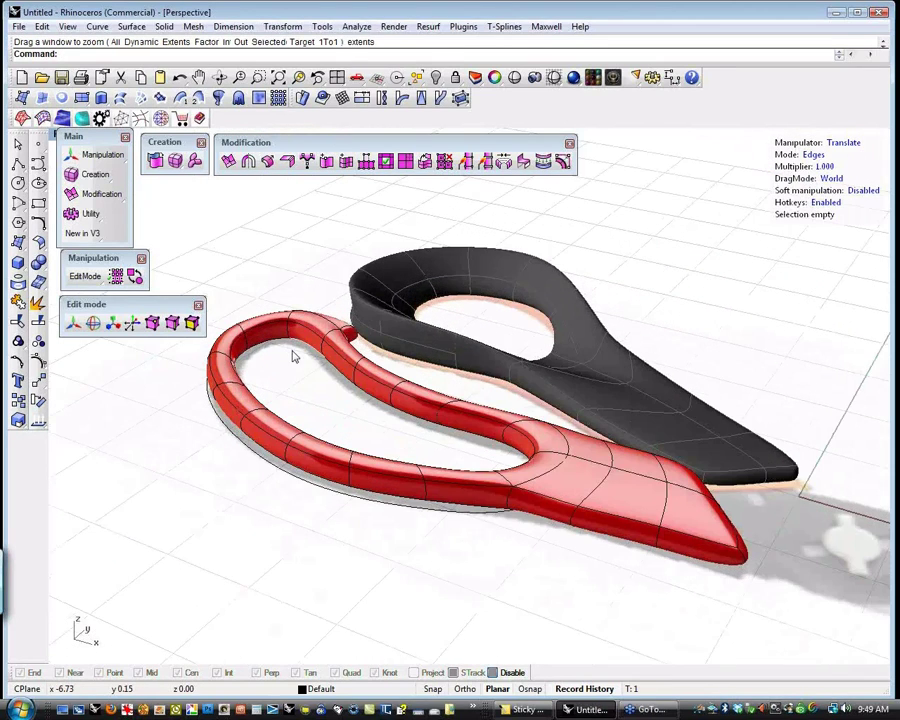
right_drag(291, 352, 279, 420)
click(290, 376)
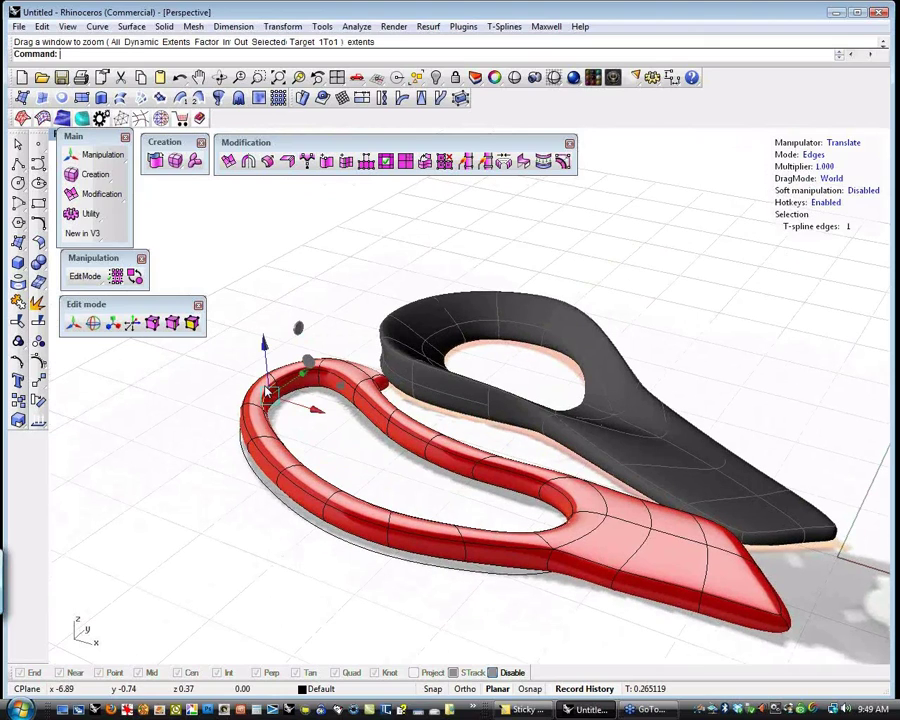
shift+click(288, 378)
shift+click(287, 378)
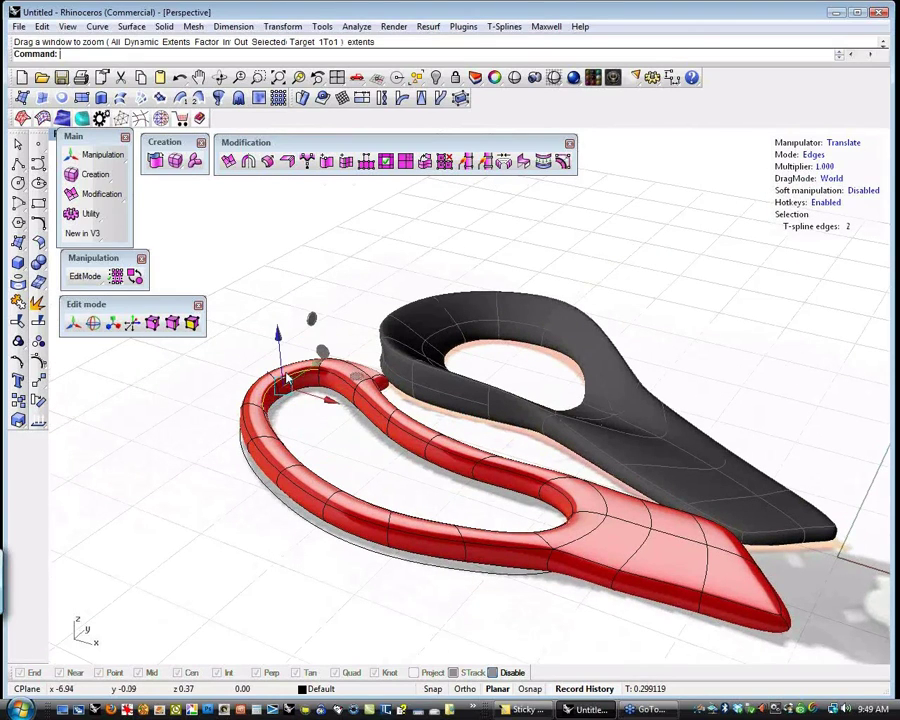
shift+double_click(287, 378)
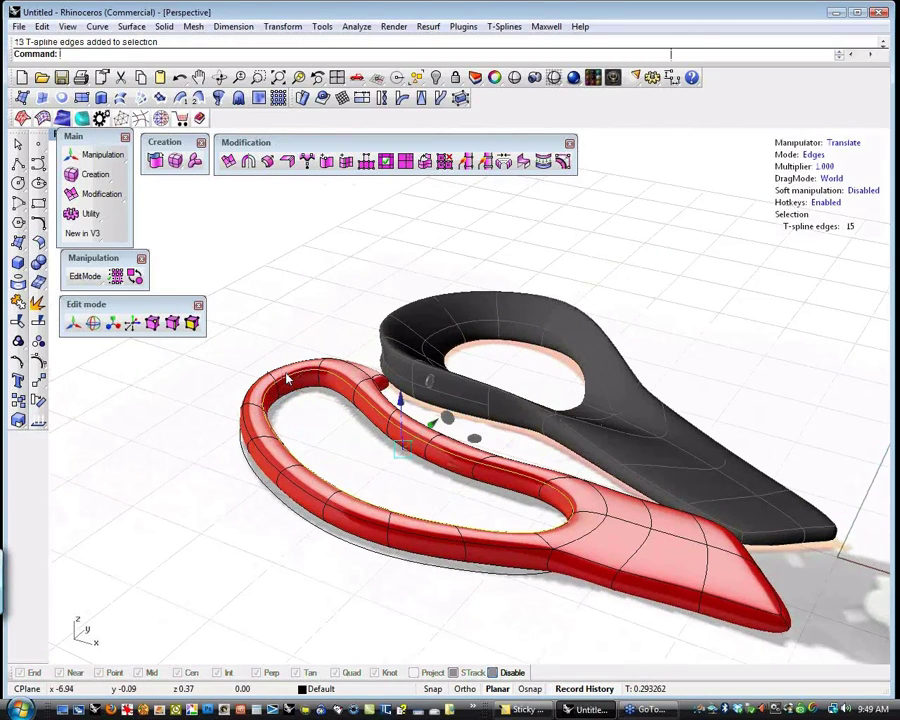
shift+right_drag(349, 445, 351, 451)
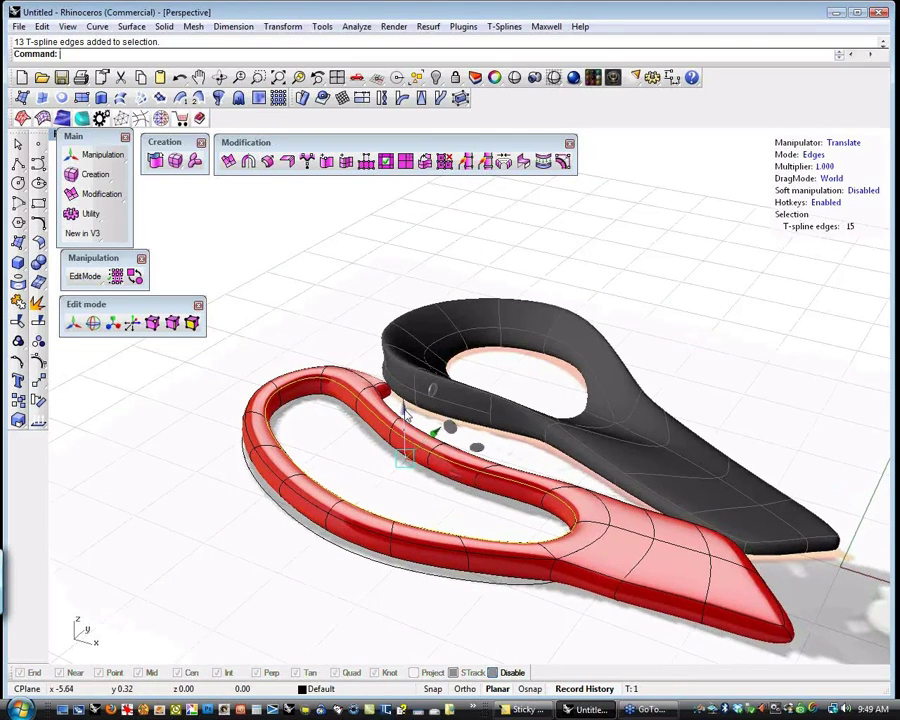
drag(404, 409, 404, 424)
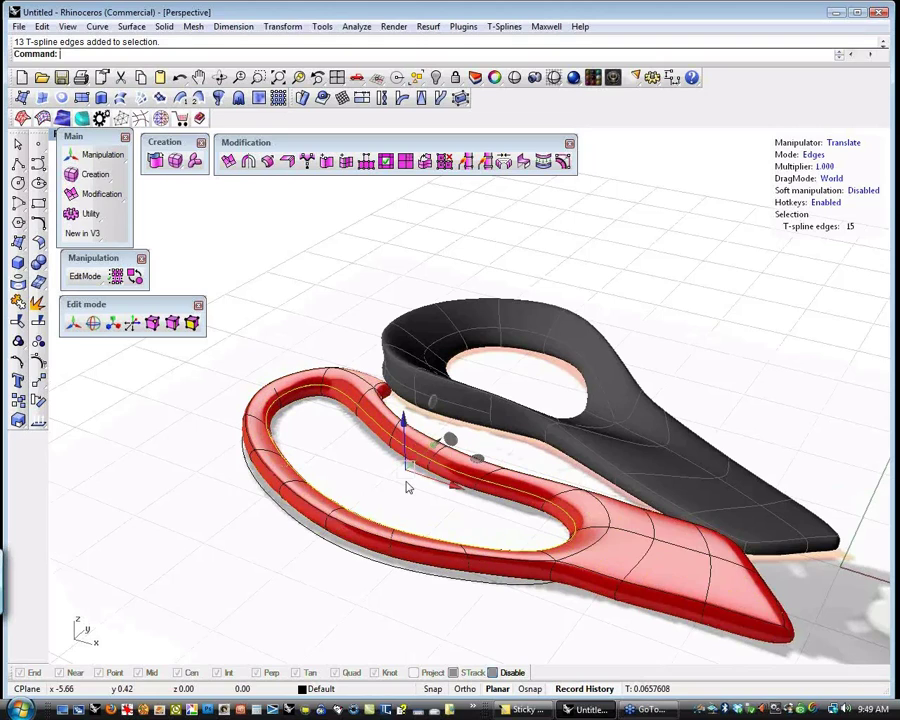
- Select the outer rim's upper edge loop, reduce it to the five edges around the outer arm, and raise them along the vertical axis
double_click(311, 504)
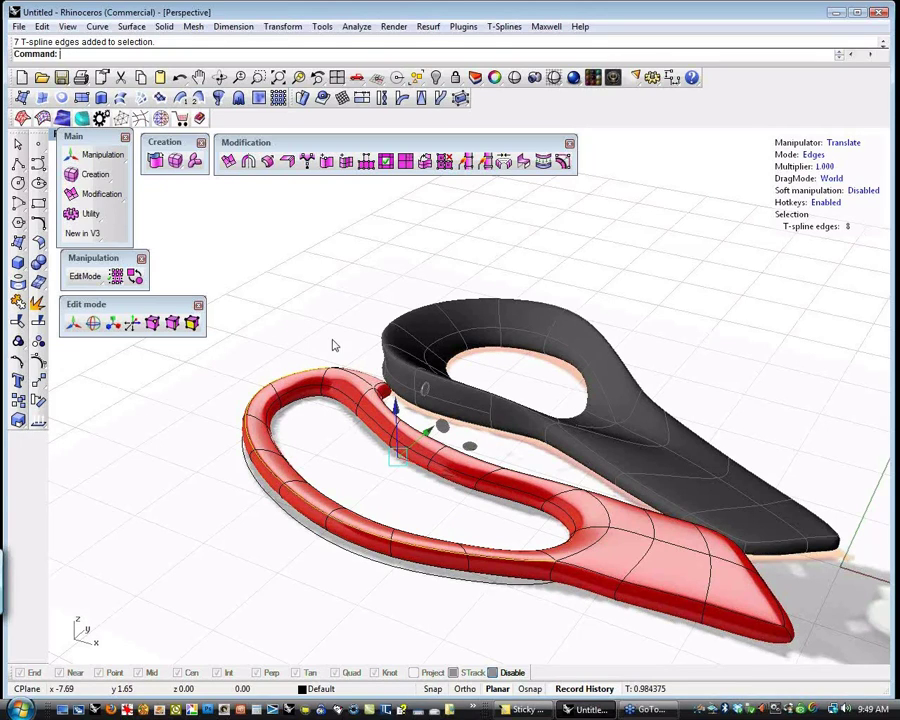
ctrl+drag(333, 338, 320, 384)
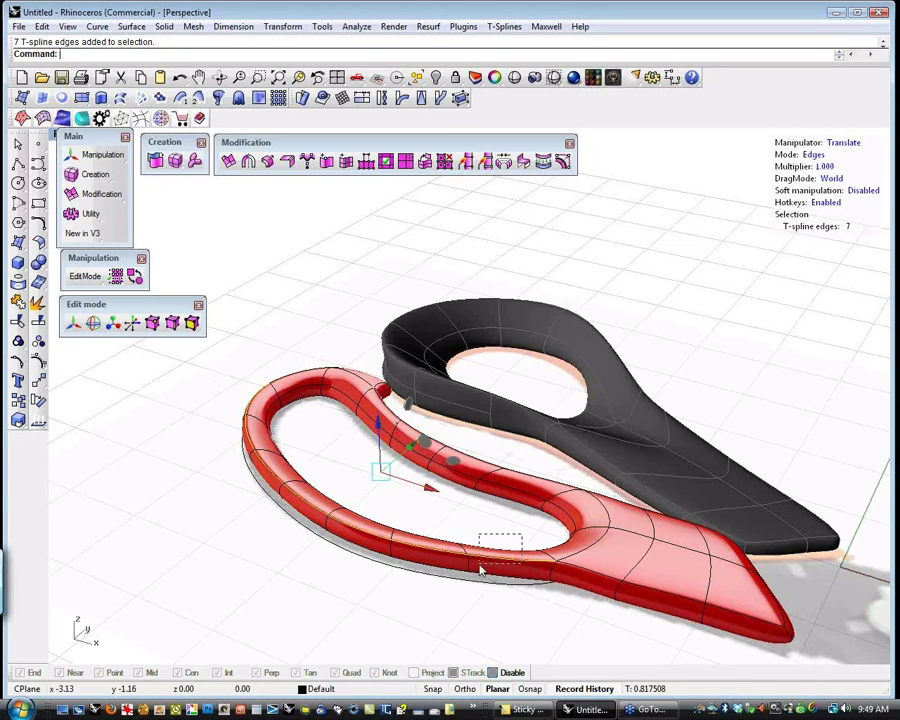
ctrl+drag(480, 566, 446, 571)
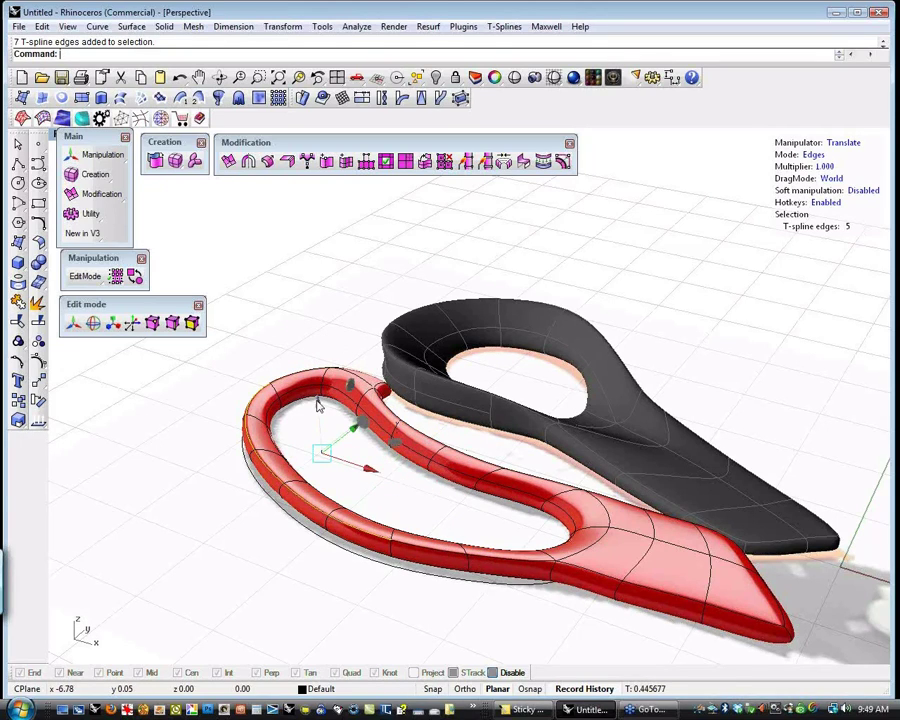
drag(318, 404, 324, 386)
- Select four consecutive inner top edges along the loop arm beside the upper handle and lower them along the vertical axis
click(376, 425)
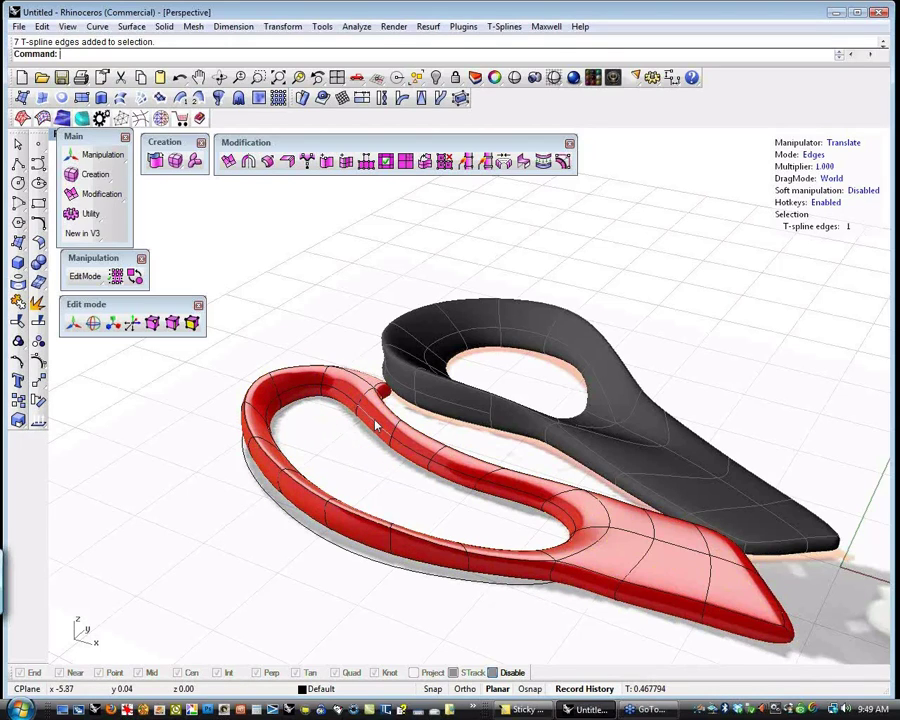
shift+click(454, 474)
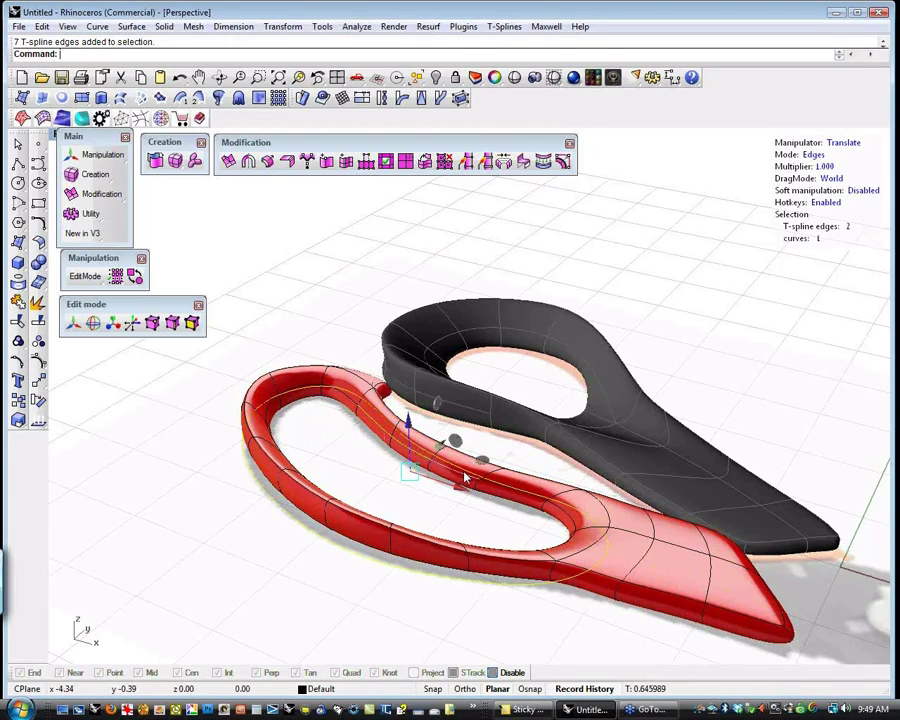
click(473, 505)
click(438, 471)
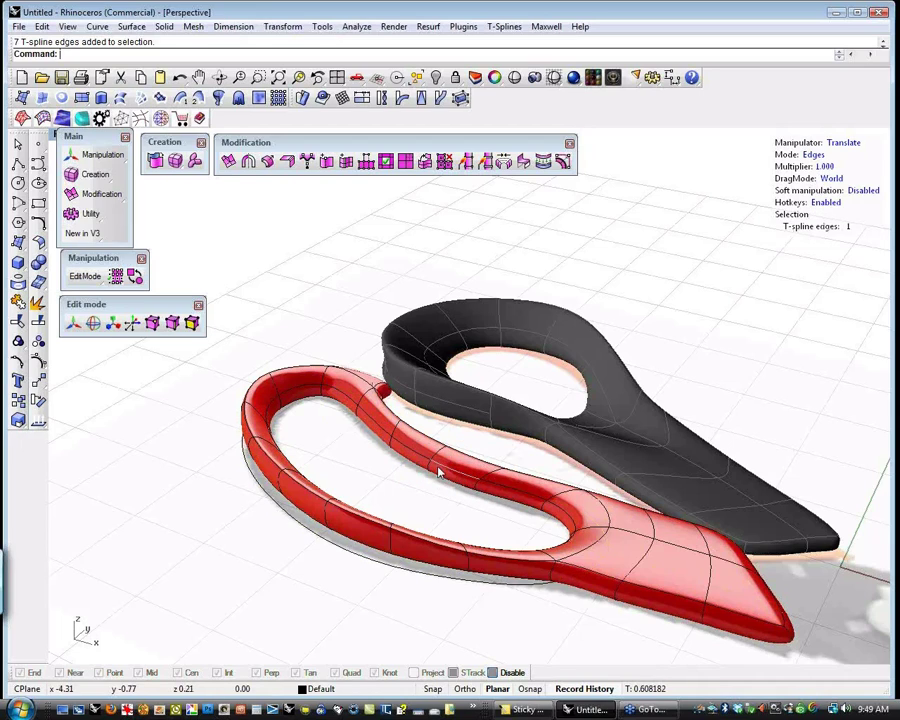
shift+click(400, 442)
shift+click(379, 425)
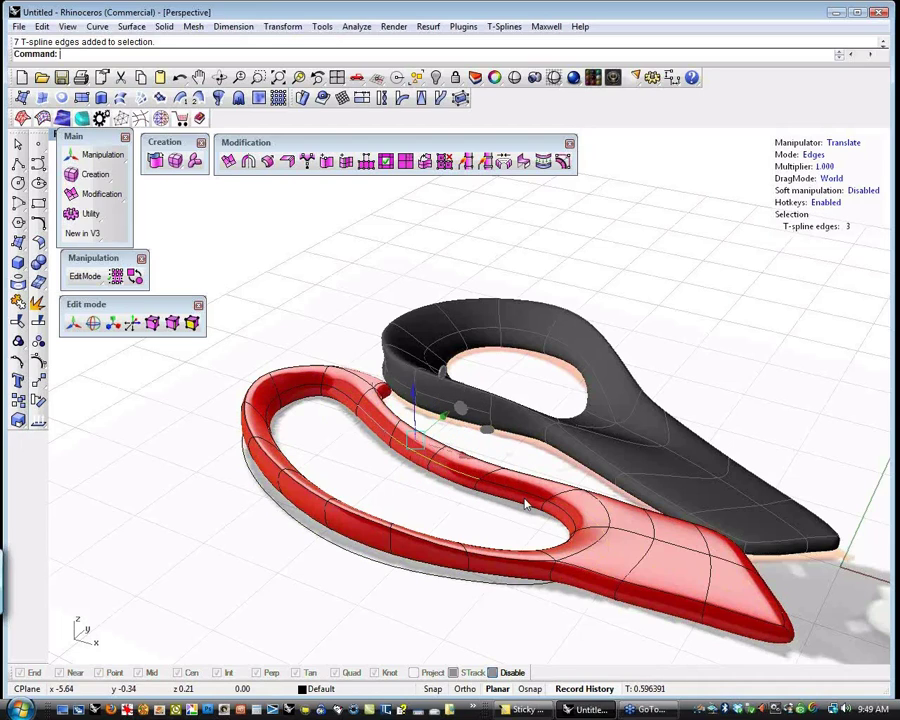
shift+click(526, 500)
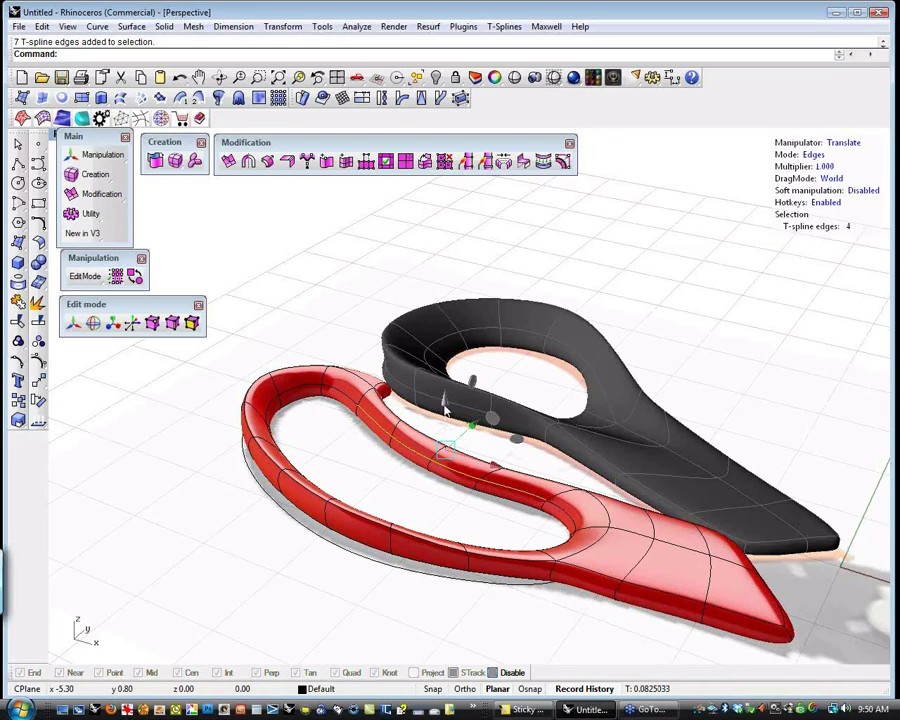
drag(445, 410, 440, 433)
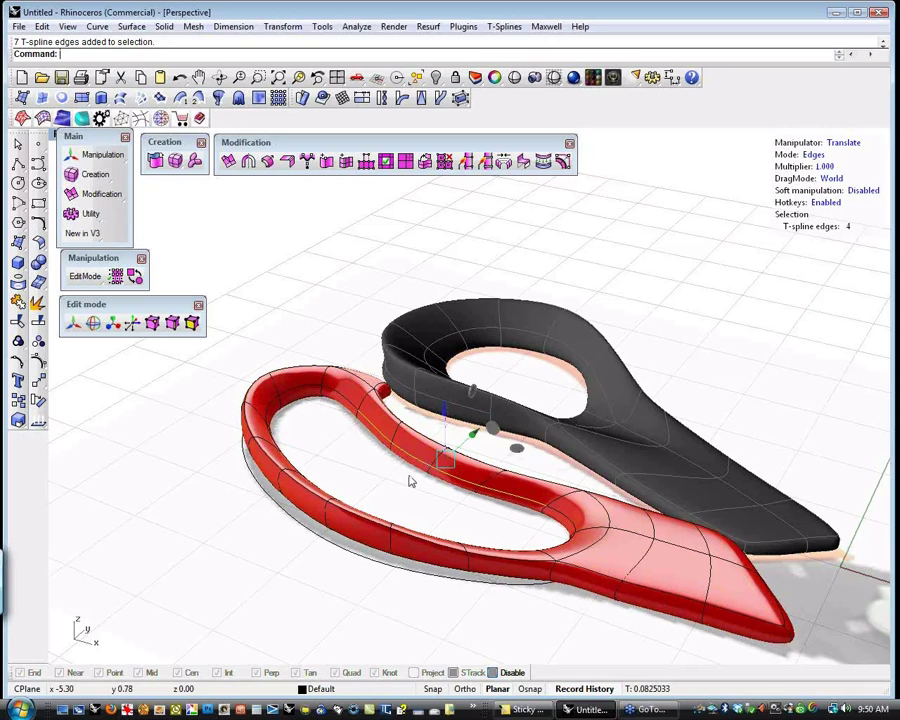
- Switch to vertex editing and lower the vertices along the middle of the neck's top surface to flatten it toward the blade end
click(410, 479)
key(1)
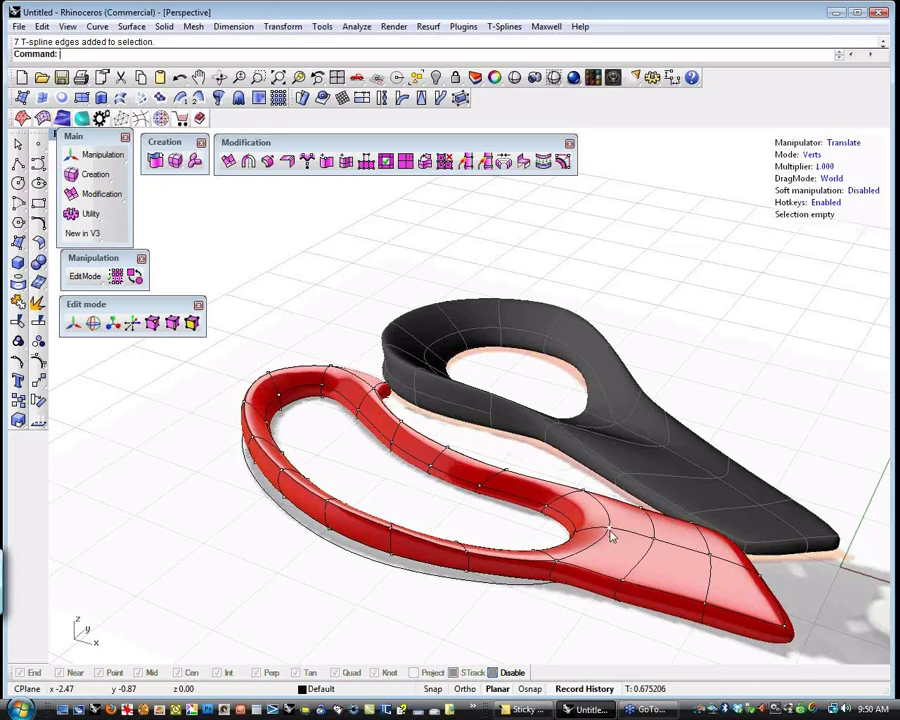
click(609, 530)
drag(614, 485, 658, 516)
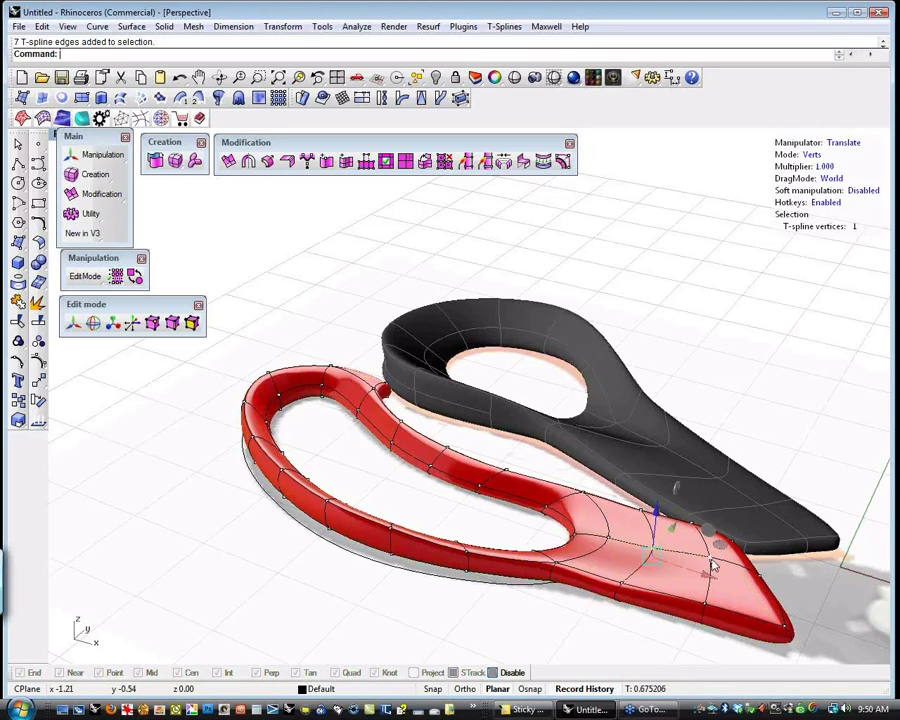
click(709, 554)
drag(714, 515, 716, 534)
click(573, 609)
- From a low side view, lower a single top-rim vertex on the outer arm slightly to smooth the side profile
right_drag(573, 609, 404, 504)
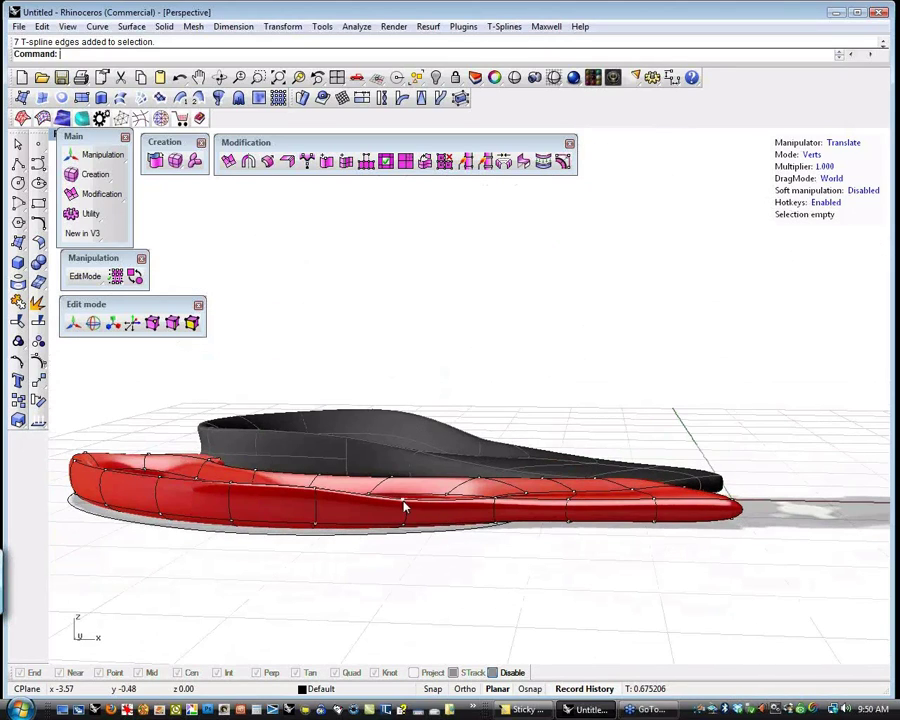
click(402, 500)
drag(401, 437, 400, 440)
click(263, 581)
- From below, select the complete inner edge loop around the finger hole and insert a parallel edge loop beside it with Simple insertion
right_drag(263, 581, 365, 457)
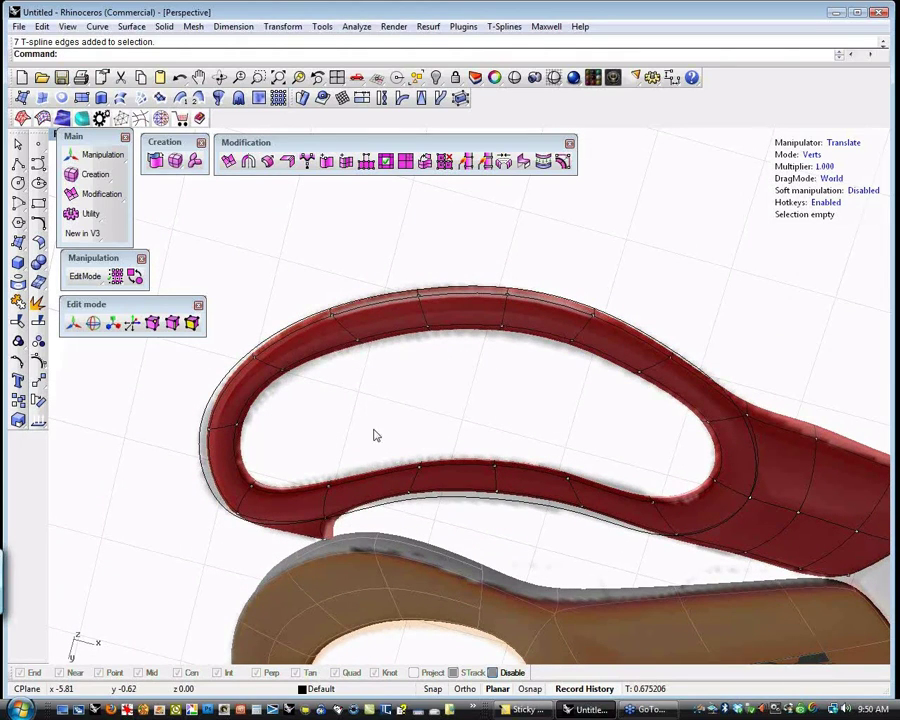
click(342, 349)
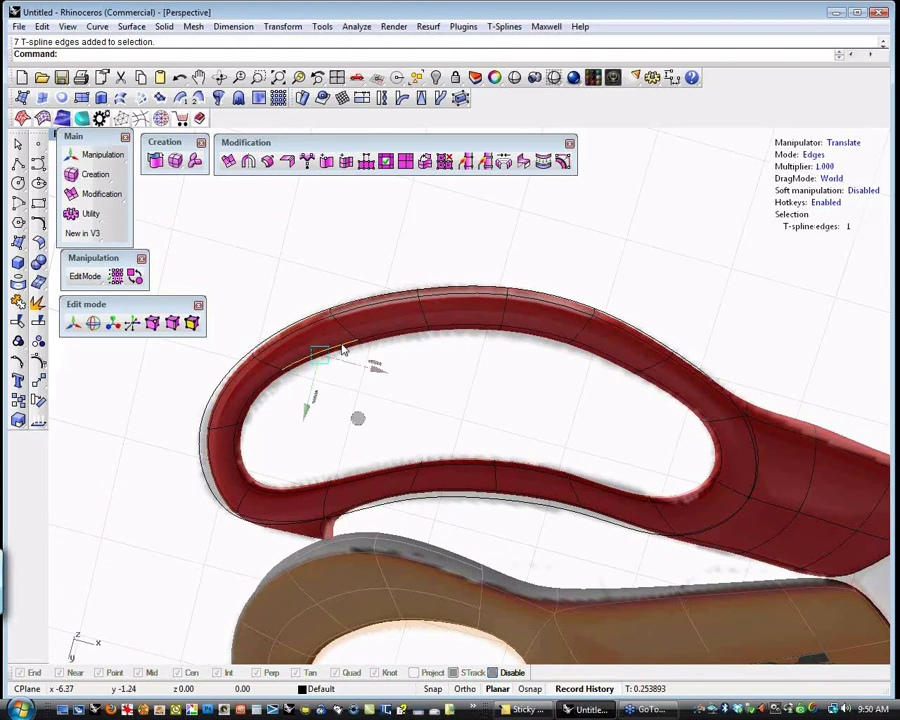
double_click(342, 349)
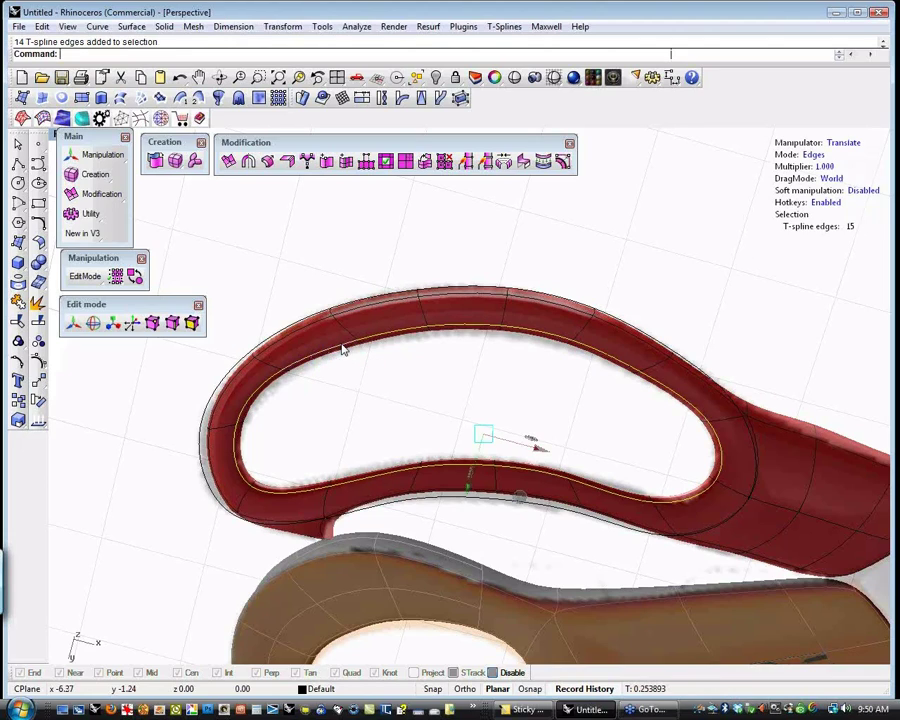
click(346, 161)
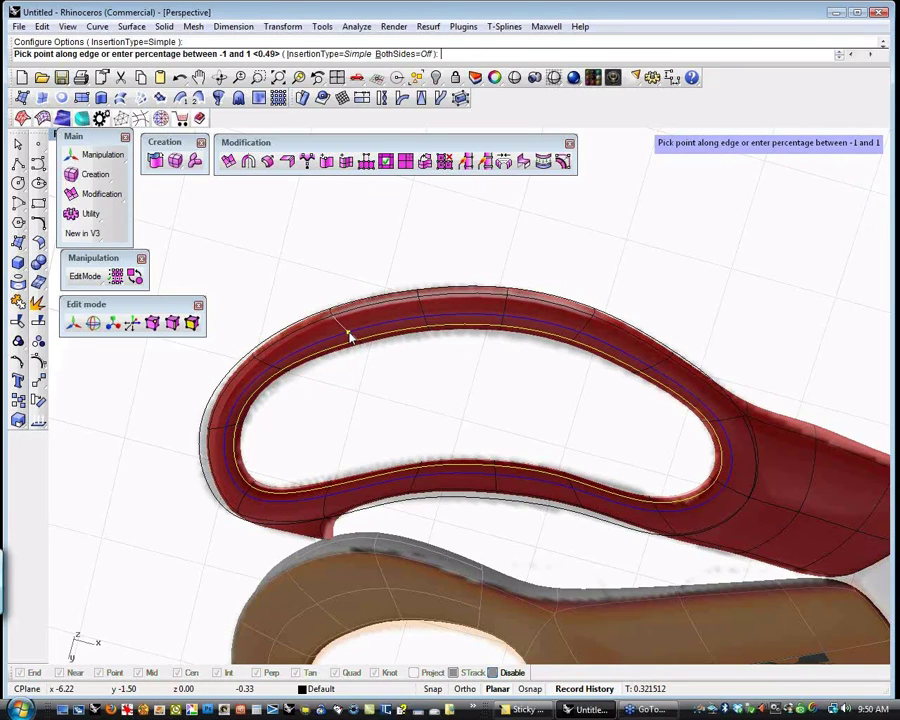
click(349, 336)
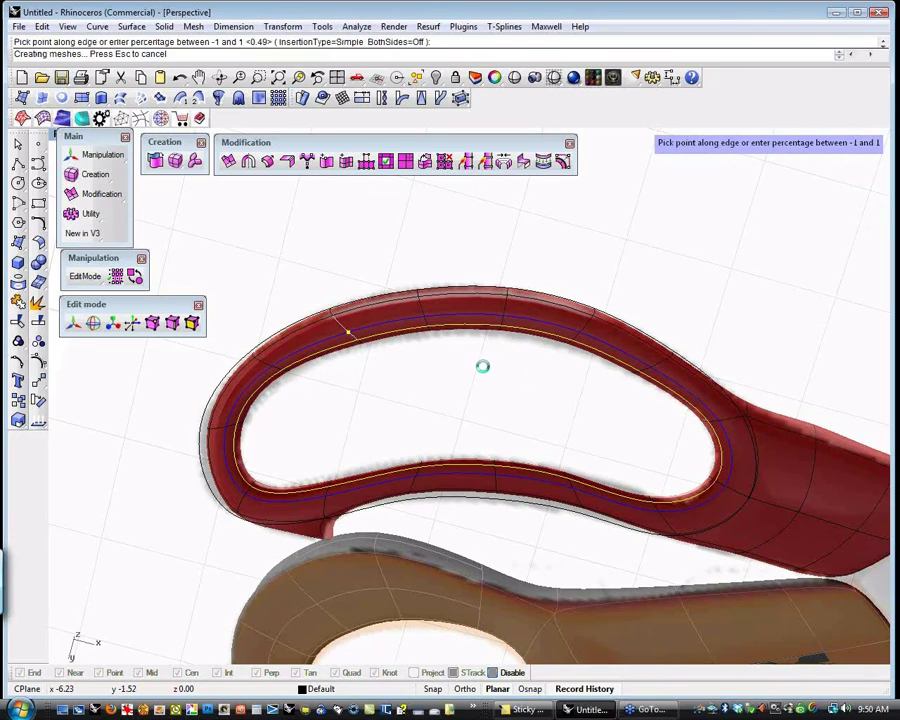
- Select the inner-wall edges along the outer arm of the finger hole and shift them slightly outward in the horizontal plane
right_drag(636, 497, 505, 530)
click(379, 532)
scroll(378, 531, down, 5)
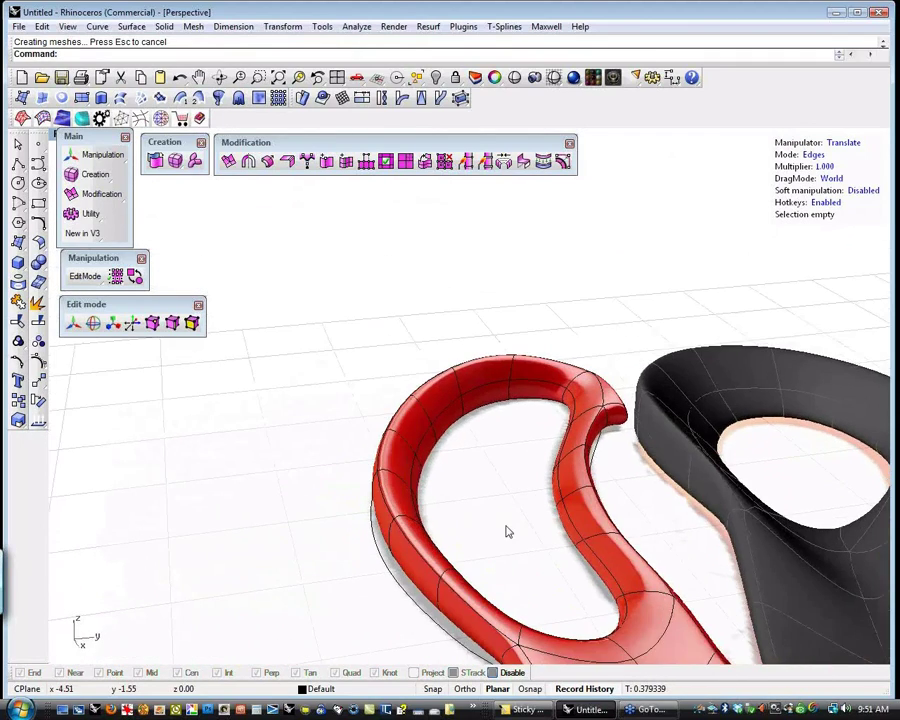
click(416, 499)
drag(416, 474, 427, 438)
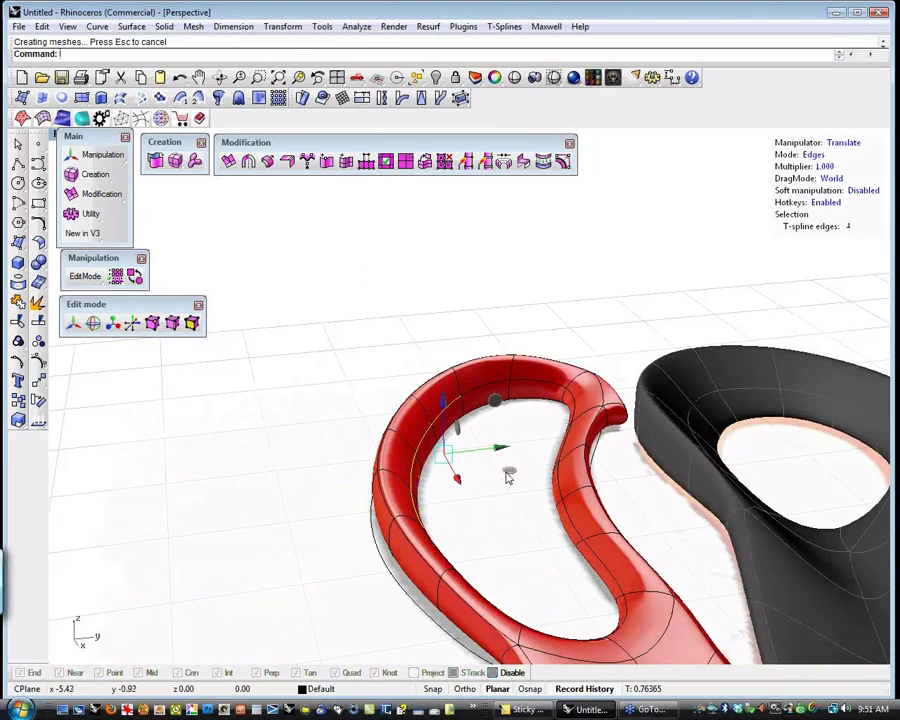
drag(508, 474, 497, 478)
click(496, 558)
- Switch to vertex editing and move an inner-wall vertex of the outer arm near the neck outward in the horizontal plane
right_drag(496, 558, 430, 528)
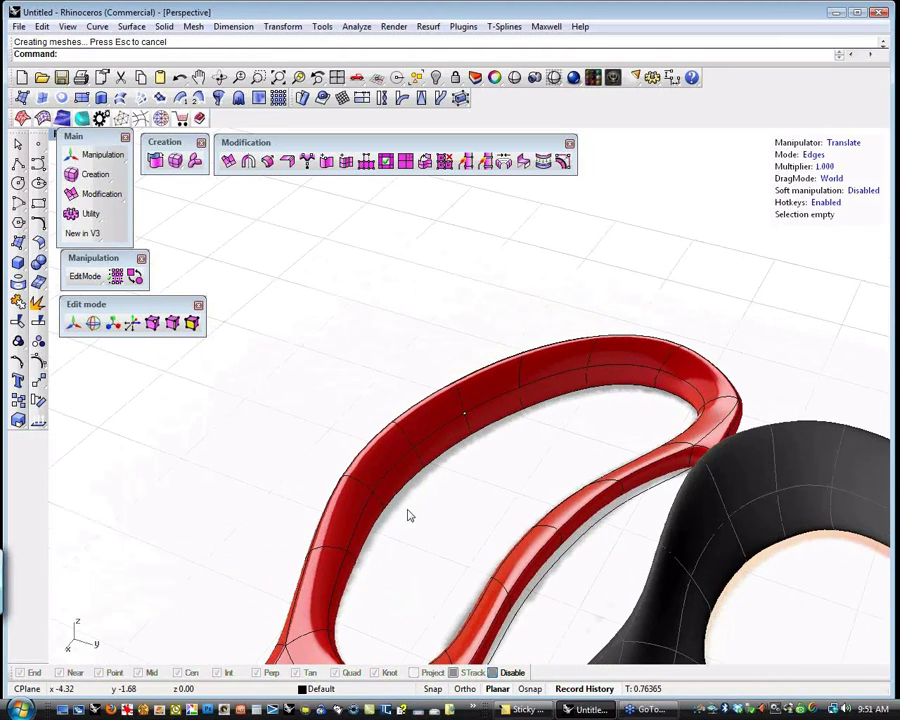
key(1)
click(346, 549)
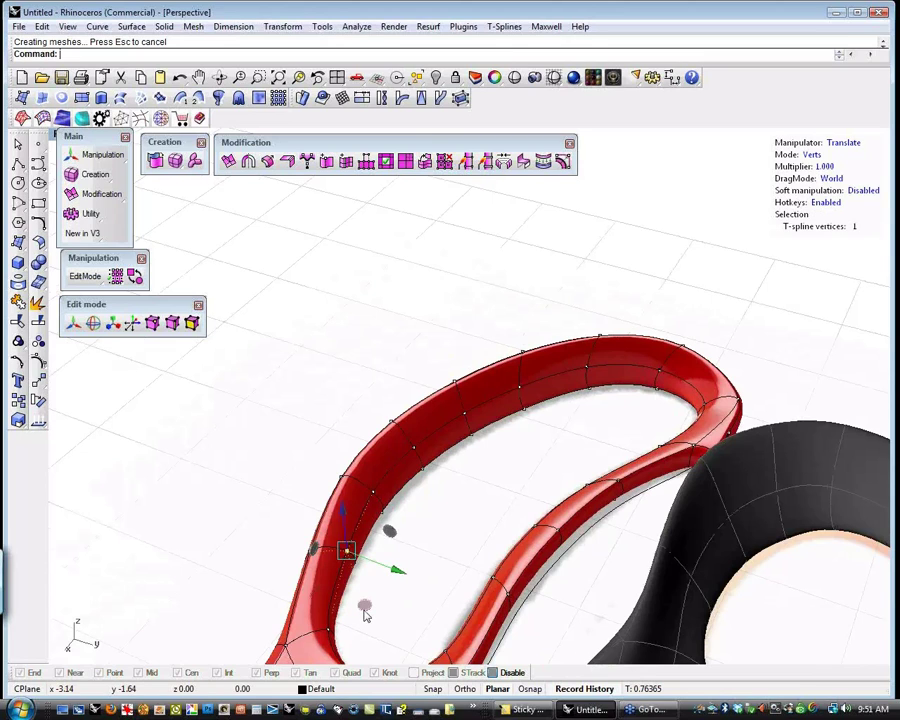
mouse_move(365, 603)
mouse_down()
mouse_move(352, 613)
mouse_move(348, 600)
mouse_up()
click(290, 426)
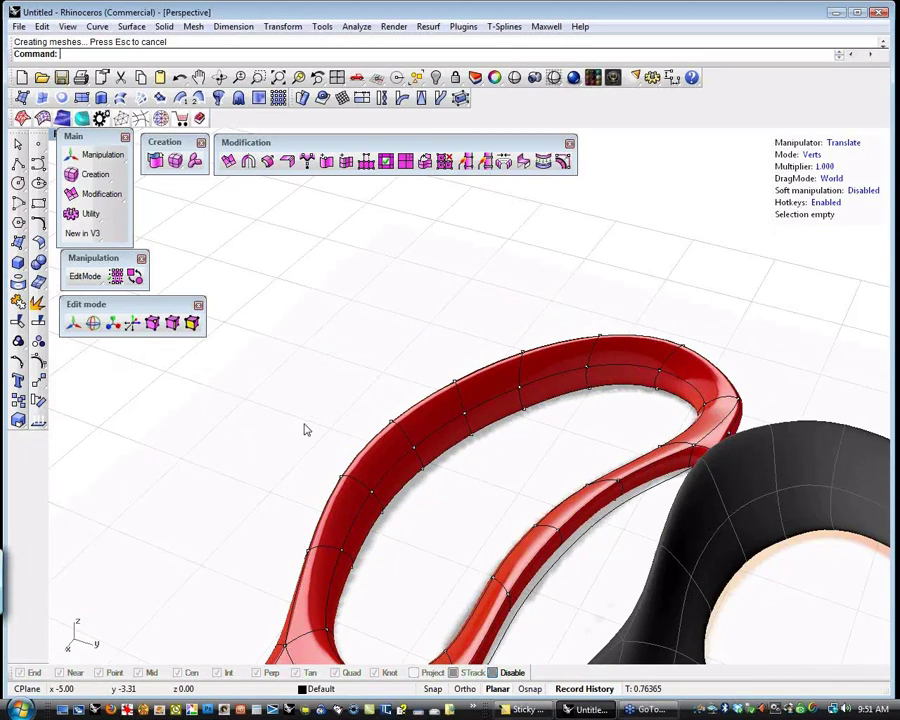
- Move three centre-row vertices, from the finger hole's rounded end into the neck, slightly toward the blade end in the horizontal plane
right_drag(305, 427, 516, 571)
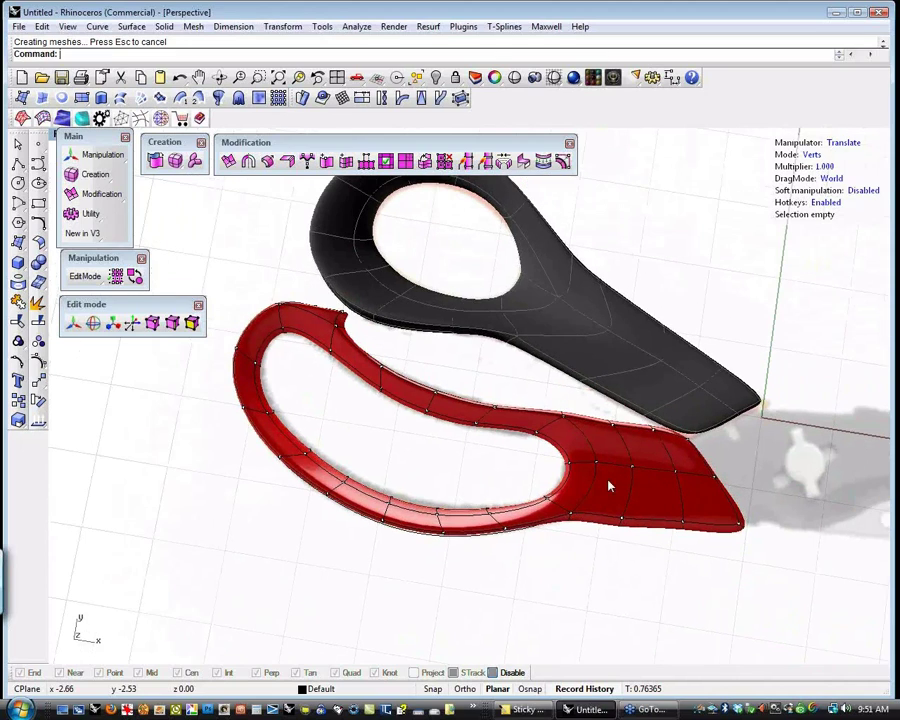
click(567, 463)
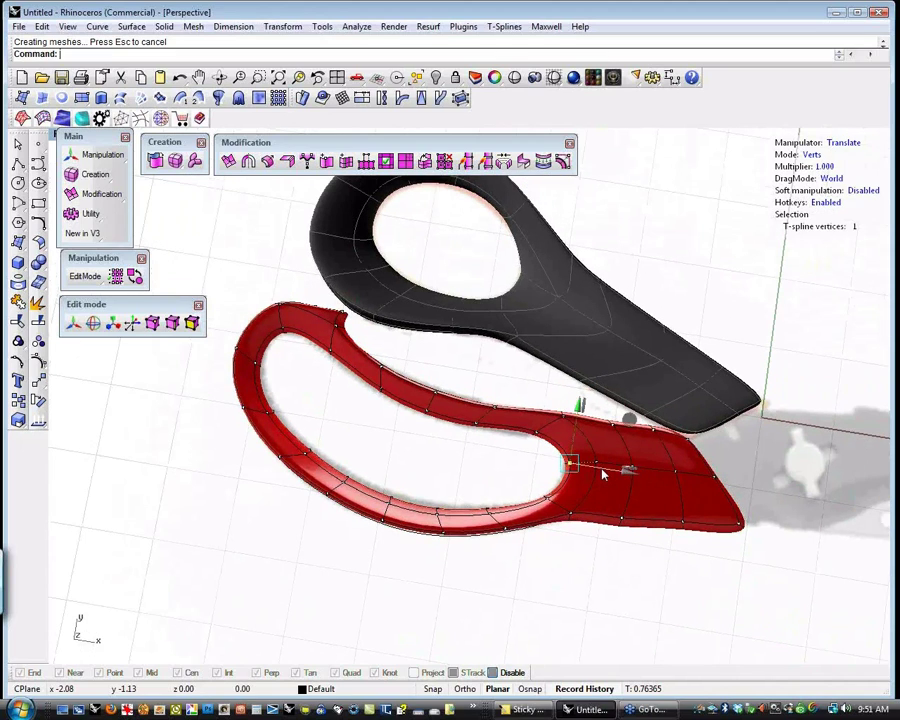
click(645, 424)
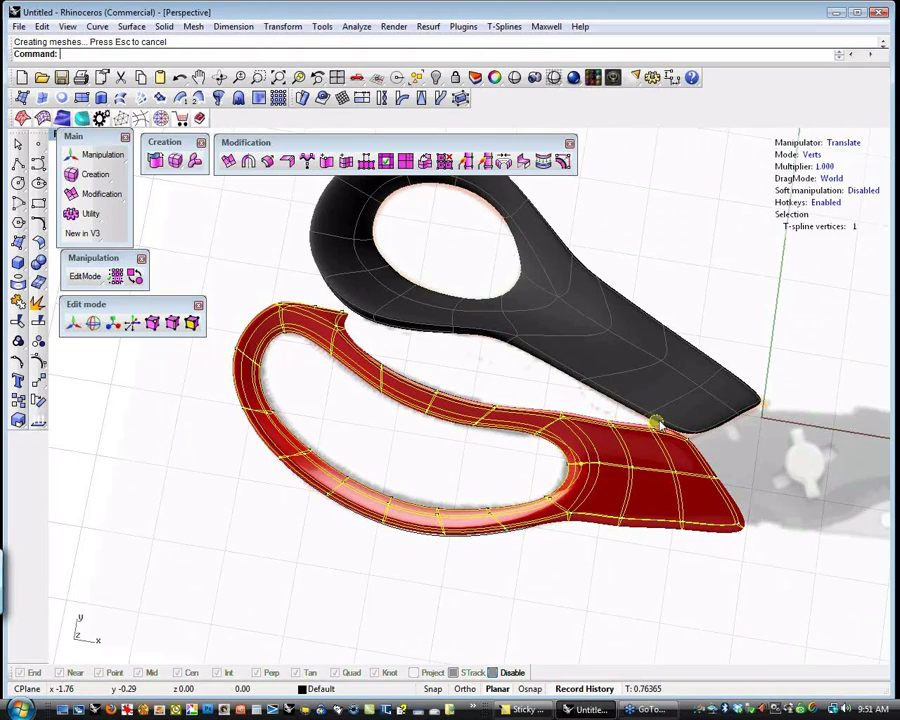
click(595, 558)
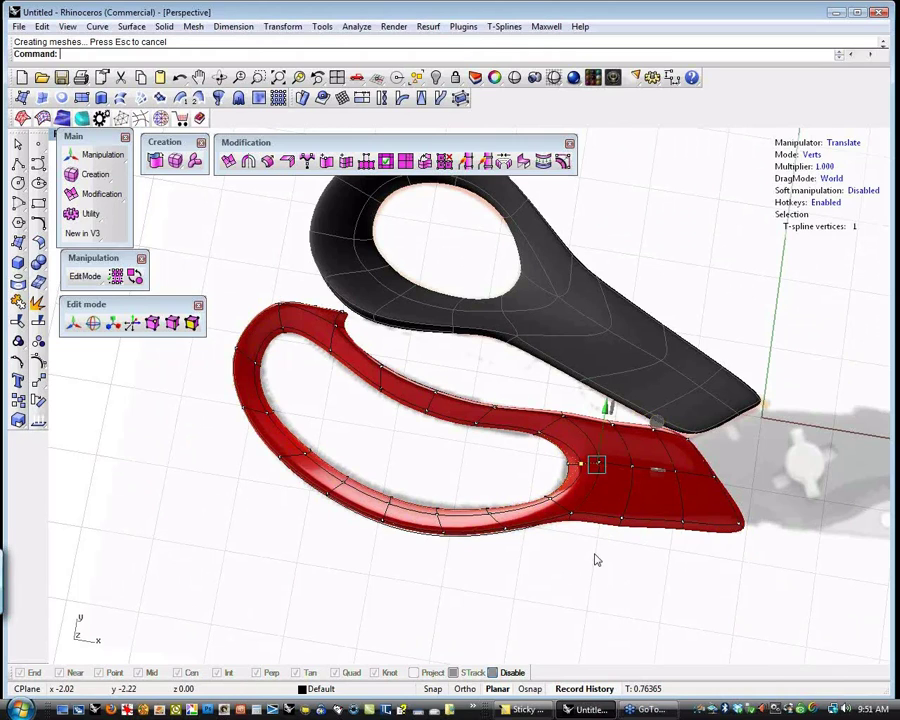
click(599, 463)
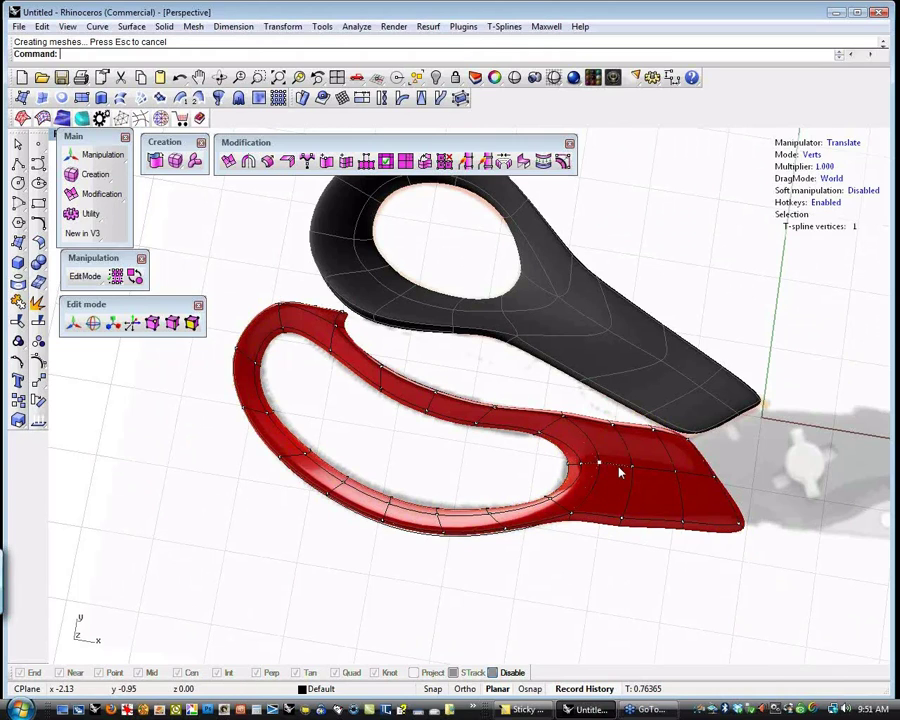
click(666, 419)
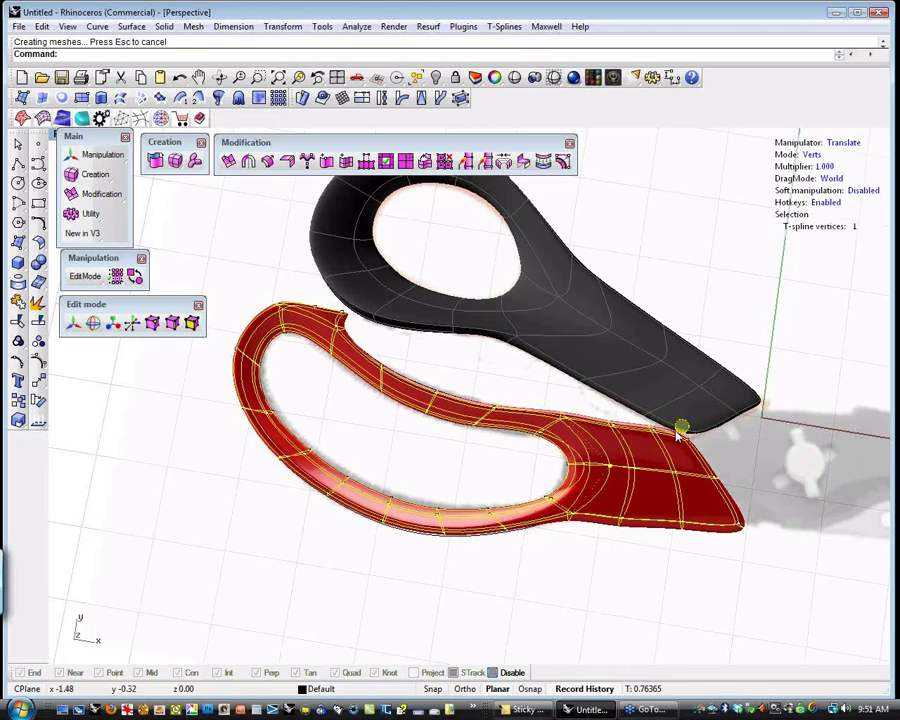
click(641, 554)
click(634, 472)
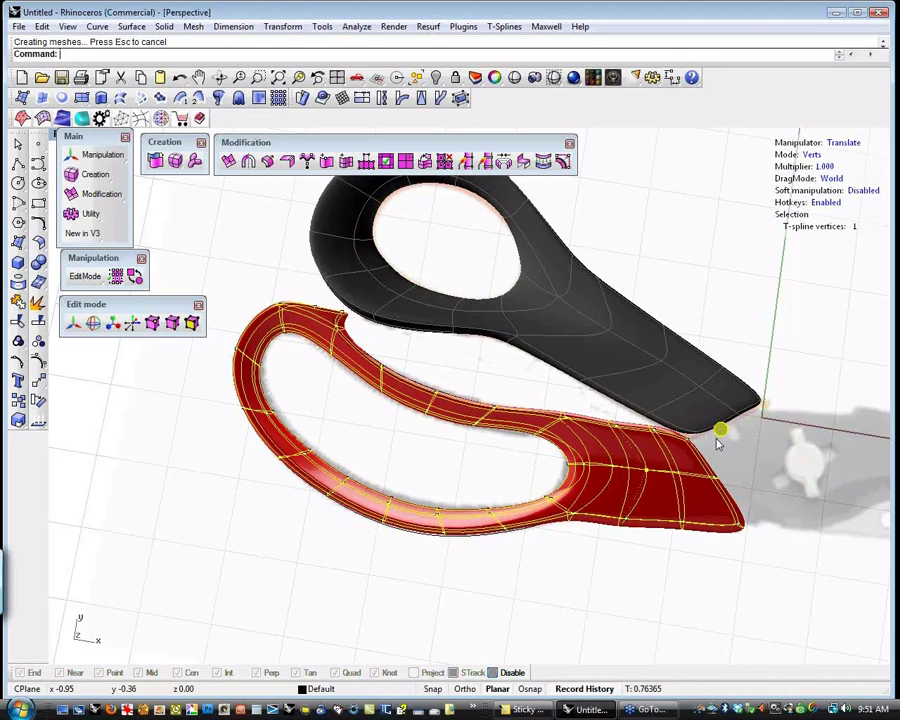
click(629, 577)
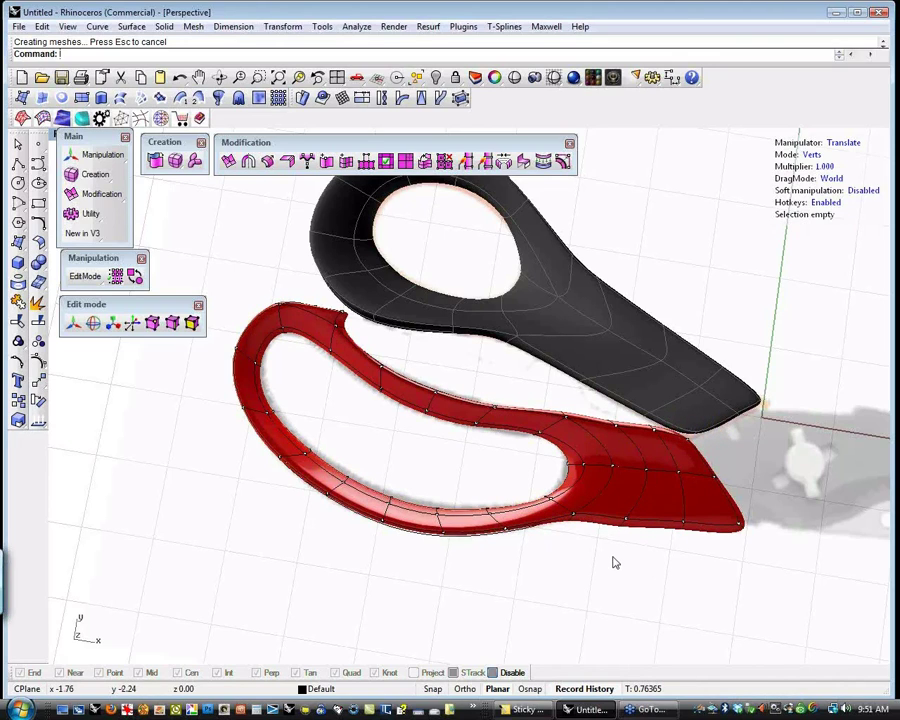
- Switch to edge editing and shift one edge on the neck's outer side slightly to refine its outline, then clear the selection
key(s)
click(620, 518)
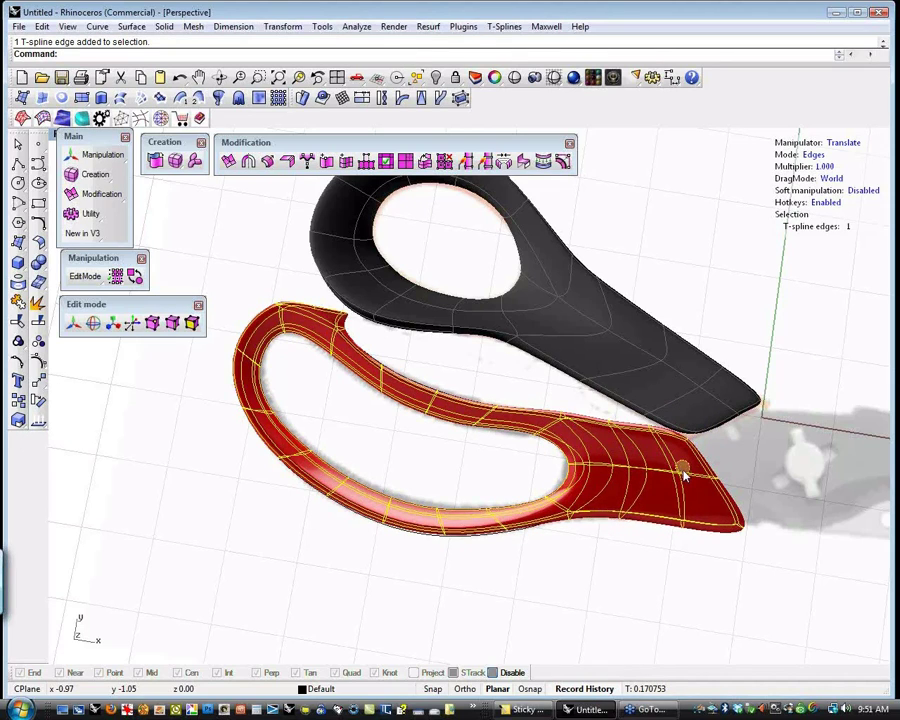
key(Escape)
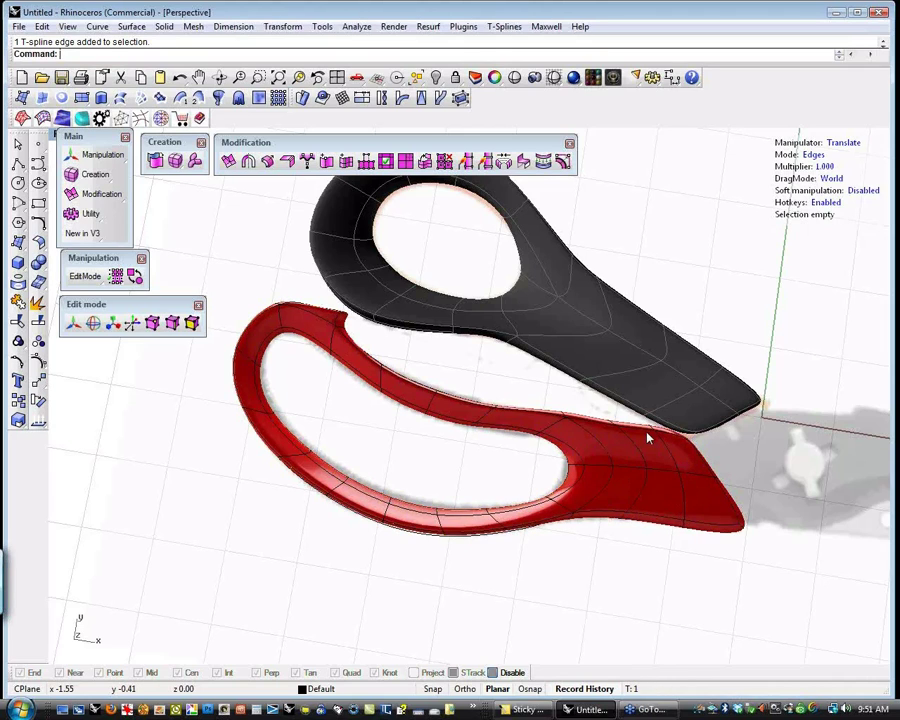
- Select an edge on the neck's side facing the upper handle and move it slightly away from that handle in the horizontal plane
scroll(647, 436, up, 2)
scroll(647, 436, up, 3)
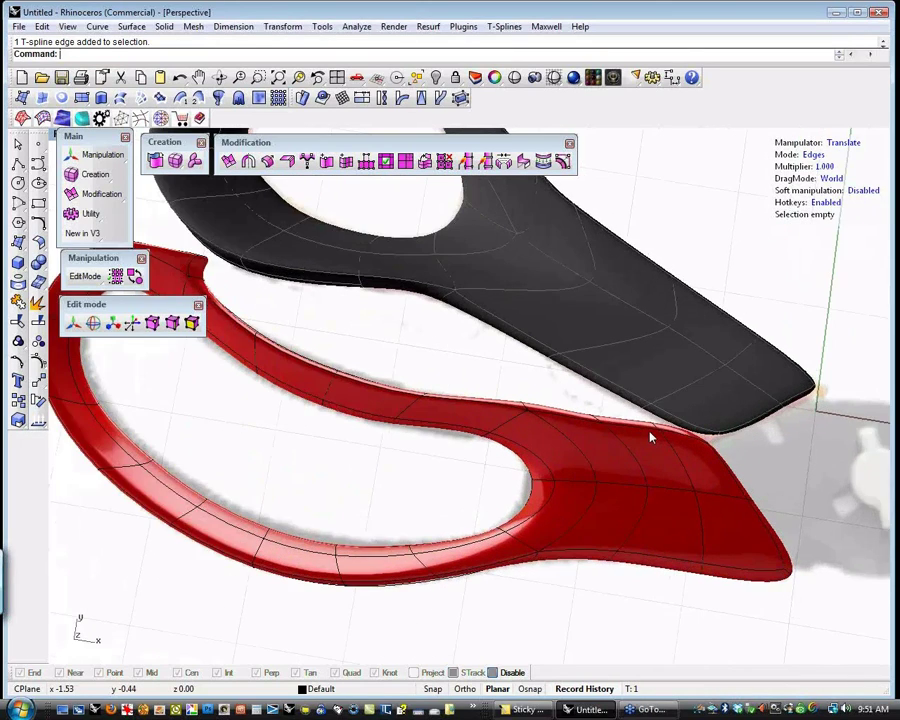
drag(613, 404, 676, 441)
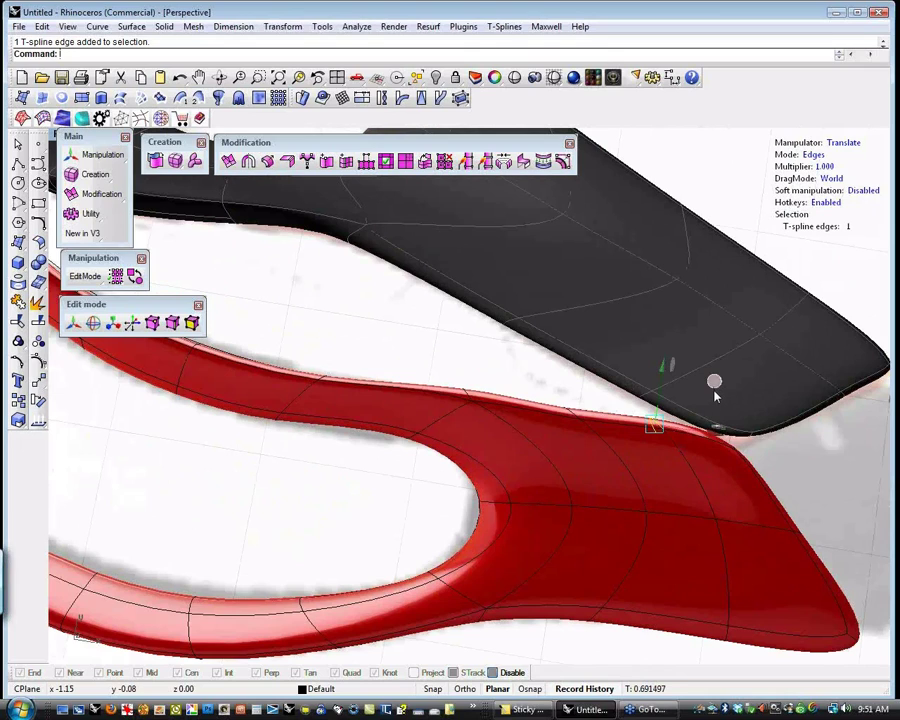
click(716, 396)
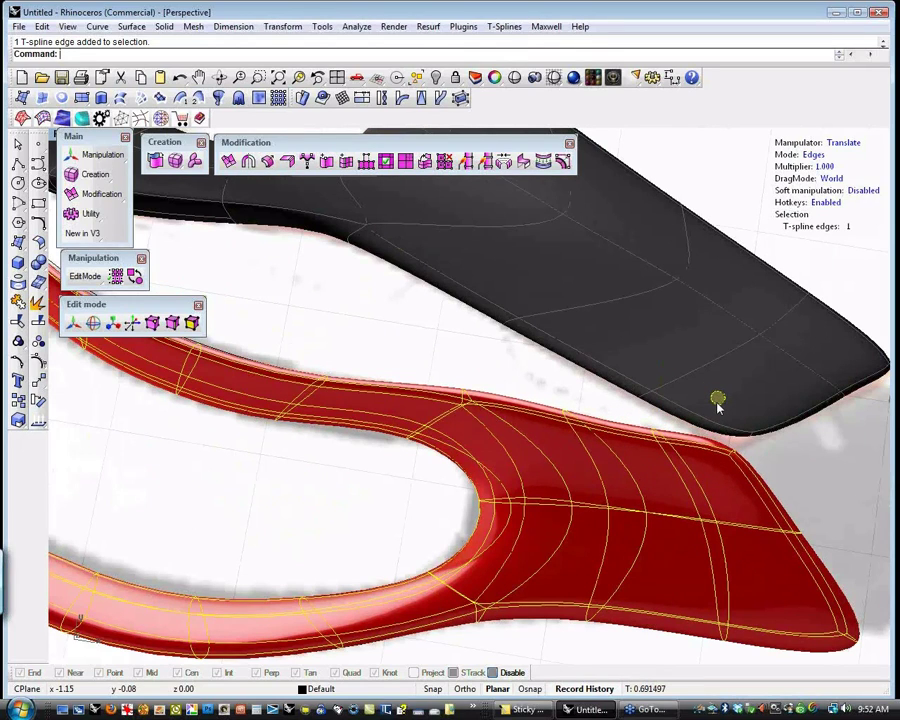
- Move two successive edges on the neck's side facing the upper handle slightly toward the finger loop in the horizontal plane, then clear the selection
click(506, 378)
drag(558, 389, 609, 432)
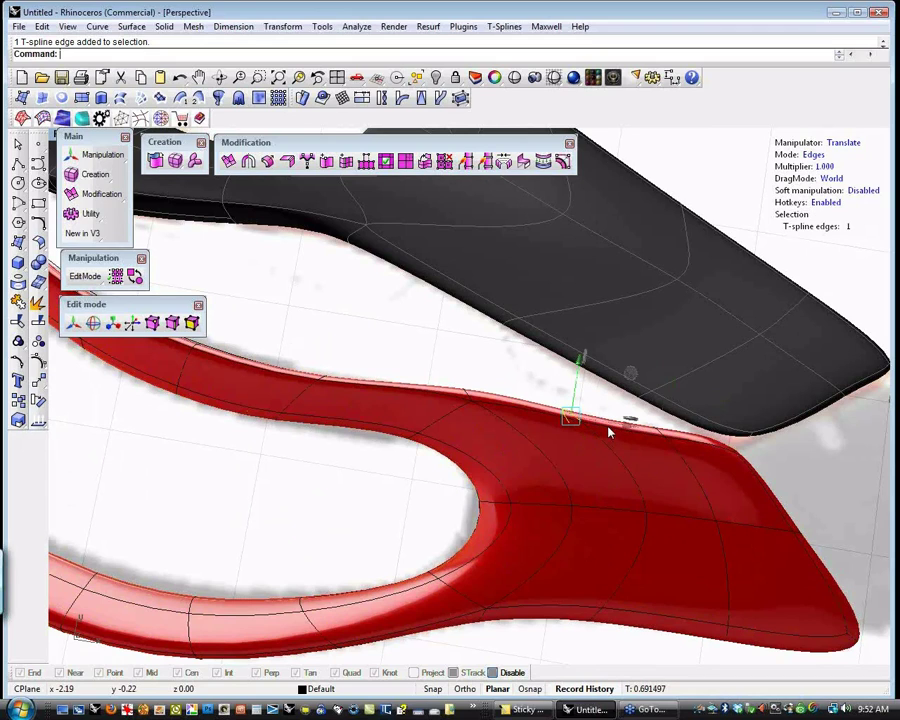
drag(631, 373, 590, 380)
drag(428, 346, 508, 368)
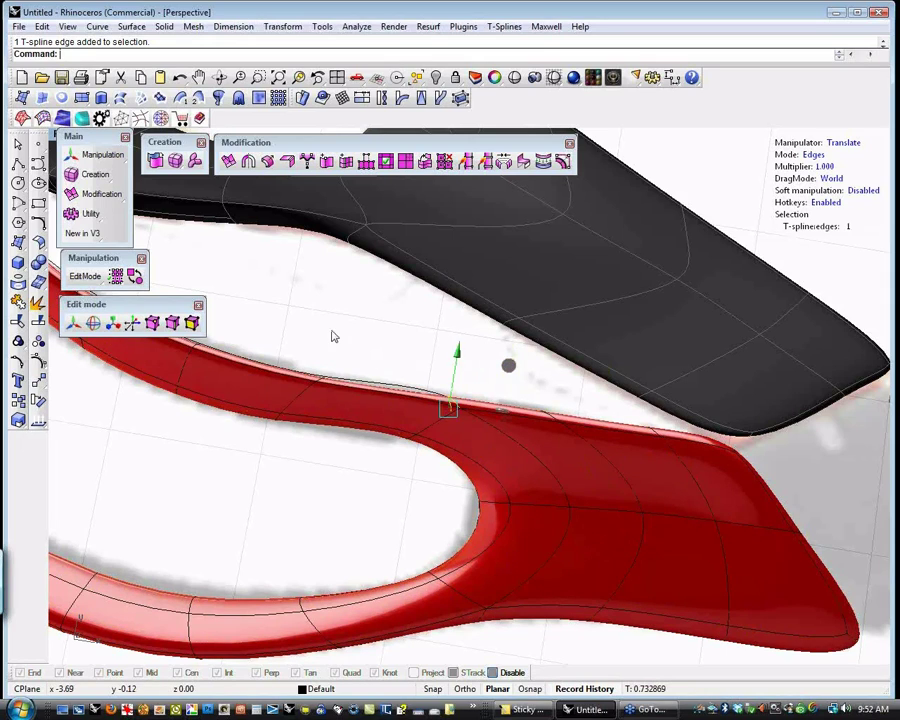
drag(295, 339, 380, 340)
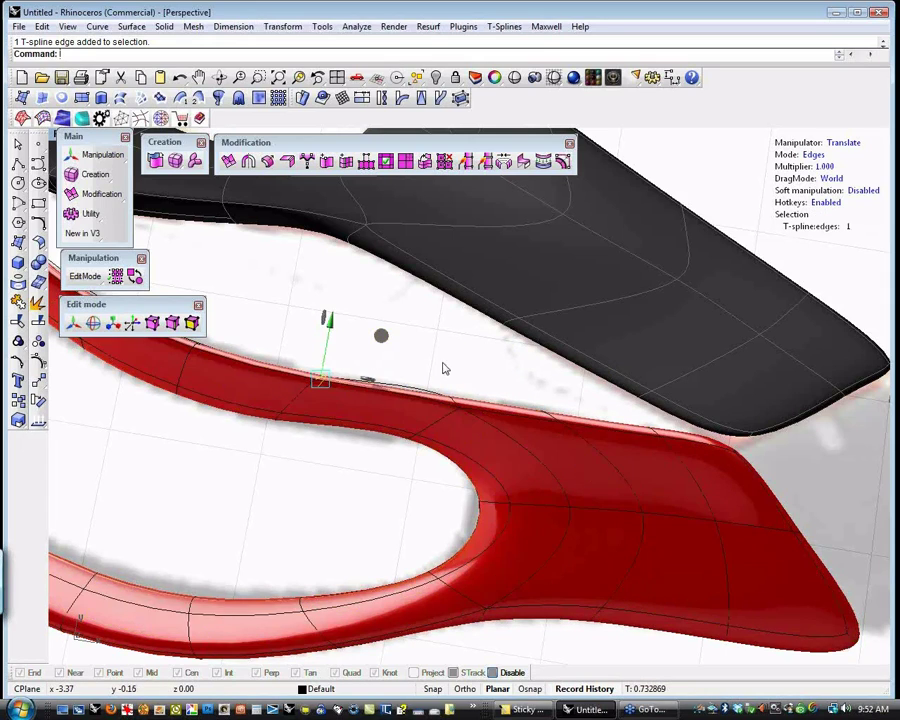
key(Escape)
- Try sliding the five-edge cross-section ring of the lower outer arm along the loop in the horizontal plane, then restore its original position
scroll(593, 466, down, 6)
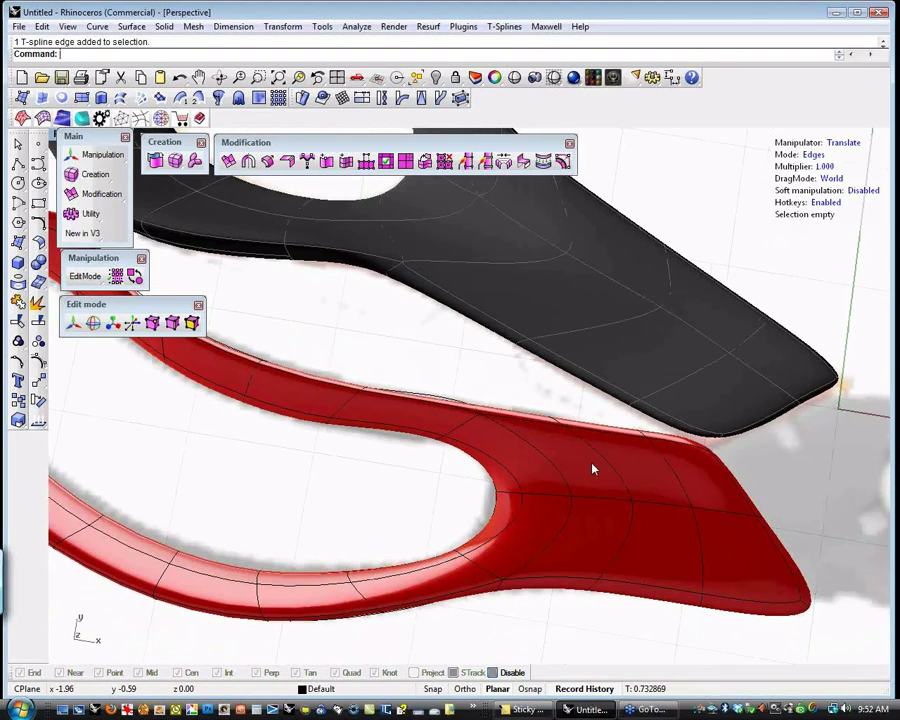
scroll(598, 488, down, 3)
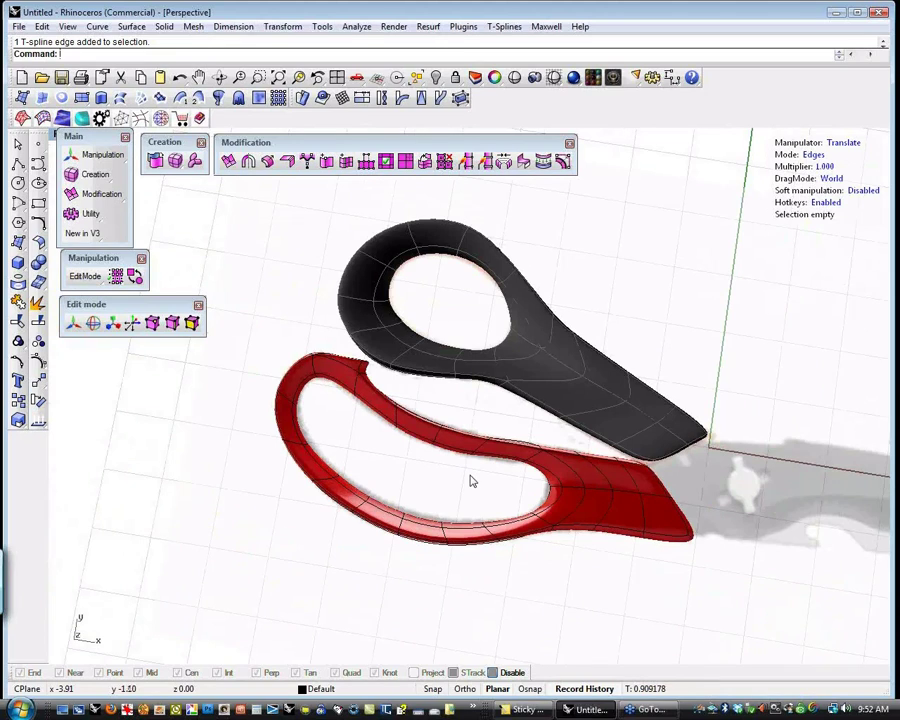
shift+right_drag(472, 481, 418, 478)
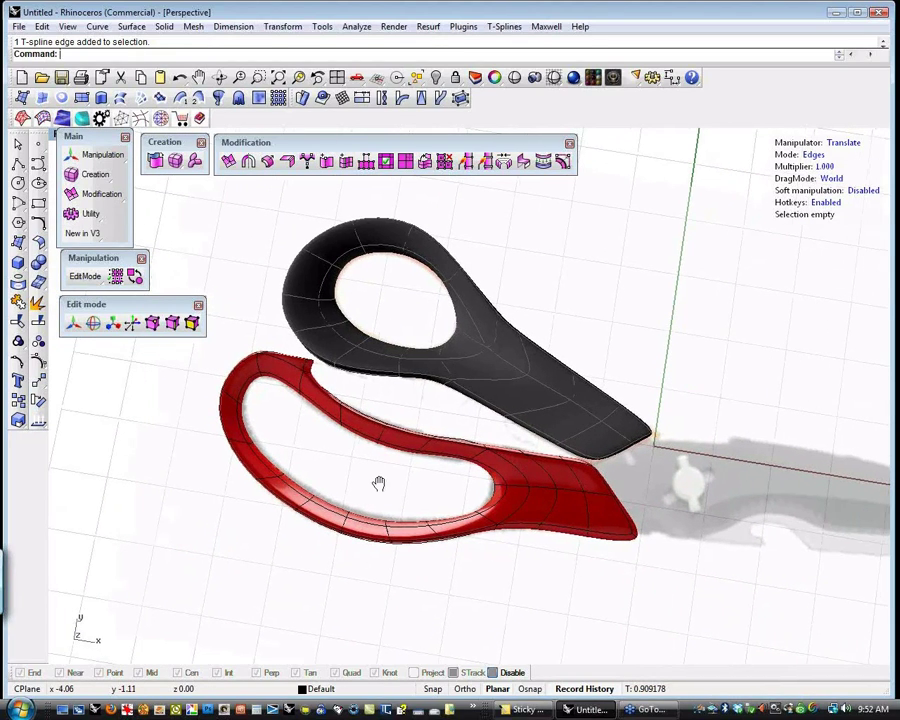
shift+right_drag(378, 482, 350, 492)
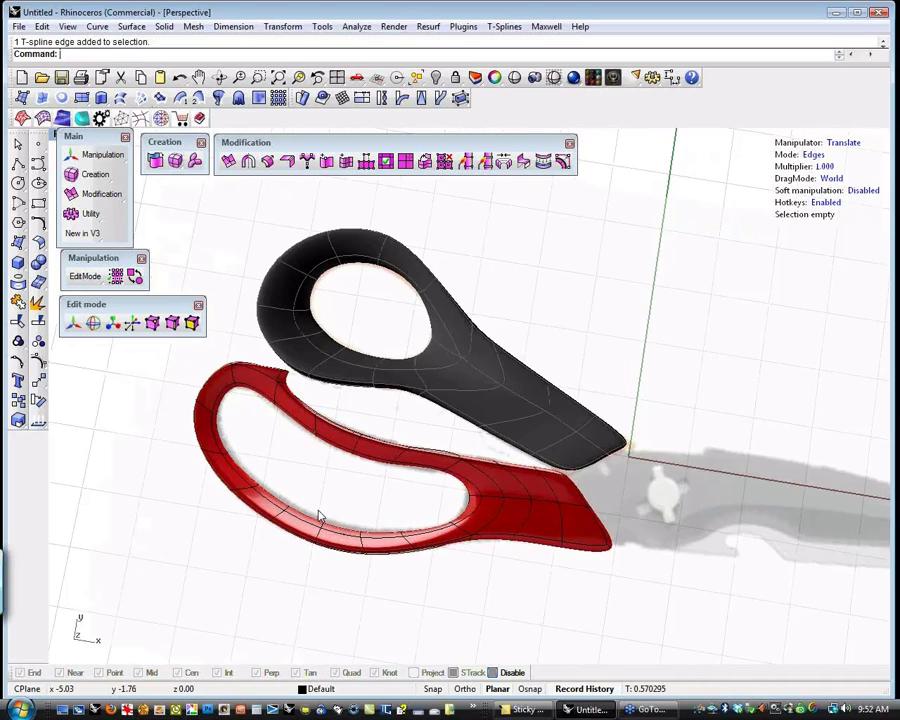
drag(297, 498, 333, 568)
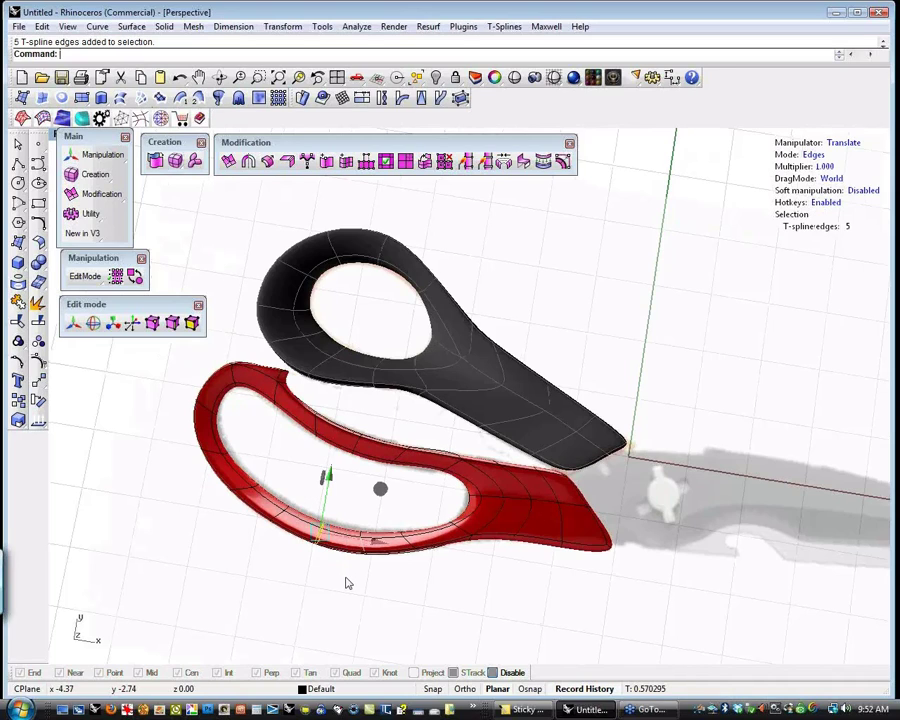
mouse_move(369, 512)
mouse_down()
mouse_move(358, 533)
mouse_move(385, 460)
mouse_move(376, 493)
mouse_up()
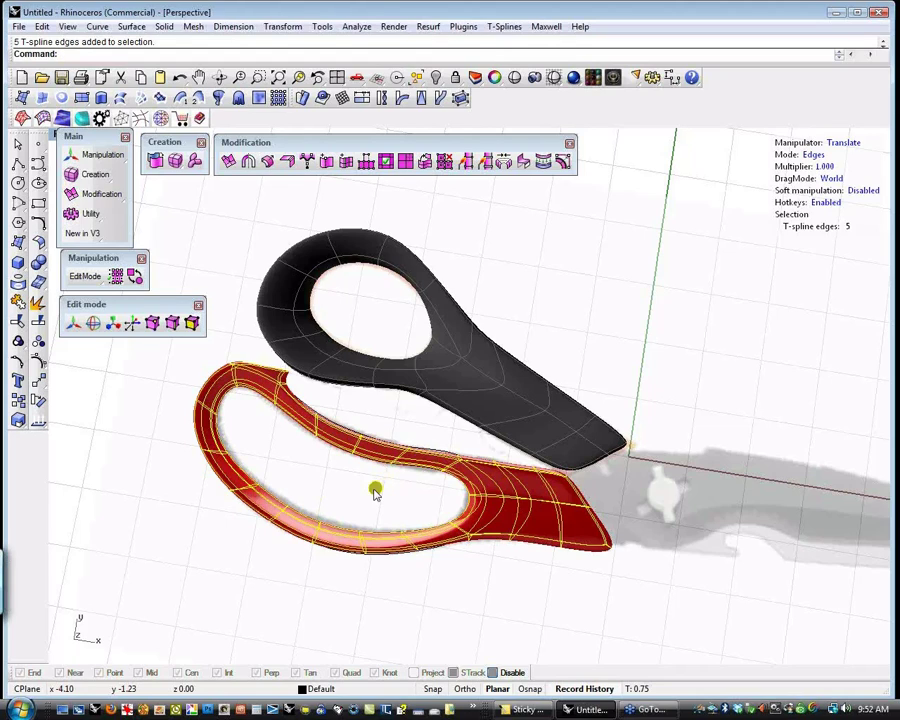
drag(375, 490, 247, 503)
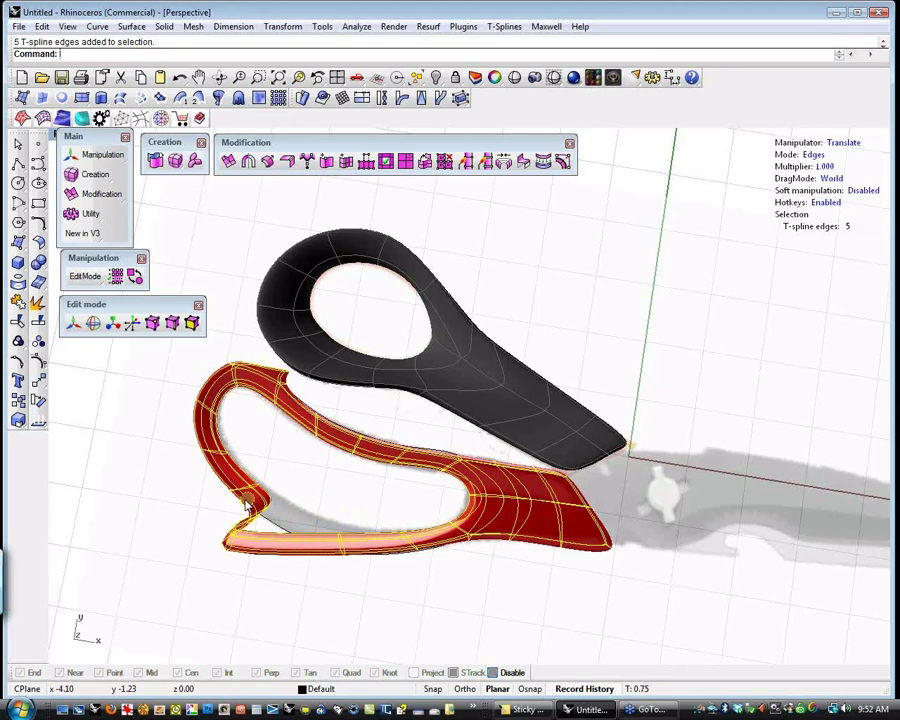
drag(317, 517, 380, 493)
click(297, 492)
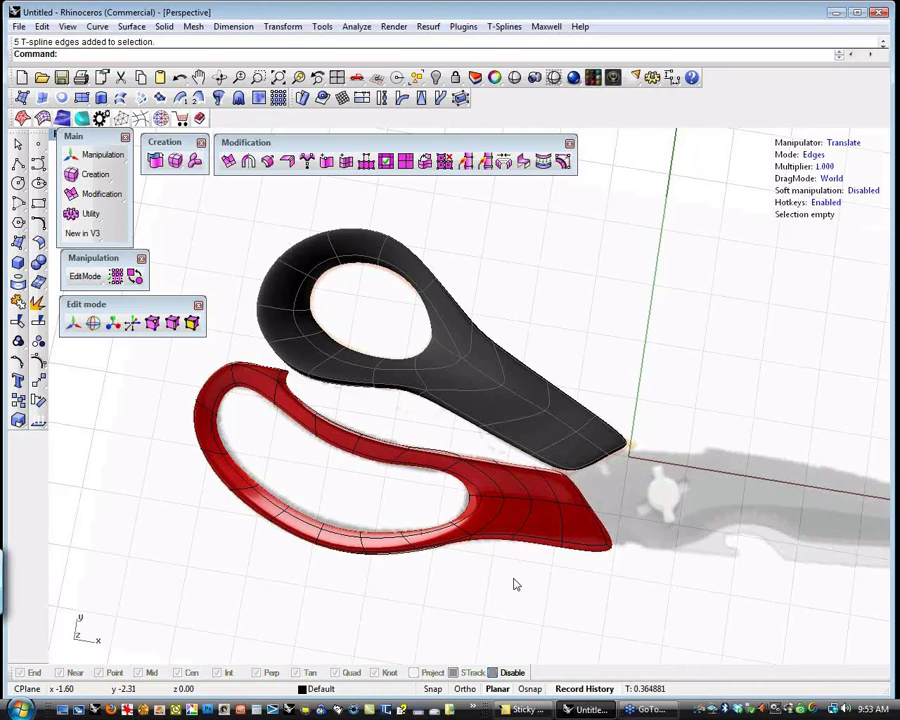
- Select the run of eight edges along the outer arm's upper rim and insert a parallel edge row across its outer wall
shift+right_drag(486, 576, 462, 582)
key(ctrl+shift+e)
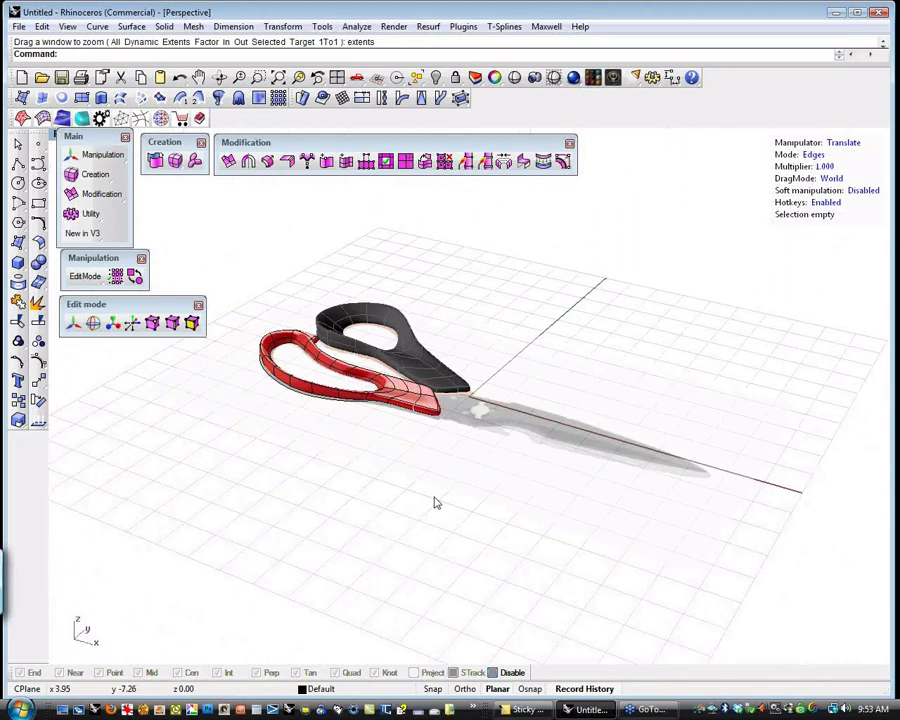
scroll(398, 368, up, 5)
right_drag(396, 380, 520, 528)
scroll(520, 528, down, 3)
shift+right_drag(590, 553, 681, 547)
right_drag(506, 592, 446, 570)
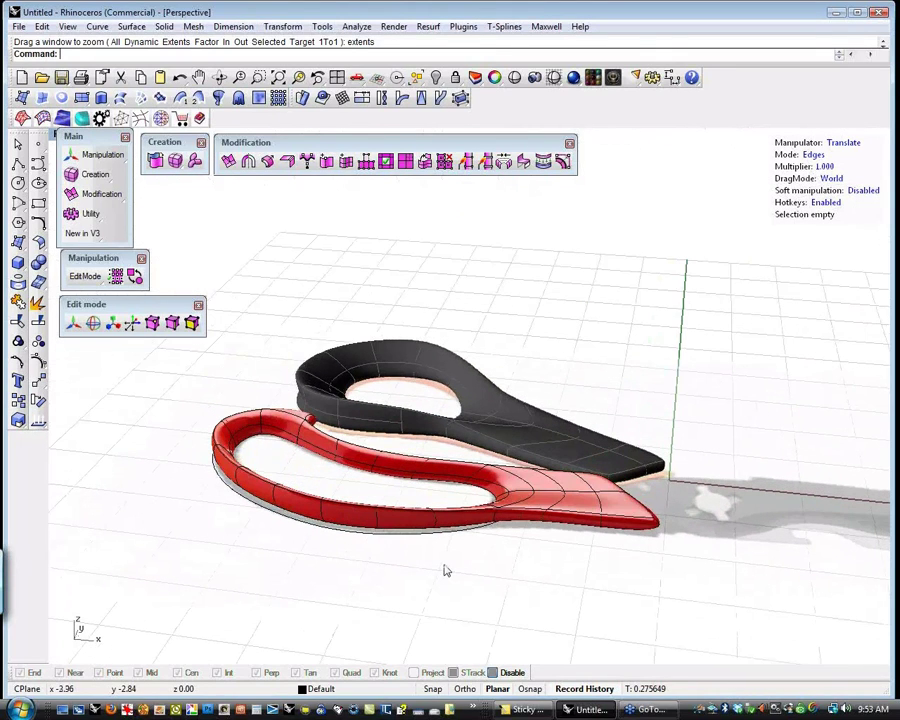
double_click(404, 524)
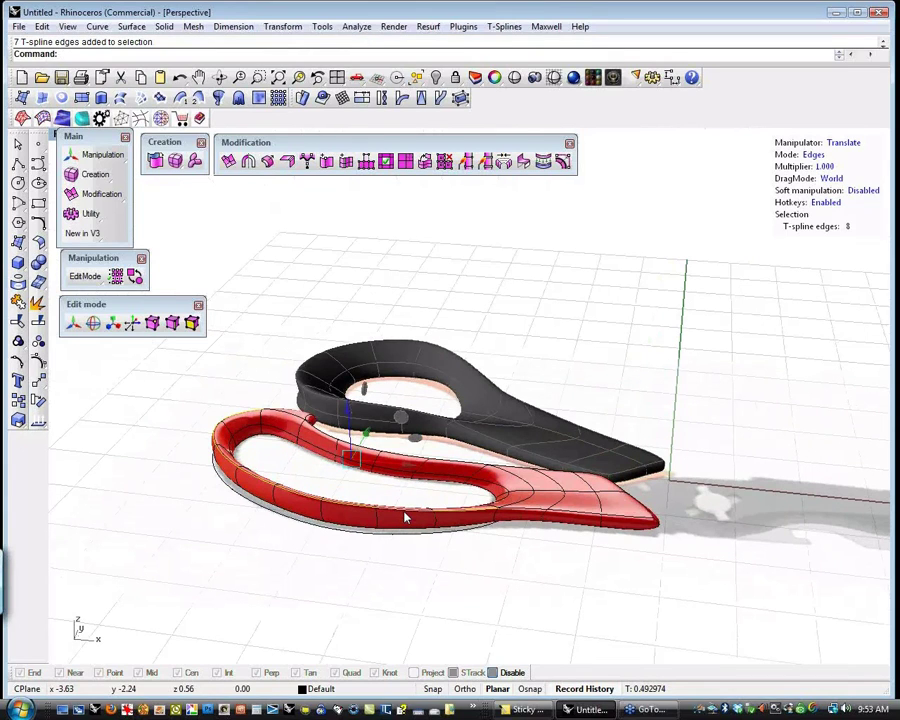
right_drag(404, 516, 368, 489)
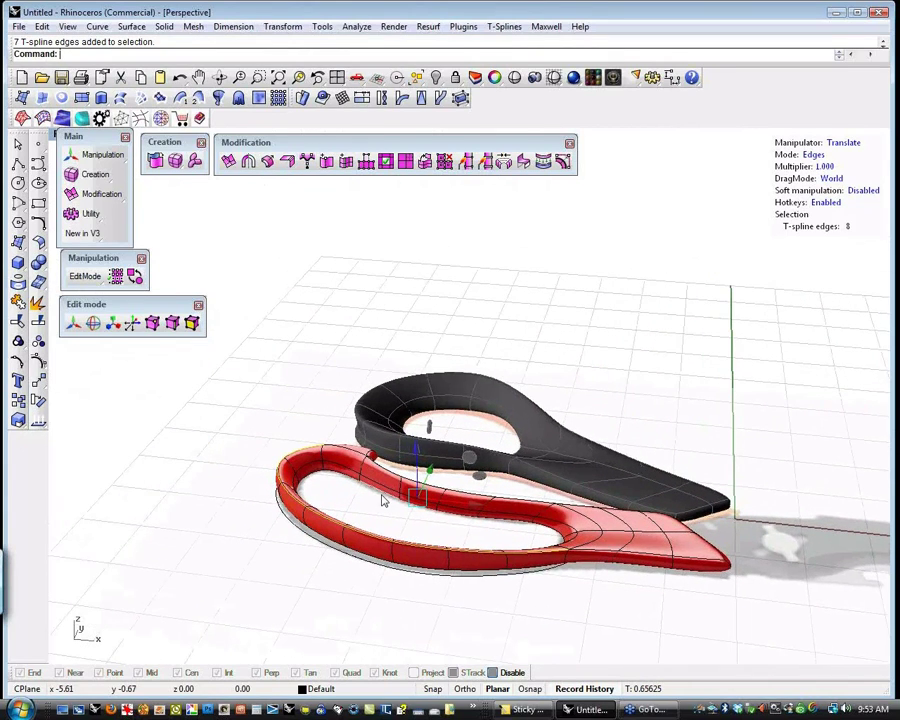
click(346, 162)
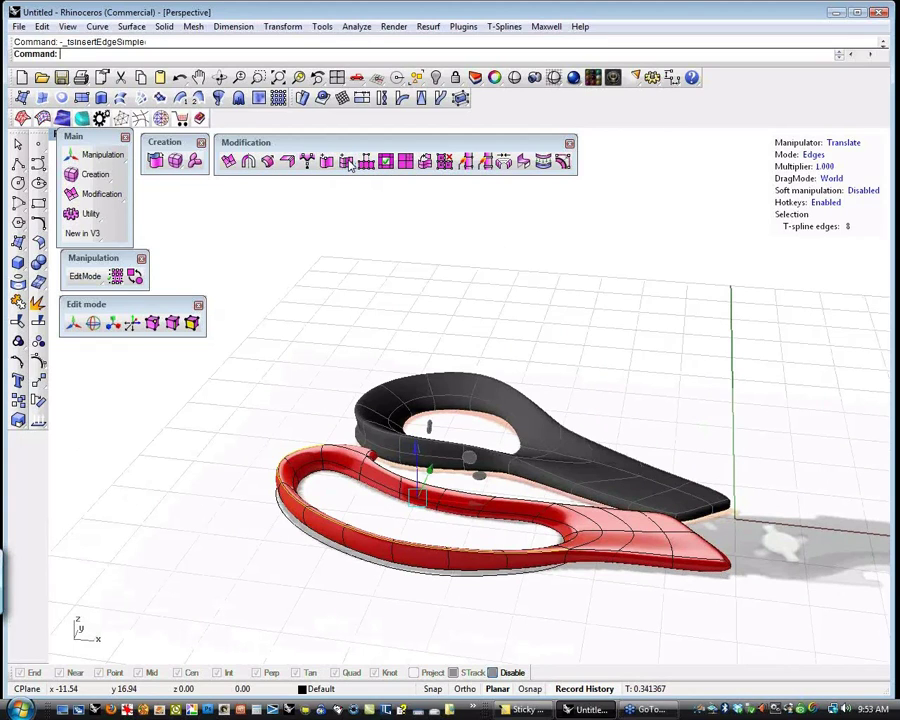
click(394, 556)
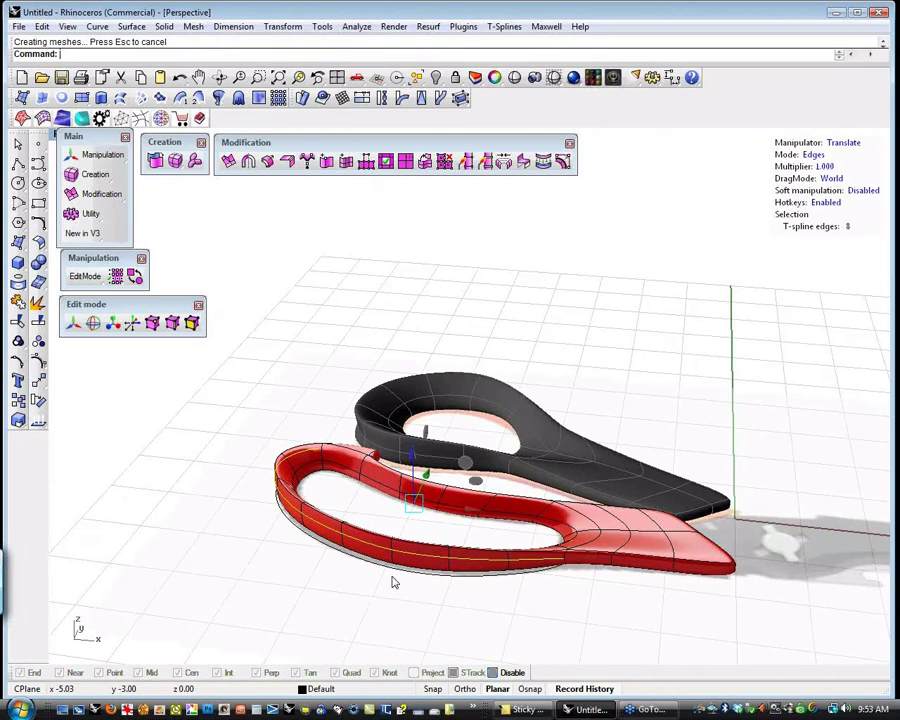
- Move the inserted edge row outward in the horizontal plane to round the finger loop's outer wall, then clear the selection
click(472, 489)
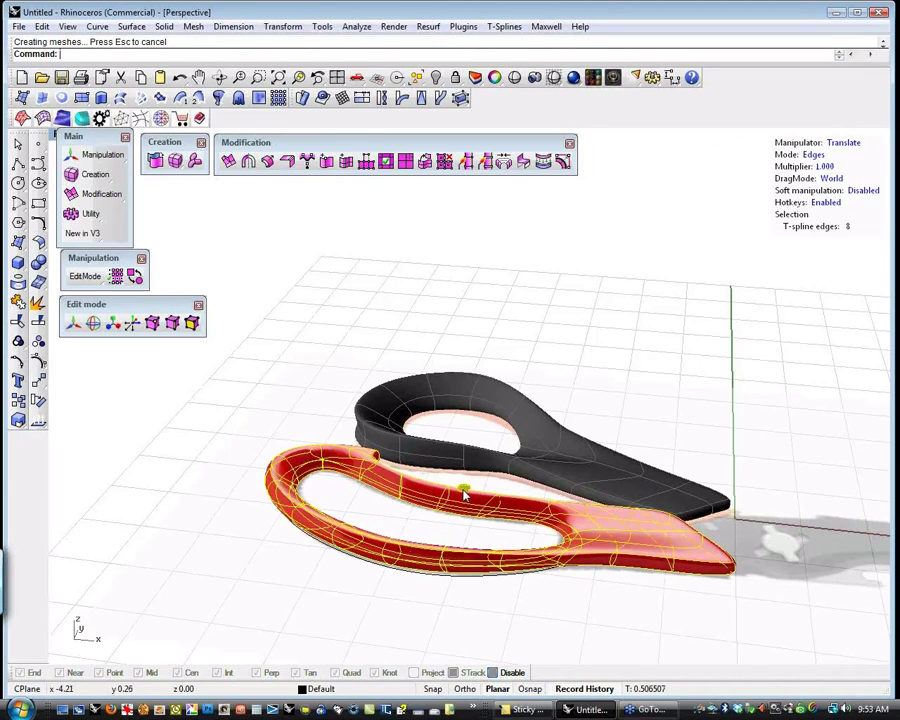
key(Escape)
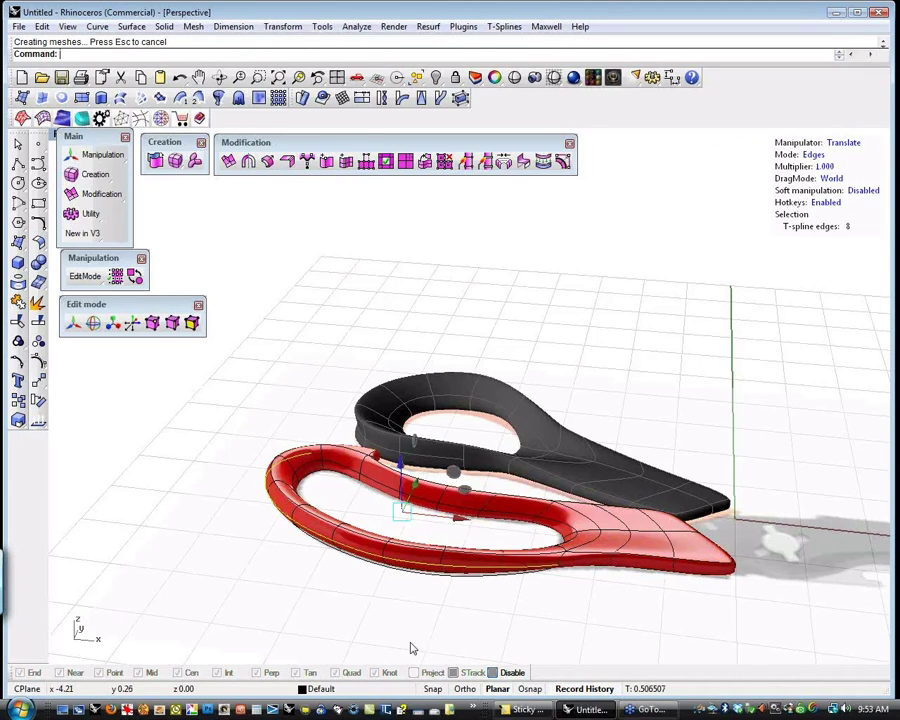
right_drag(241, 563, 398, 531)
scroll(398, 531, up, 4)
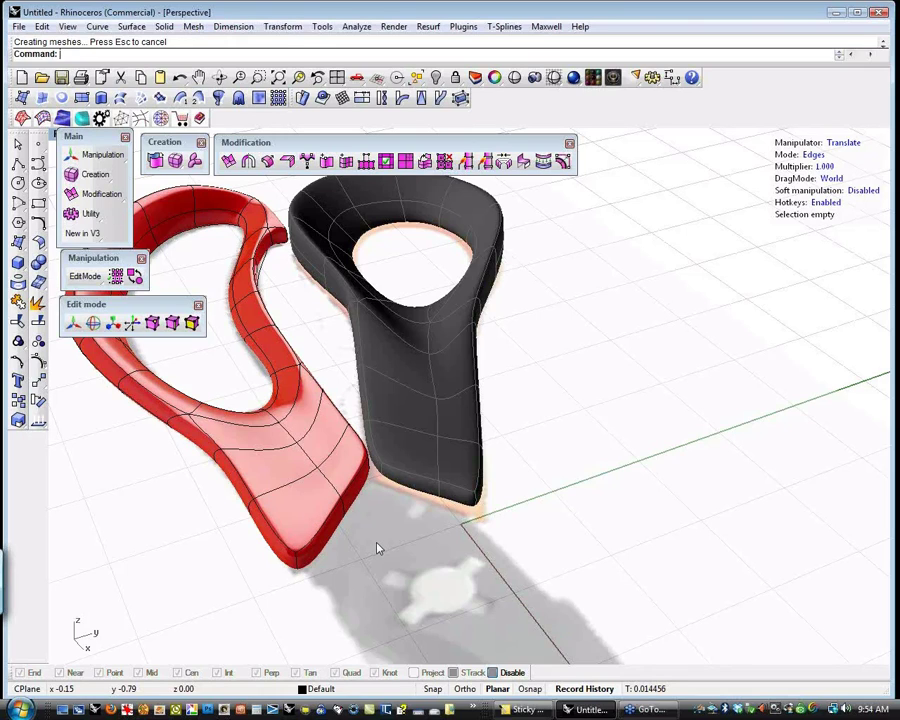
- Switch to face editing, try deleting the two faces closing the neck's blade end, and undo the deletion
right_drag(357, 555, 359, 558)
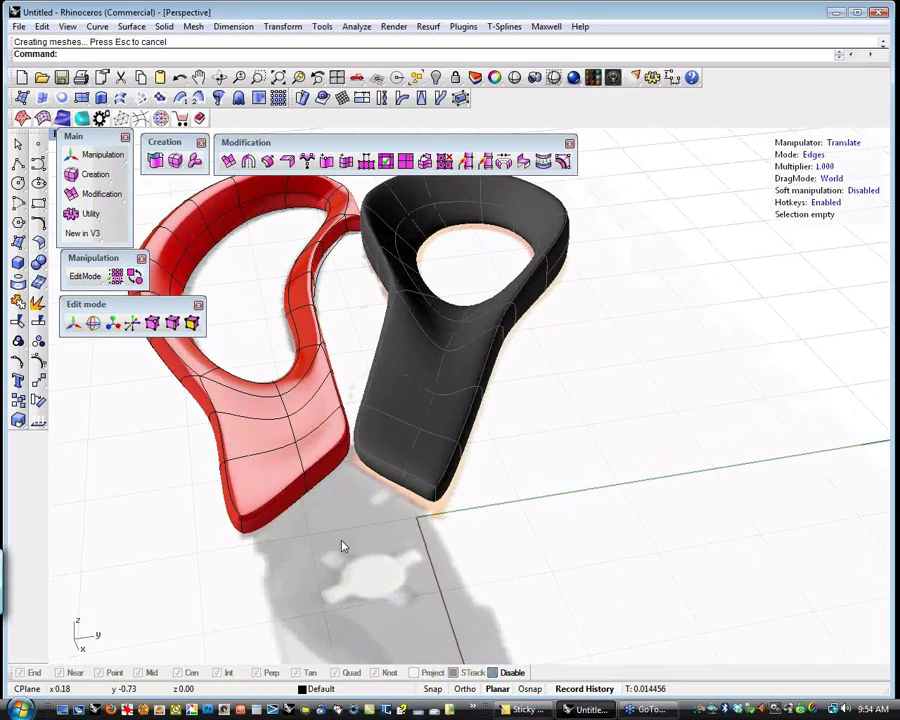
key(3)
click(279, 511)
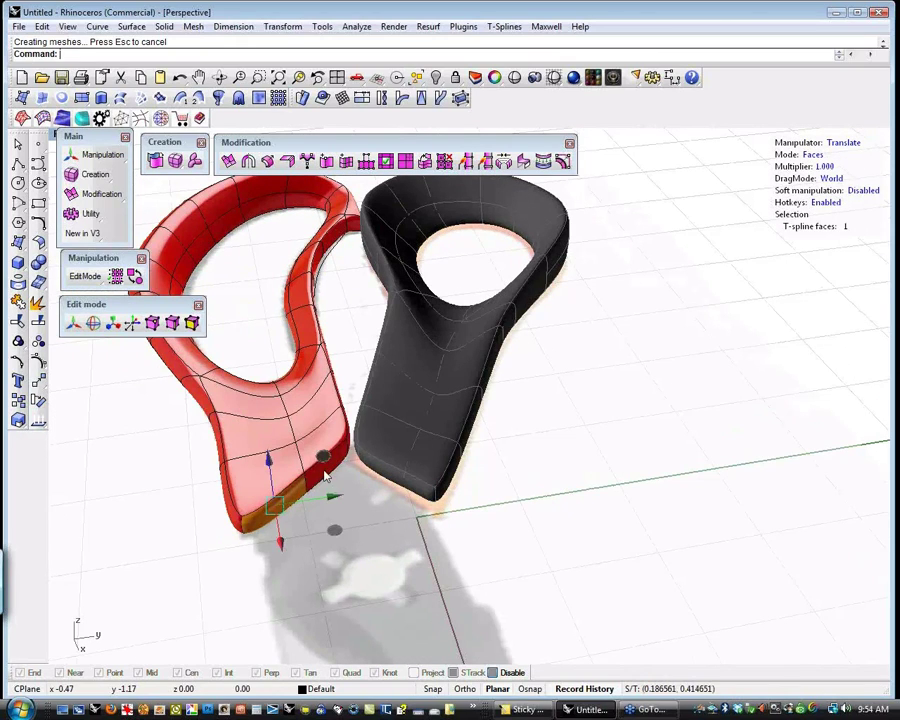
shift+click(324, 473)
key(Delete)
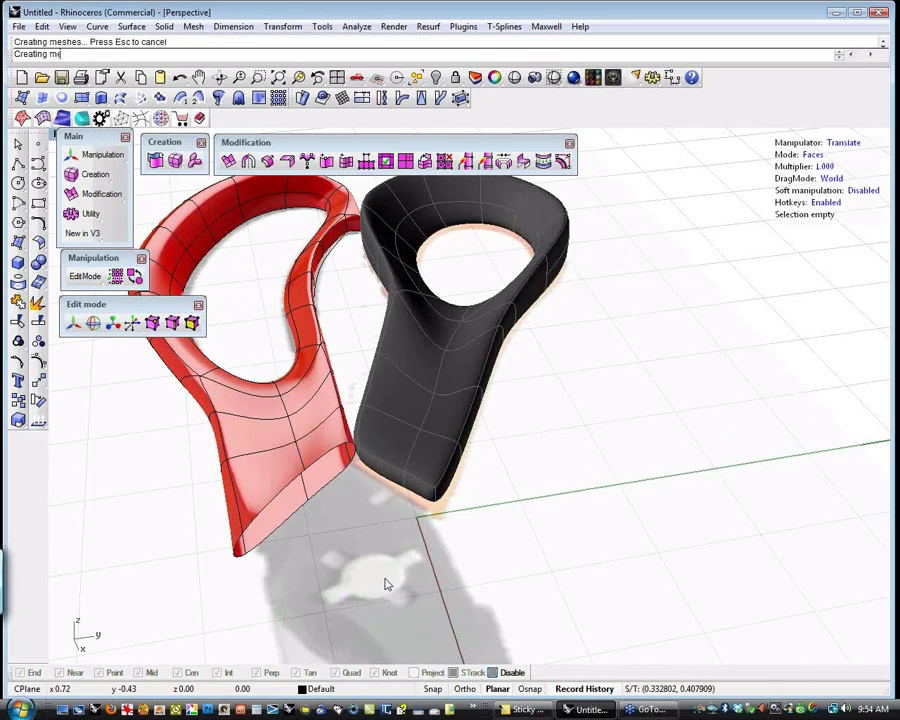
right_drag(352, 558, 403, 568)
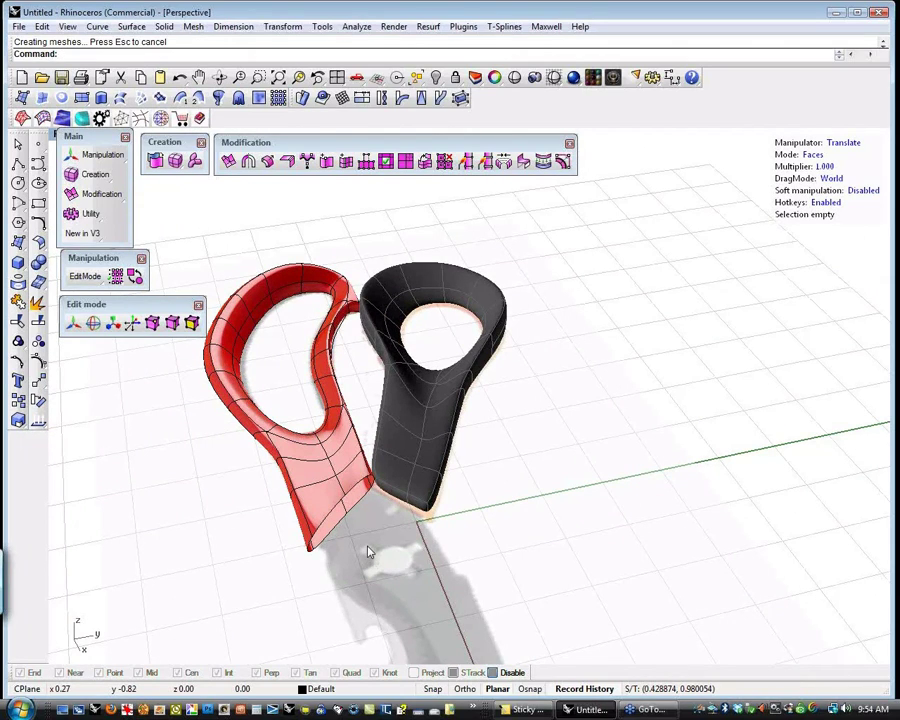
click(368, 548)
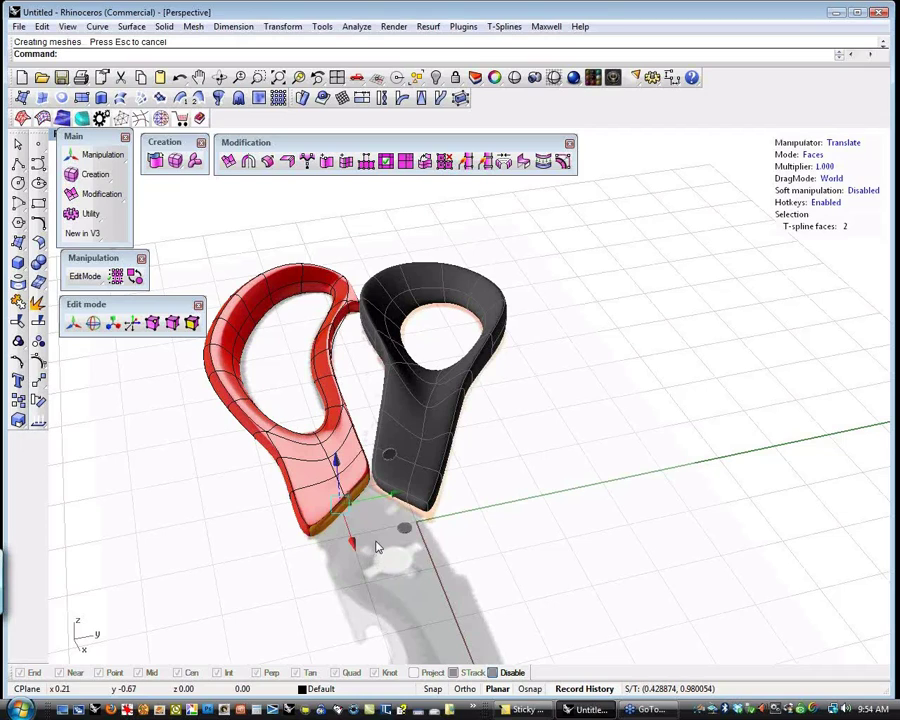
- Try extending the neck by moving its two end faces toward the blade in the horizontal plane, then undo the move and clear the selection
drag(362, 547, 419, 556)
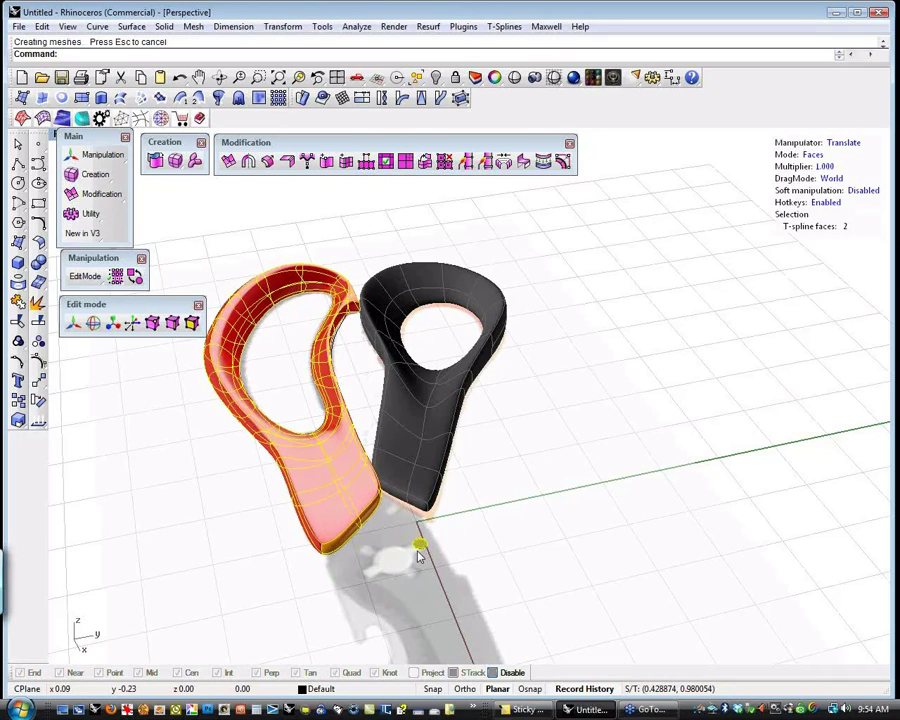
click(277, 560)
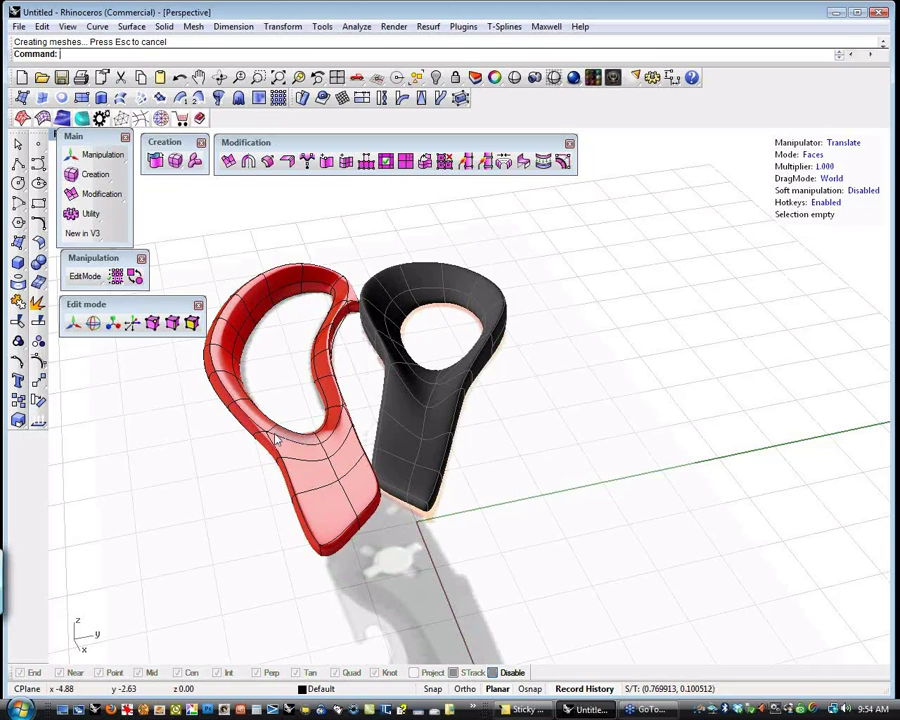
right_drag(275, 432, 422, 478)
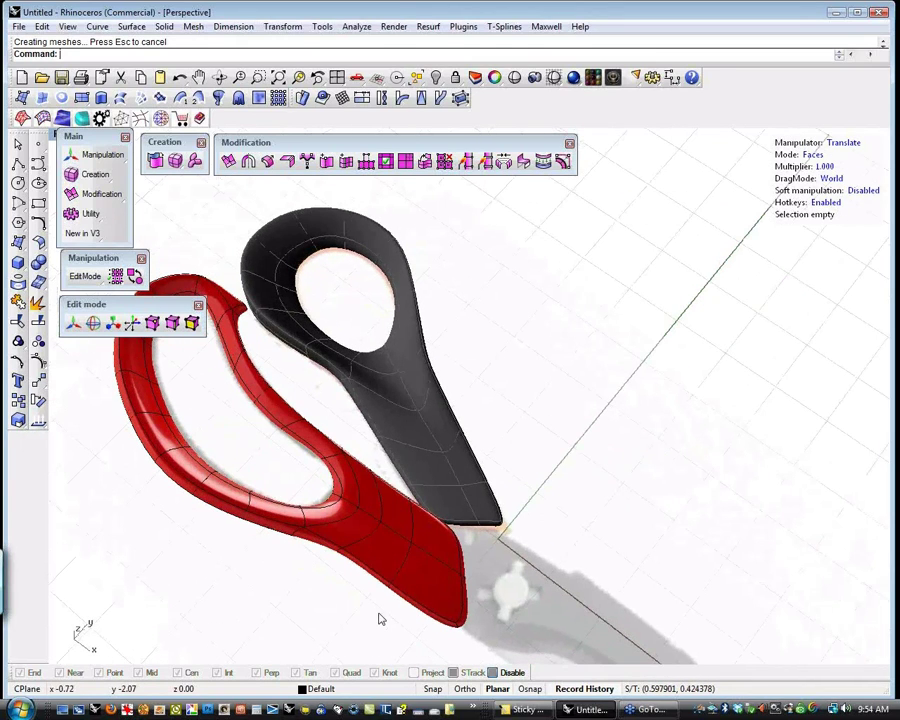
right_drag(526, 438, 315, 518)
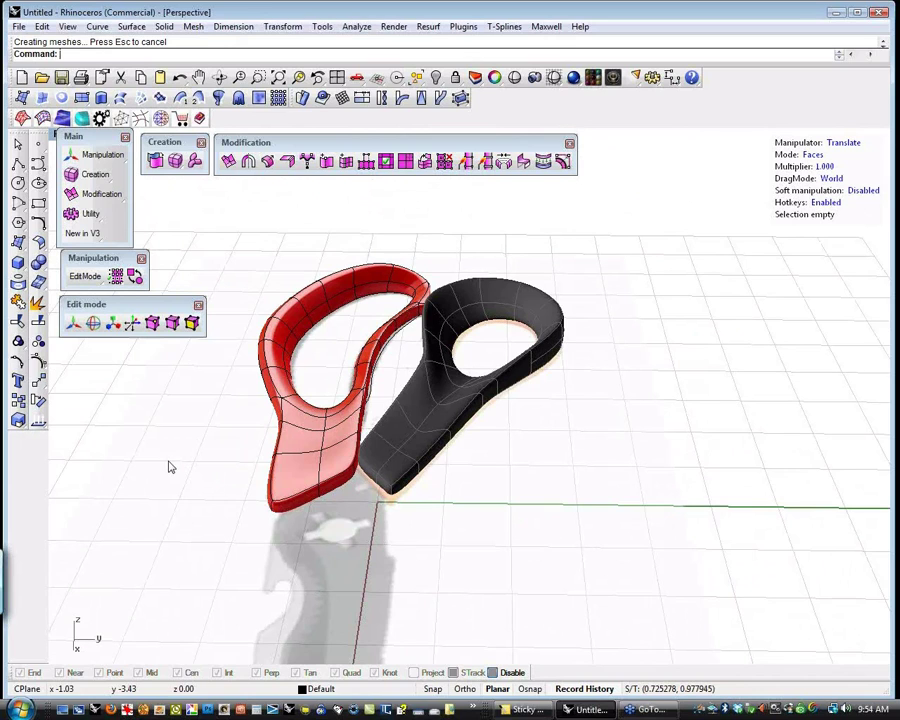
right_drag(170, 467, 200, 488)
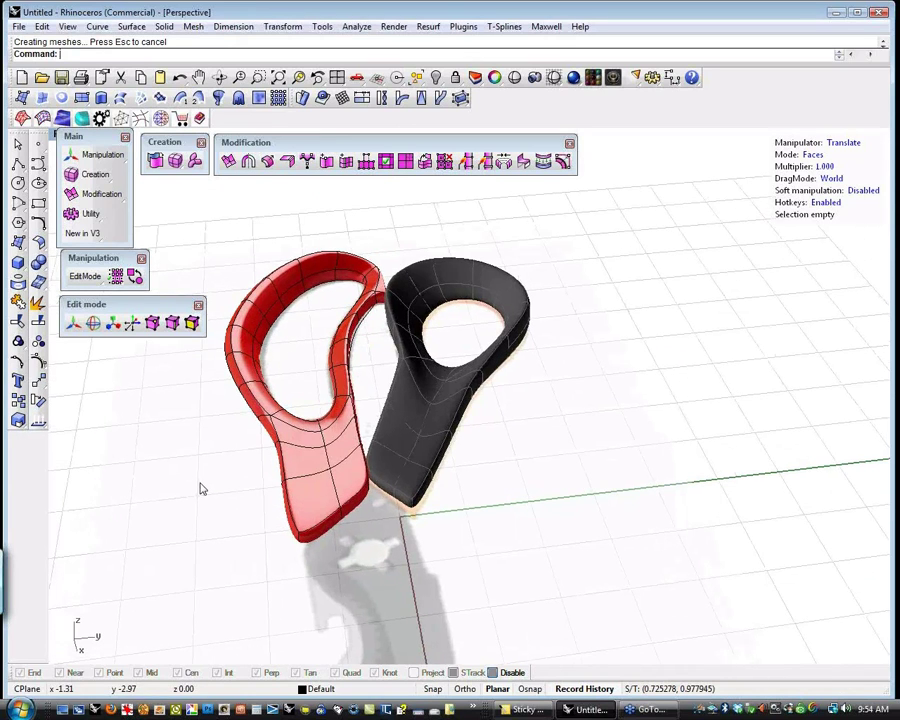
click(318, 520)
scroll(316, 541, up, 3)
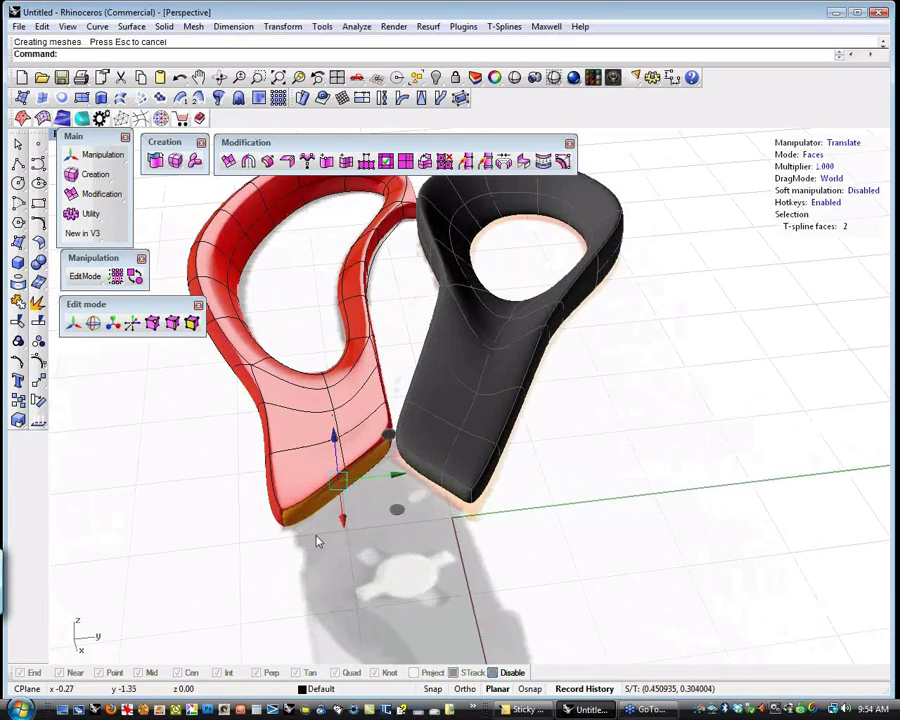
click(356, 546)
- Switch to edge editing and select the six edges outlining the face at the neck's blade end
mouse_move(356, 546)
right_down()
mouse_move(372, 570)
mouse_move(350, 556)
mouse_move(352, 563)
right_up()
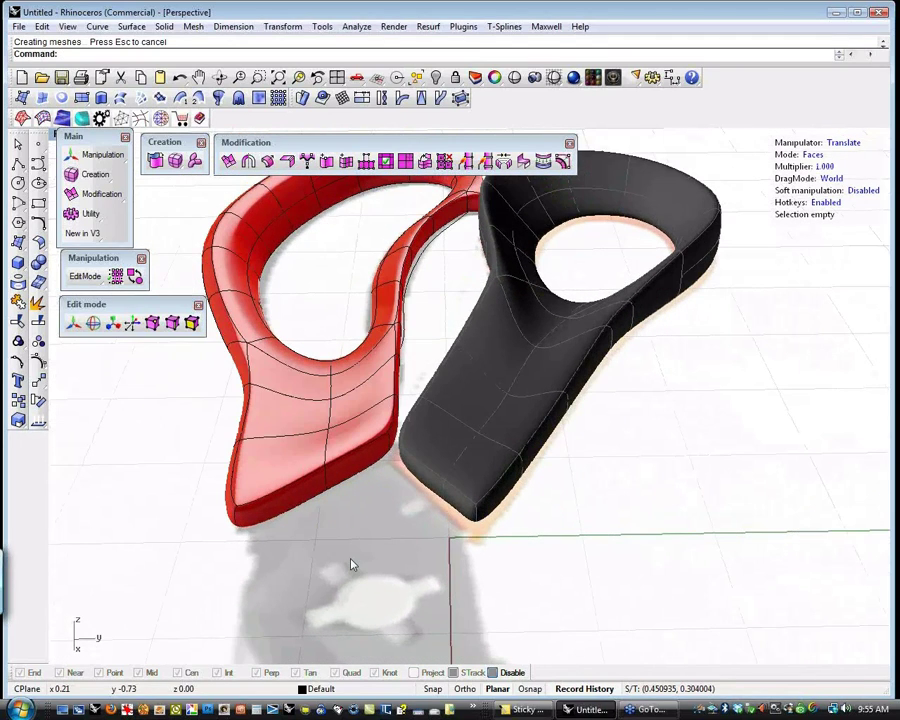
key(2)
click(280, 490)
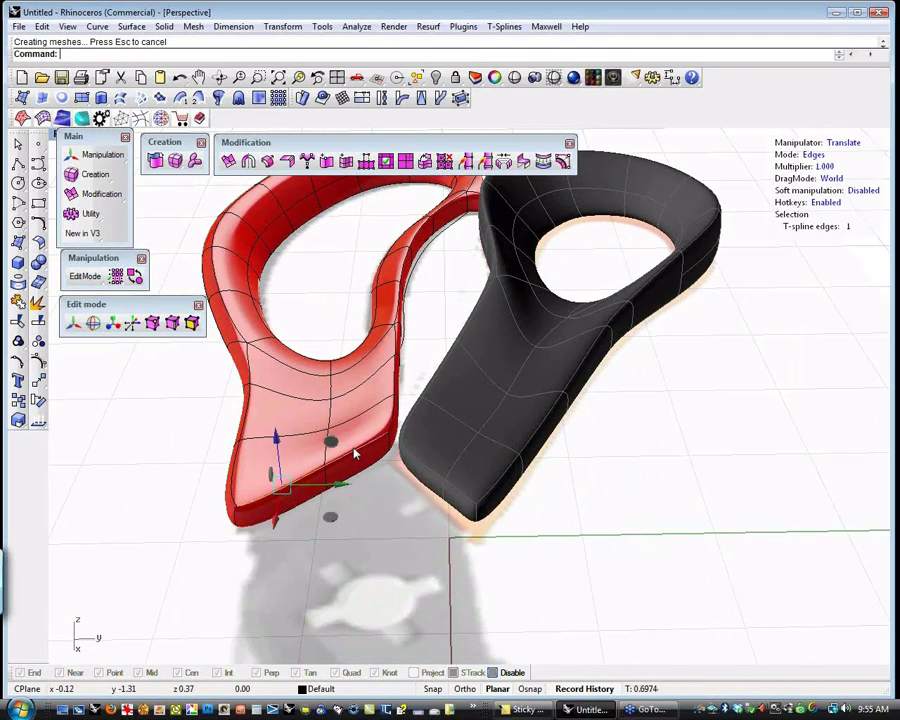
shift+click(385, 442)
shift+click(389, 445)
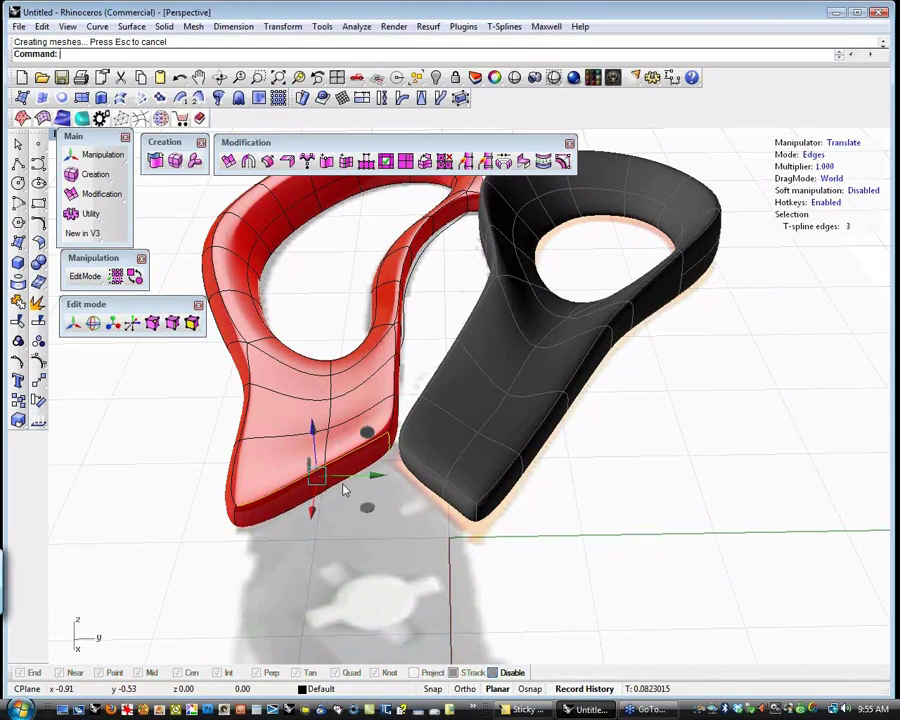
shift+click(267, 526)
shift+click(237, 520)
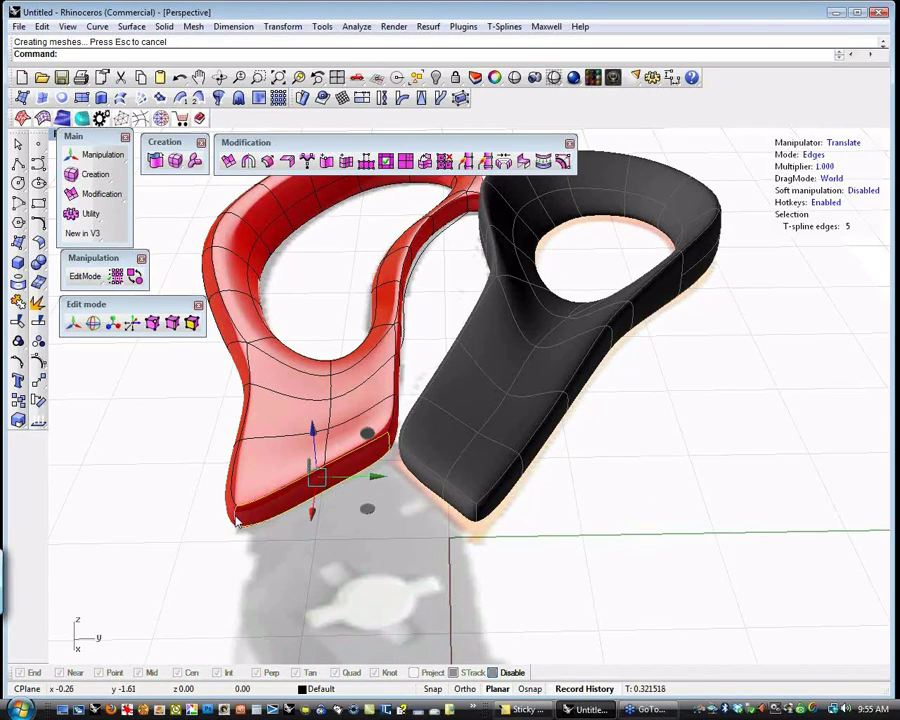
shift+click(236, 518)
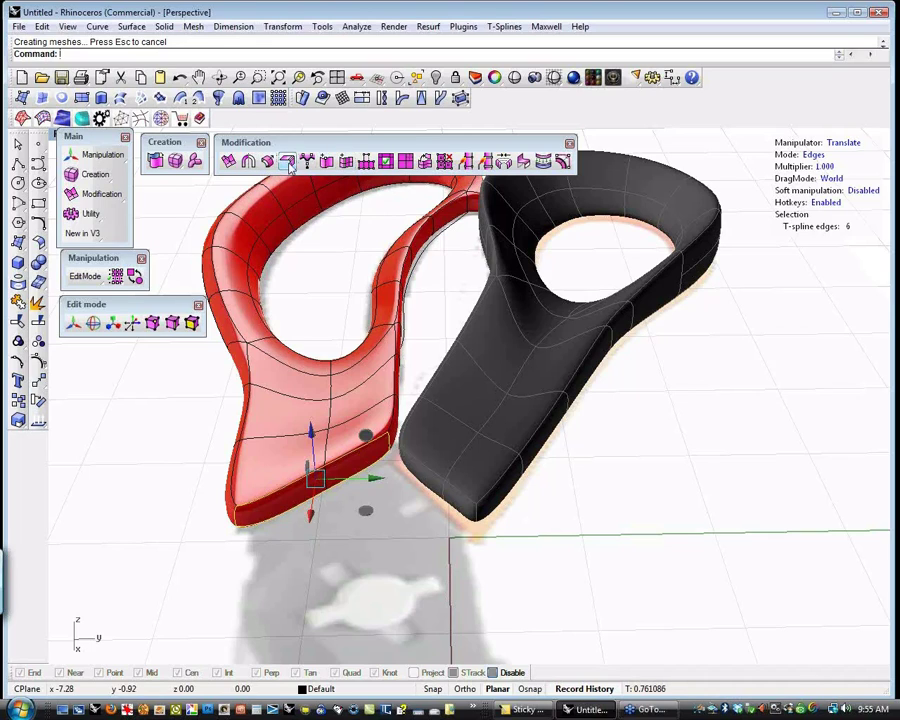
- Try a sharp-edged form of the handle body with the end edges selected, examine it from several angles, undo it and clear the selection
click(345, 161)
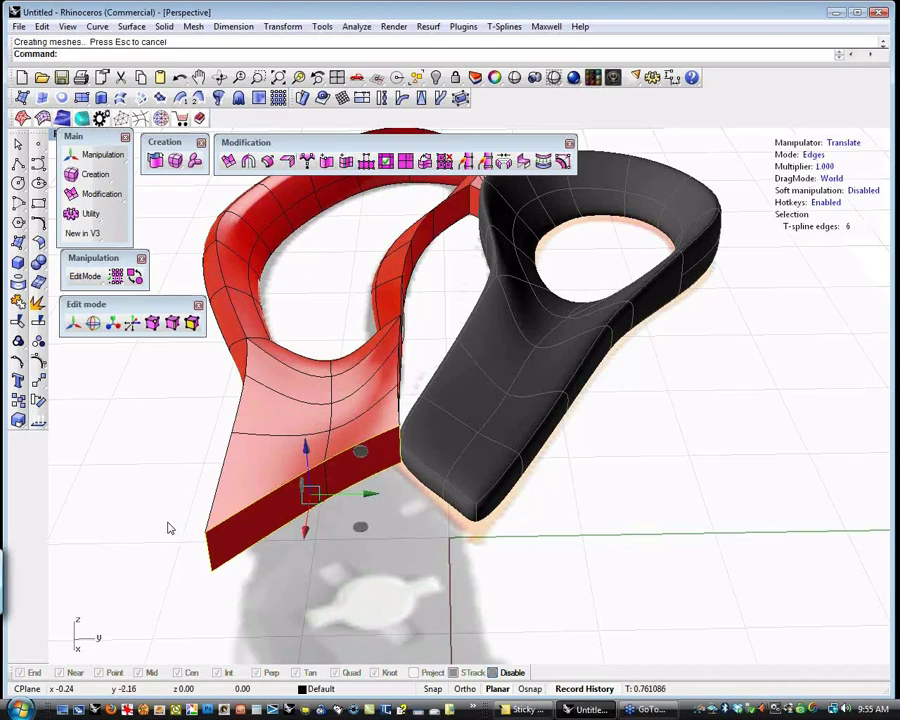
right_drag(196, 518, 352, 580)
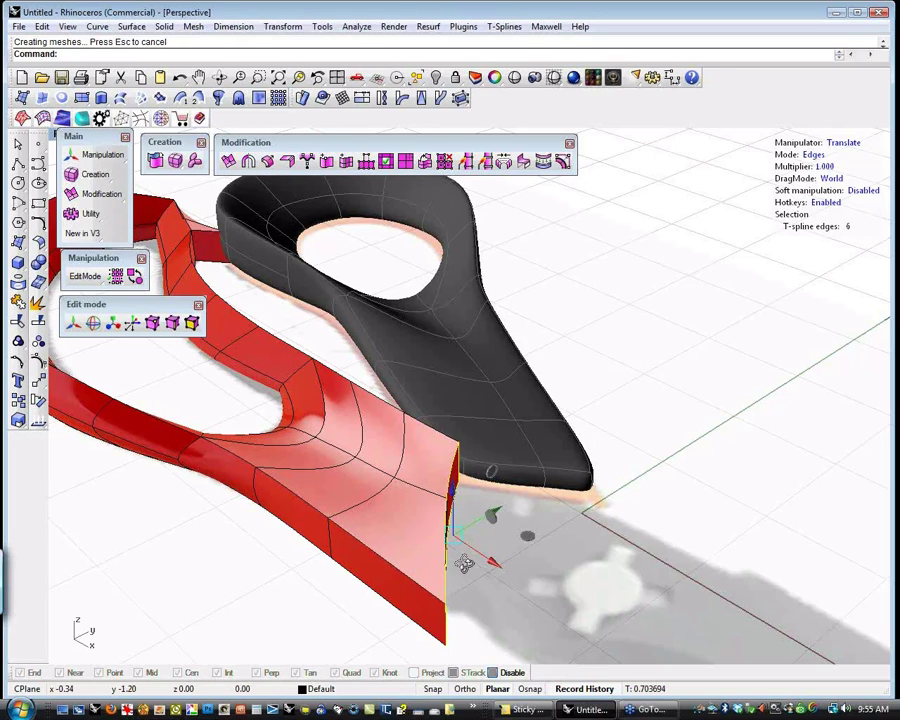
right_drag(454, 551, 305, 526)
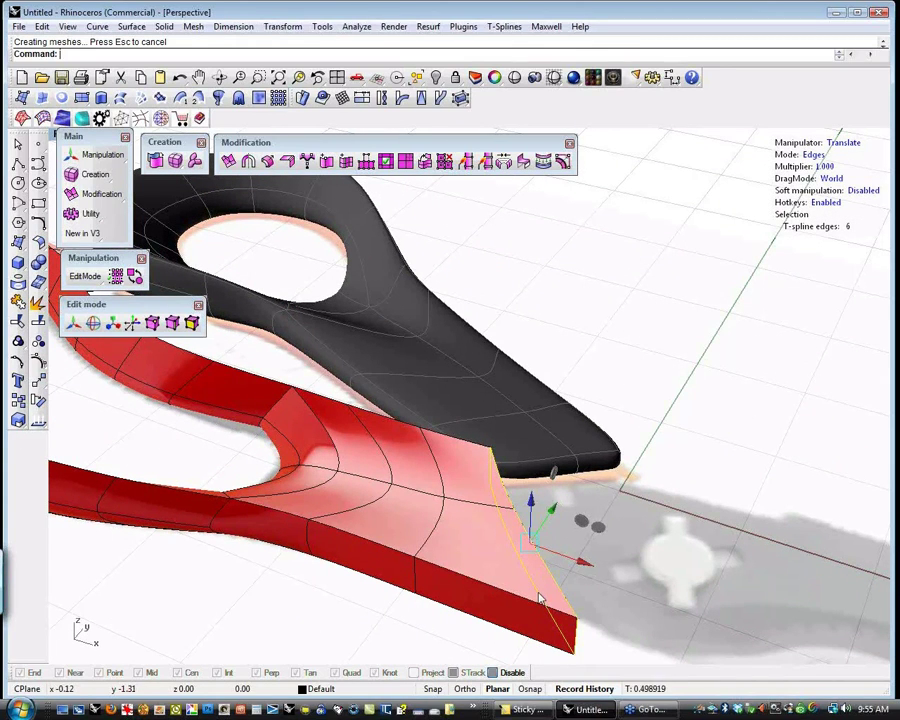
right_drag(443, 608, 360, 593)
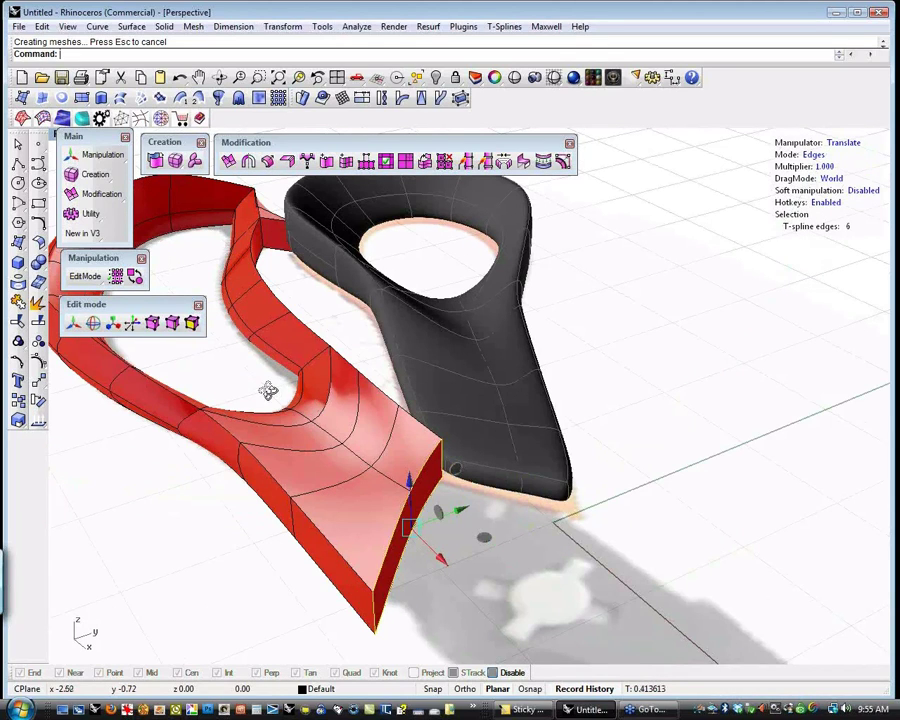
right_drag(267, 388, 281, 386)
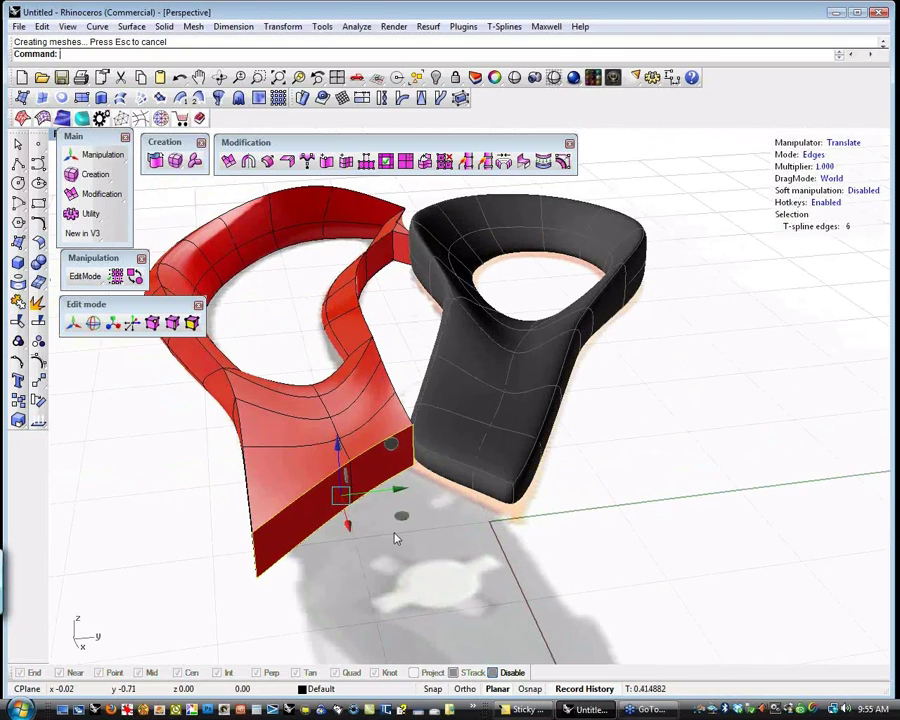
key(ctrl+z)
shift+right_drag(363, 533, 363, 547)
scroll(335, 575, up, 4)
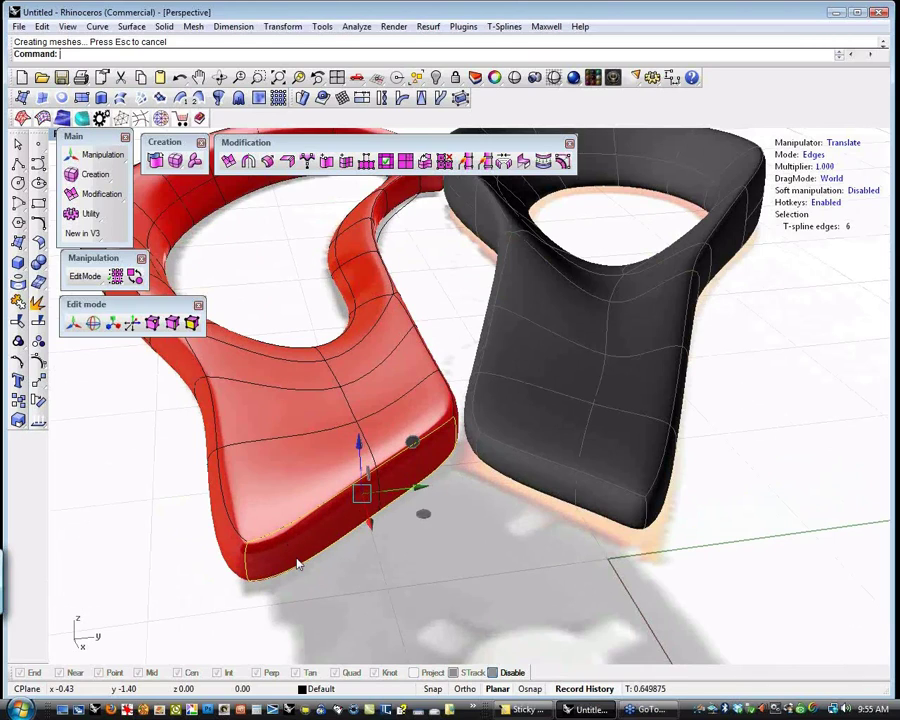
click(350, 599)
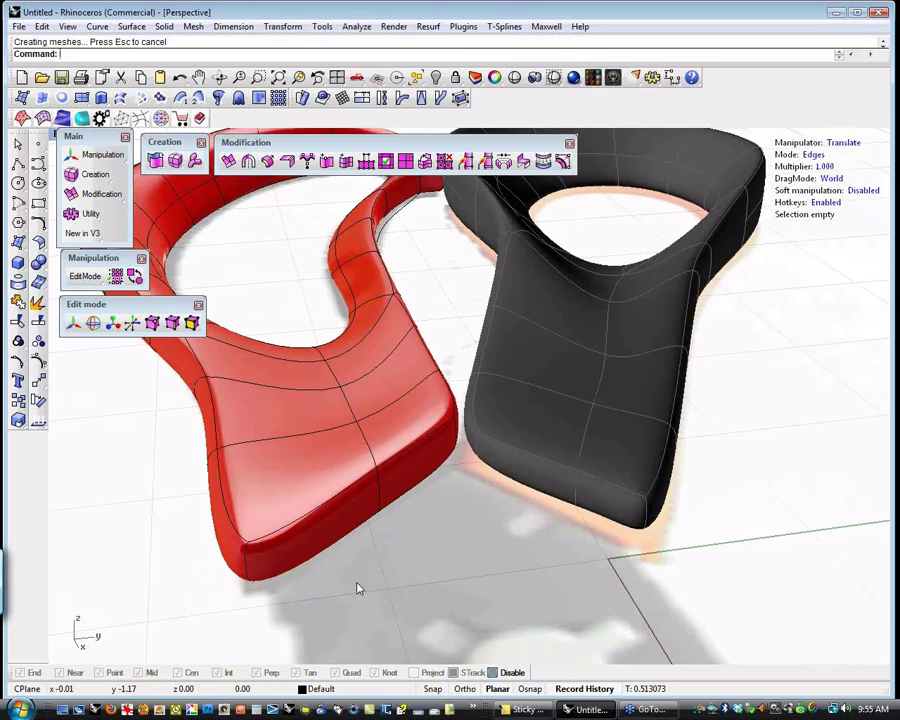
- Extend the neck toward the blade by moving its two end faces in the horizontal plane, and clear the selection
scroll(384, 565, down, 2)
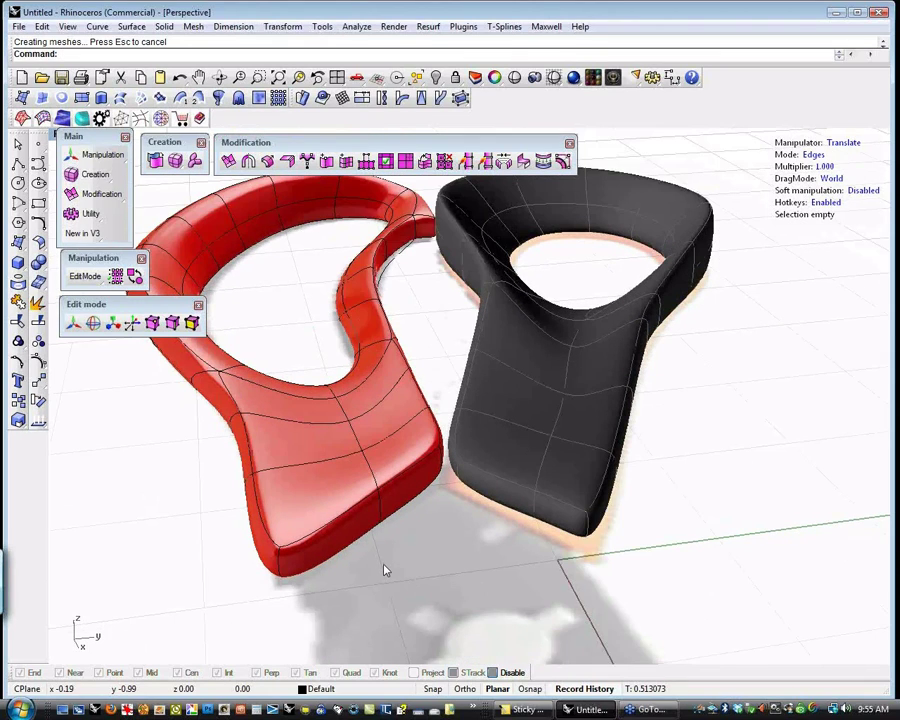
key(3)
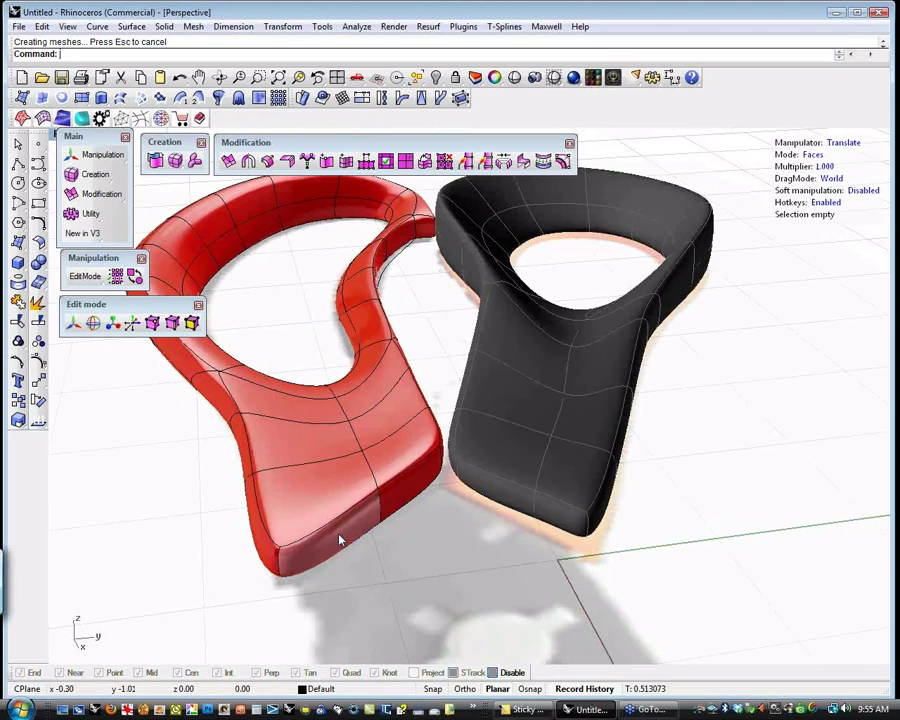
click(340, 540)
shift+click(425, 508)
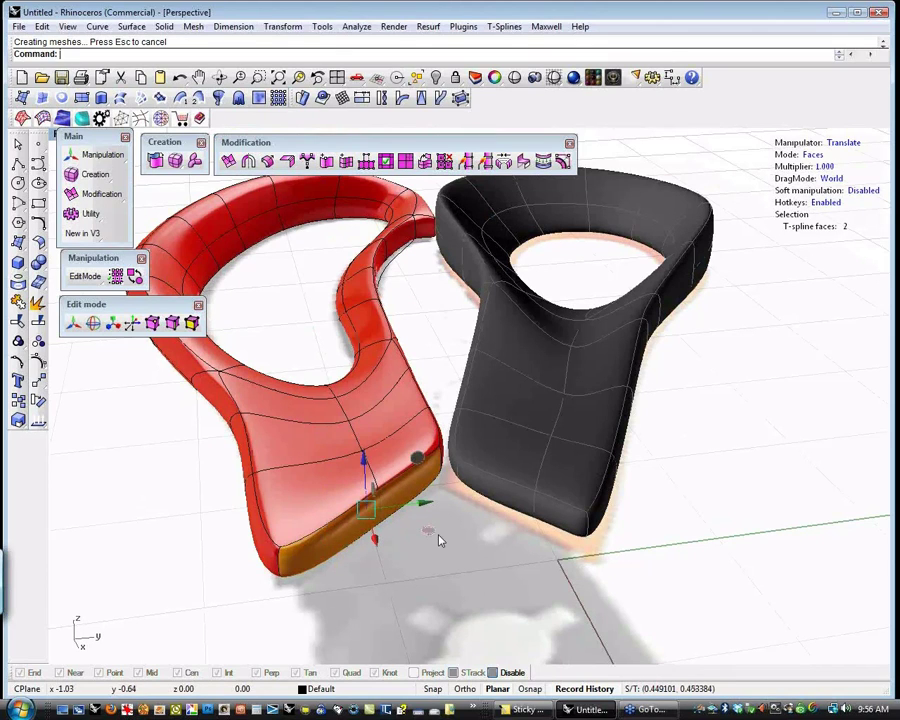
drag(440, 540, 458, 588)
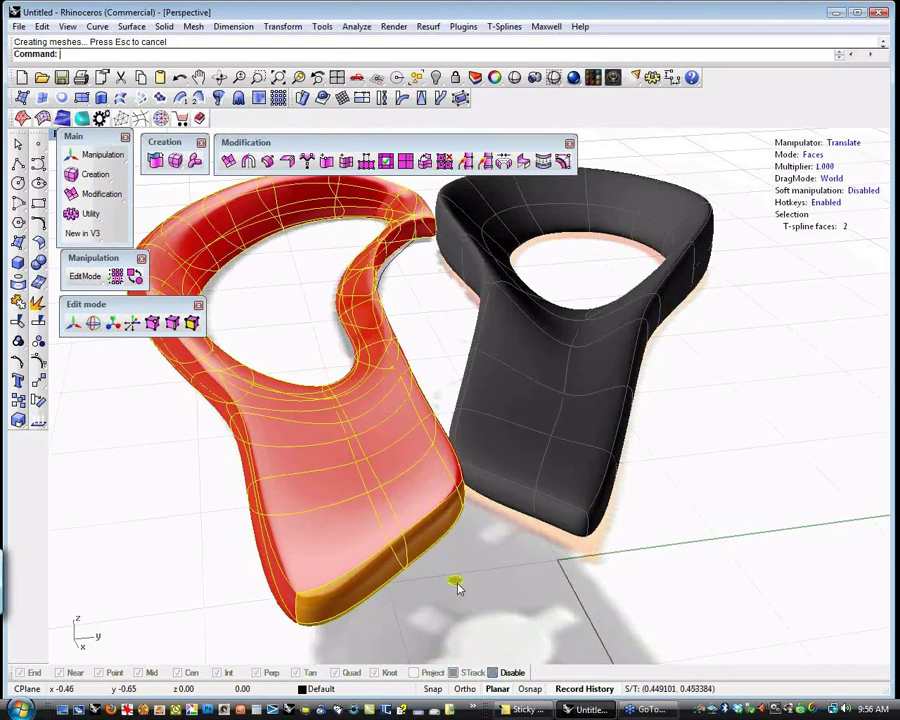
click(516, 571)
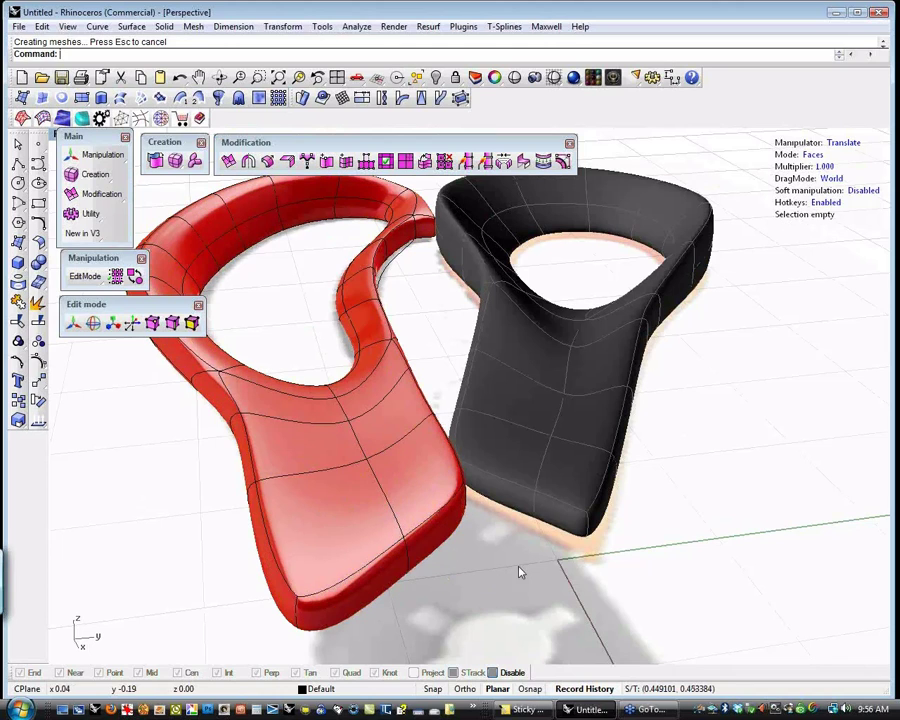
- Show both handles from the top in wireframe display over the reference image
key(ctrl+F1)
key(ctrl+shift+e)
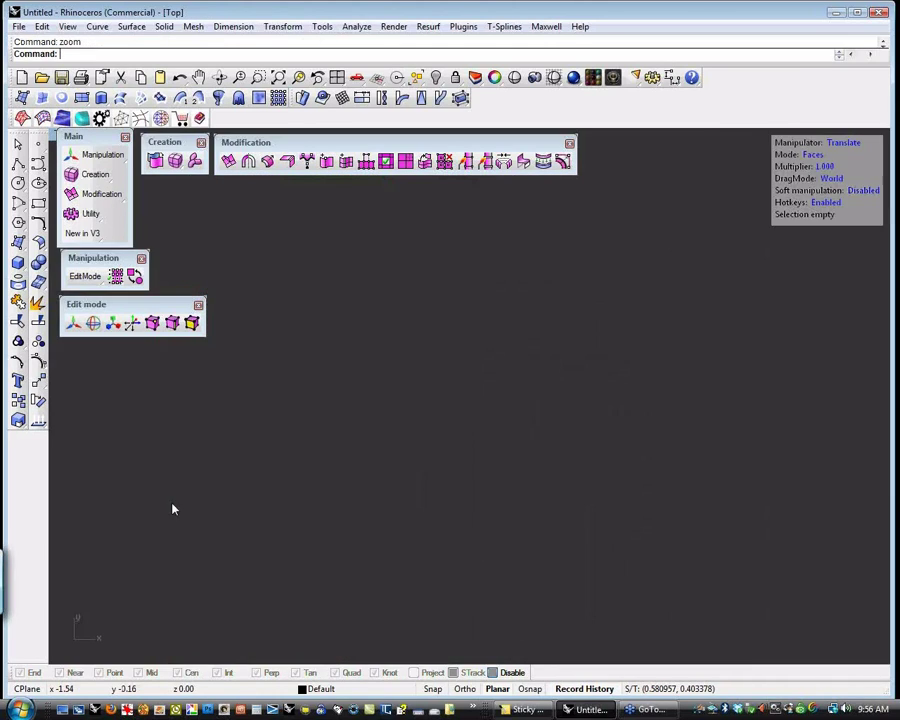
scroll(435, 435, up, 2)
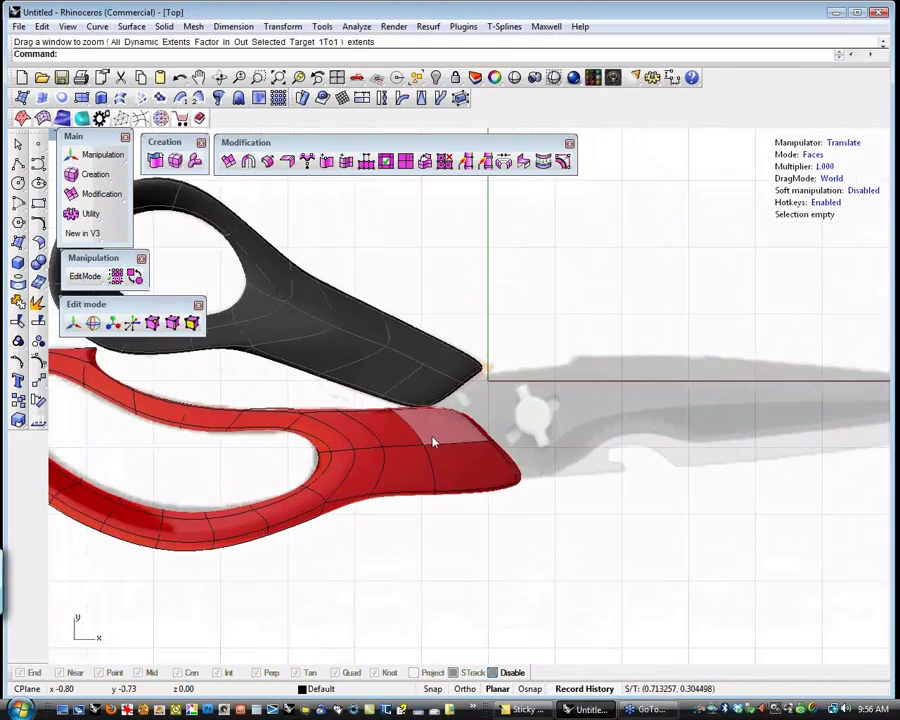
middle_click(450, 530)
click(450, 529)
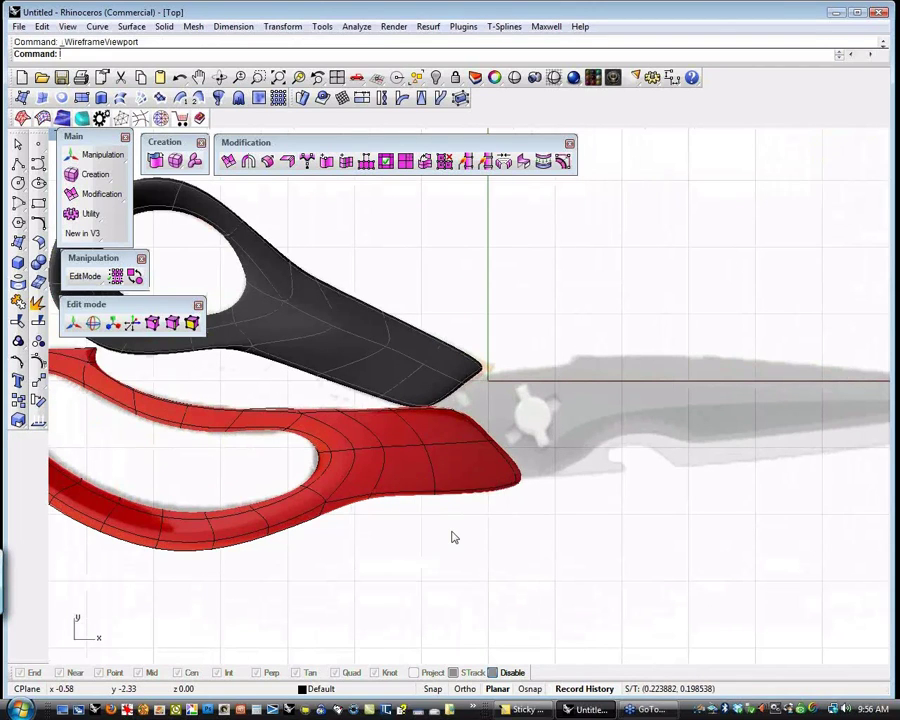
right_drag(425, 546, 506, 566)
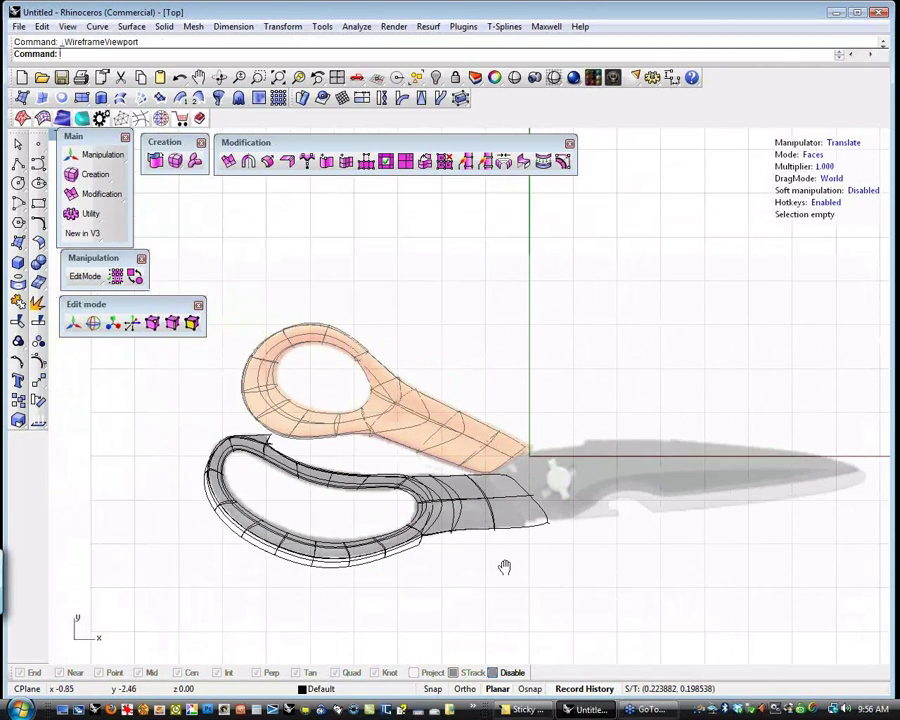
scroll(474, 552, up, 1)
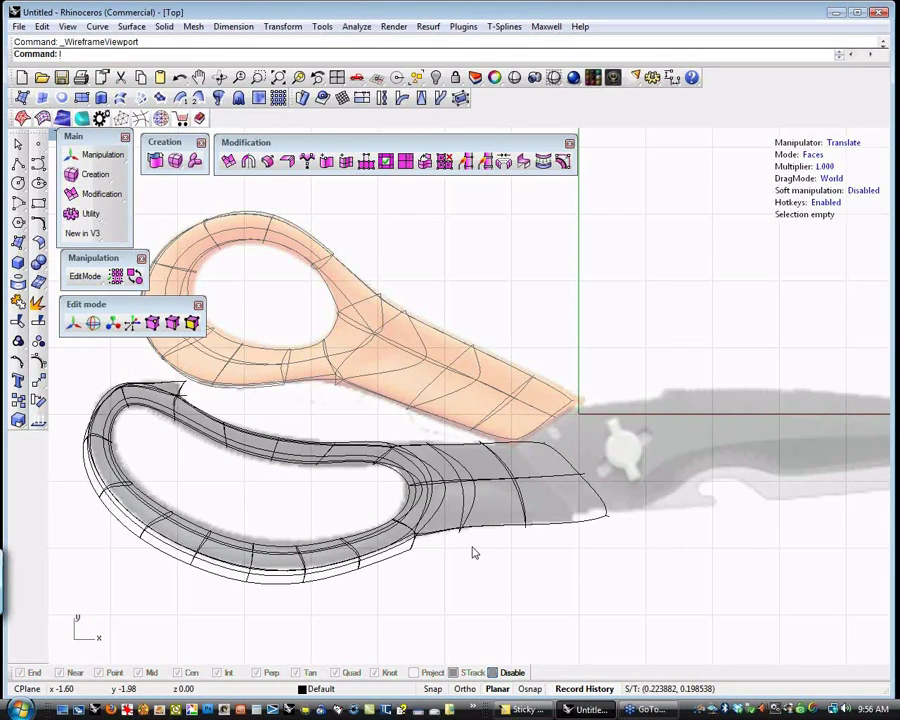
- Select the whole lower handle T-spline body, convert it to a Rhino surface, and hide the original T-spline
drag(526, 568, 380, 492)
click(528, 594)
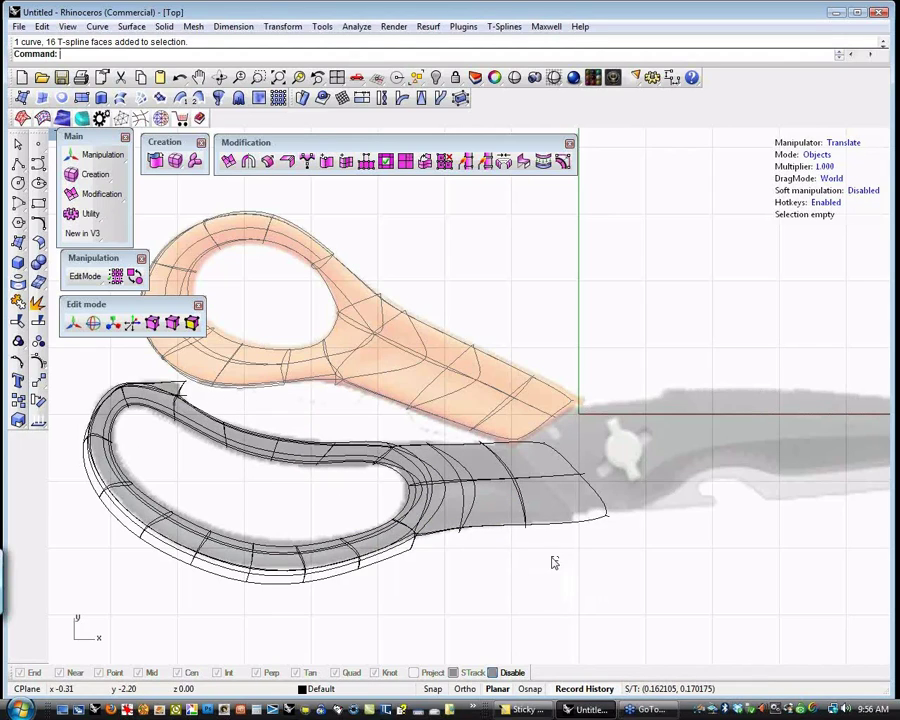
click(471, 525)
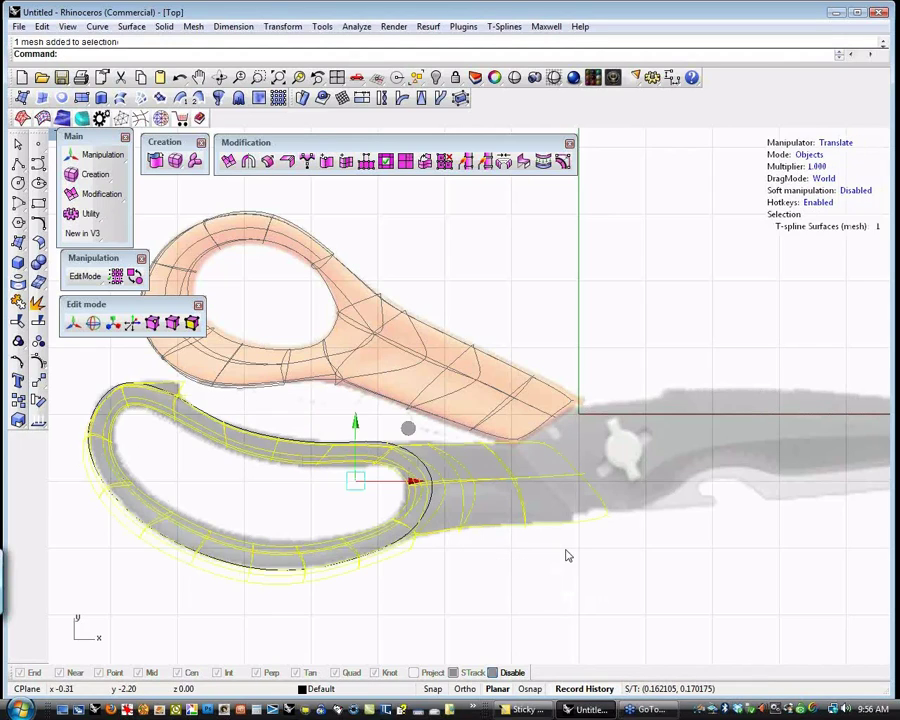
click(174, 162)
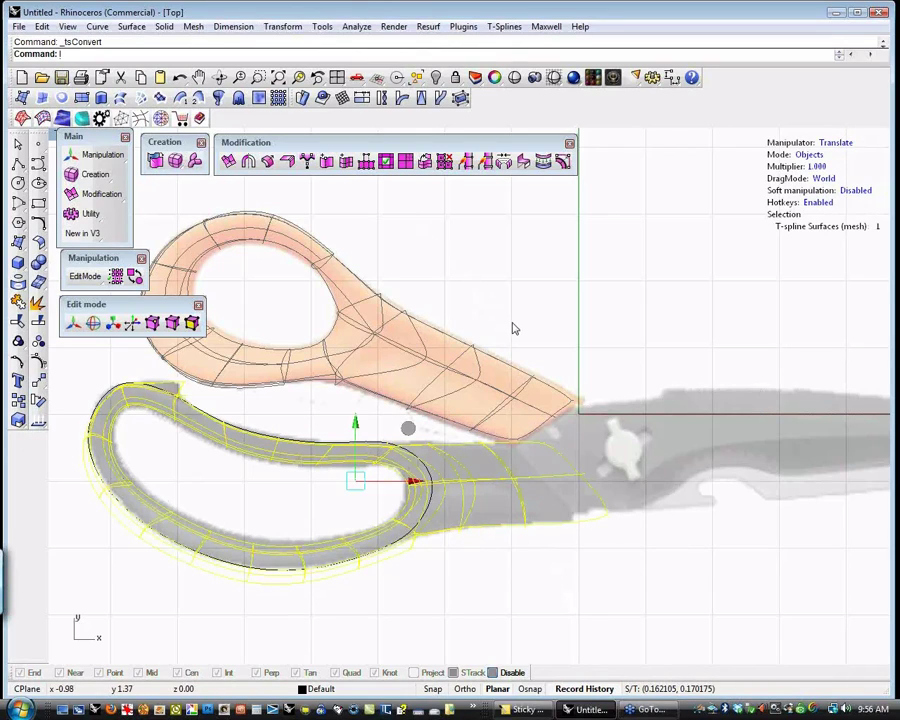
click(155, 163)
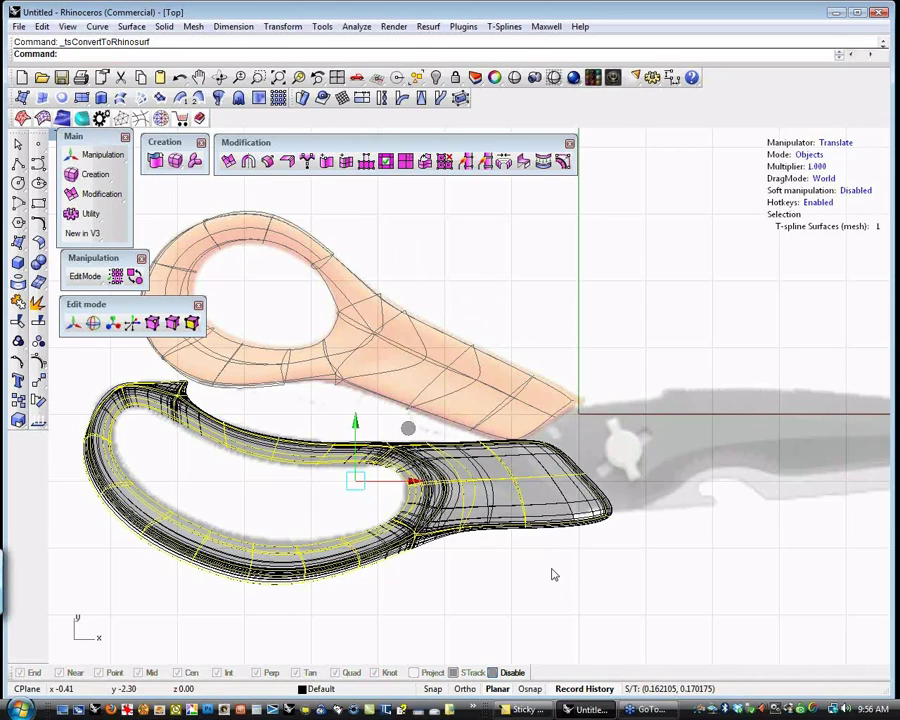
key(ctrl+h)
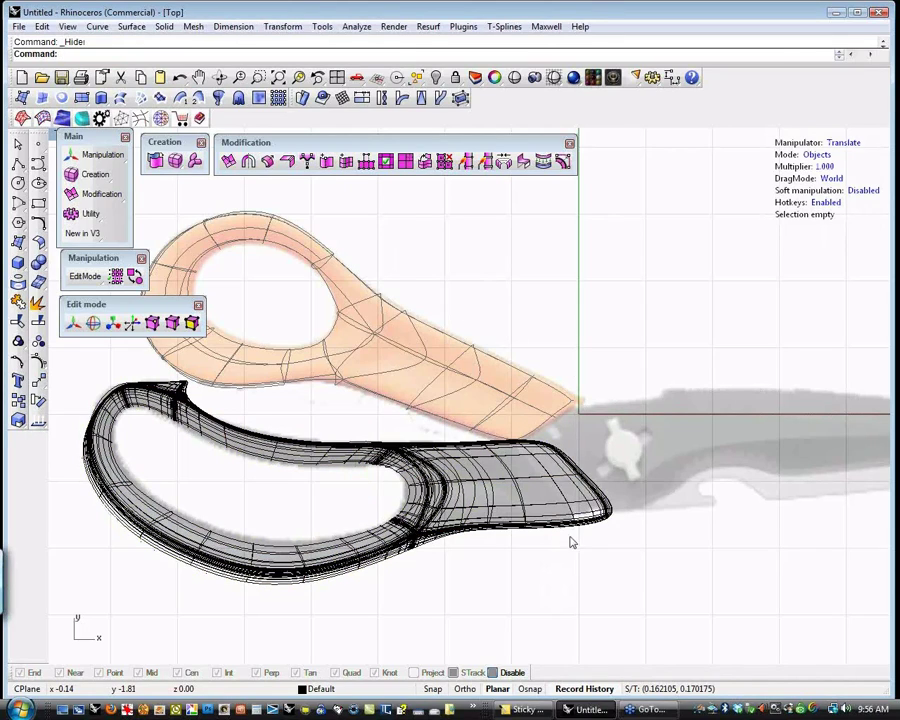
- Leave T-spline editing, select the lower finger loop's outline curve, and restore the shaded display
click(18, 143)
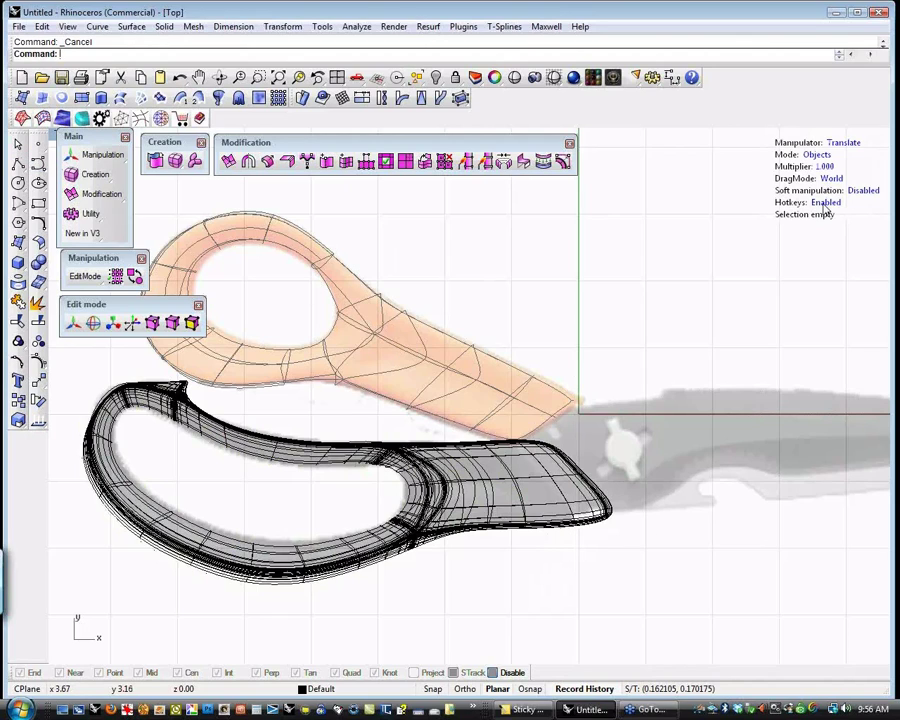
key(Escape)
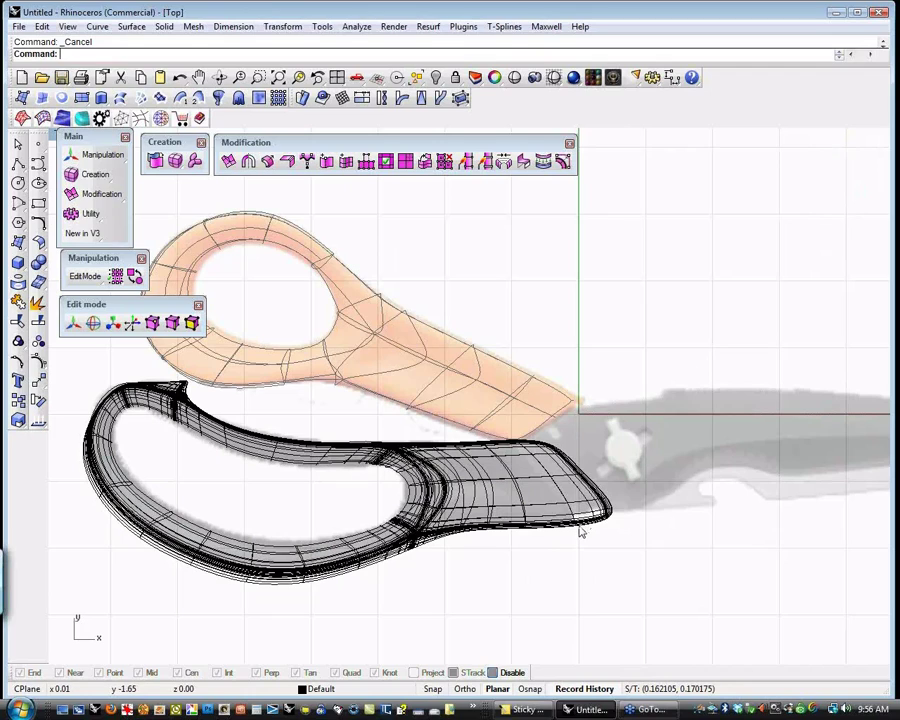
drag(358, 420, 300, 486)
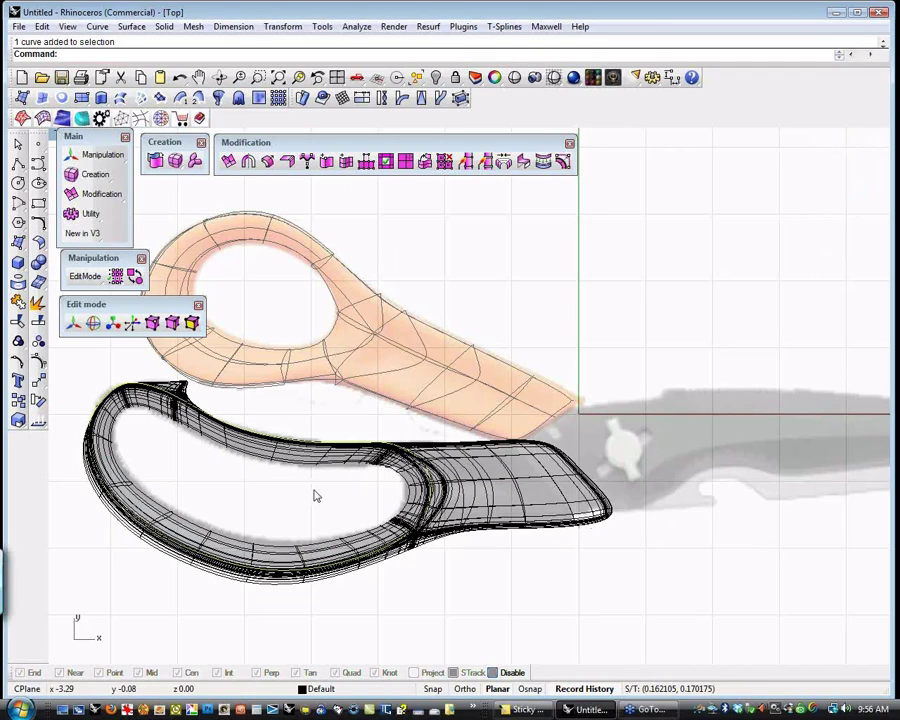
middle_click(360, 518)
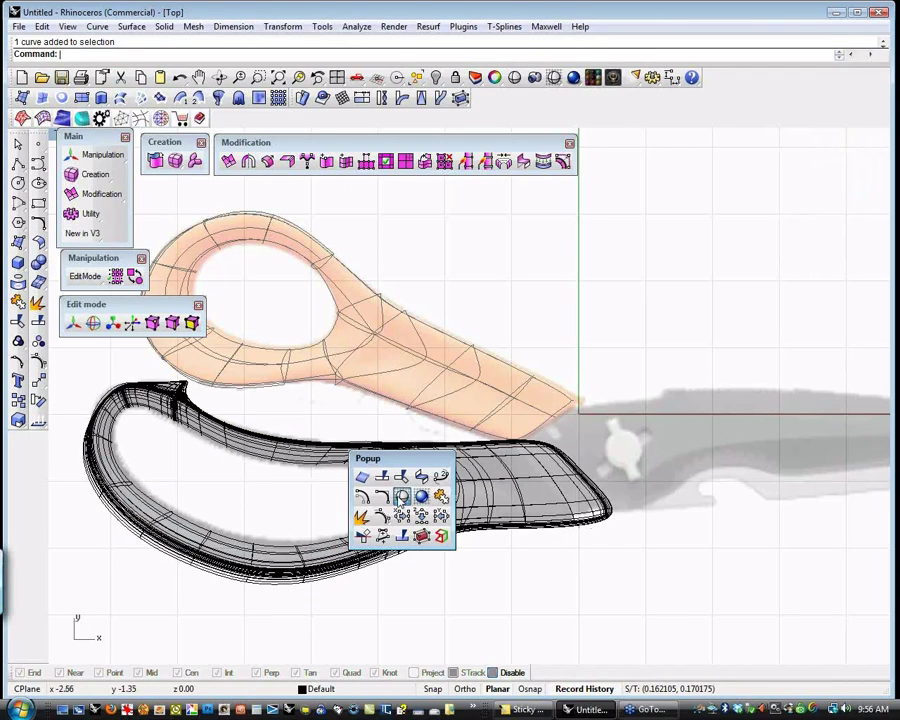
click(401, 496)
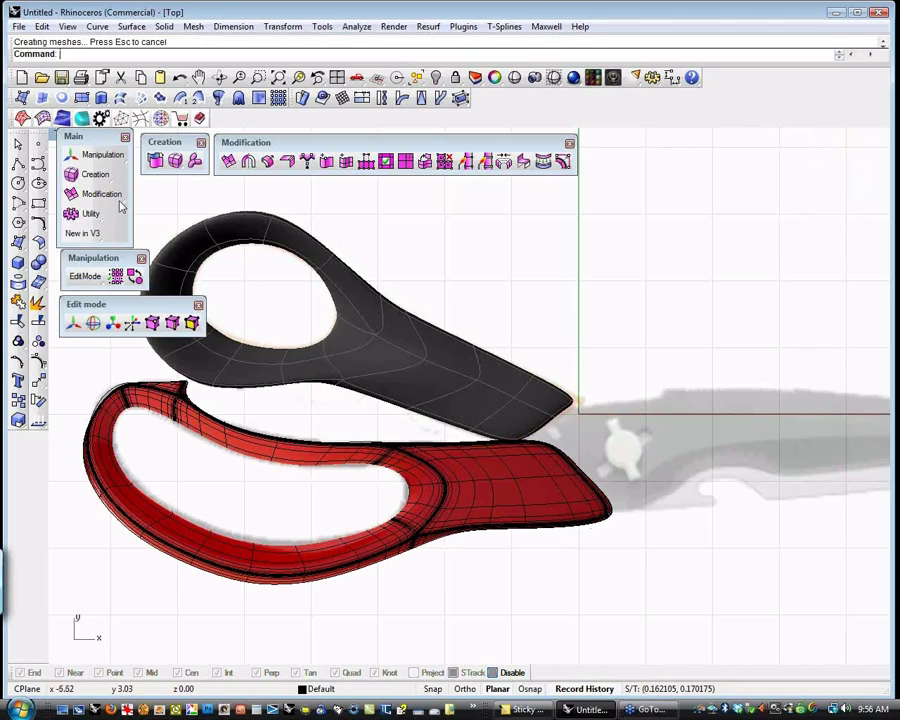
- Show the scissors in the perspective view, zoomed to the extents and closer in on the two handles
text(\p)
key(Return)
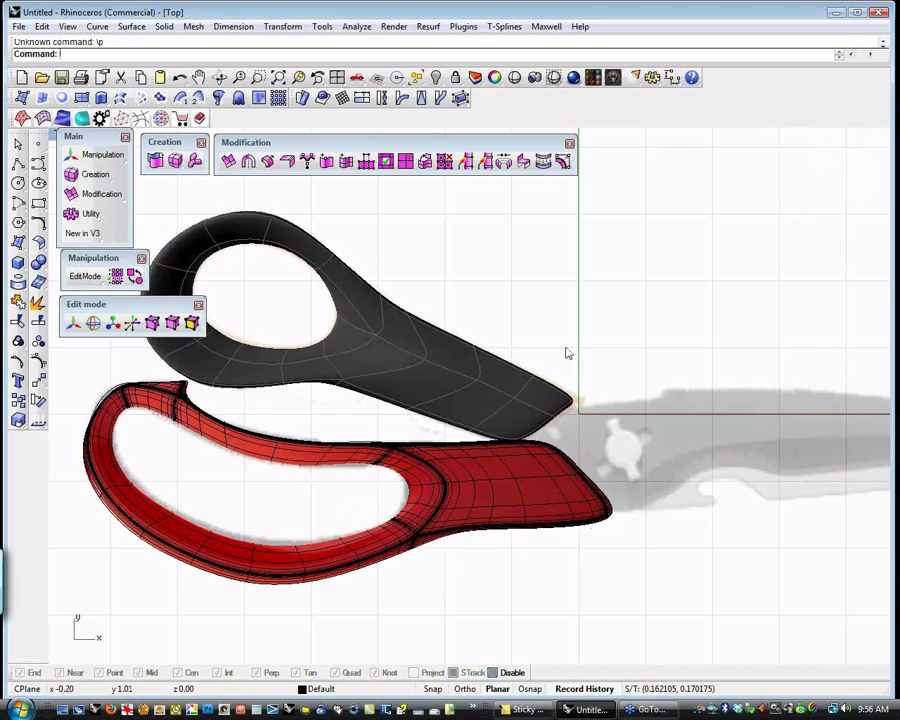
text(p)
key(Return)
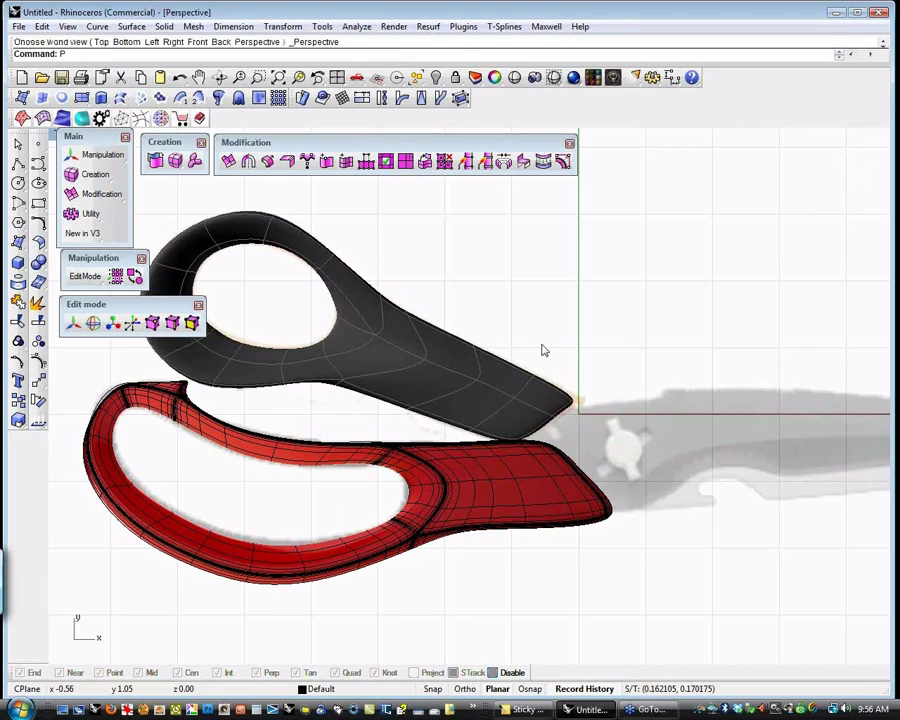
text(ze)
key(Return)
scroll(352, 358, up, 2)
scroll(353, 358, up, 6)
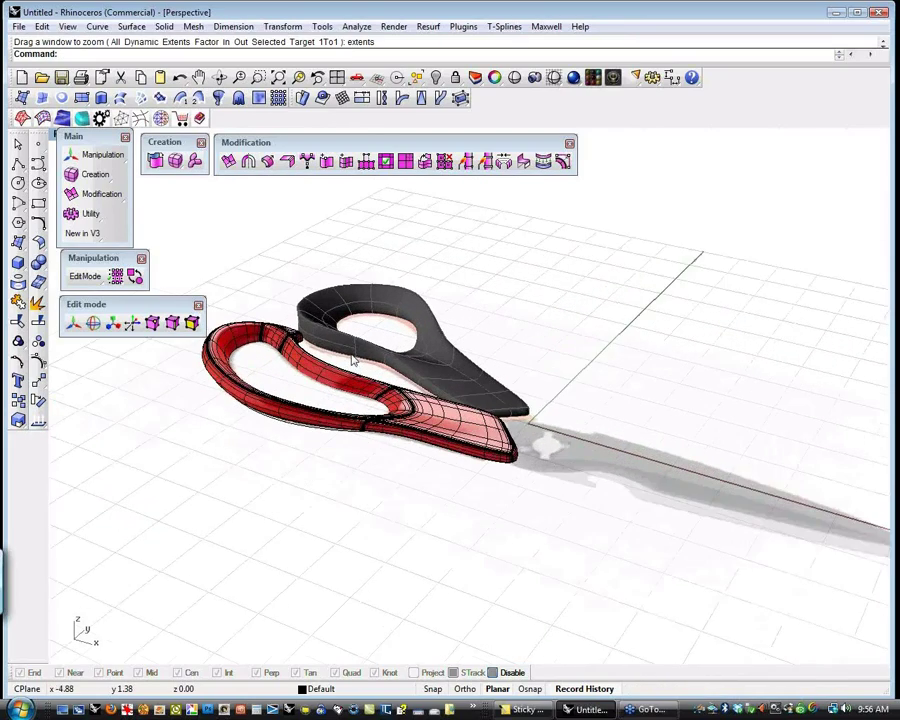
- Purge the recorded construction history from the scissor handle objects with HistoryPurge
right_drag(563, 486, 554, 534)
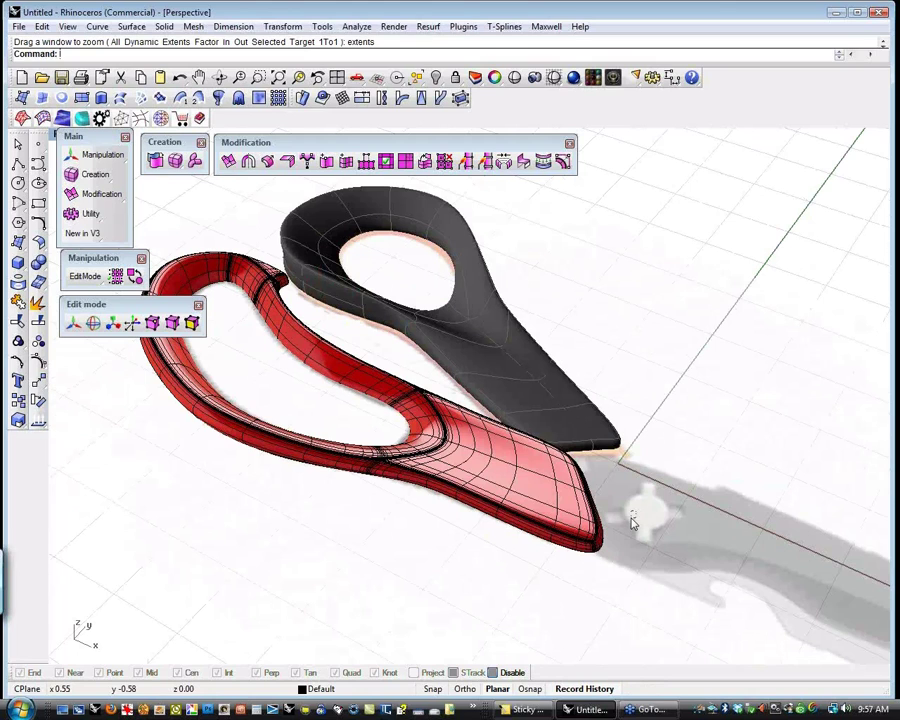
shift+right_drag(400, 456, 490, 492)
scroll(487, 484, down, 4)
drag(318, 343, 706, 624)
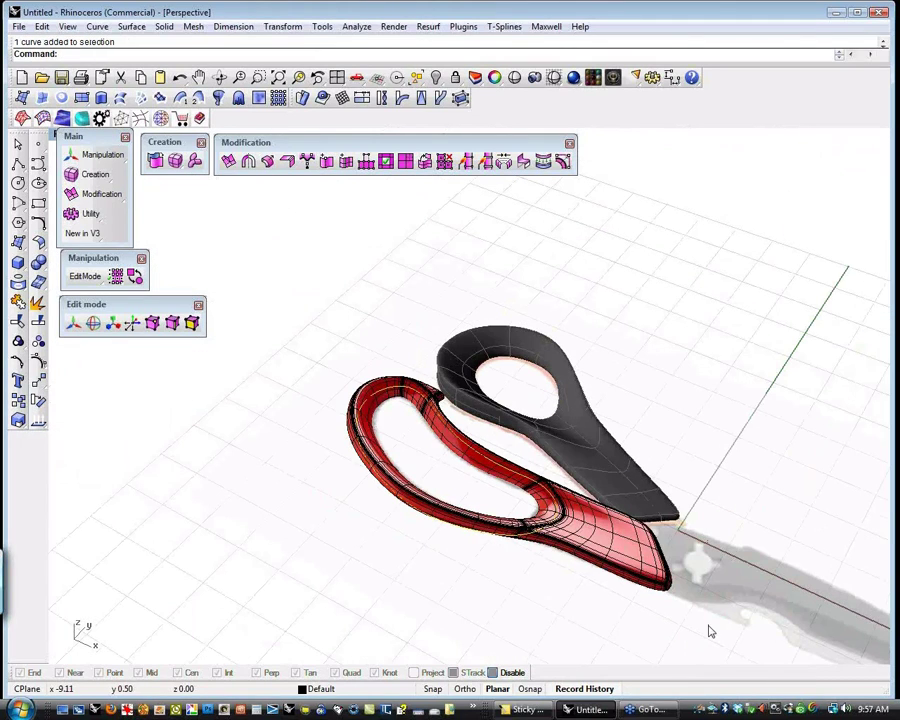
click(554, 588)
right_drag(393, 512, 404, 552)
key(Return)
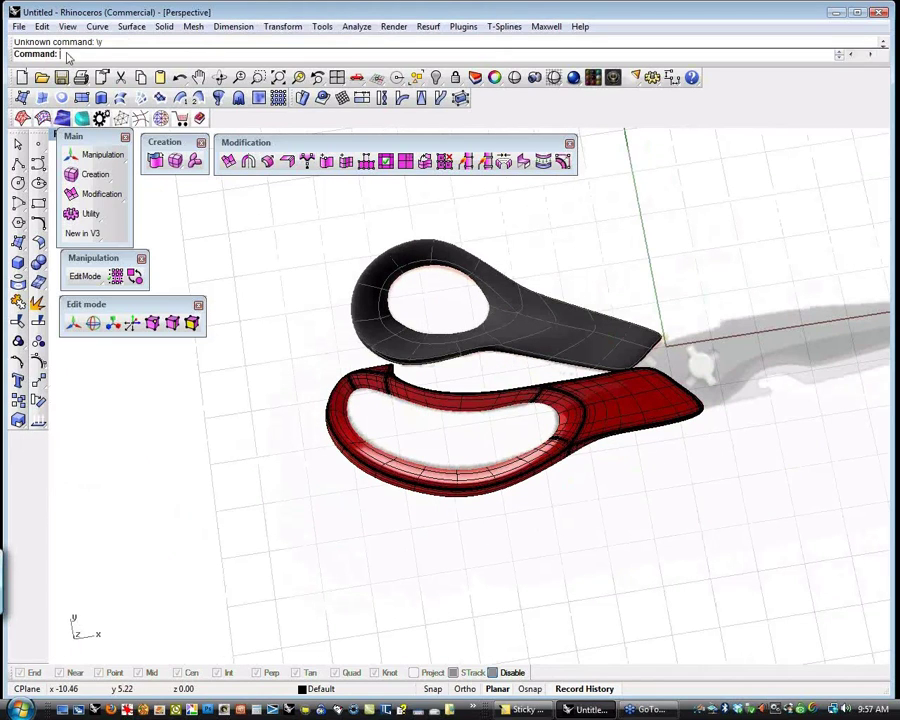
text(Histo)
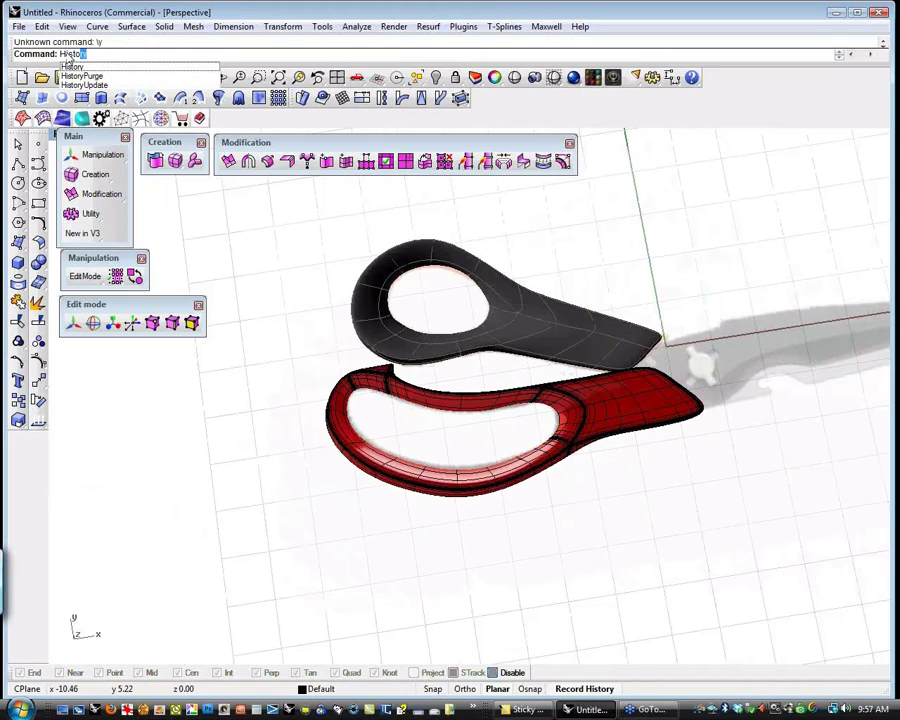
text(ryPurge)
key(Return)
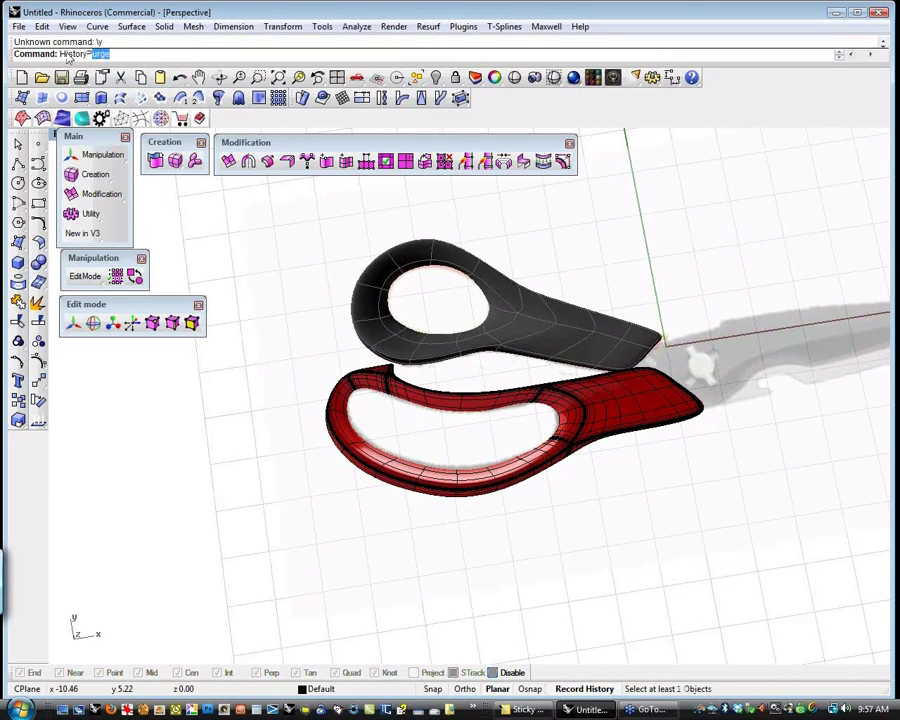
text(a)
key(Return)
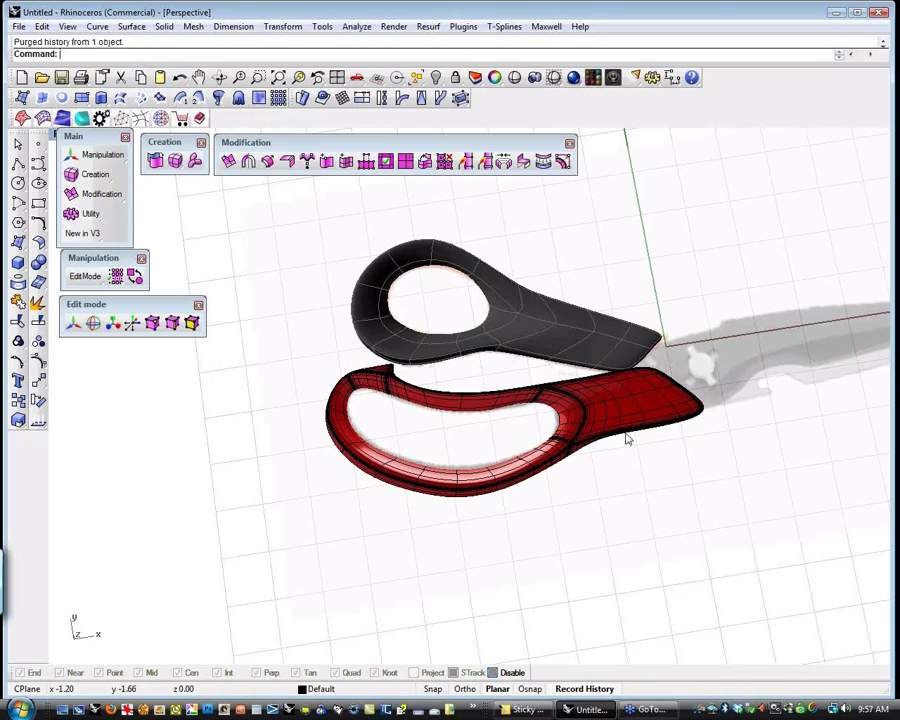
- Show the scissors from the top in wireframe display, zoomed in on the lower handle's neck end
click(624, 428)
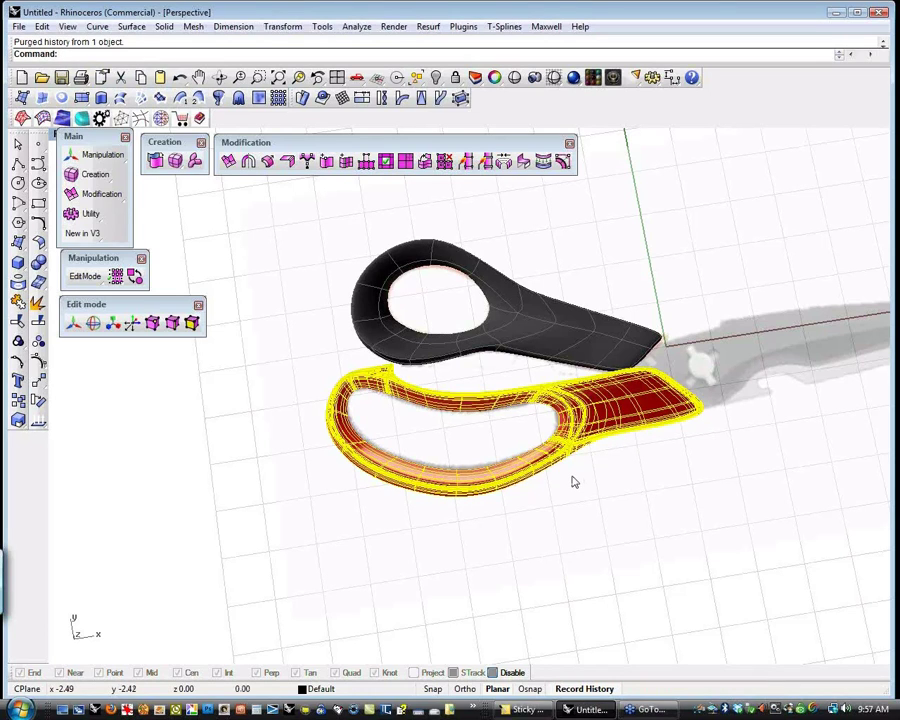
key(ctrl+F1)
key(ctrl+alt+e)
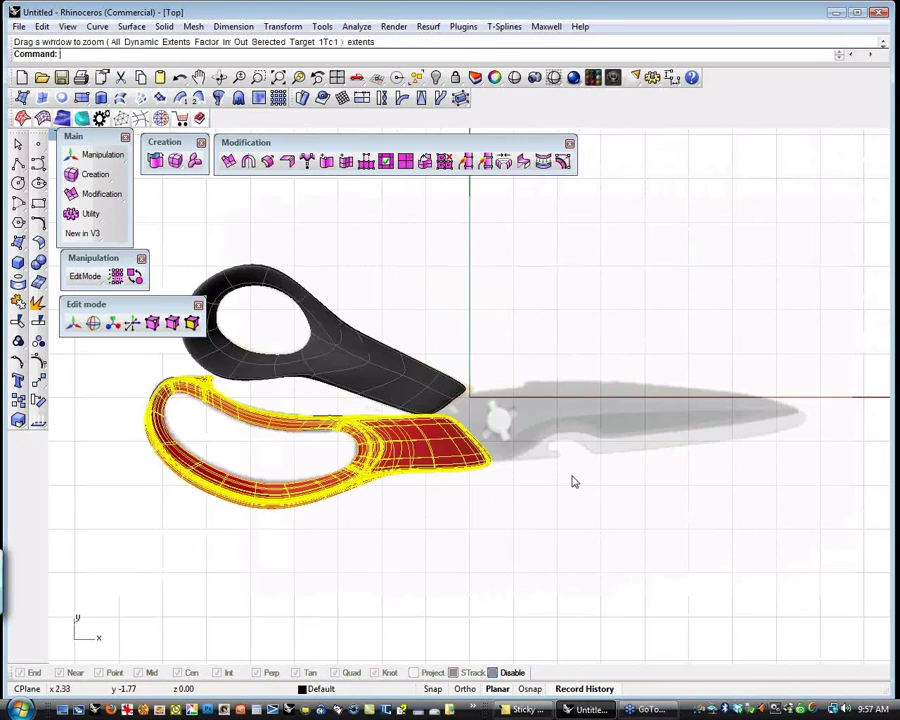
scroll(472, 476, up, 4)
click(498, 504)
middle_click(484, 499)
click(484, 496)
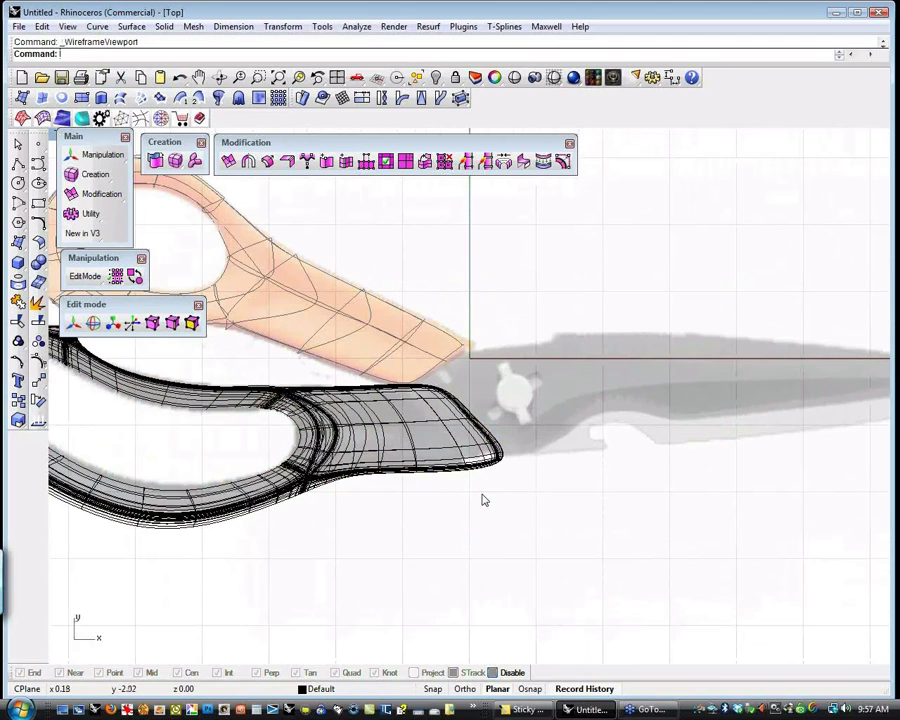
- Draw a diagonal straight polyline about 3.6 units long across the lower handle's neck, just before its tip
click(18, 164)
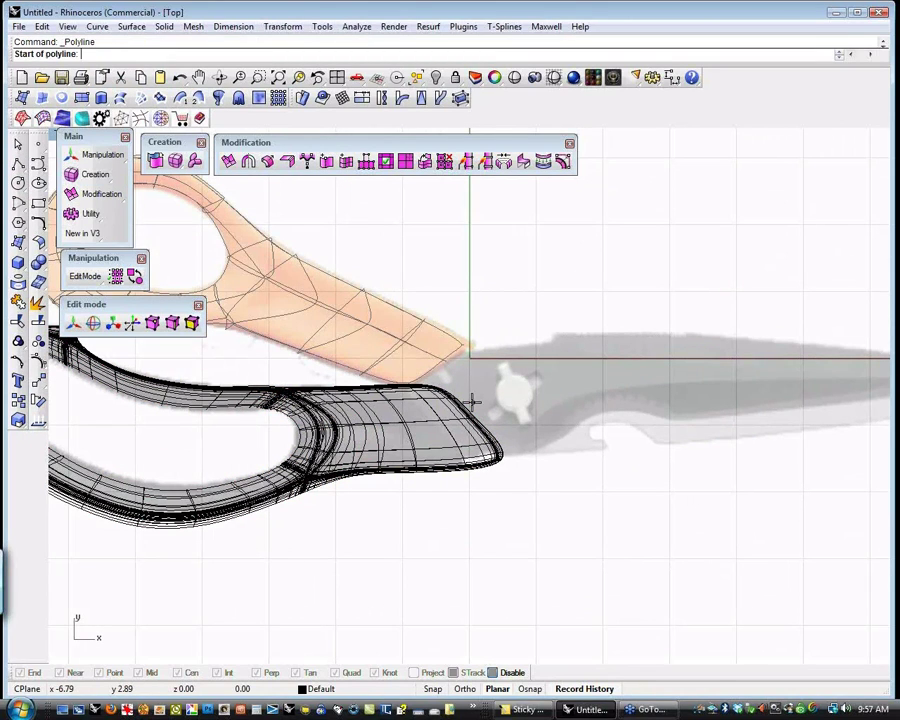
click(379, 357)
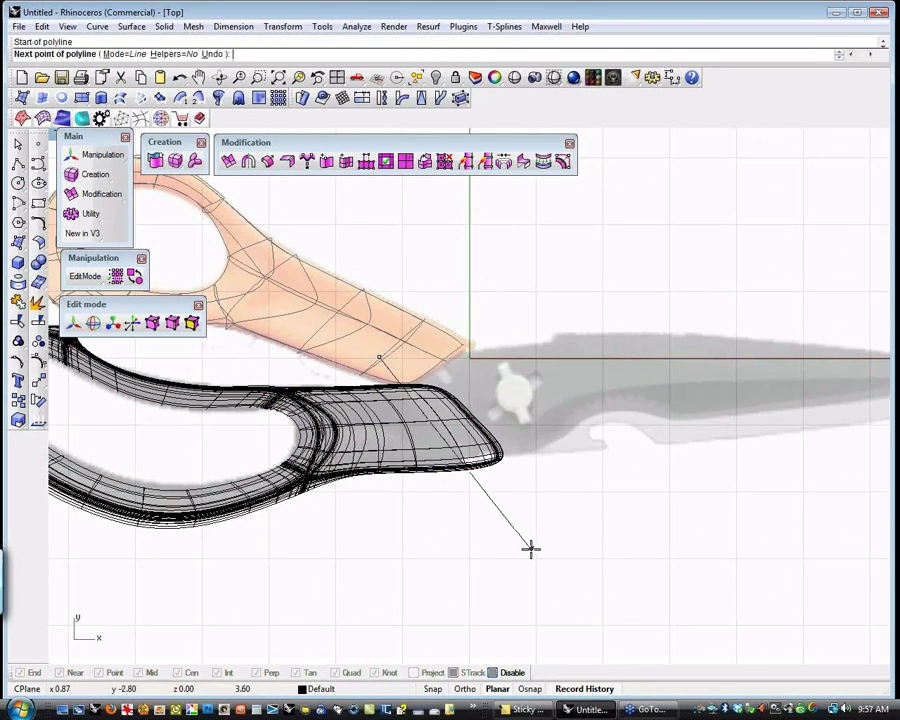
click(534, 549)
key(Return)
- Cut through the lower handle along the diagonal line with WireCut and delete the cut-off neck tip
drag(562, 502, 483, 566)
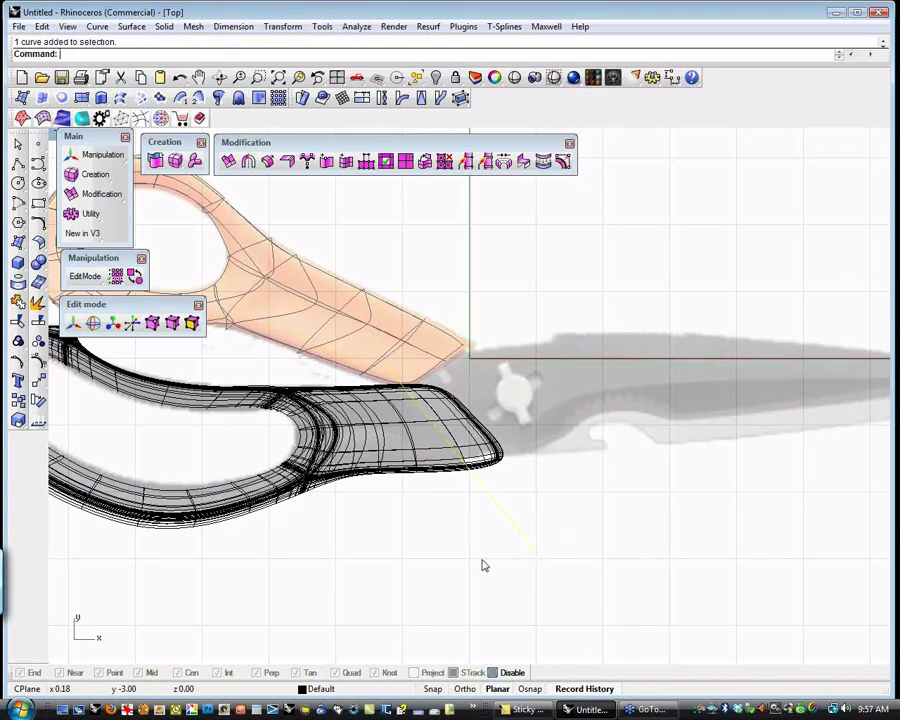
text(WireCut)
key(Return)
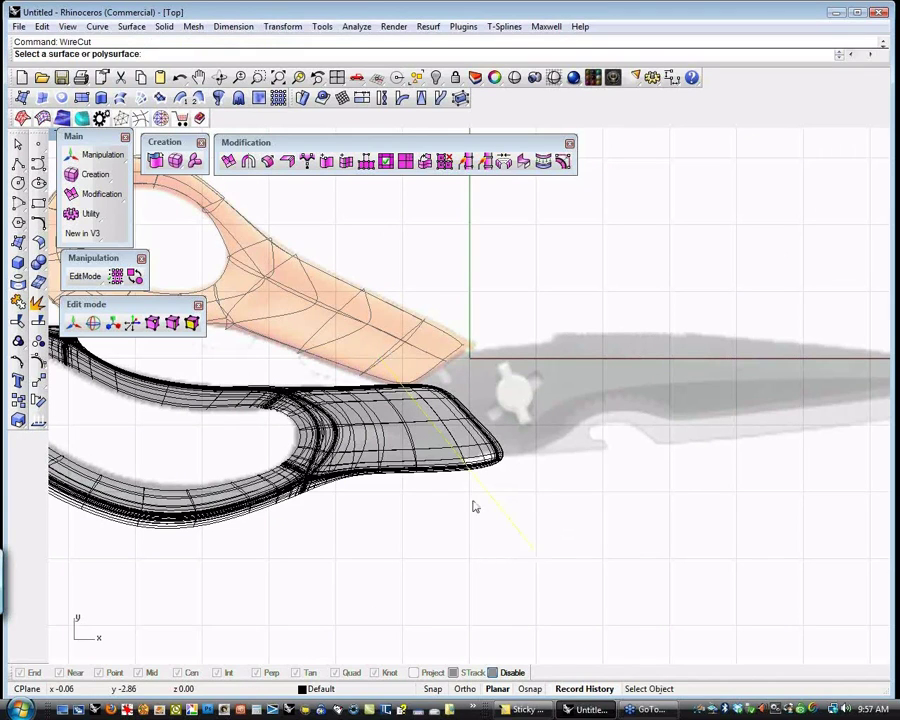
click(516, 479)
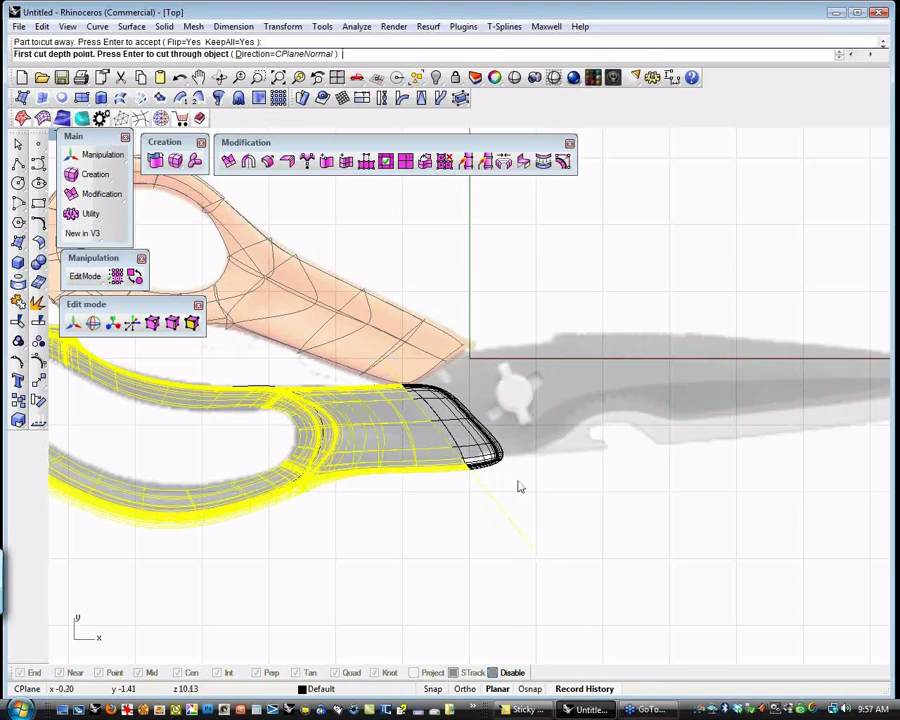
key(Return)
click(506, 469)
key(Delete)
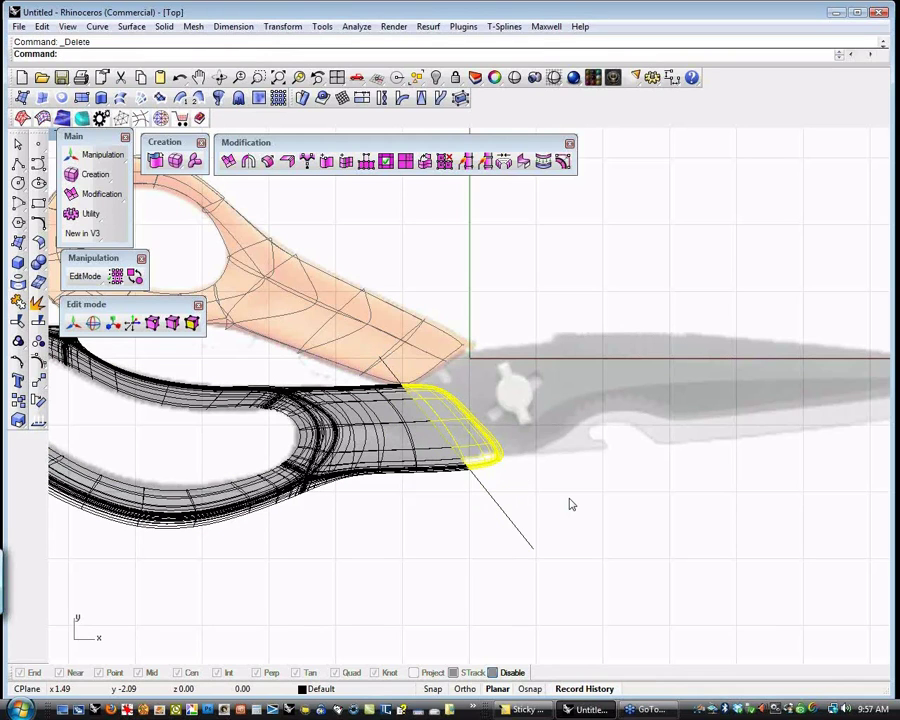
- Show the scissors in the perspective view with shaded display, closer in on the lower handle's cut end
key(ctrl+F4)
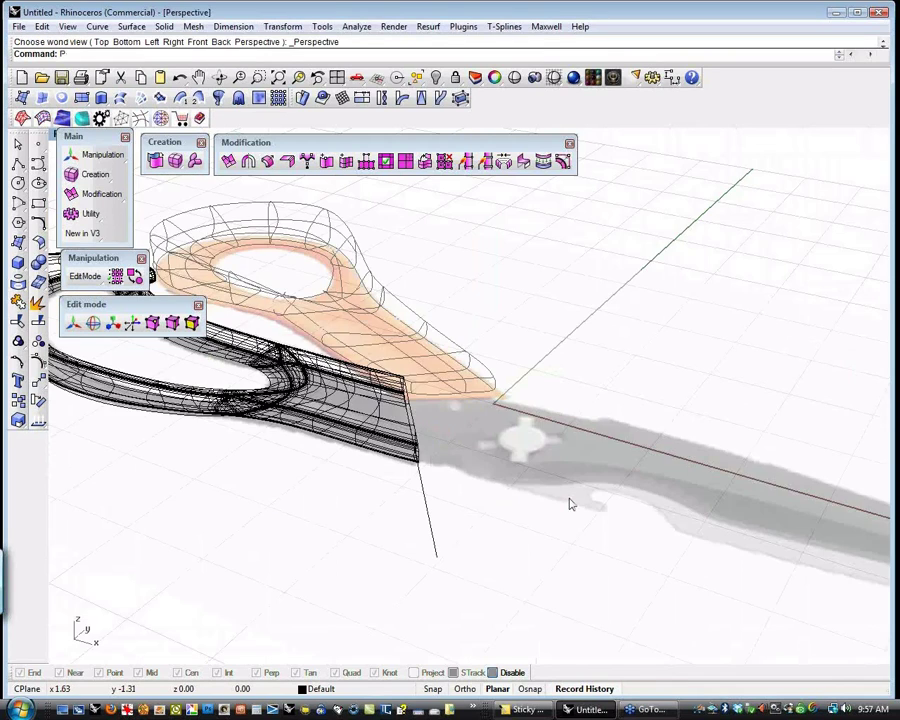
key(ctrl+alt+e)
middle_click(570, 504)
click(528, 466)
scroll(425, 413, up, 3)
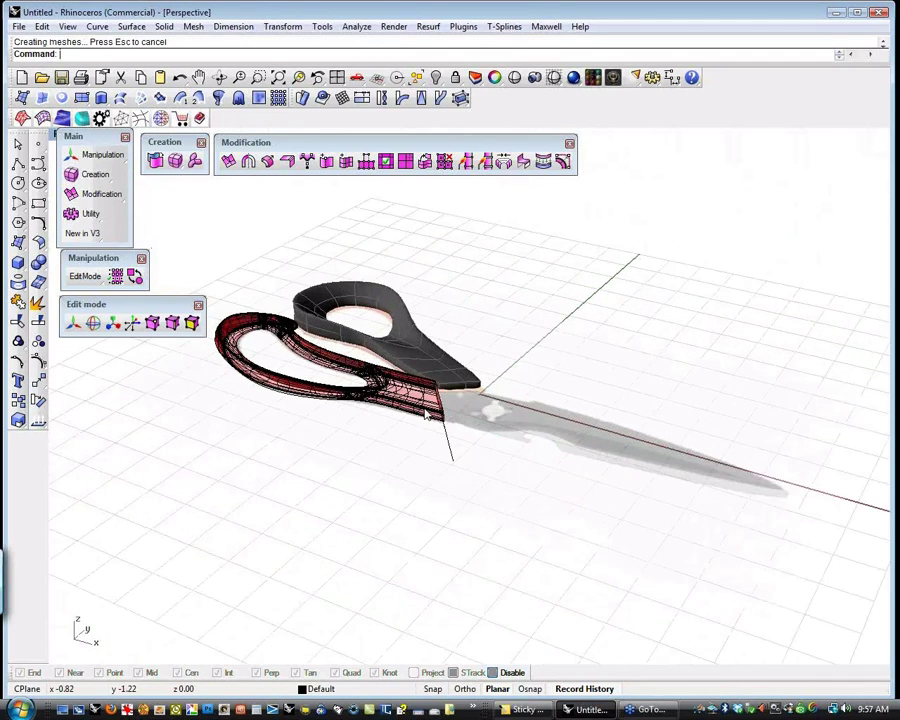
scroll(427, 412, up, 3)
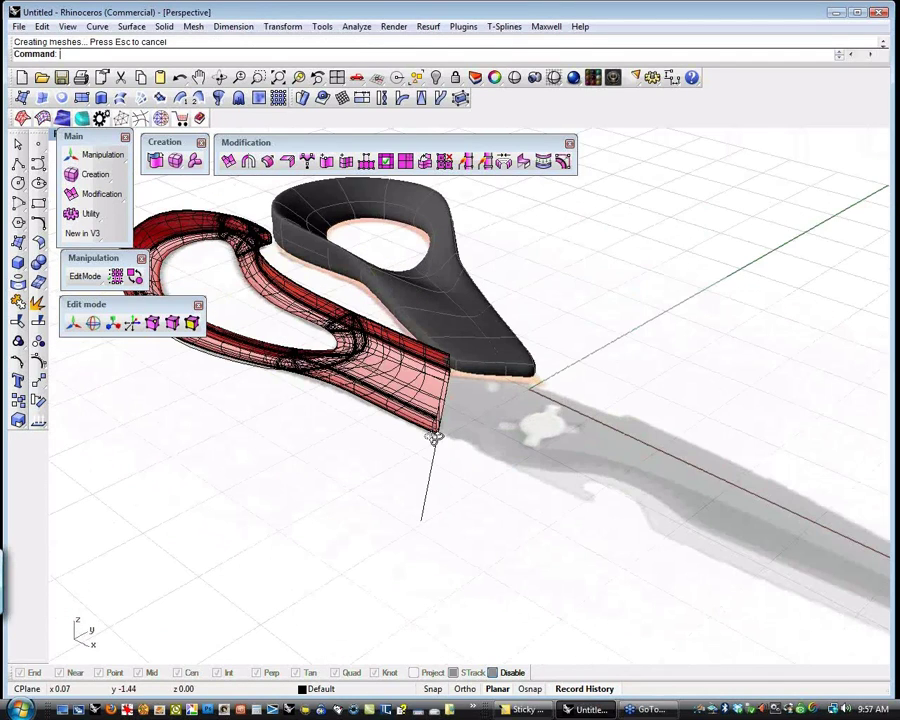
- Try to flip the surface direction of the cut lower handle with the Flip command
click(433, 437)
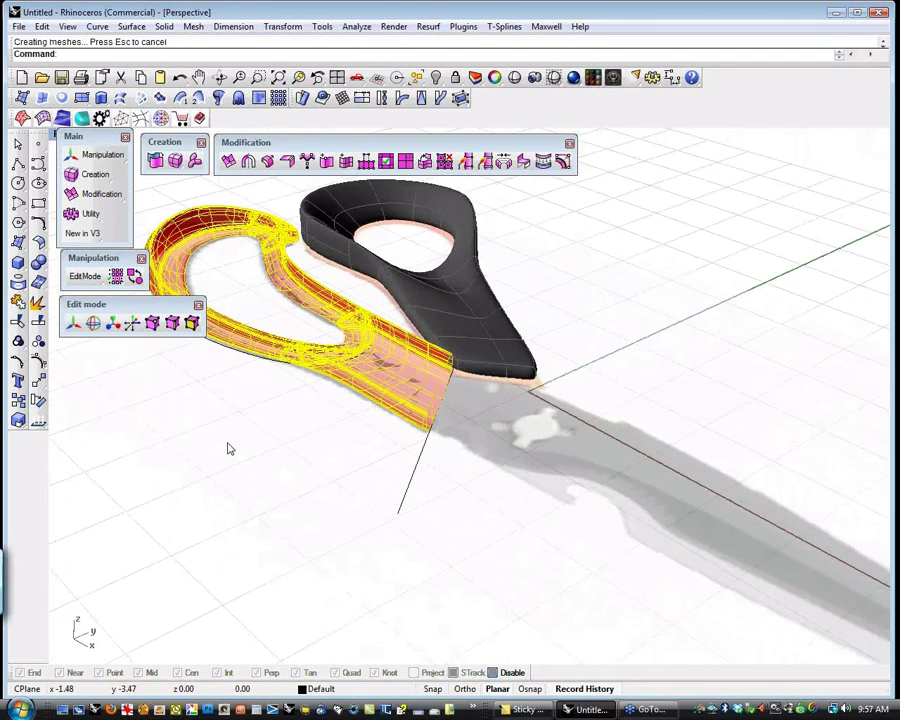
text(flip)
key(Return)
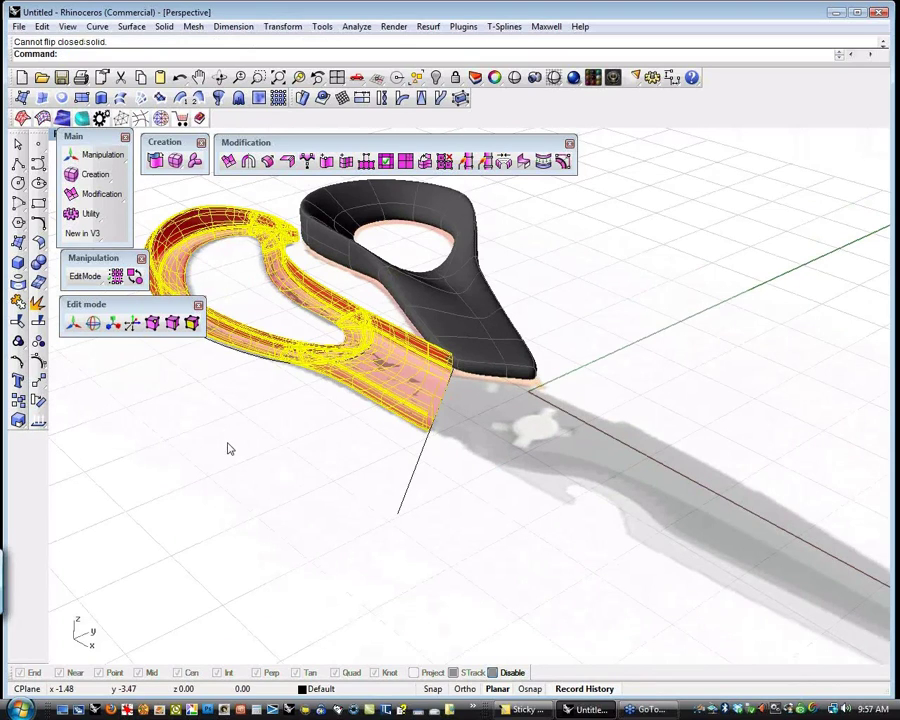
- Explode the lower handle and join its surfaces back into one polysurface, and check it in a temporary shaded preview
middle_click(325, 476)
click(326, 481)
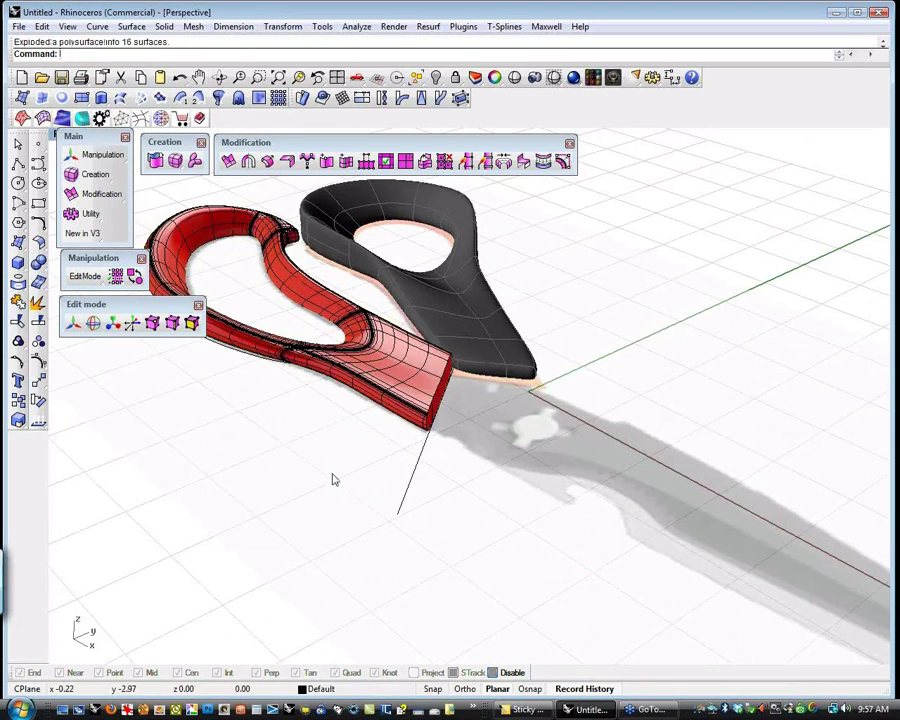
key(ctrl+j)
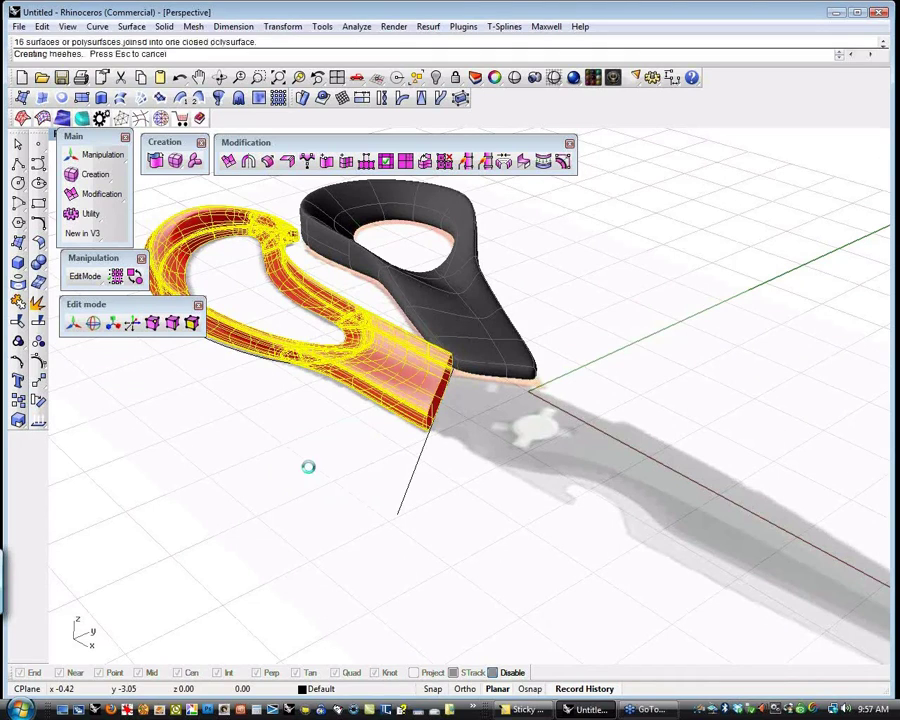
shift+right_drag(390, 444, 438, 506)
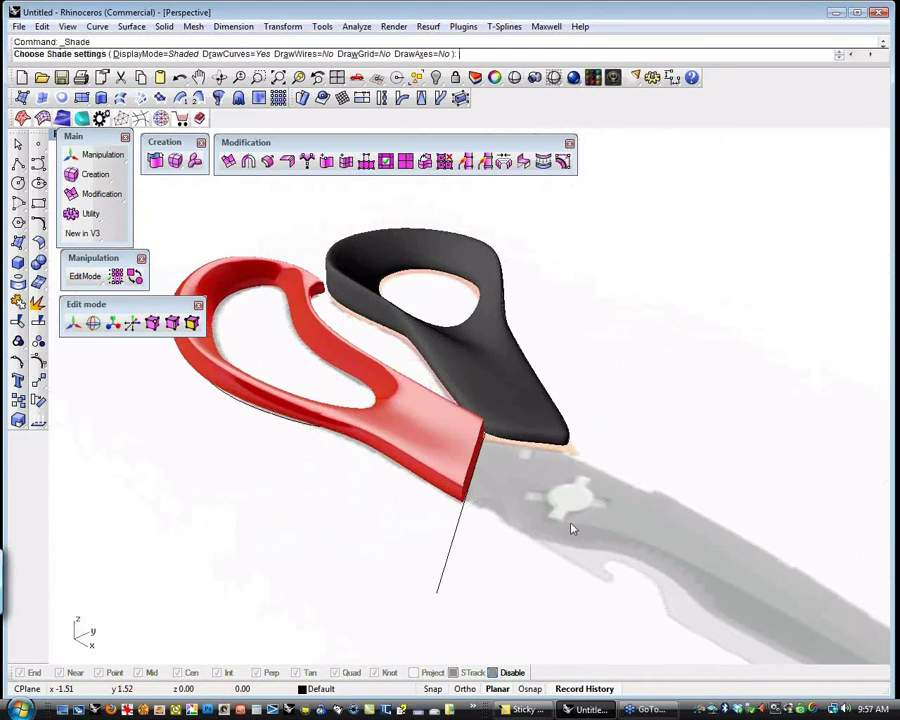
mouse_move(571, 527)
right_down()
mouse_move(358, 514)
mouse_move(529, 562)
mouse_move(440, 556)
mouse_move(469, 481)
right_up()
key(Escape)
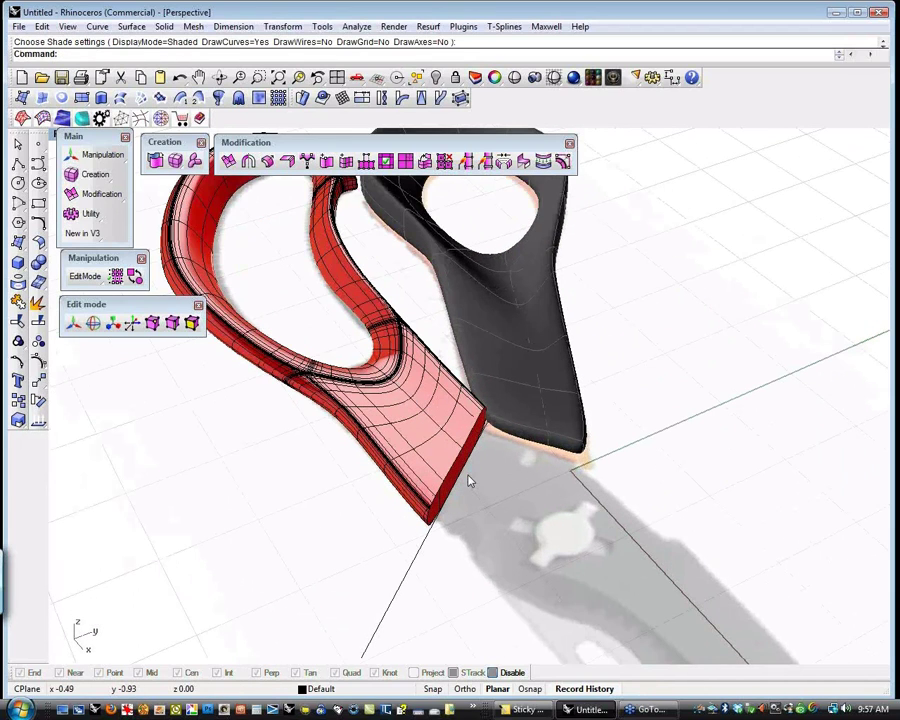
- Try to fillet the edges around the lower handle's flat cut end with a radius of 0.04, and undo the attempt
scroll(473, 510, up, 6)
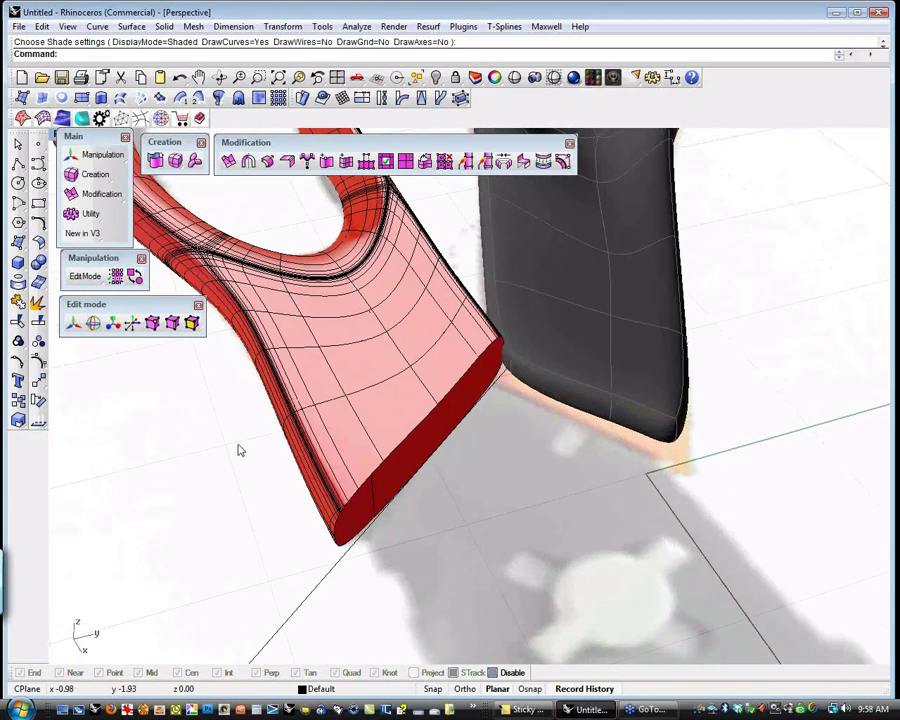
click(22, 265)
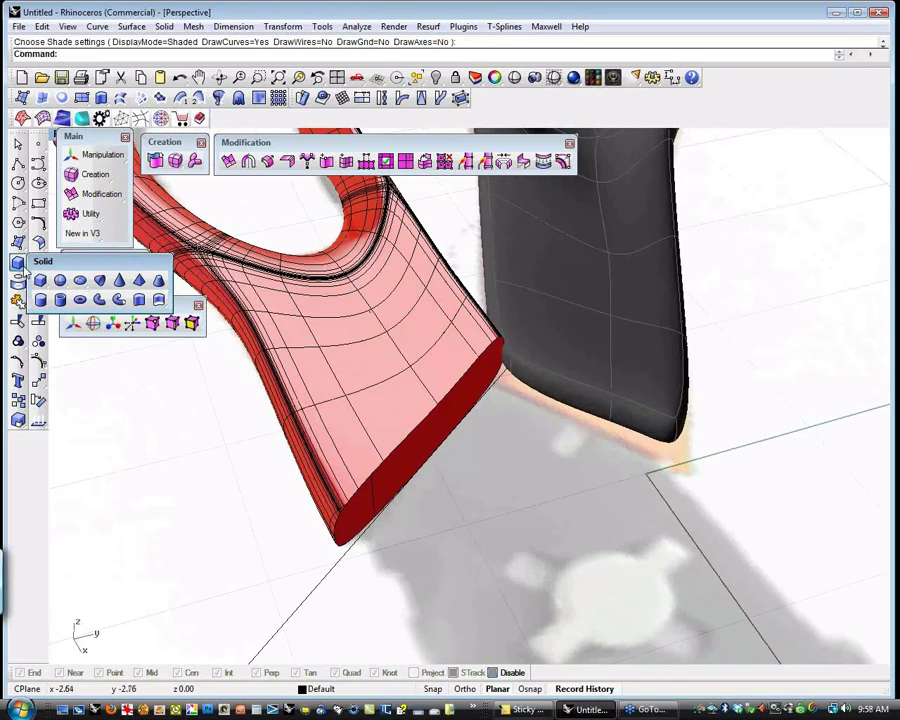
click(38, 263)
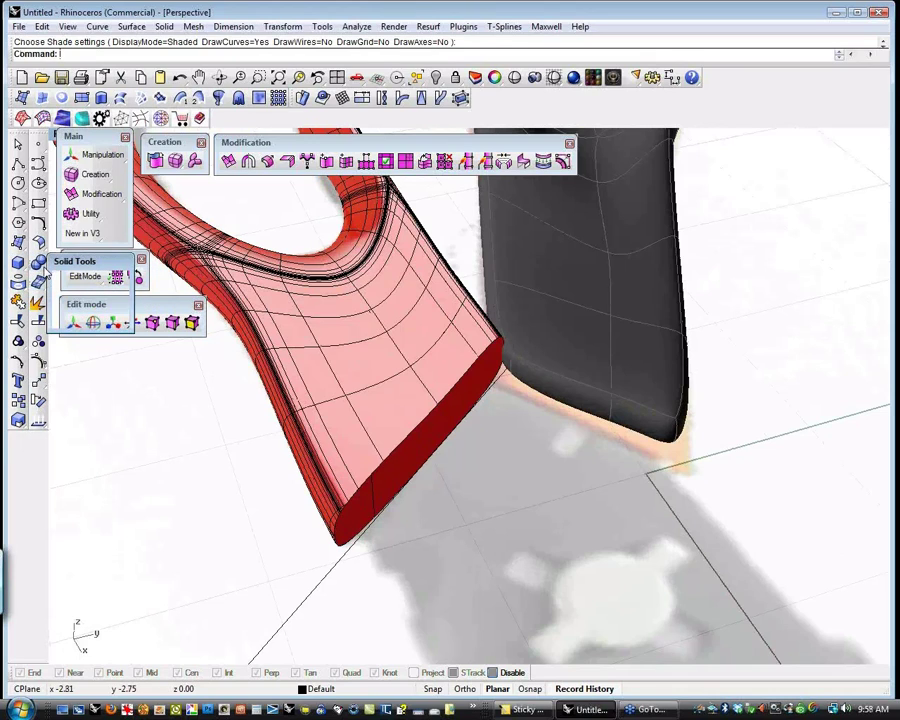
click(68, 314)
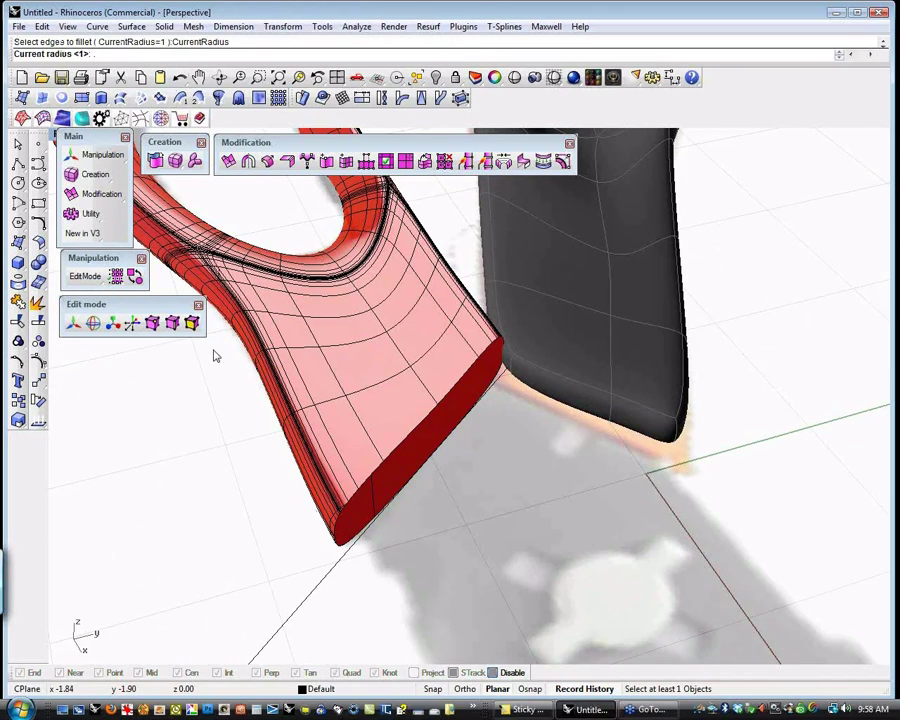
key(Return)
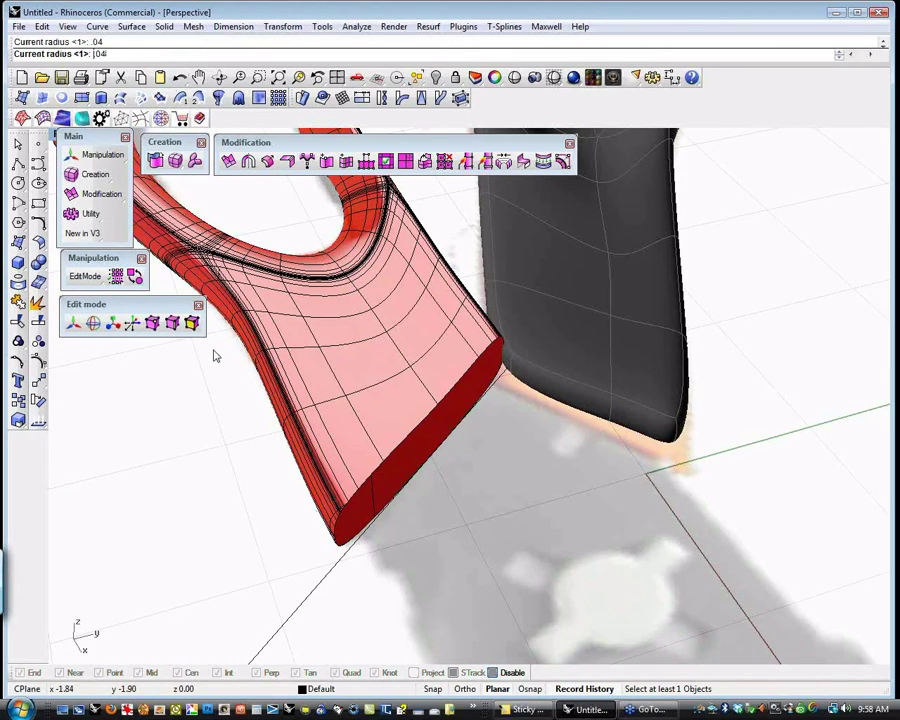
click(366, 490)
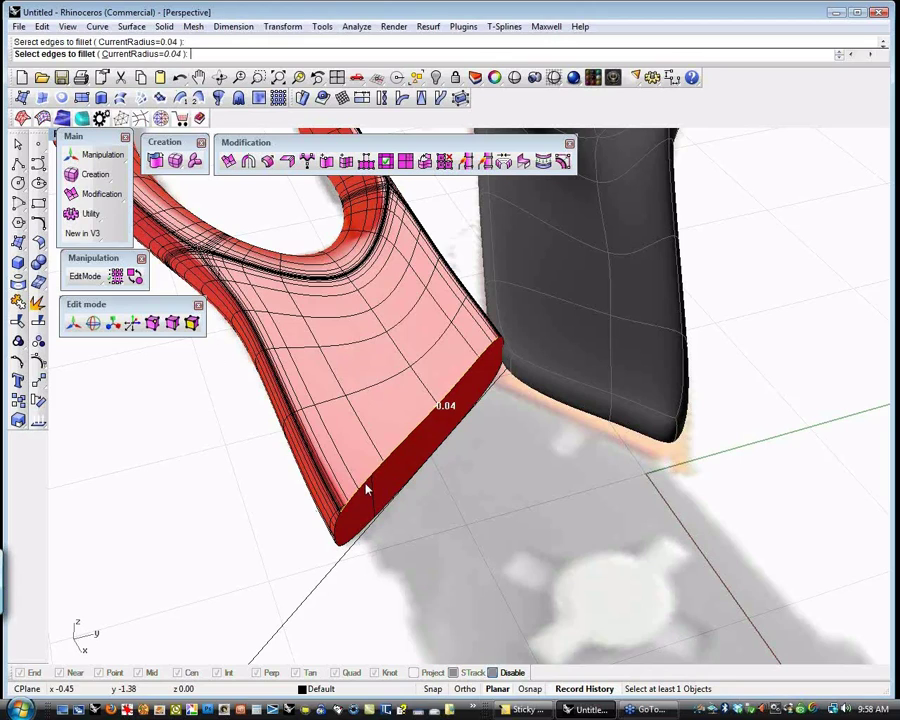
click(343, 528)
click(380, 559)
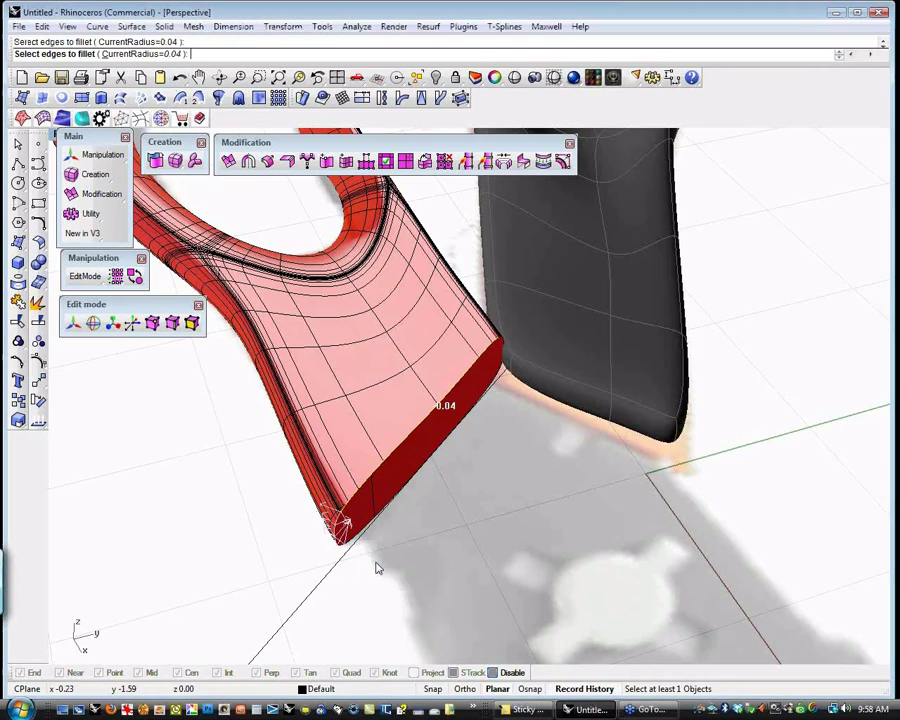
click(358, 538)
click(410, 462)
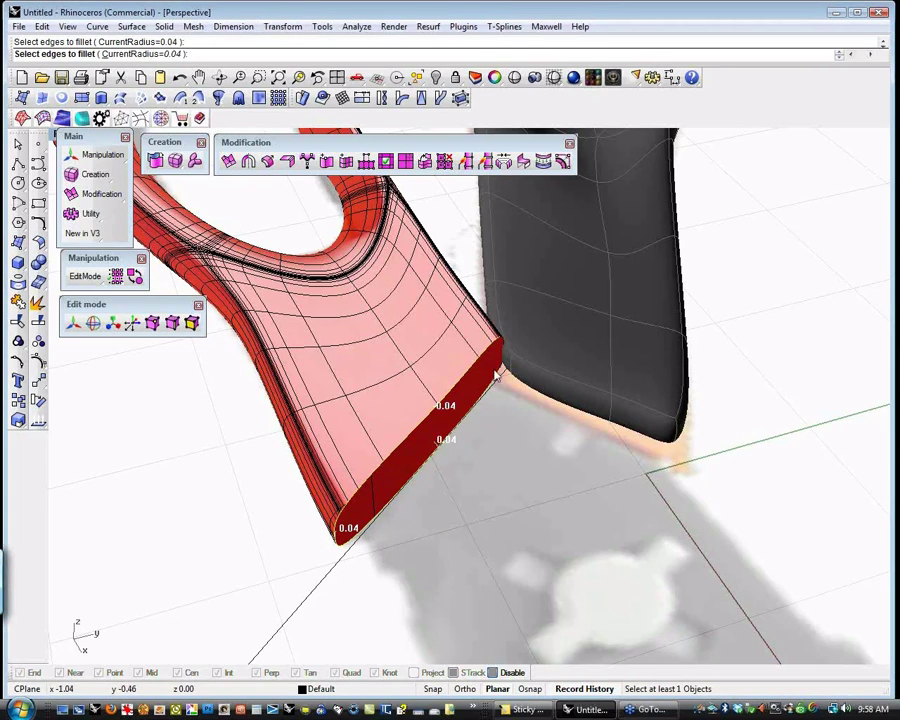
right_click(519, 447)
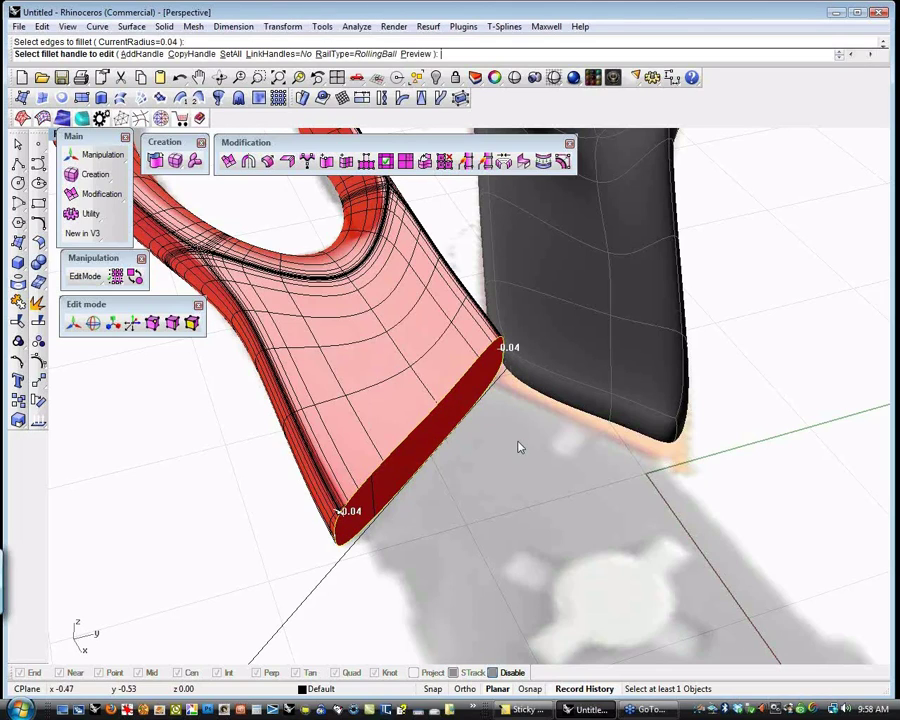
right_click(520, 455)
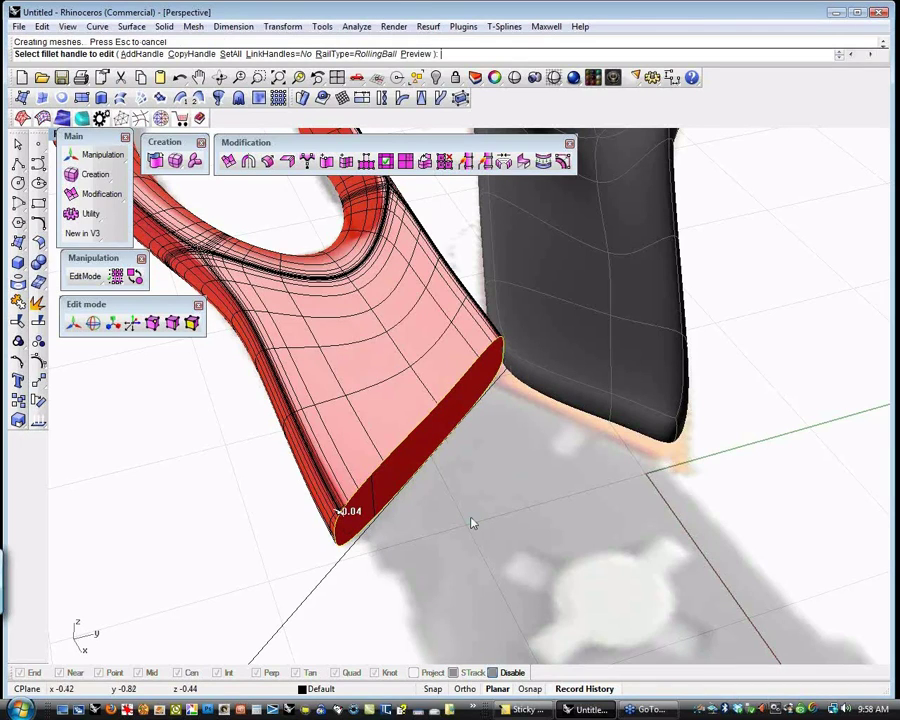
key(ctrl+z)
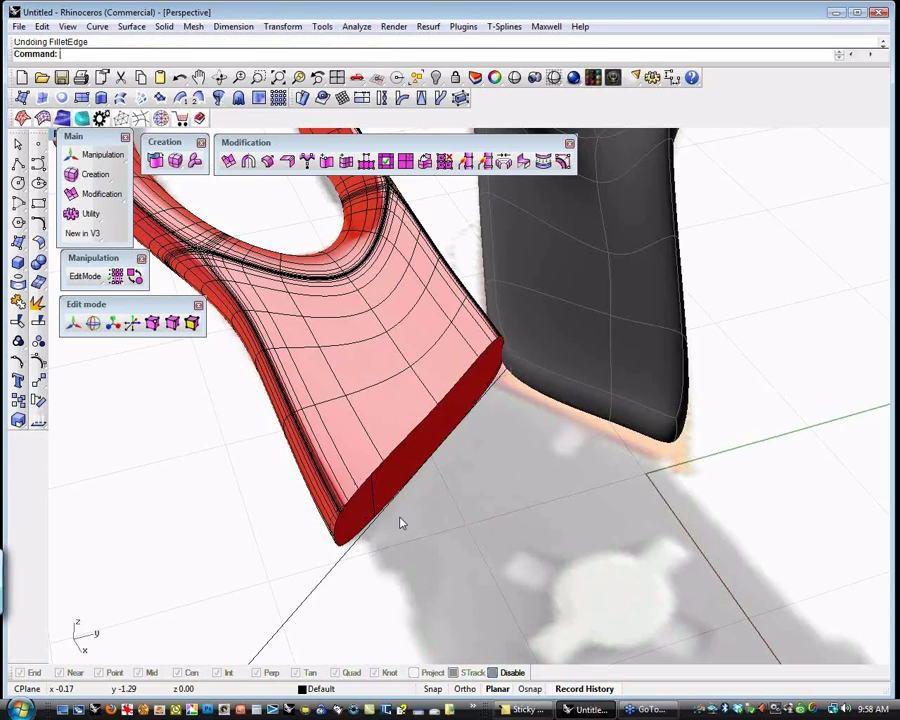
- Try to fillet the edges around the lower handle's flat cut end with a radius of 0.02
scroll(350, 512, up, 4)
right_click(355, 517)
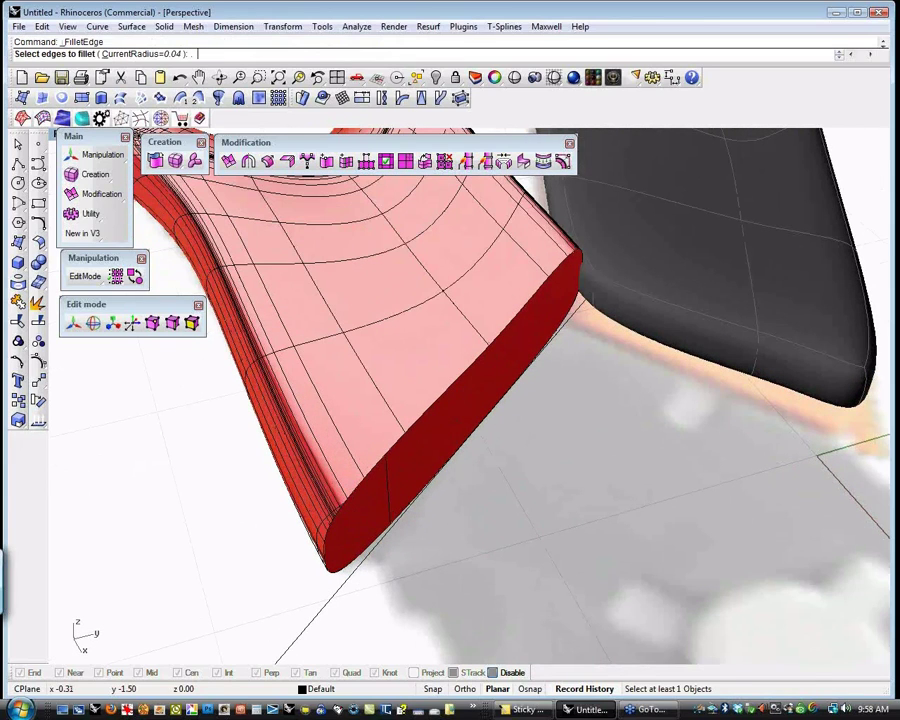
text(.02)
key(Return)
click(337, 518)
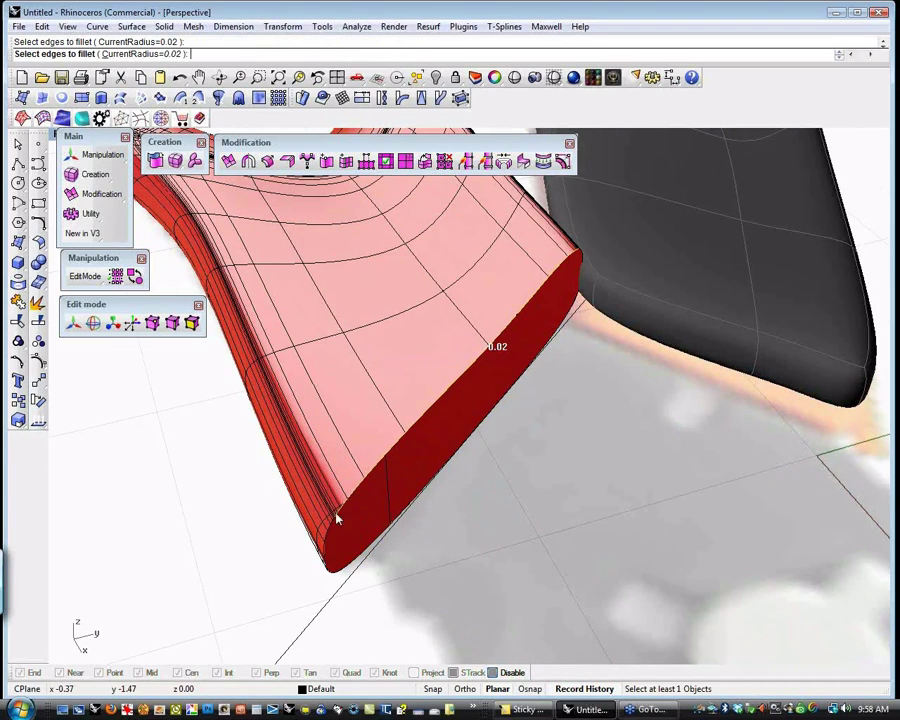
click(341, 558)
click(485, 425)
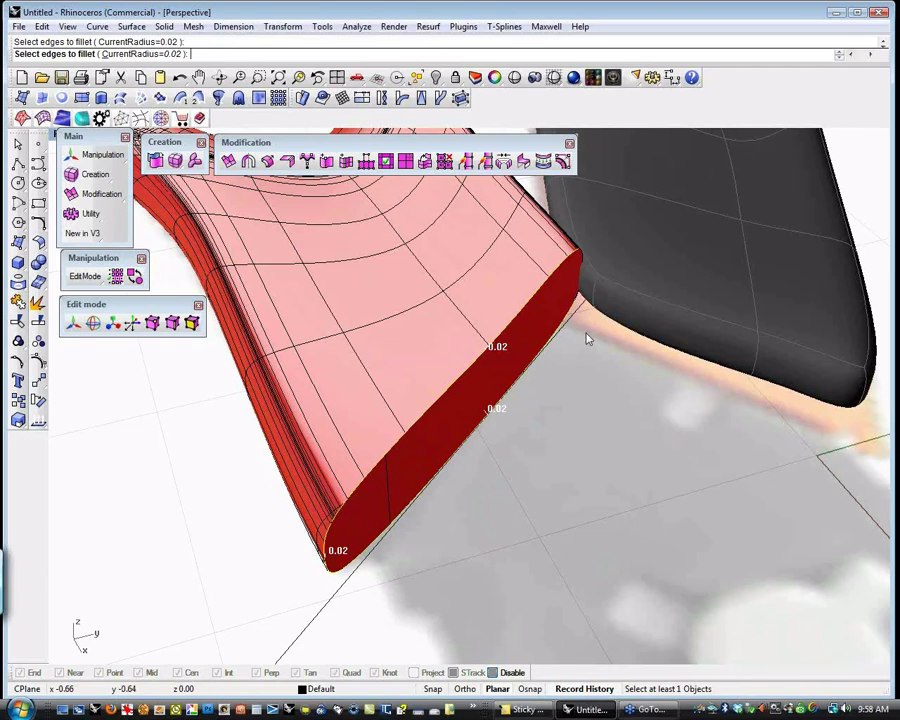
key(Return)
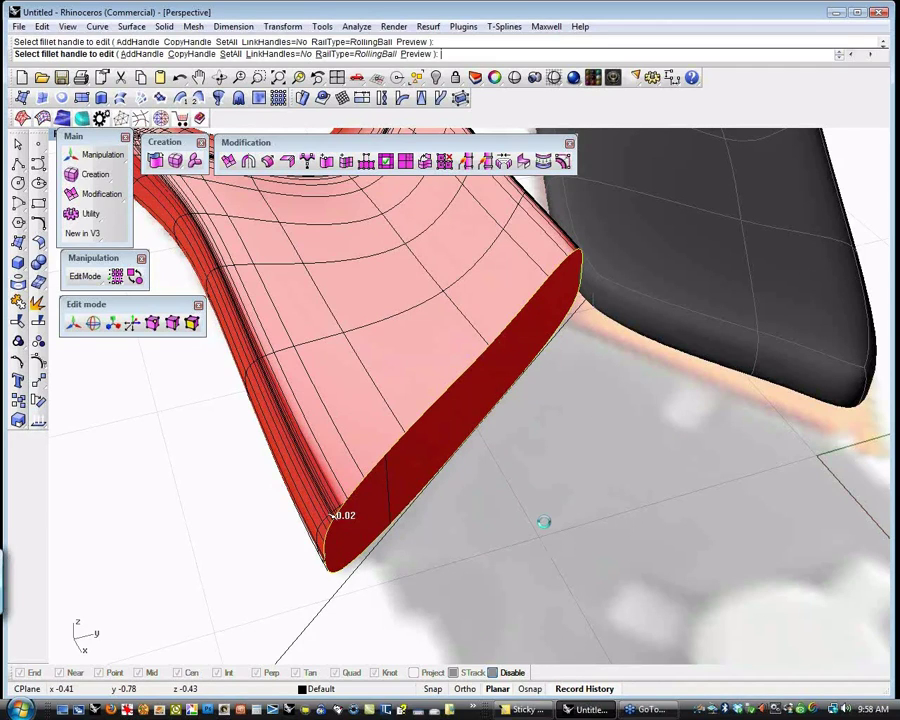
key(Return)
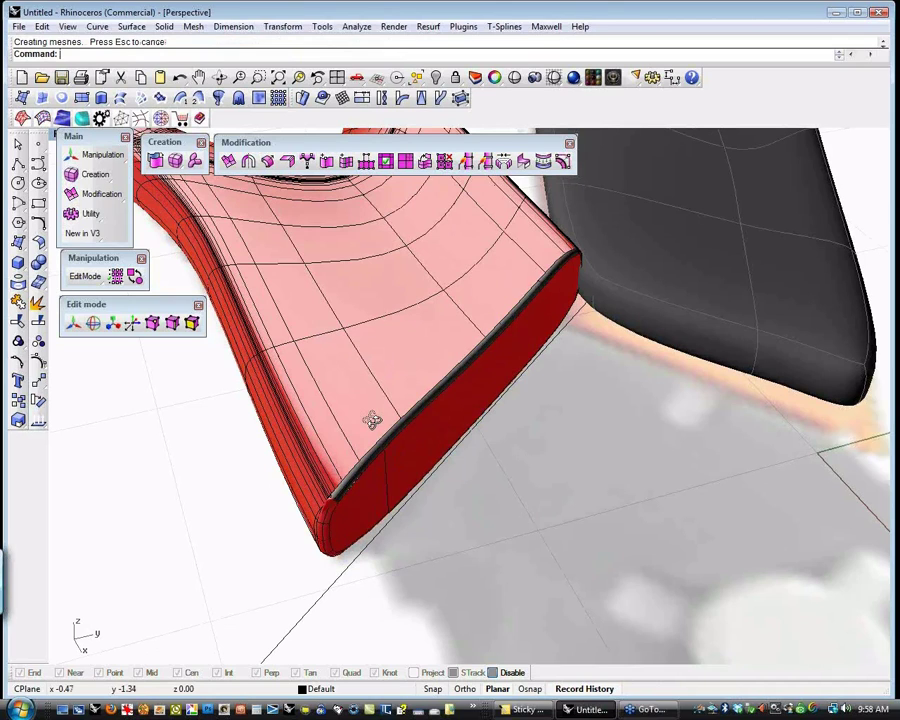
scroll(371, 420, up, 5)
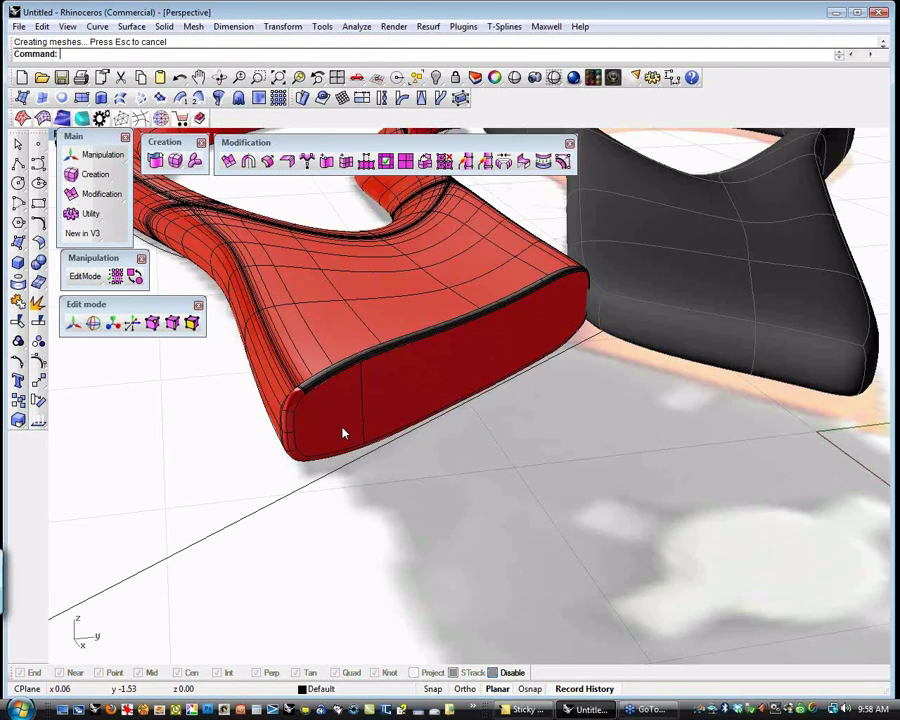
- Undo the 0.02 fillet and fillet the edges around the lower handle's flat cut end with a radius of 0.015
key(Return)
key(Return)
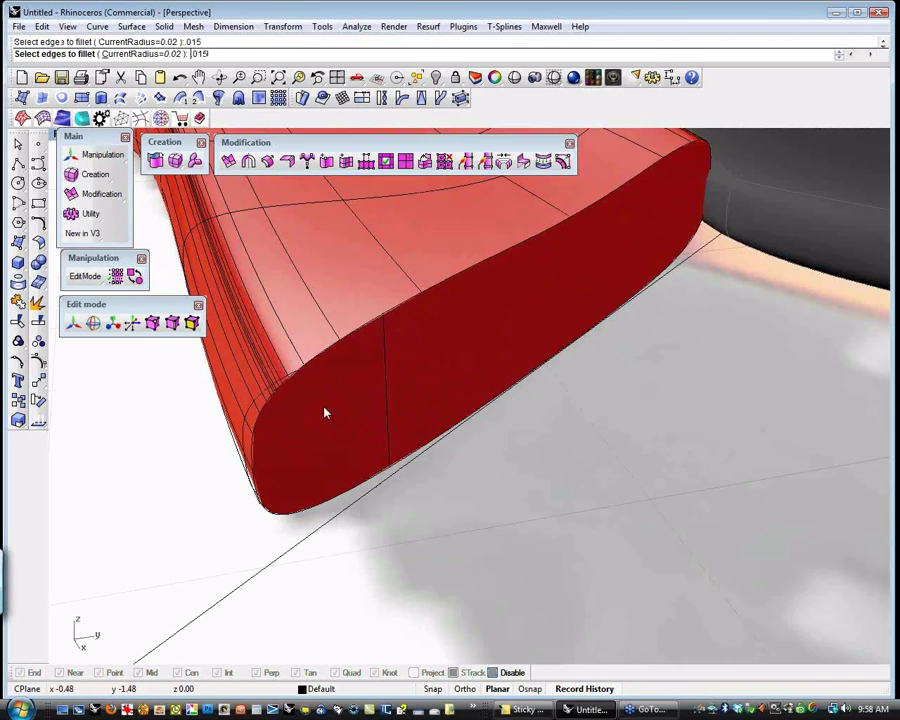
click(272, 396)
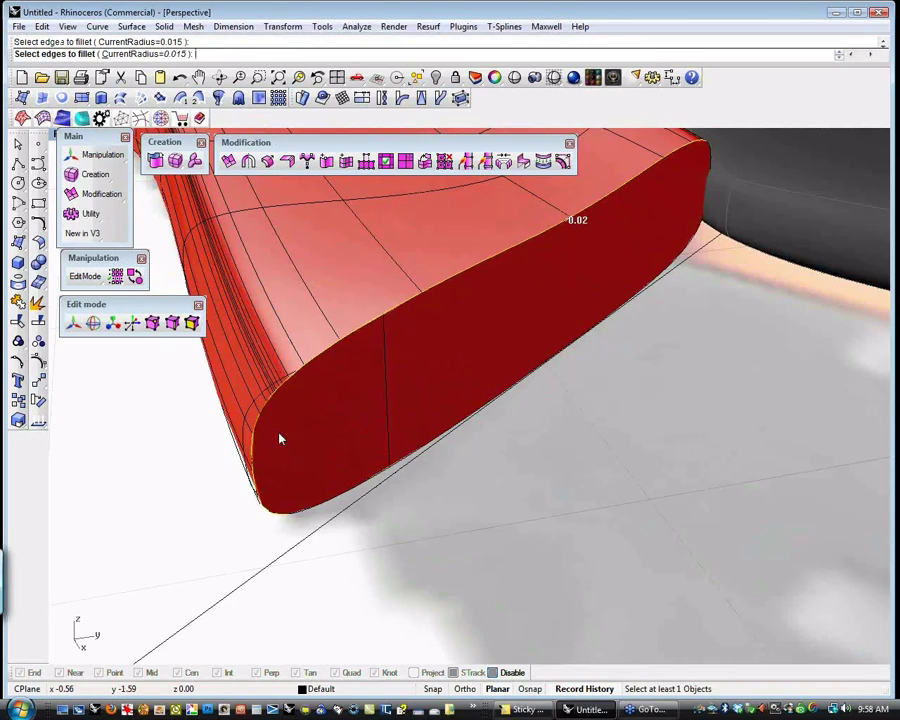
click(262, 466)
click(323, 510)
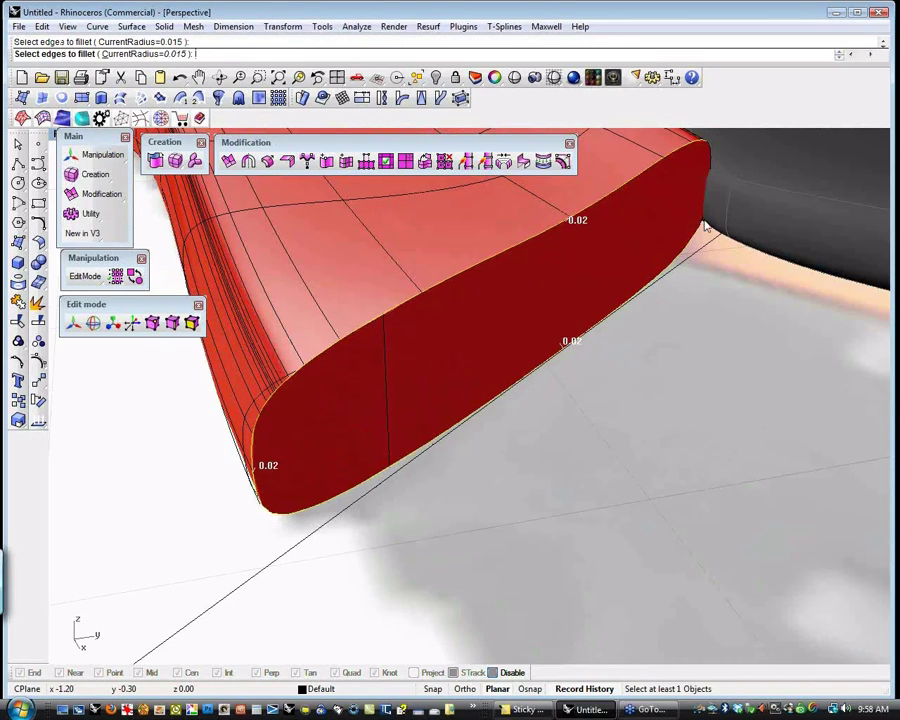
key(Return)
key(Return)
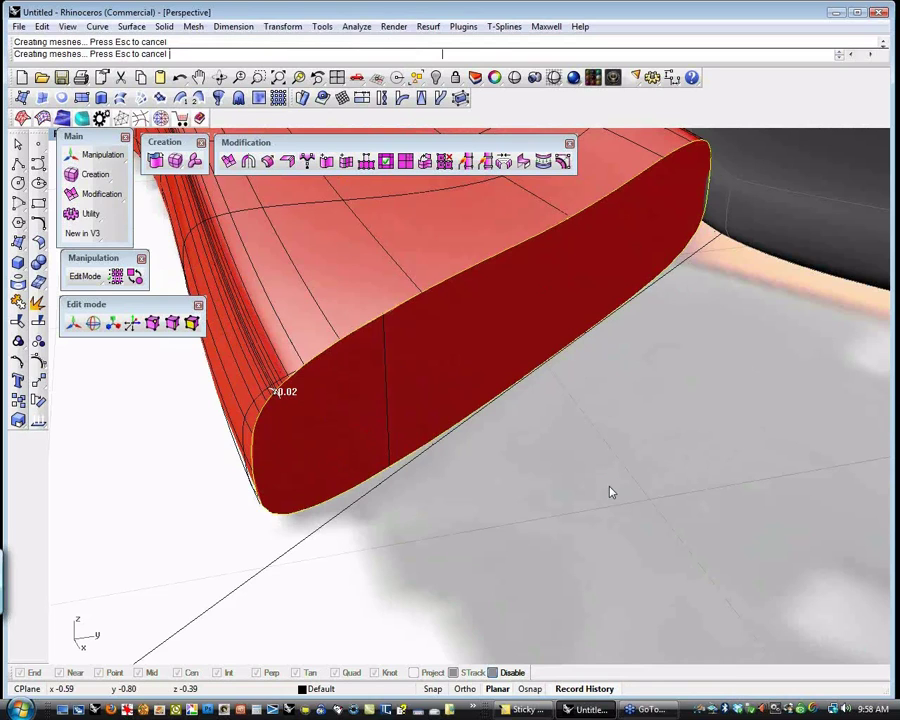
- Check the filleted cut end and the whole lower handle in a temporary shaded preview
right_drag(584, 527, 674, 584)
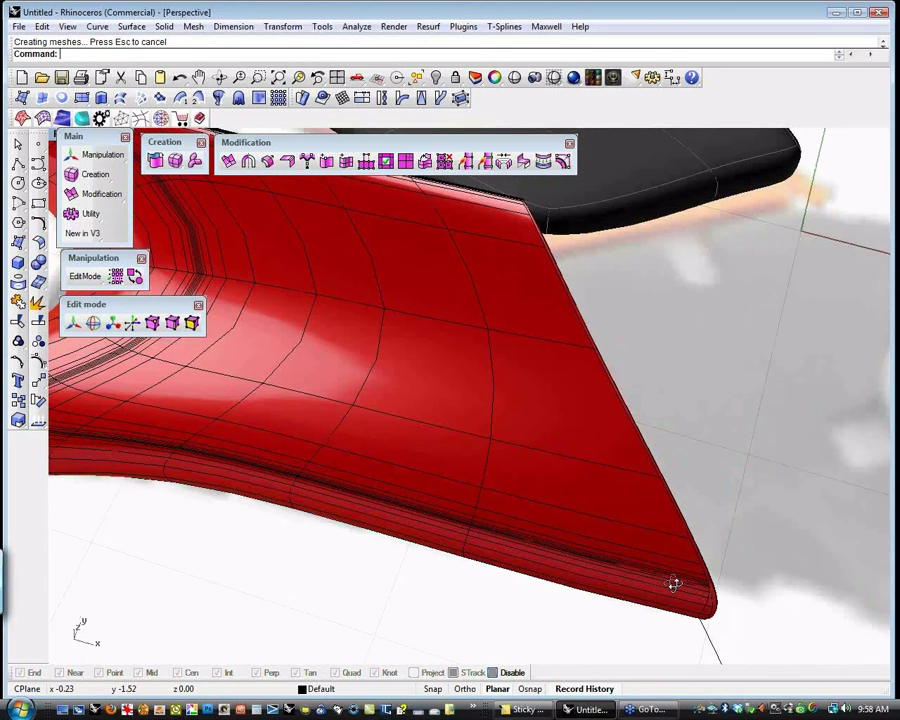
mouse_move(674, 584)
right_down()
mouse_move(438, 512)
mouse_move(365, 509)
mouse_move(398, 509)
mouse_move(348, 446)
mouse_move(408, 453)
right_up()
scroll(405, 445, up, 5)
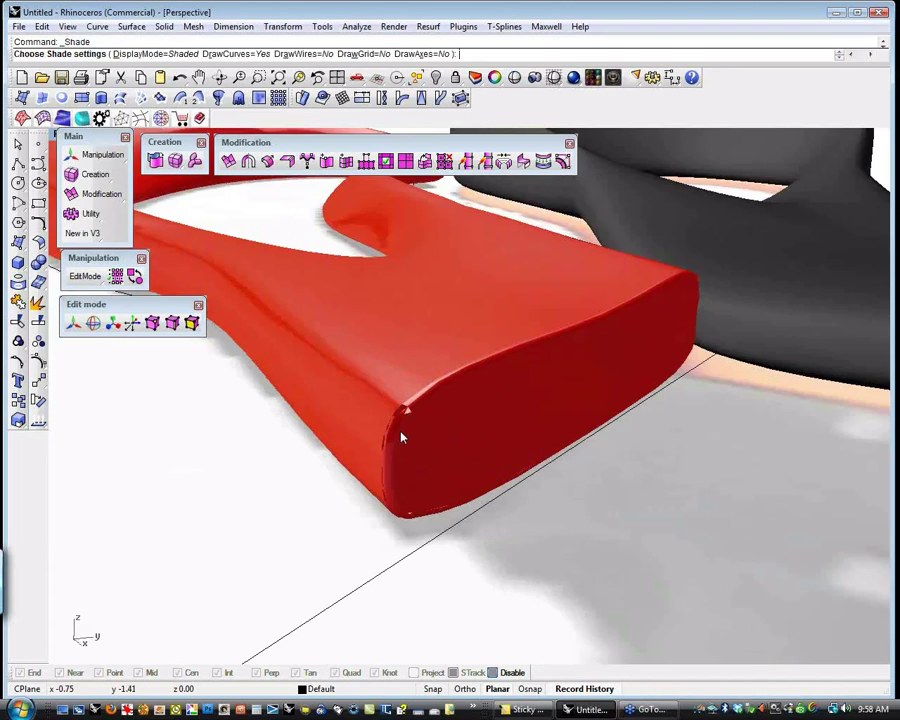
scroll(401, 437, down, 1)
scroll(401, 437, down, 6)
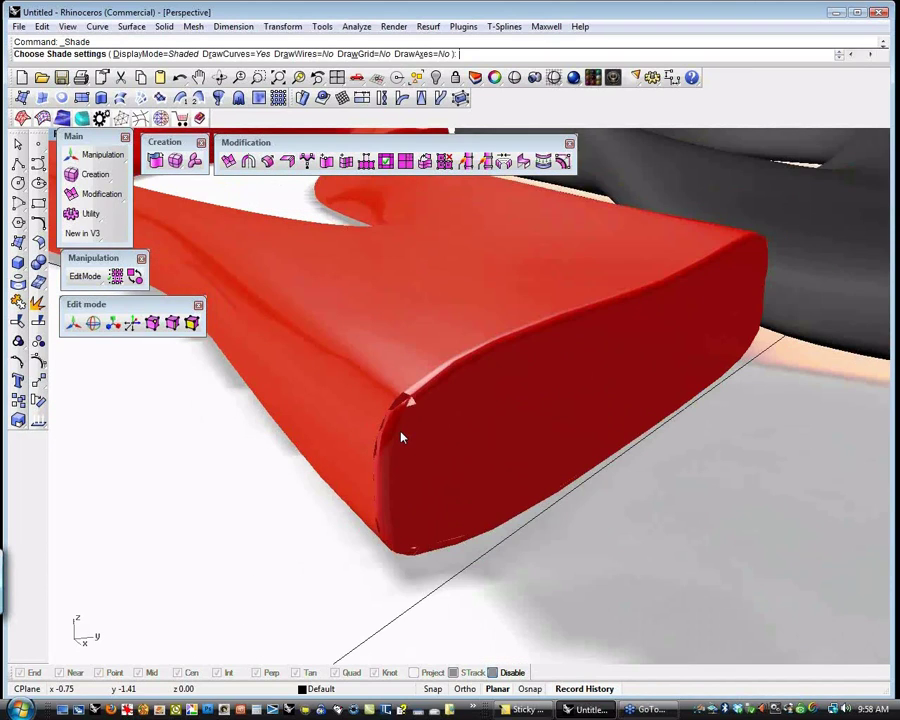
right_drag(354, 403, 422, 320)
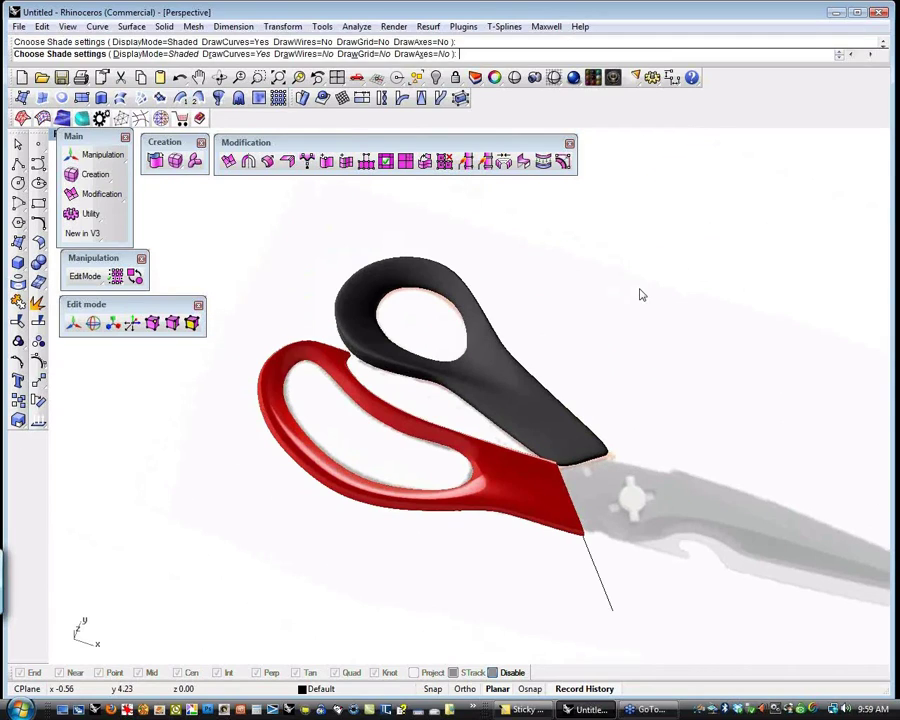
key(Escape)
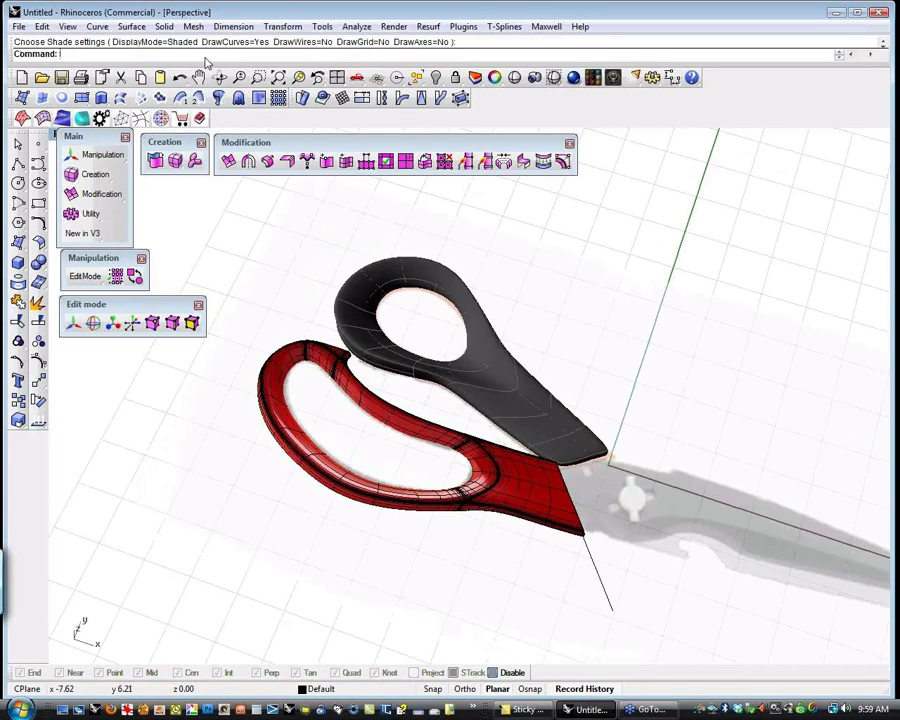
- Unlock the upper handle and start a temporary shaded preview of both handles
text(Unlock)
key(Return)
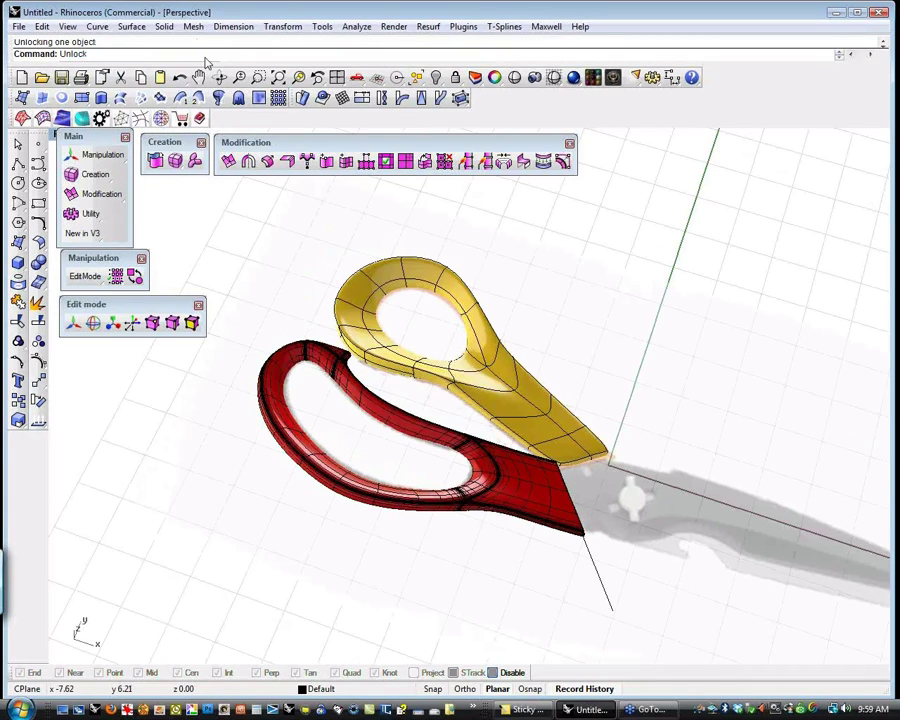
middle_click(570, 291)
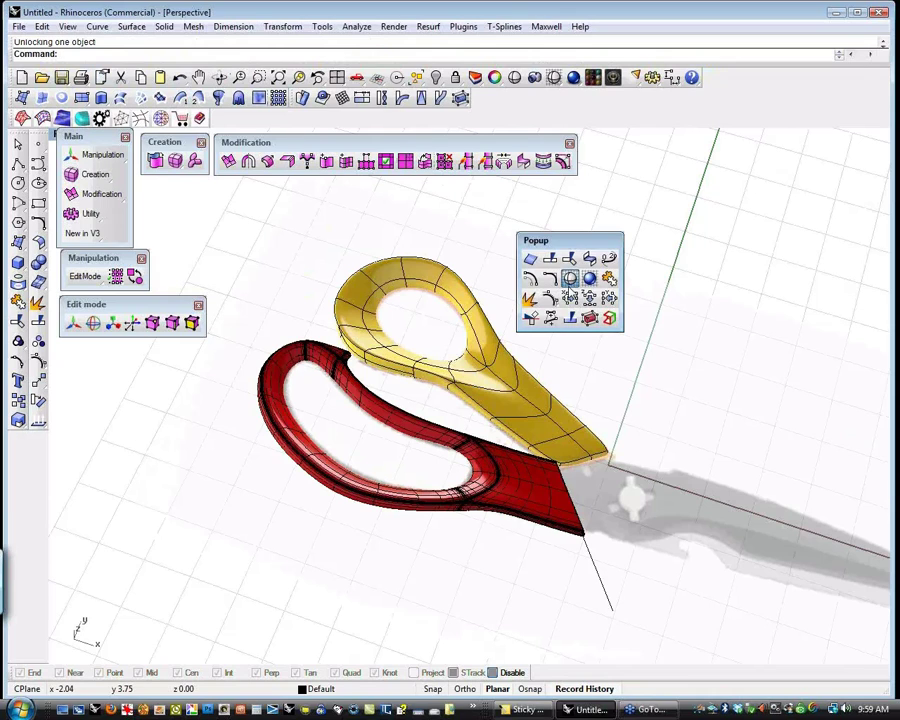
click(514, 77)
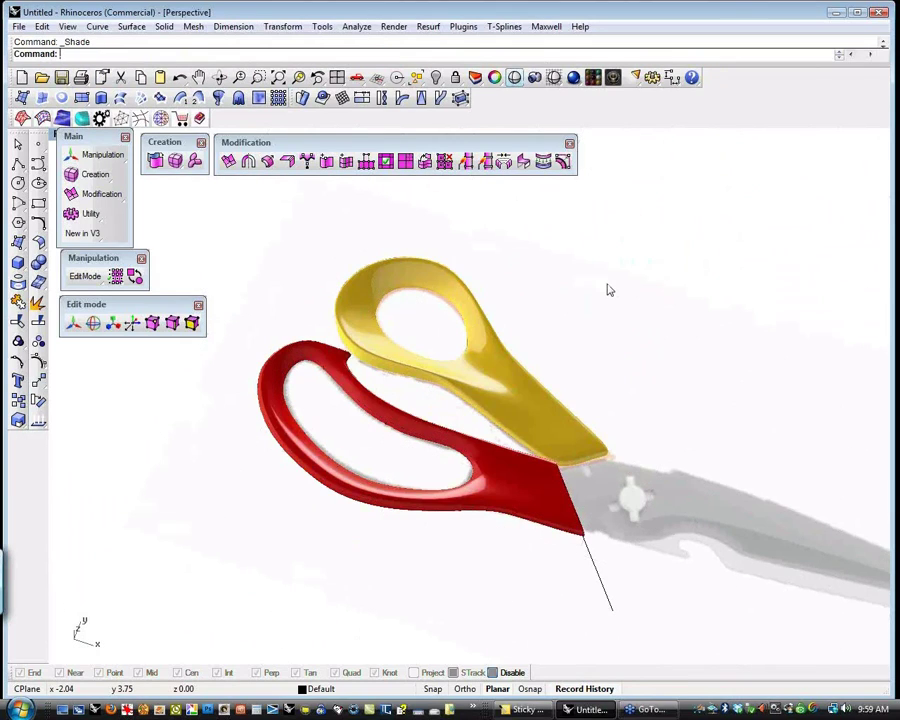
- Examine both handles against the scissors image from above and from the blade end, and close the shaded preview
right_drag(608, 290, 572, 316)
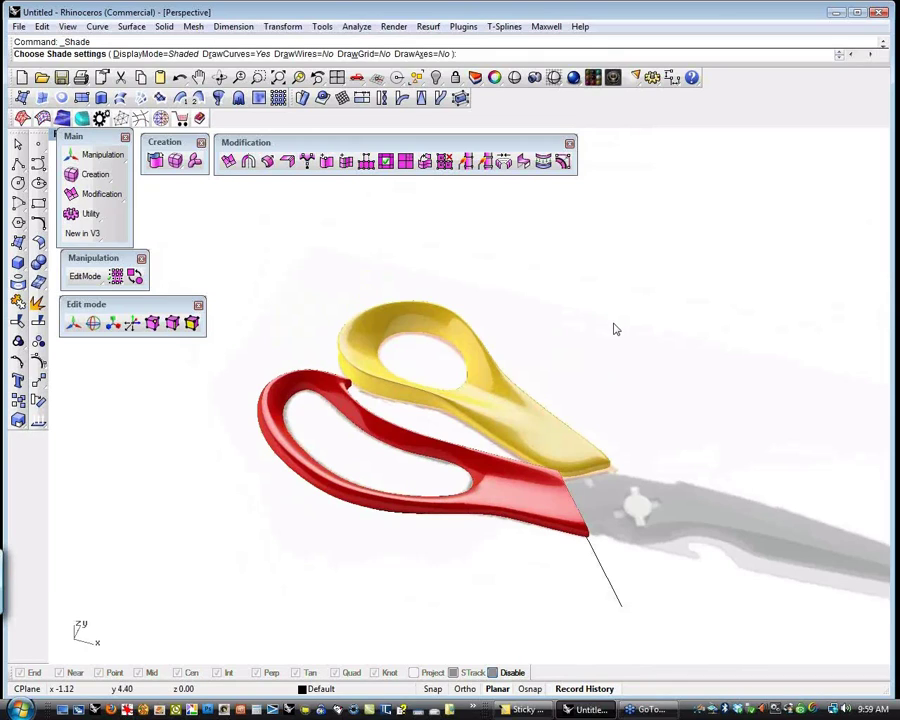
right_drag(587, 317, 601, 468)
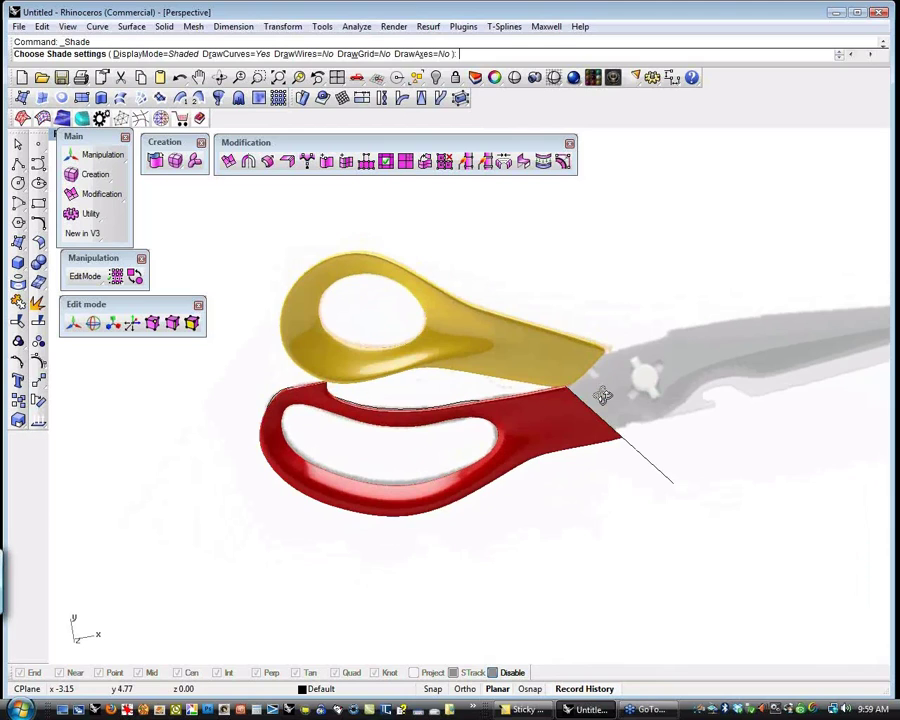
right_drag(602, 396, 634, 445)
scroll(630, 465, up, 1)
scroll(552, 438, up, 1)
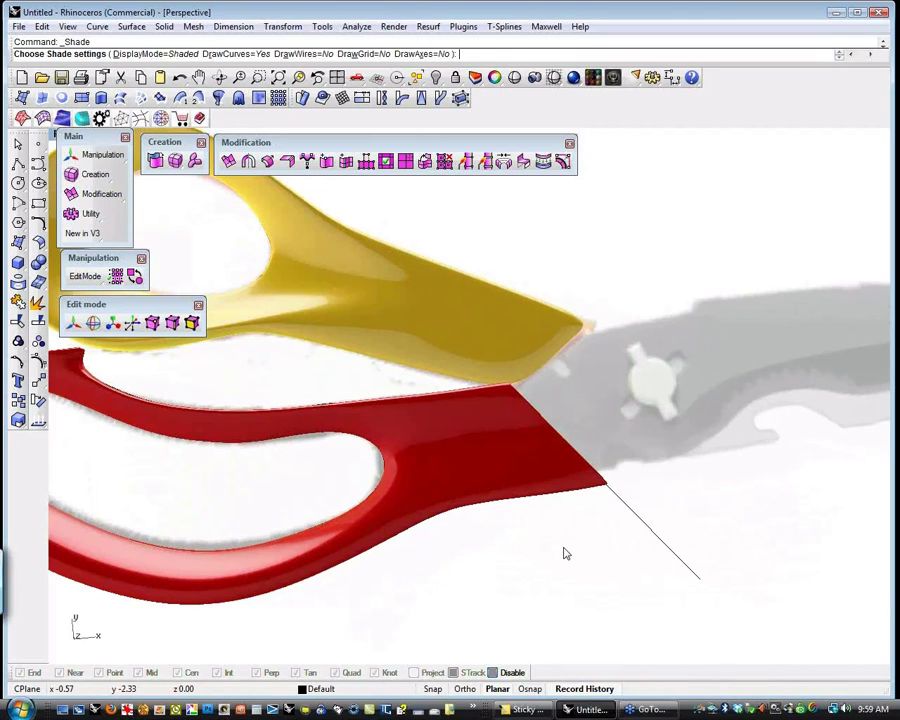
scroll(564, 552, down, 1)
scroll(564, 553, down, 1)
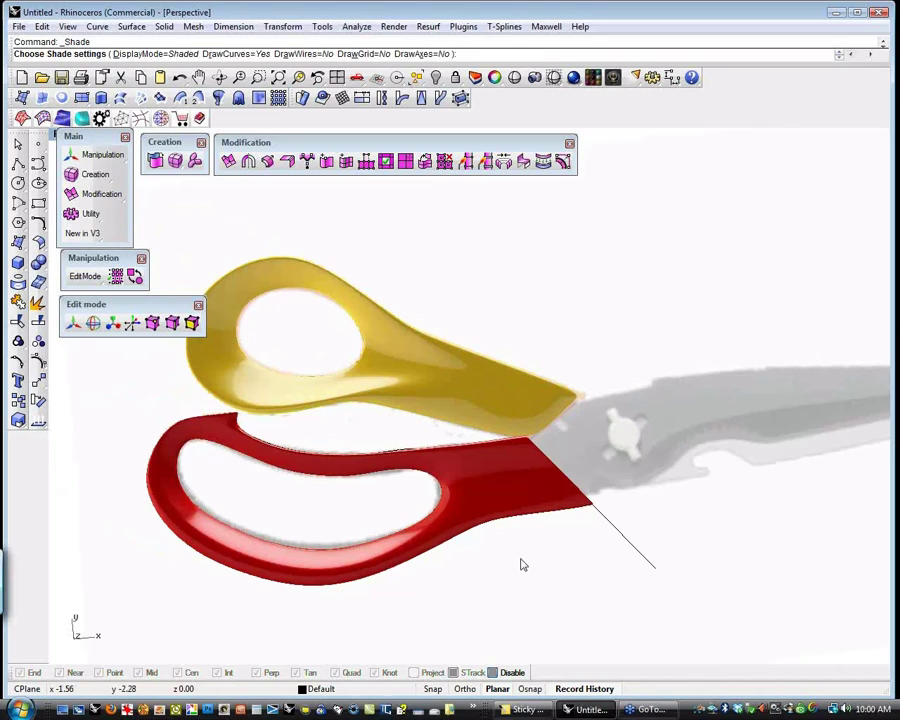
scroll(501, 536, down, 2)
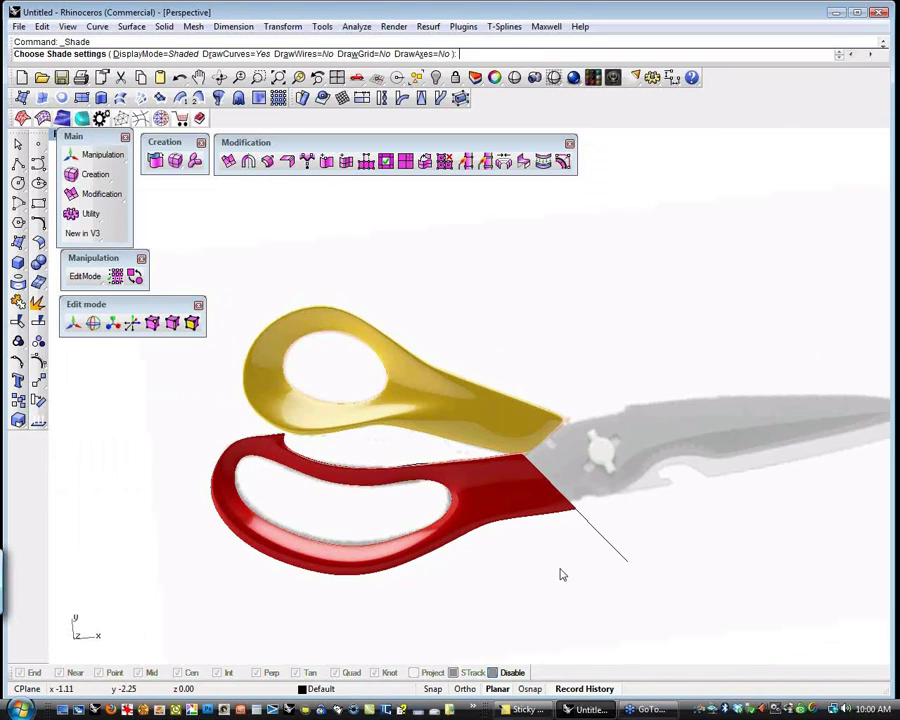
right_drag(562, 574, 503, 499)
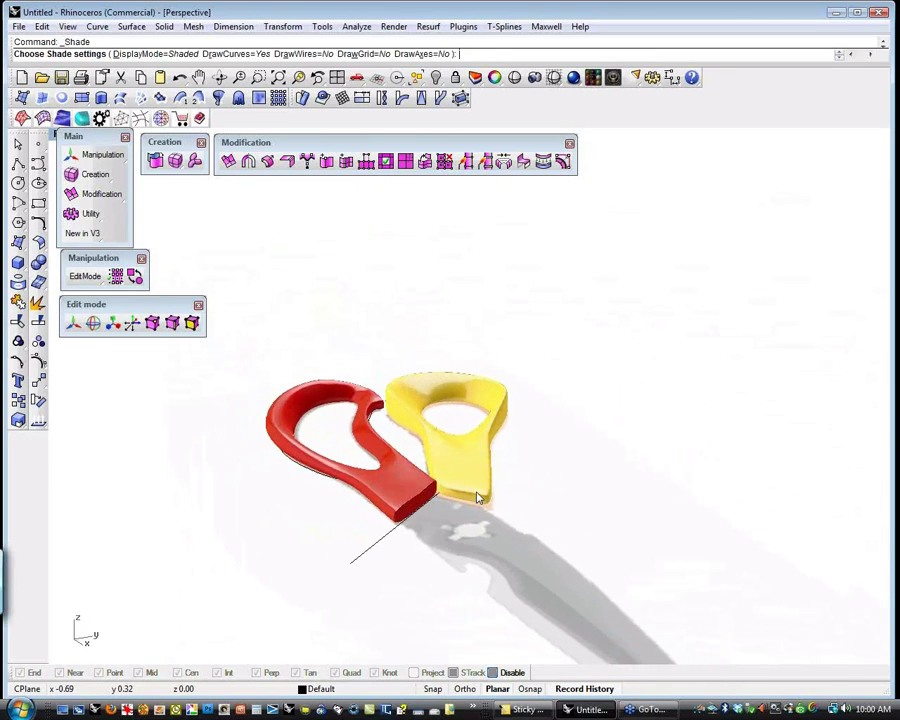
scroll(476, 490, up, 4)
right_click(236, 397)
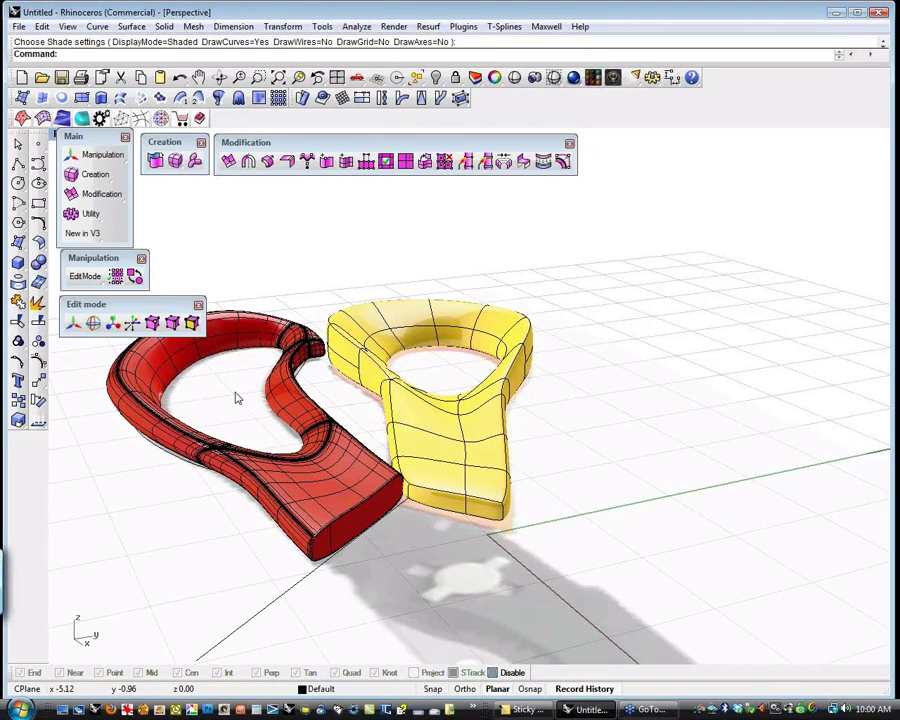
- Show all hidden objects and isolate the lower handle's uncut T-spline surface by hiding everything else
text(v)
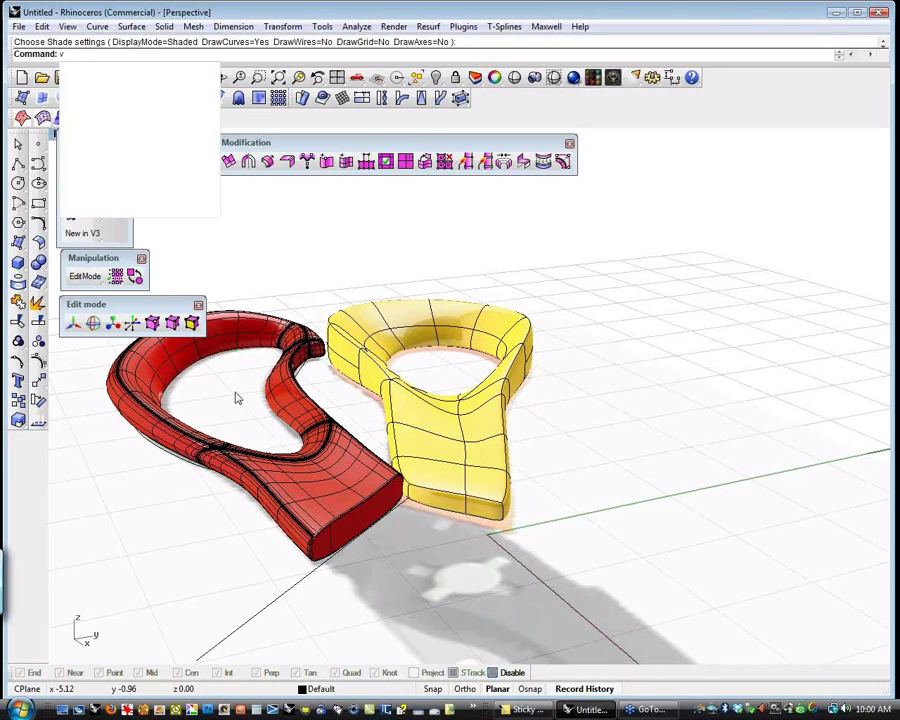
key(Return)
key(ctrl+a)
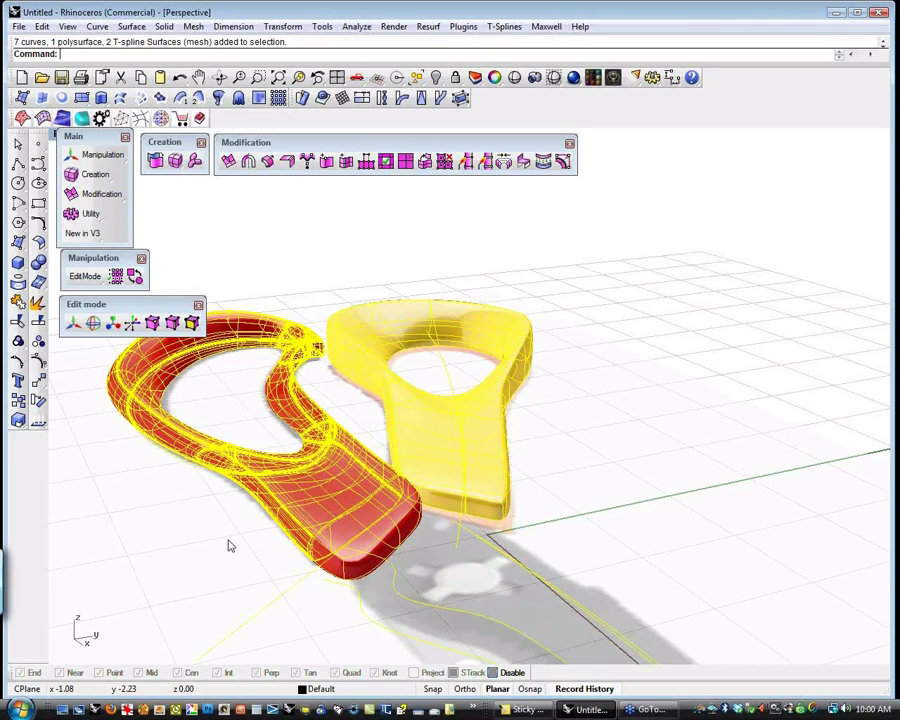
key(Escape)
click(358, 564)
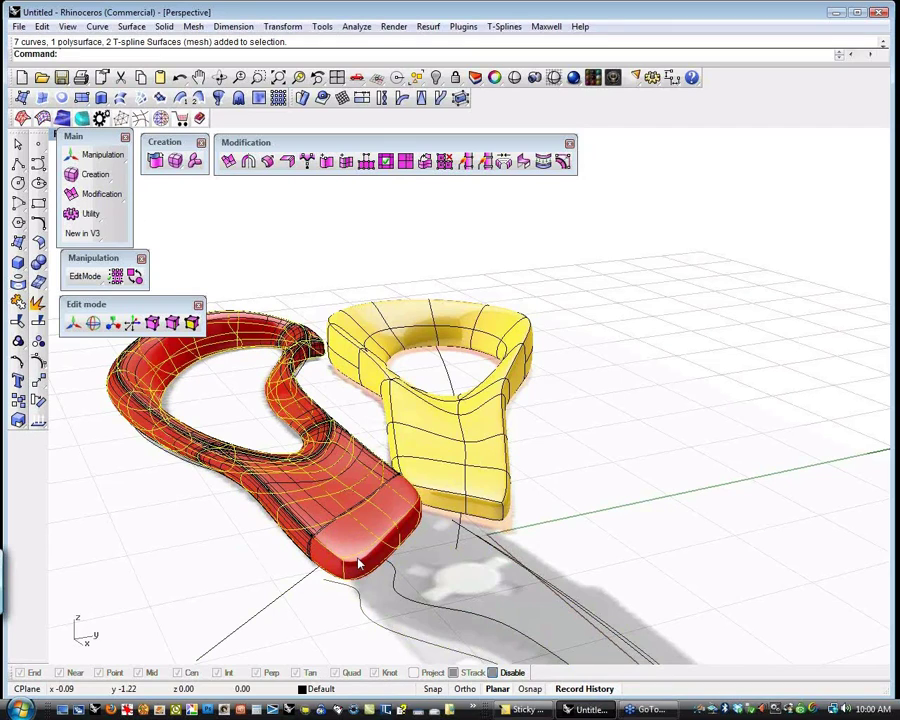
shift+right_drag(279, 557, 434, 572)
text(hide)
key(Return)
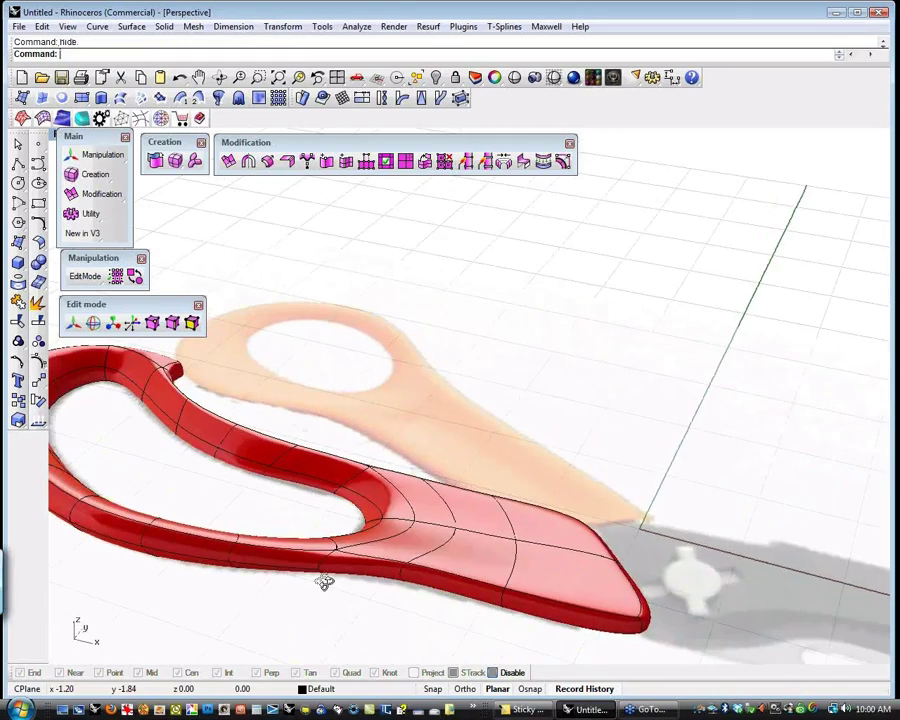
right_drag(324, 582, 292, 555)
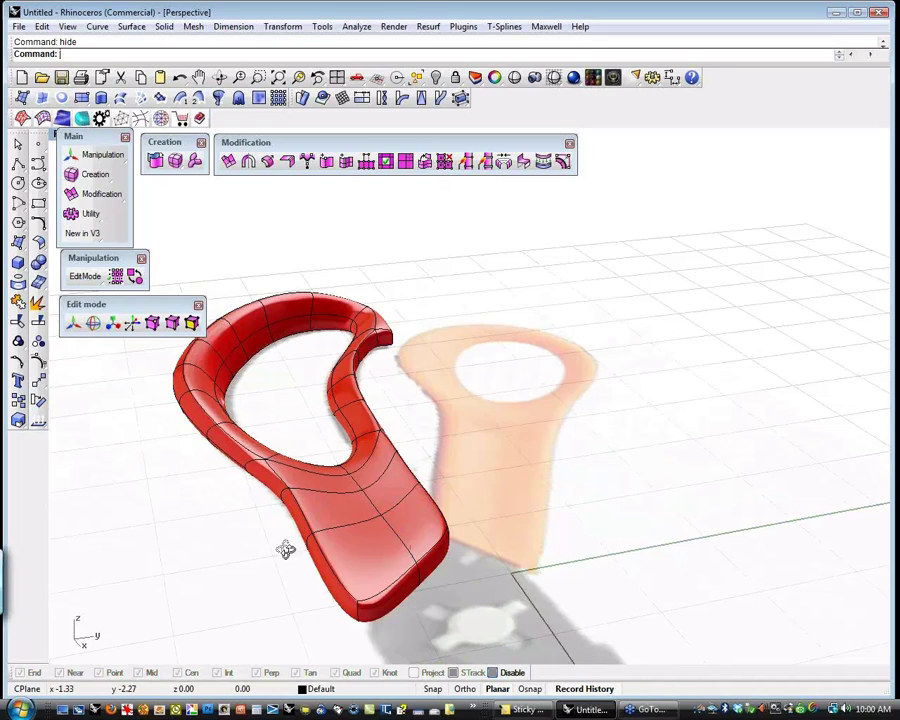
right_drag(285, 546, 508, 595)
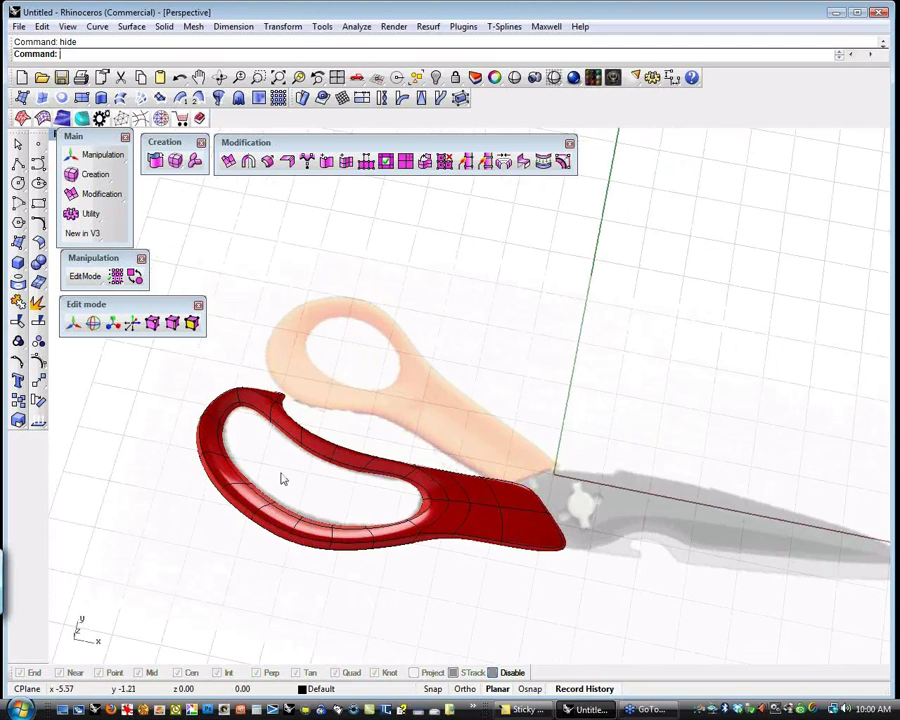
right_drag(487, 594, 420, 554)
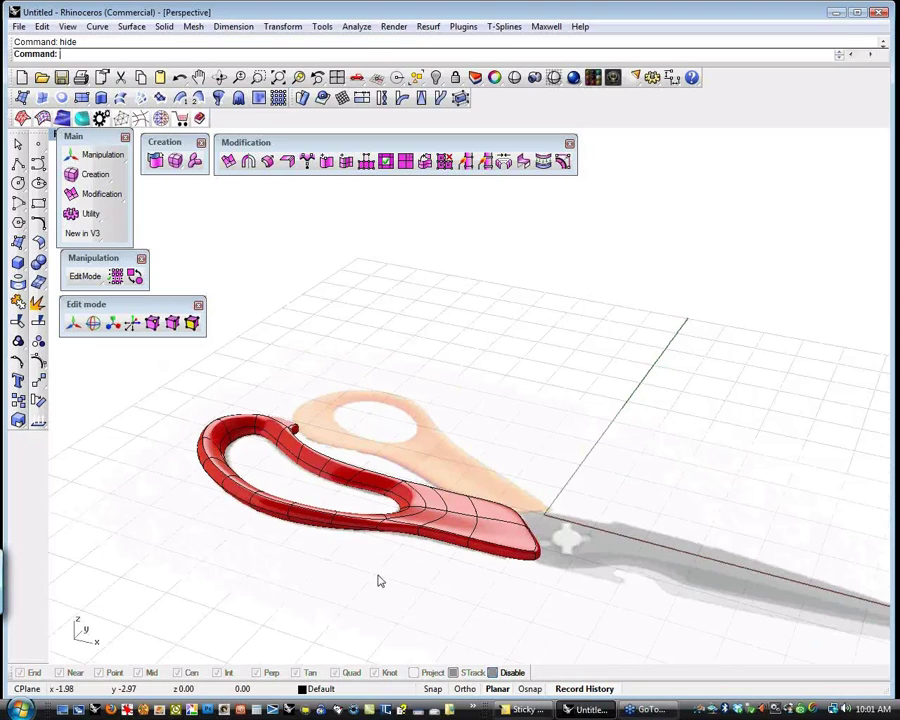
click(650, 711)
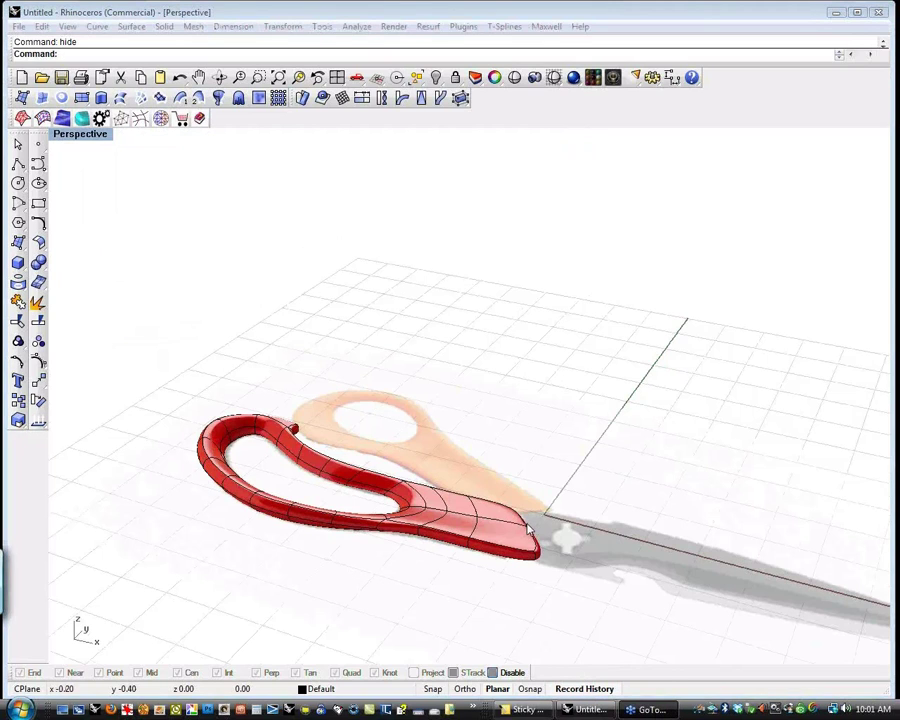
- Show all hidden objects and hide the lower handle's cut polysurface, keeping its T-spline surface displayed
right_drag(585, 430, 542, 448)
key(ctrl+alt+h)
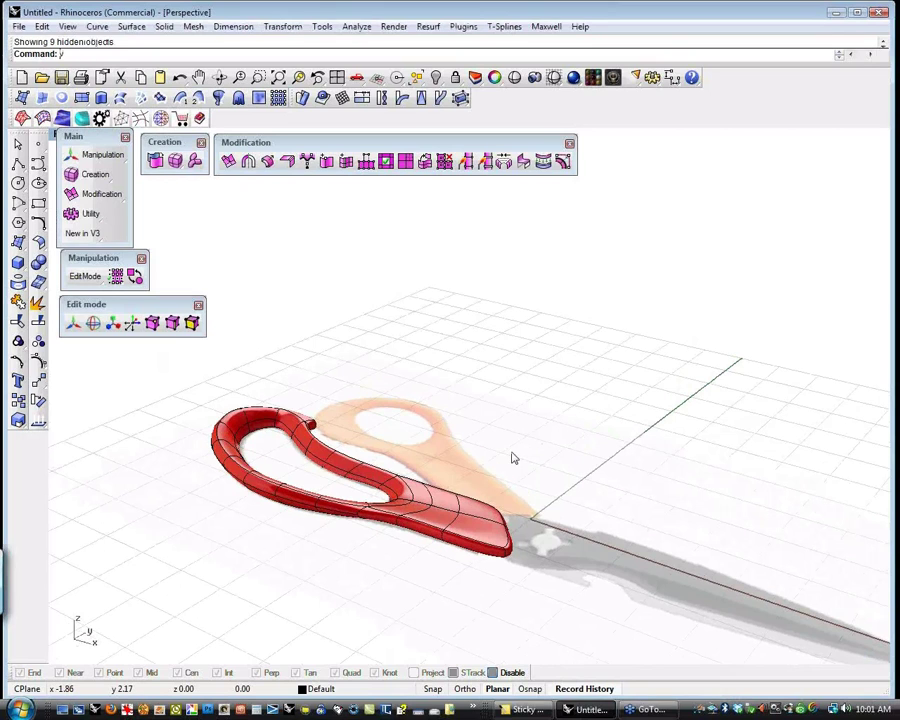
click(462, 545)
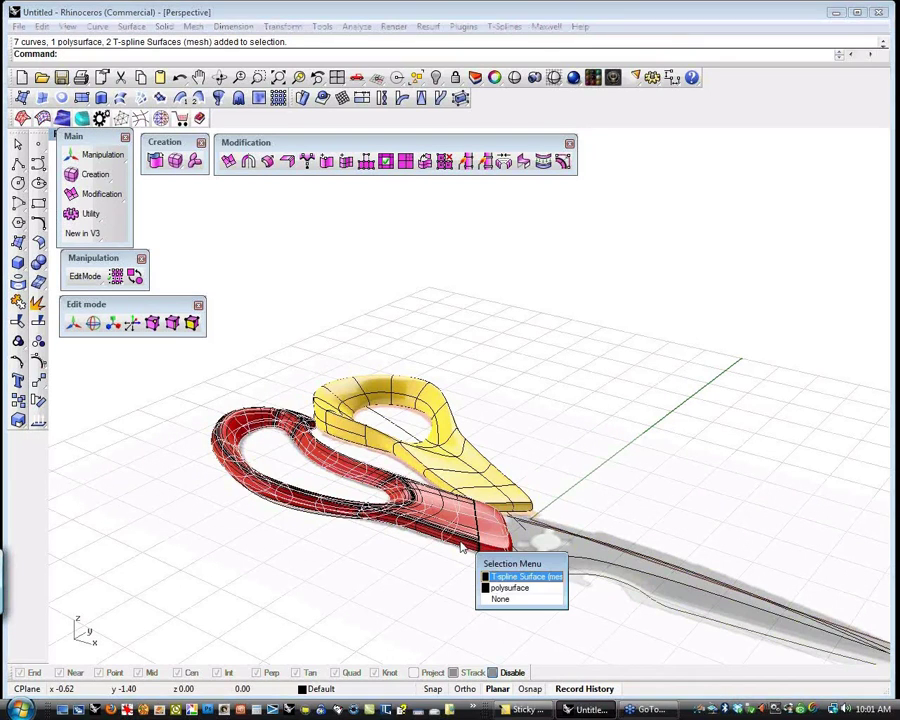
click(509, 587)
key(ctrl+h)
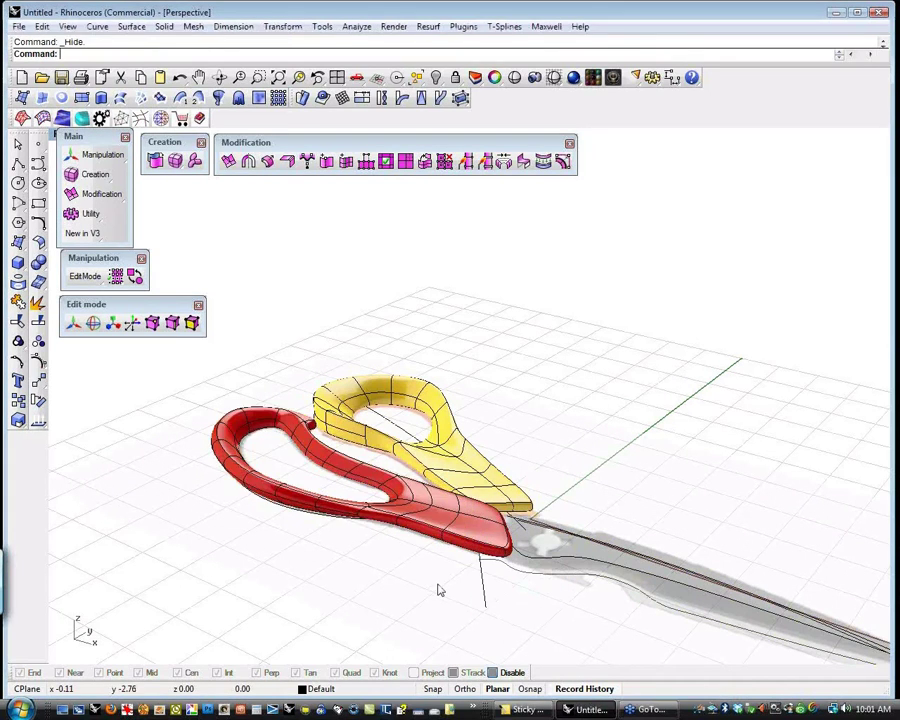
right_drag(350, 527, 388, 500)
key(Return)
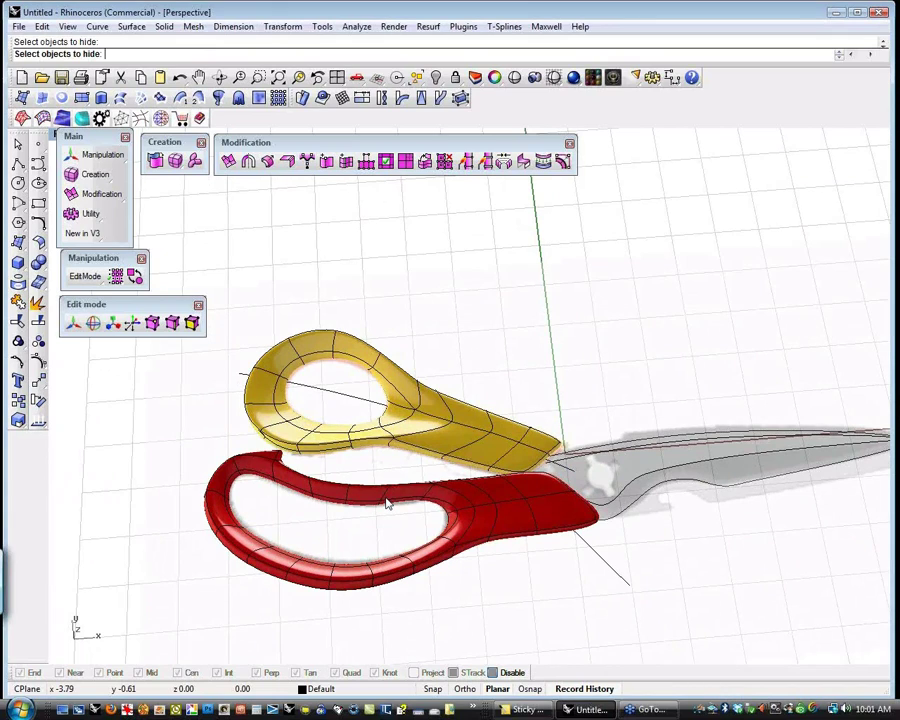
text(t)
key(Return)
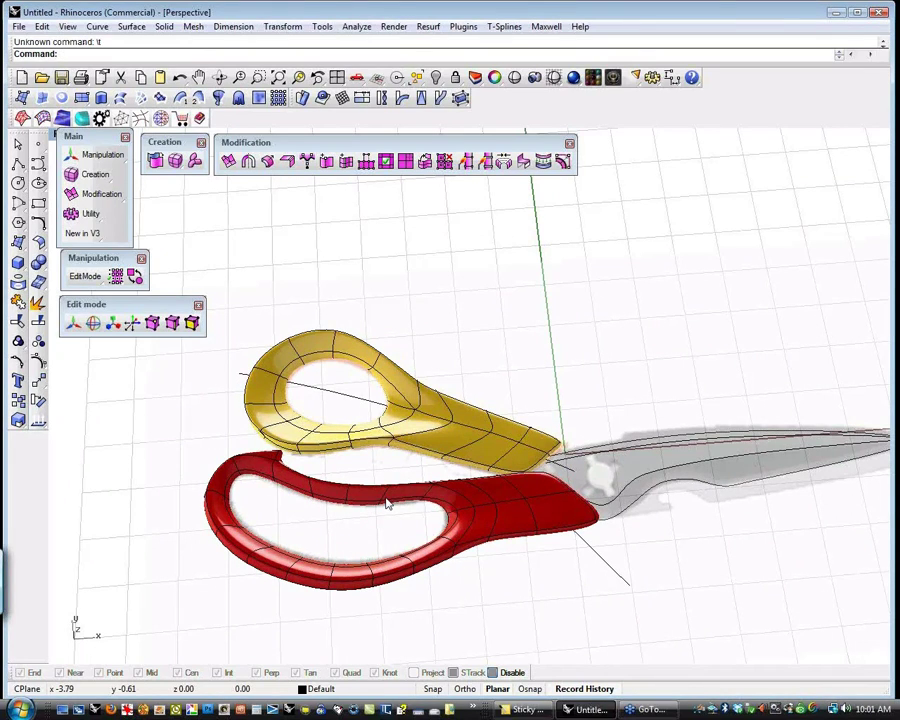
- Draw a straight polyline segment 1 unit long across the short width of the upper handle's finger hole
right_drag(388, 503, 327, 514)
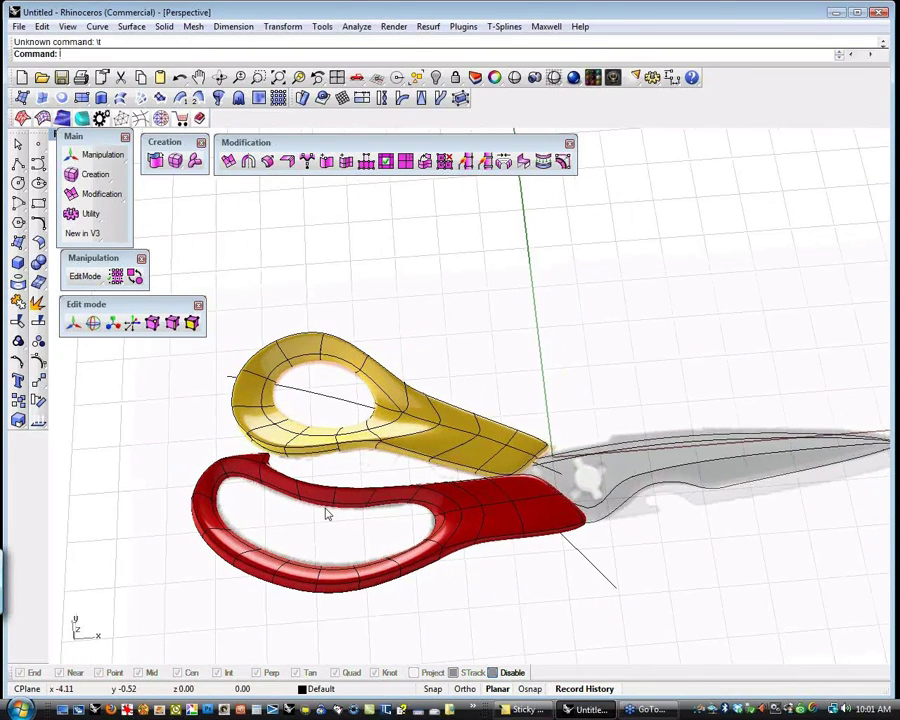
text(top)
key(Return)
scroll(405, 366, up, 5)
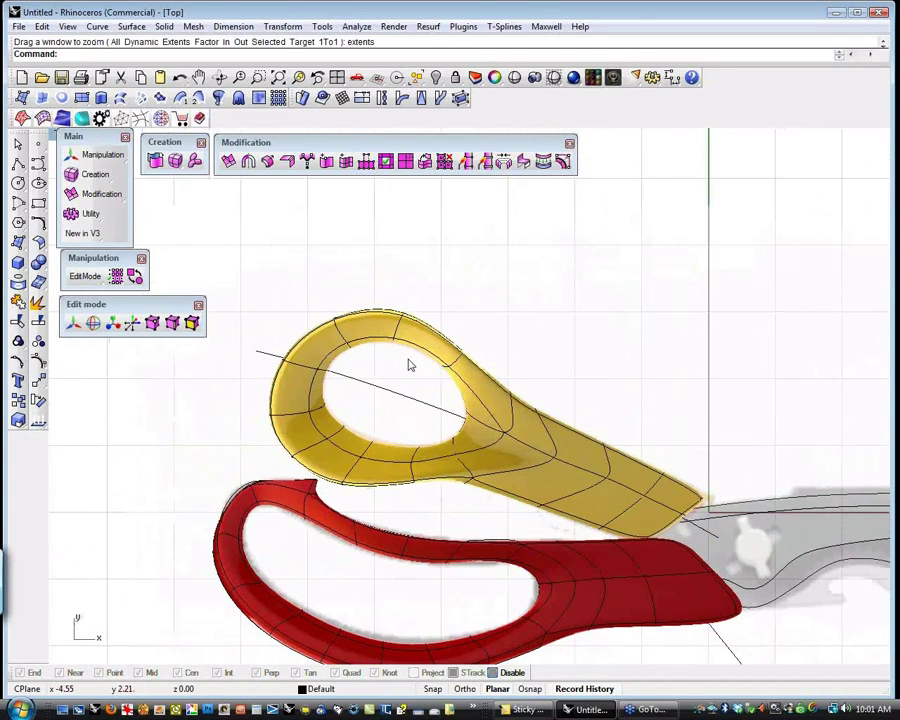
click(18, 163)
click(373, 436)
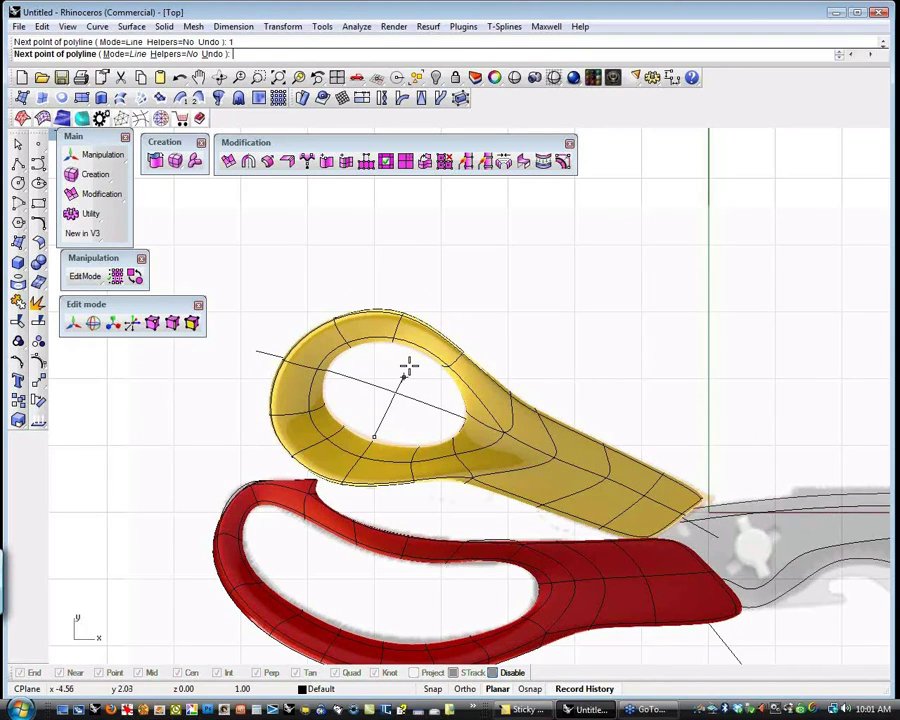
click(403, 378)
key(Return)
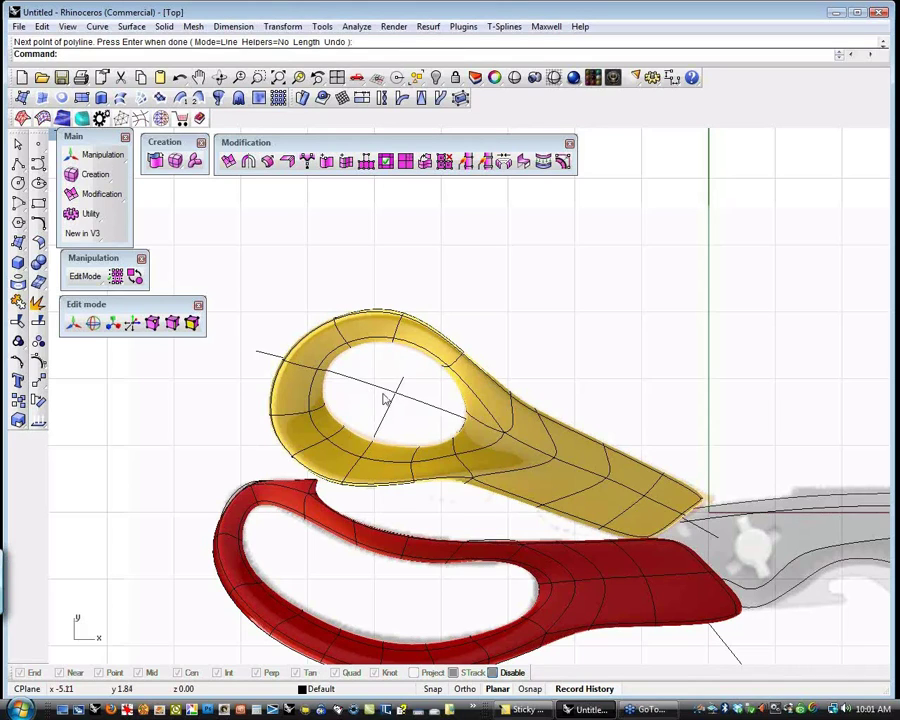
scroll(410, 410, down, 2)
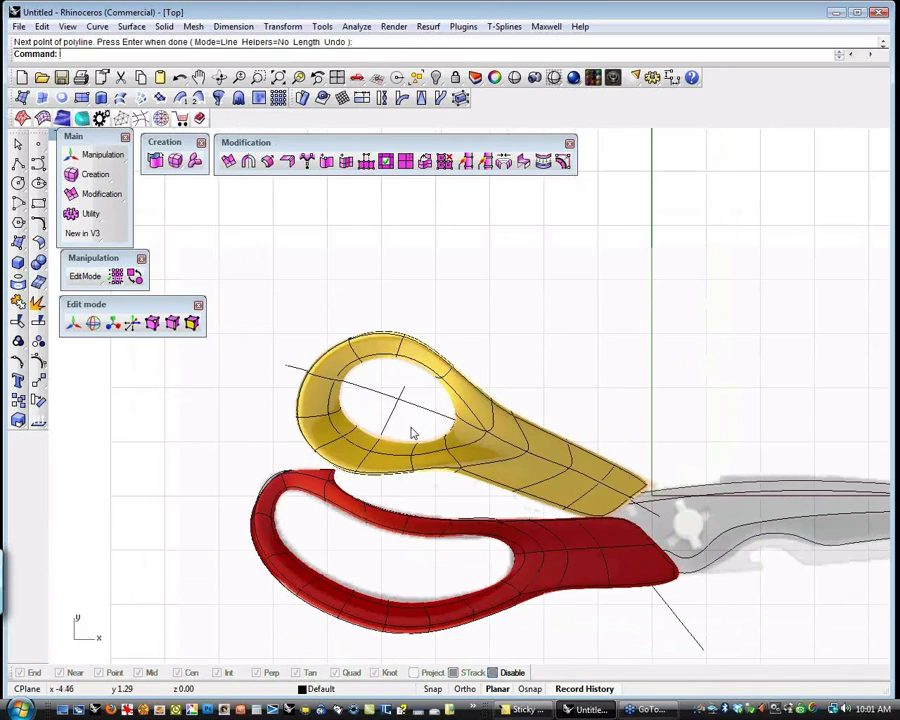
scroll(412, 432, down, 2)
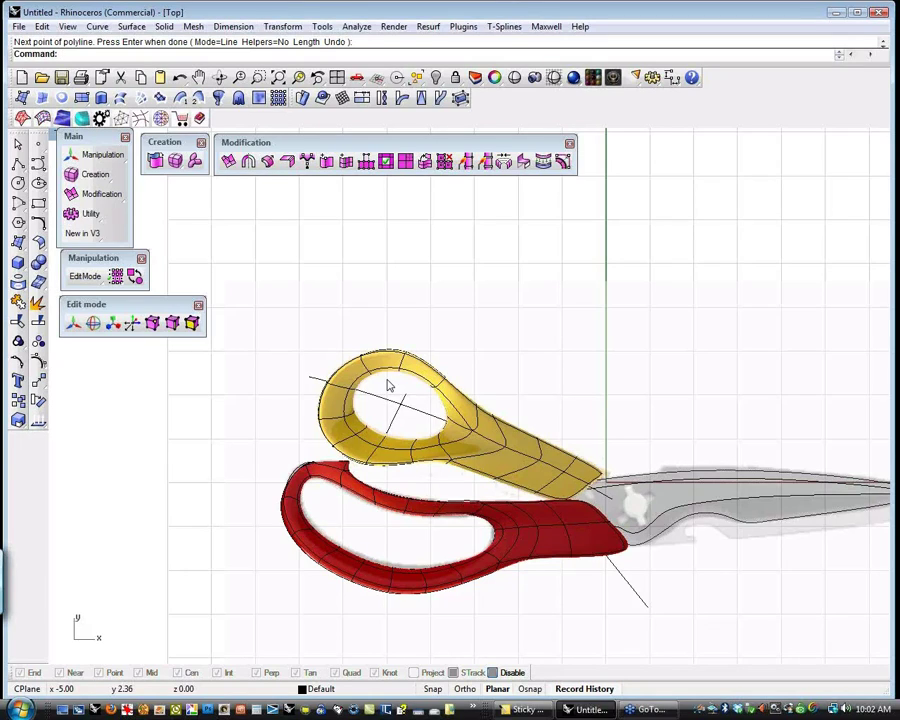
mouse_move(438, 468)
right_down()
mouse_move(376, 421)
mouse_move(445, 467)
right_up()
scroll(361, 411, up, 4)
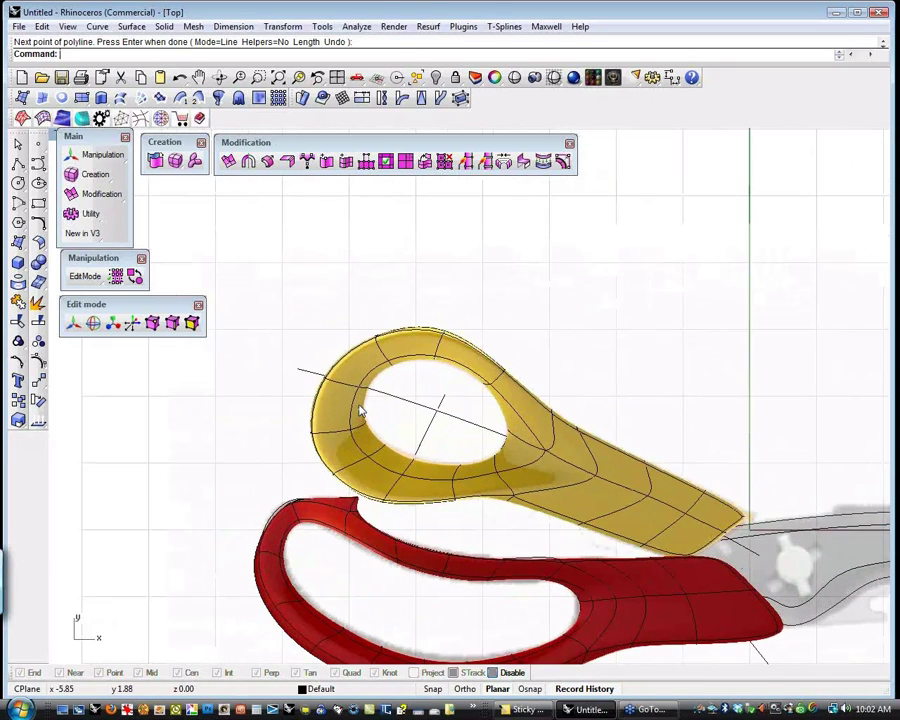
scroll(361, 411, up, 1)
scroll(366, 416, down, 1)
scroll(366, 416, down, 1)
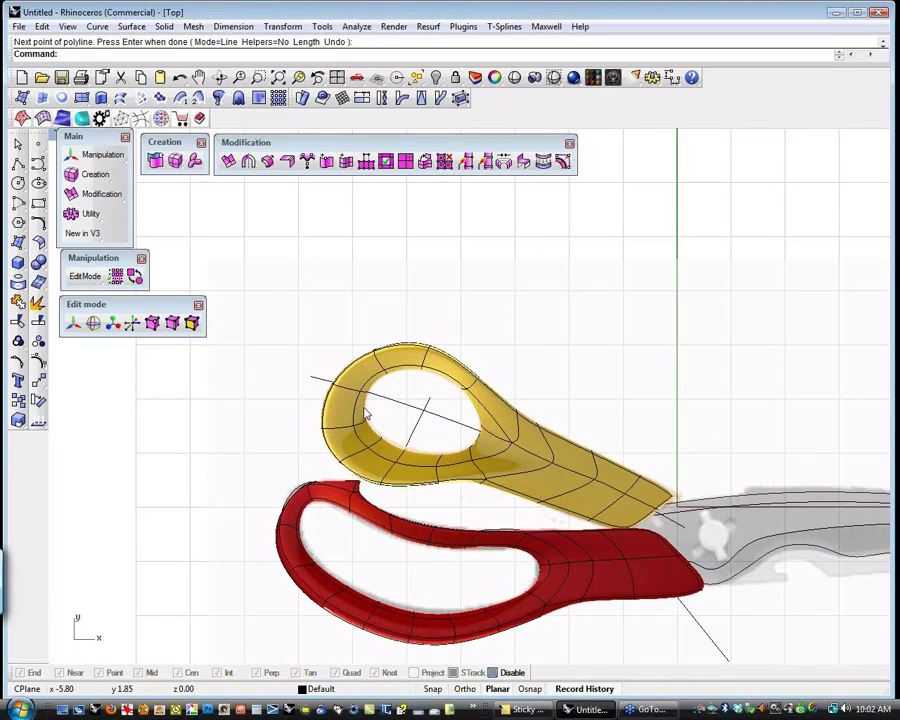
- Select the two T-spline vertices at the lower handle's rear corner with the translate manipulator, and clear the selection
text(a)
key(Escape)
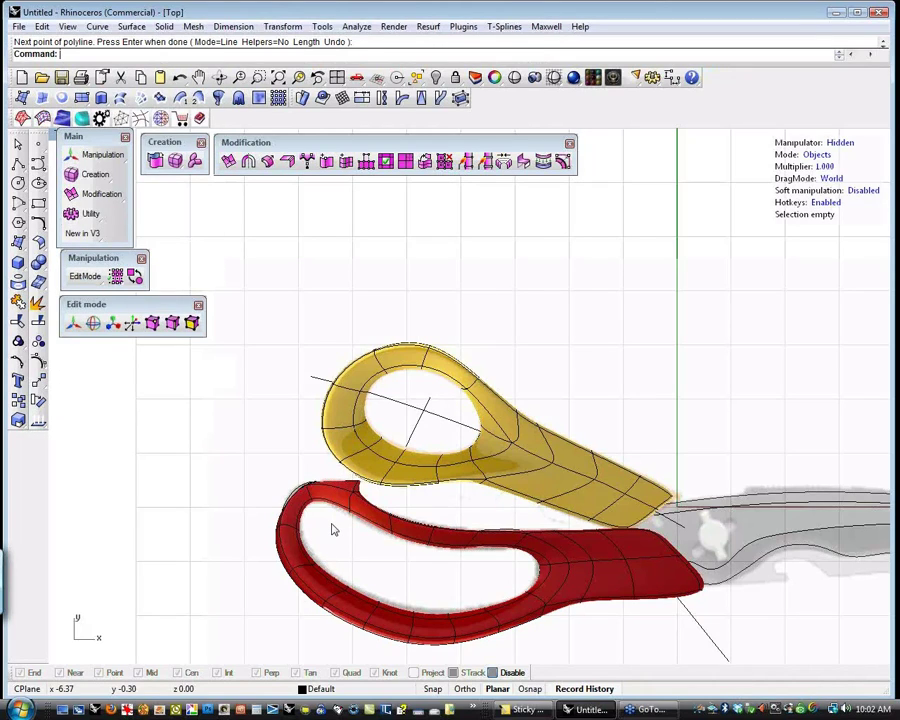
key(v)
drag(294, 469, 316, 495)
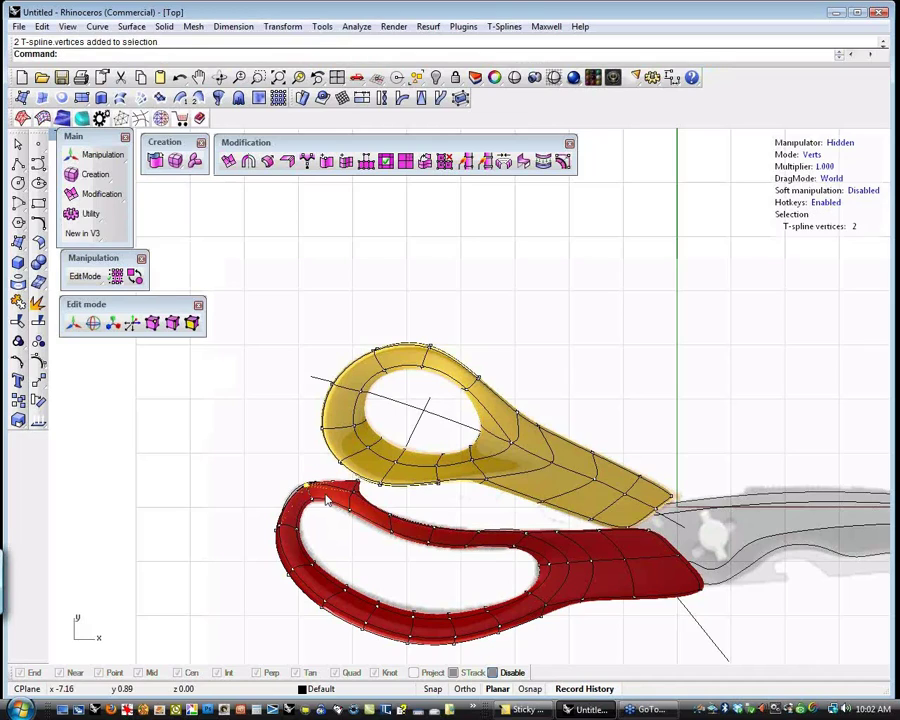
key(w)
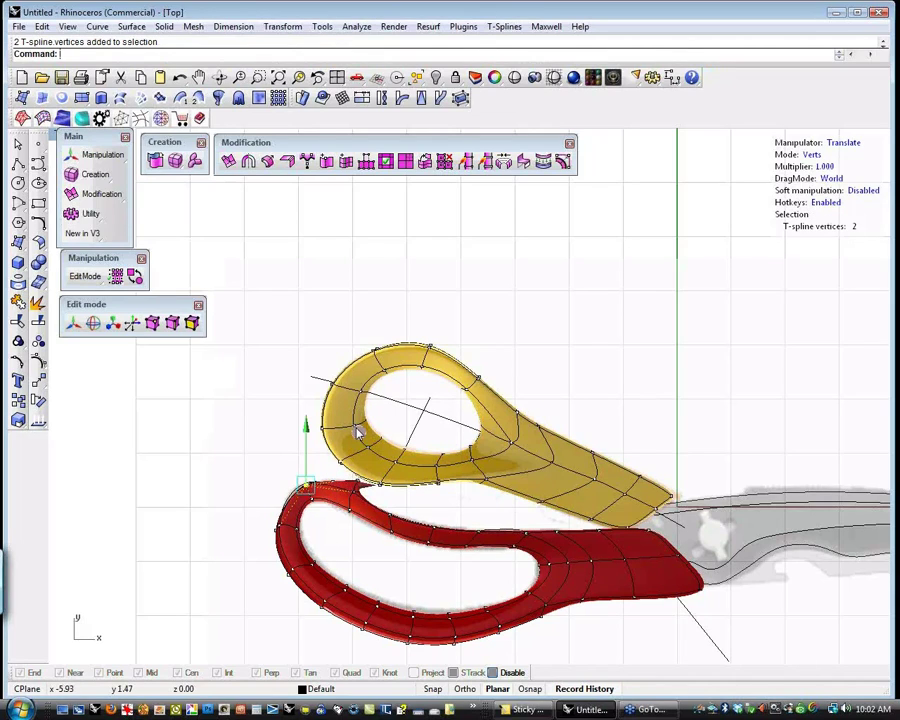
key(d)
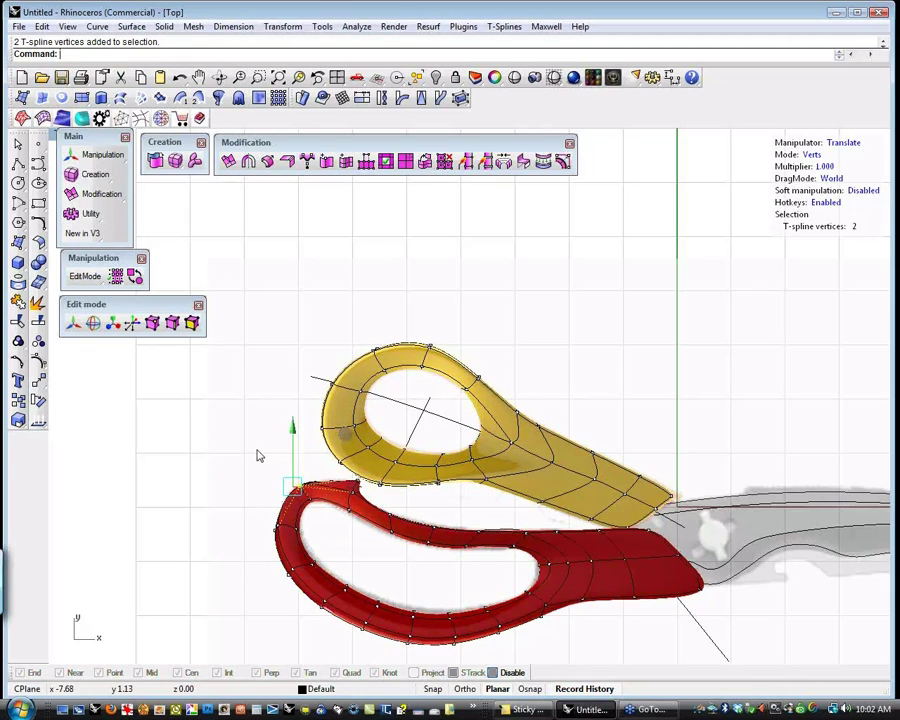
click(247, 479)
- Examine both handles and the blade curves in the top view and from several perspective angles
right_drag(278, 510, 199, 484)
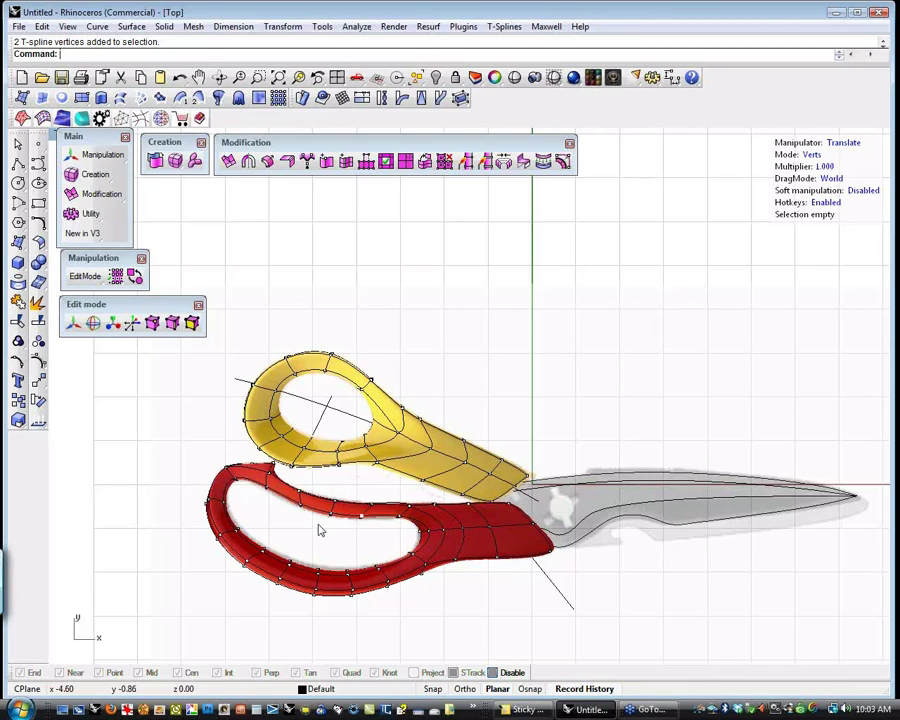
right_drag(353, 532, 346, 514)
key(ctrl+F4)
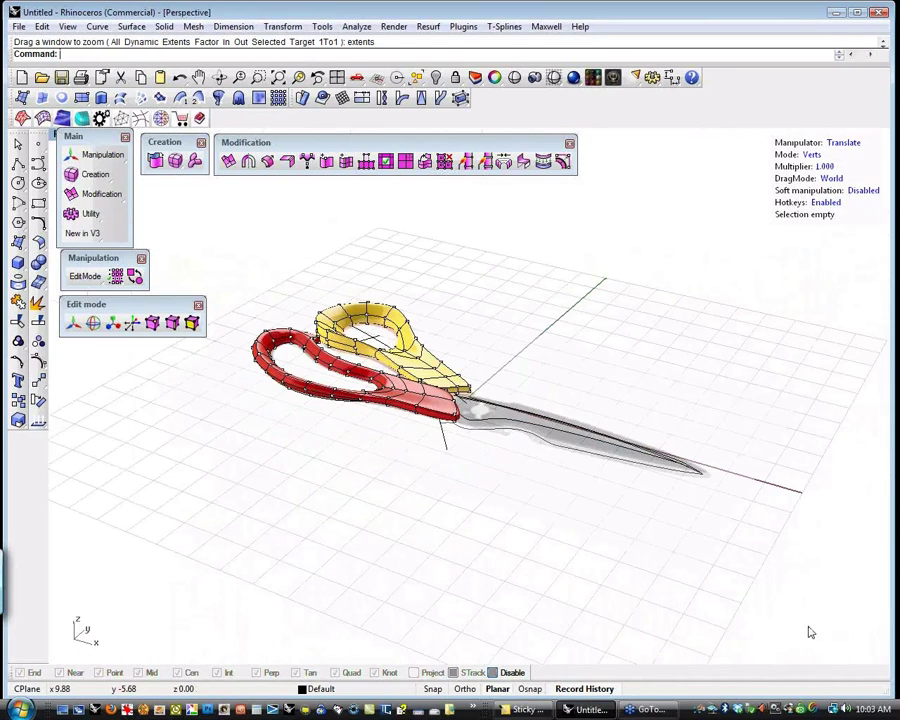
scroll(326, 290, up, 5)
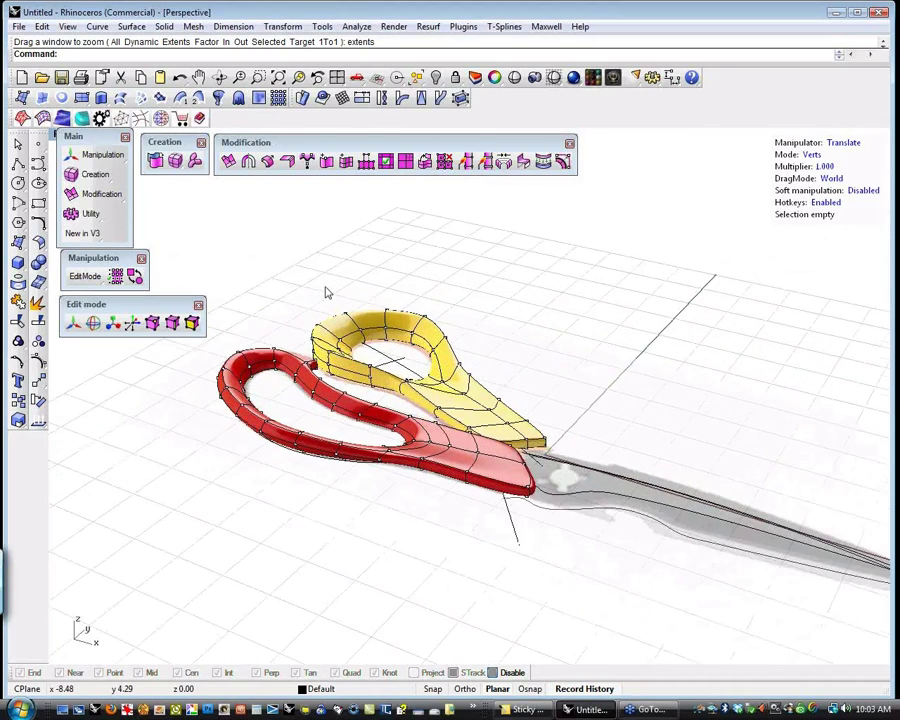
right_drag(326, 292, 394, 346)
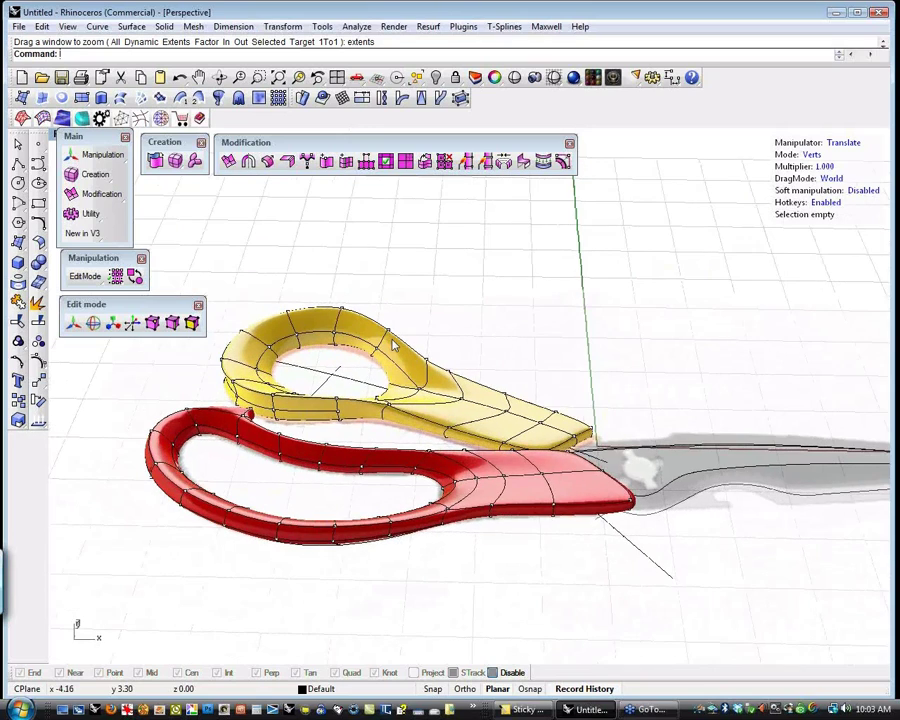
right_drag(741, 558, 722, 486)
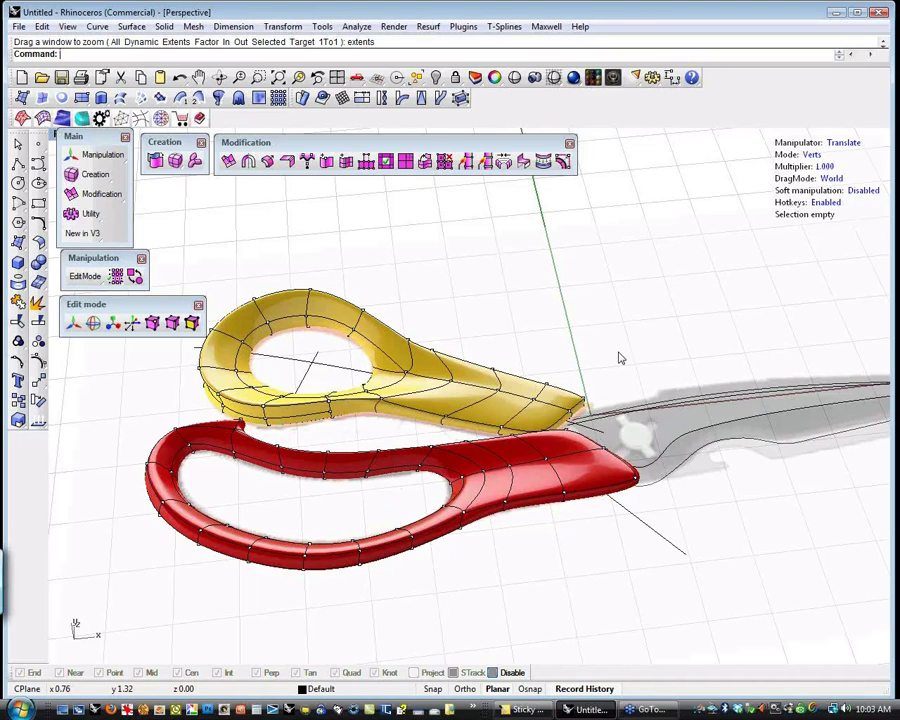
right_drag(621, 358, 677, 490)
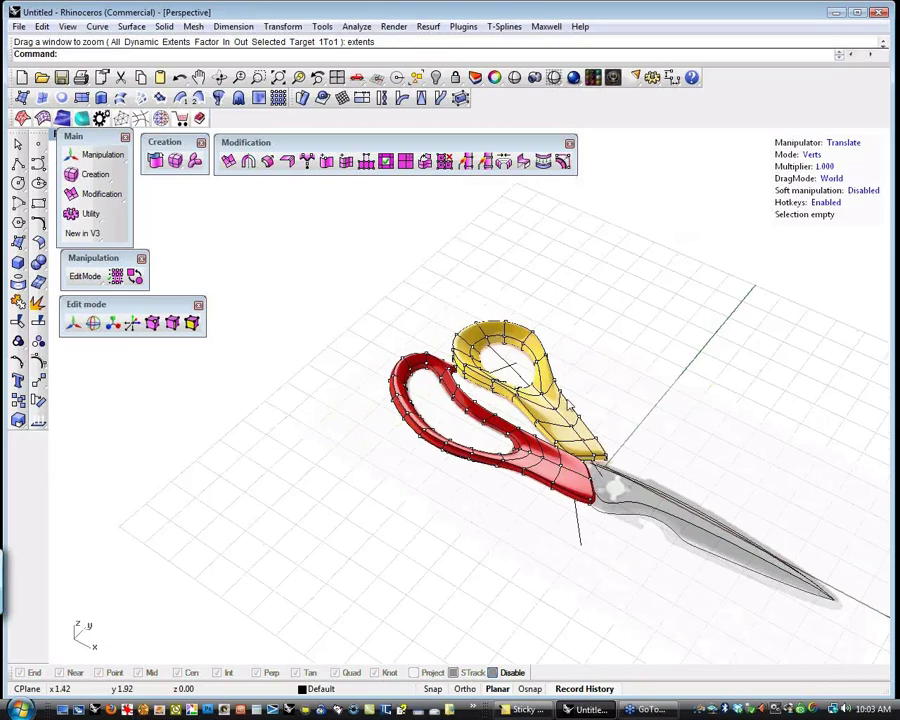
right_drag(470, 490, 639, 408)
scroll(649, 394, up, 4)
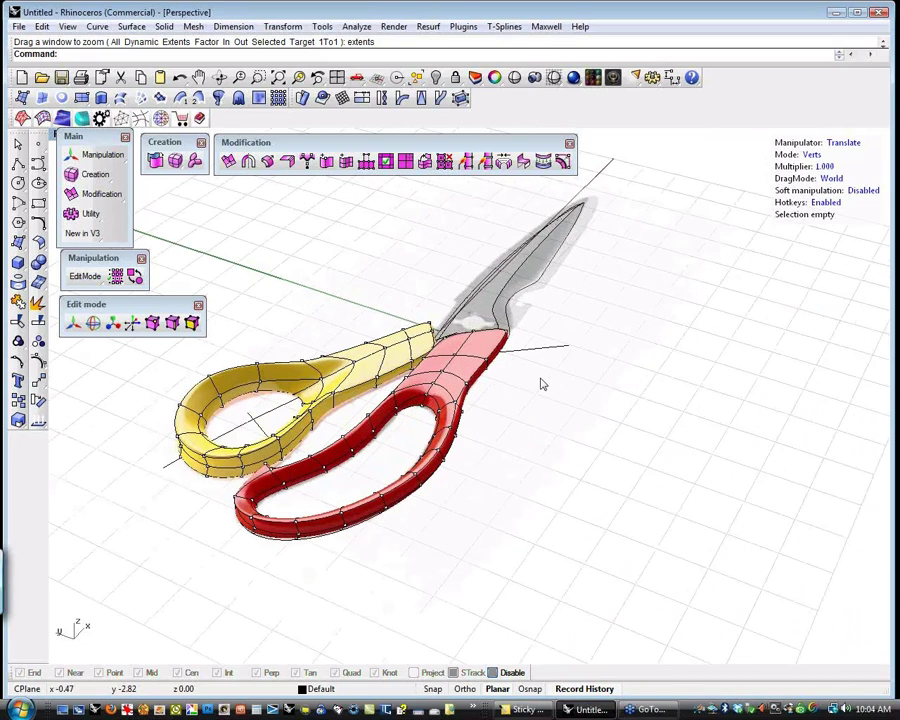
click(892, 37)
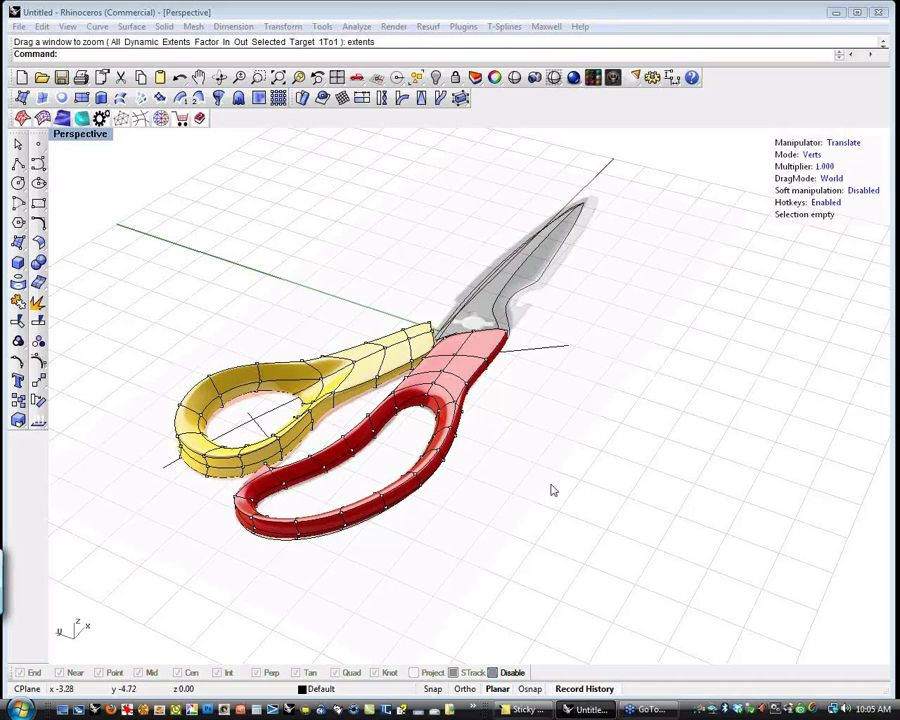
- Create a T-spline sphere primitive behind the scissor handles, large enough to overlap the blade, keeping the default options
shift+right_drag(555, 462, 530, 480)
scroll(534, 492, down, 4)
mouse_move(403, 411)
shift+right_down()
mouse_move(400, 432)
mouse_move(408, 396)
mouse_move(416, 402)
shift+right_up()
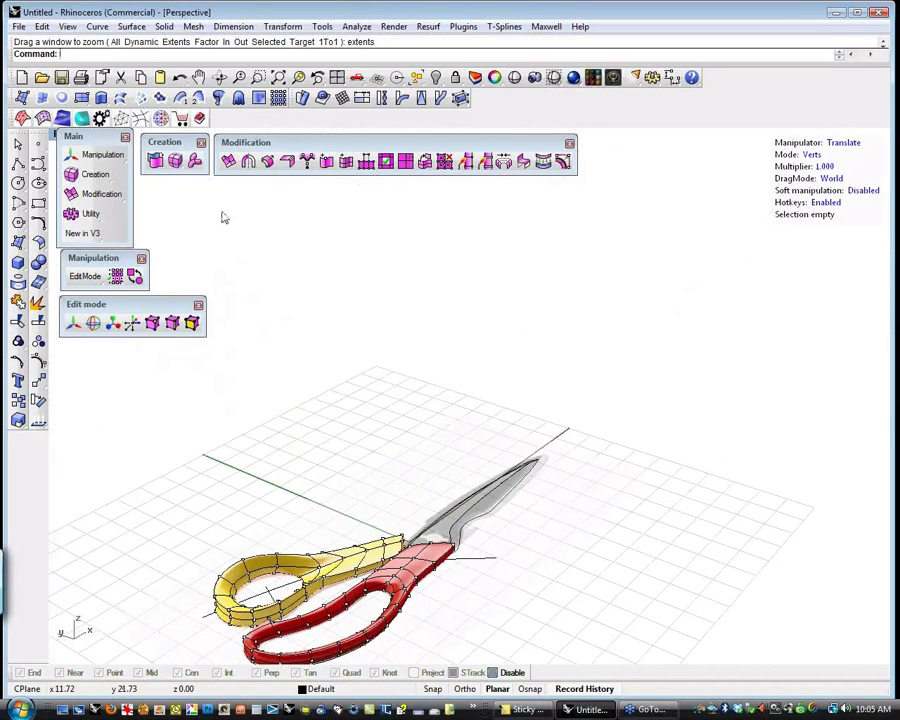
click(180, 168)
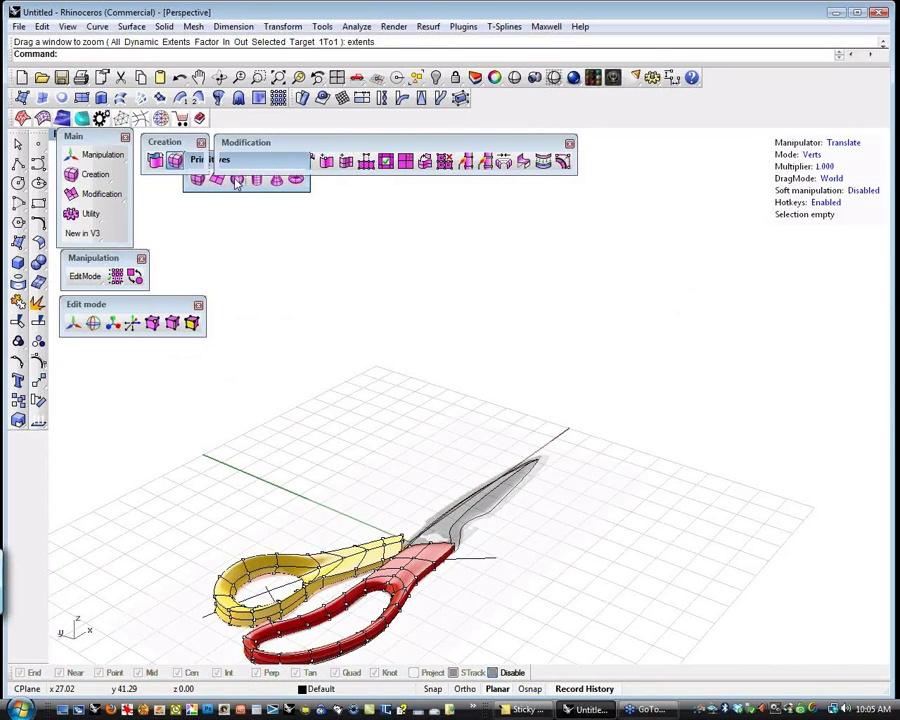
click(236, 180)
click(367, 377)
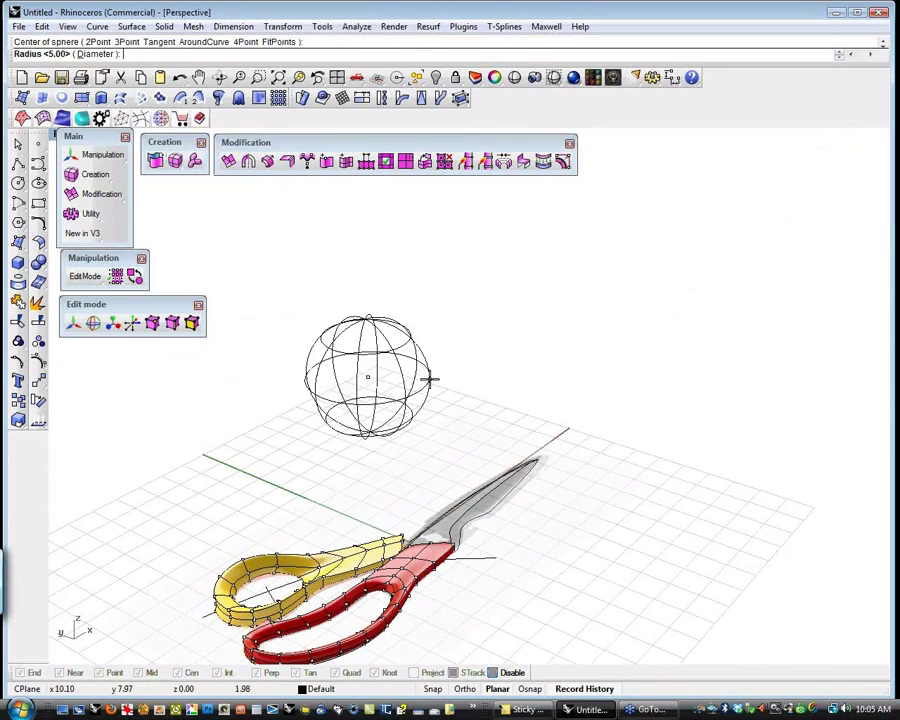
click(508, 376)
mouse_move(533, 360)
shift+right_down()
mouse_move(530, 340)
mouse_move(520, 354)
mouse_move(528, 371)
mouse_move(512, 358)
mouse_move(504, 392)
shift+right_up()
key(Return)
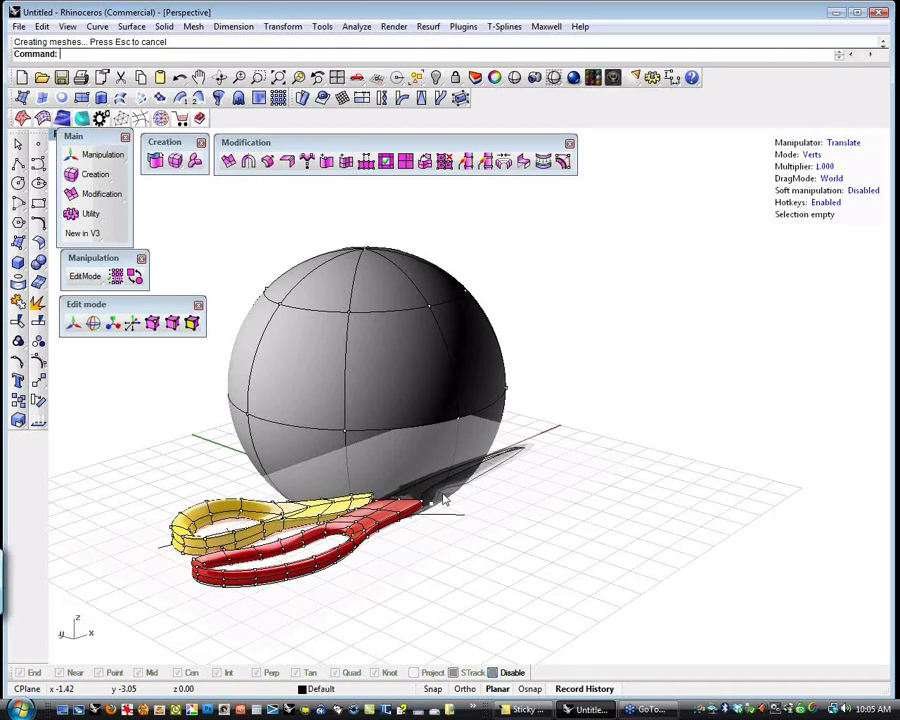
- Select the T-spline faces of the sphere's lower half and delete them to leave an open dome
right_drag(513, 331, 561, 301)
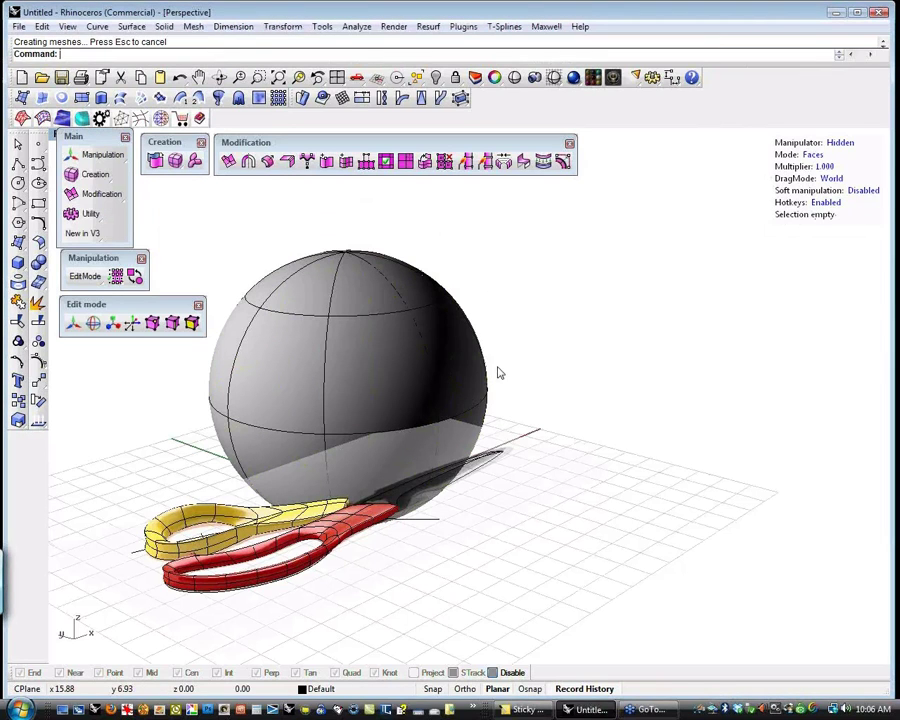
right_drag(500, 373, 446, 378)
drag(542, 622, 254, 580)
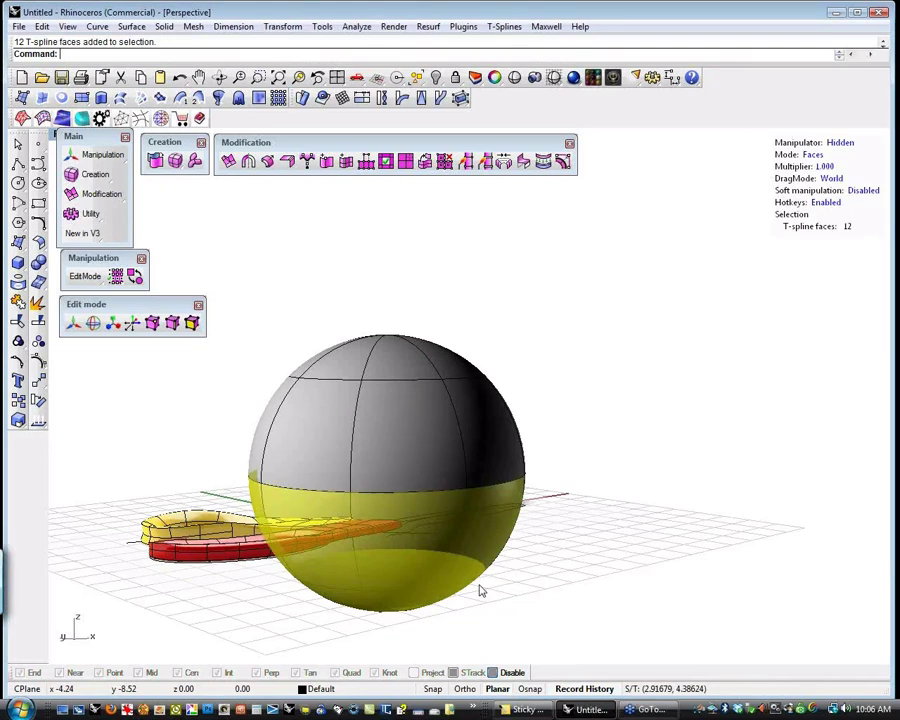
key(Delete)
drag(535, 609, 257, 577)
key(Delete)
key(Delete)
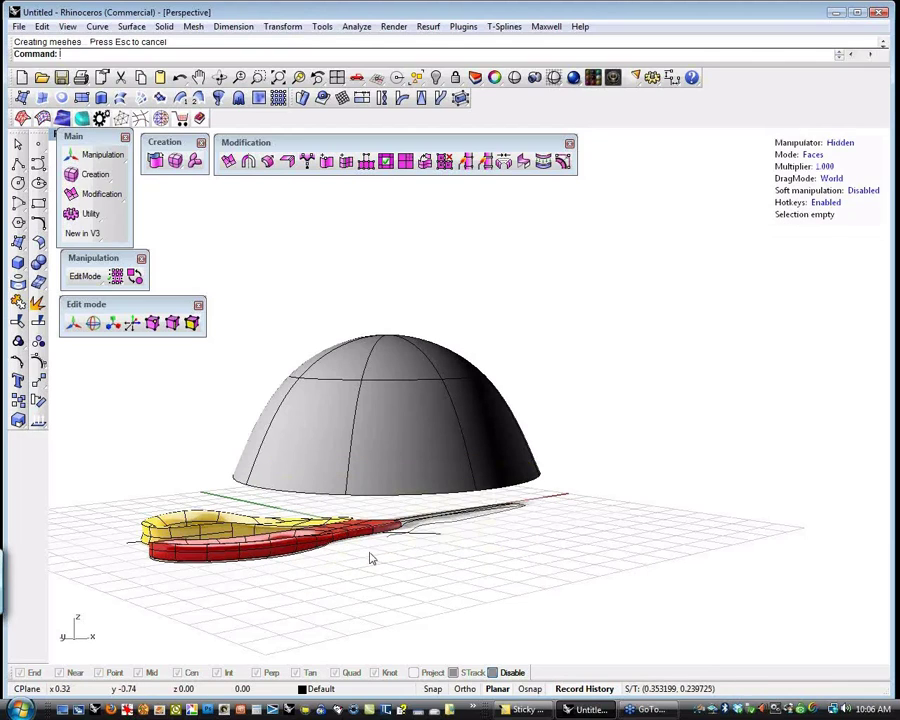
- Isolate the open dome by hiding the scissor handles and all curves
click(390, 431)
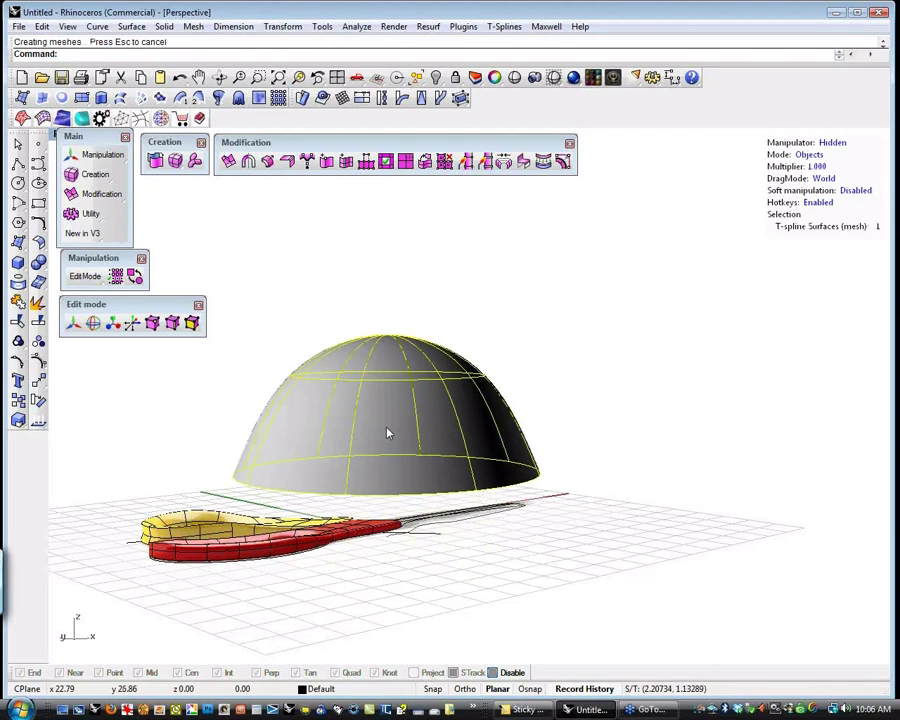
text(hide)
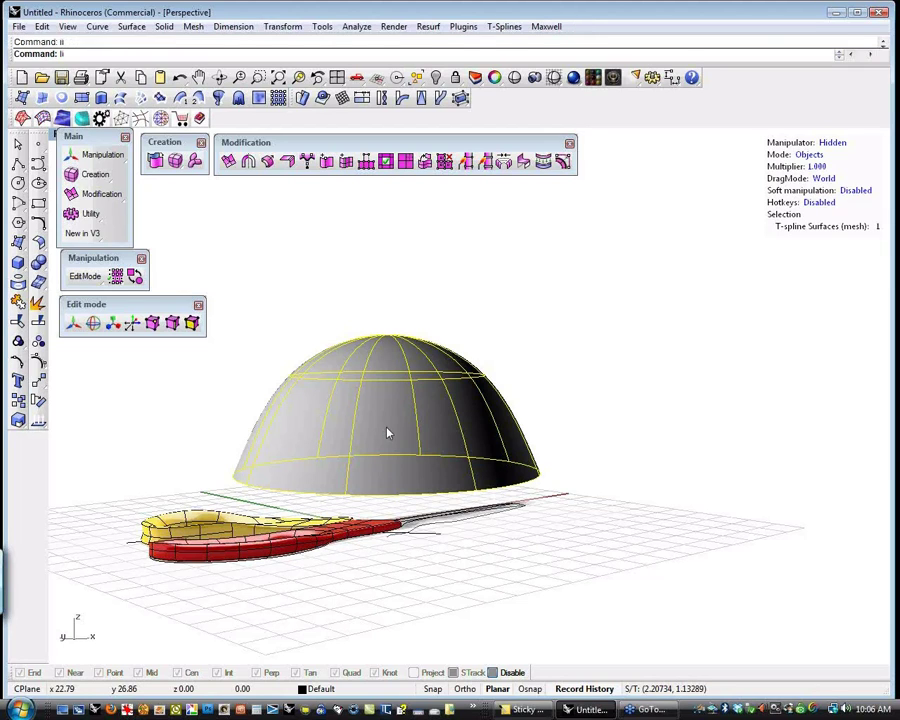
key(Return)
right_drag(462, 468, 643, 309)
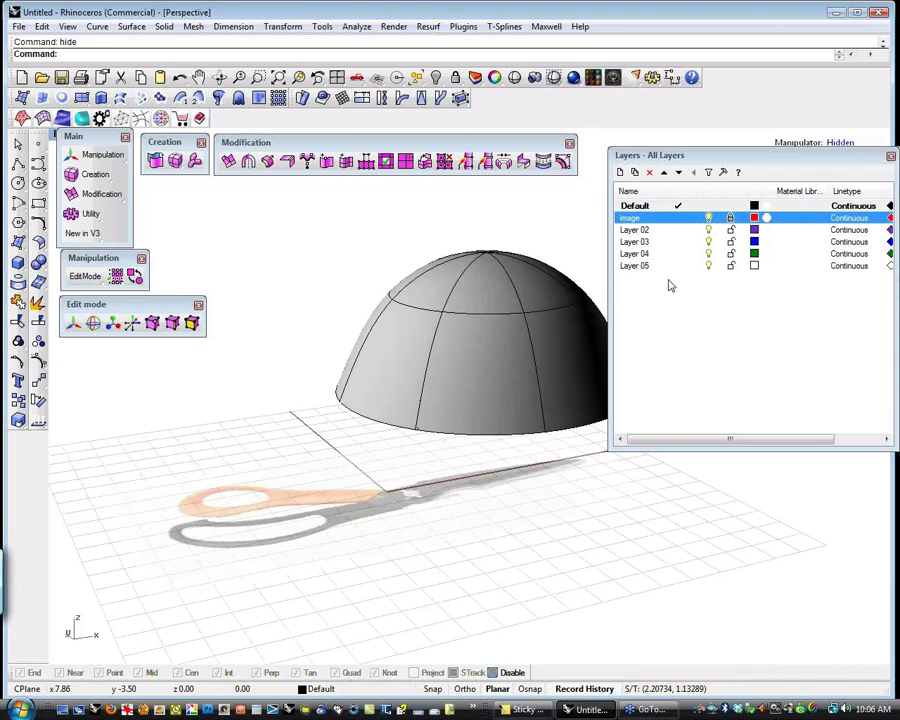
- Turn off the image layer, and make an in-place copy of the dome scaled up slightly as an outer shell
click(709, 218)
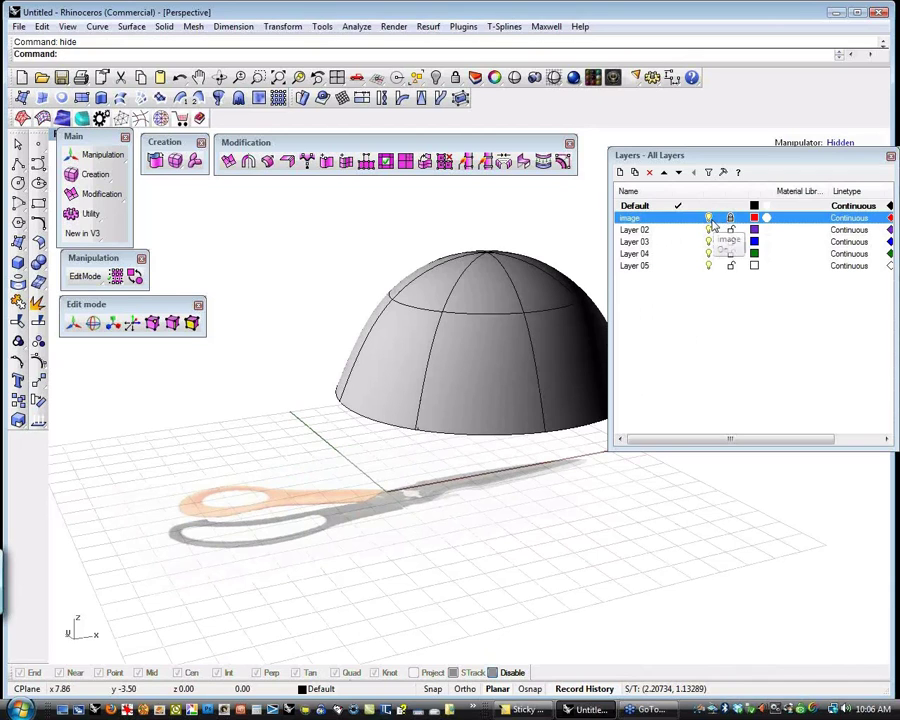
shift+right_drag(450, 427, 383, 469)
right_drag(470, 510, 364, 478)
click(364, 478)
shift+right_drag(427, 543, 411, 555)
key(Tab)
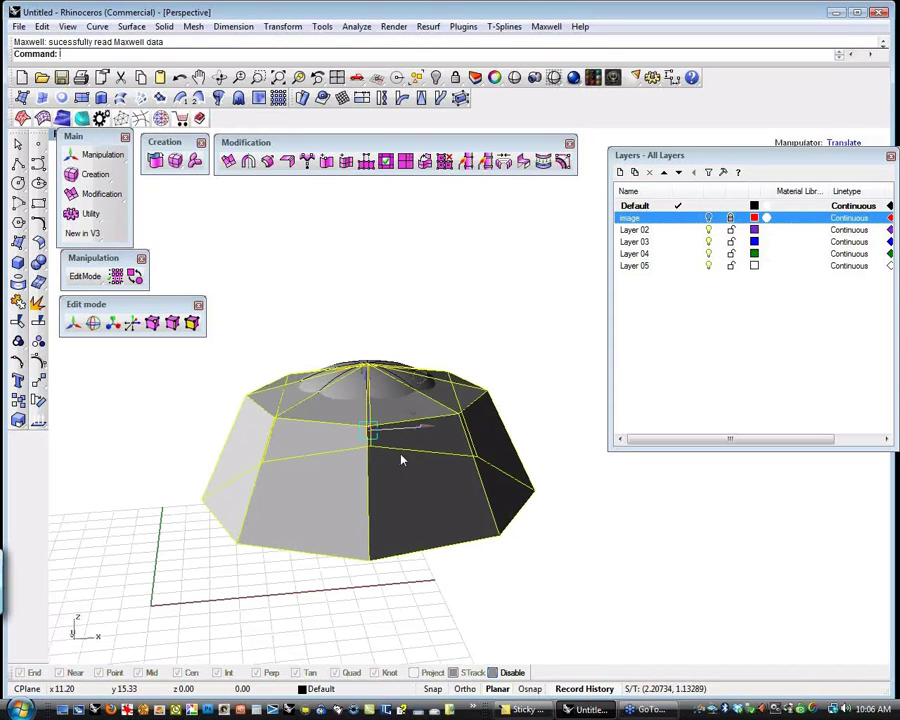
key(r)
mouse_move(381, 441)
mouse_down()
mouse_move(370, 430)
mouse_move(390, 427)
mouse_up()
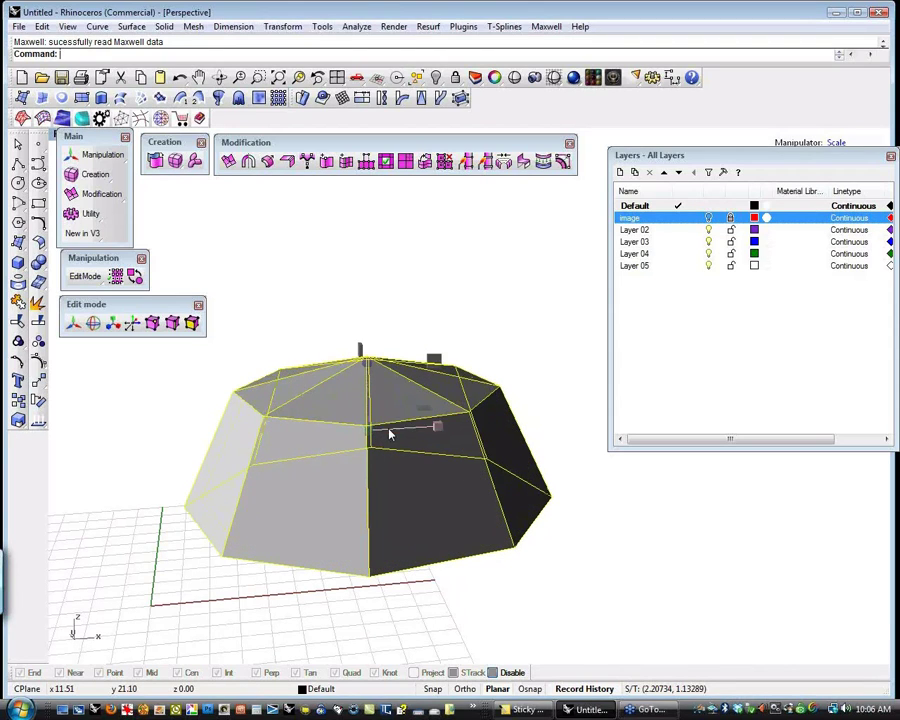
key(Tab)
- Try to subdivide all faces of the inner and outer domes with the Simple insertion type
right_drag(452, 553, 456, 588)
click(450, 512)
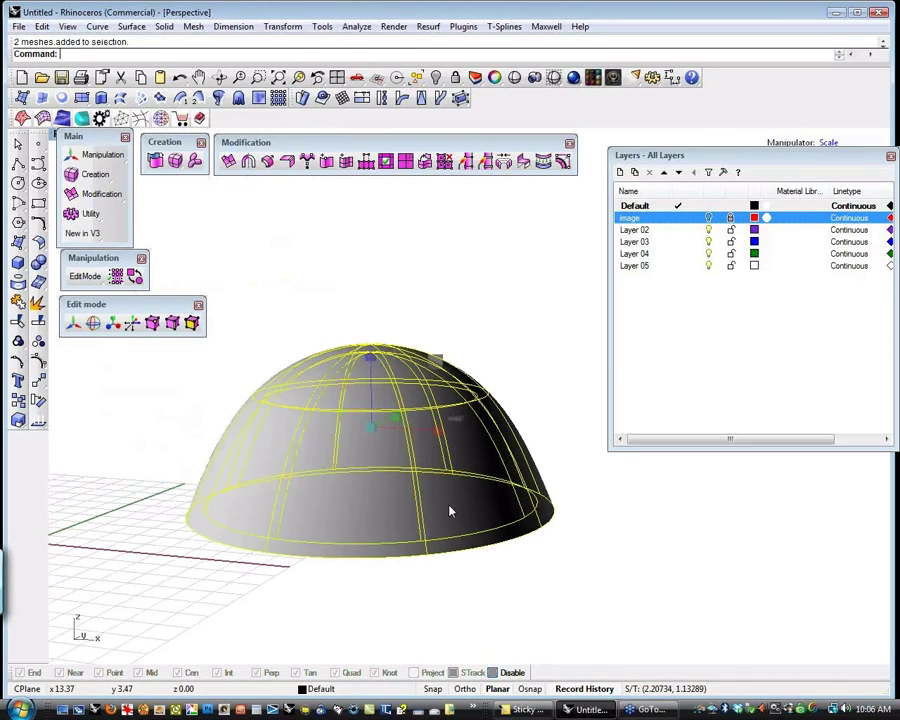
click(406, 162)
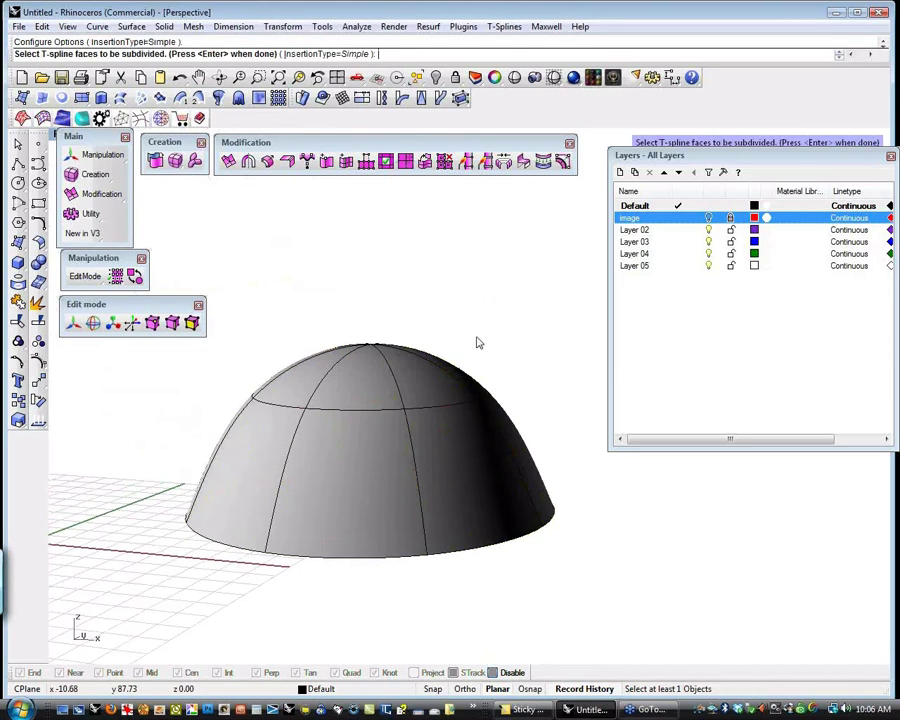
click(344, 482)
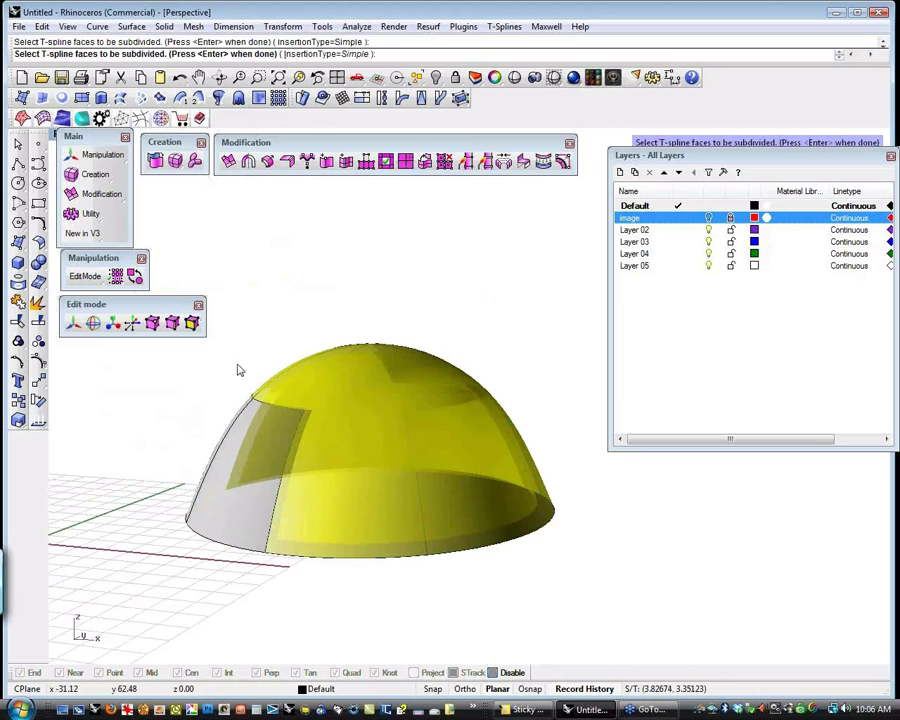
drag(505, 304, 180, 600)
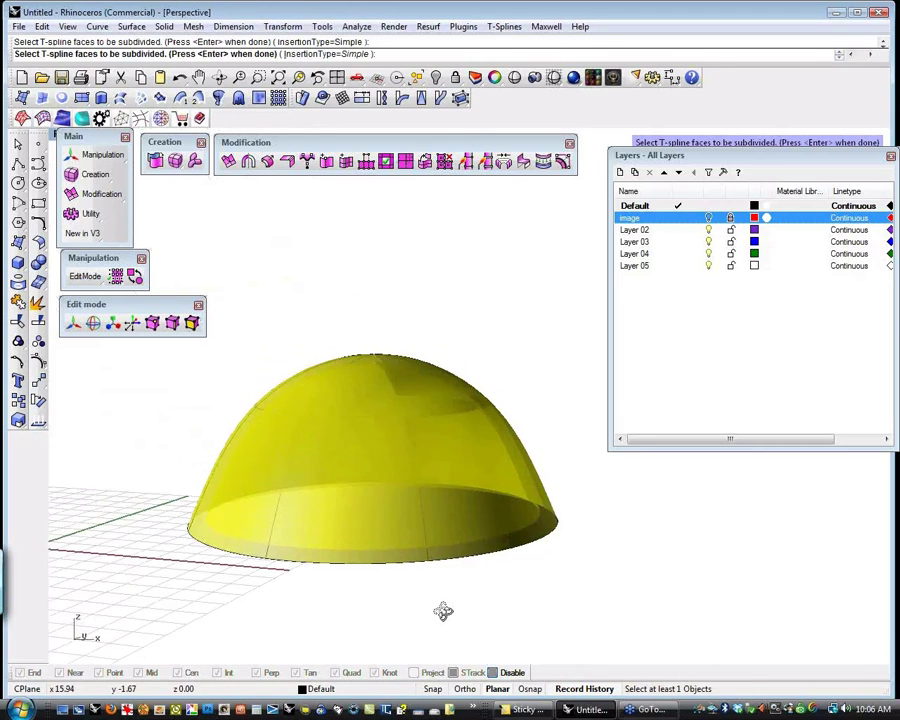
right_drag(442, 609, 430, 566)
key(Return)
right_drag(512, 574, 407, 445)
scroll(407, 445, up, 5)
scroll(460, 476, down, 5)
scroll(460, 454, up, 6)
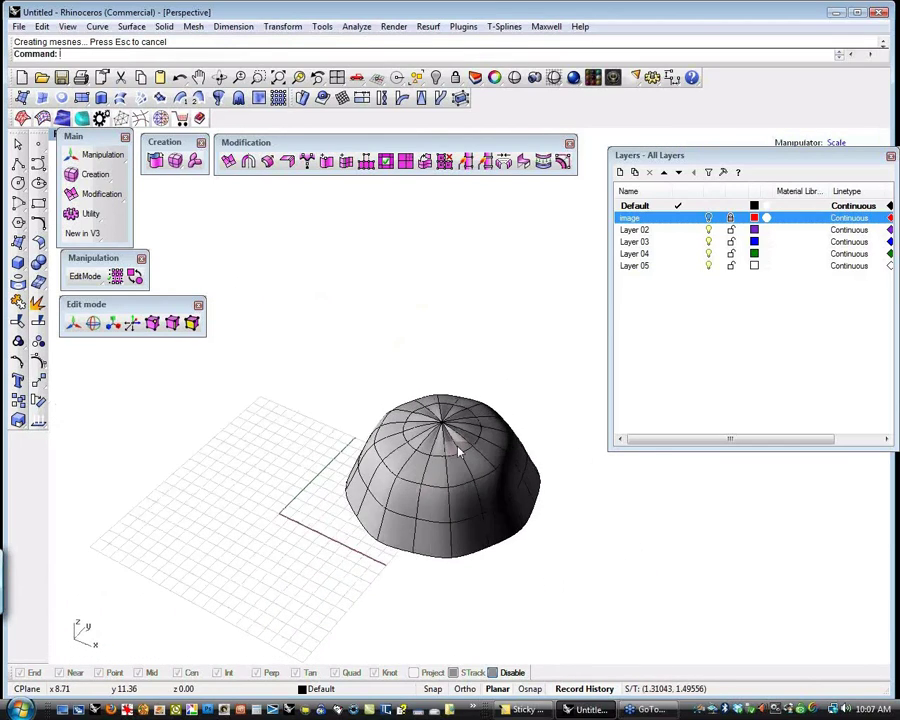
scroll(457, 447, down, 3)
- Subdivide all faces of both nested domes with the exact method
click(457, 462)
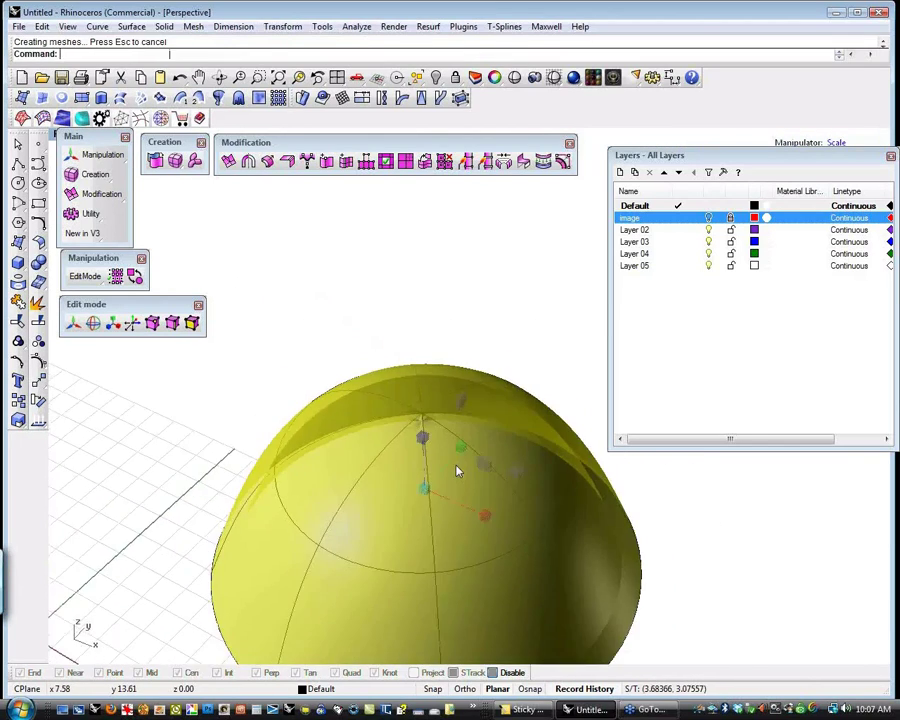
scroll(440, 455, down, 4)
click(405, 161)
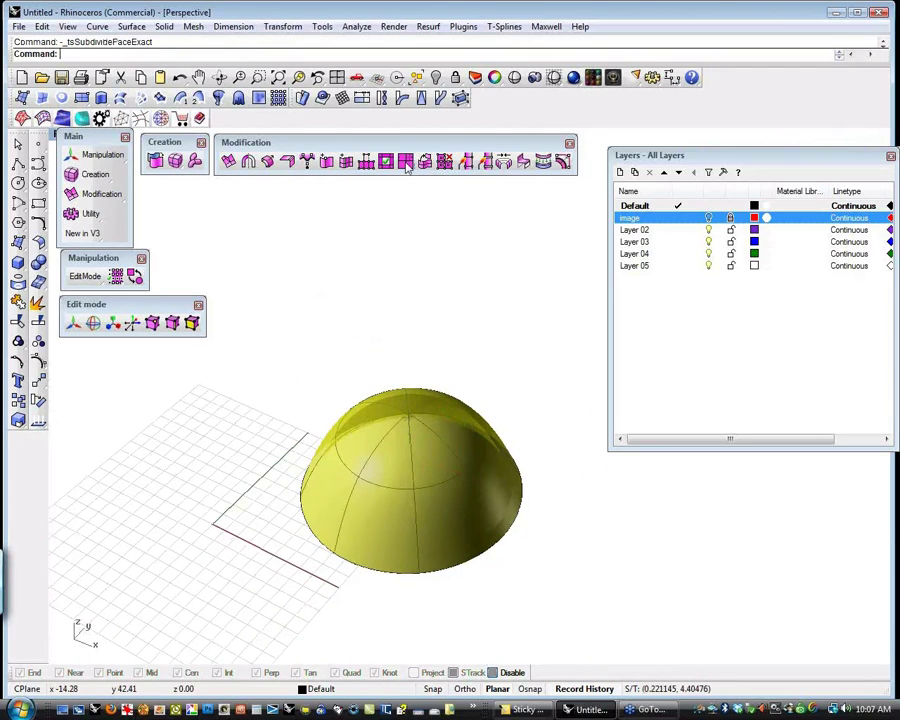
scroll(398, 480, up, 4)
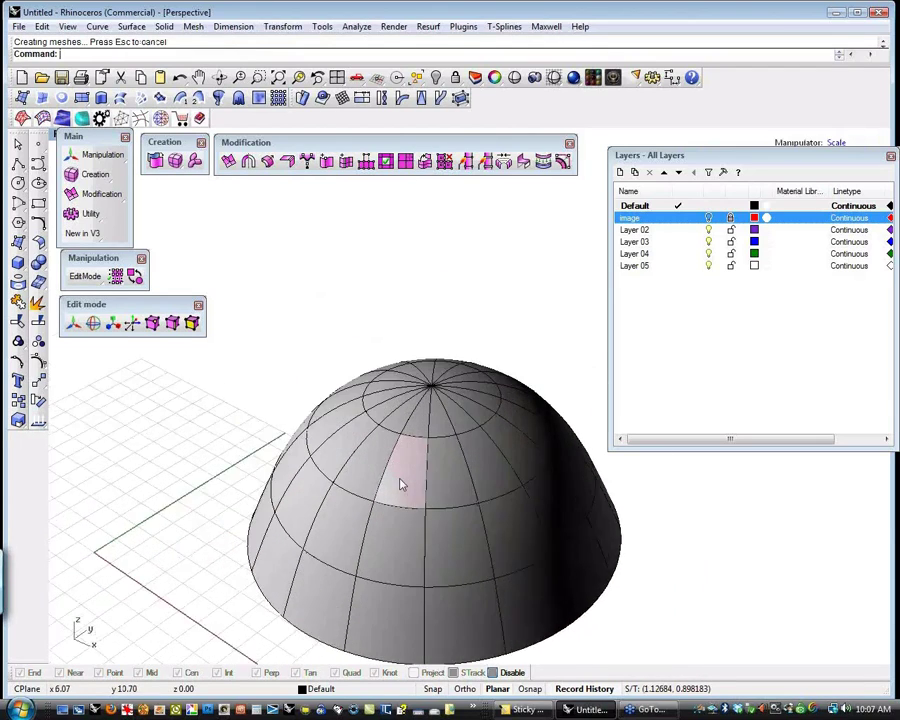
- Examine the two nested shells in wireframe from several angles, and return the viewport to shaded display
scroll(418, 483, down, 3)
right_drag(394, 484, 378, 523)
middle_click(378, 523)
click(378, 523)
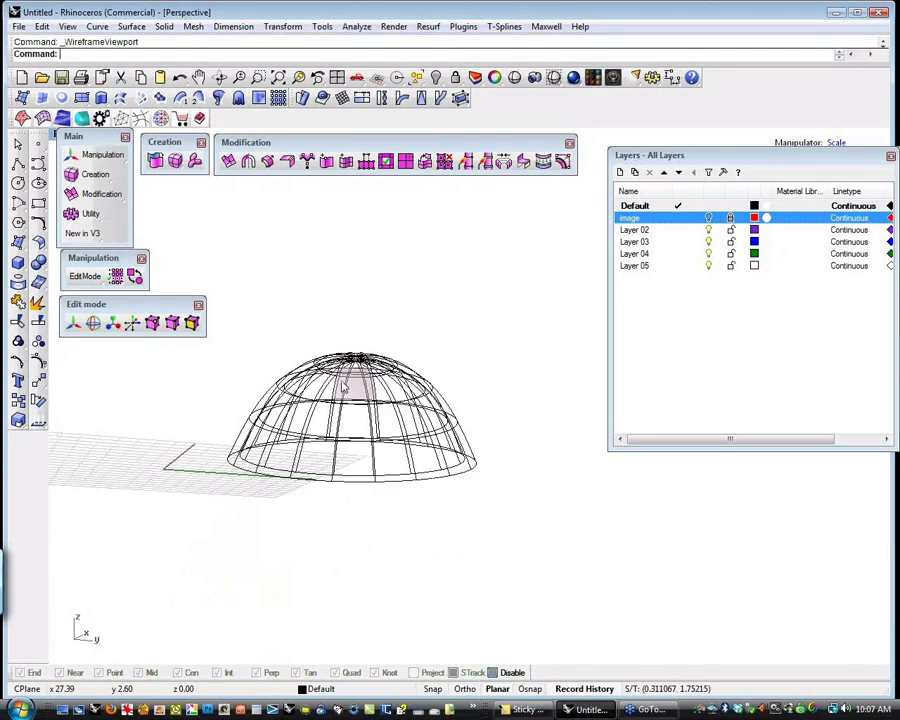
scroll(372, 454, up, 8)
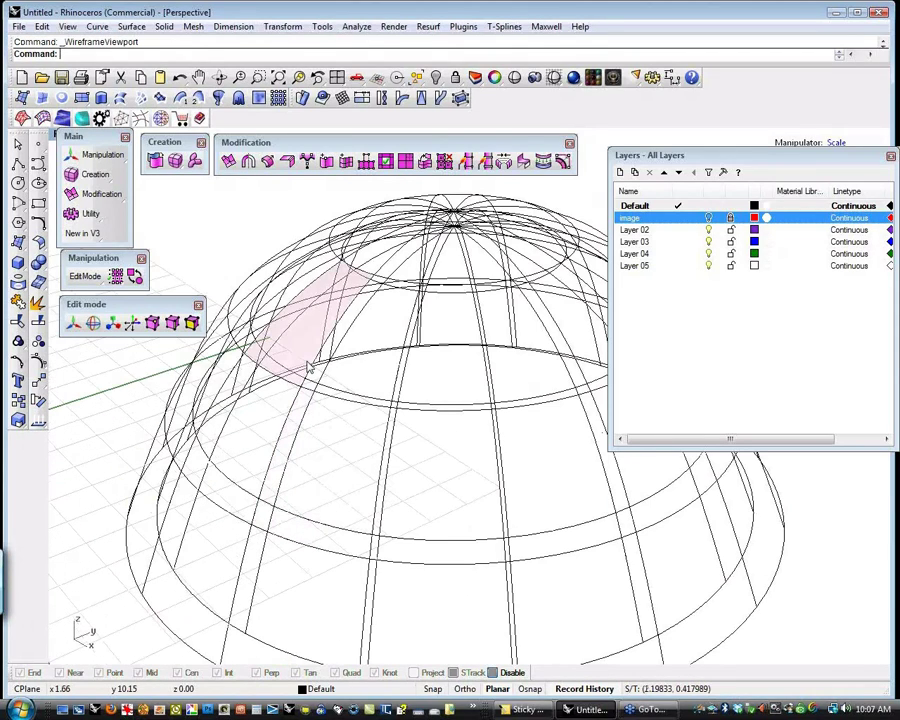
right_drag(310, 368, 418, 418)
scroll(420, 450, down, 3)
right_drag(424, 482, 363, 484)
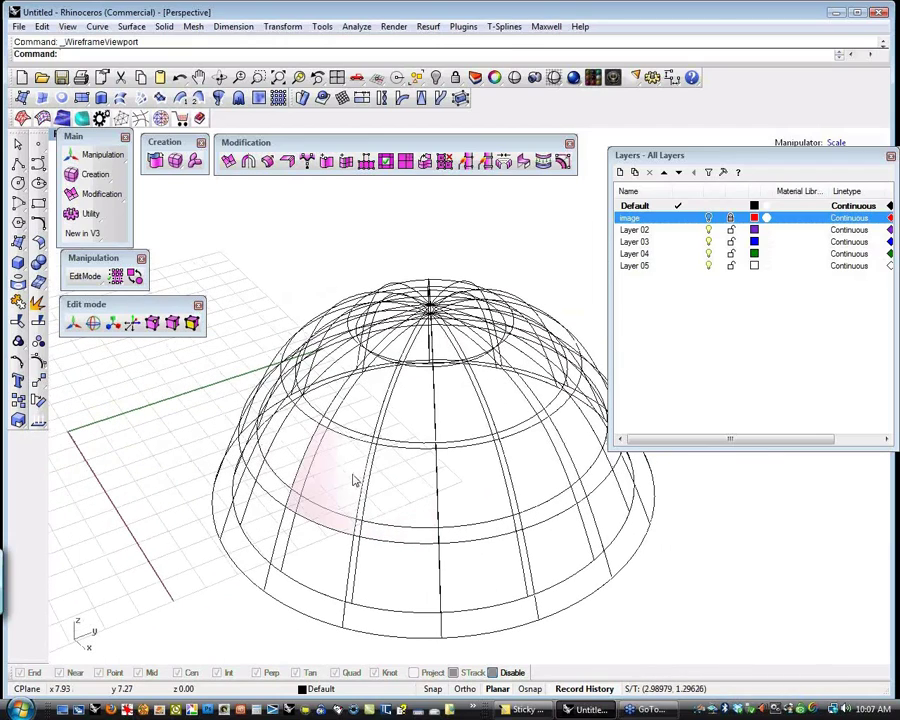
middle_click(353, 480)
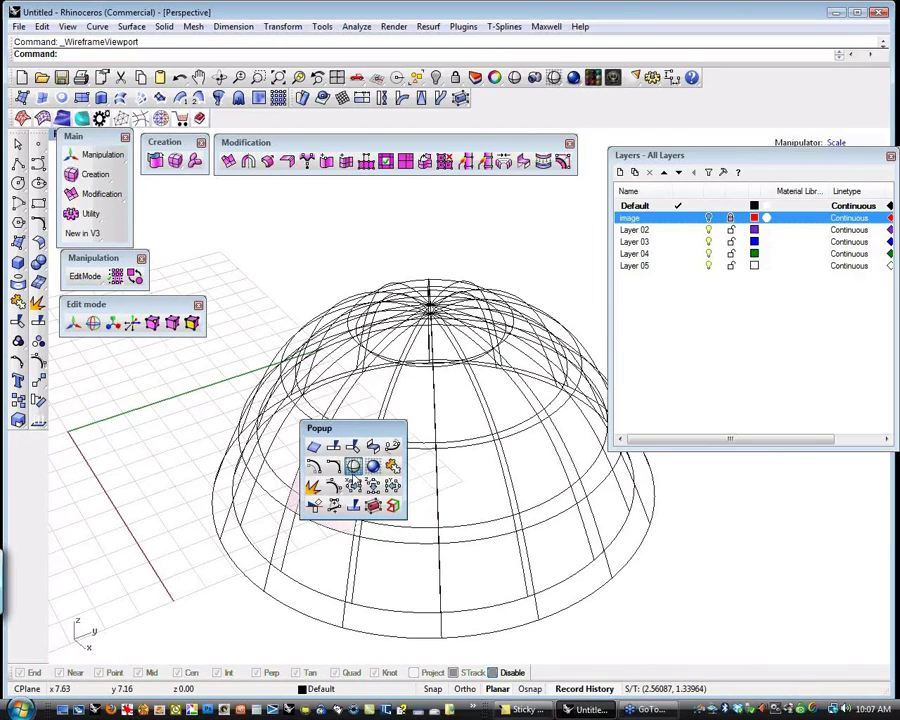
click(353, 466)
click(201, 518)
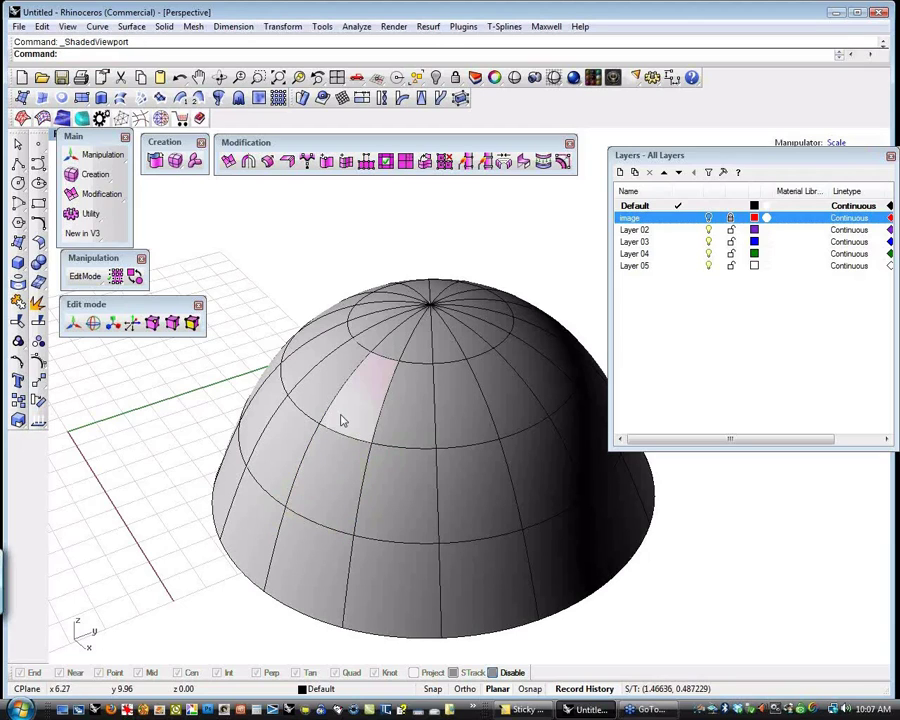
- Delete a matching pair of side faces on the inner and outer domes, and undo the deletion
click(336, 508)
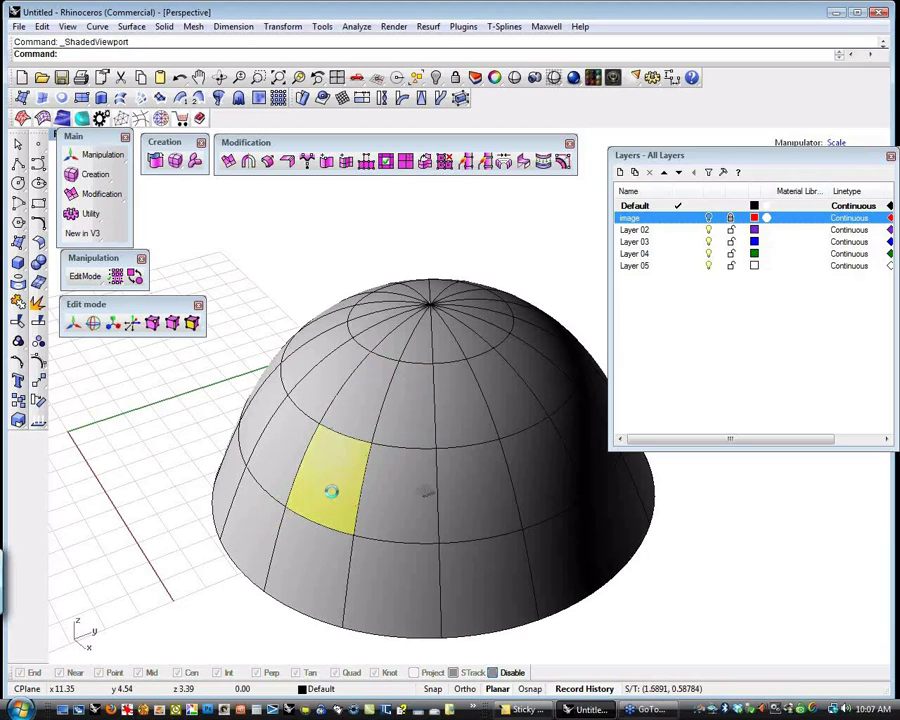
drag(336, 508, 343, 477)
key(Delete)
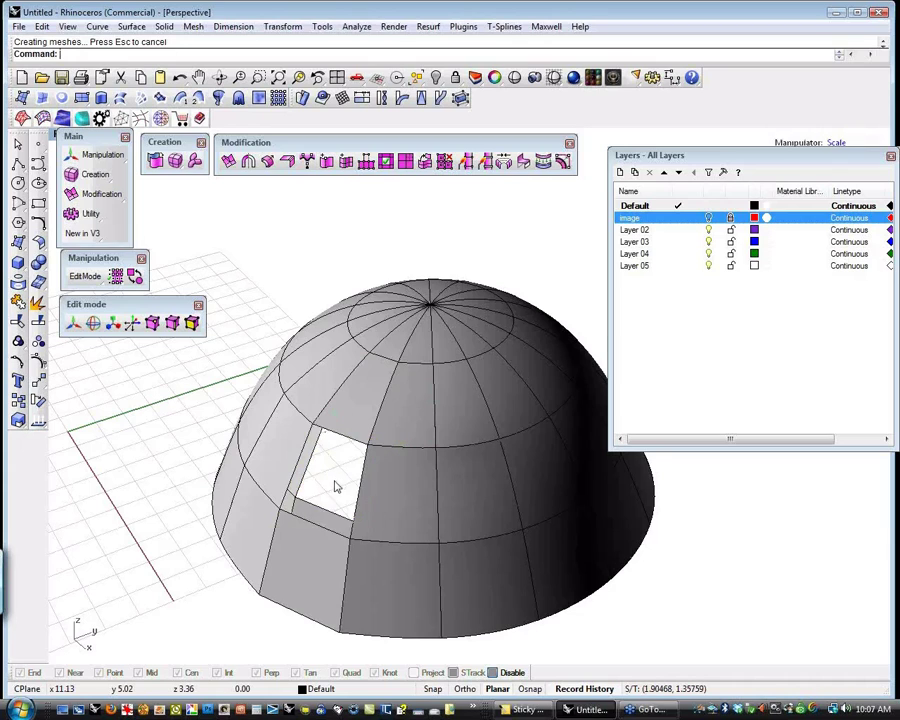
right_drag(335, 484, 300, 452)
key(ctrl+z)
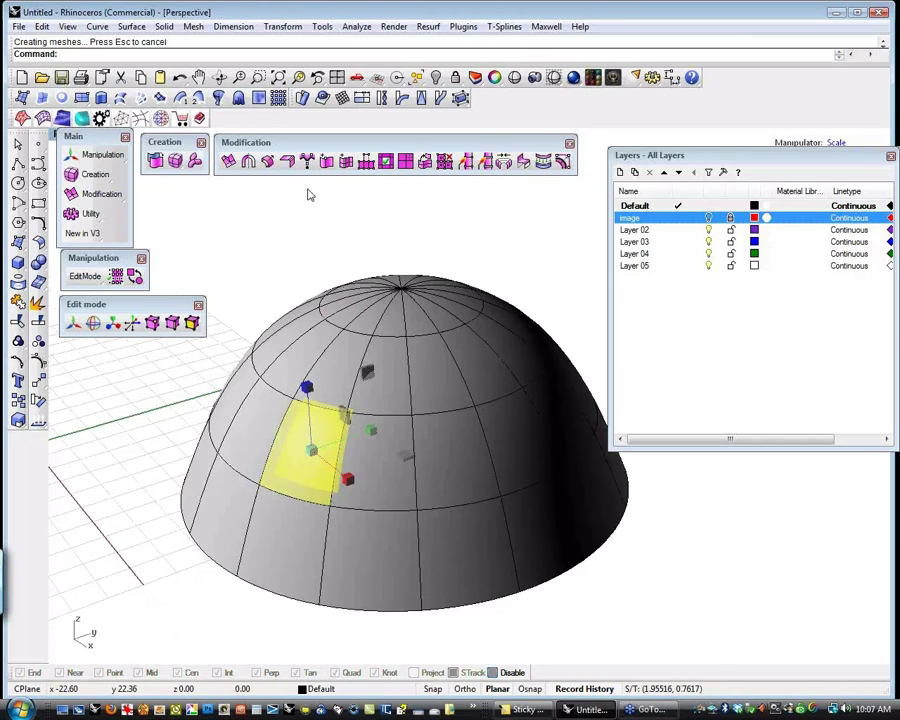
- Bridge the matching side faces of the inner and outer domes with one segment and zero twist to form an opening
click(505, 163)
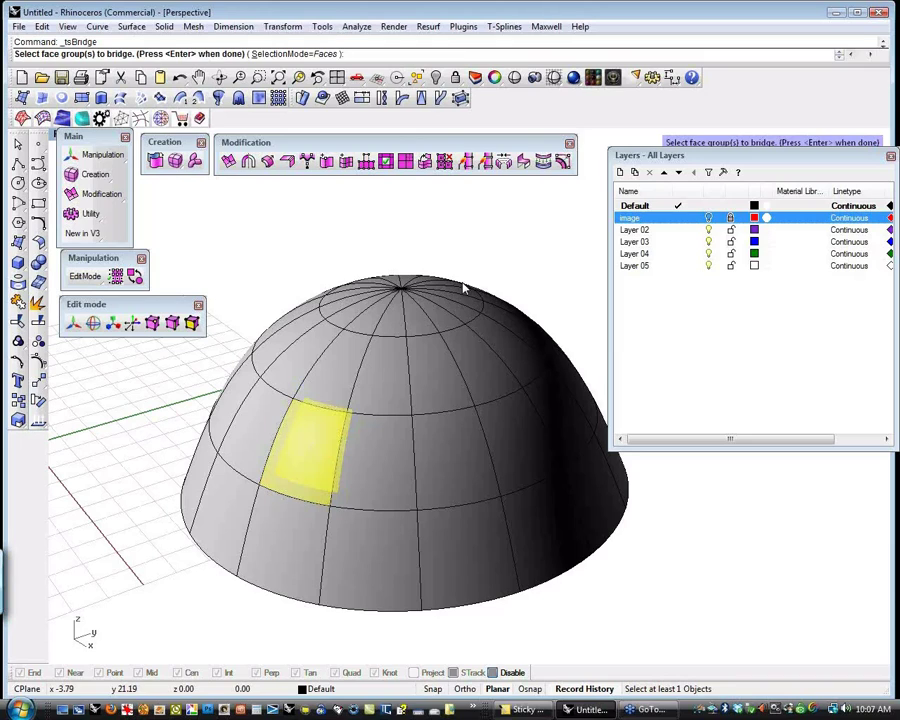
key(Return)
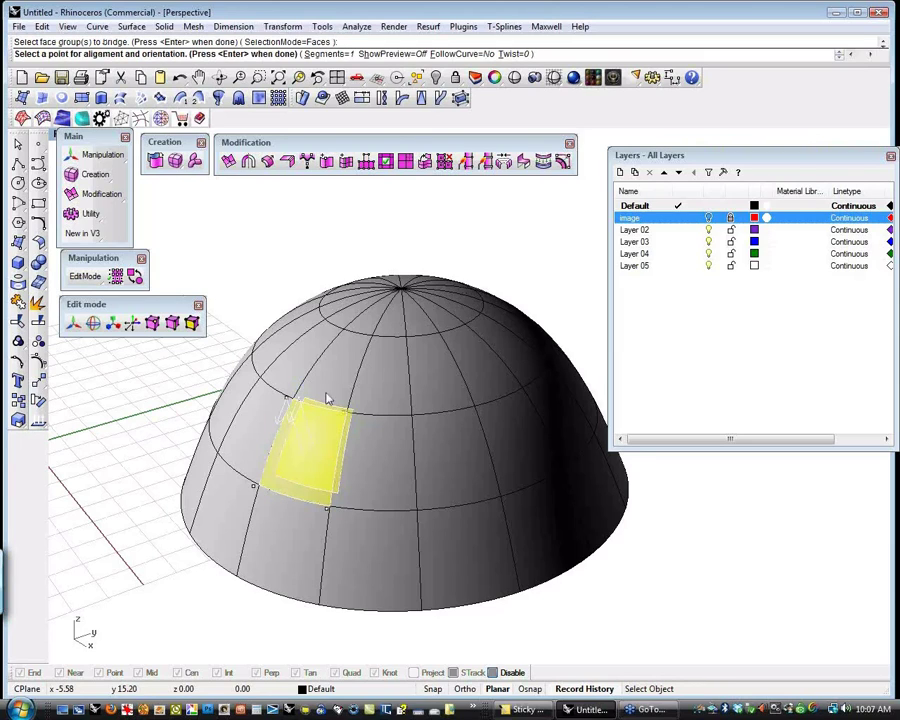
right_drag(290, 483, 262, 347)
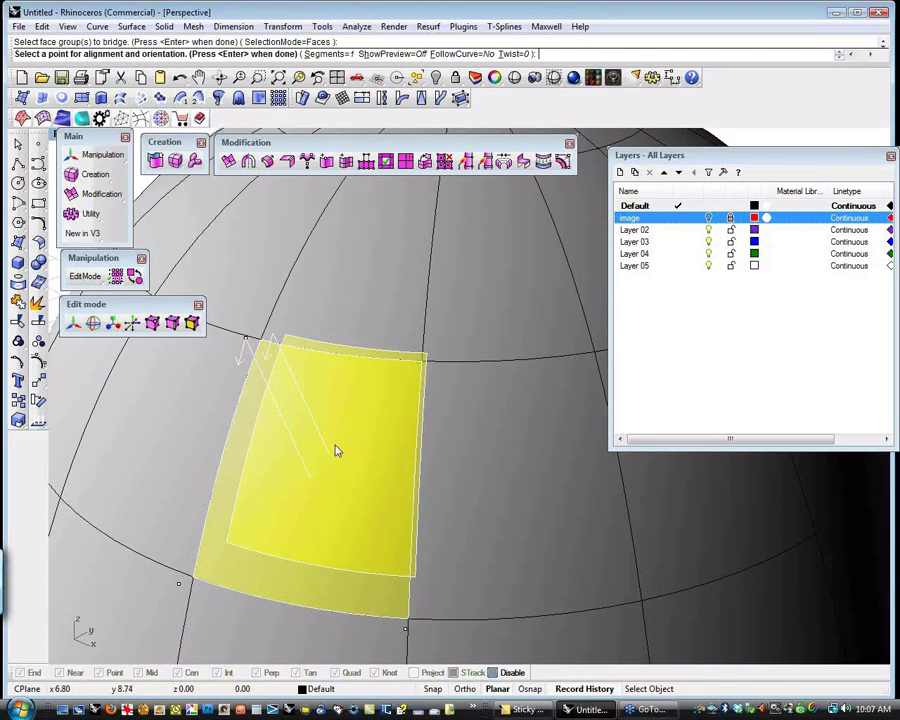
key(Return)
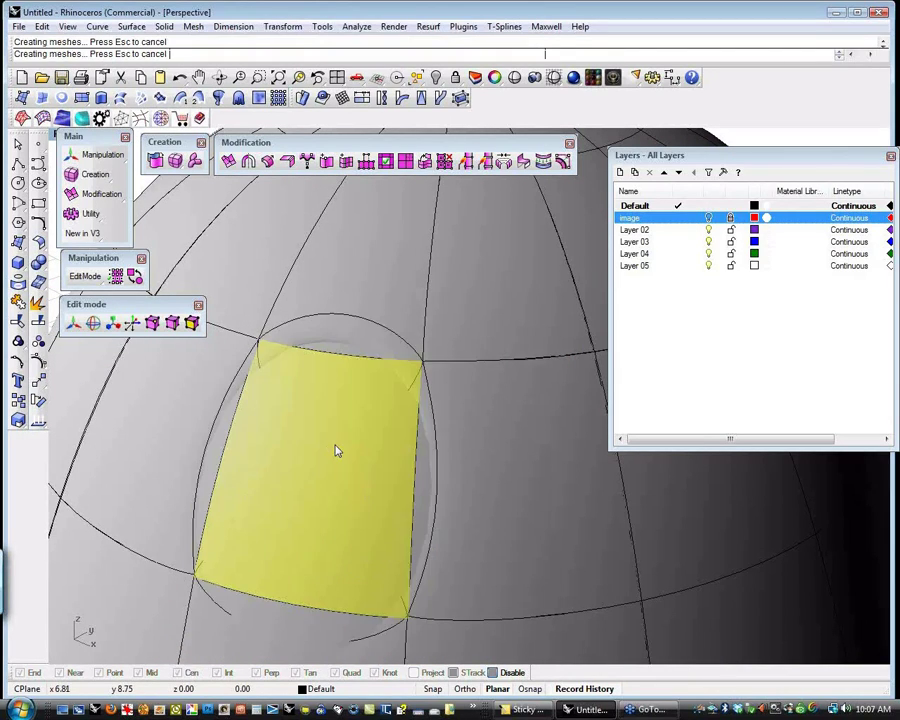
ctrl+right_drag(335, 450, 364, 432)
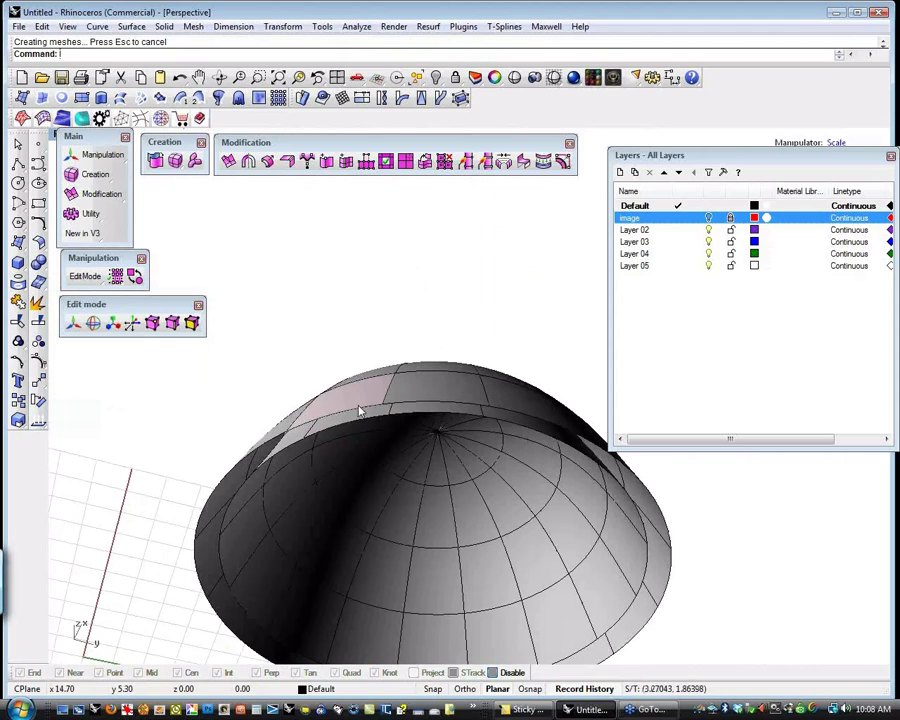
right_drag(354, 383, 262, 486)
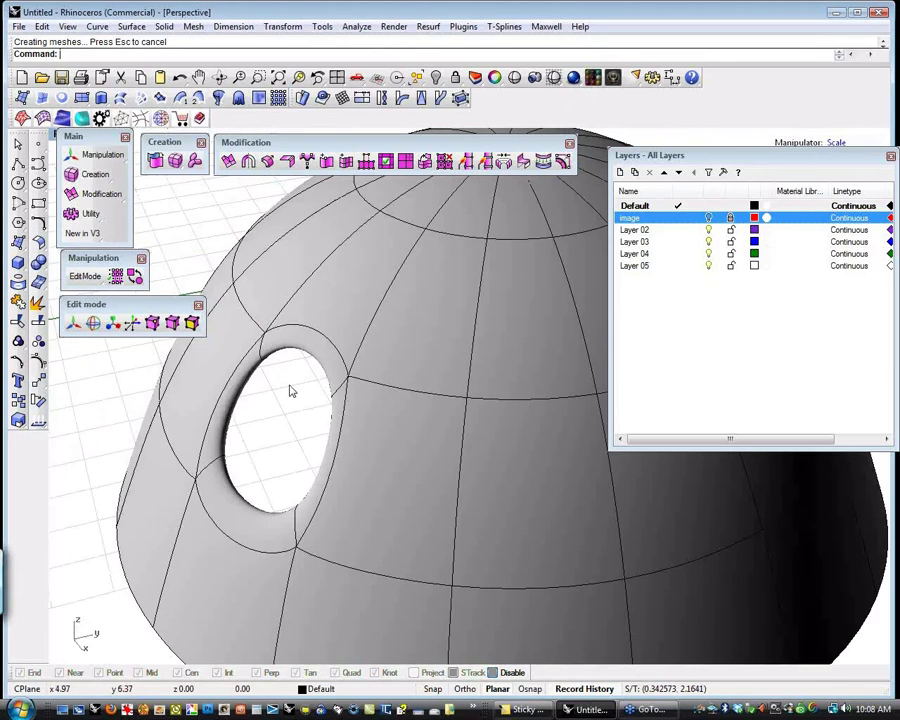
right_drag(292, 384, 342, 462)
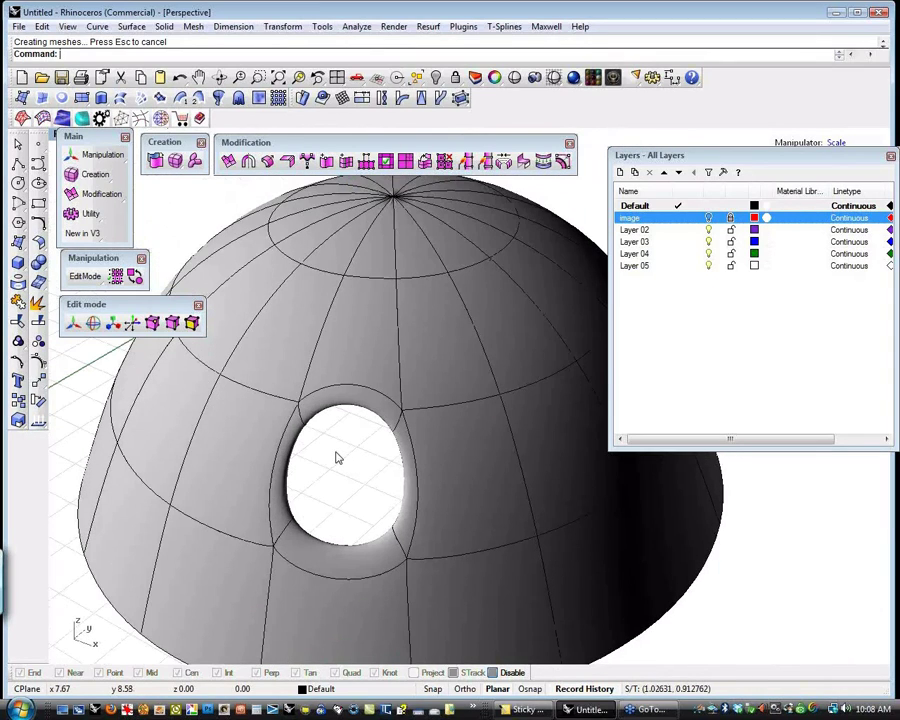
- Close the layer list, and move the T-spline edge at the opening's upper-left corner inward
drag(804, 160, 577, 223)
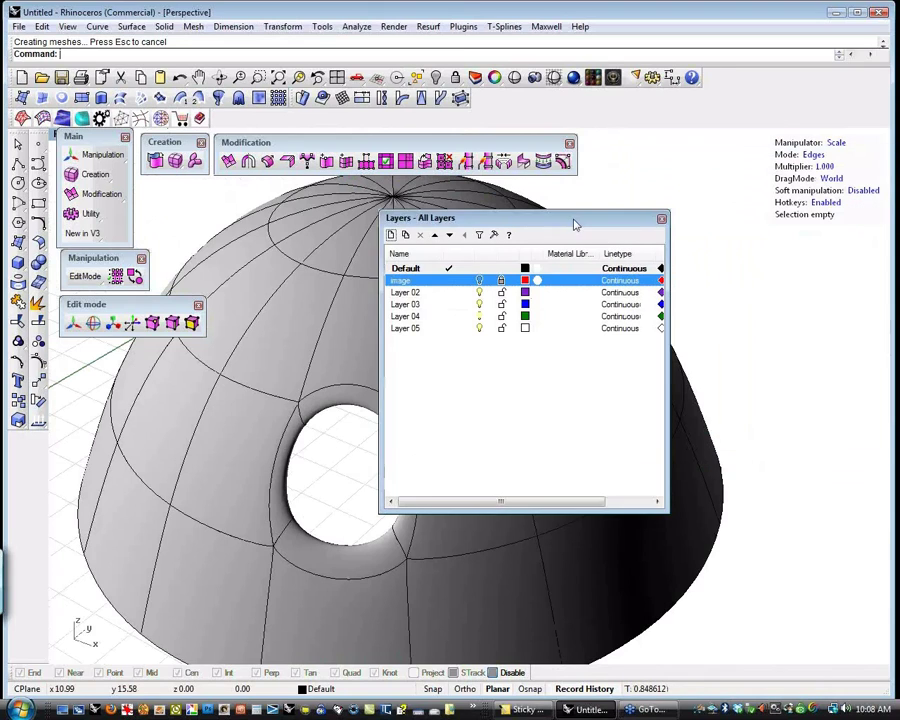
click(661, 217)
double_click(287, 394)
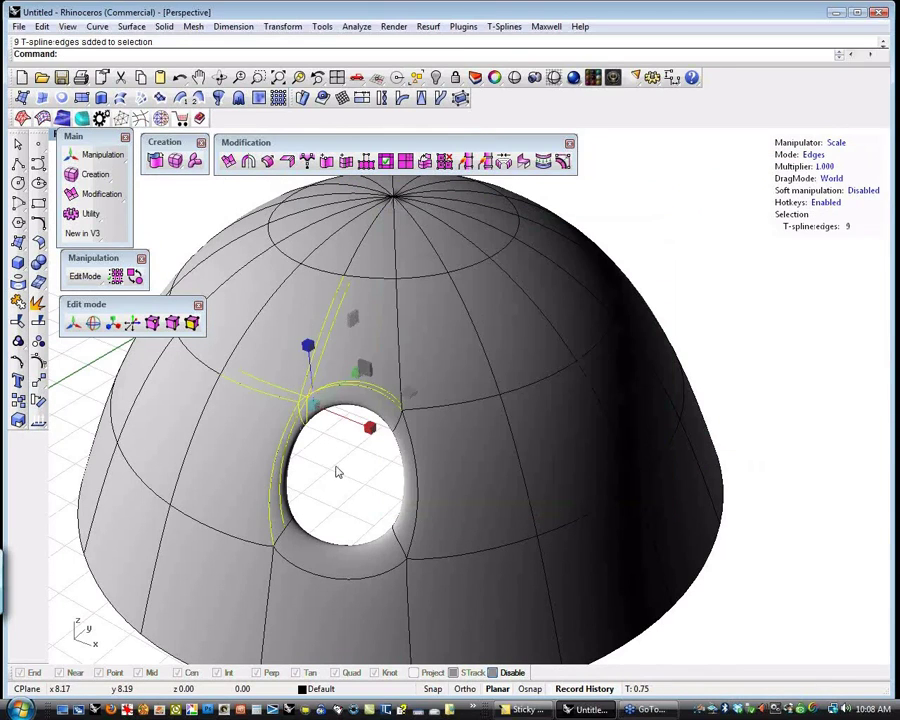
click(320, 445)
click(309, 428)
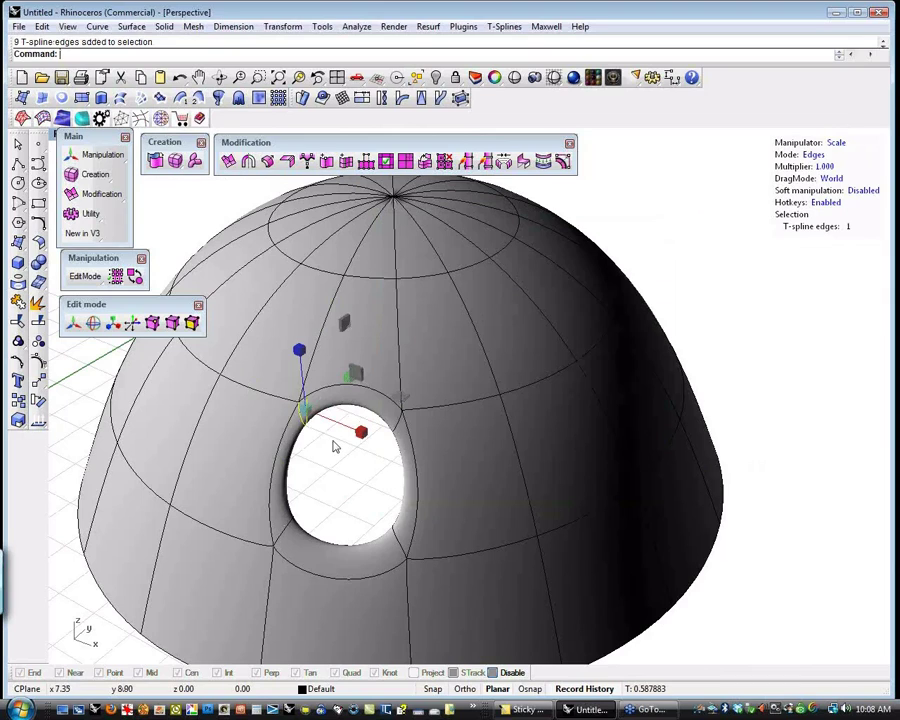
key(w)
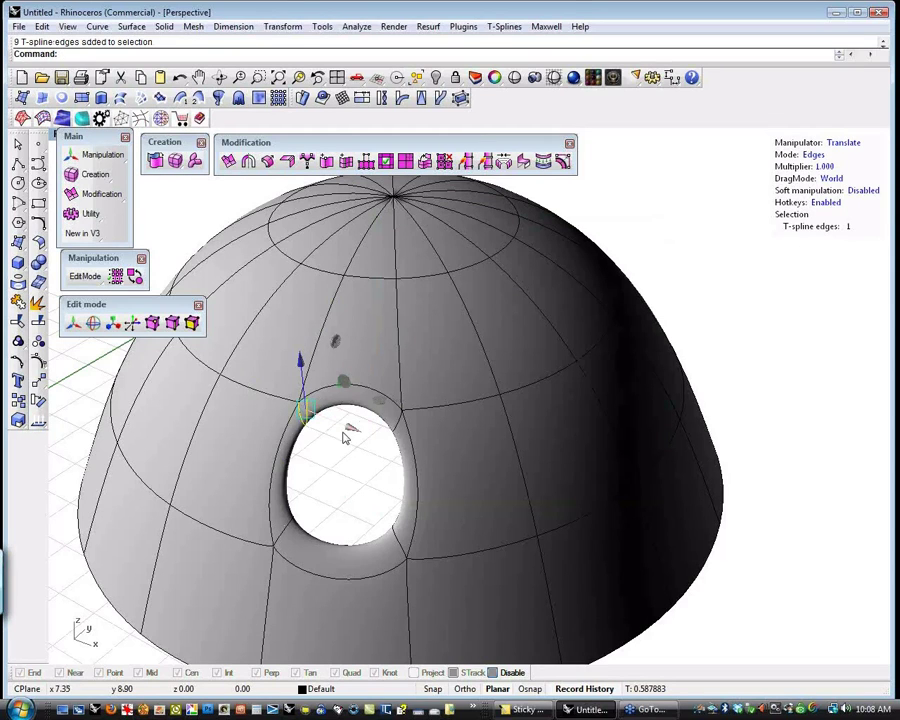
drag(344, 380, 367, 430)
click(364, 480)
- Move the T-spline edge at the opening's upper-right corner down and inward to narrow the top of the opening
click(397, 435)
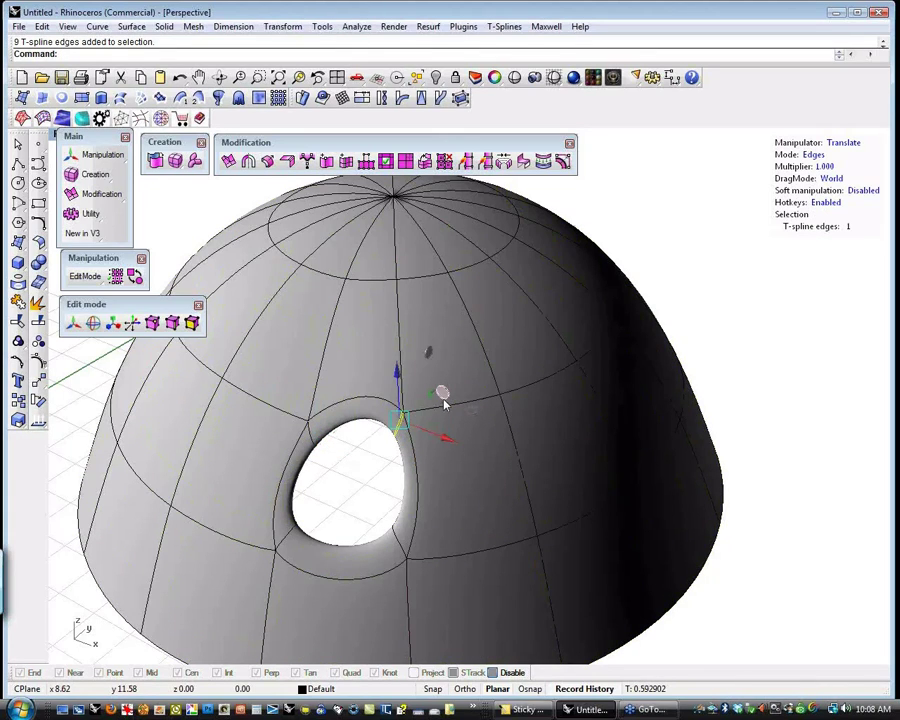
drag(442, 393, 421, 423)
click(345, 500)
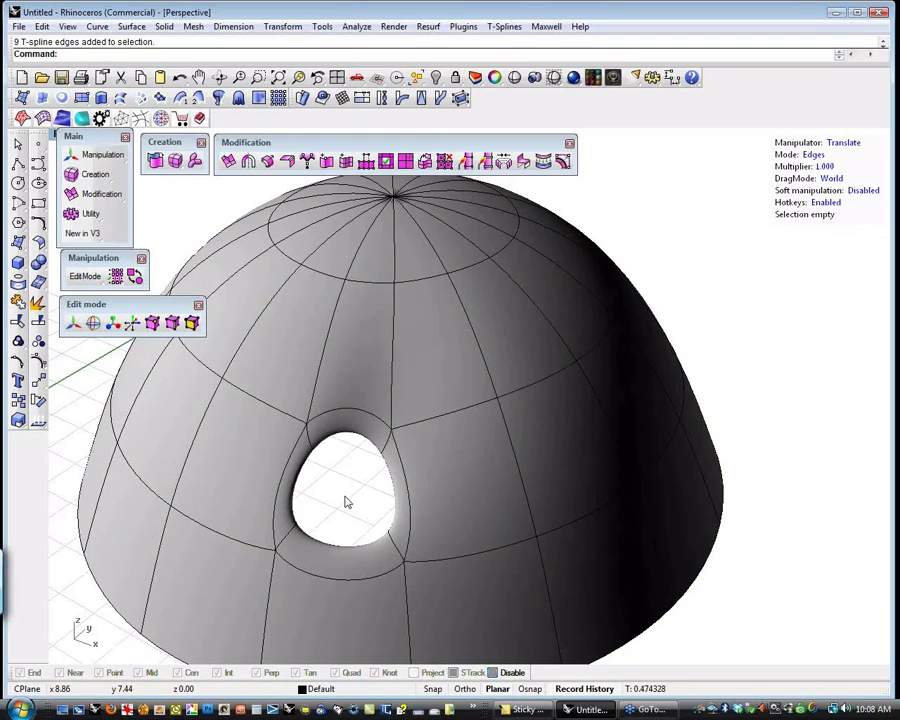
right_drag(345, 503, 403, 432)
scroll(337, 392, up, 6)
scroll(336, 428, down, 4)
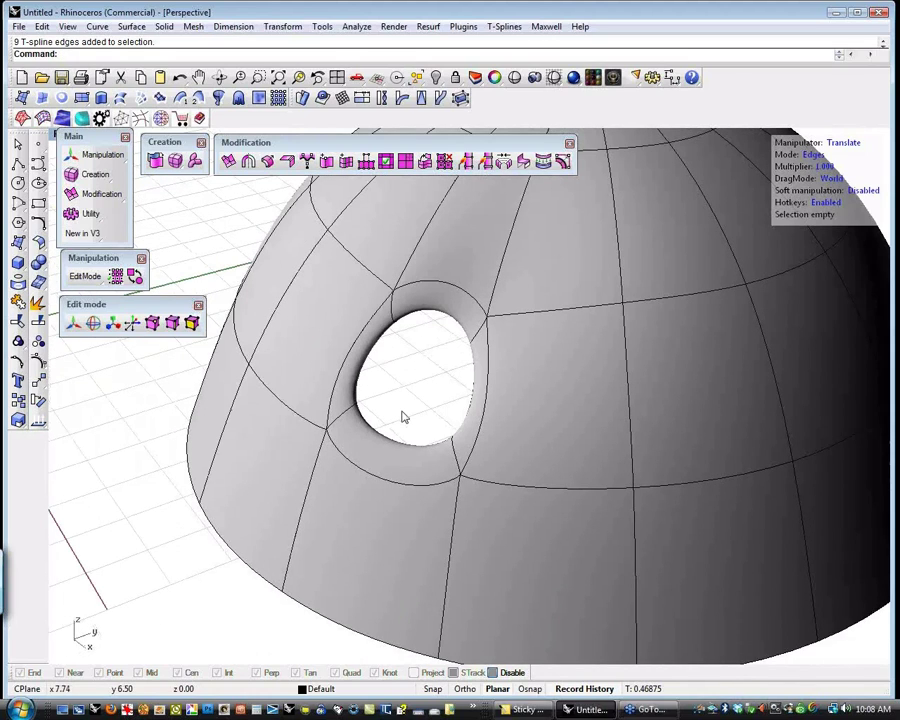
right_drag(404, 417, 438, 422)
scroll(438, 422, down, 5)
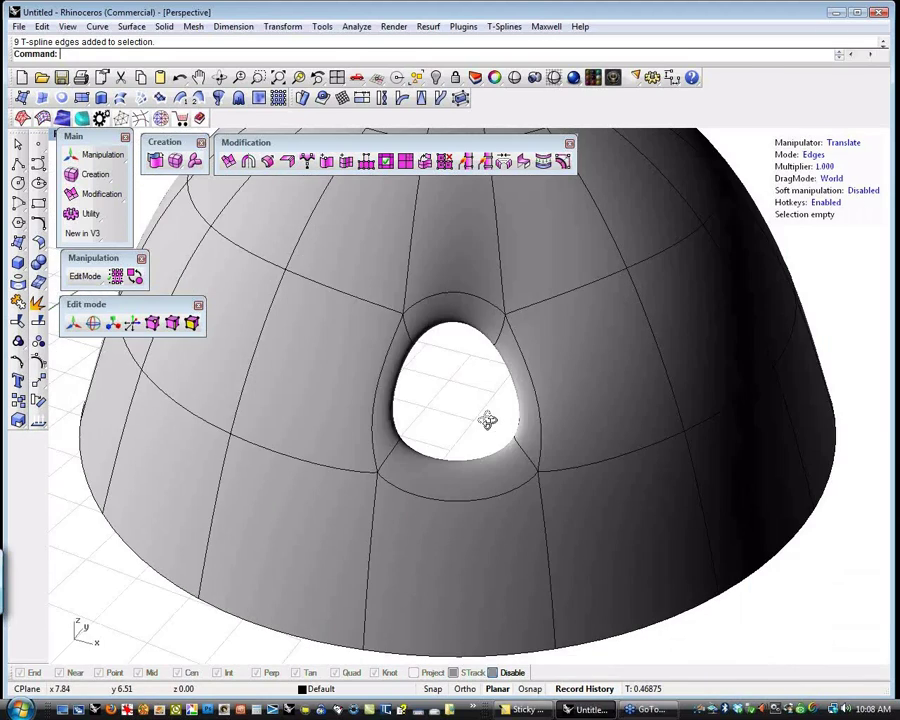